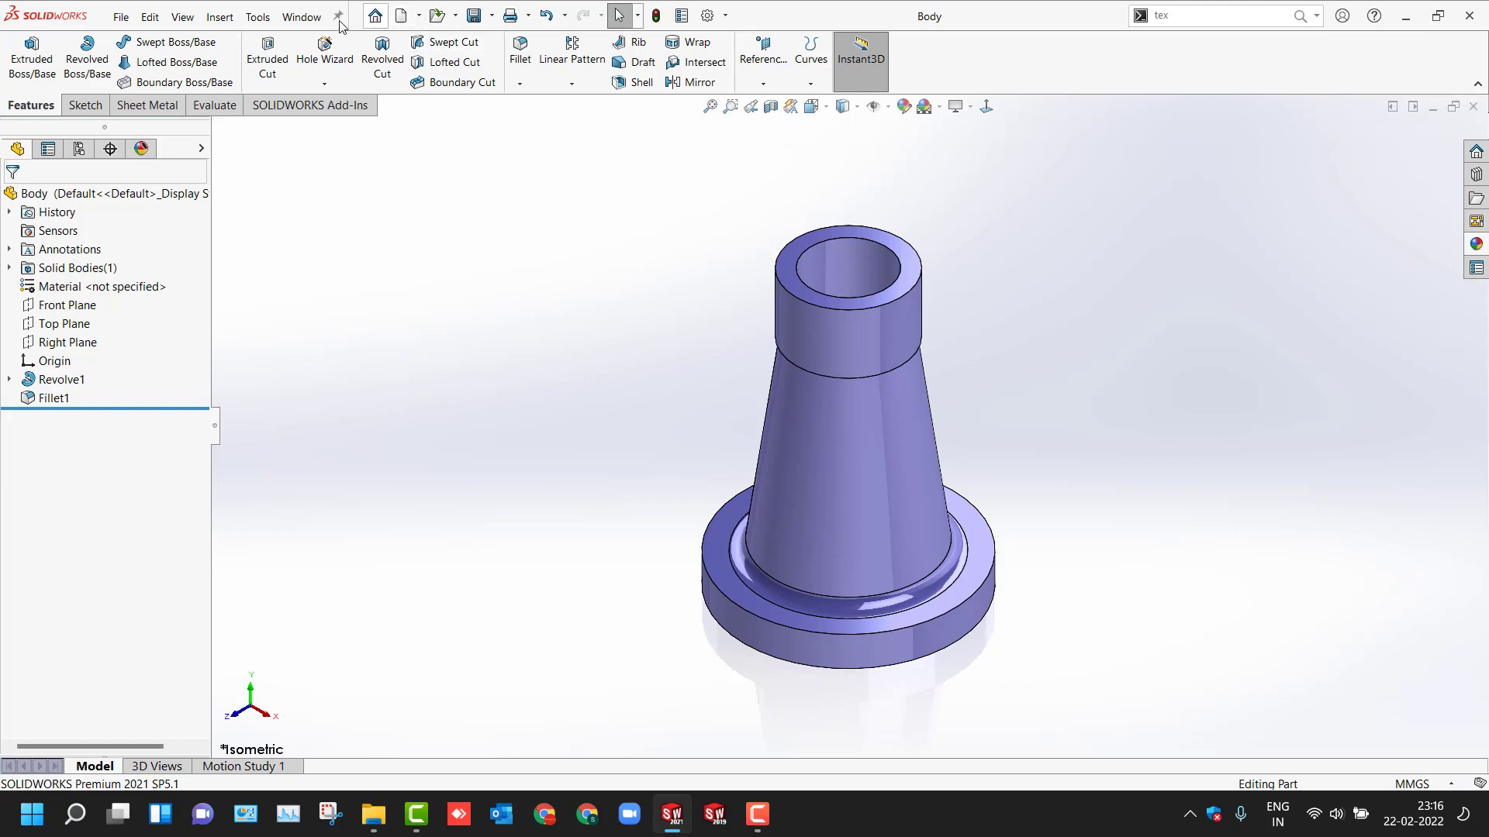
Step: Create a new assembly from the open Body part and place the body at the assembly origin
left_click(419, 16)
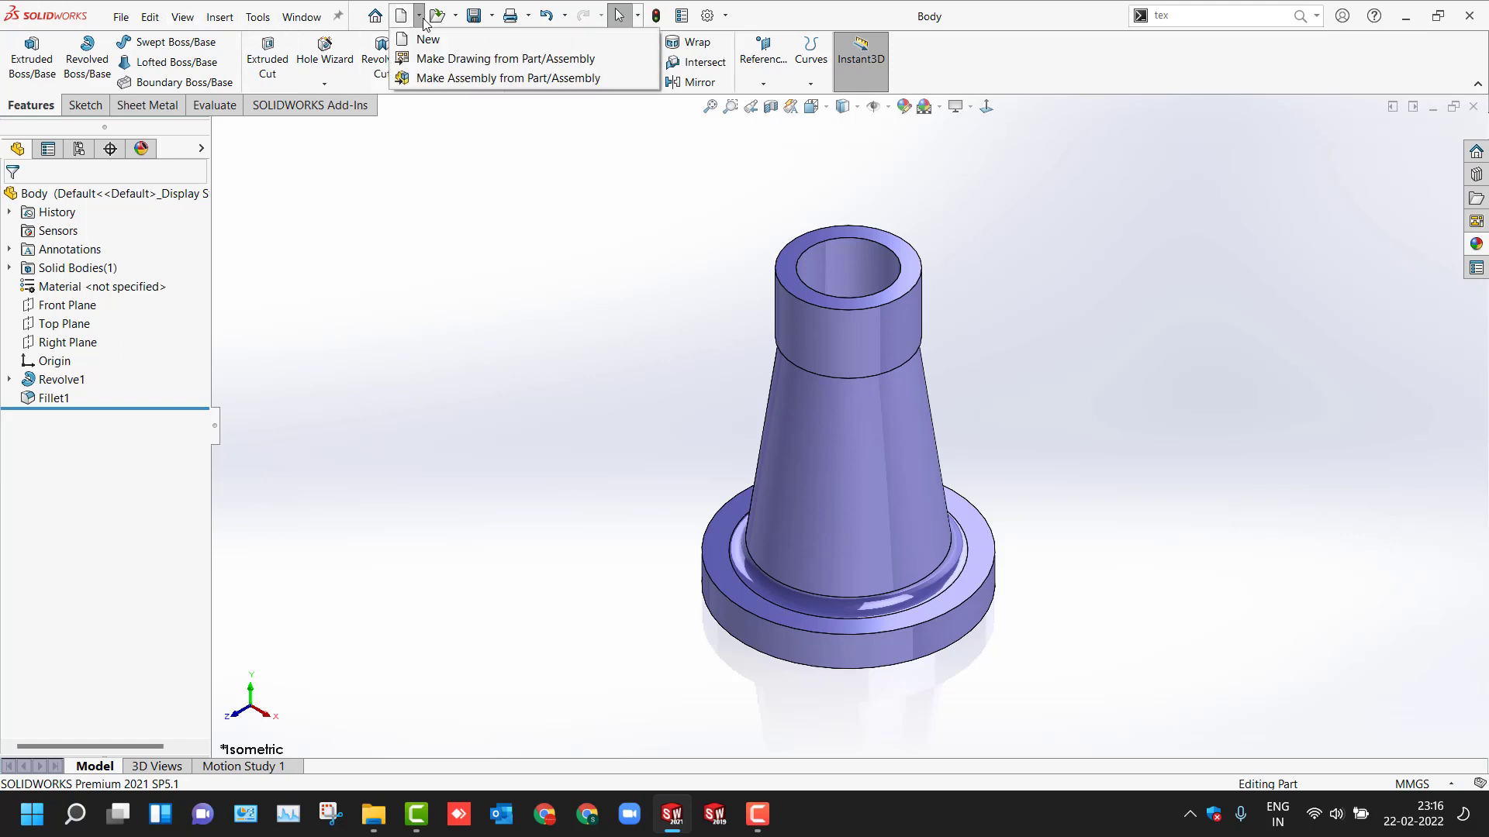
left_click(443, 78)
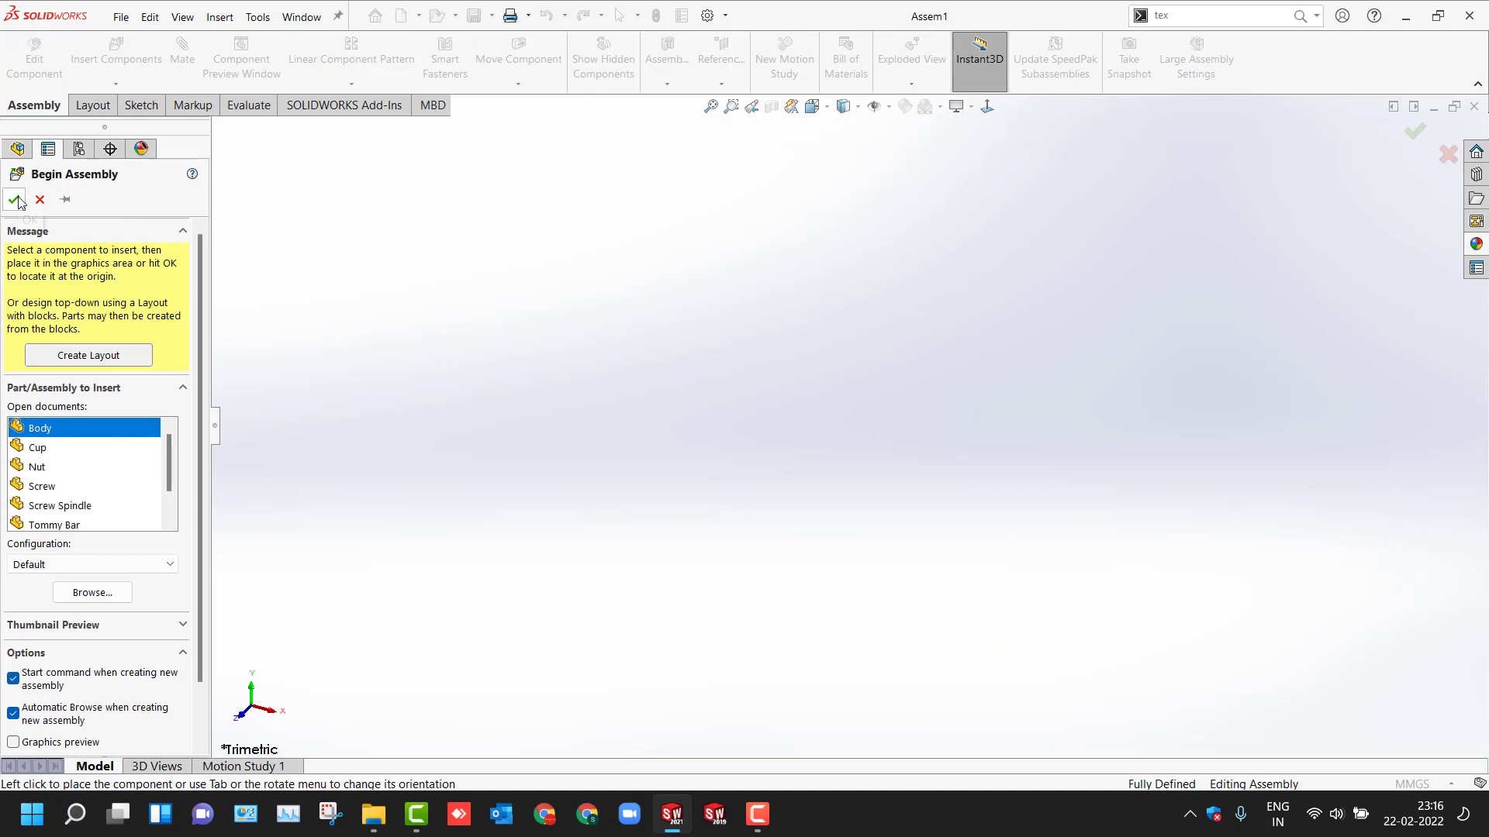
left_click(369, 360)
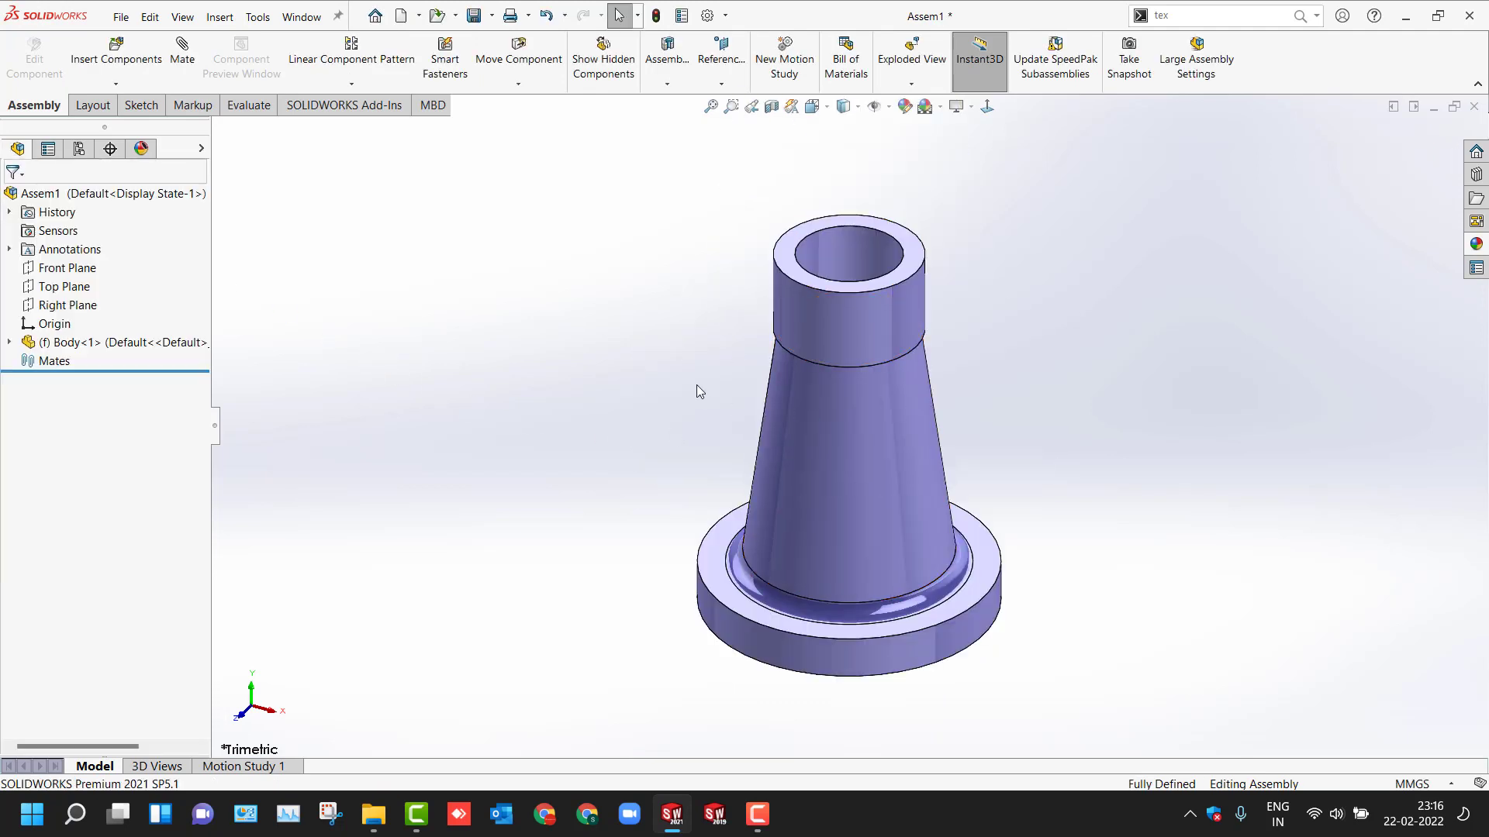
key("f")
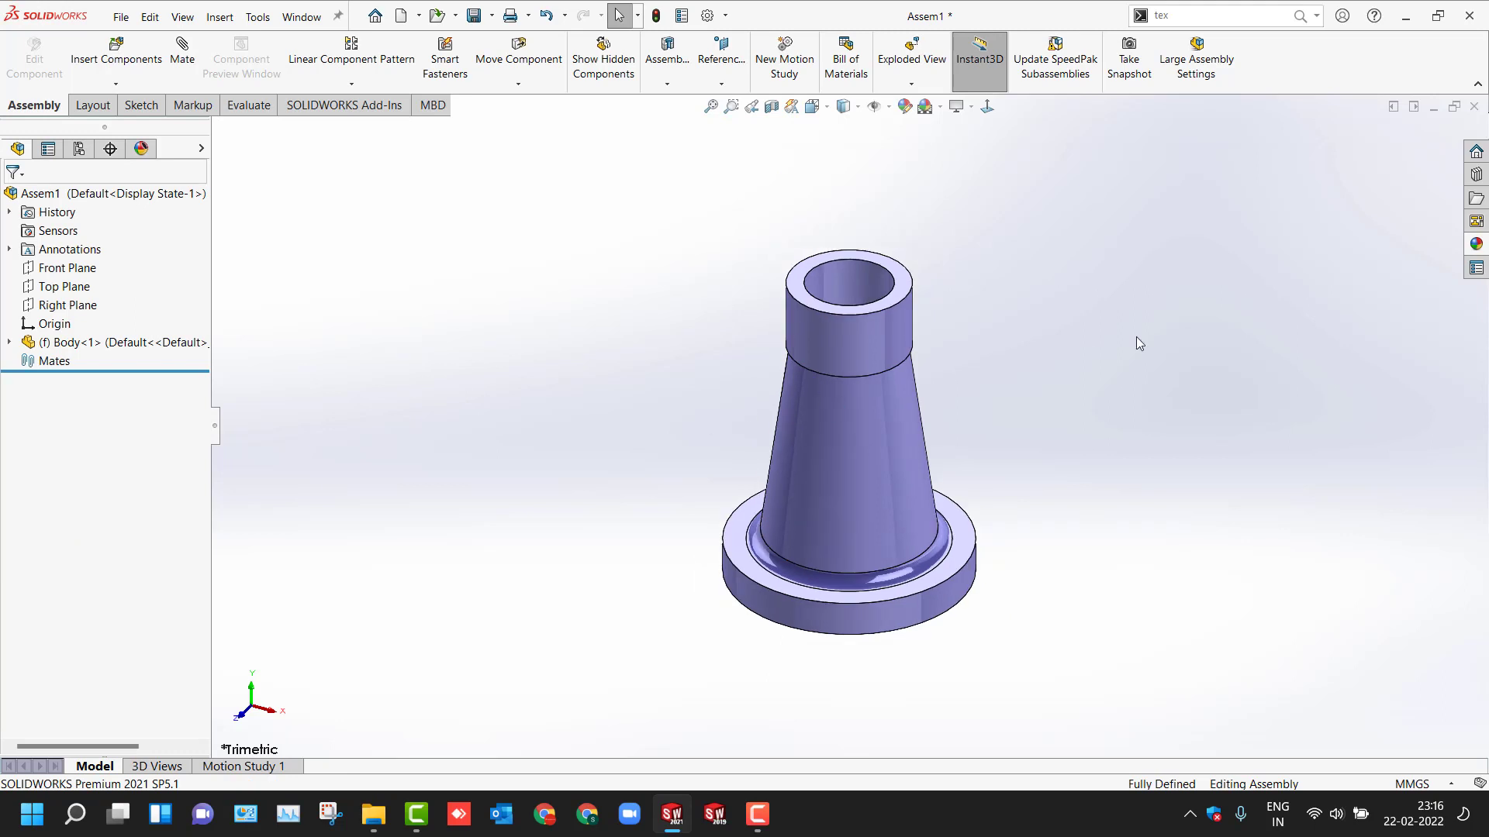
Step: Insert the Cup, Nut, Screw Spindle, Screw, Tommy Bar and Washer parts from the desktop's Screw Jack folder into the assembly
left_click(1473, 201)
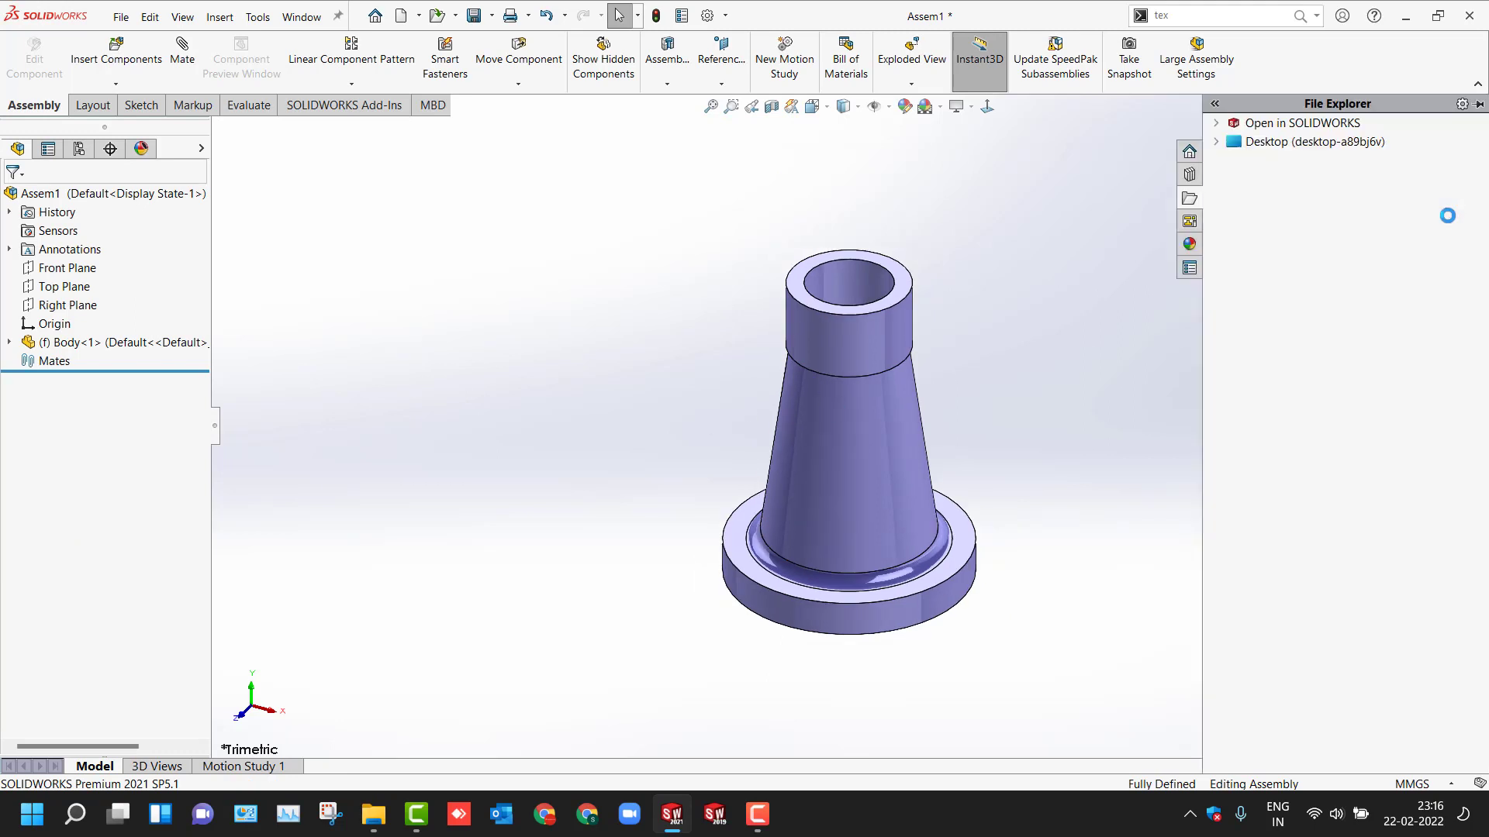
left_click(1216, 142)
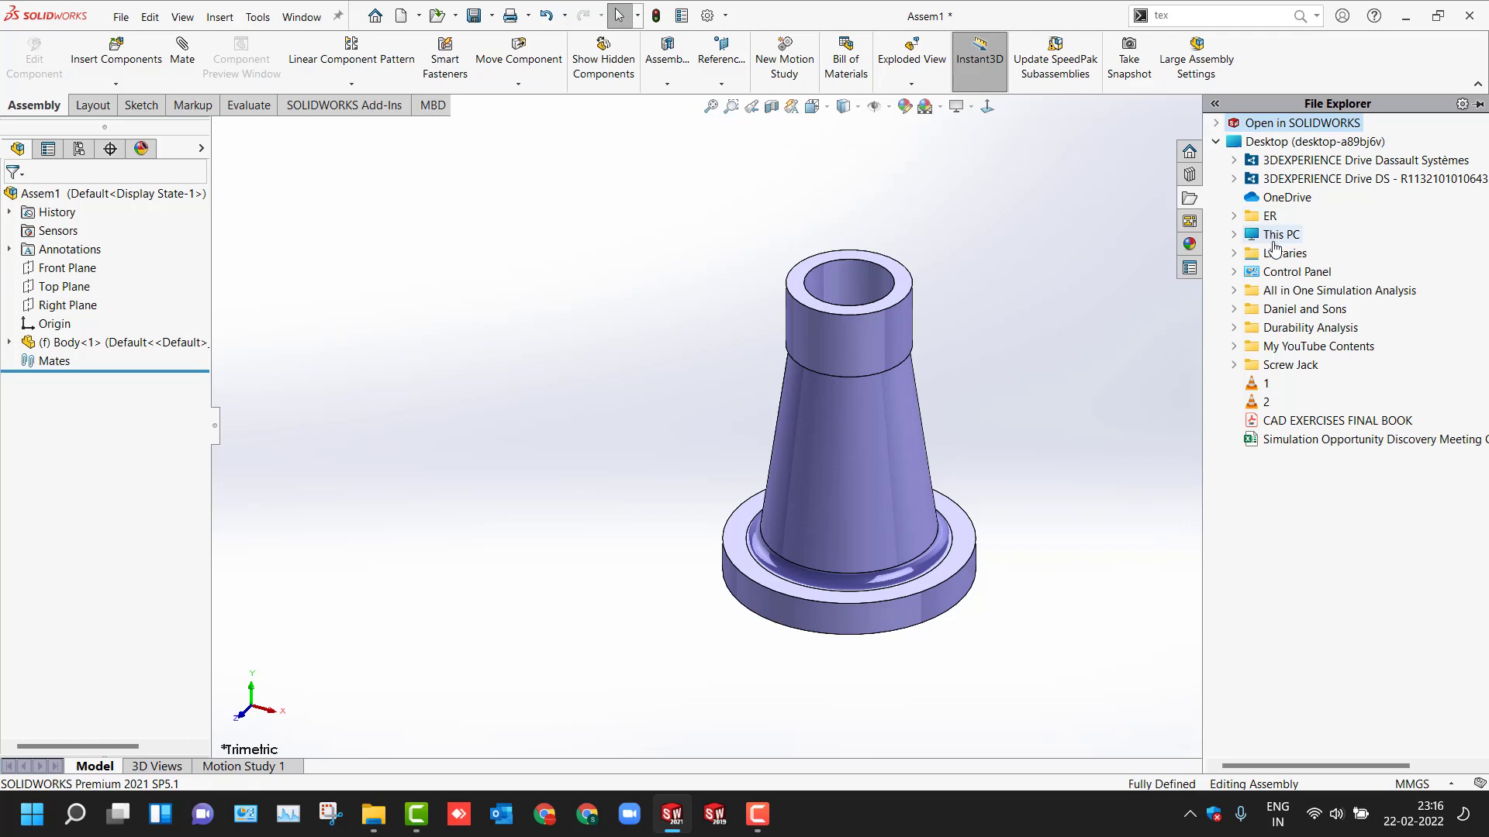
left_click(1233, 365)
mouse_move(1289, 407)
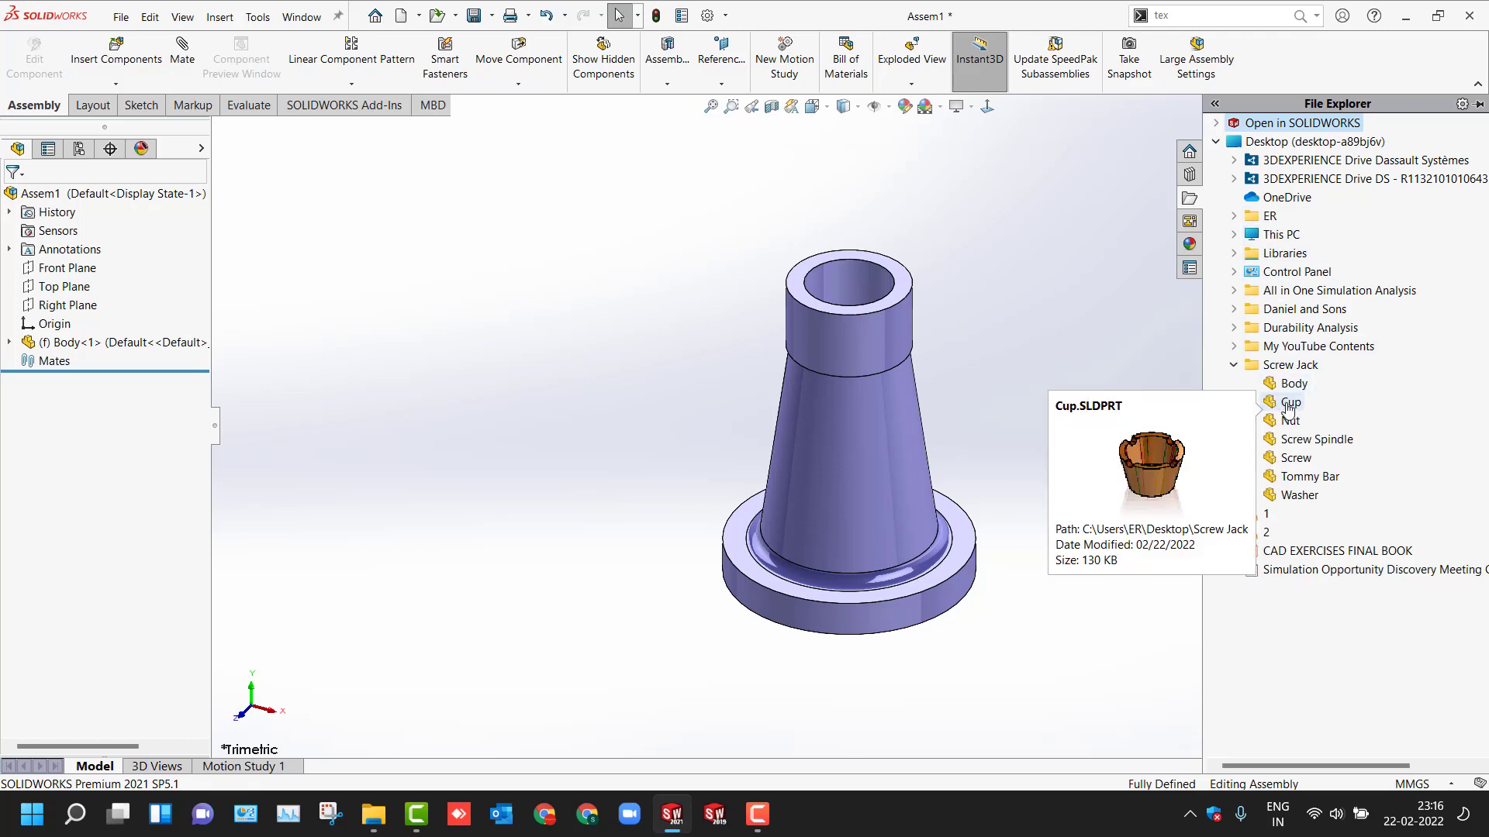
left_click_drag(1288, 409, 600, 374)
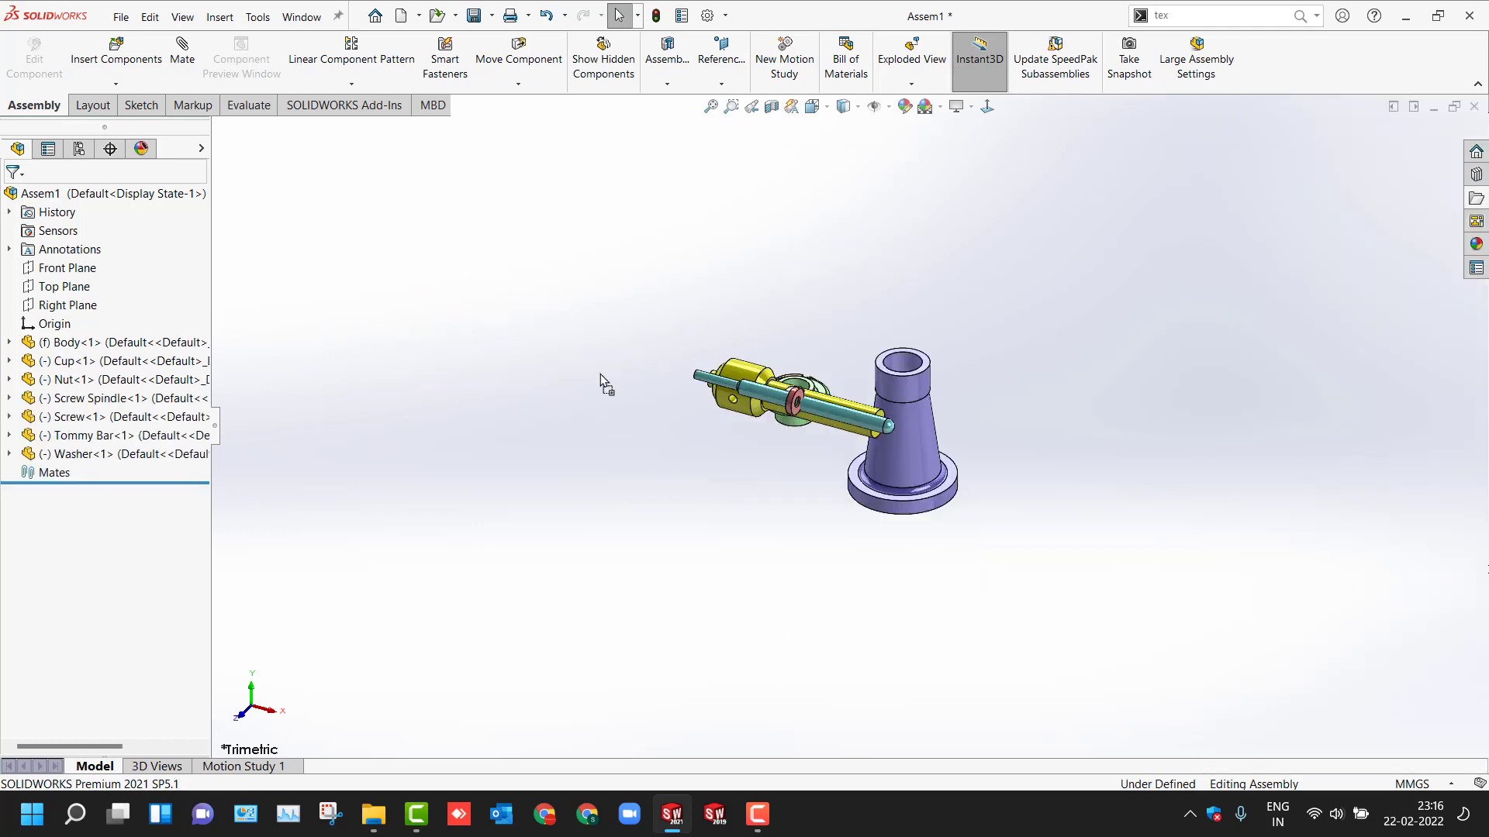
Step: Move the screw spindle clear of the other parts and mate its long shaft concentric with the body's bore
scroll(873, 392, "down", 4)
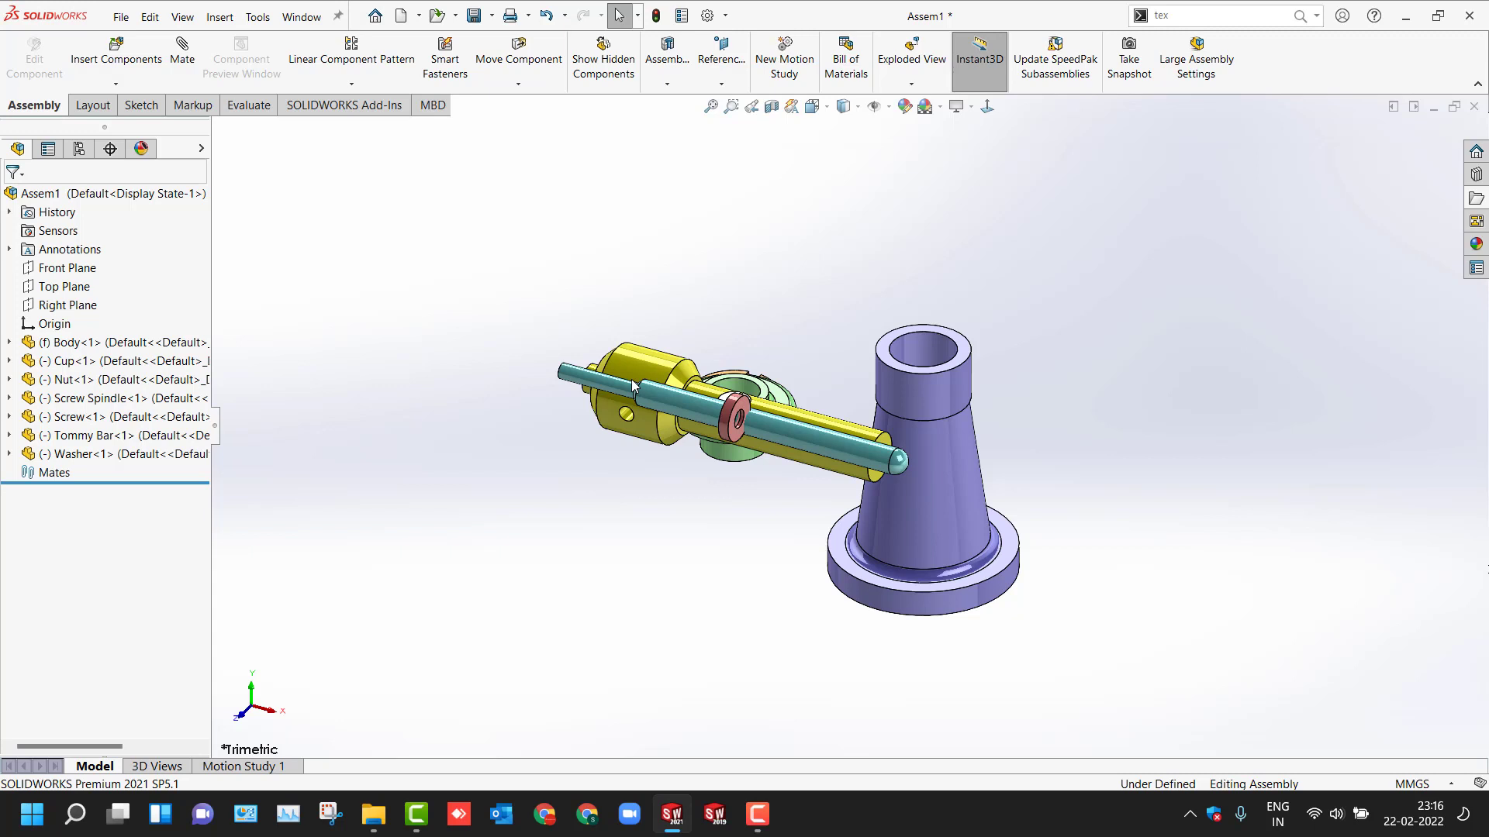
left_click_drag(642, 365, 651, 194)
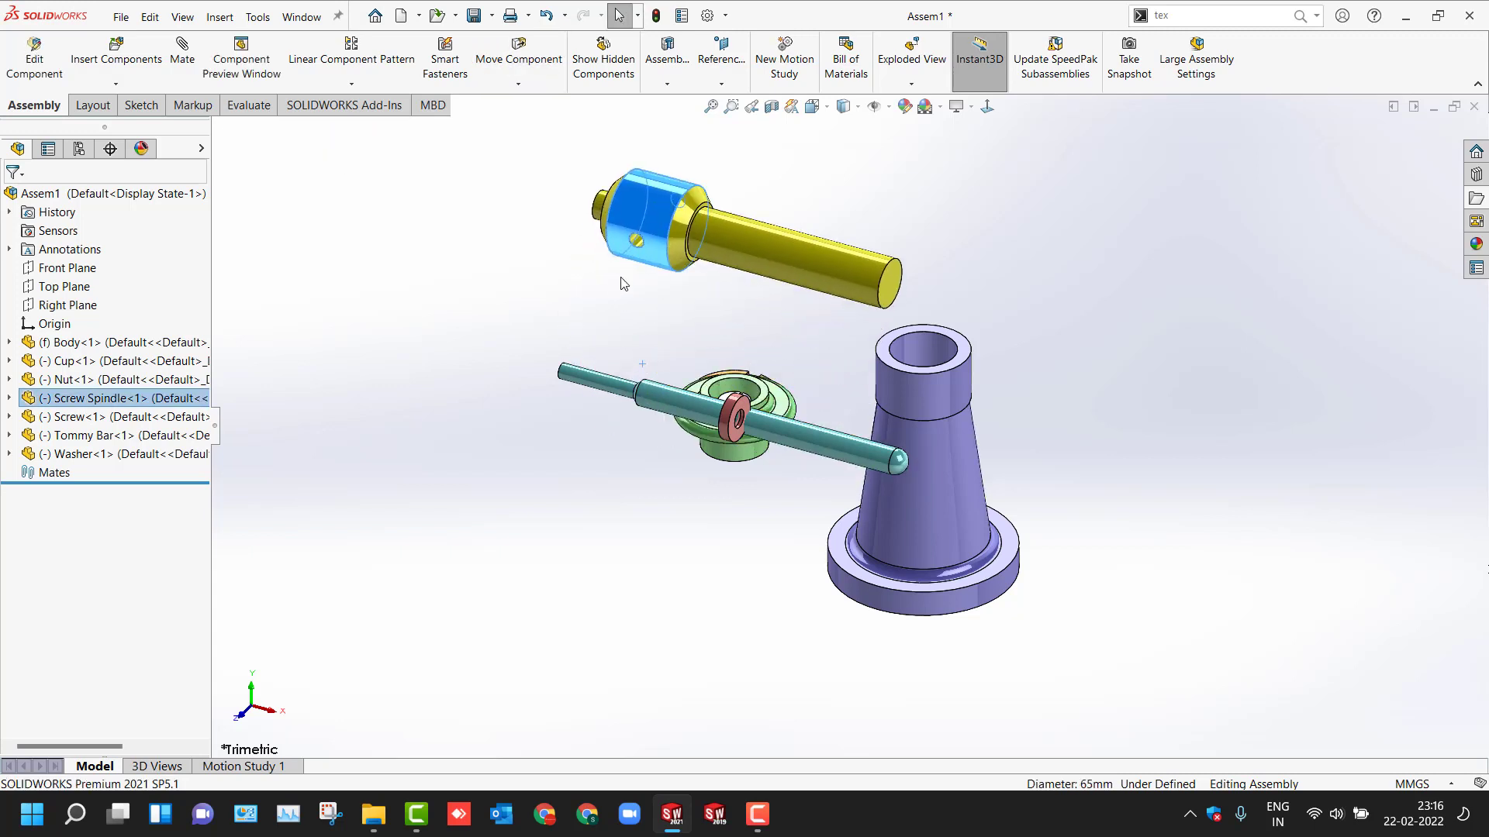
left_click(769, 252)
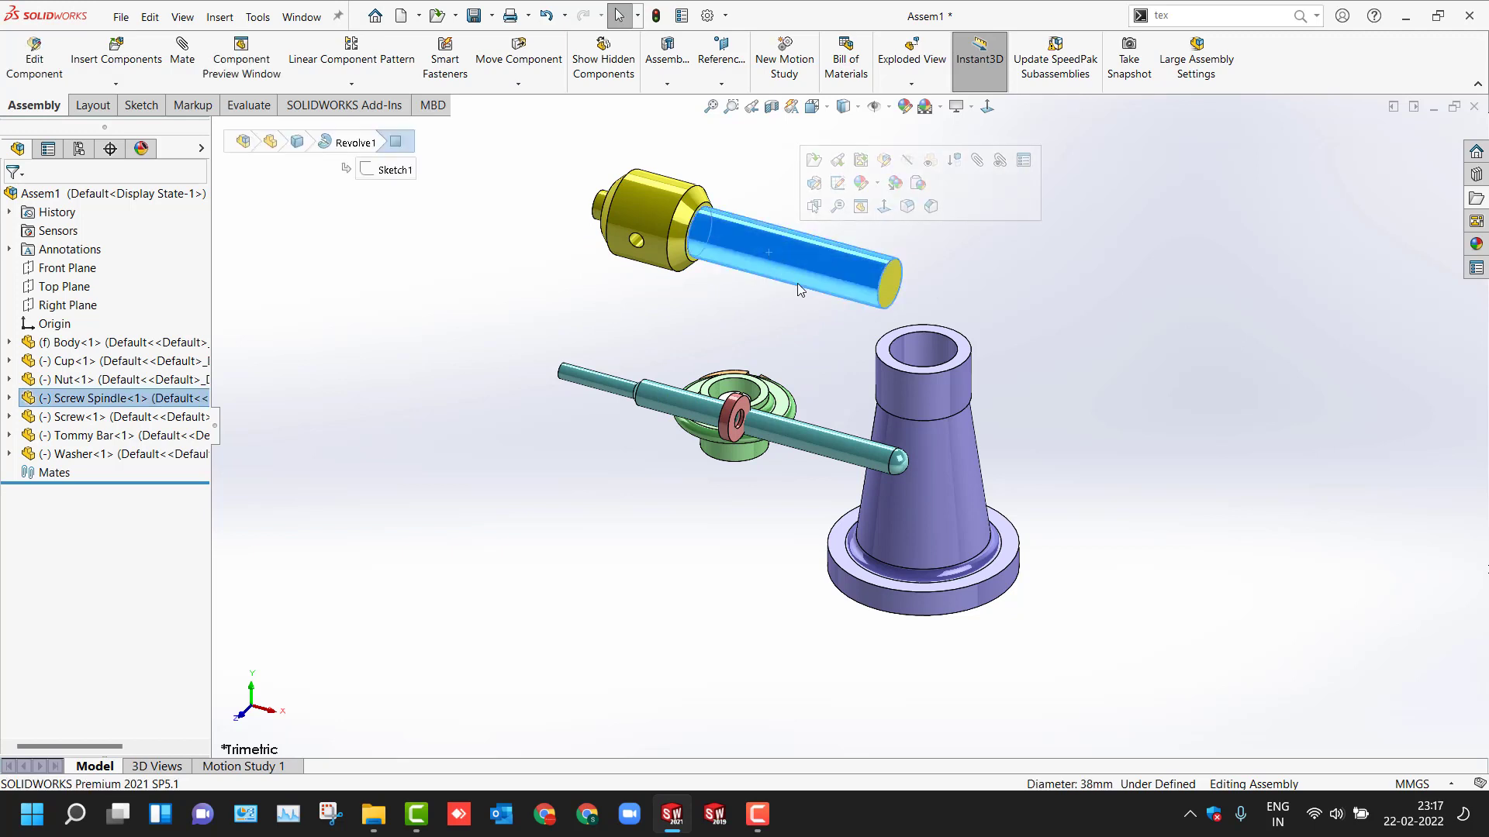
left_click(916, 358, "ctrl")
left_click(1029, 341)
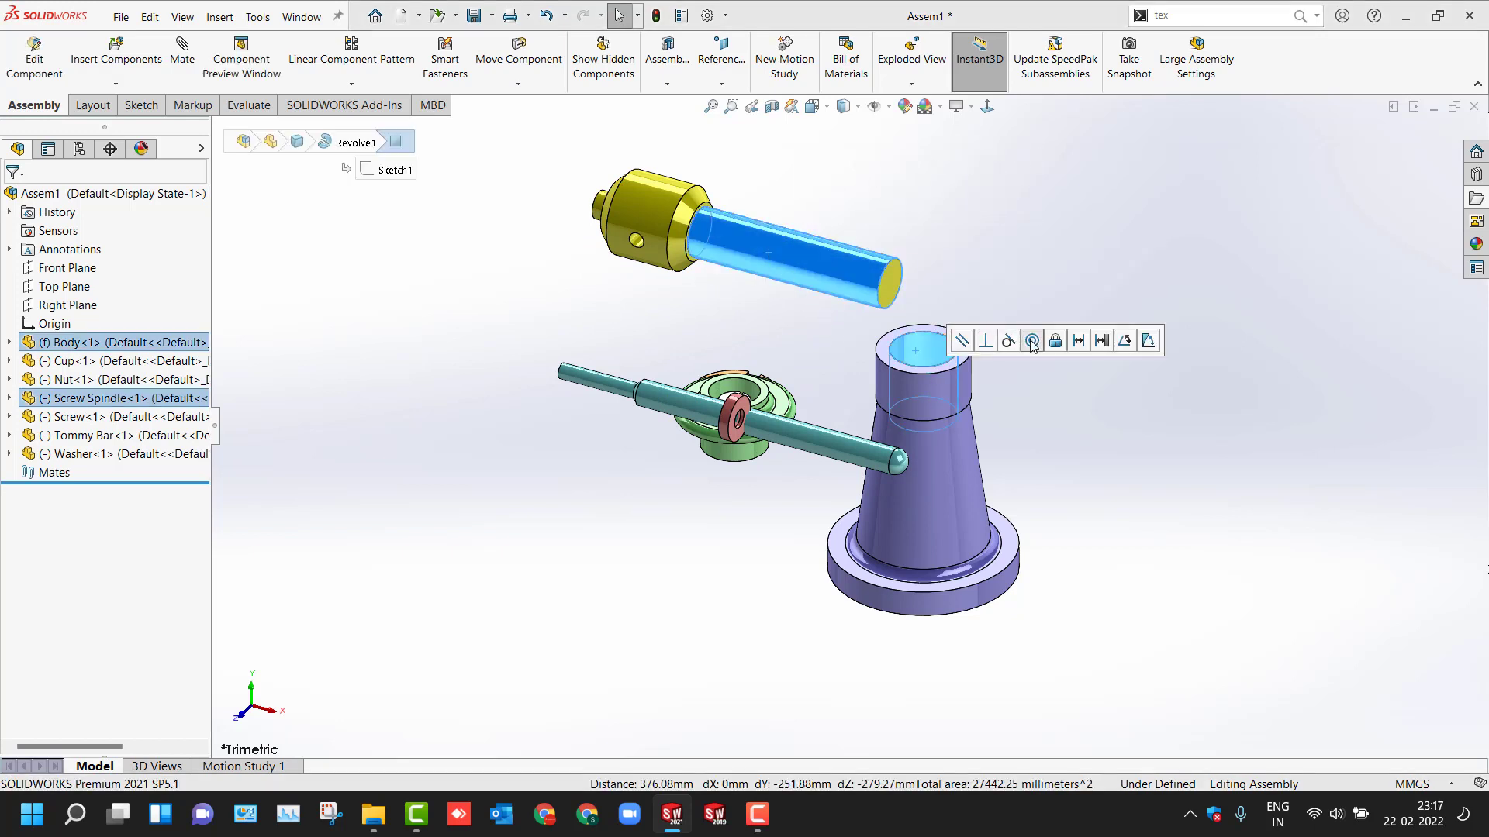
left_click_drag(912, 335, 721, 252)
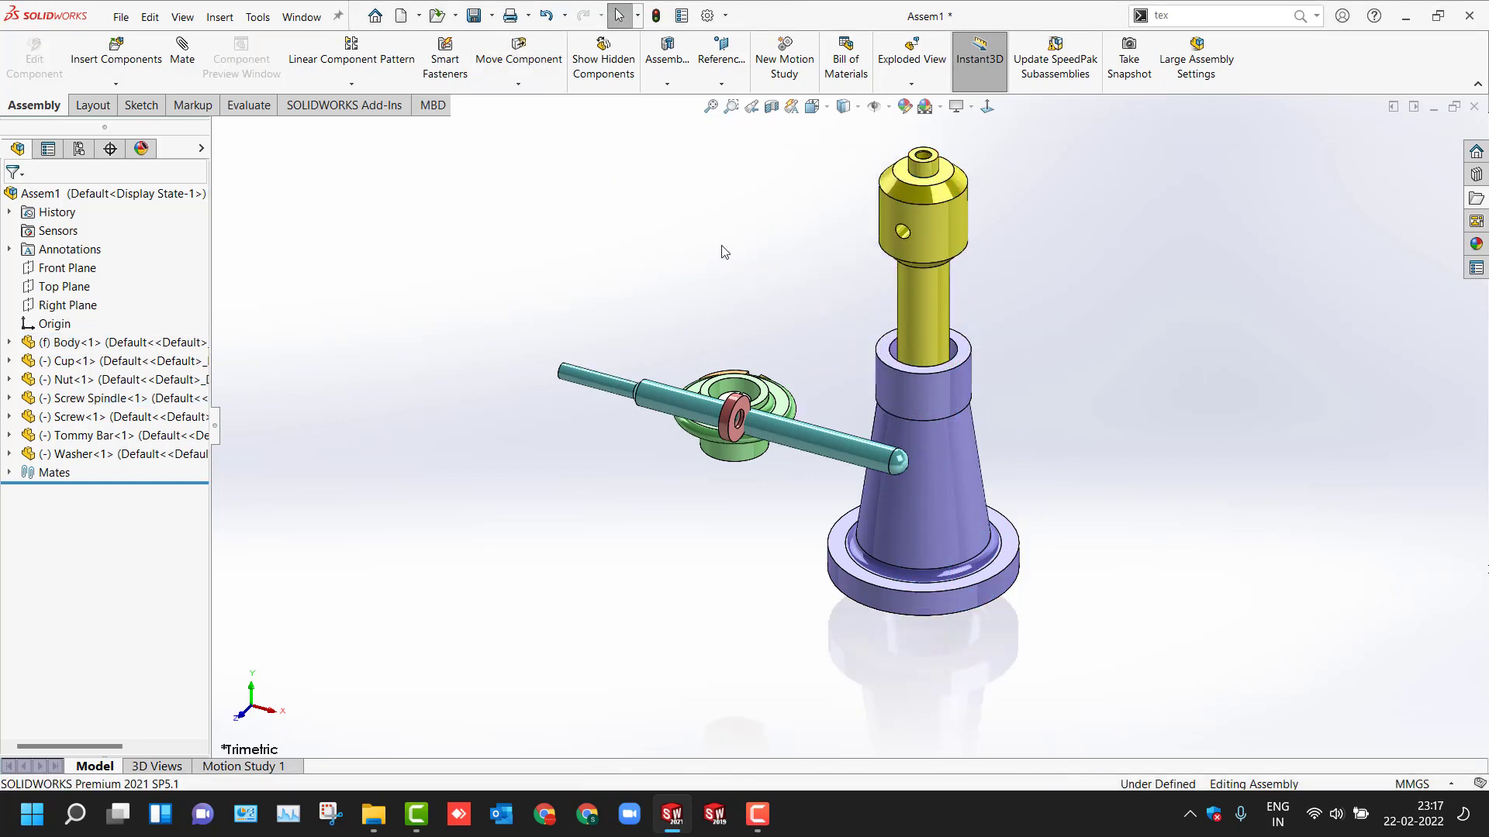
Step: Mate the nut's cylindrical face concentric with the body's bore and raise the nut above the body
left_click(183, 54)
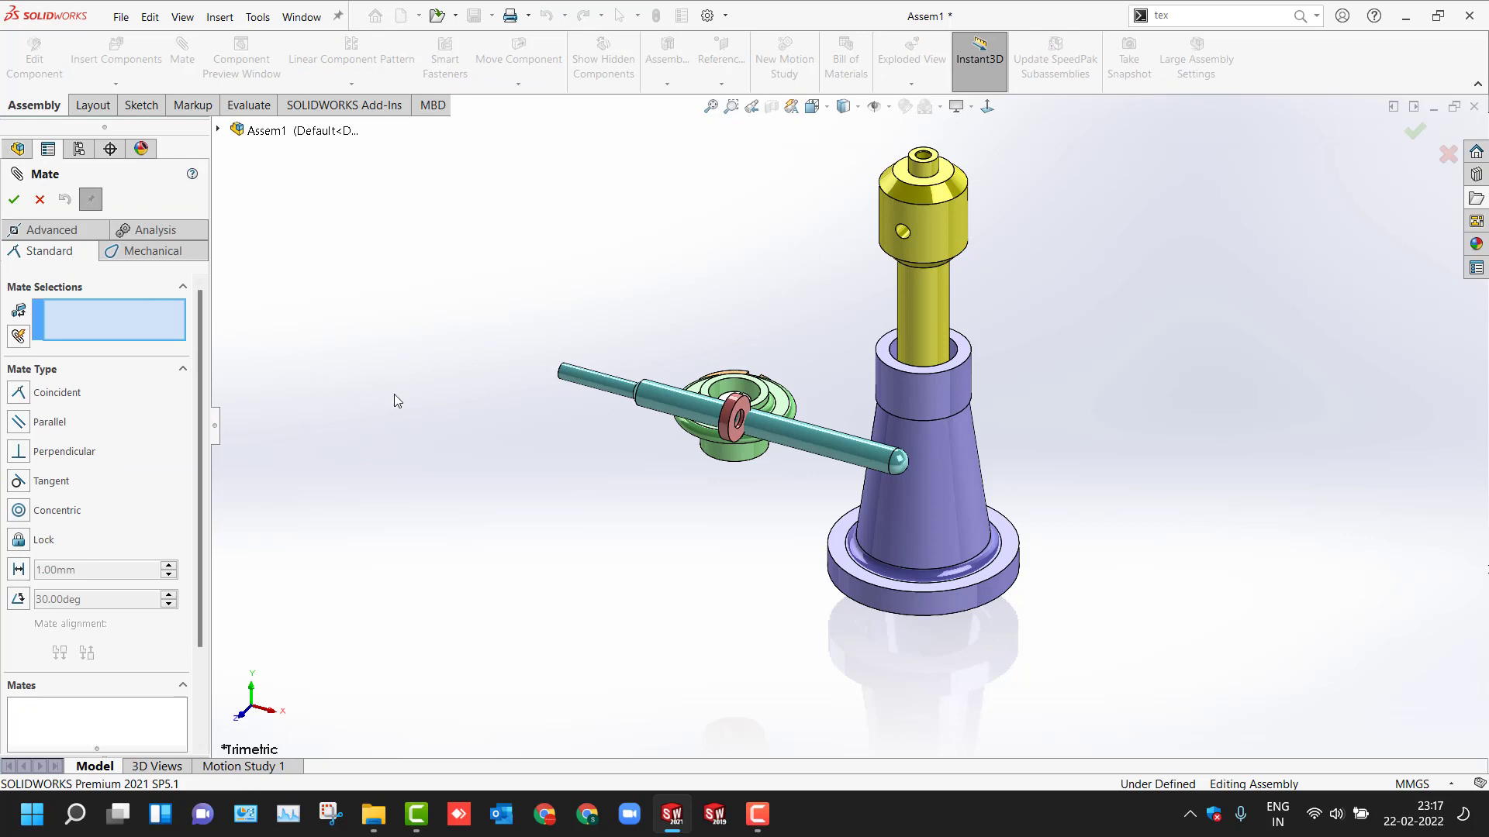
left_click(733, 392)
left_click(955, 357)
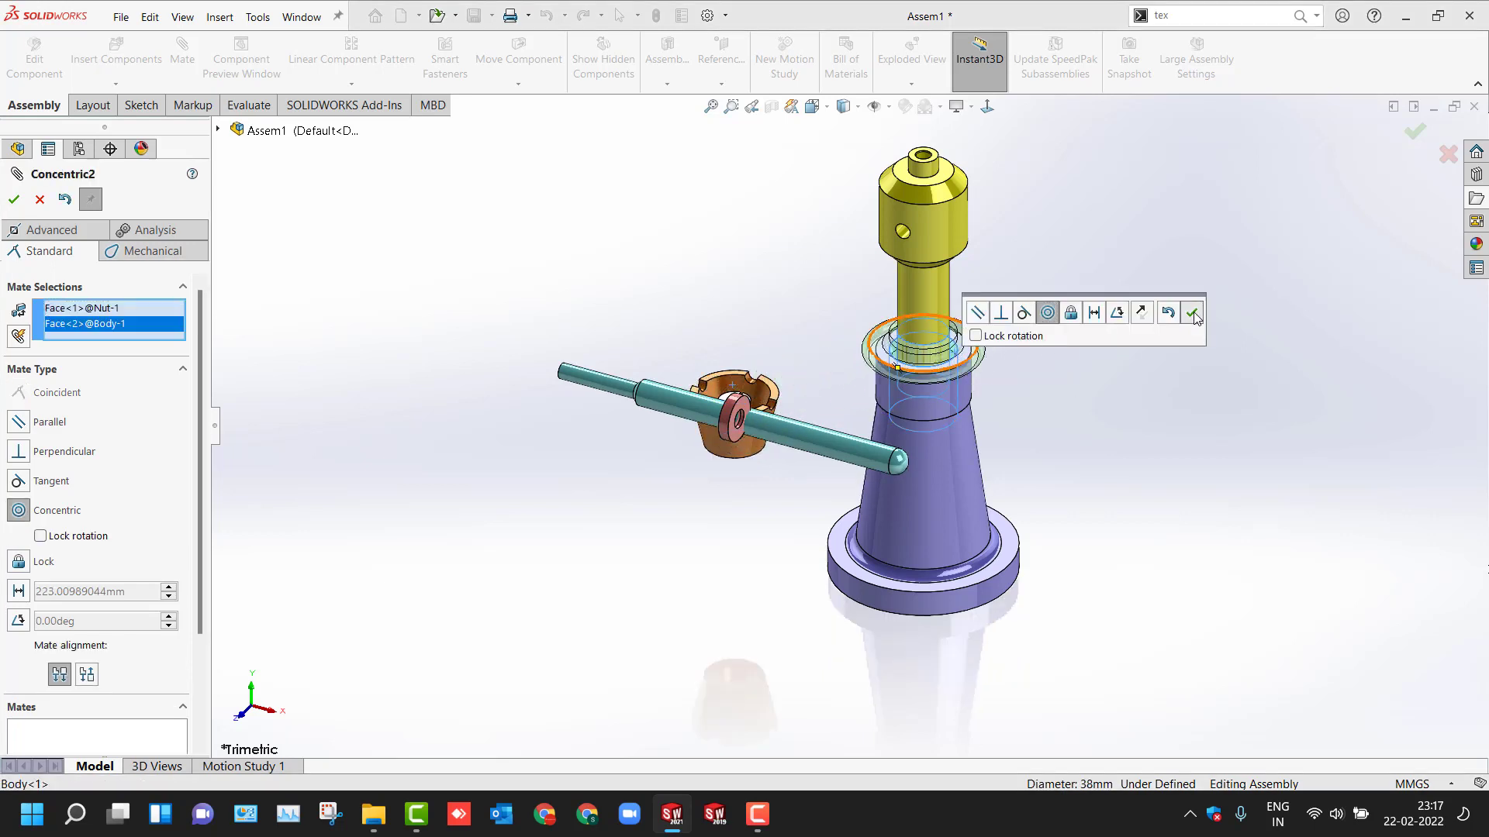
left_click(1192, 313)
left_click_drag(978, 310, 984, 288)
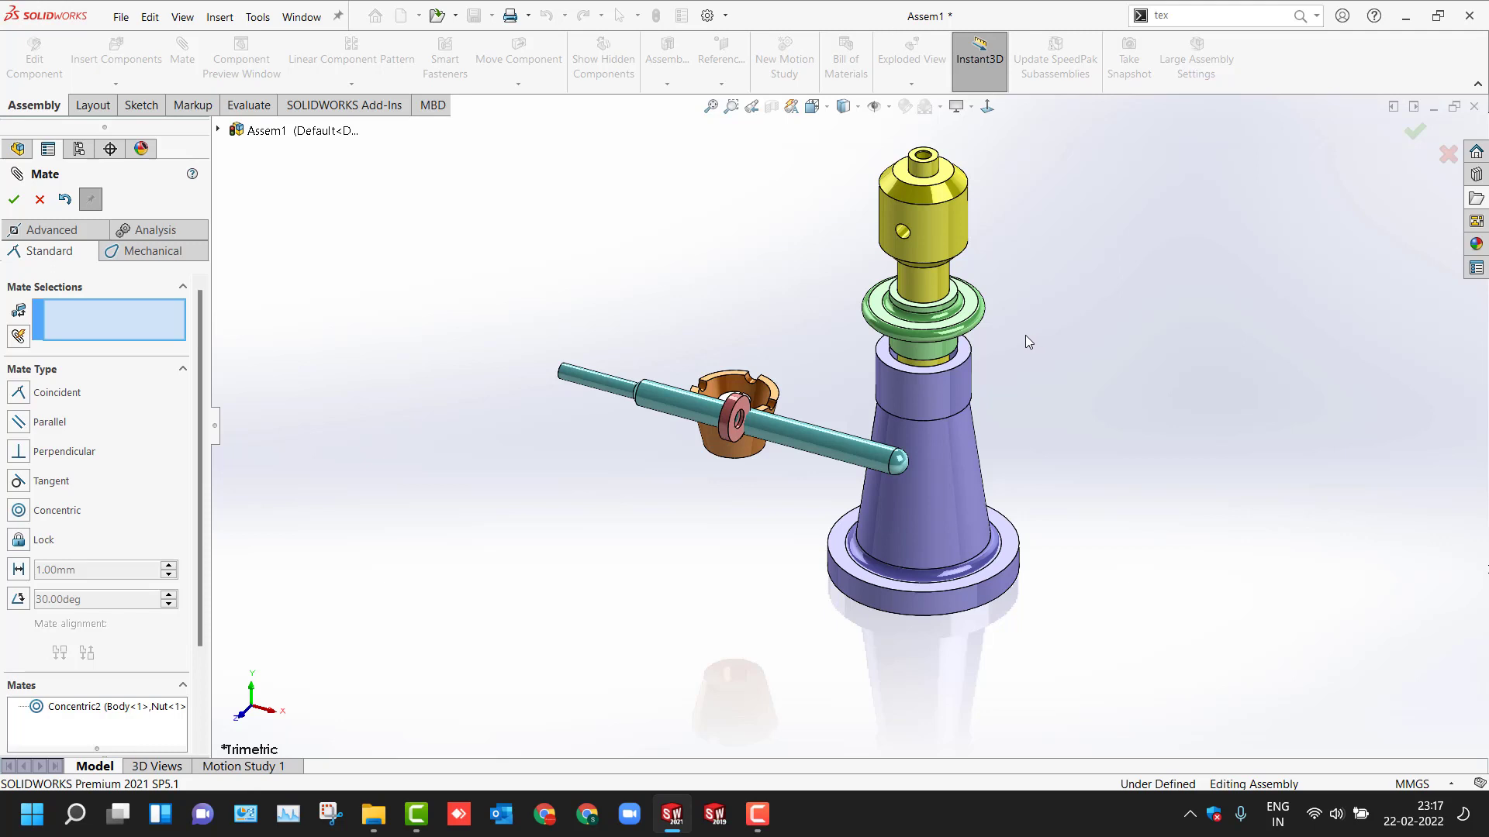
left_click(40, 201)
Step: Mate the tommy bar's thin end concentric with the cross hole in the spindle head and reposition the bar
left_click_drag(574, 373, 904, 237)
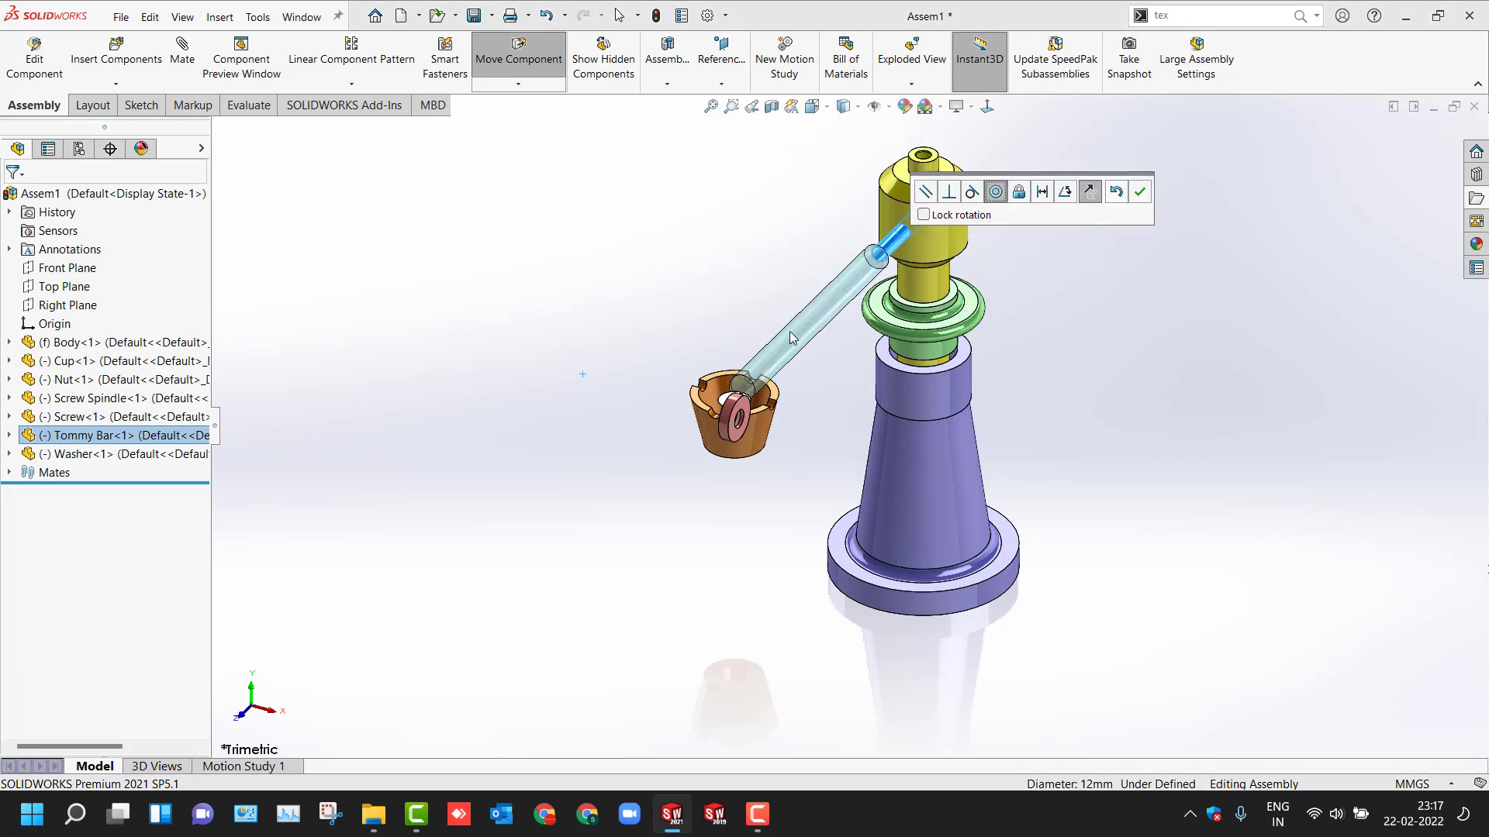
left_click(1139, 191)
left_click_drag(899, 248, 1101, 198)
left_click_drag(900, 212, 930, 190)
key("Escape")
Step: Slide the tommy bar along the spindle head's cross hole and check how it sits in the hole
scroll(930, 191, "down", 5)
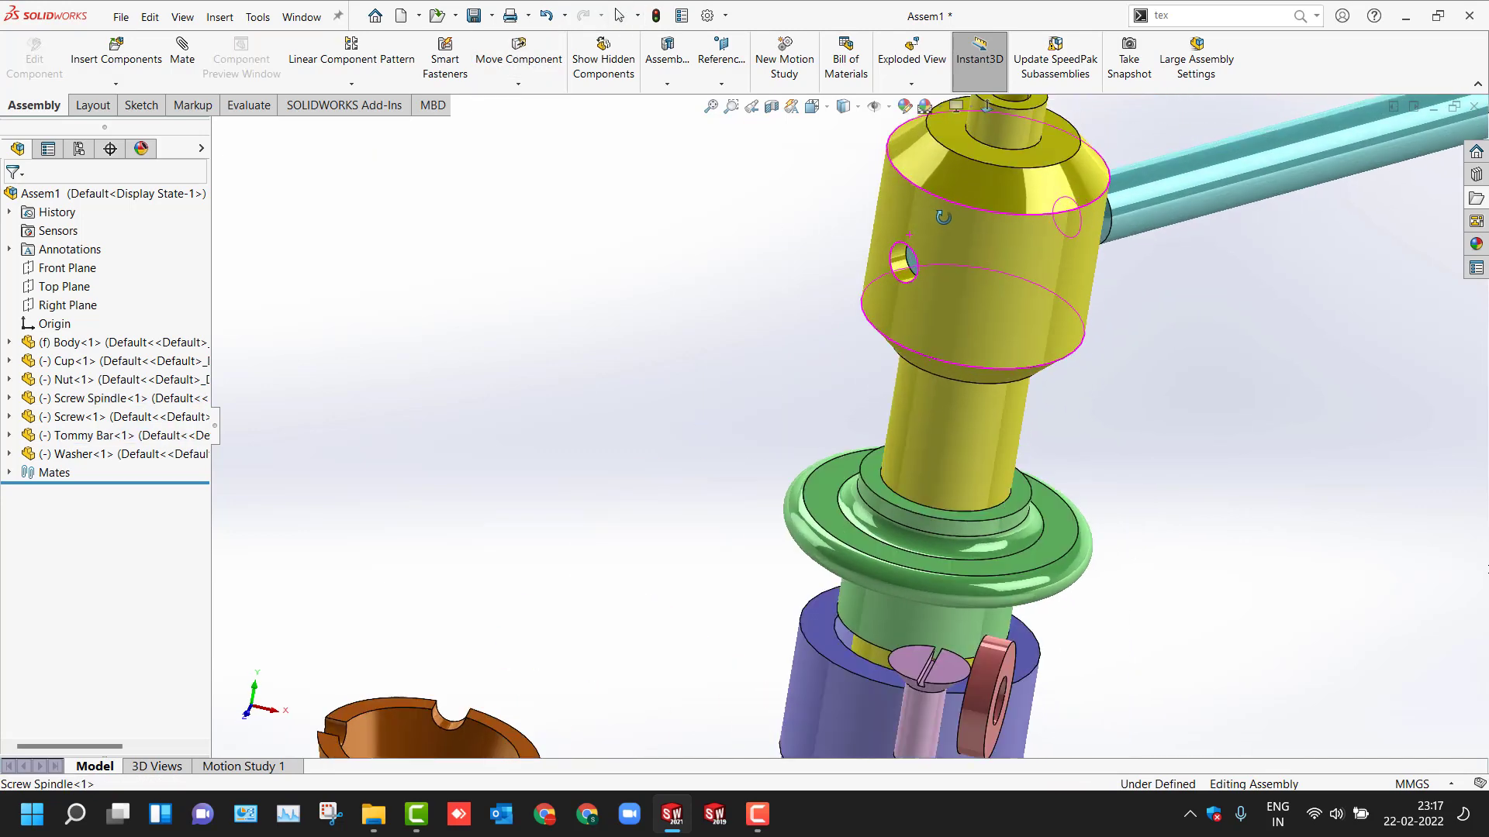
scroll(904, 249, "up", 3)
left_click(886, 269)
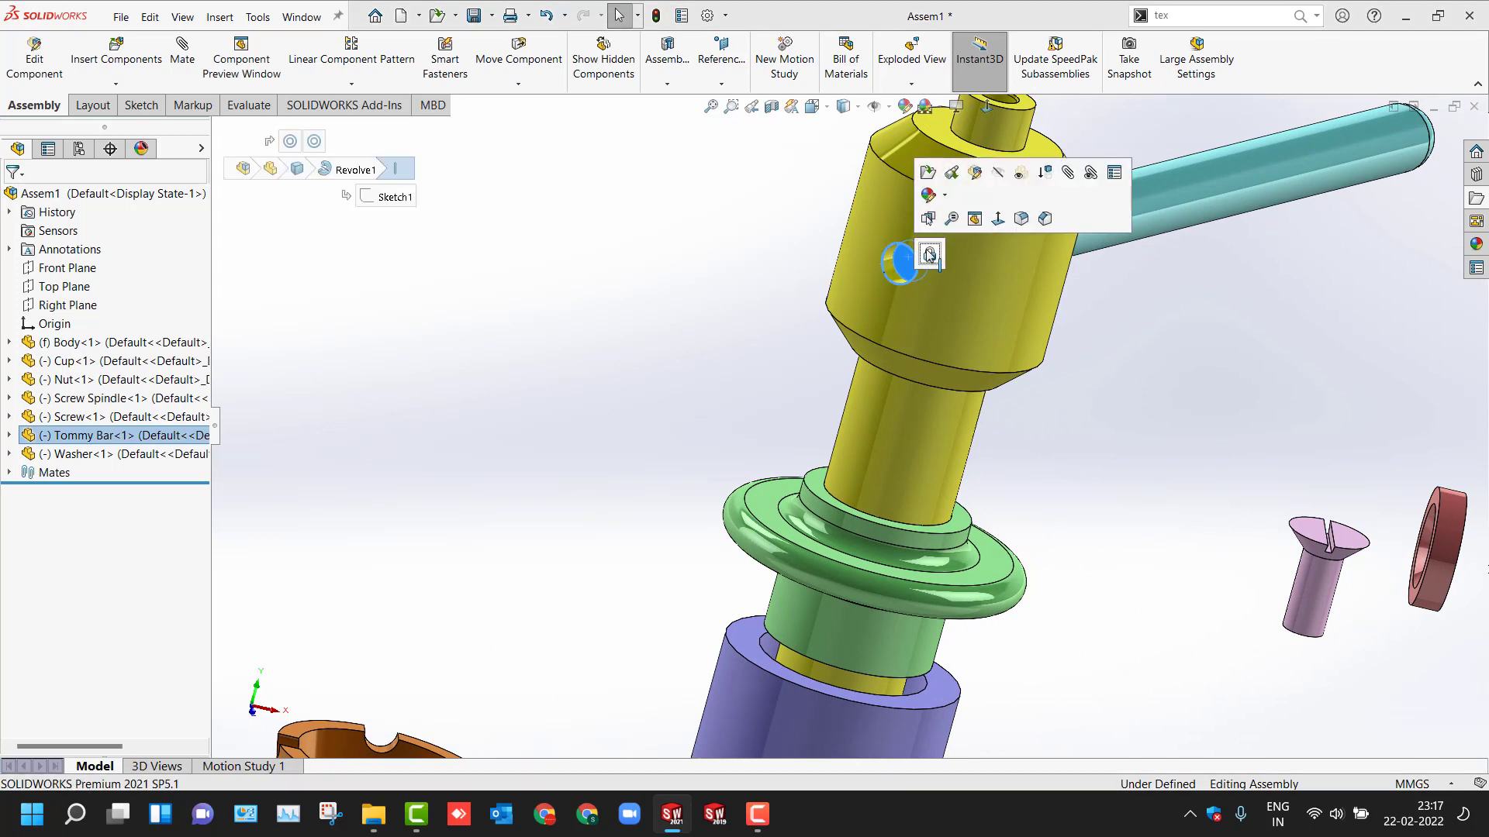
left_click(641, 309)
mouse_move(1114, 231)
left_mouse_down()
mouse_move(1155, 210)
mouse_move(1124, 227)
mouse_move(1146, 234)
mouse_move(1109, 228)
left_mouse_up()
key("Escape")
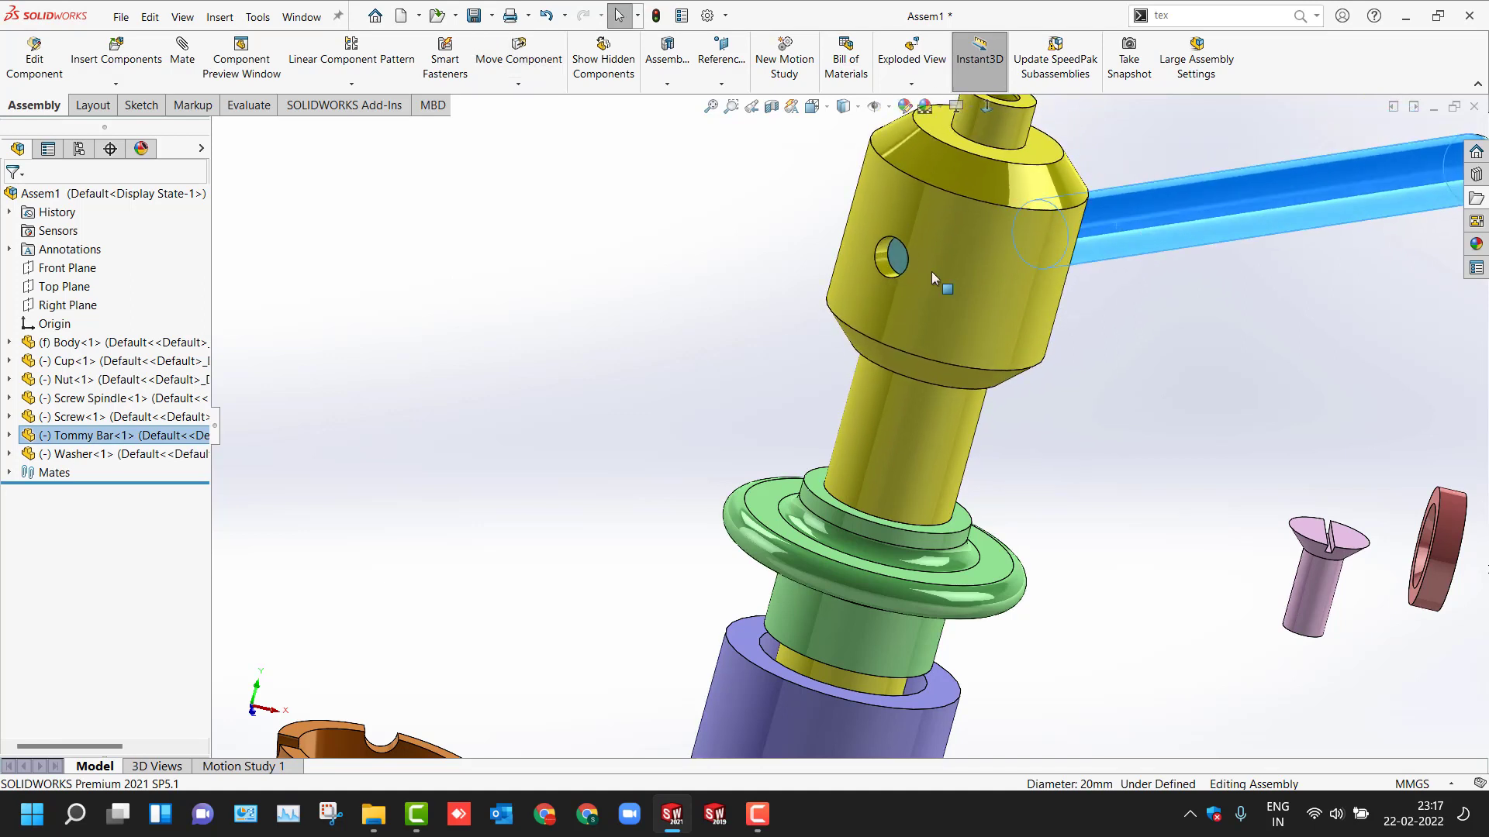
left_click(750, 291)
Step: Mate the hole in the cup's base concentric with the spindle's upper boss and lift the cup above the spindle
scroll(751, 292, "up", 10)
middle_click_drag(751, 291, 690, 336)
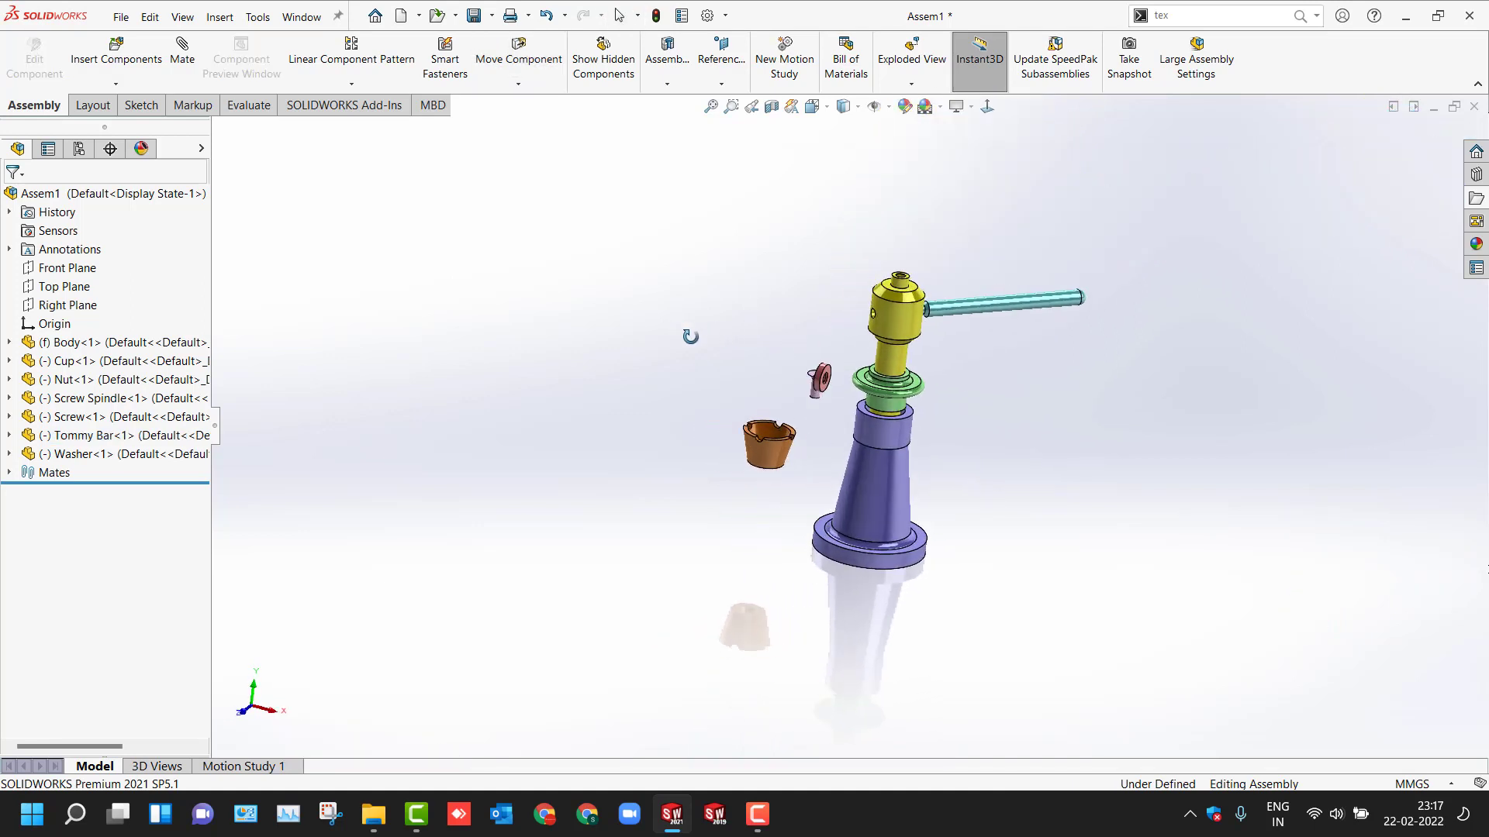
scroll(811, 345, "down", 3)
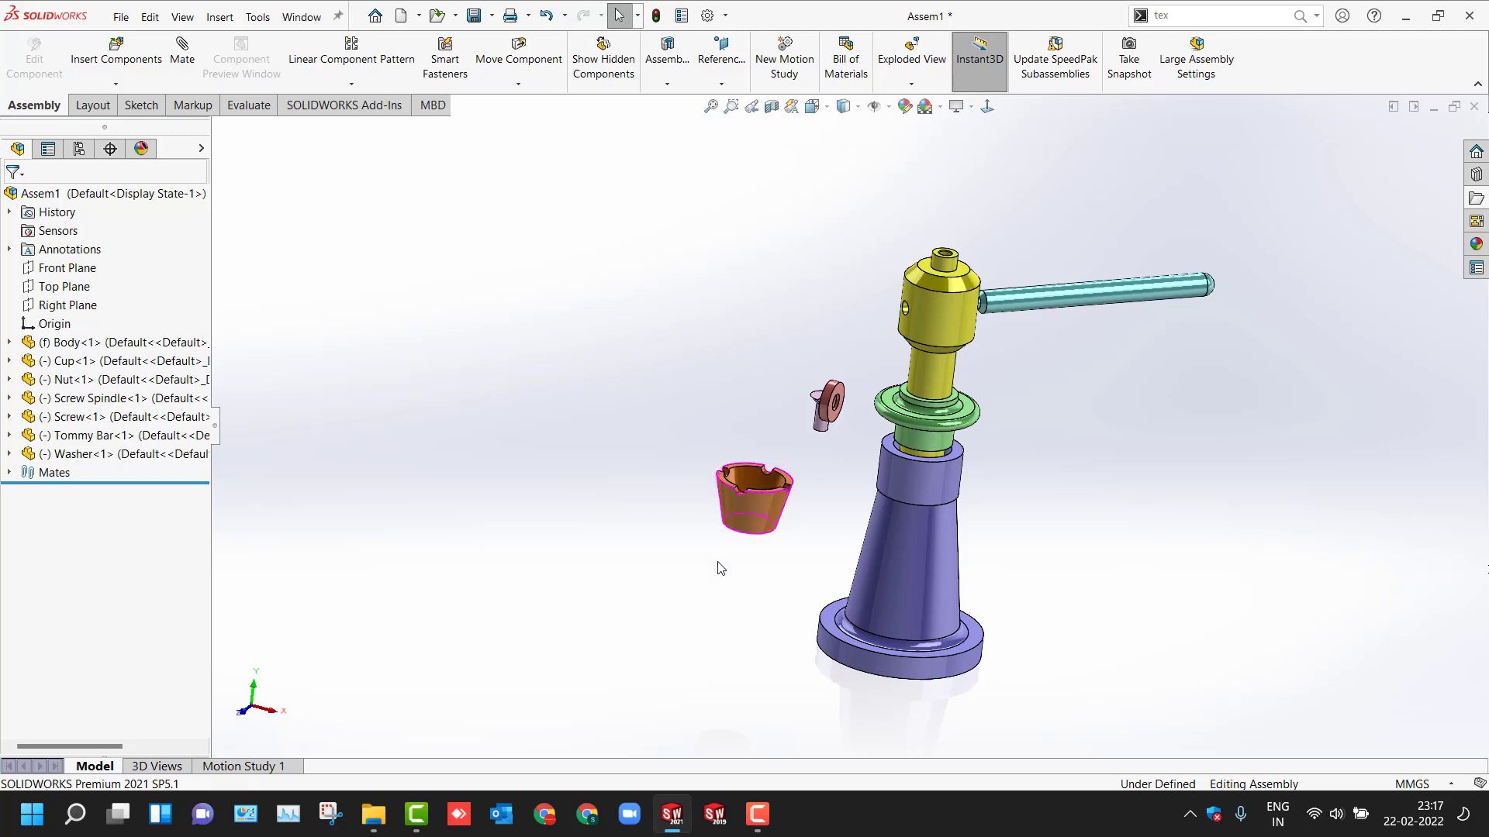
middle_click_drag(718, 568, 708, 452)
scroll(774, 548, "down", 3)
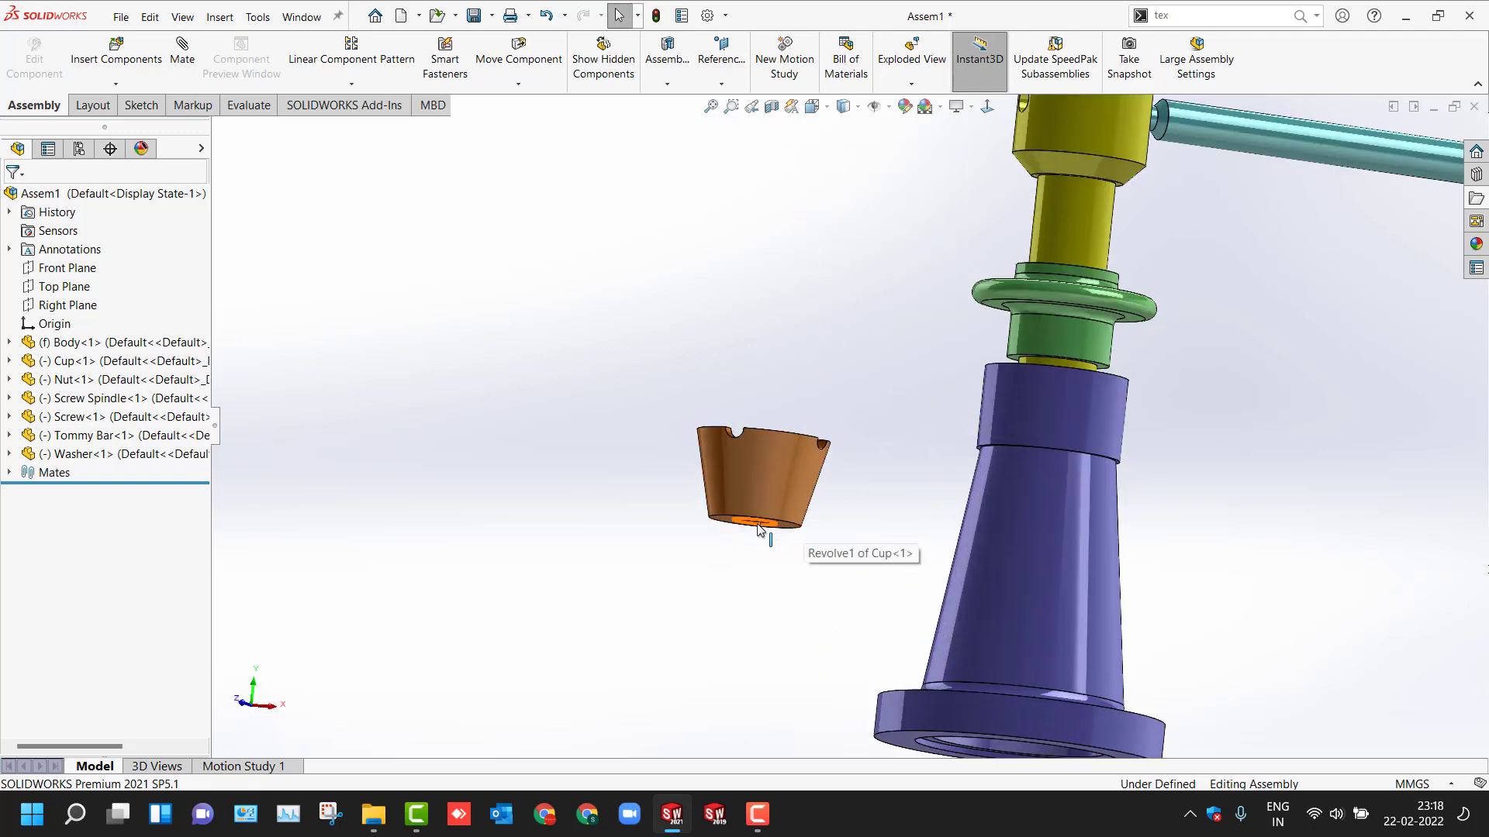
scroll(748, 530, "down", 3)
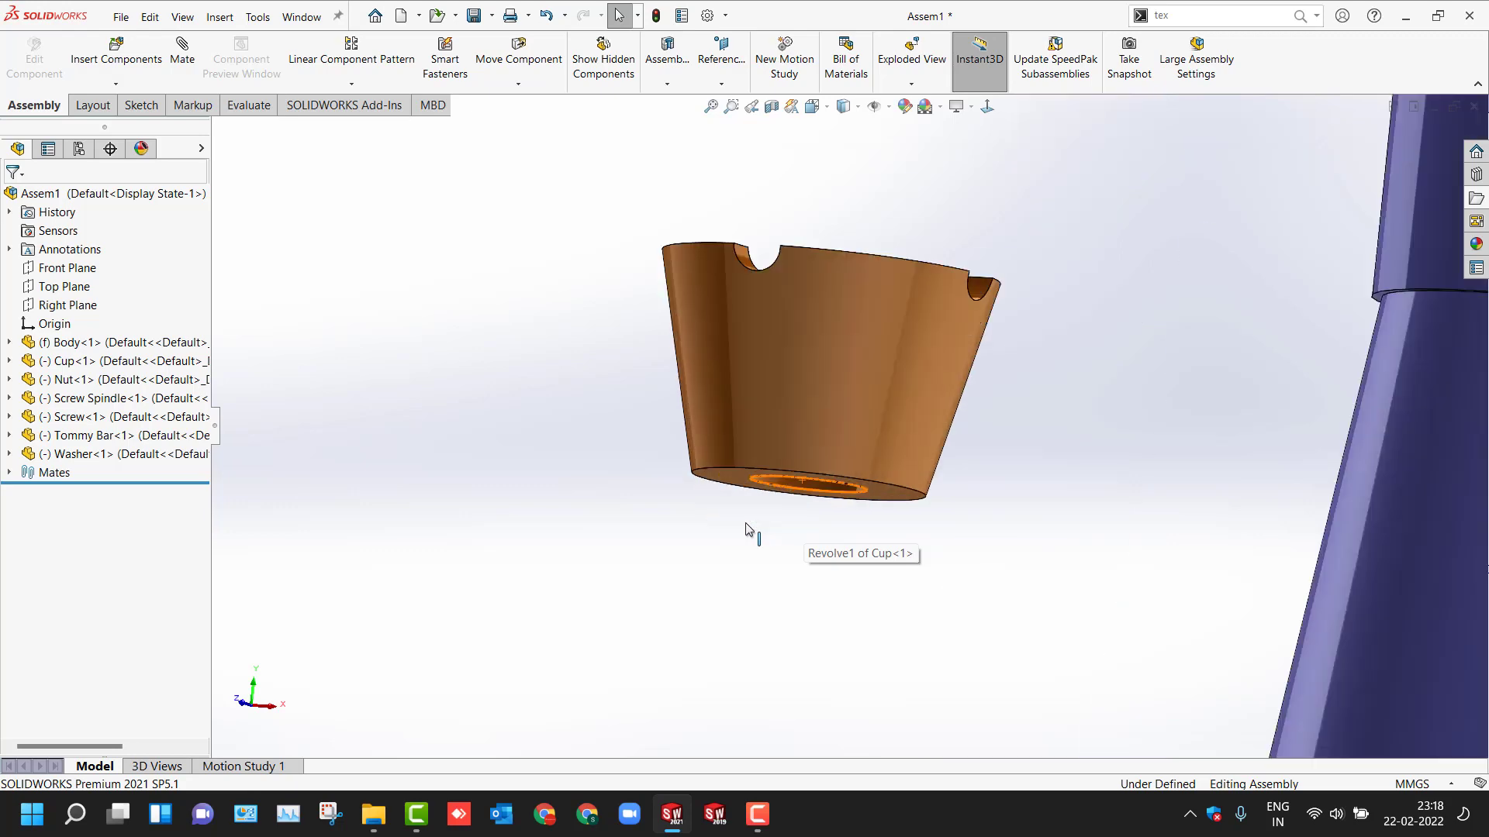
left_click(790, 487)
scroll(790, 487, "up", 5)
middle_click_drag(853, 434, 985, 236)
scroll(984, 236, "down", 5)
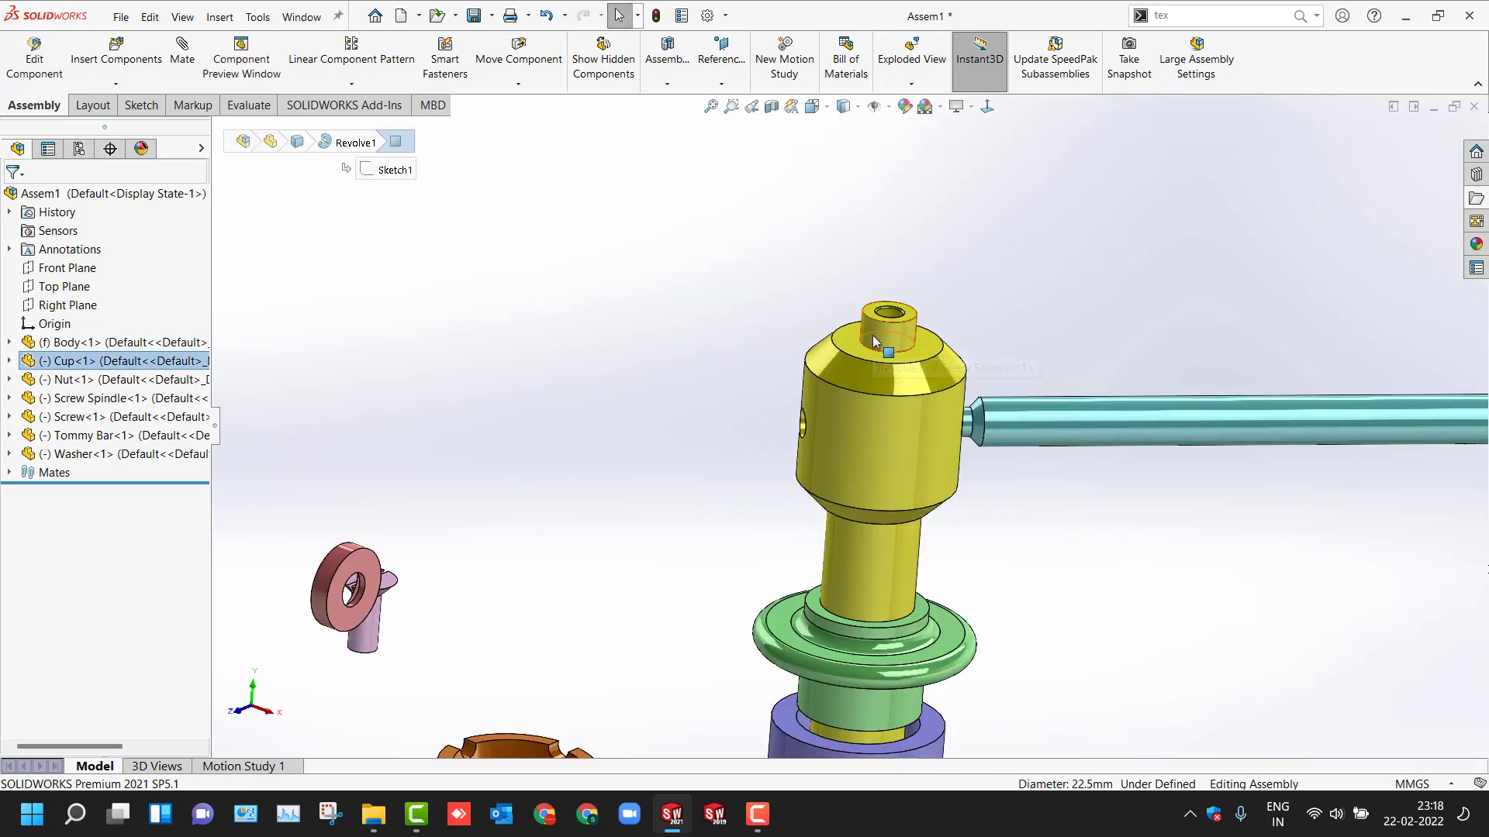
left_click(872, 335, "ctrl")
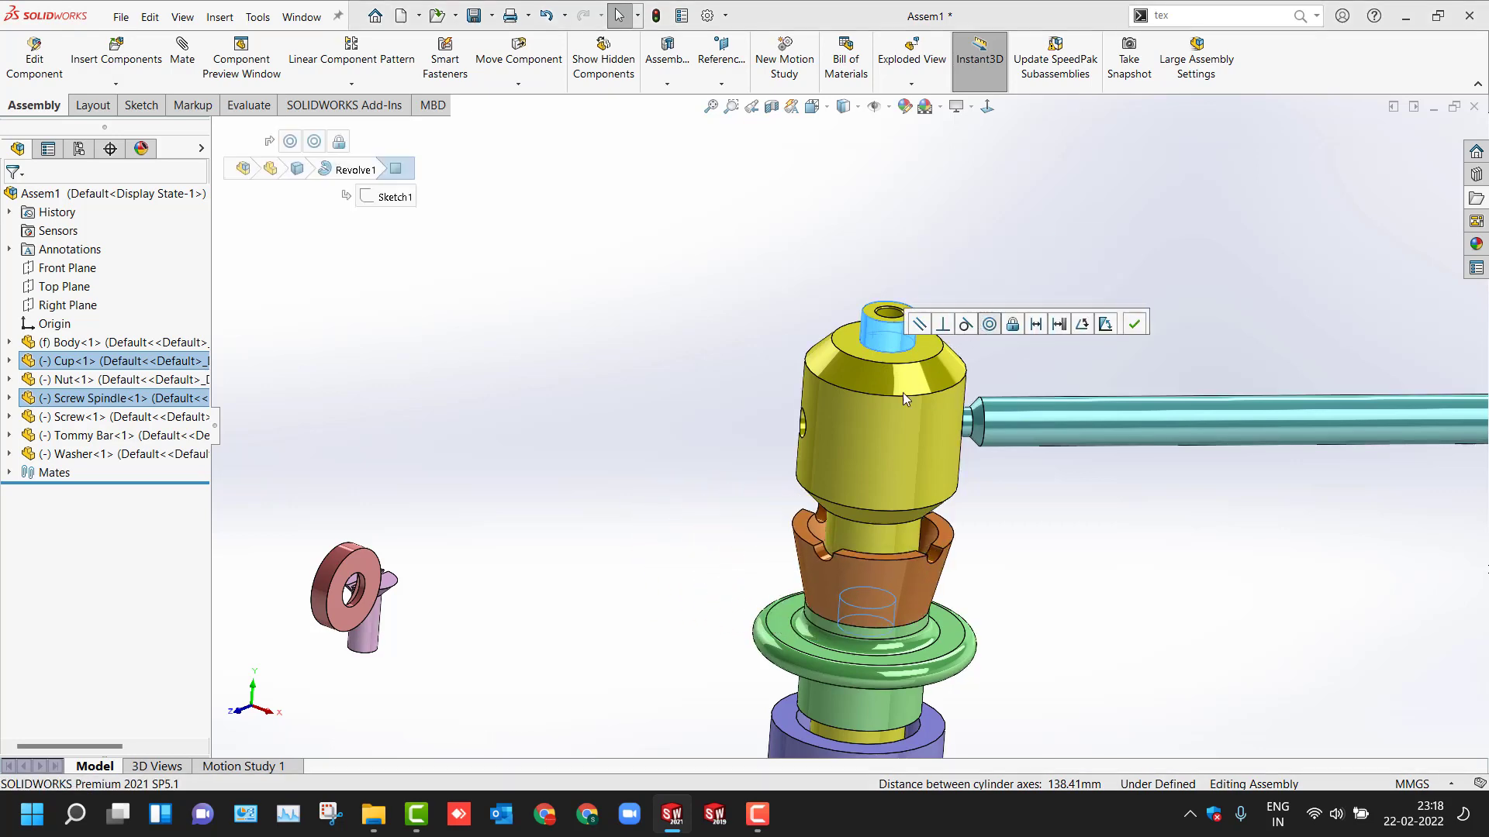
left_click_drag(879, 574, 819, 271)
left_click(819, 272)
Step: Mate the cup's bottom face coincident with the flat shoulder around the spindle's upper boss
middle_click_drag(779, 315, 774, 560)
scroll(825, 432, "down", 5)
left_click(816, 427)
left_click(806, 559, "ctrl")
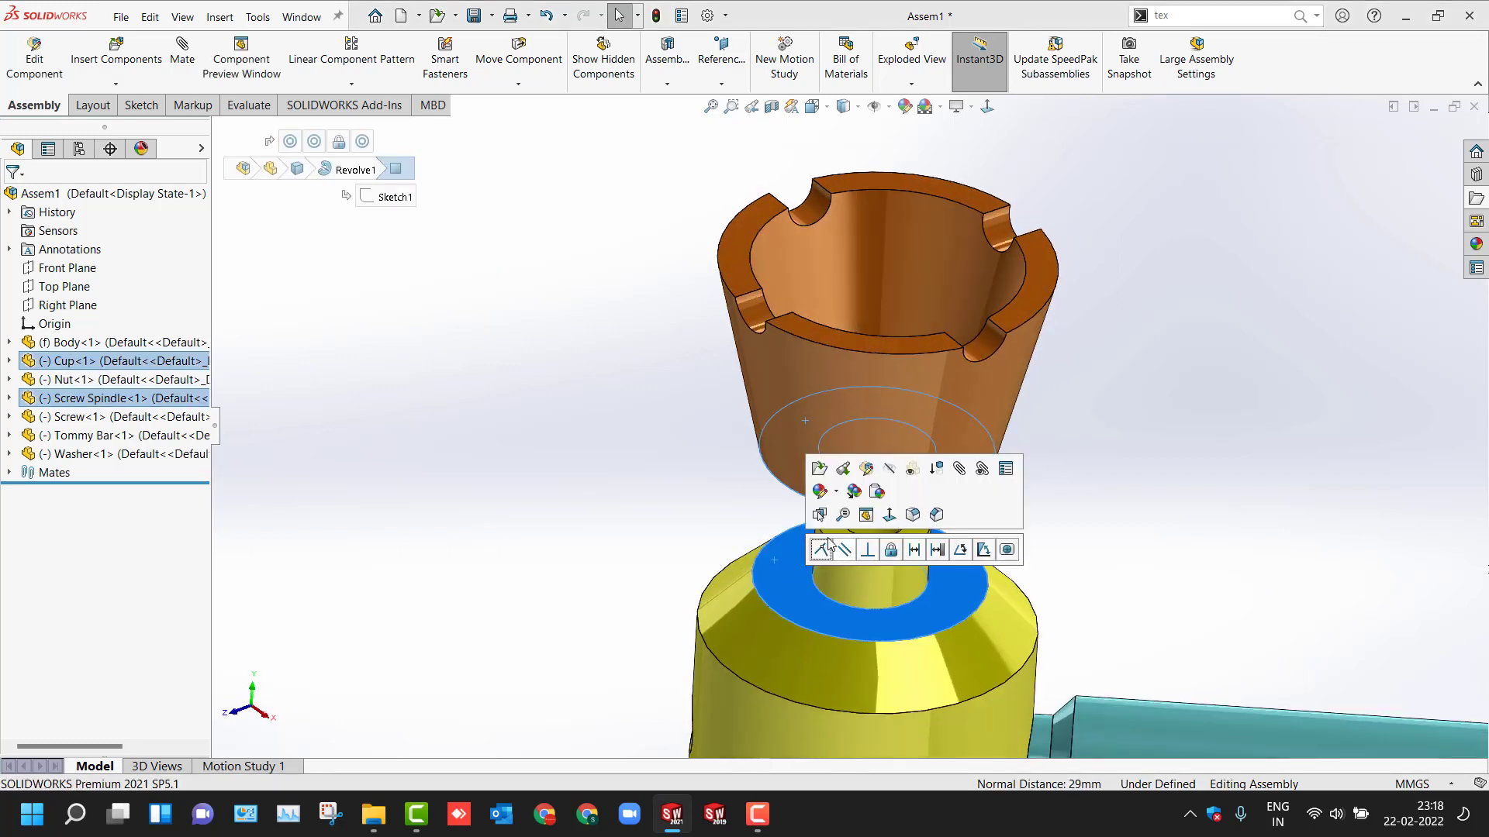
left_click(824, 549)
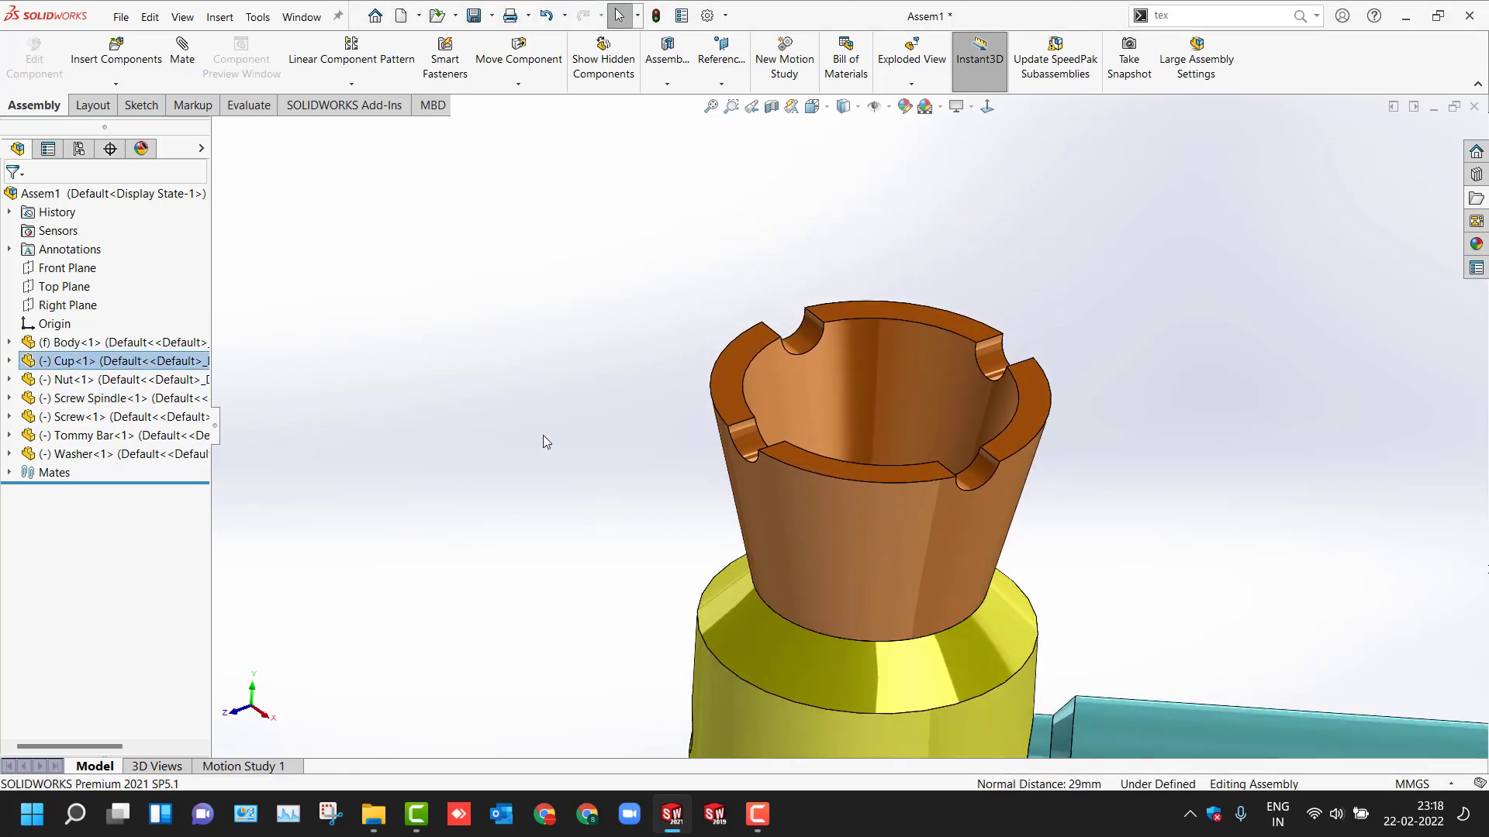
Step: Mate the washer's countersunk face coincident with the conical underside of the screw's head
scroll(534, 426, "down", 5)
middle_click_drag(533, 426, 725, 337)
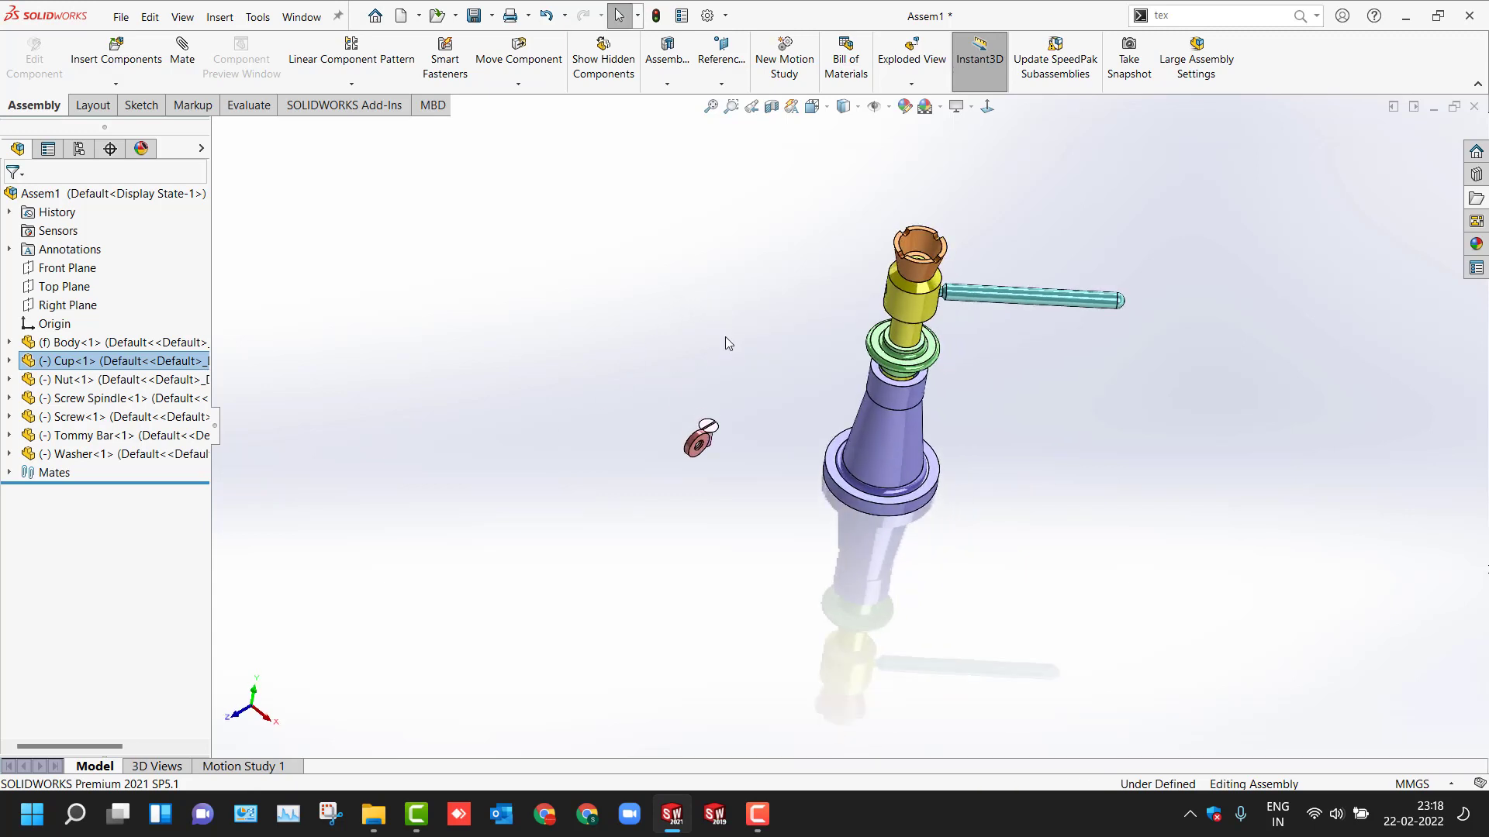
scroll(698, 434, "up", 10)
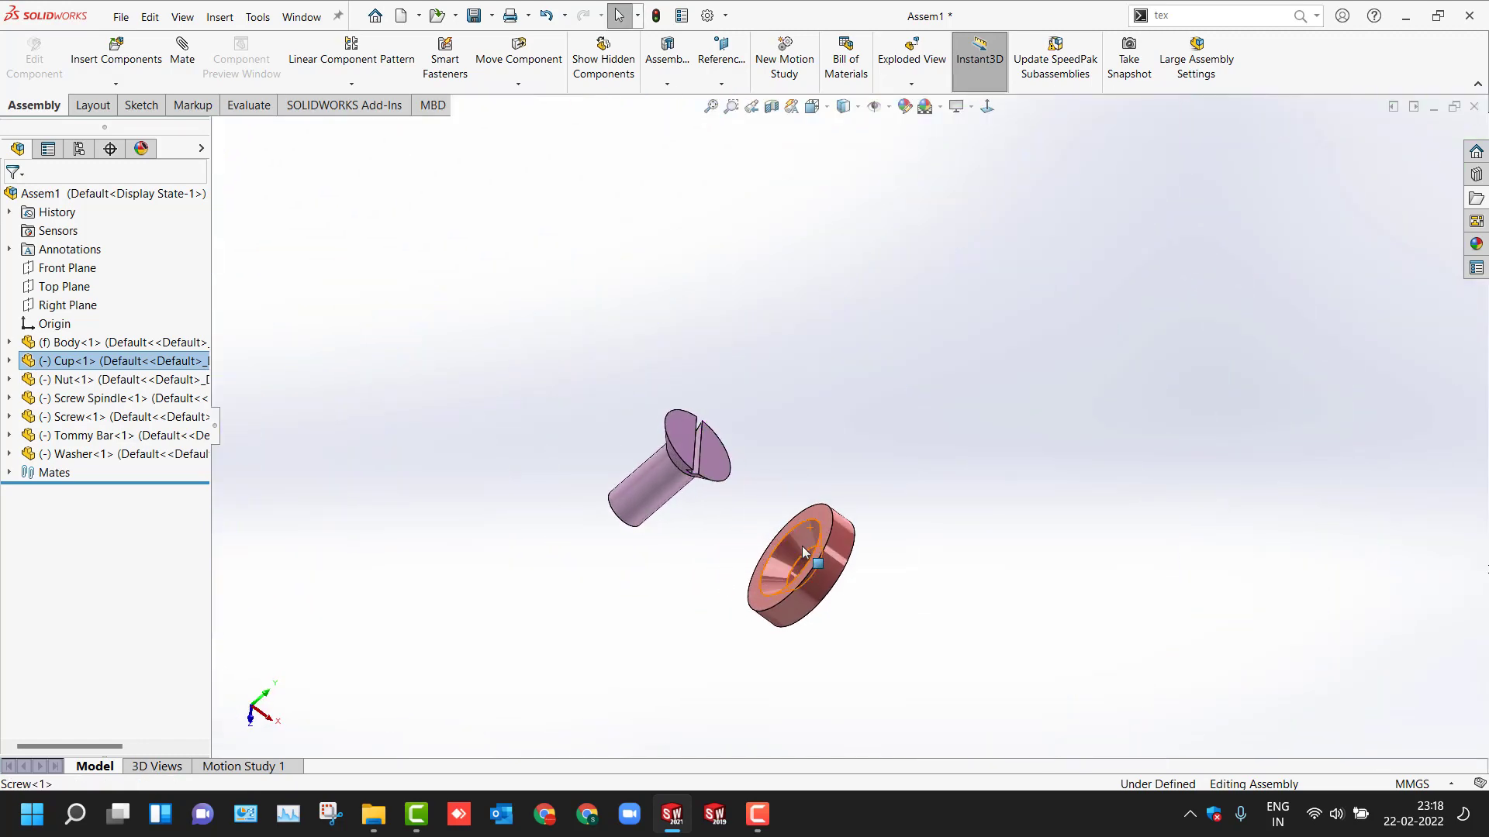
left_click(795, 560, "ctrl")
left_click(676, 463, "ctrl")
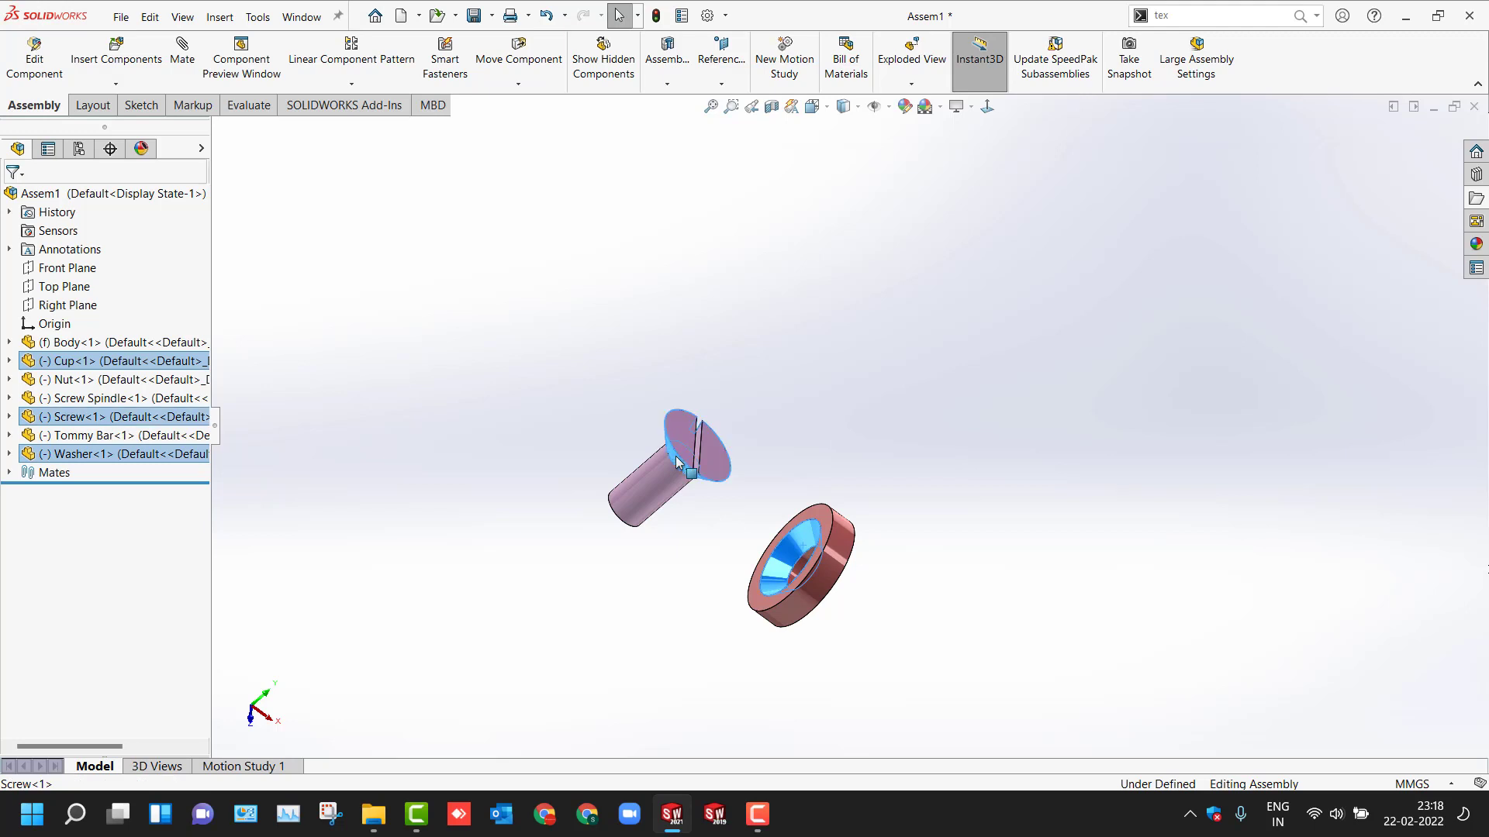
left_click(723, 448)
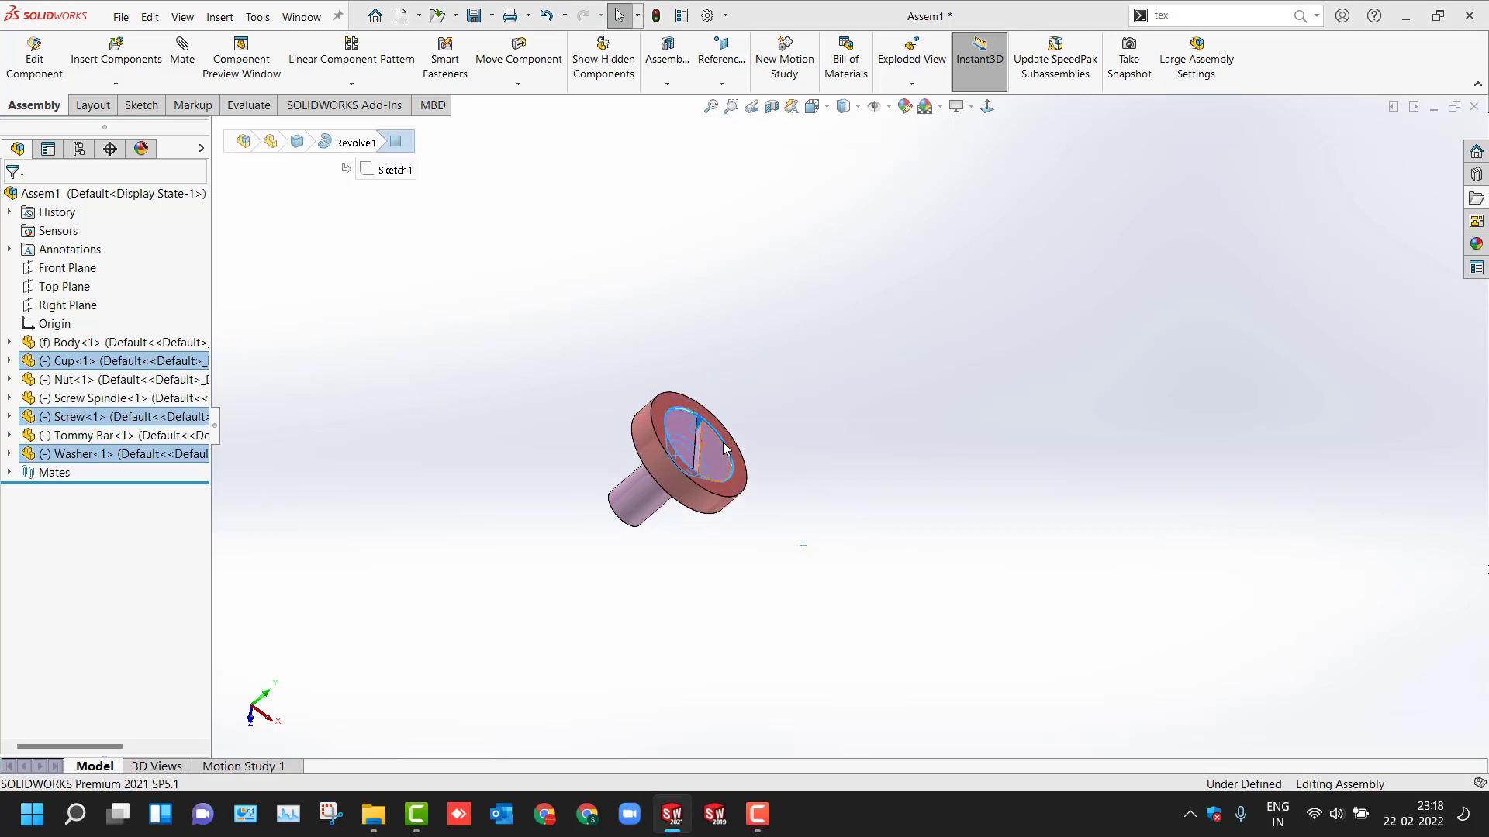
Step: Try to mate the screw head's flat face coincident with the washer's flat face
left_click(683, 445)
left_click(697, 400, "ctrl")
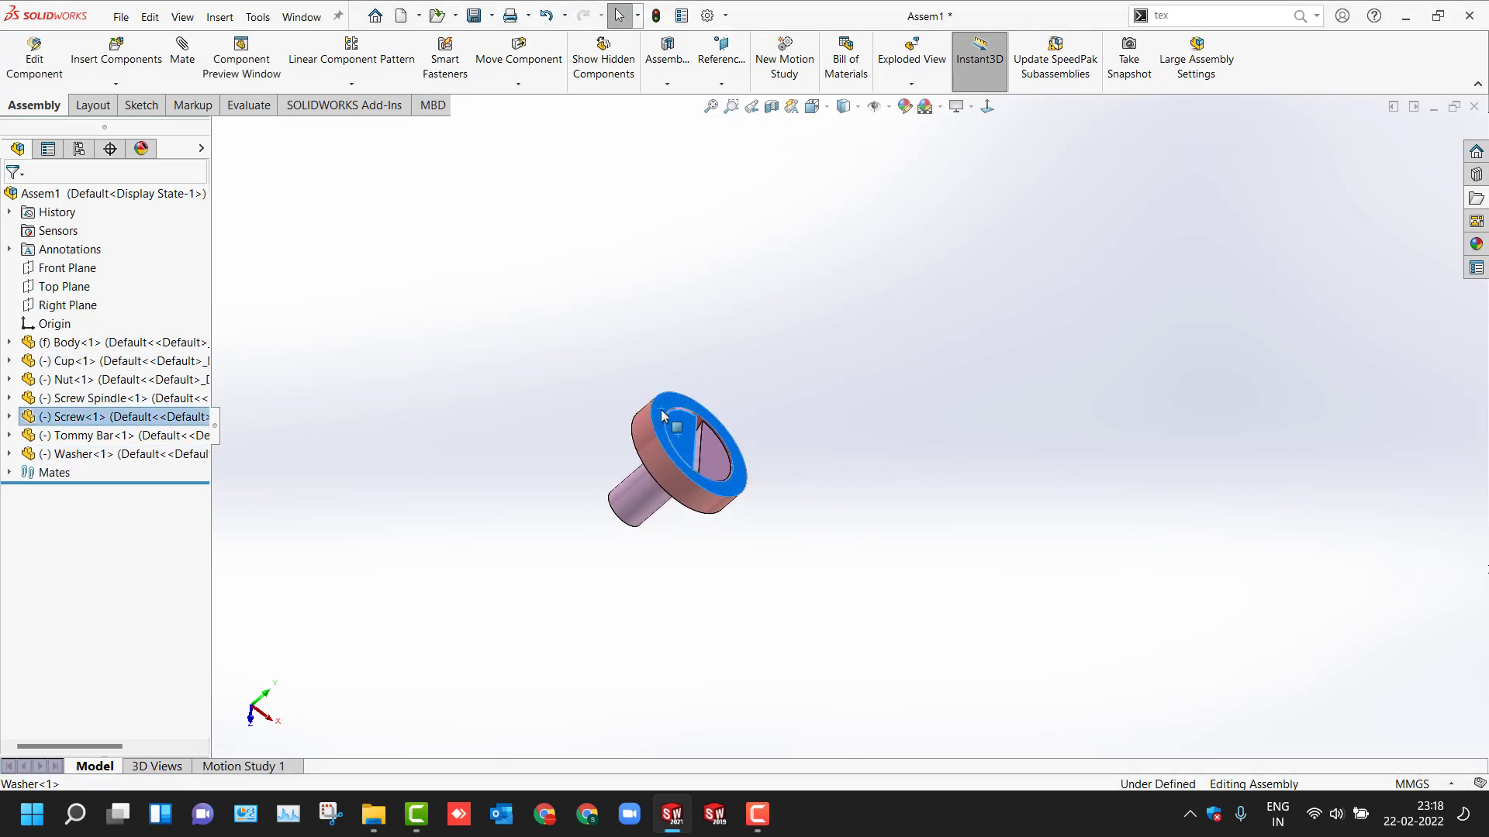
left_click(709, 399)
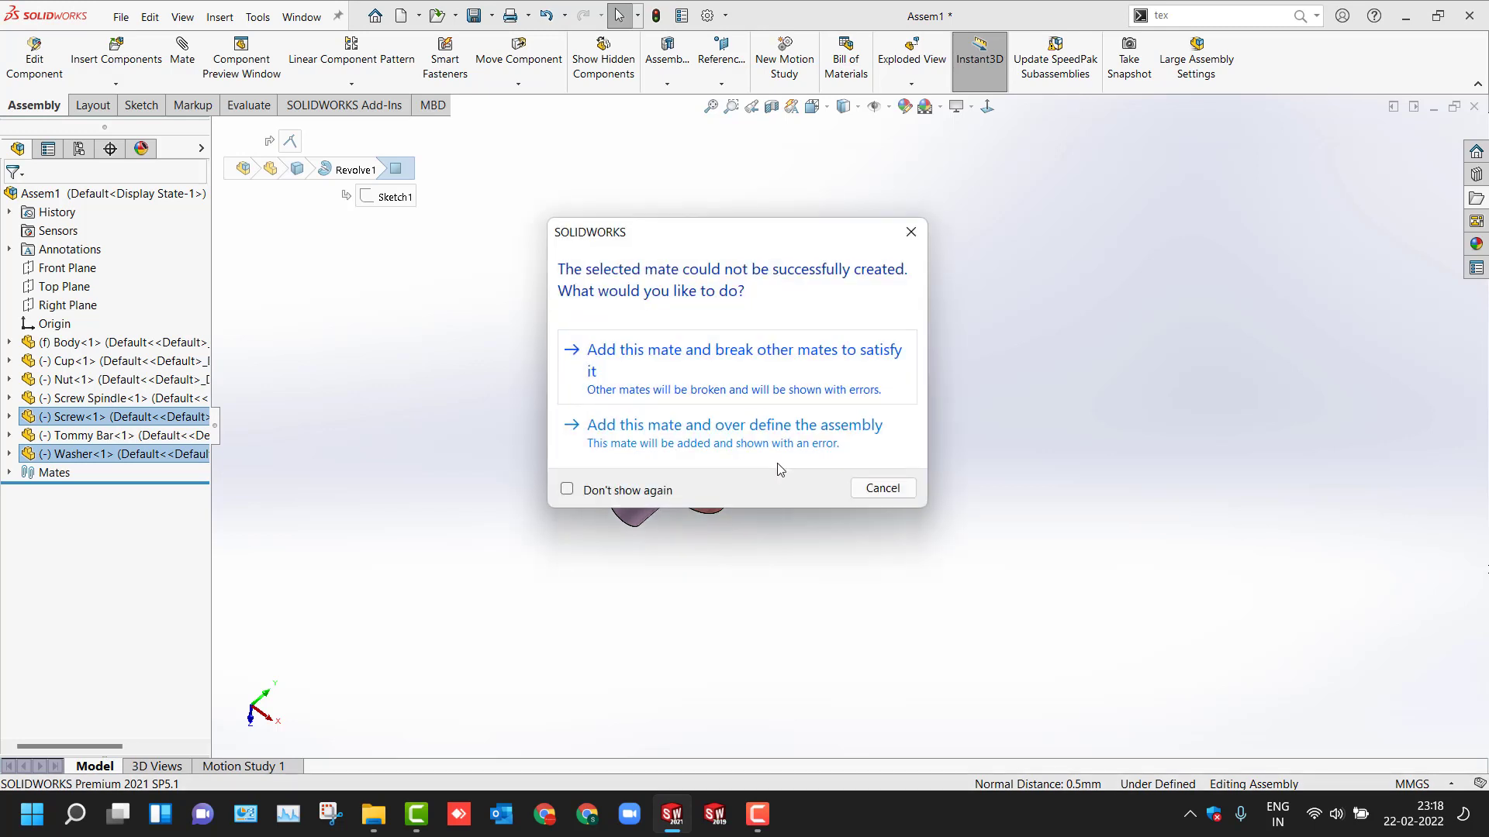
left_click(882, 488)
left_click(715, 422)
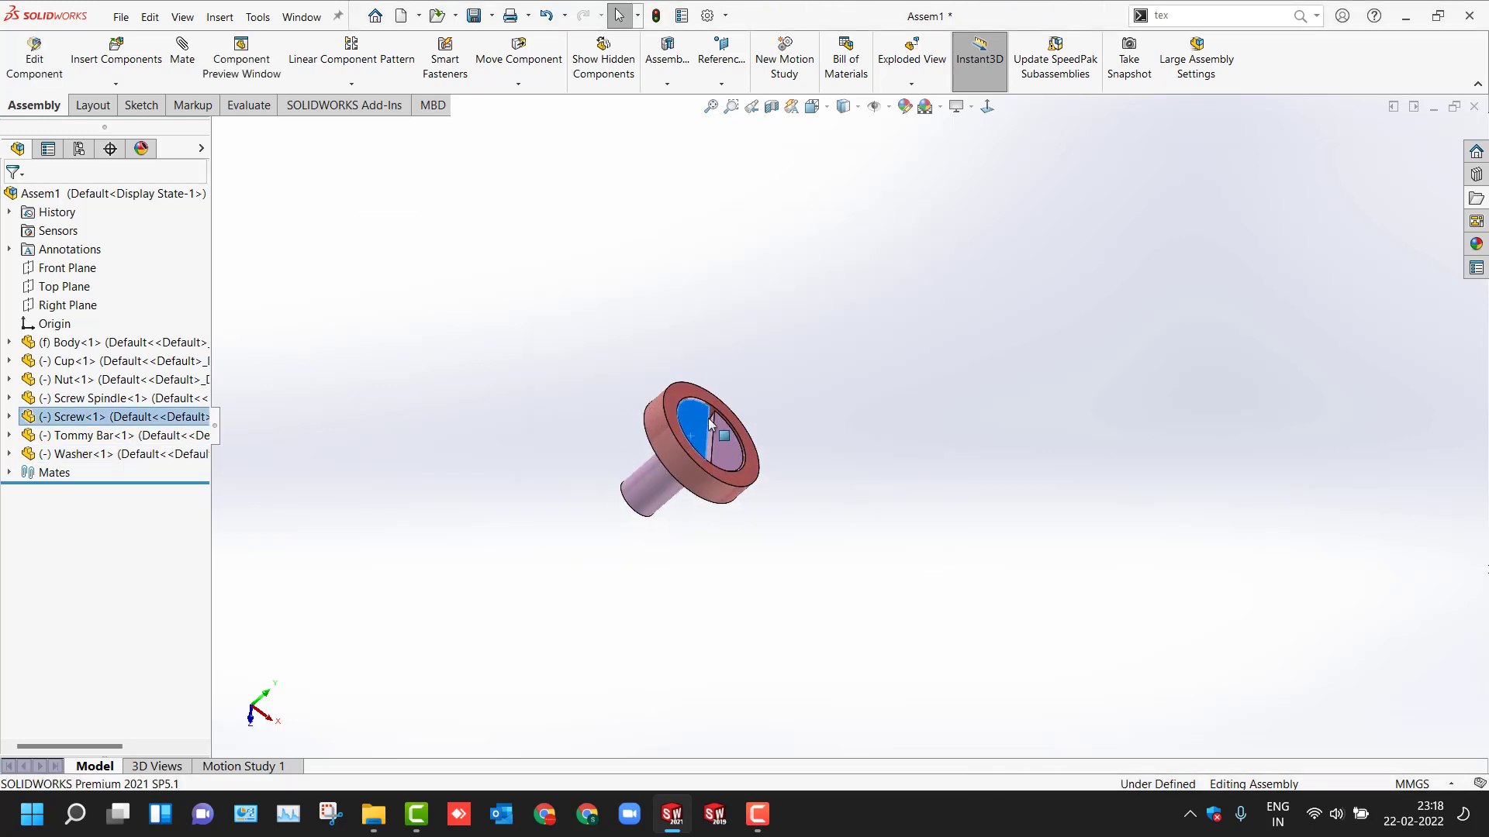
key("Escape")
key("f")
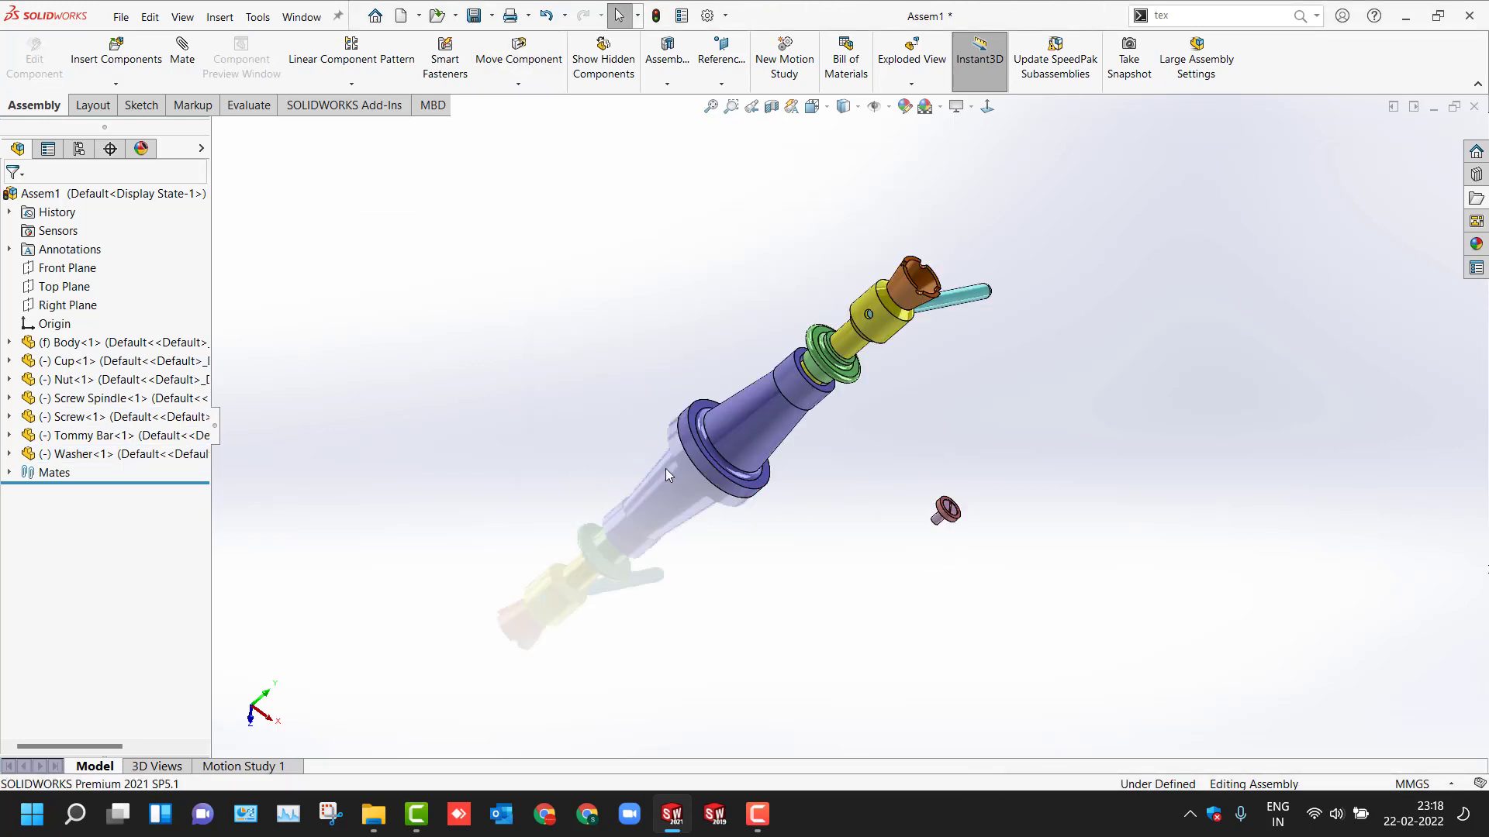
scroll(934, 527, "down", 3)
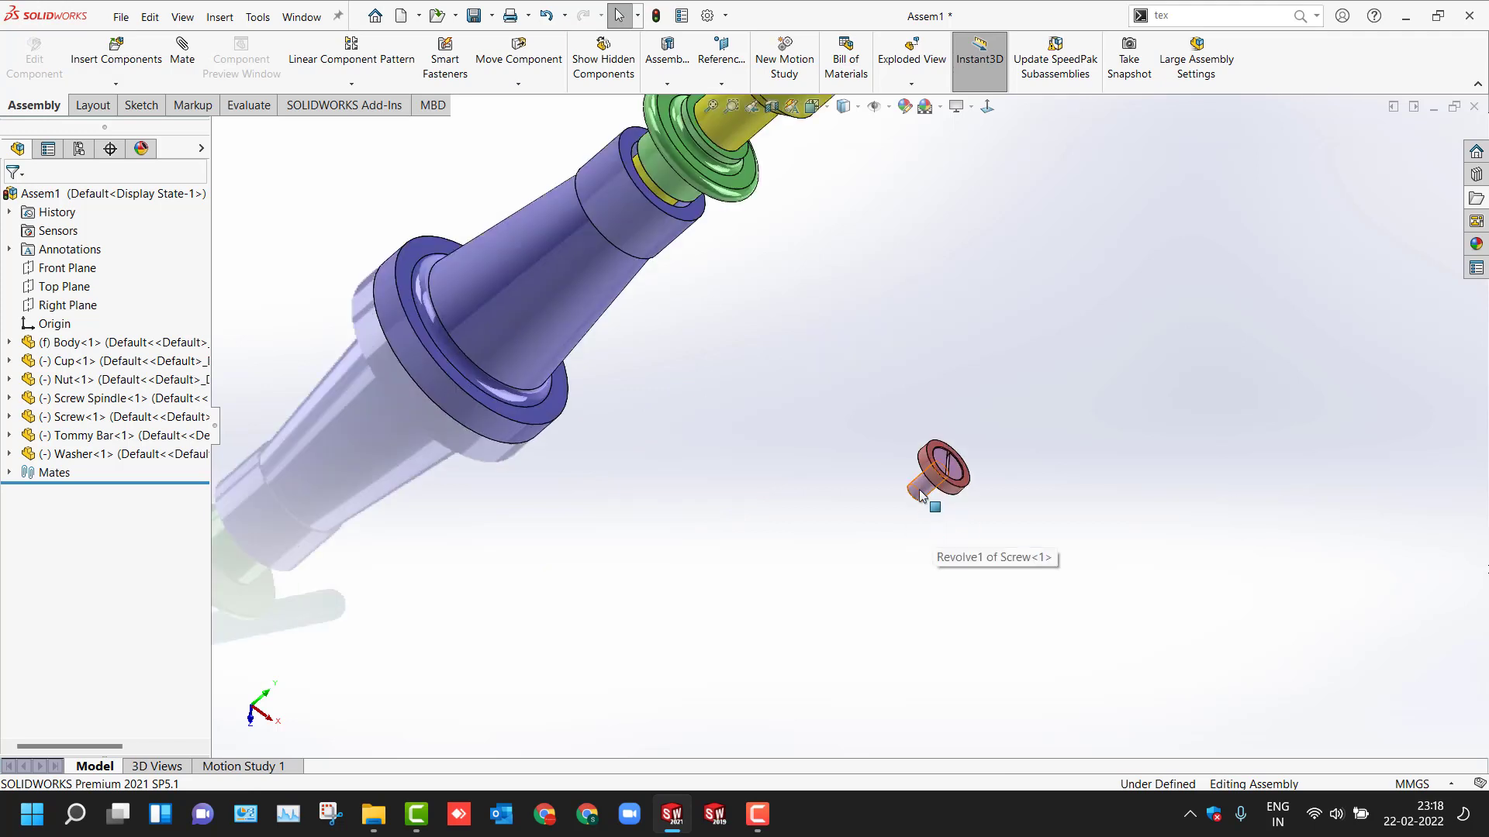
left_click(924, 496)
scroll(827, 431, "up", 3)
key("Escape")
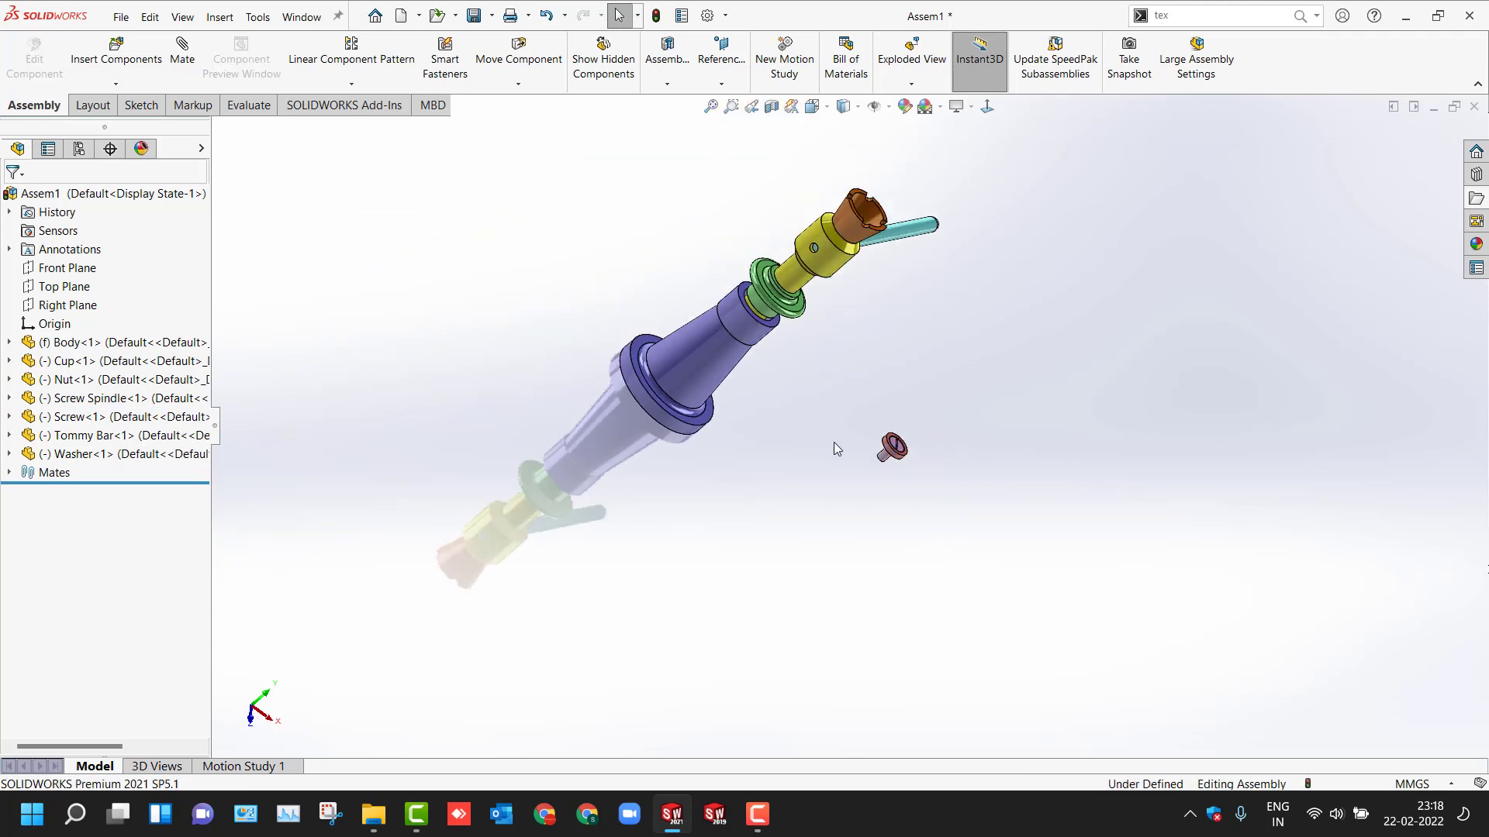
Step: Mate the washer's flat underside coincident with the top end face of the screw spindle
scroll(867, 376, "down", 6)
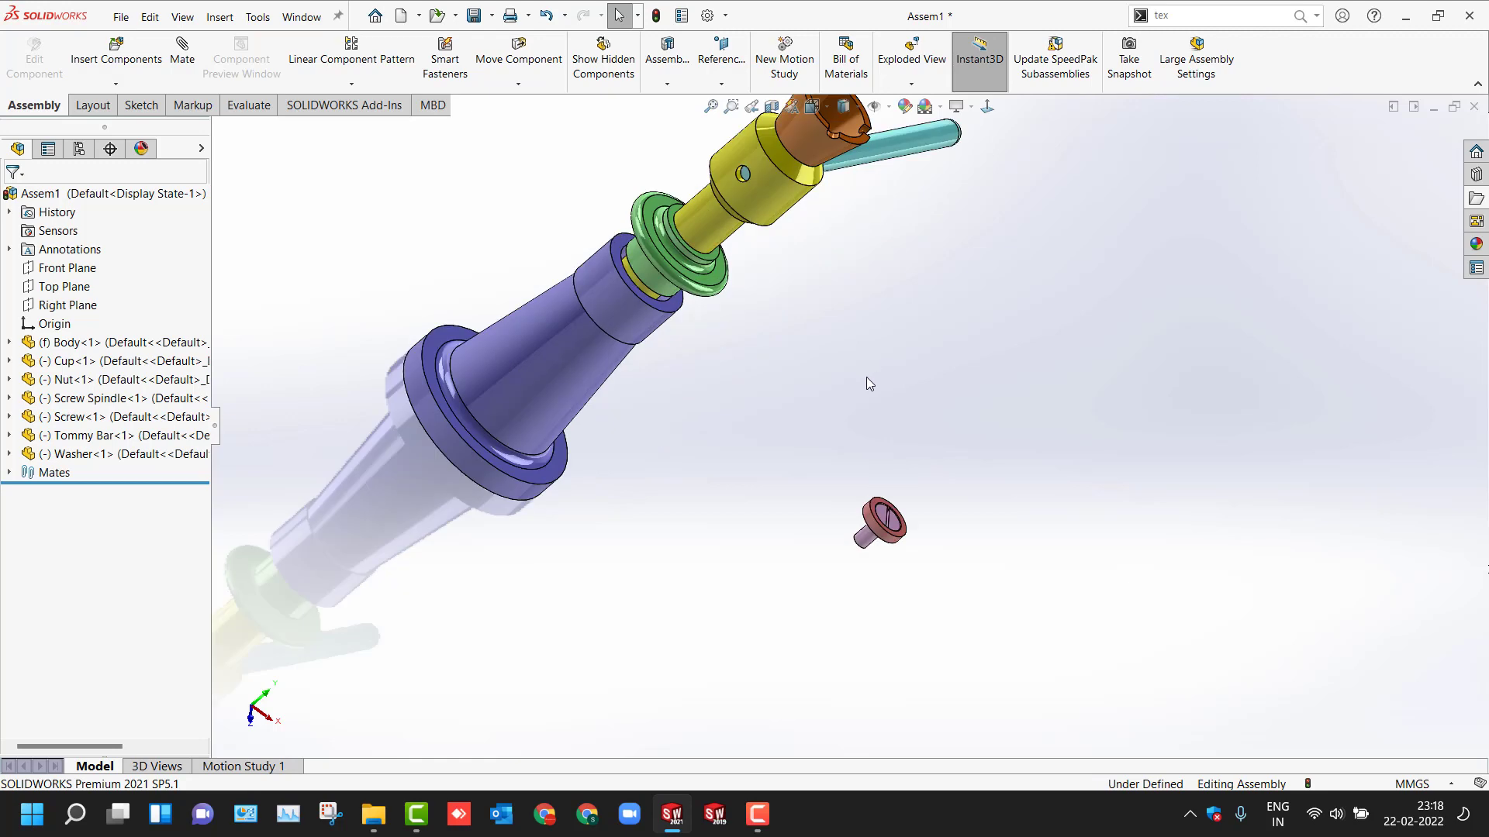
scroll(1076, 432, "down", 2)
left_click(1318, 580)
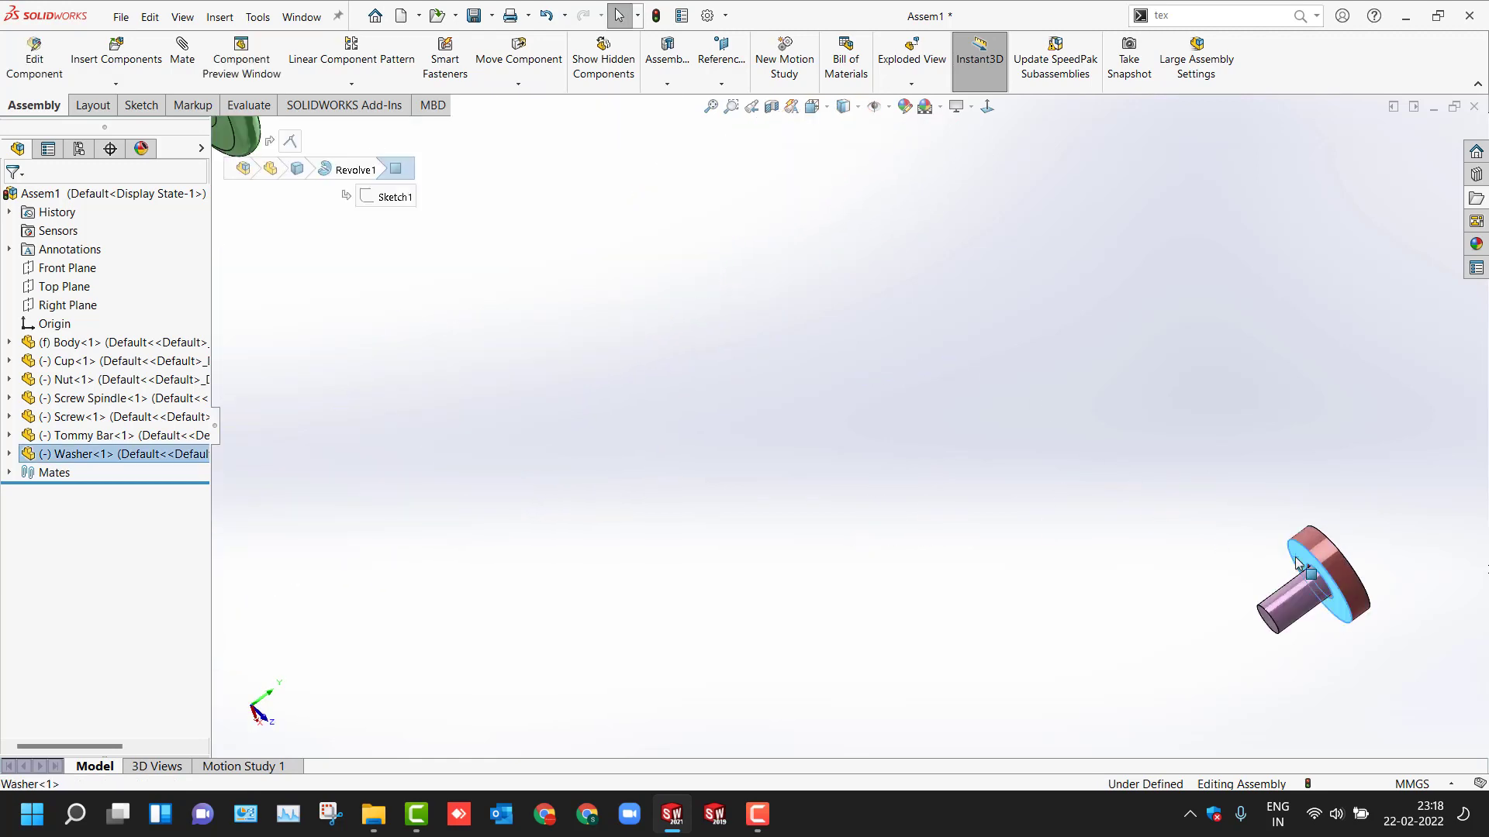
scroll(1043, 435, "up", 4)
middle_click_drag(1044, 435, 816, 410)
scroll(682, 177, "down", 5)
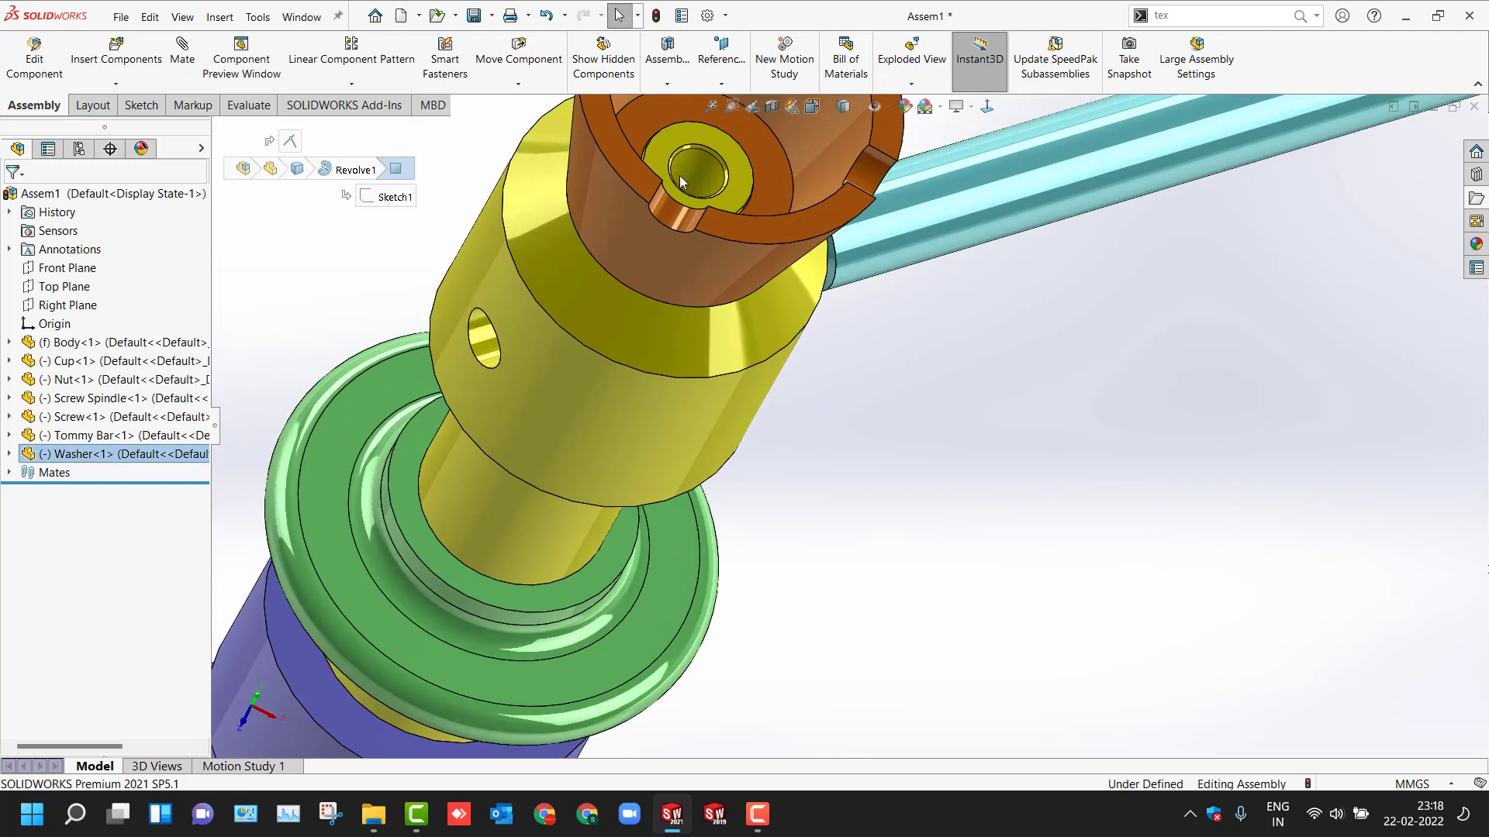
left_click(668, 145, "ctrl")
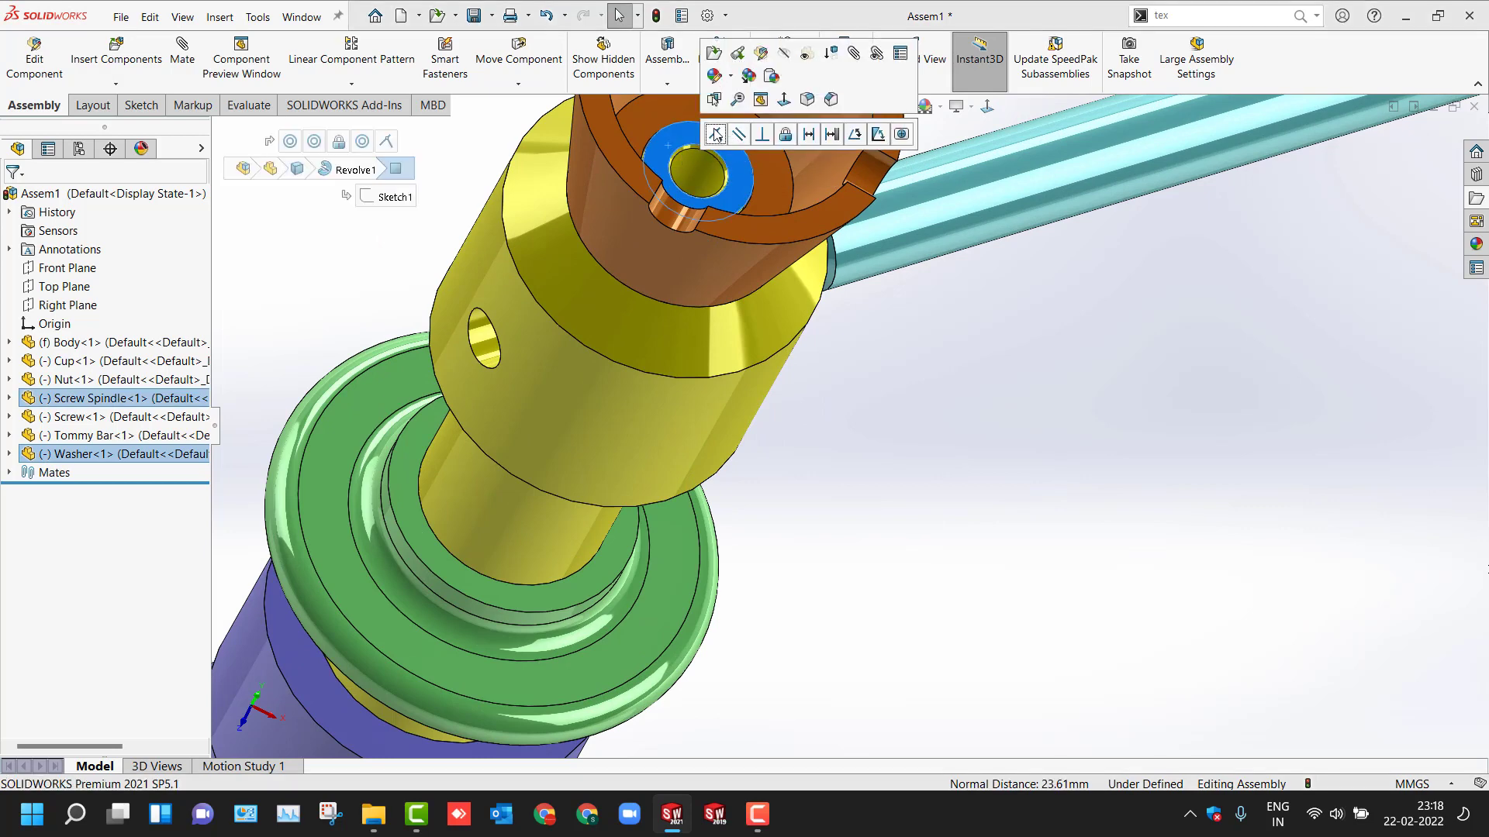
left_click(714, 137)
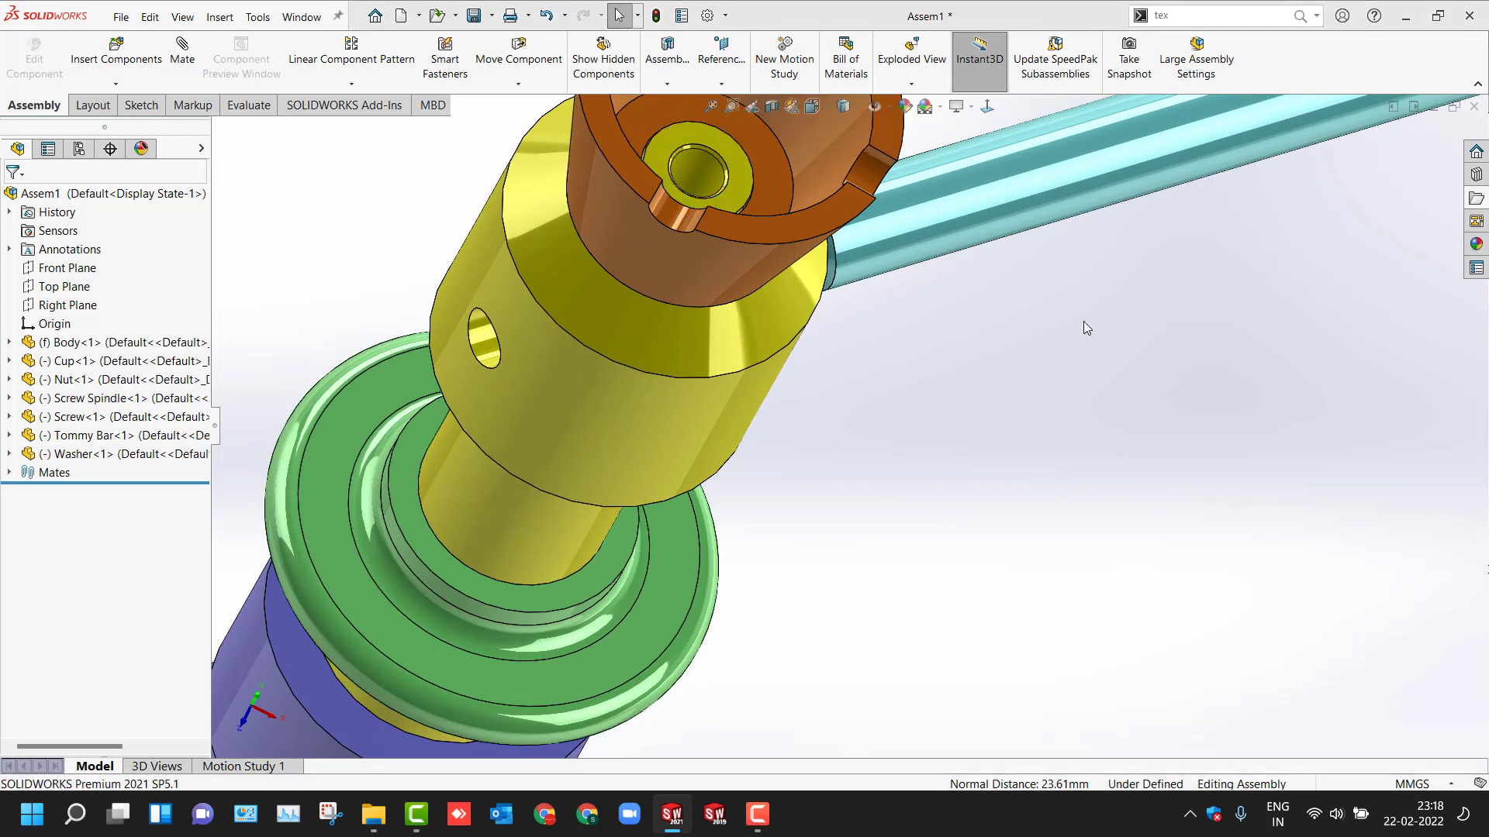
Step: Mate the washer's outer cylindrical face concentric with the M12x1.25 tapped hole in the spindle's top
scroll(1100, 372, "up", 5)
scroll(1101, 372, "up", 3)
scroll(776, 666, "down", 4)
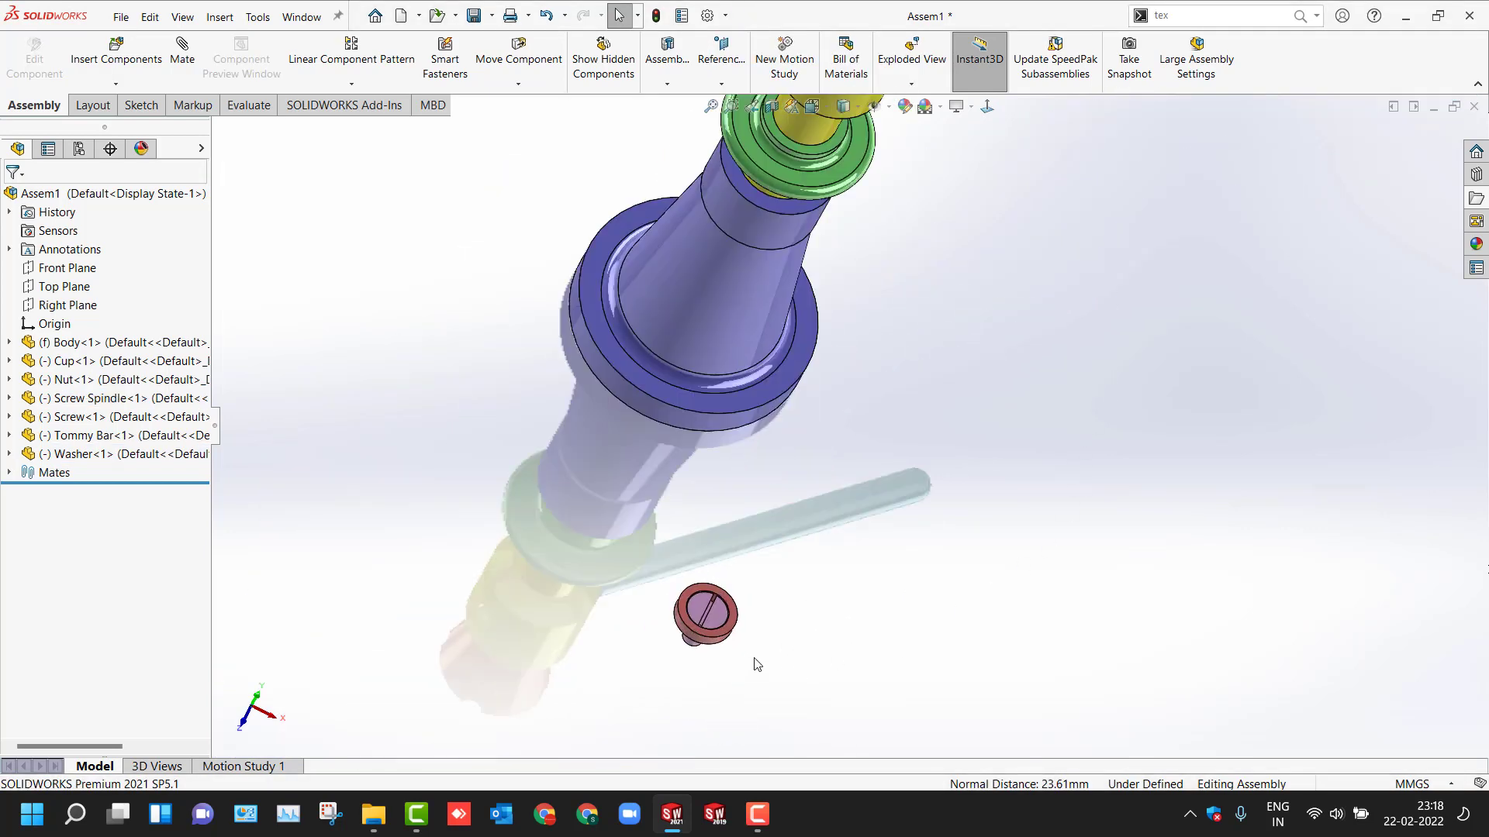
left_click(701, 613)
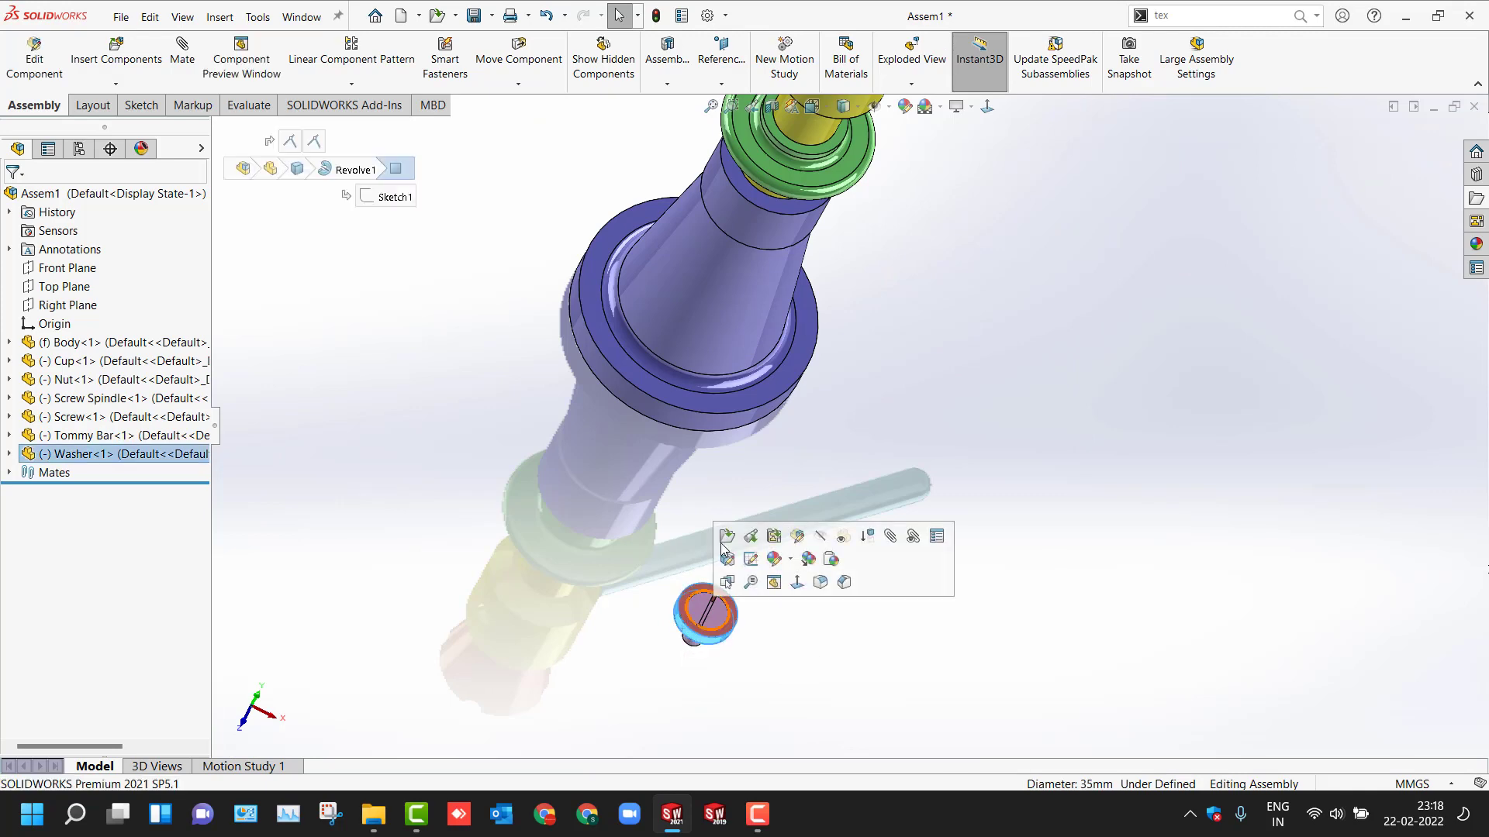
scroll(823, 236, "up", 3)
scroll(884, 434, "down", 6)
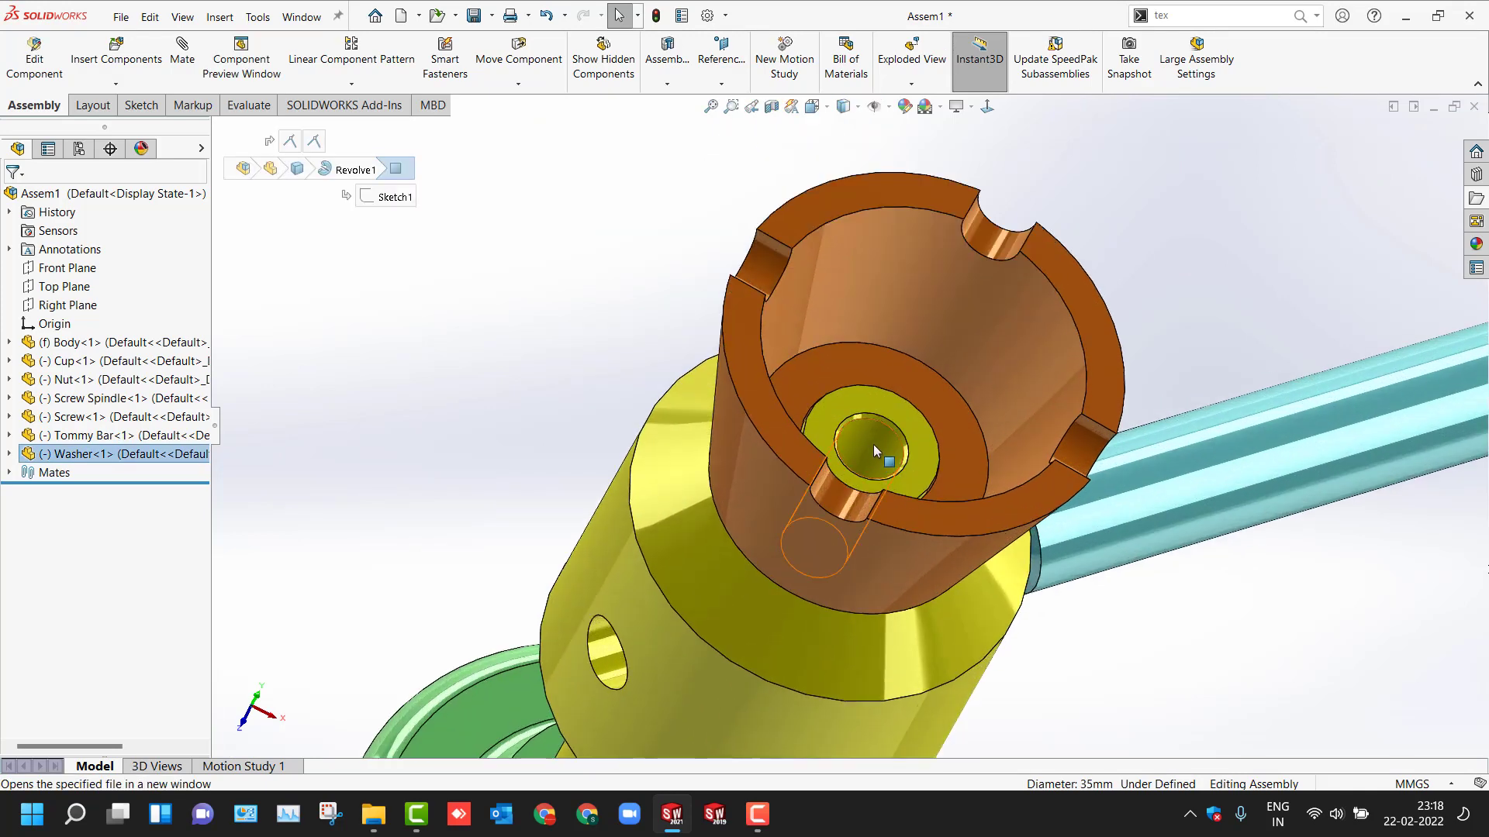
left_click(875, 450, "ctrl")
left_click(990, 433)
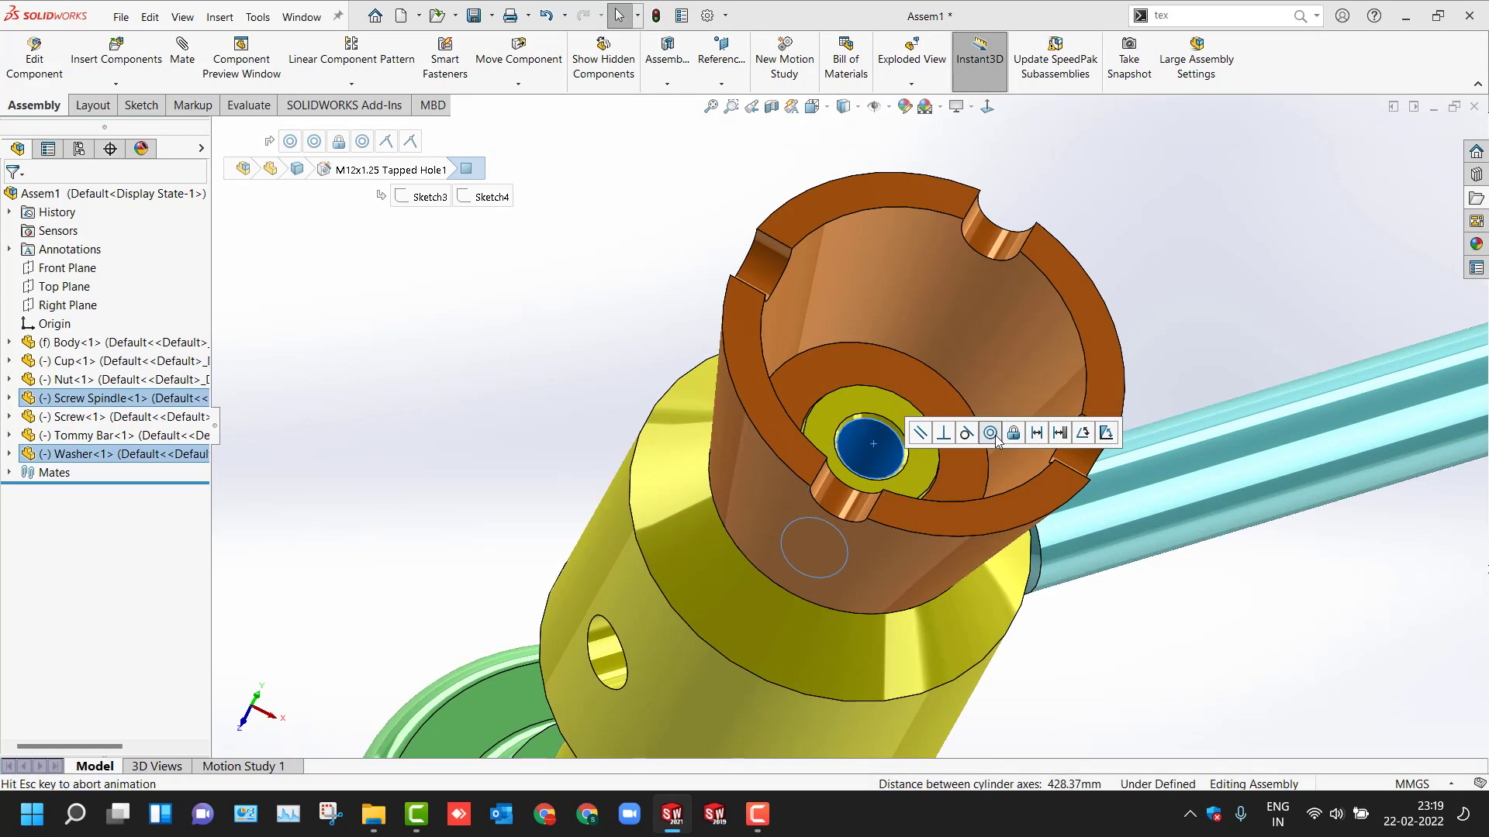
Step: Test how the cup and the seated washer and screw move, and inspect the whole jack upright
middle_click_drag(478, 360, 698, 341)
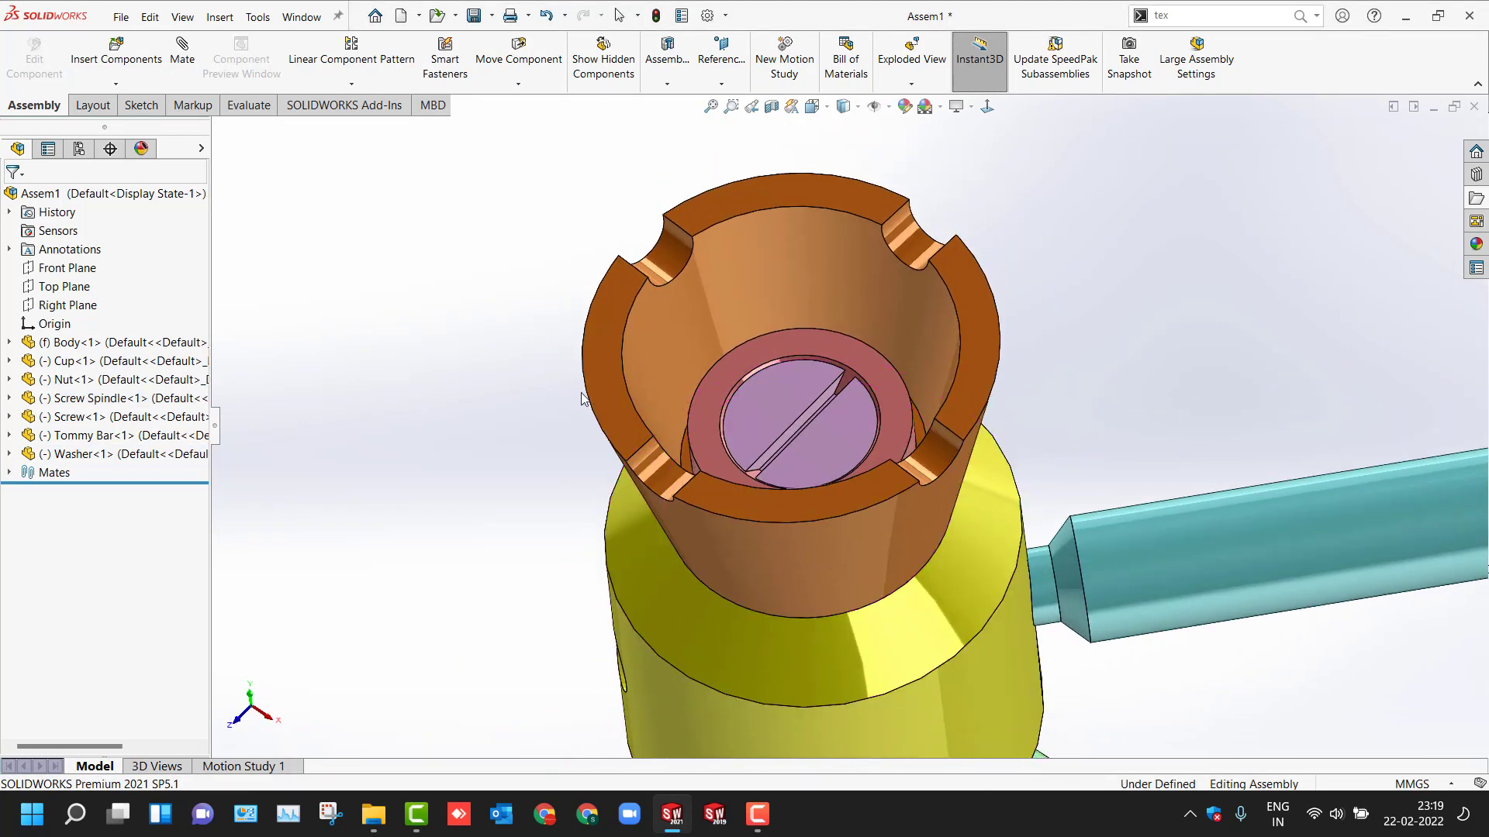
left_click_drag(687, 307, 840, 310)
middle_click_drag(840, 310, 750, 433)
left_click_drag(784, 395, 825, 385)
left_click(532, 424)
key("f")
middle_click_drag(533, 425, 578, 355)
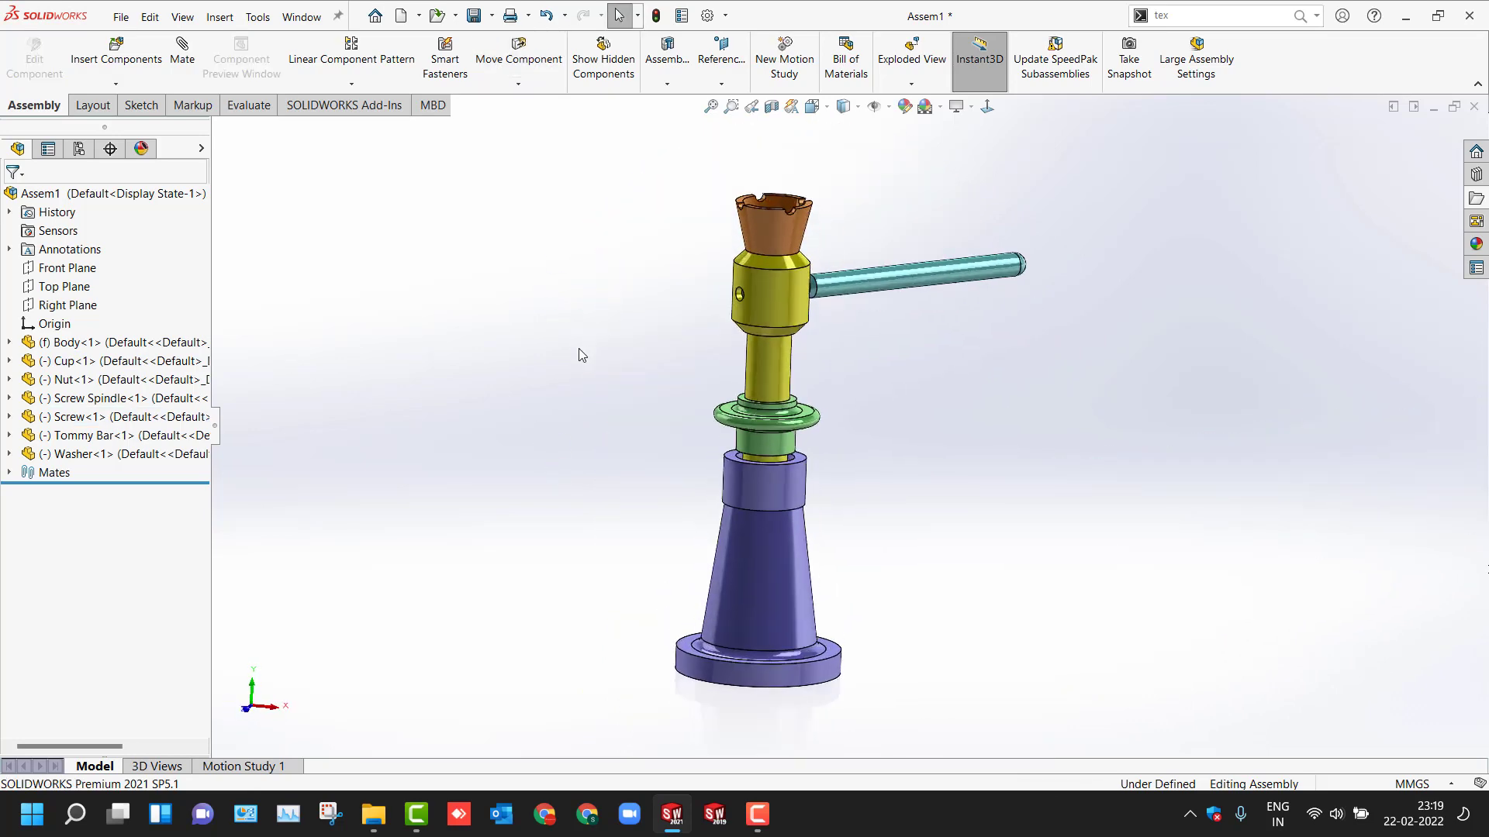
Step: Mate the underside of the nut's flange coincident with the top face of the body
middle_click_drag(565, 420, 621, 372)
scroll(782, 413, "down", 4)
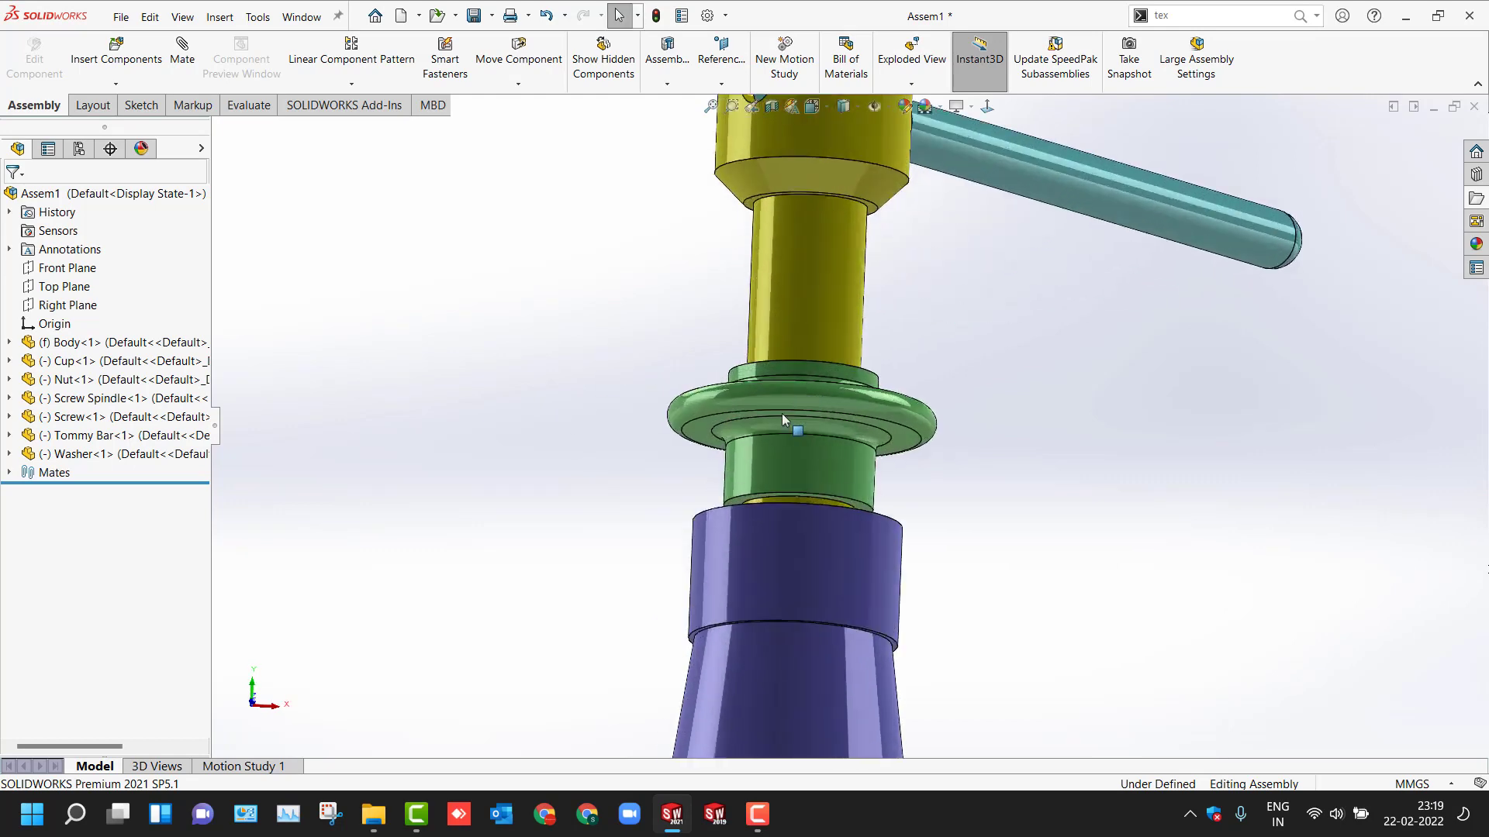
left_click(700, 429)
middle_click_drag(700, 429, 697, 552)
left_click(698, 552, "ctrl")
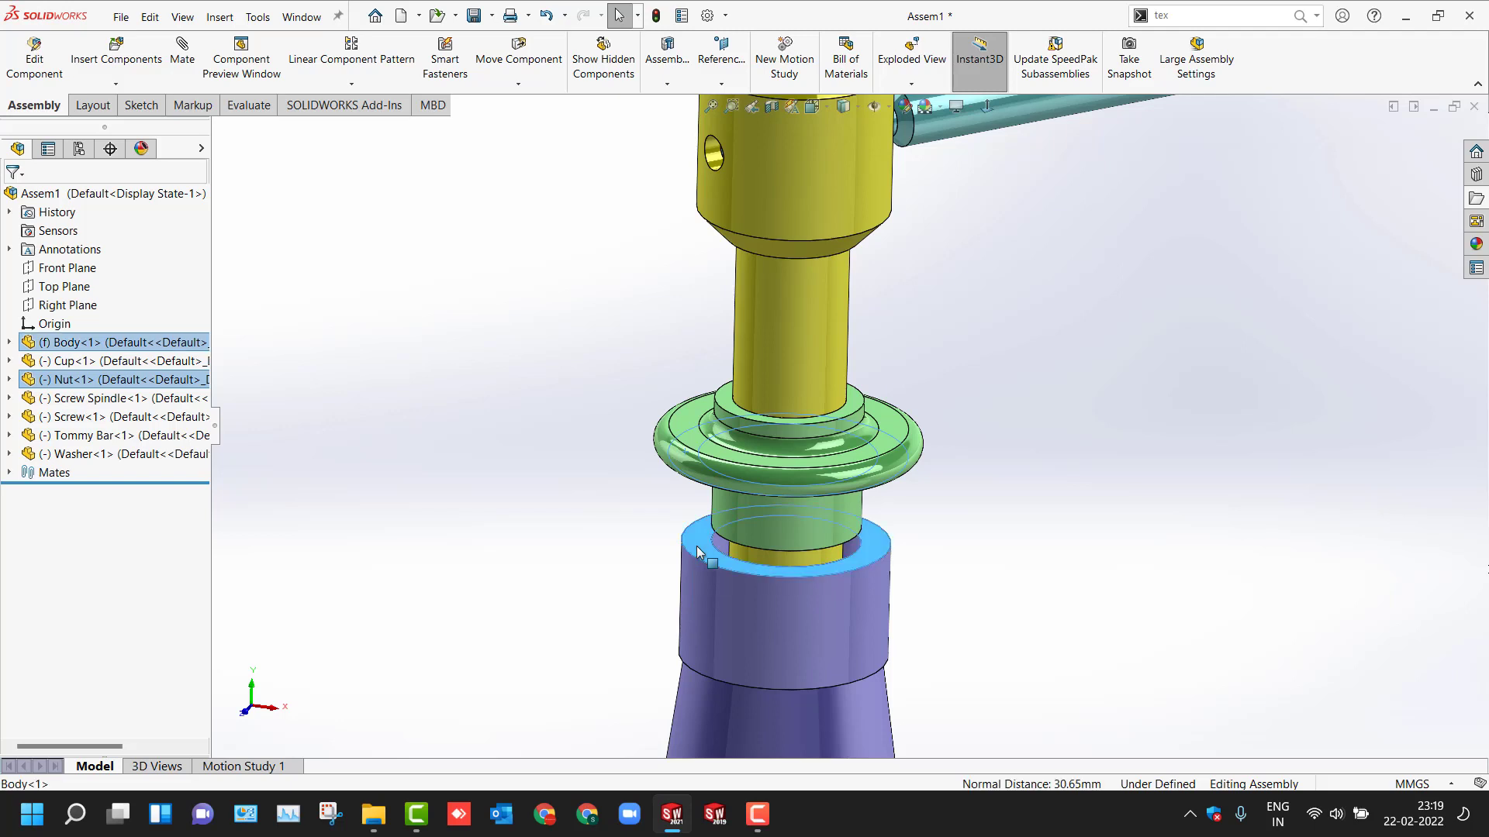
left_click(745, 533)
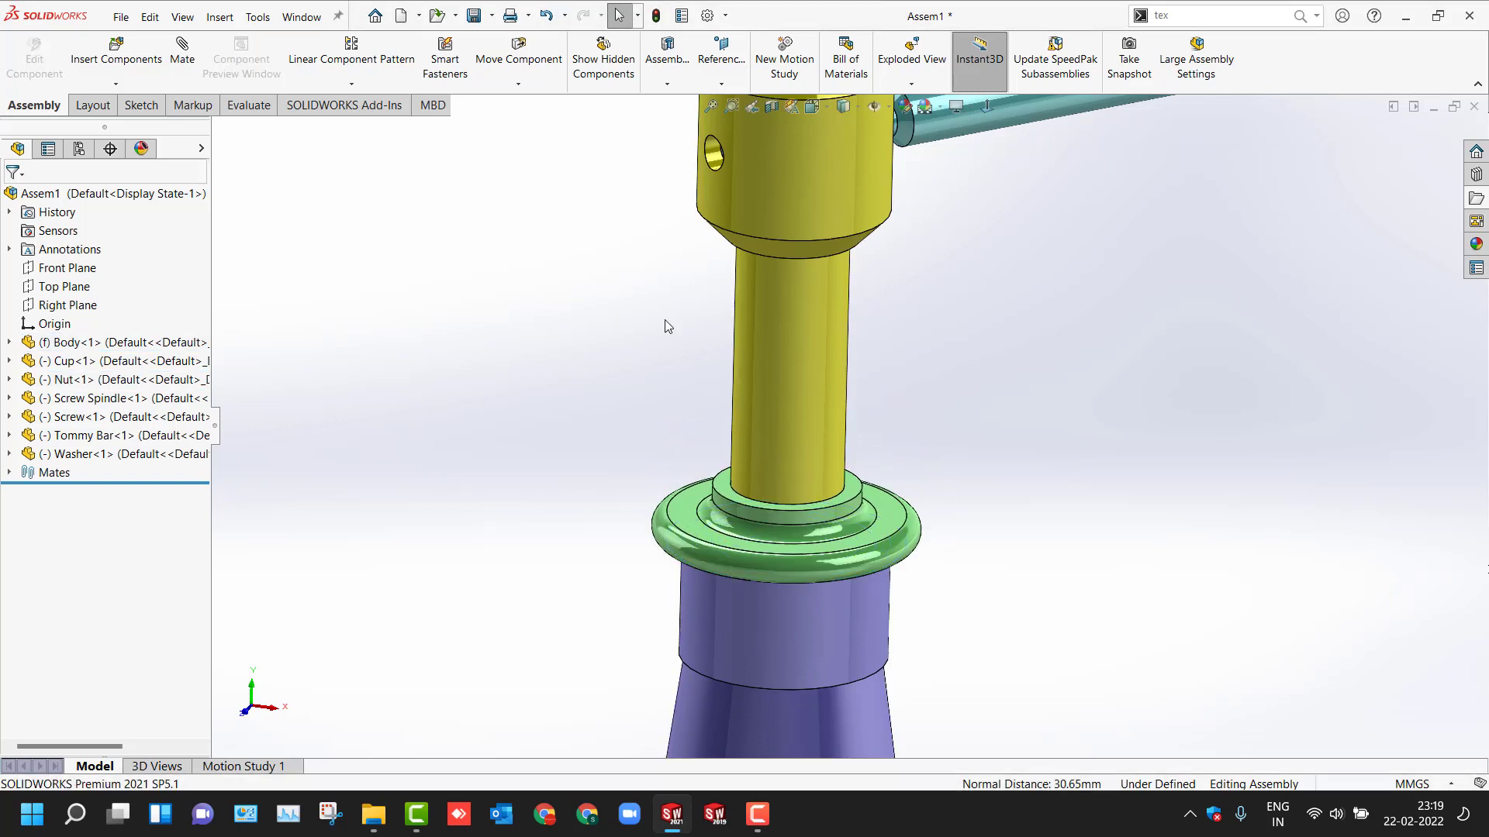
Step: Lower the screw spindle along its axis until its head sits close above the nut
left_click_drag(811, 212, 785, 425)
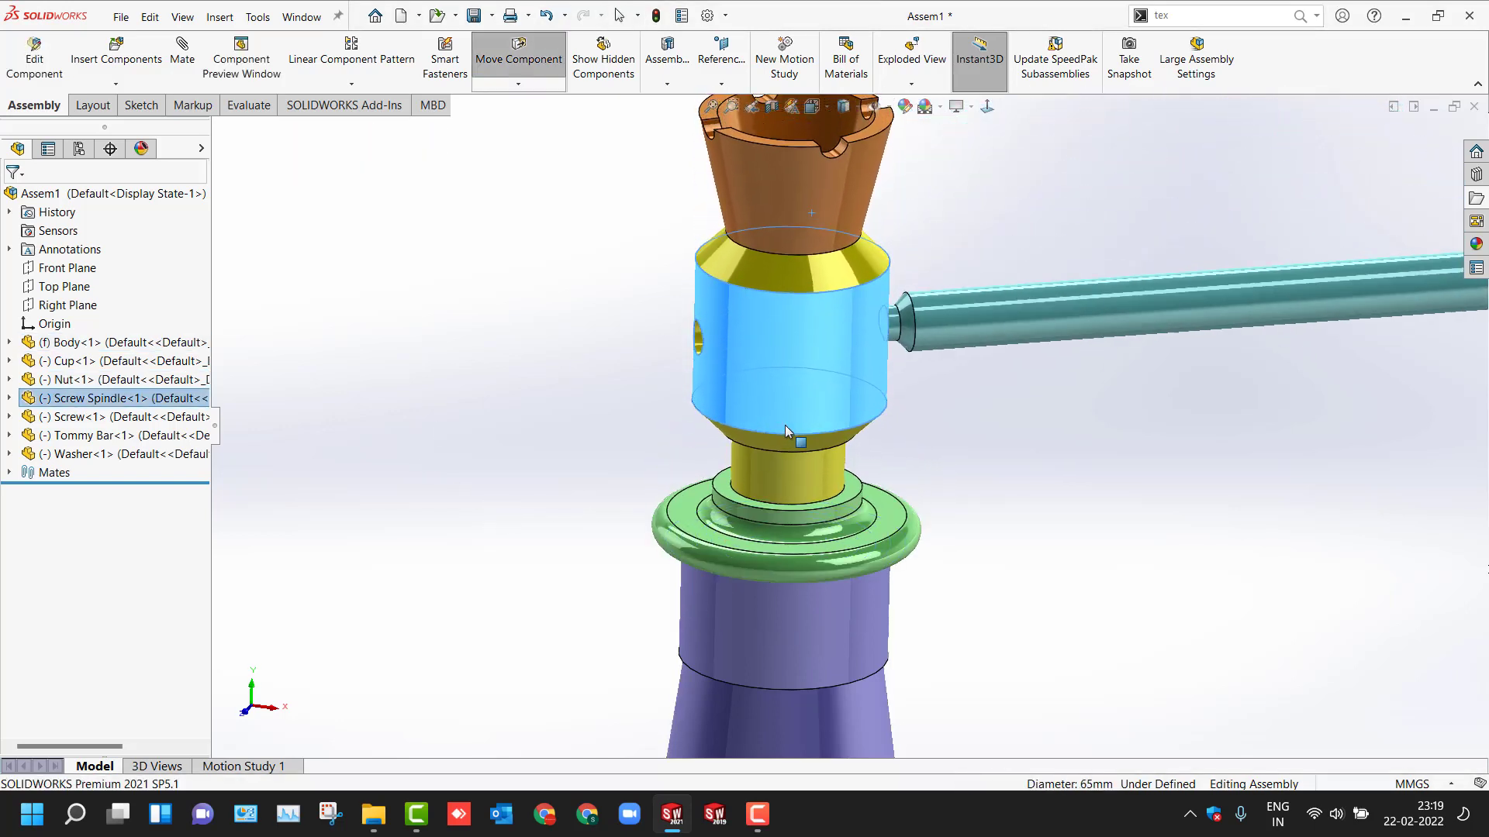
left_click(512, 436)
key("f")
Step: Mate the screw spindle's Top Plane to the assembly's Front Plane to fix the spindle's rotation
mouse_move(460, 473)
middle_mouse_down()
mouse_move(445, 479)
mouse_move(457, 498)
middle_mouse_up()
scroll(457, 497, "down", 2)
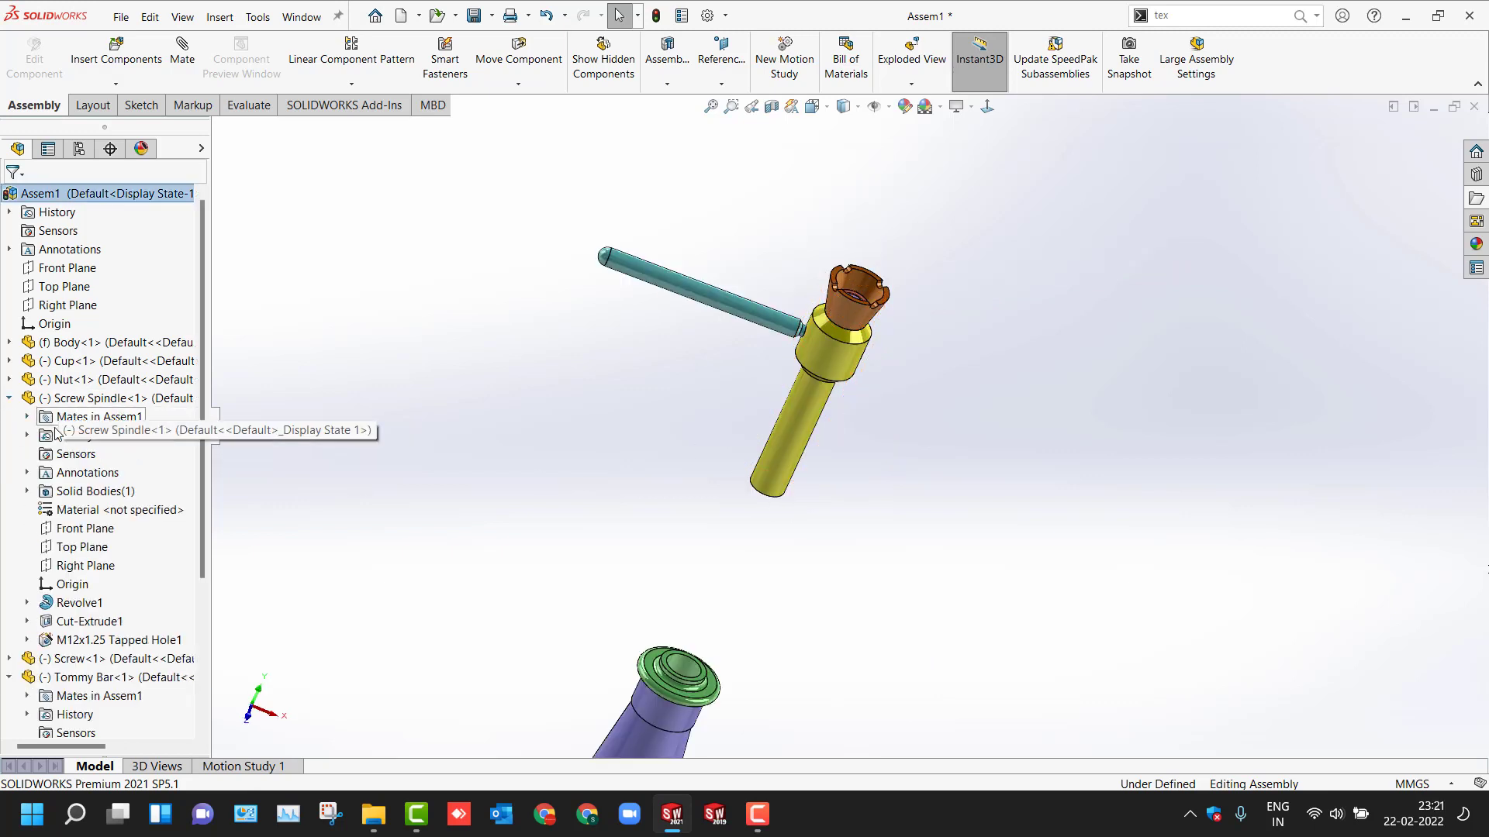
left_click(74, 545)
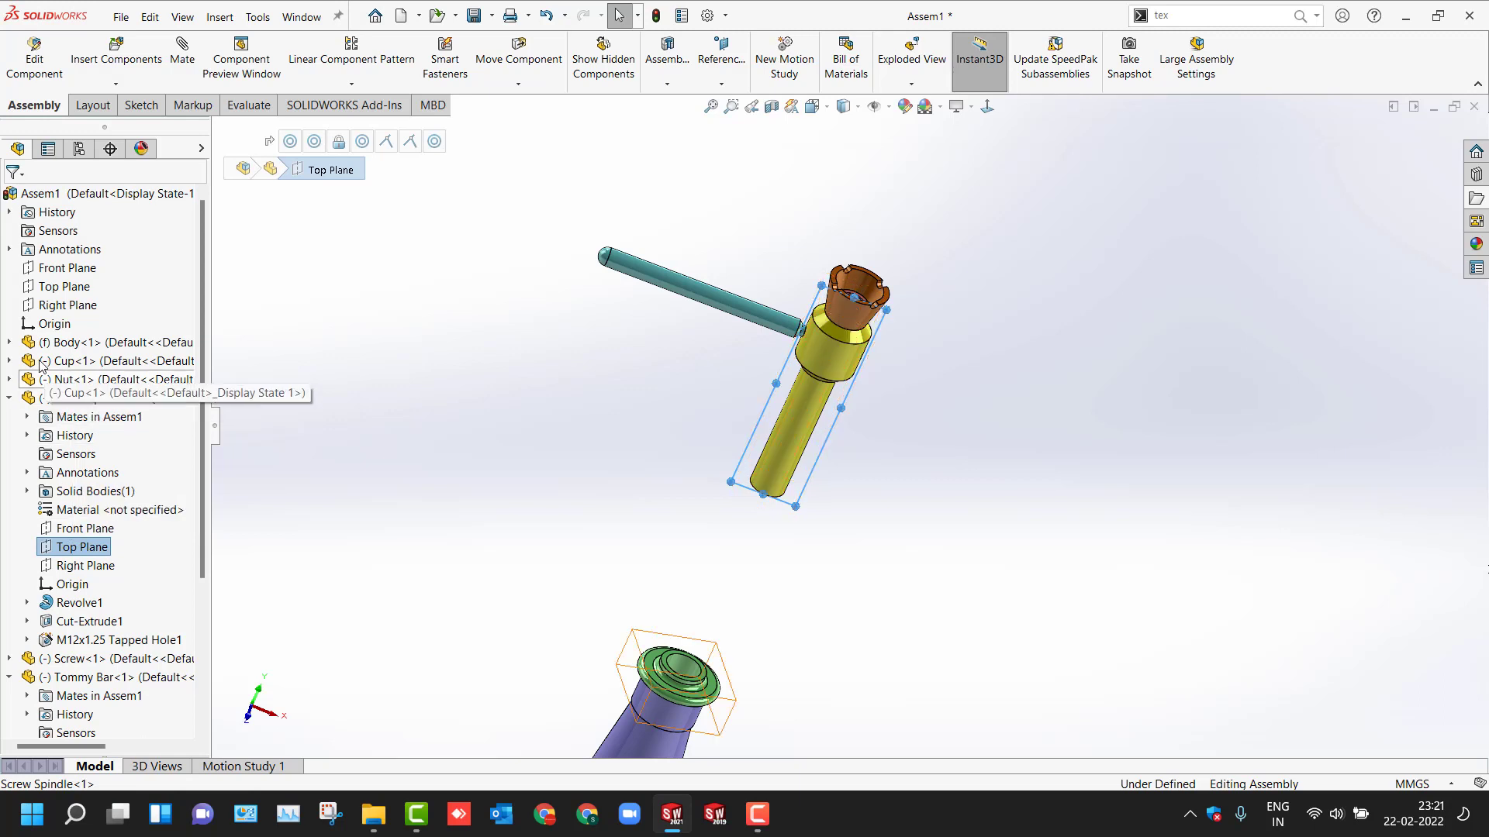
left_click(61, 268, "ctrl")
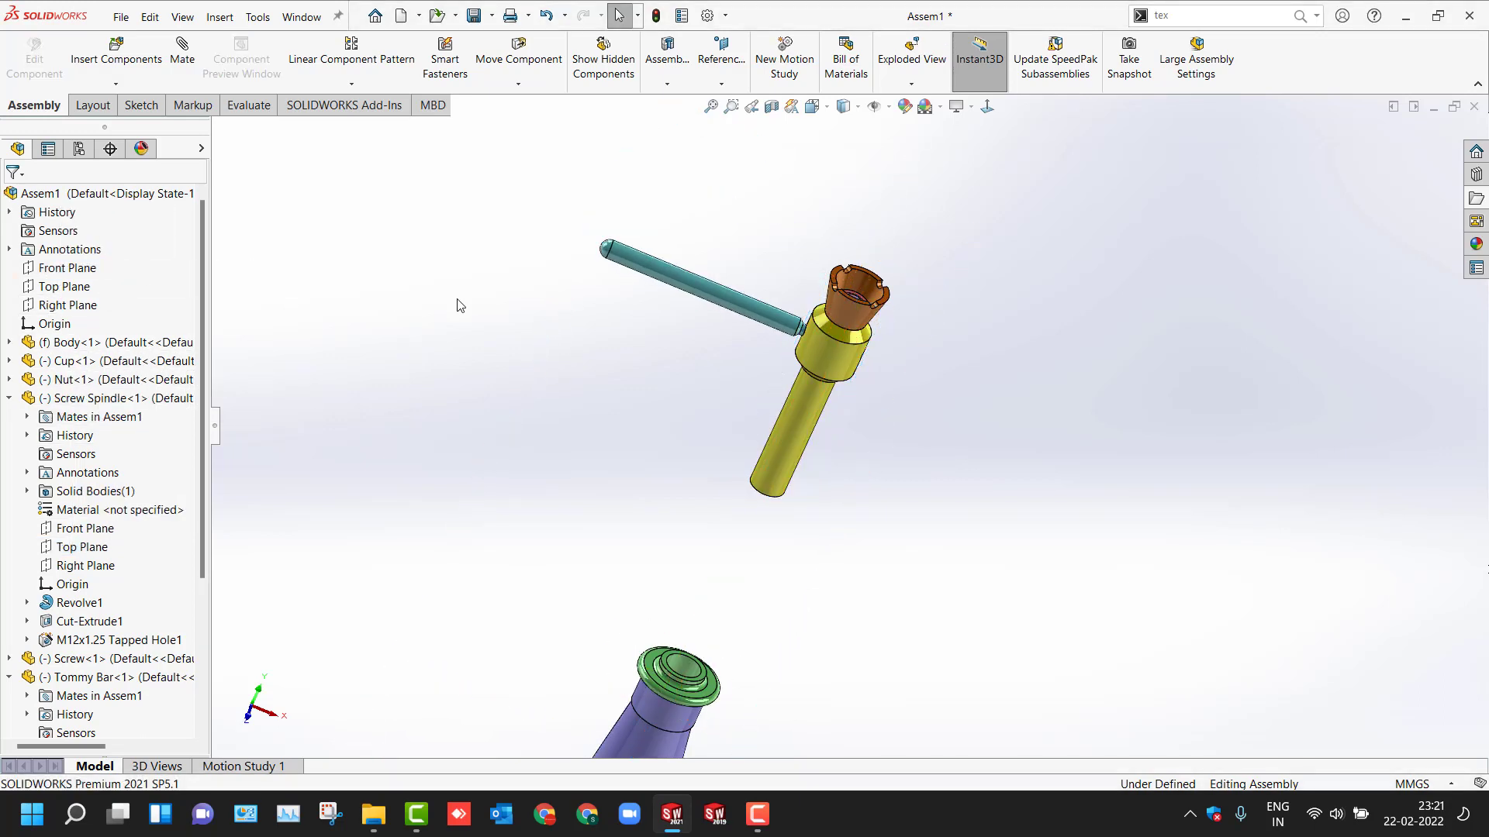
Step: Lower the raised spindle with its cup and tommy bar back through the nut into the body
left_click_drag(792, 315, 793, 702)
left_click(616, 571)
key("f")
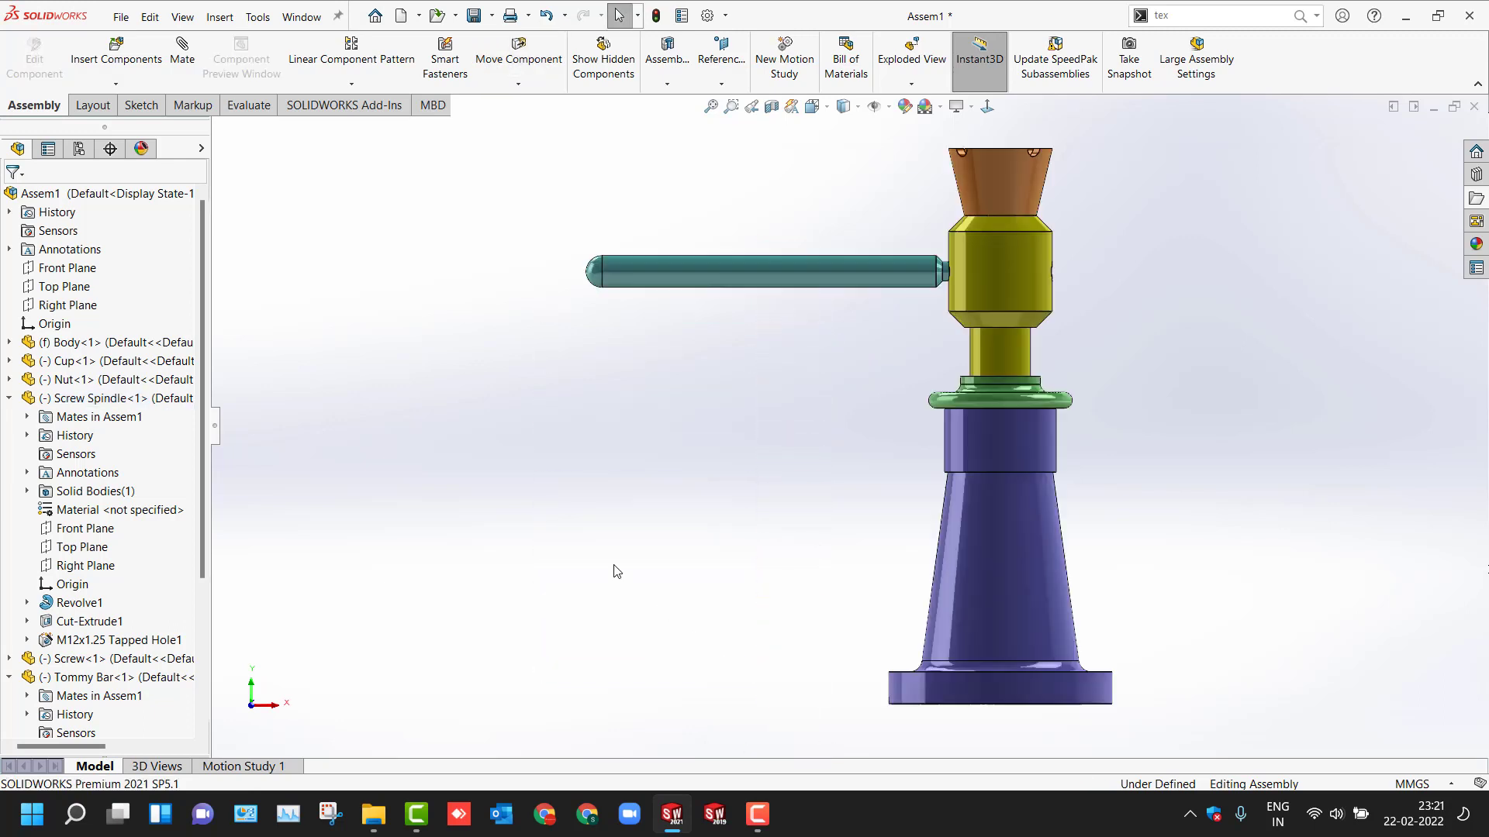
middle_click_drag(737, 512, 1047, 528)
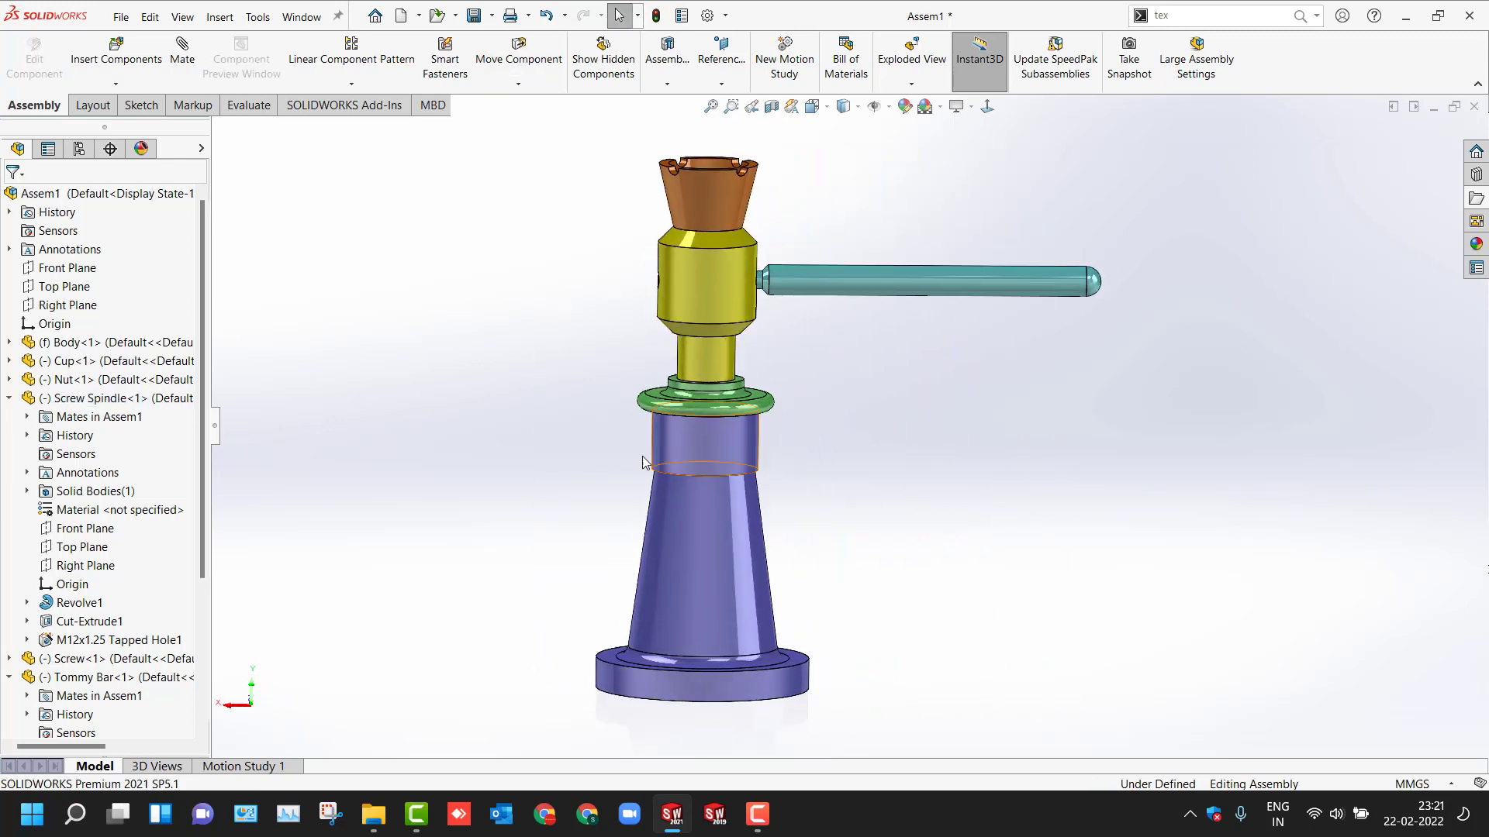
Step: Add a 30 mm distance mate between the flat underside of the spindle's head and the nut's top face
scroll(575, 372, "up", 1)
scroll(708, 356, "down", 8)
left_click_drag(696, 366, 718, 549)
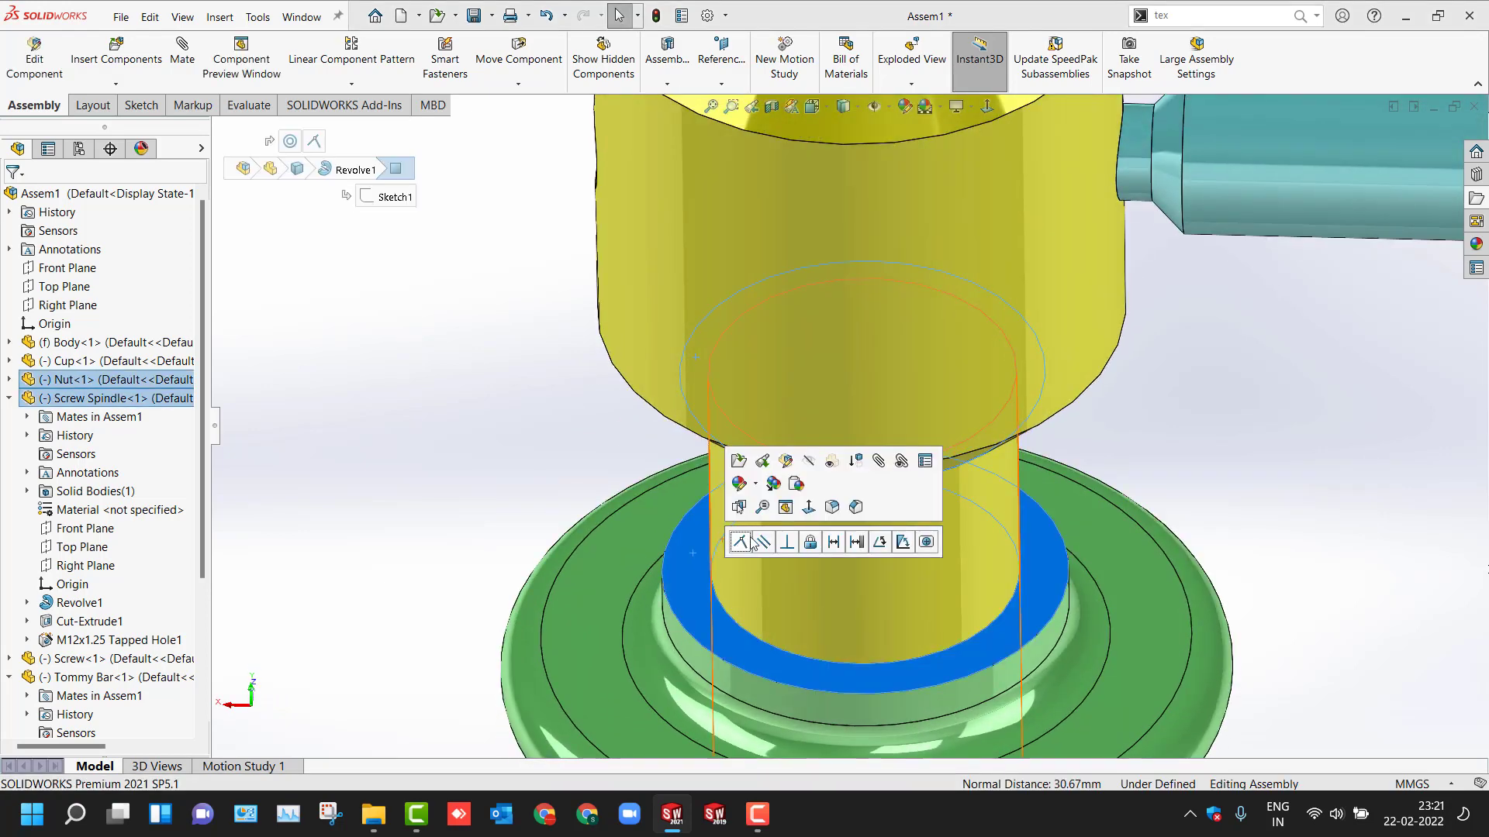
left_click(837, 542)
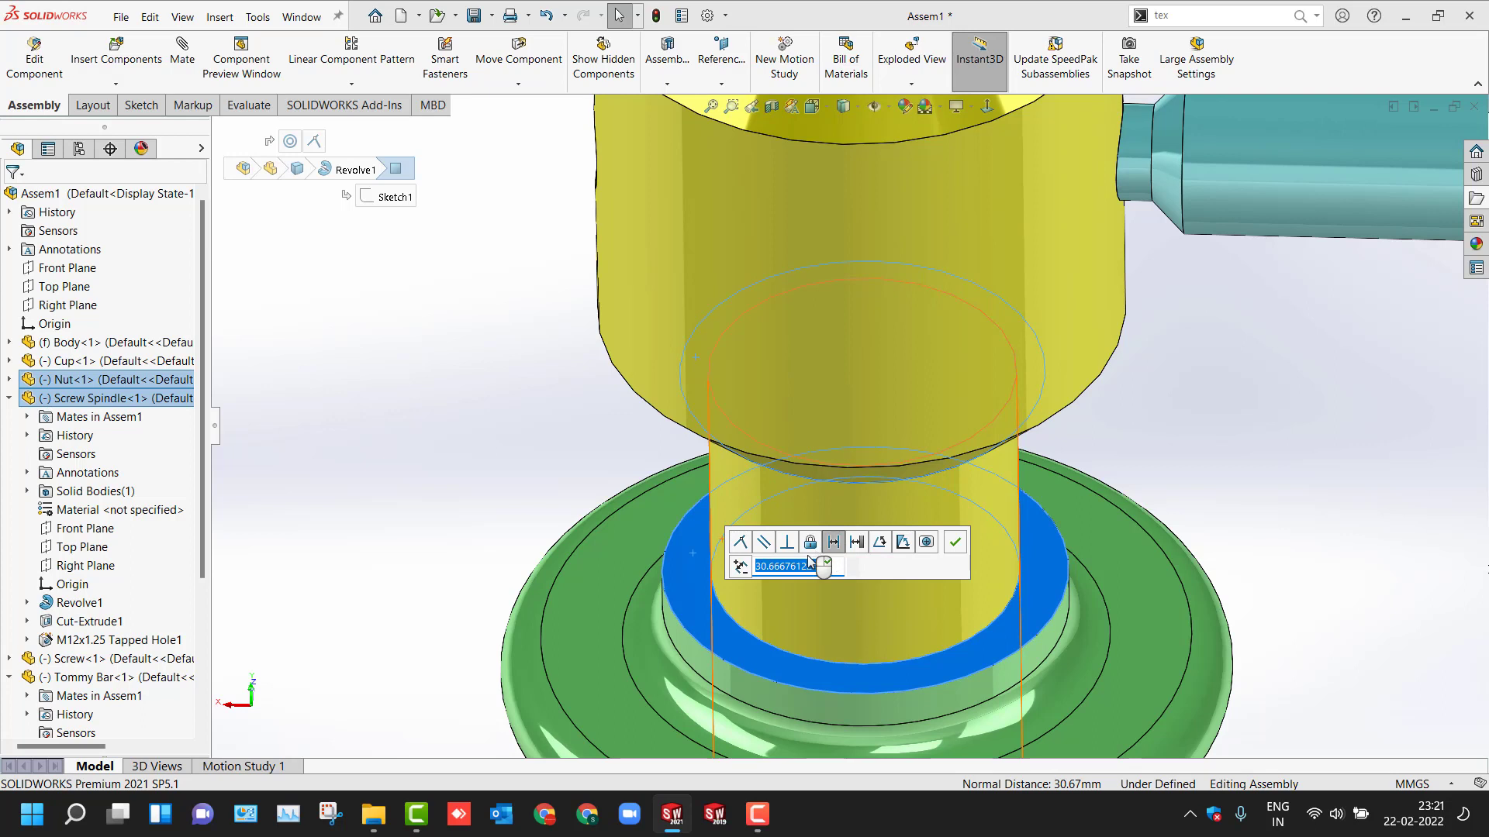
type("30.00mm")
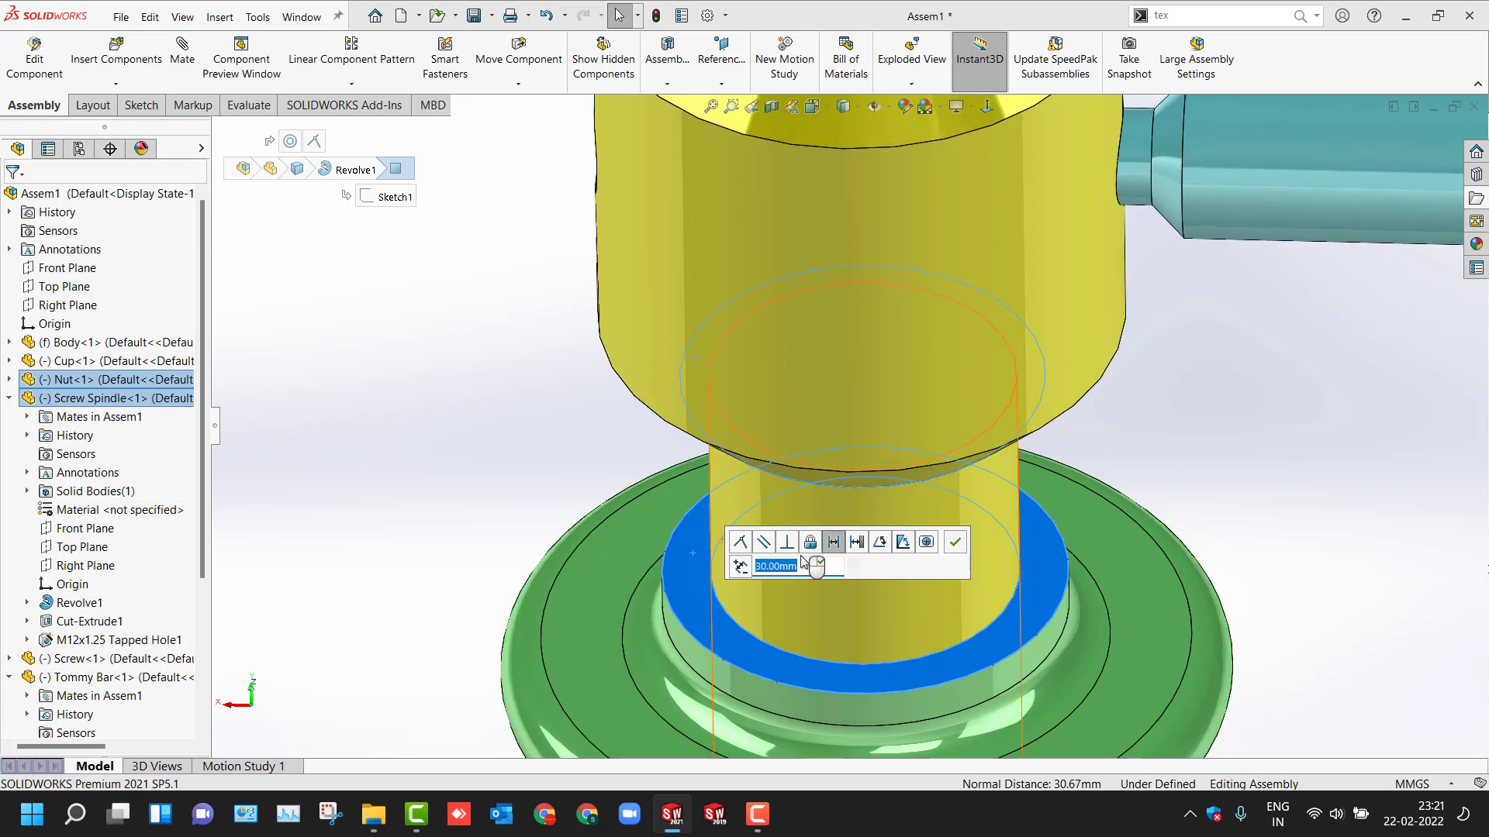
left_click(954, 542)
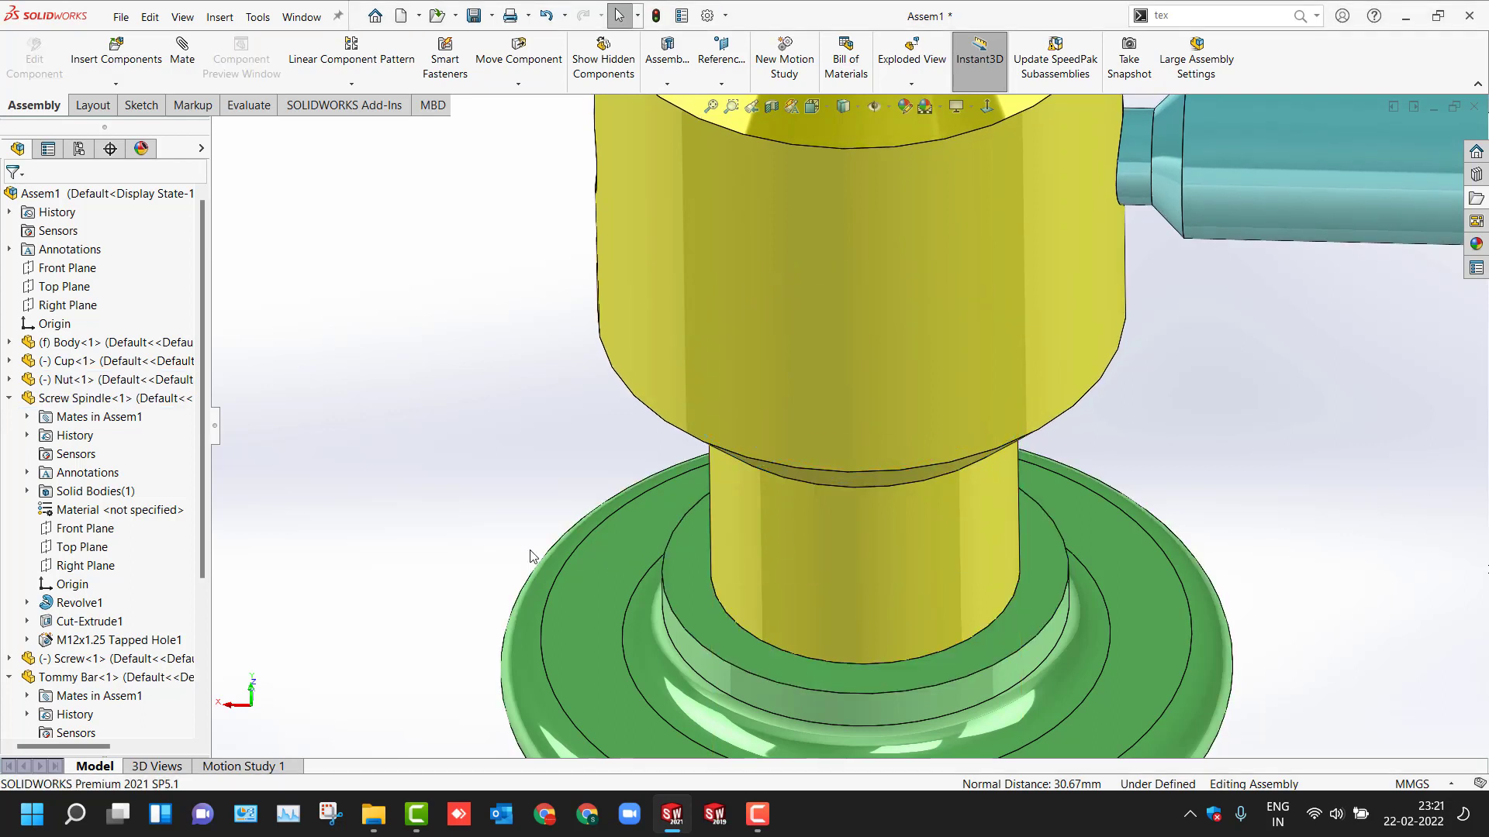
key("ctrl+1")
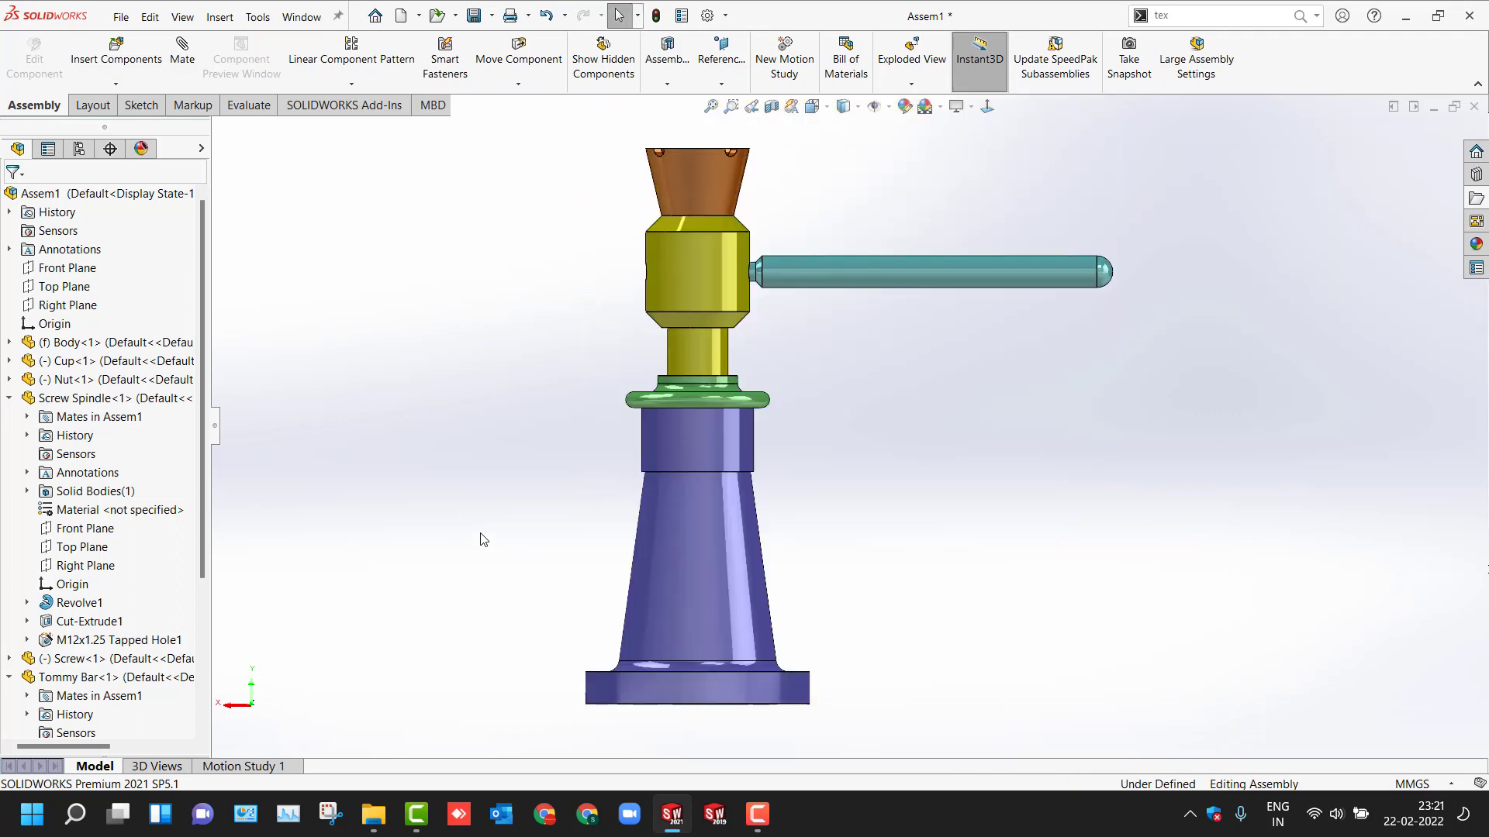
key("z")
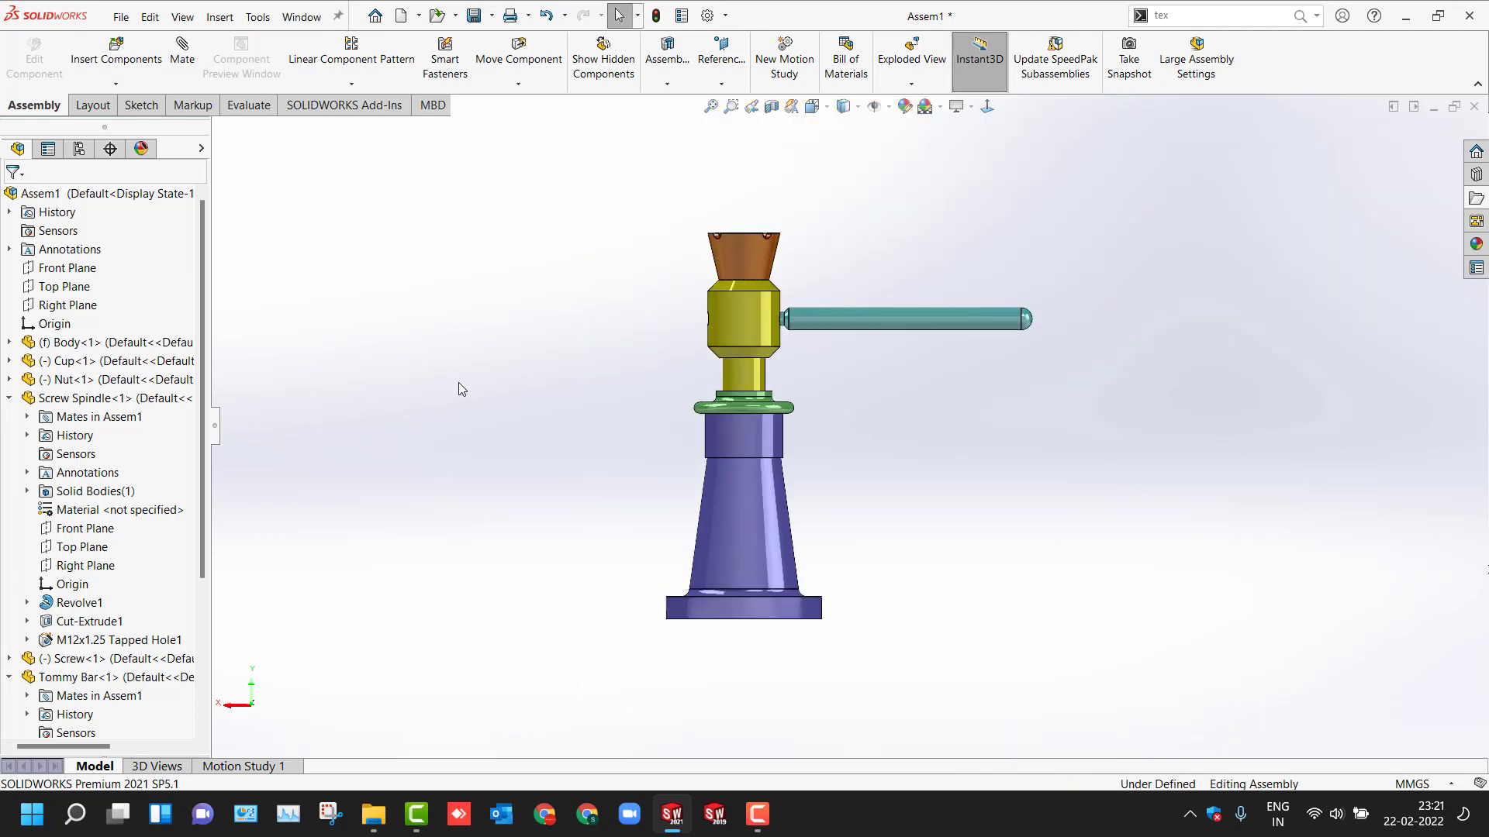
key("shift+z")
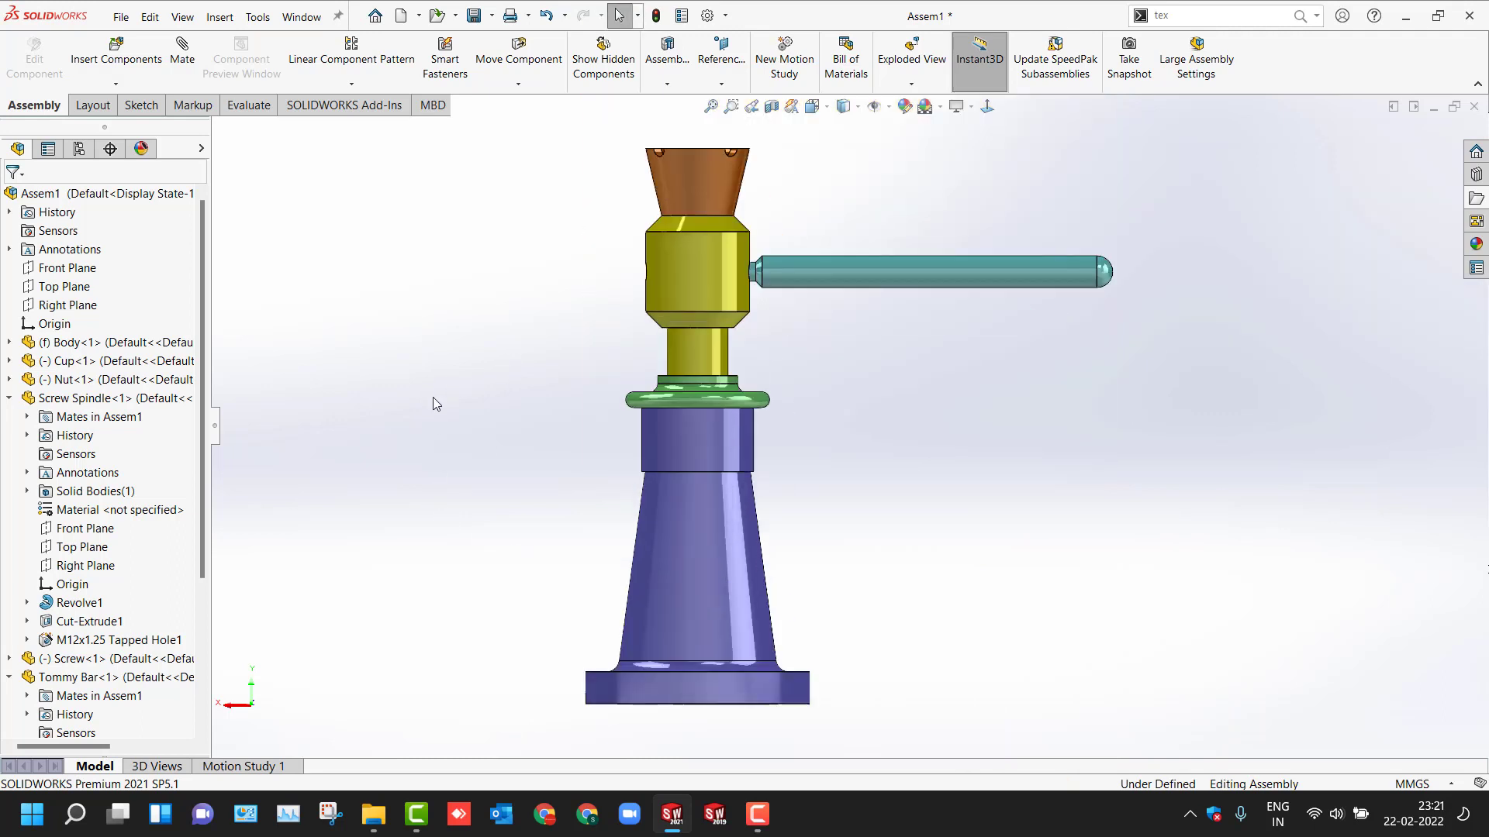
Step: Make a drawing from the current assembly, saving the assembly as "Screw Jack Assembly" in the Screw Jack folder
left_click(419, 21)
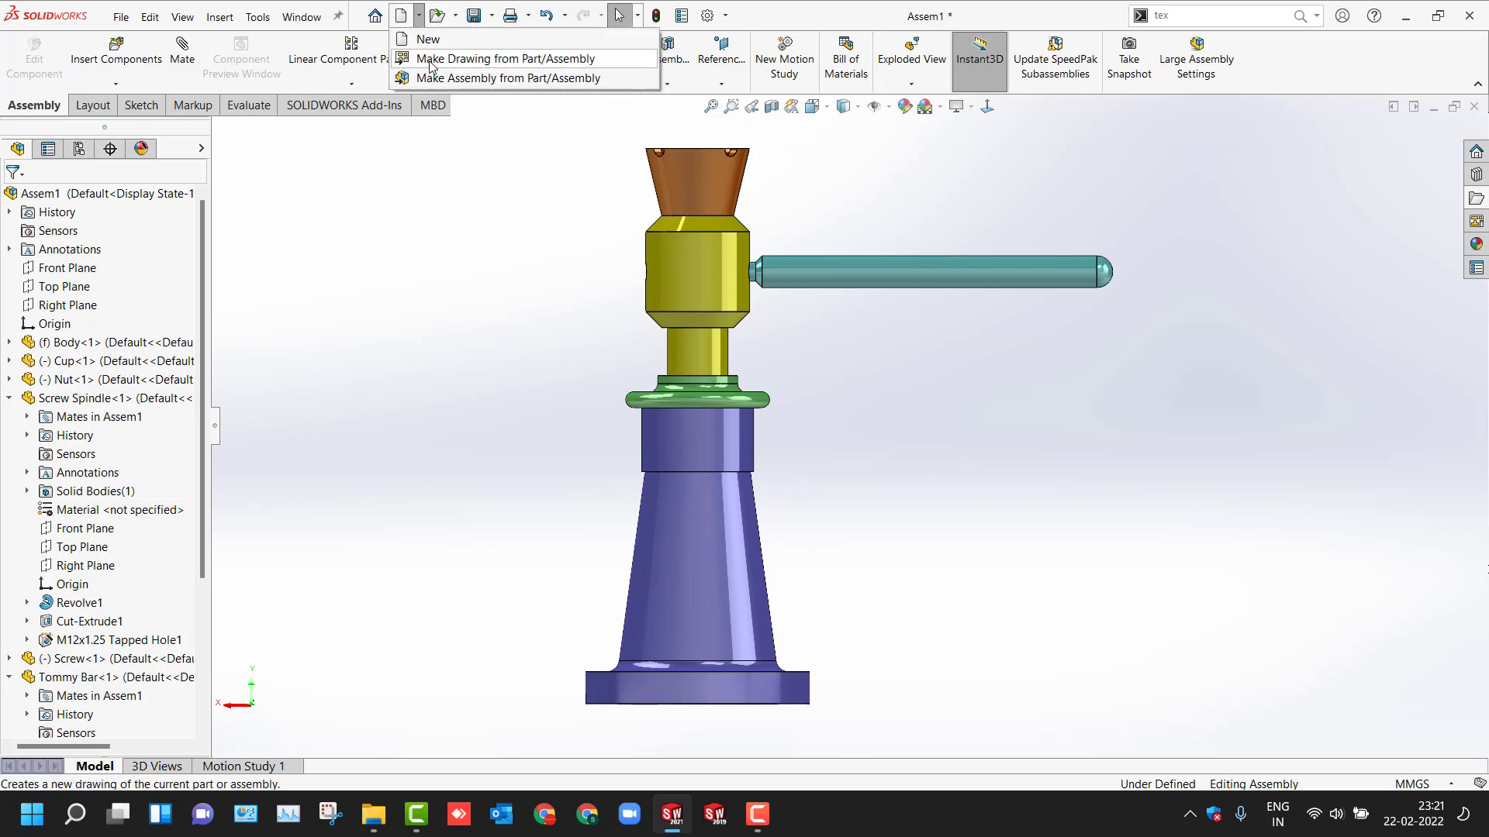
left_click(435, 59)
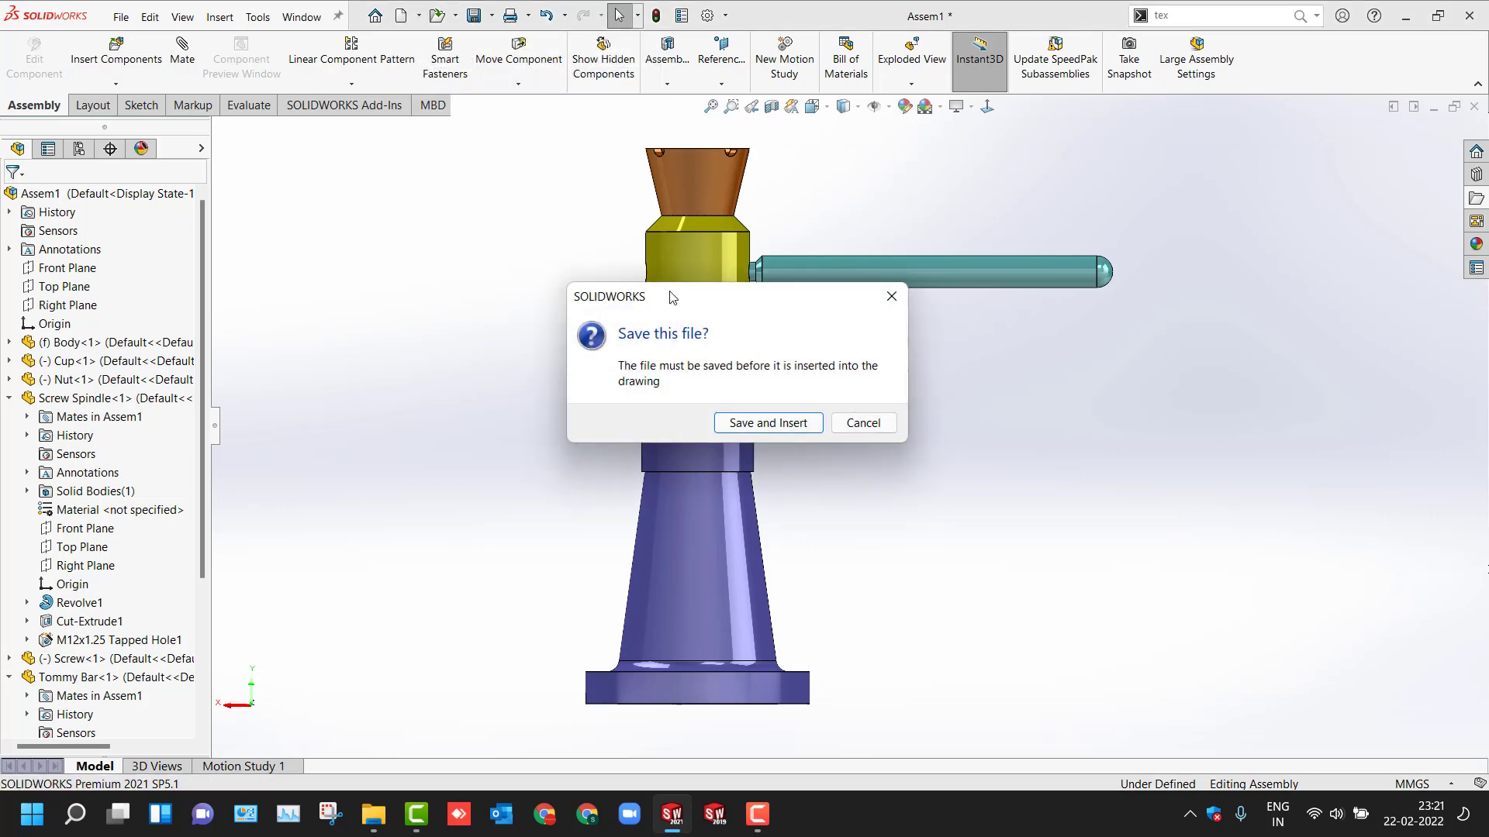
left_click(731, 421)
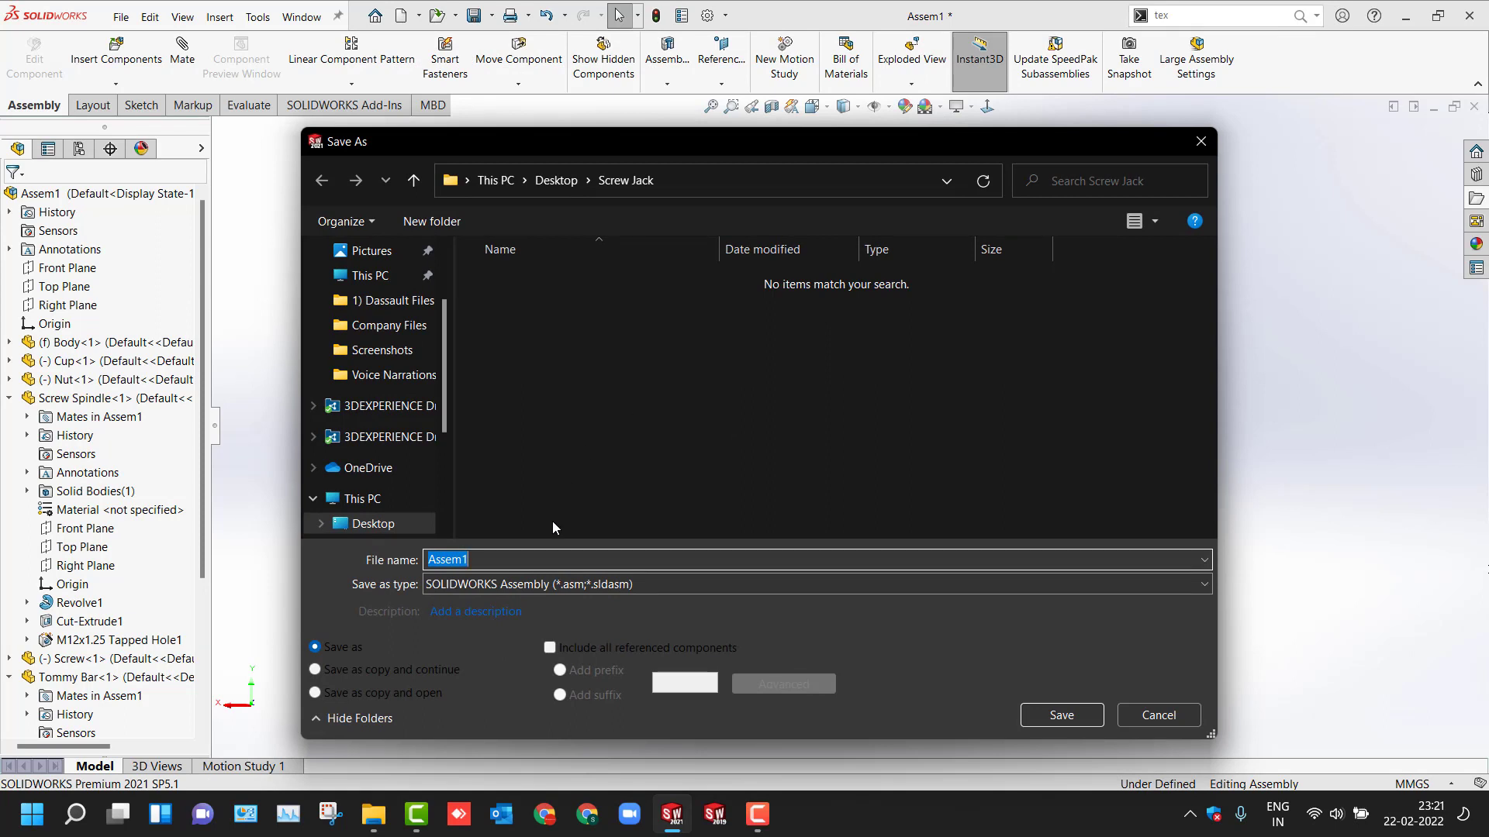
type("Screw")
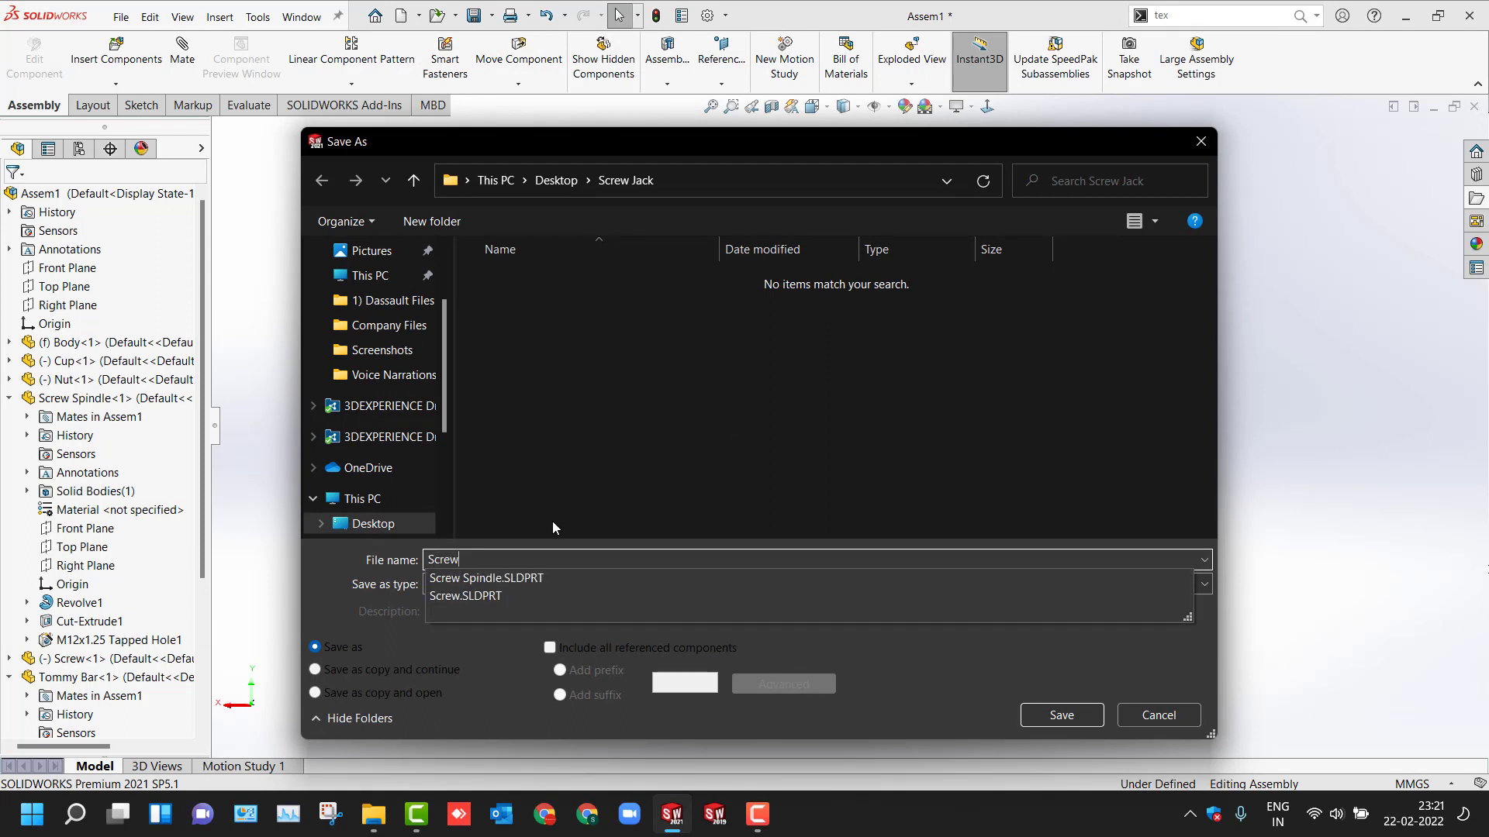
type(" Jack")
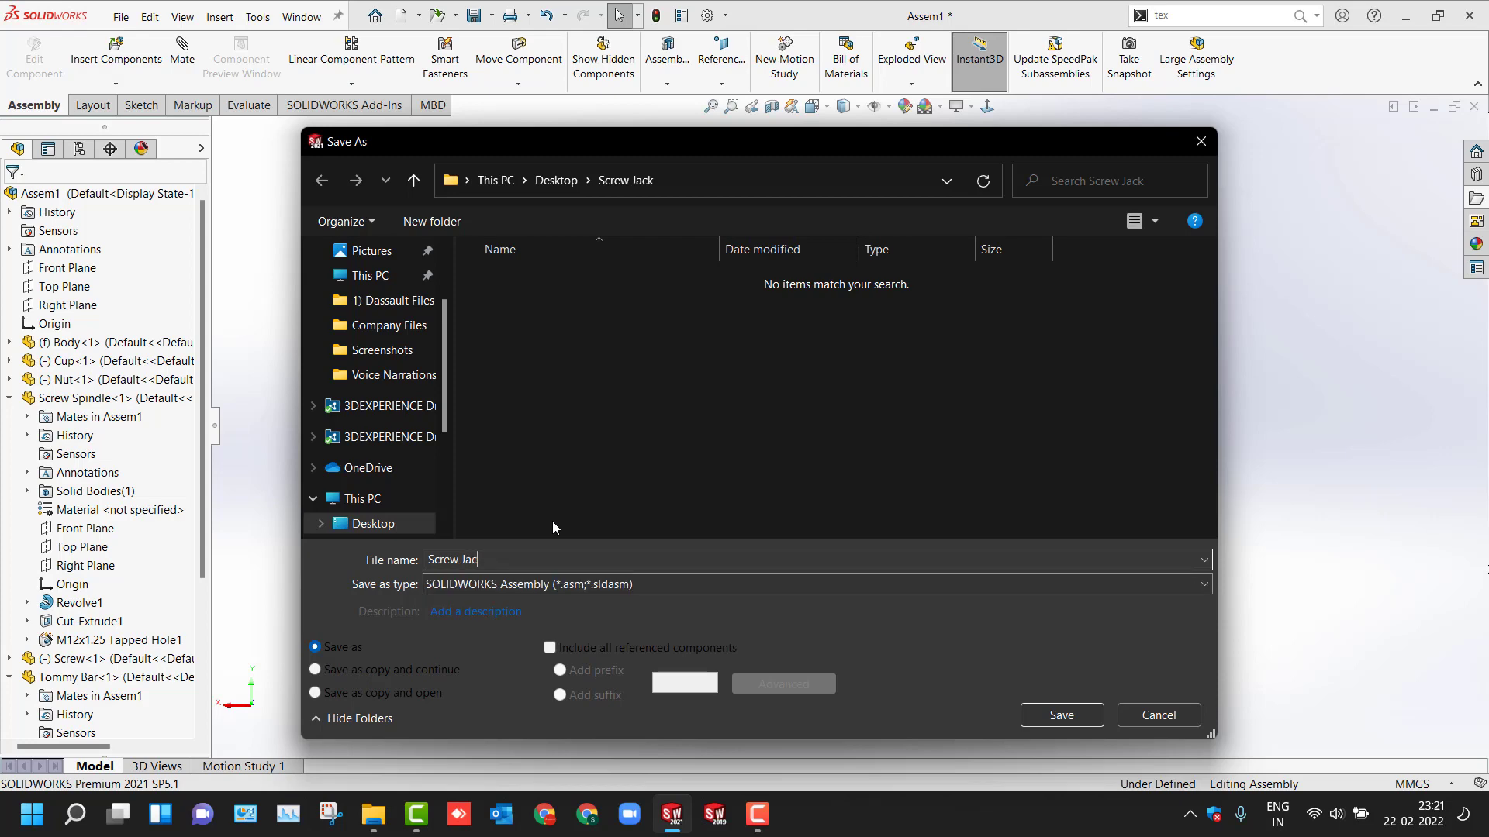
type(" Assembly")
key("Return")
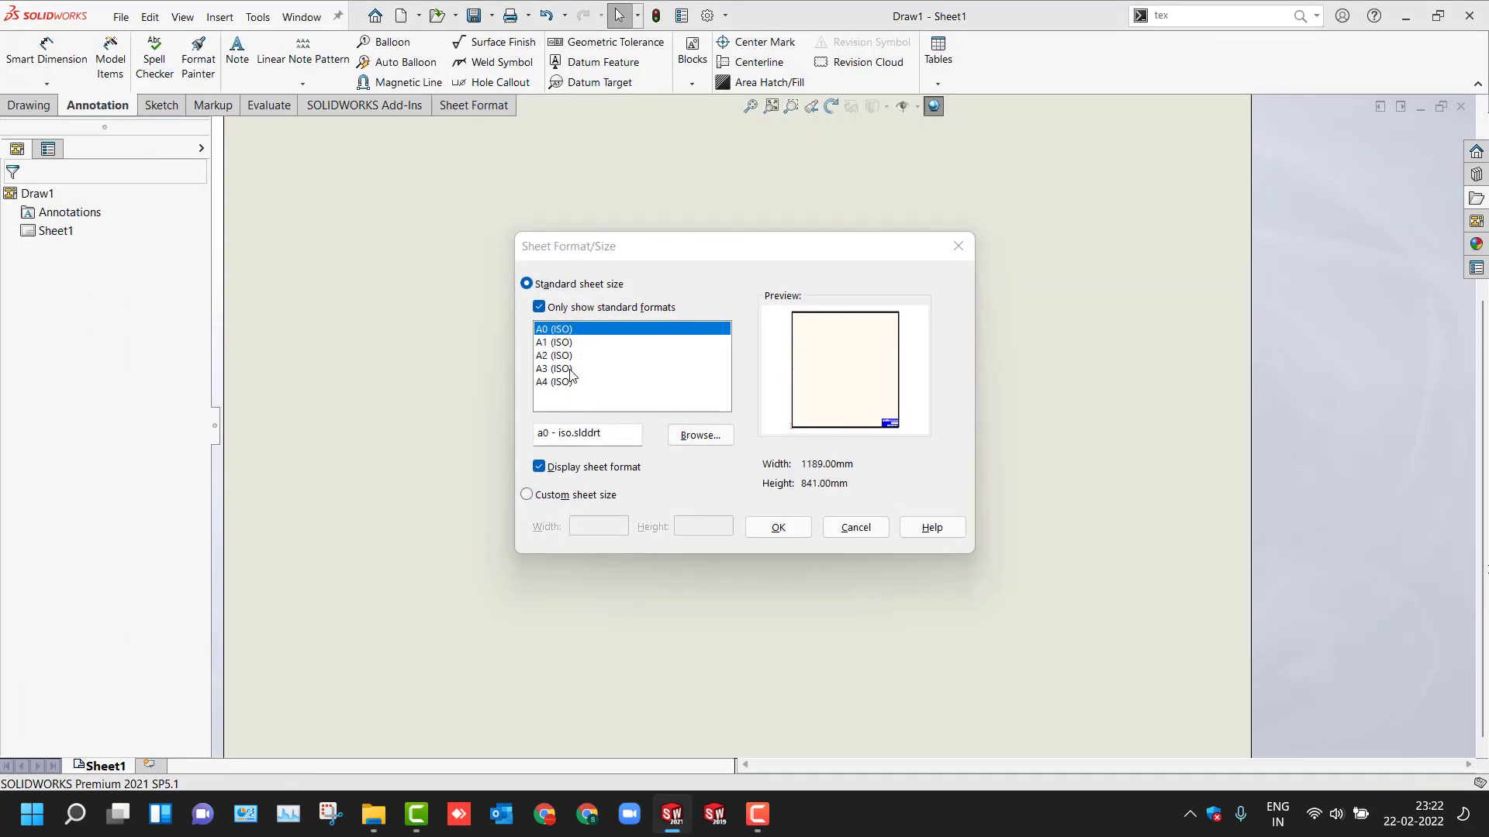
Step: Use an A3 (ISO) sheet and place the assembly's front view with projected top and isometric views
left_click(570, 370)
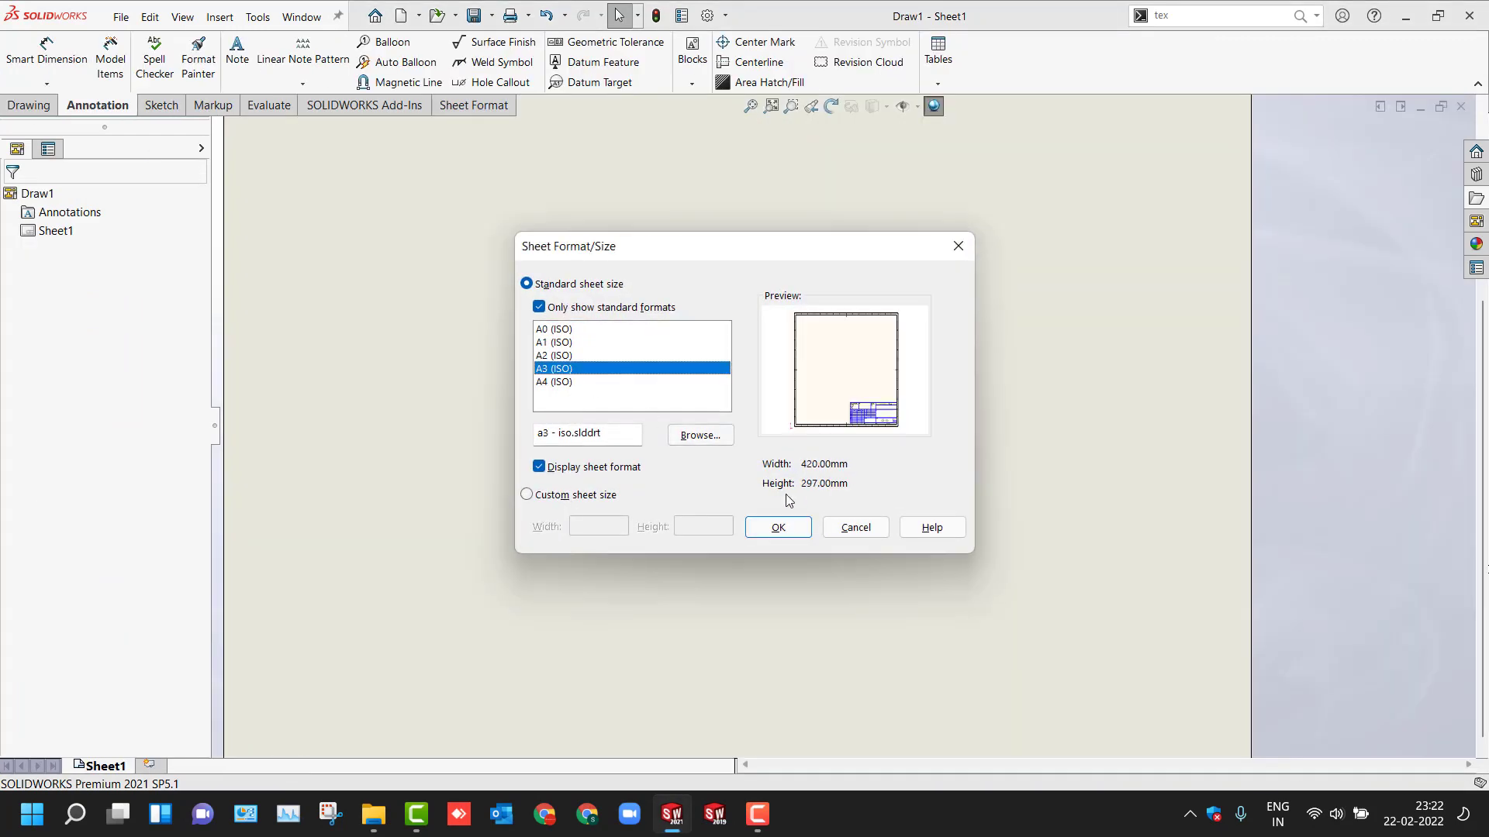
left_click(781, 527)
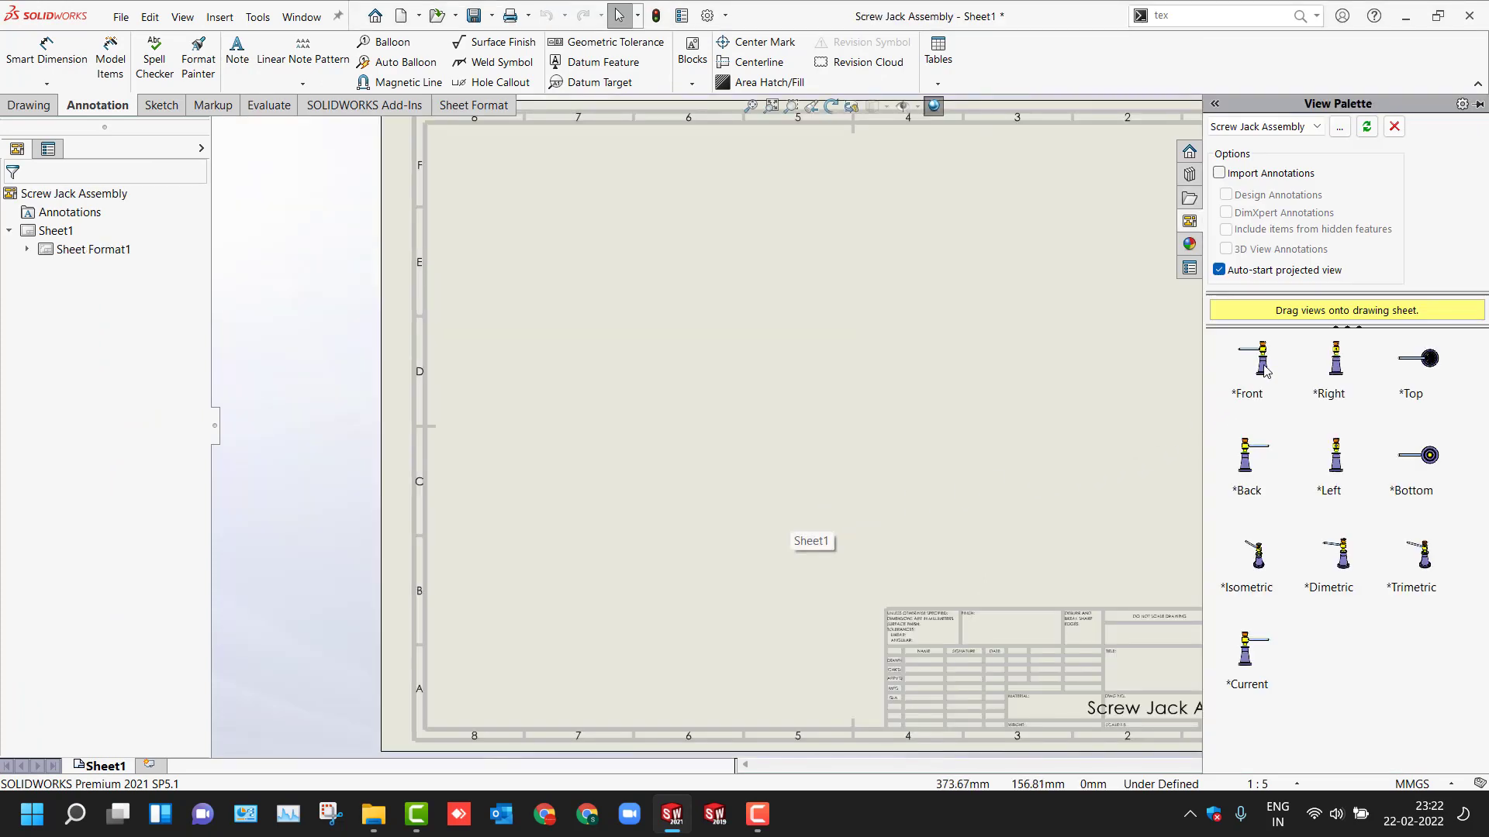
left_click_drag(1263, 371, 620, 379)
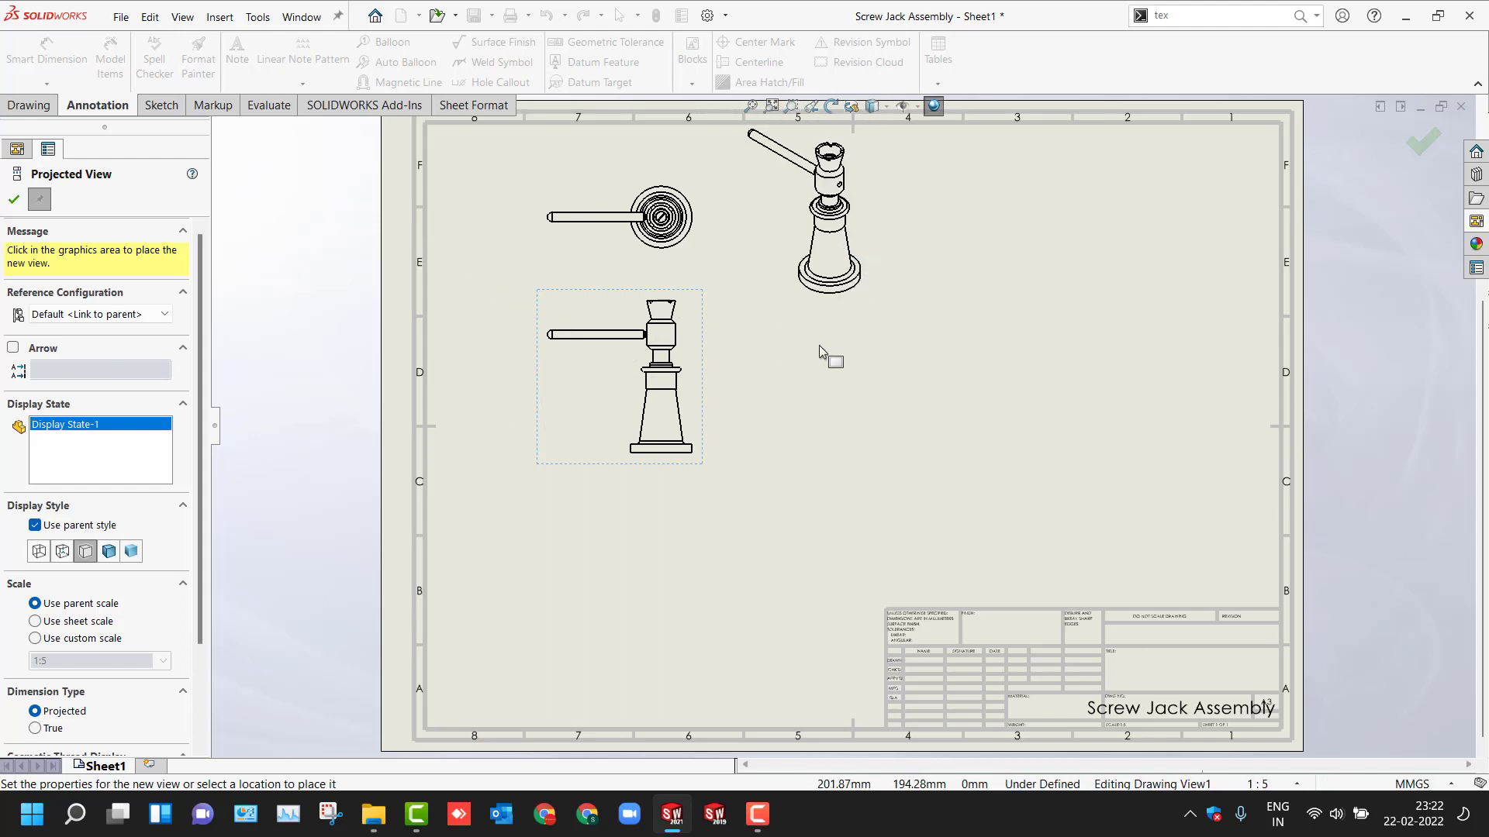
key("Escape")
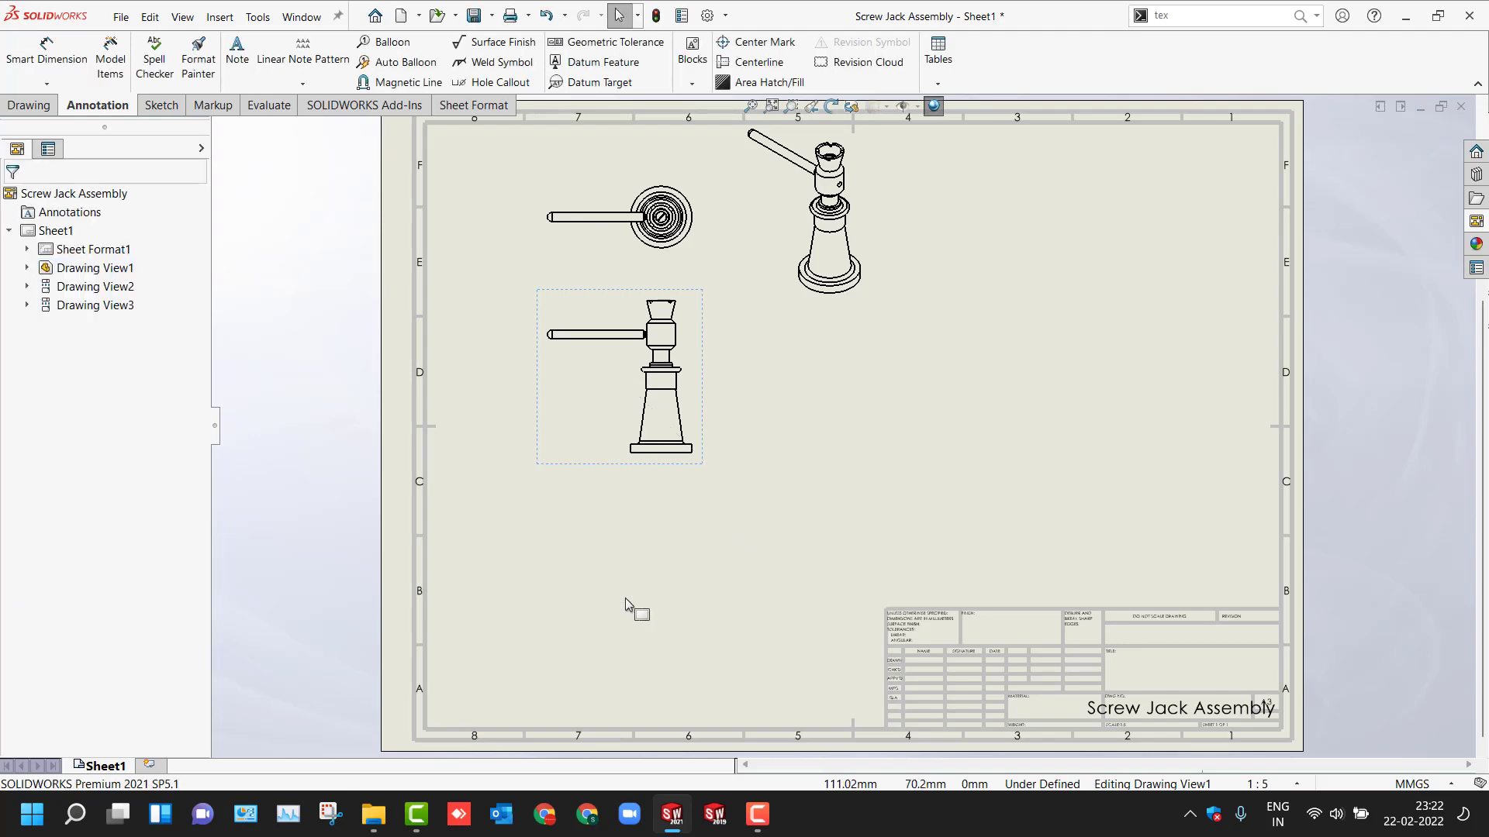
Step: Set the drawing sheet's scale to 1:2
scroll(642, 260, "up", 1)
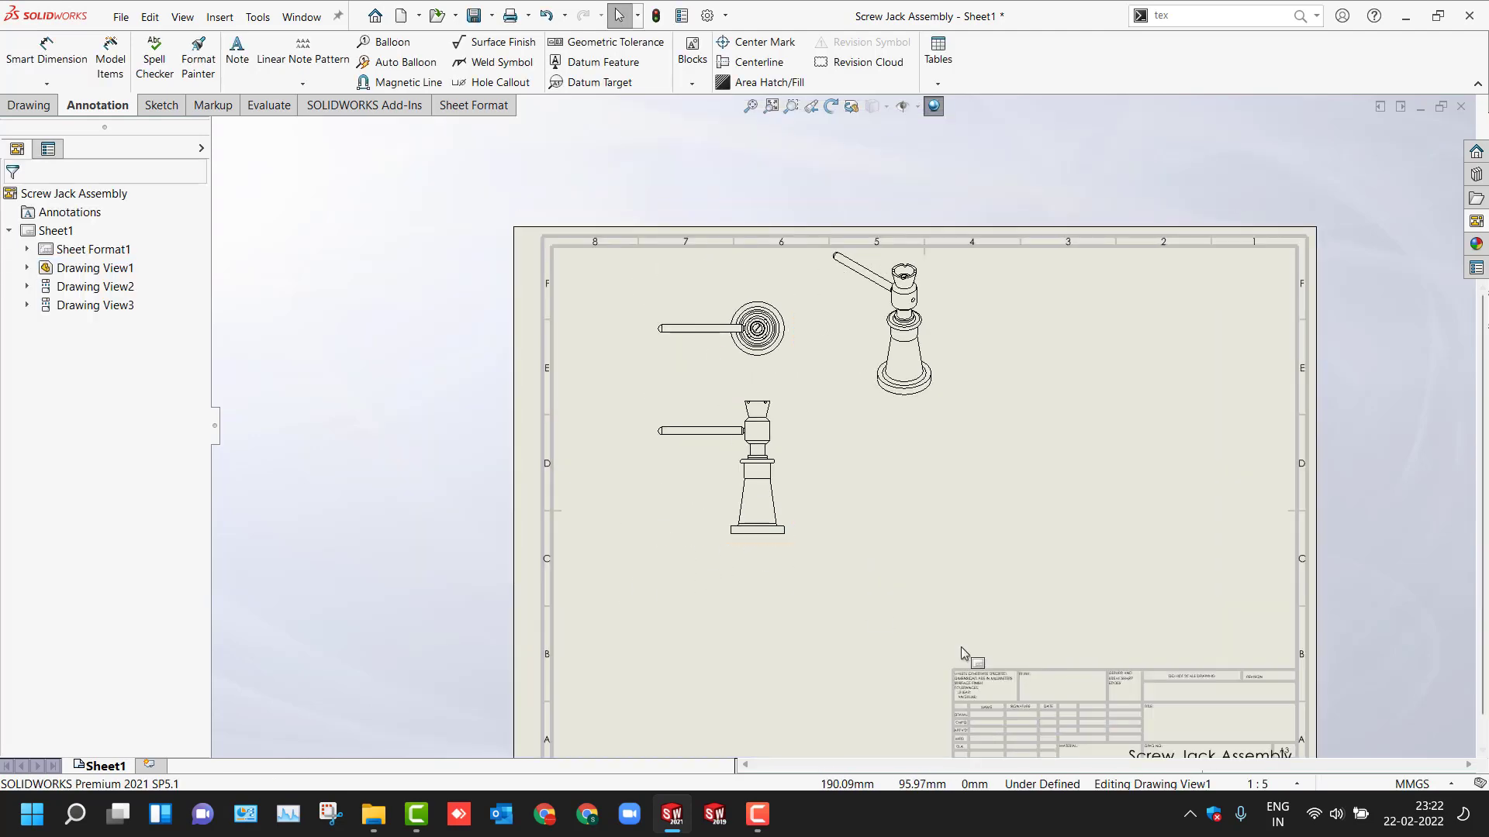
left_click(1263, 790)
left_click(1221, 501)
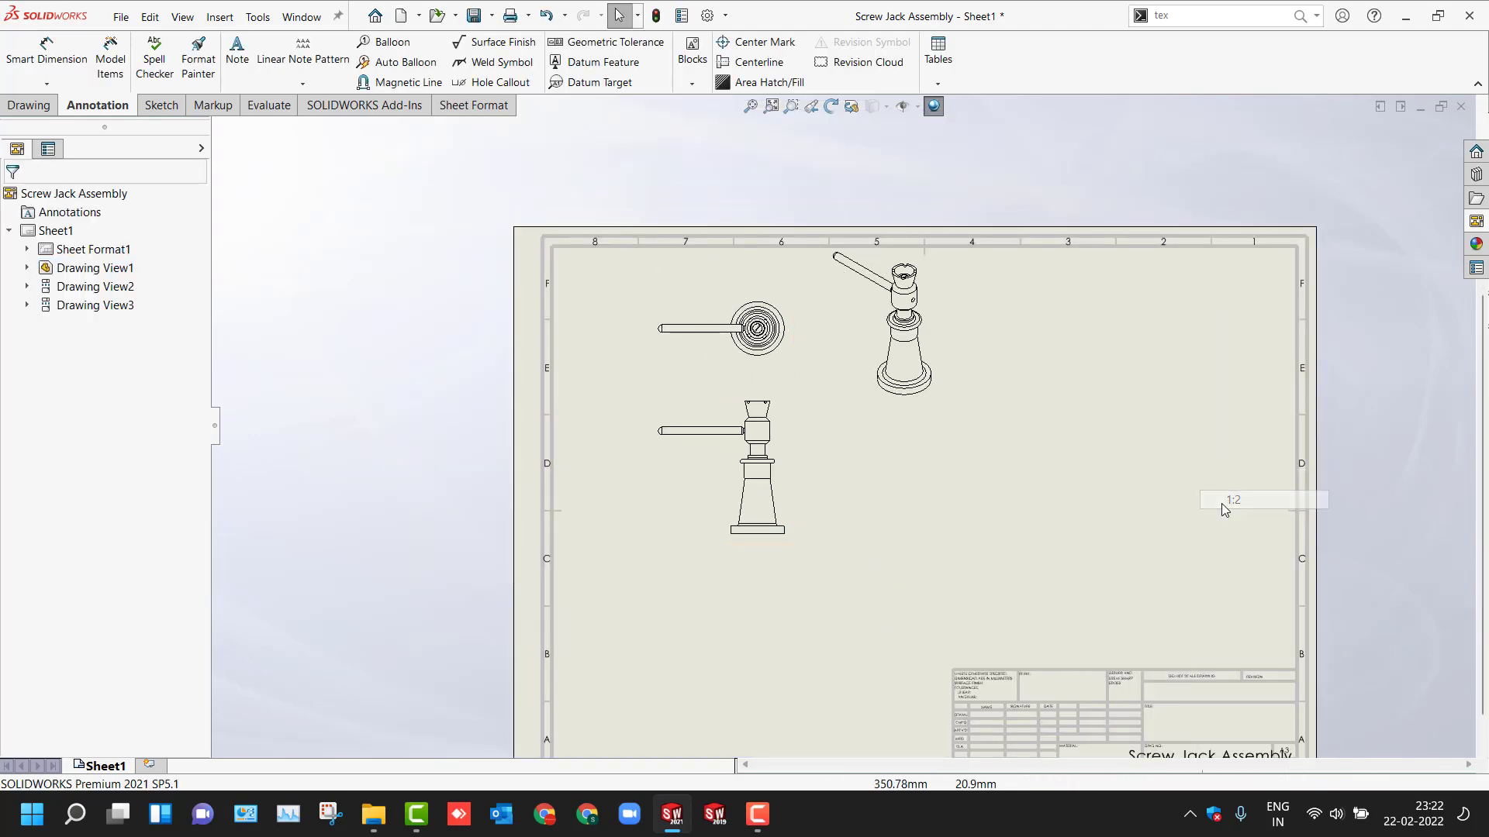
Step: Rearrange the views on the sheet, moving the front view below the top view and the isometric view above the title block
scroll(942, 564, "up", 2)
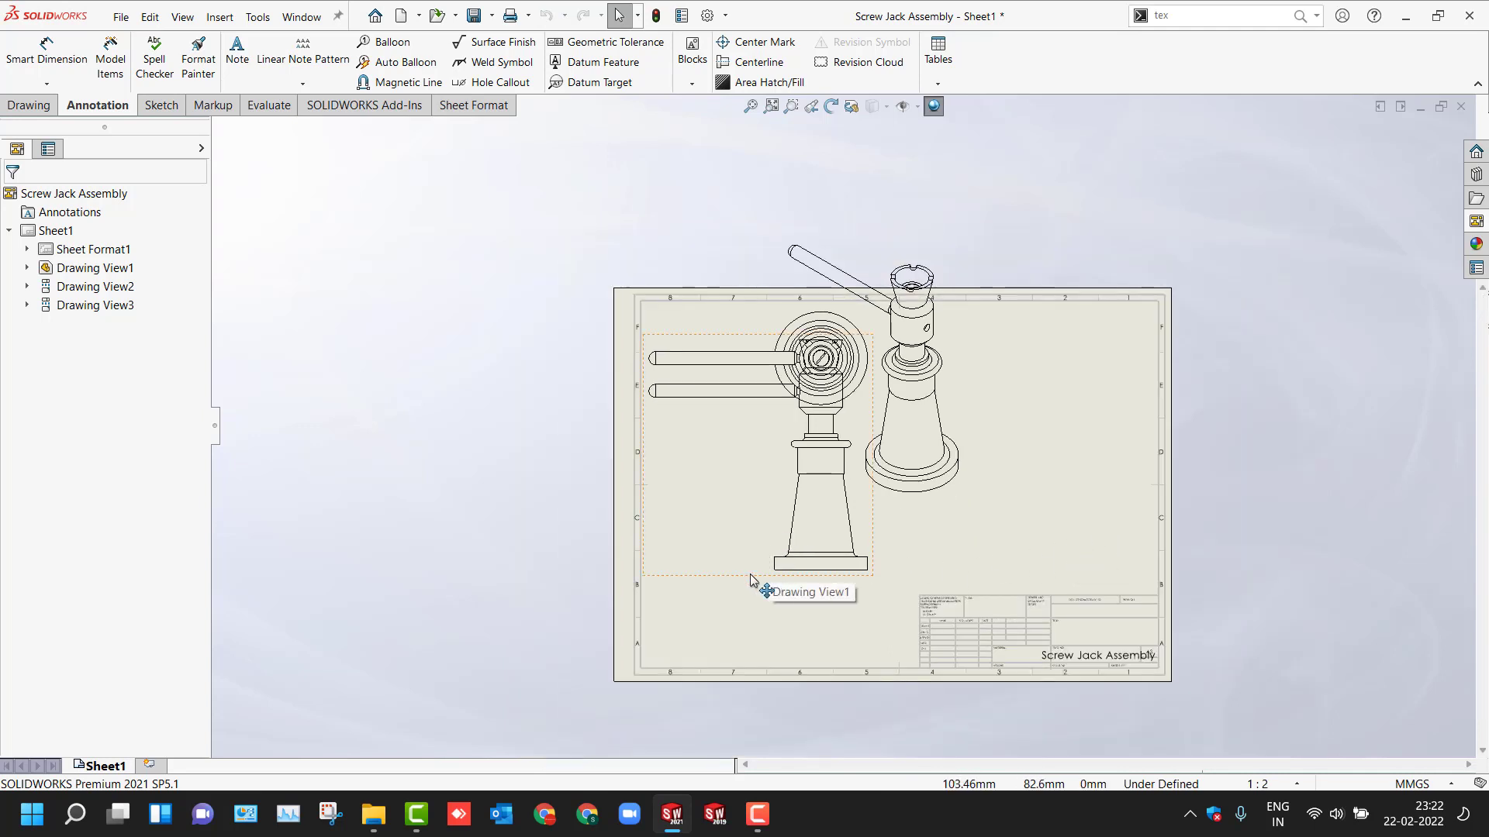
left_click(732, 632)
mouse_move(731, 634)
left_mouse_down()
mouse_move(733, 659)
mouse_move(764, 664)
left_mouse_up()
left_click_drag(990, 465, 1164, 542)
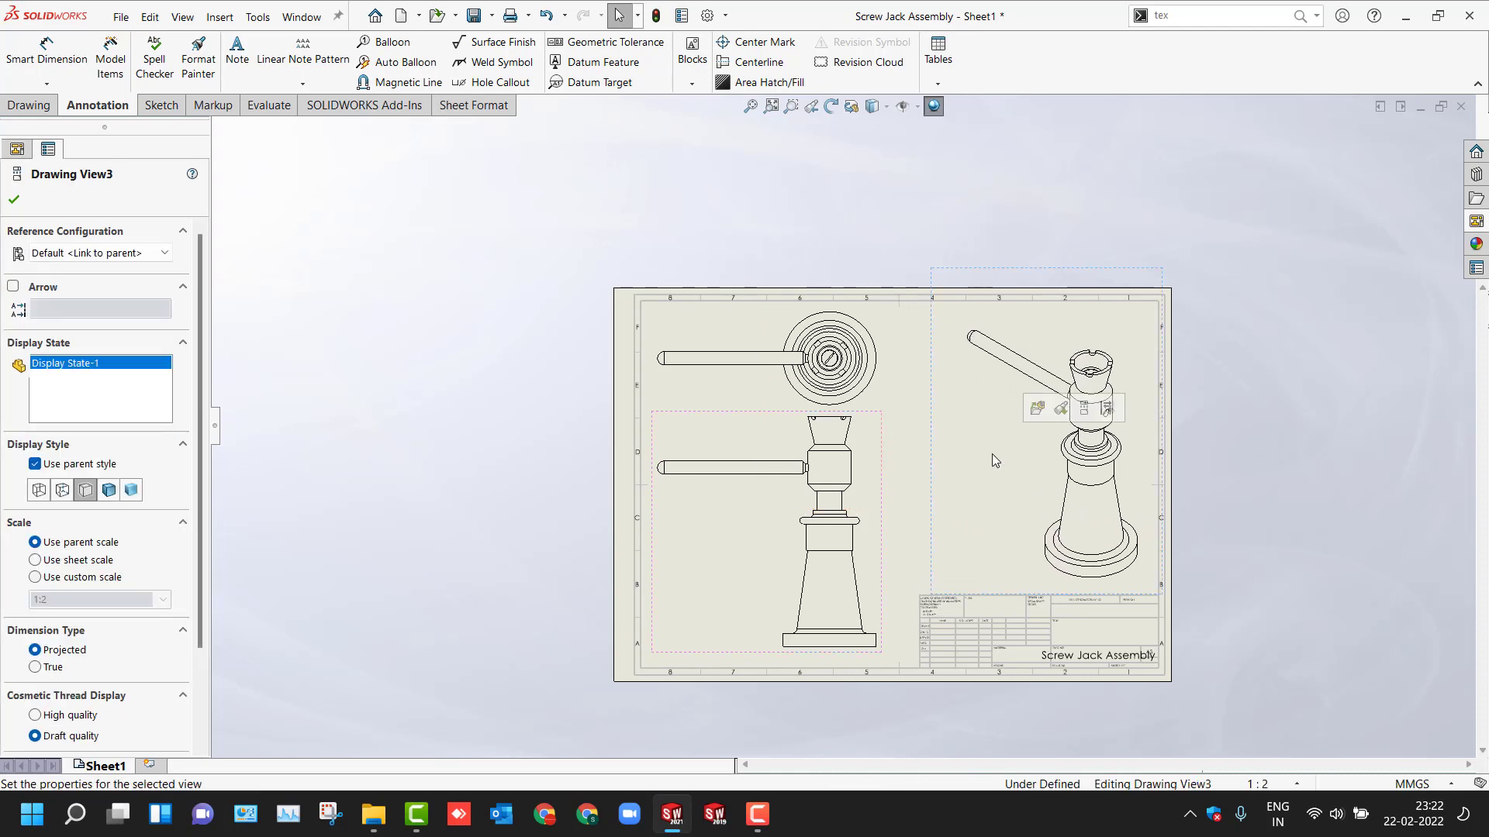
Step: Change the isometric view's display style to Shaded With Edges
left_click(871, 106)
left_click(873, 197)
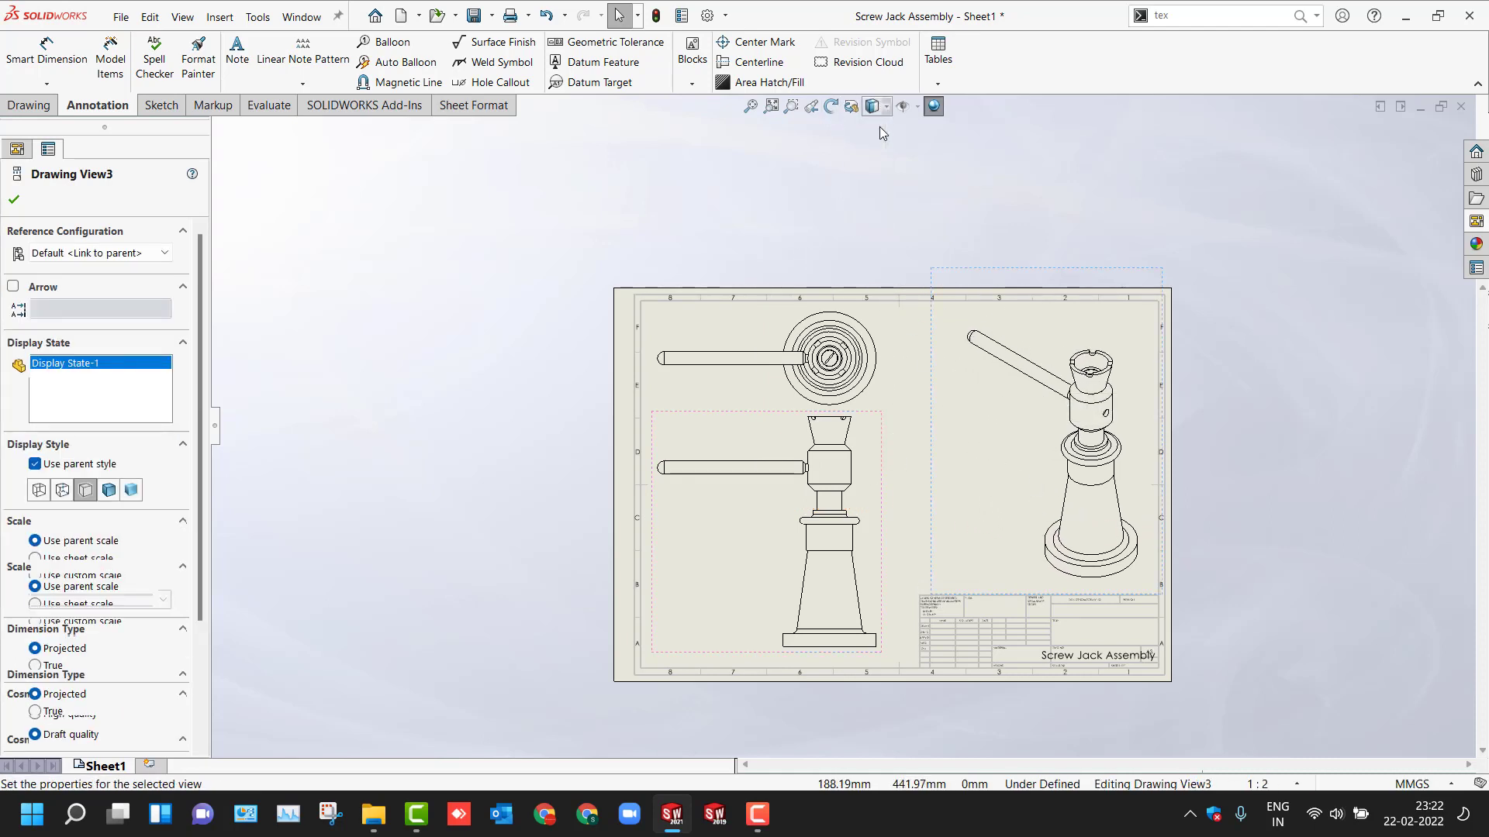
left_click(792, 229)
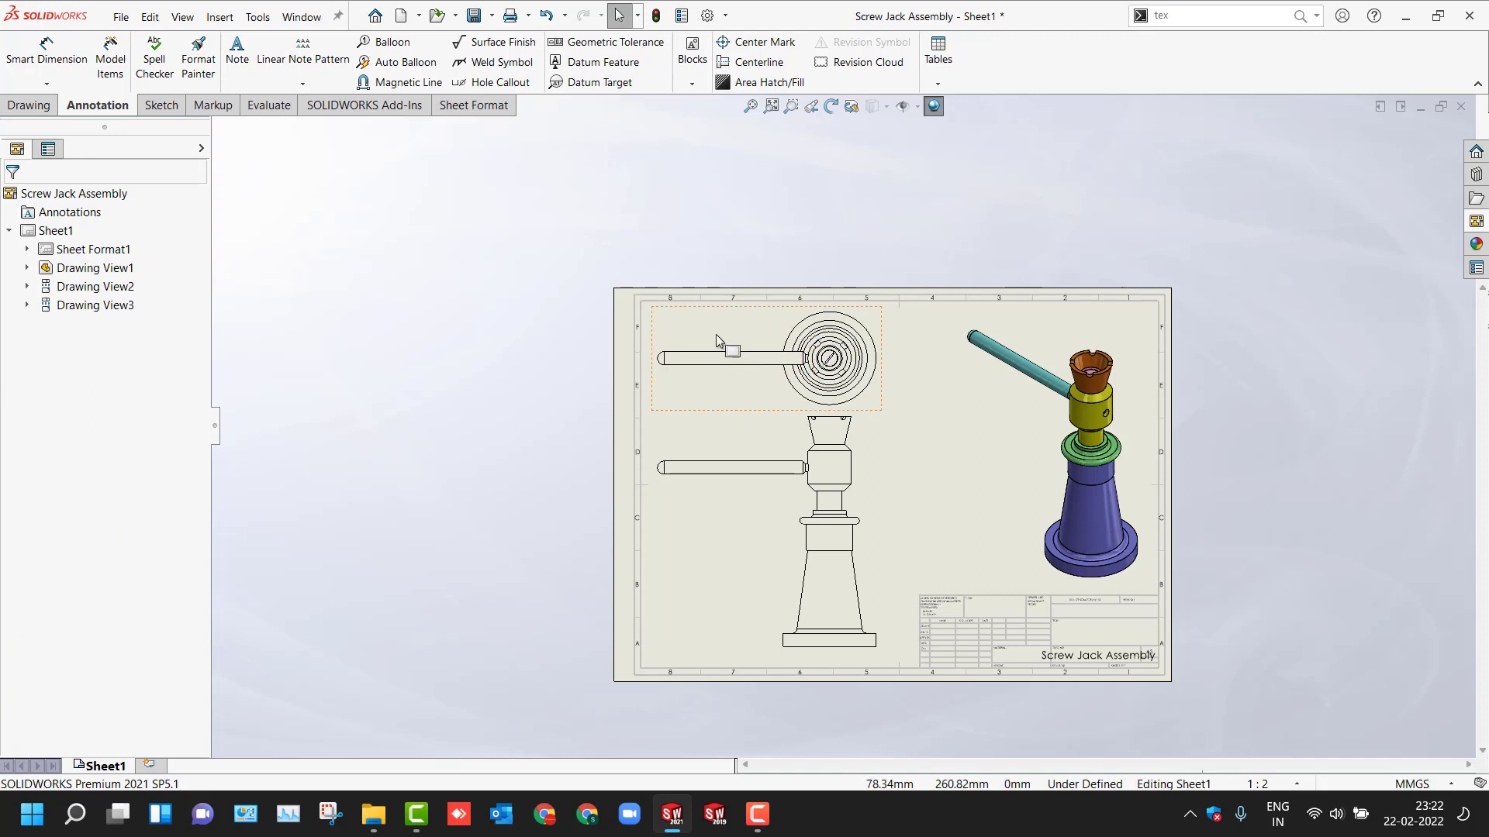
Step: Delete the front view from the sheet, keeping the top and isometric views
left_click(720, 425)
key("Delete")
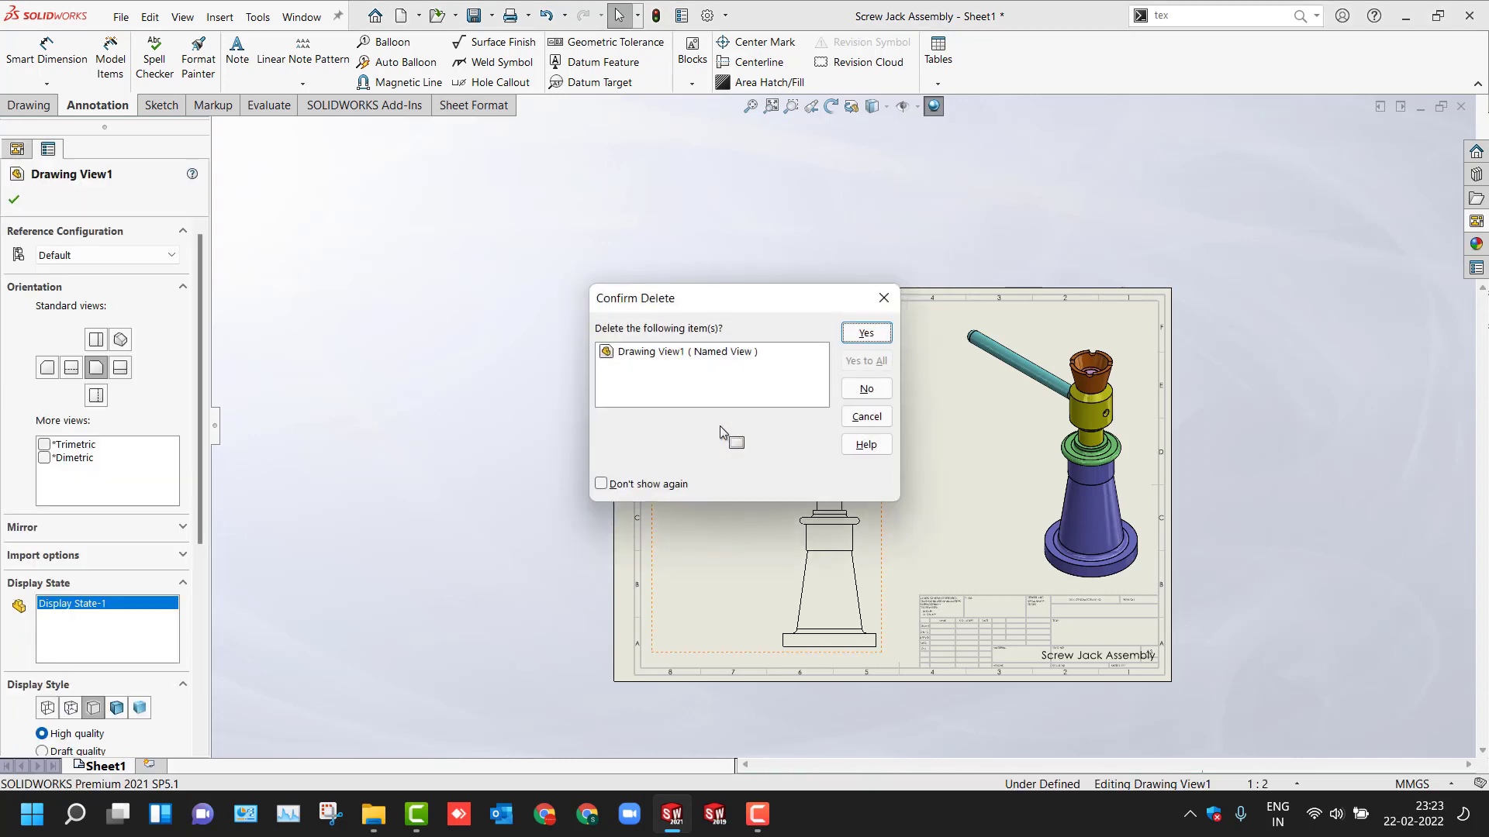
left_click(843, 341)
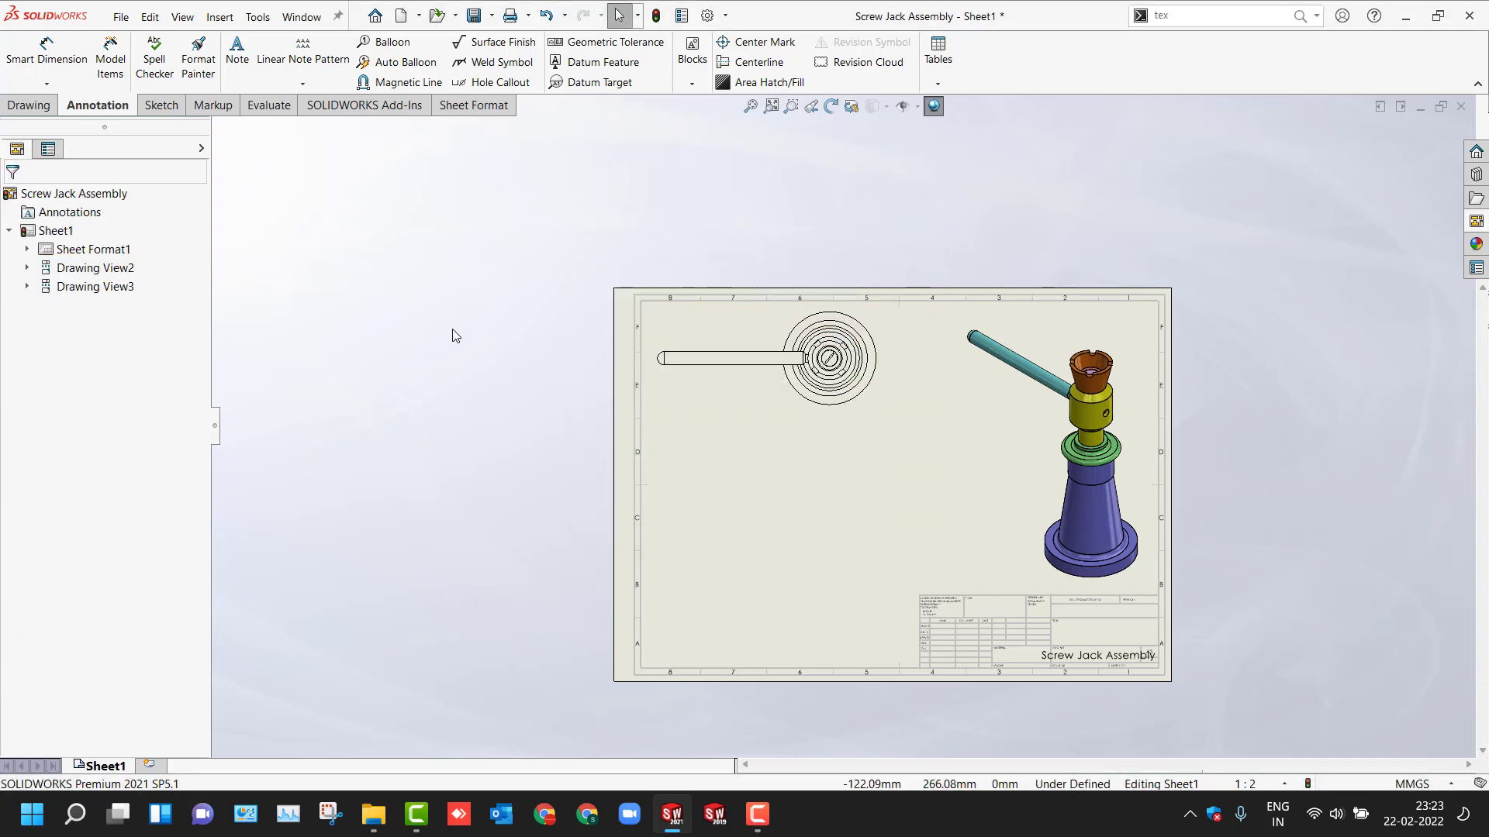
Step: Create section view A-A with a horizontal cutting line through the top view's centre and place it below that view
left_click(43, 110)
left_click(159, 58)
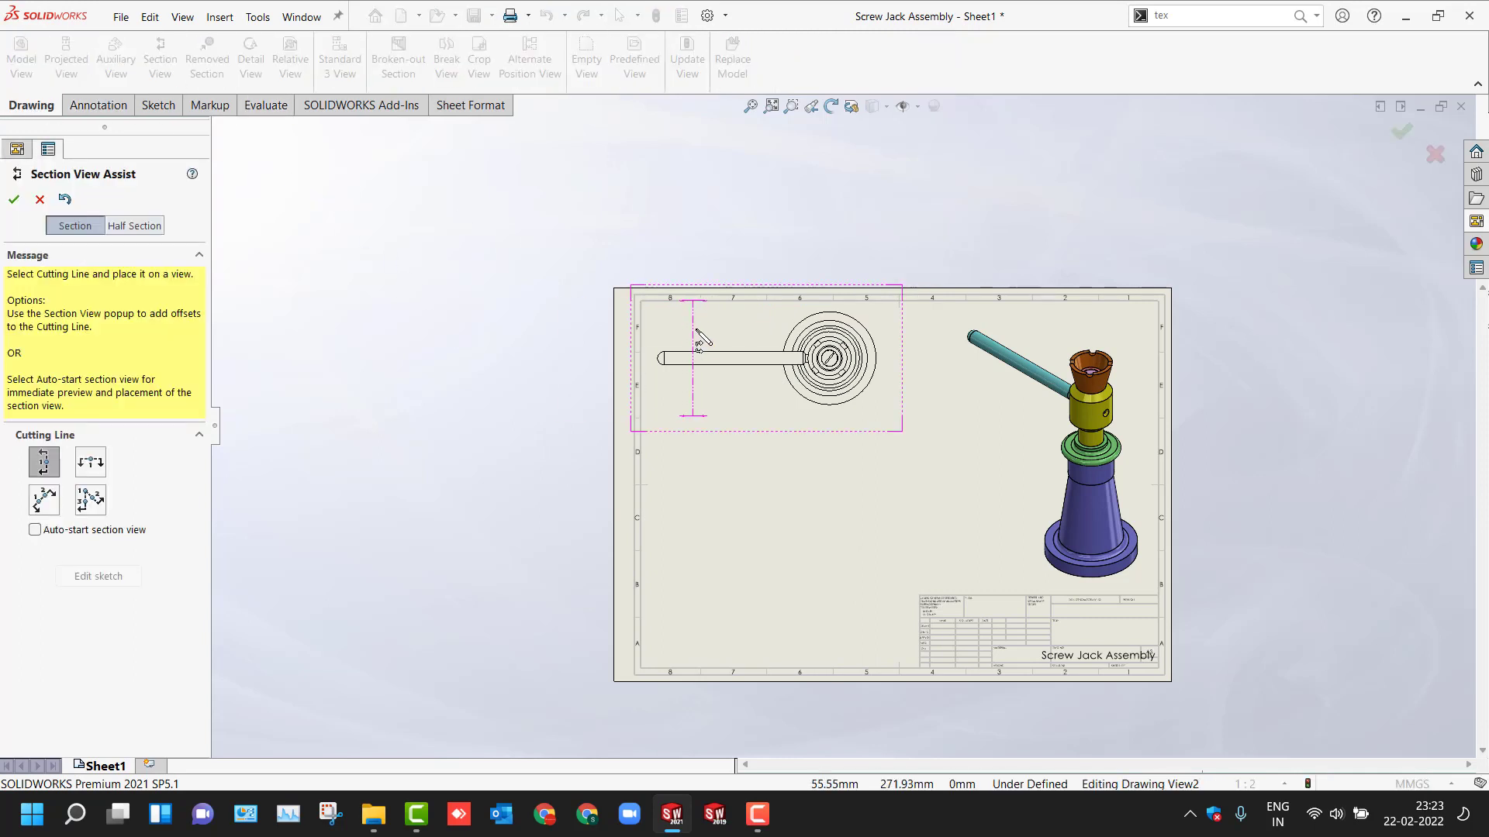
left_click(90, 470)
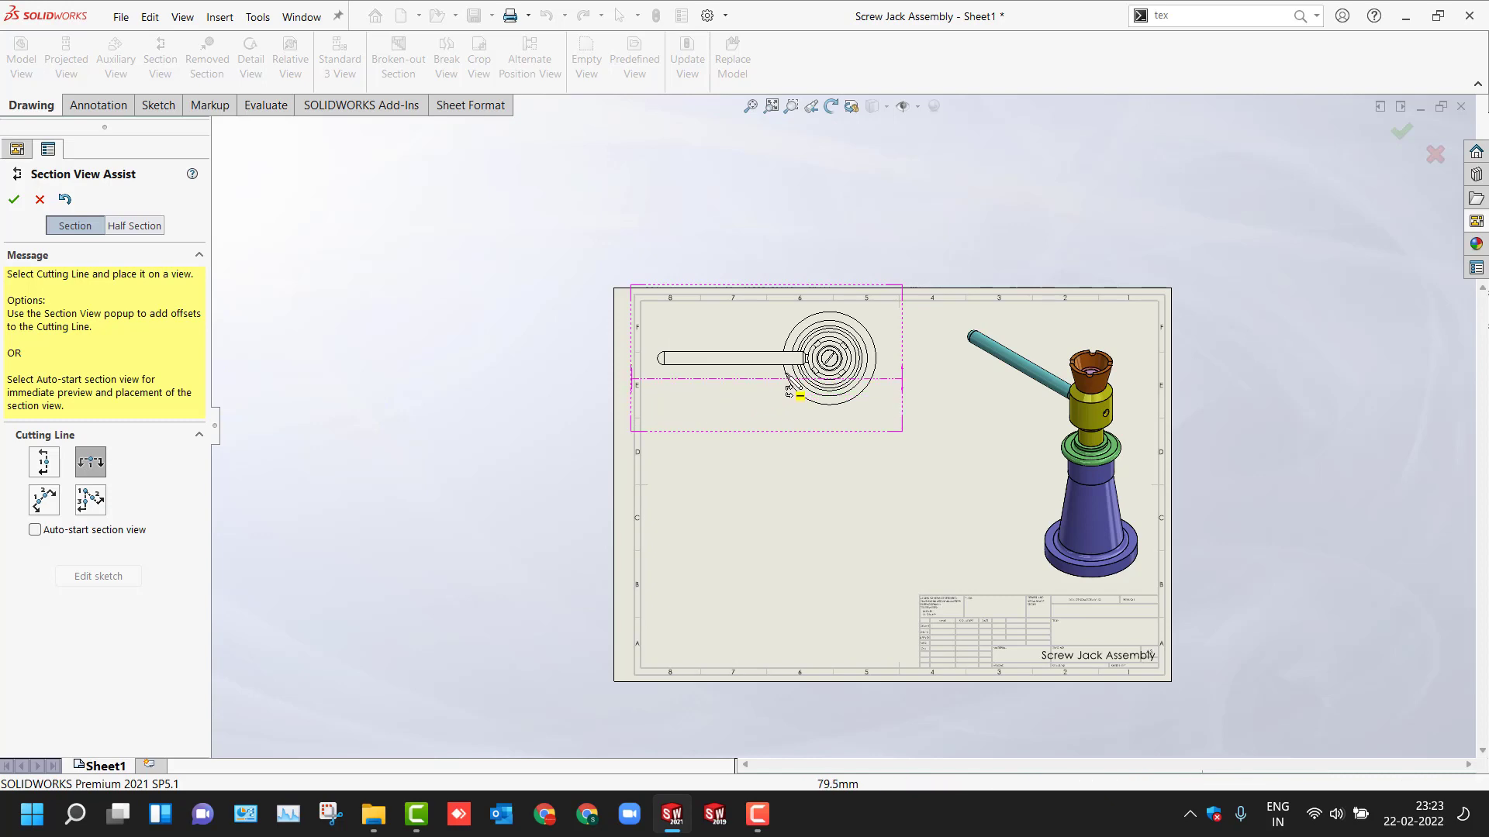
left_click(831, 377)
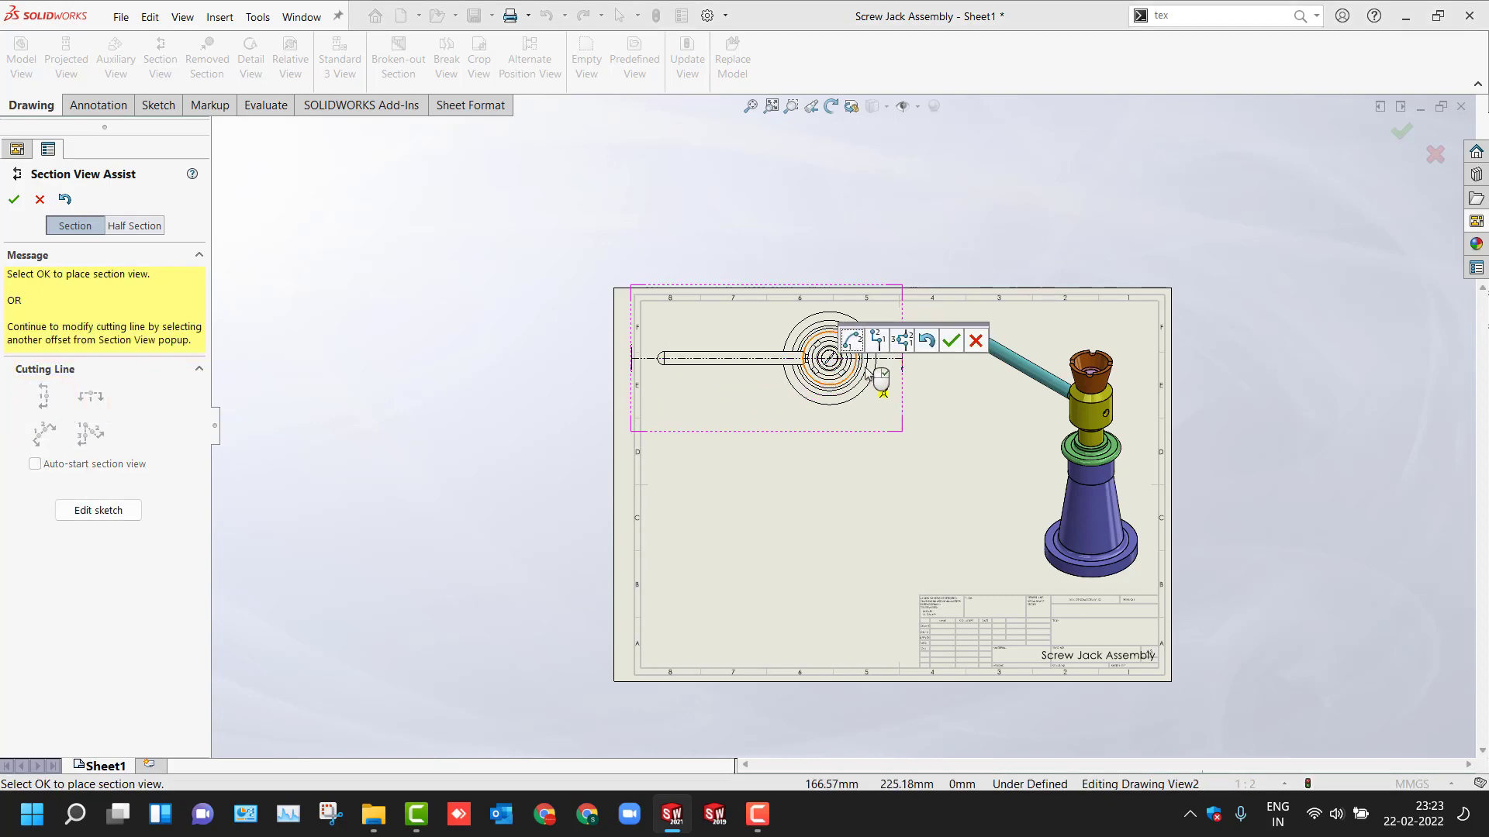
left_click(951, 341)
left_click(806, 572)
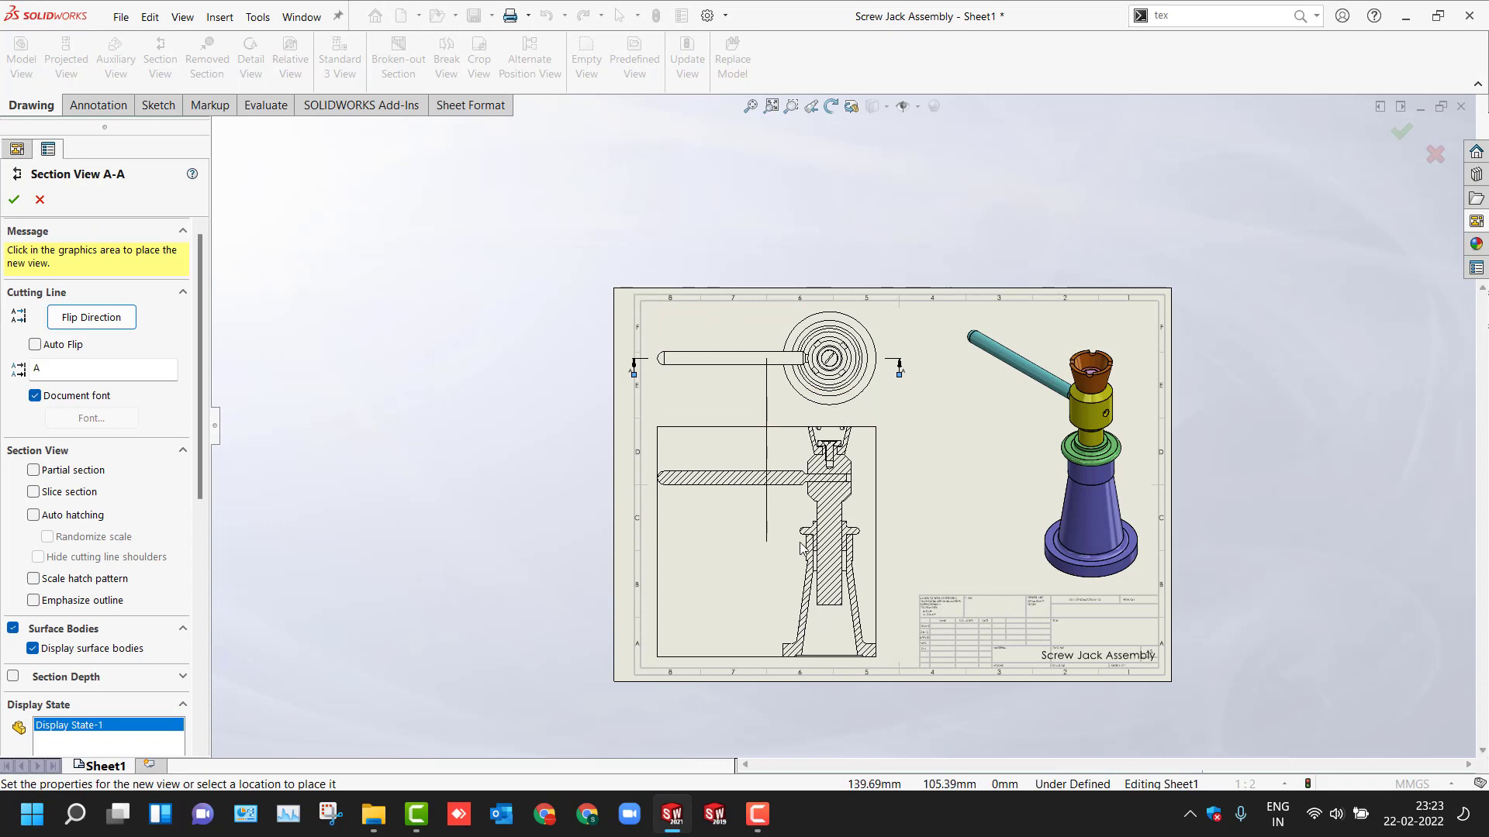
left_click(802, 548)
left_click(518, 491)
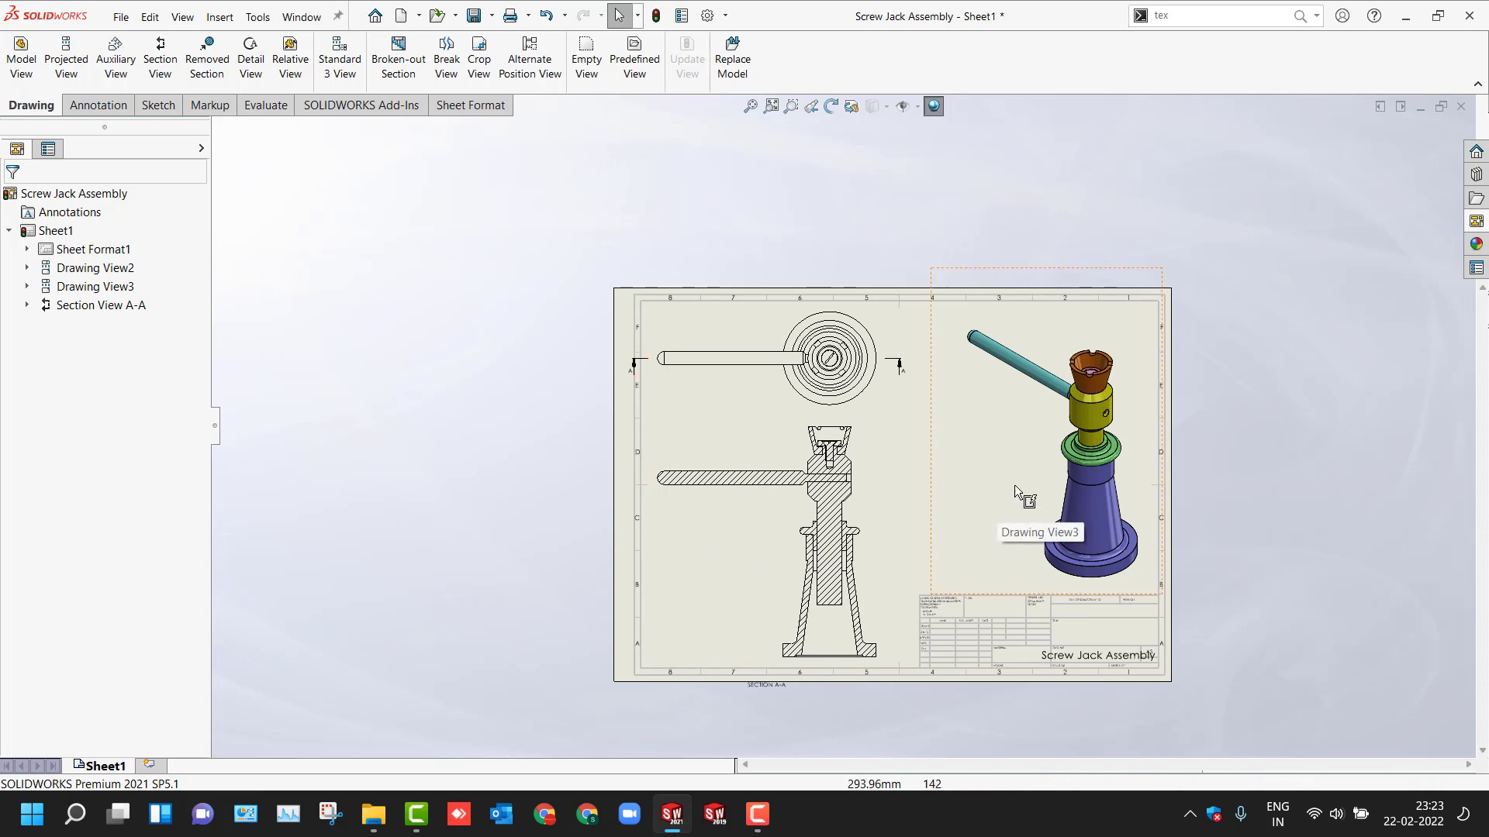
left_click(998, 469)
left_click(455, 320)
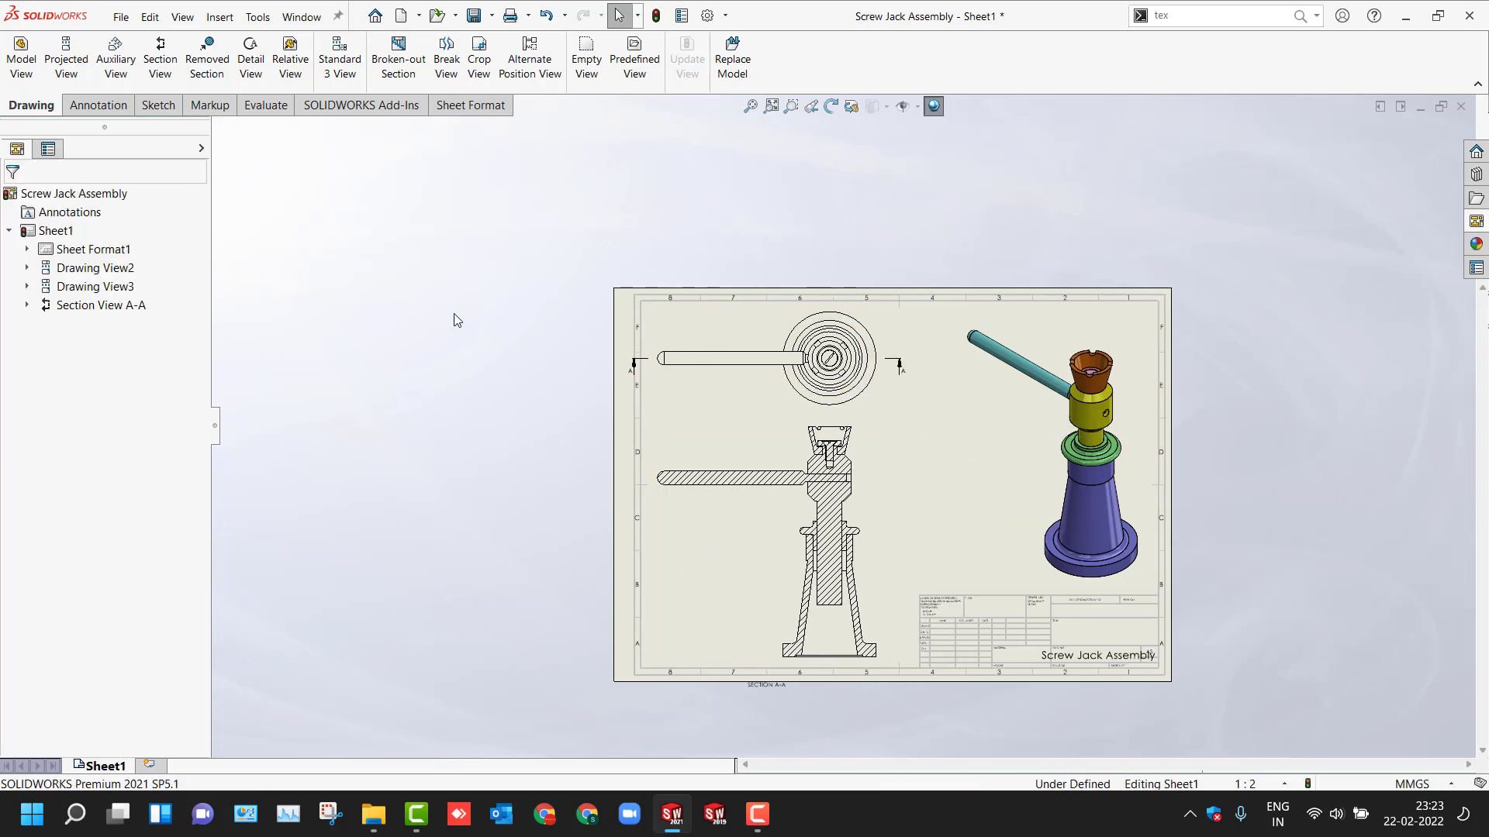
Step: Add auto balloons to section view A-A, laid out in a column along the view's right side
left_click(884, 471)
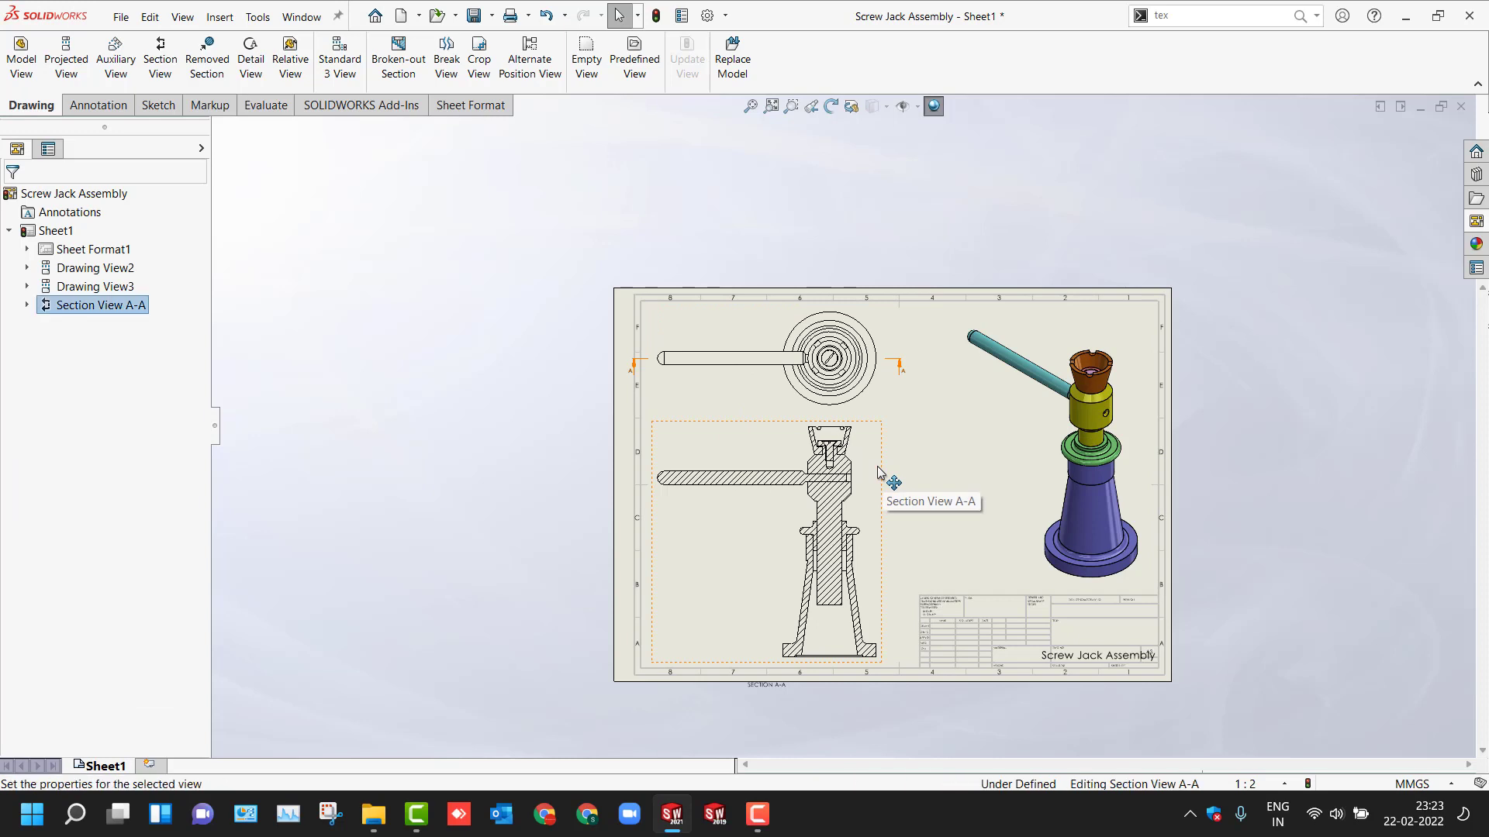
left_click(98, 105)
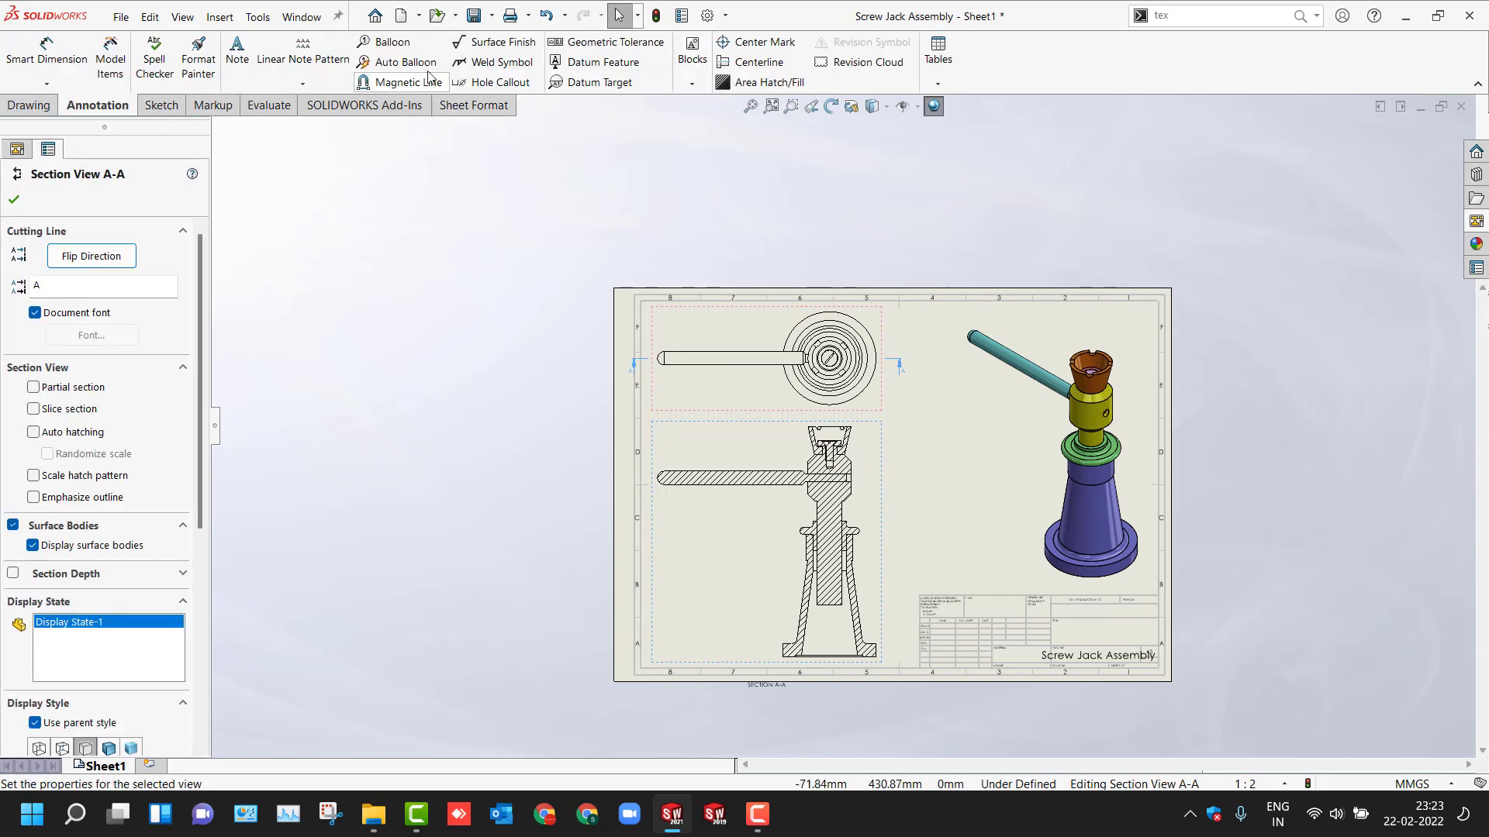
left_click(400, 62)
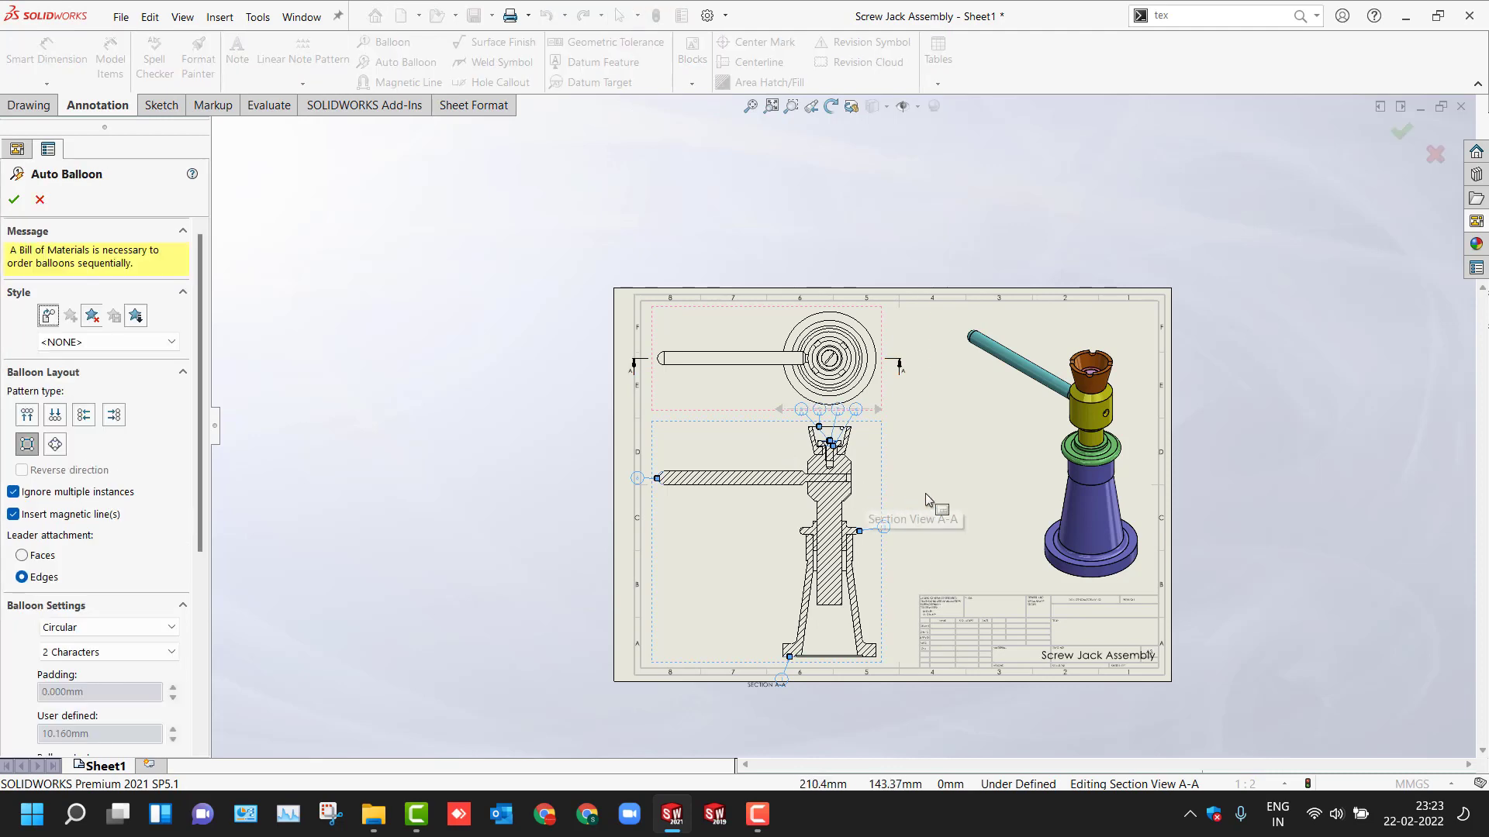
scroll(931, 504, "down", 3)
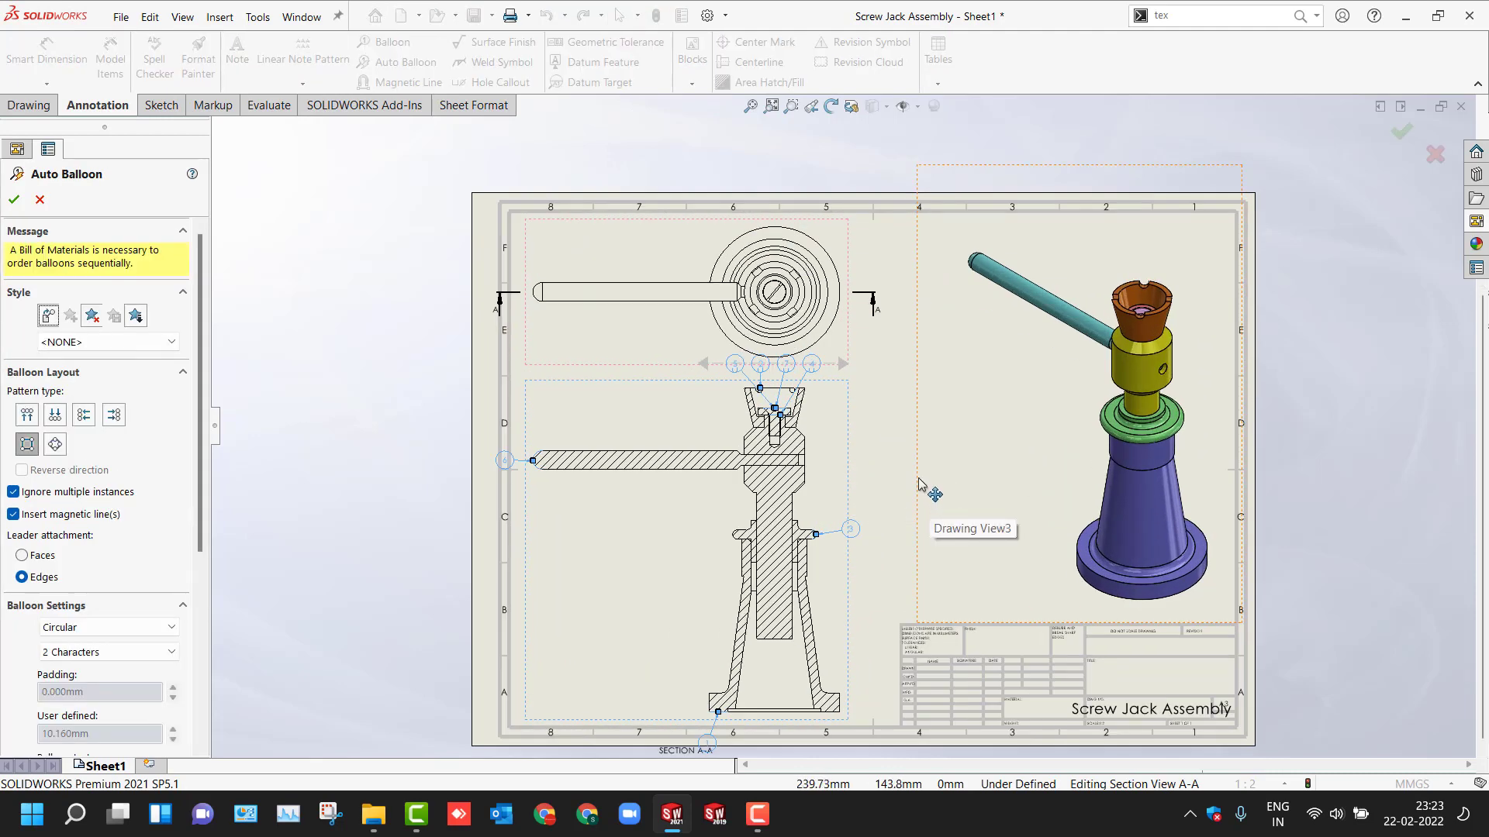
scroll(922, 488, "up", 2)
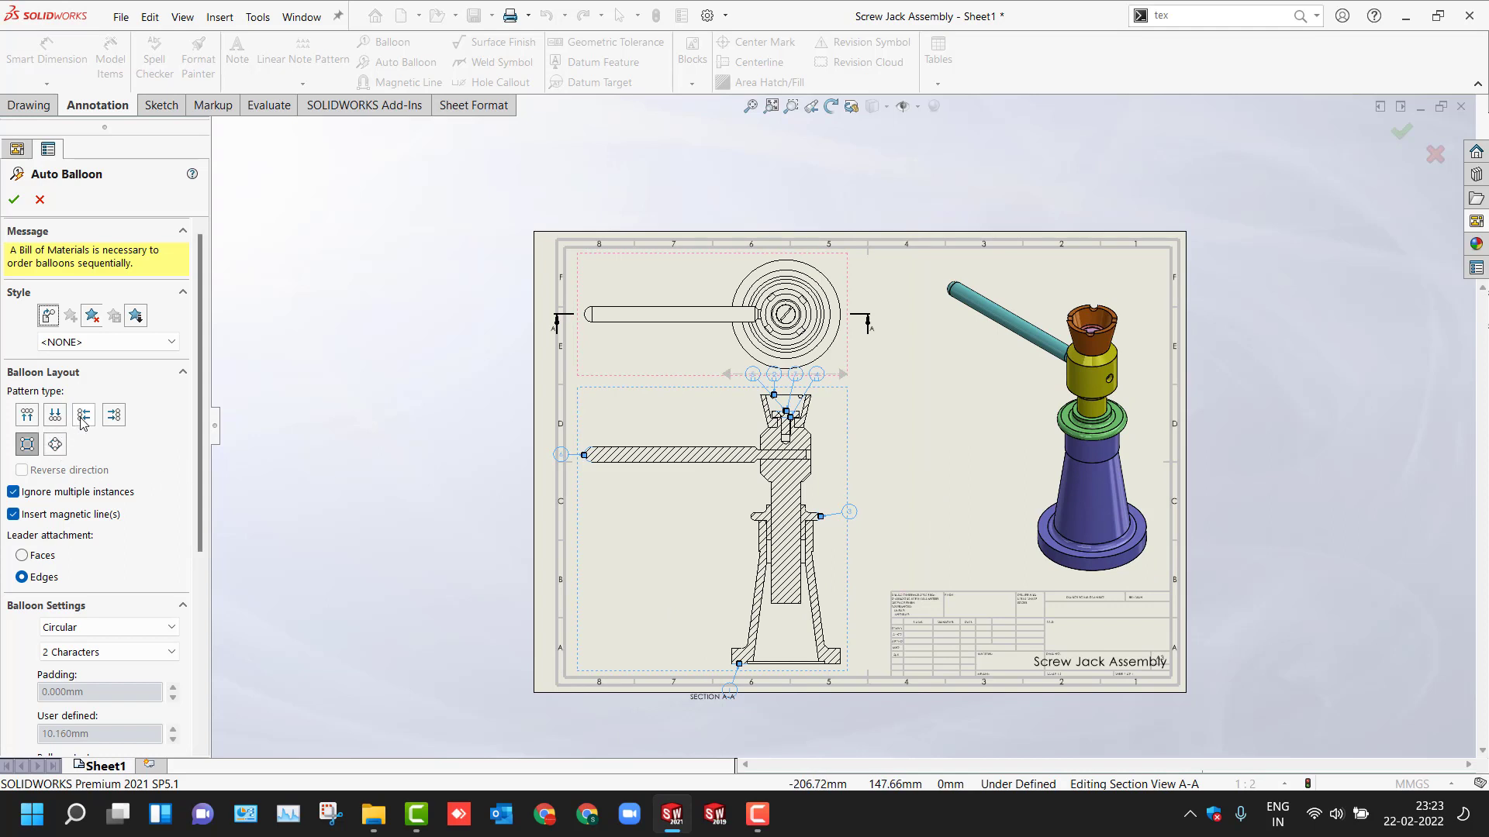
left_click(113, 417)
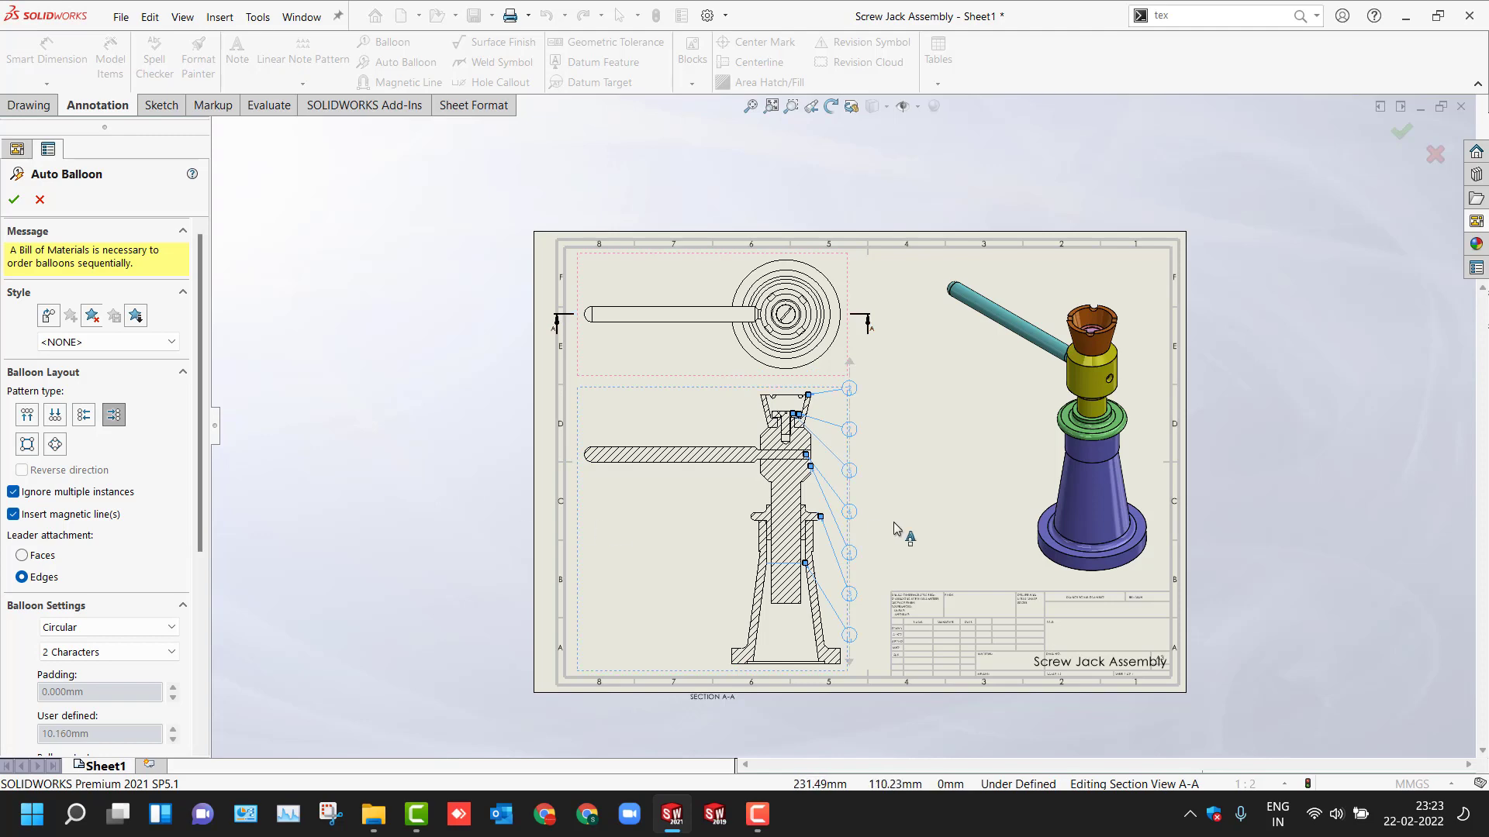
scroll(903, 523, "down", 1)
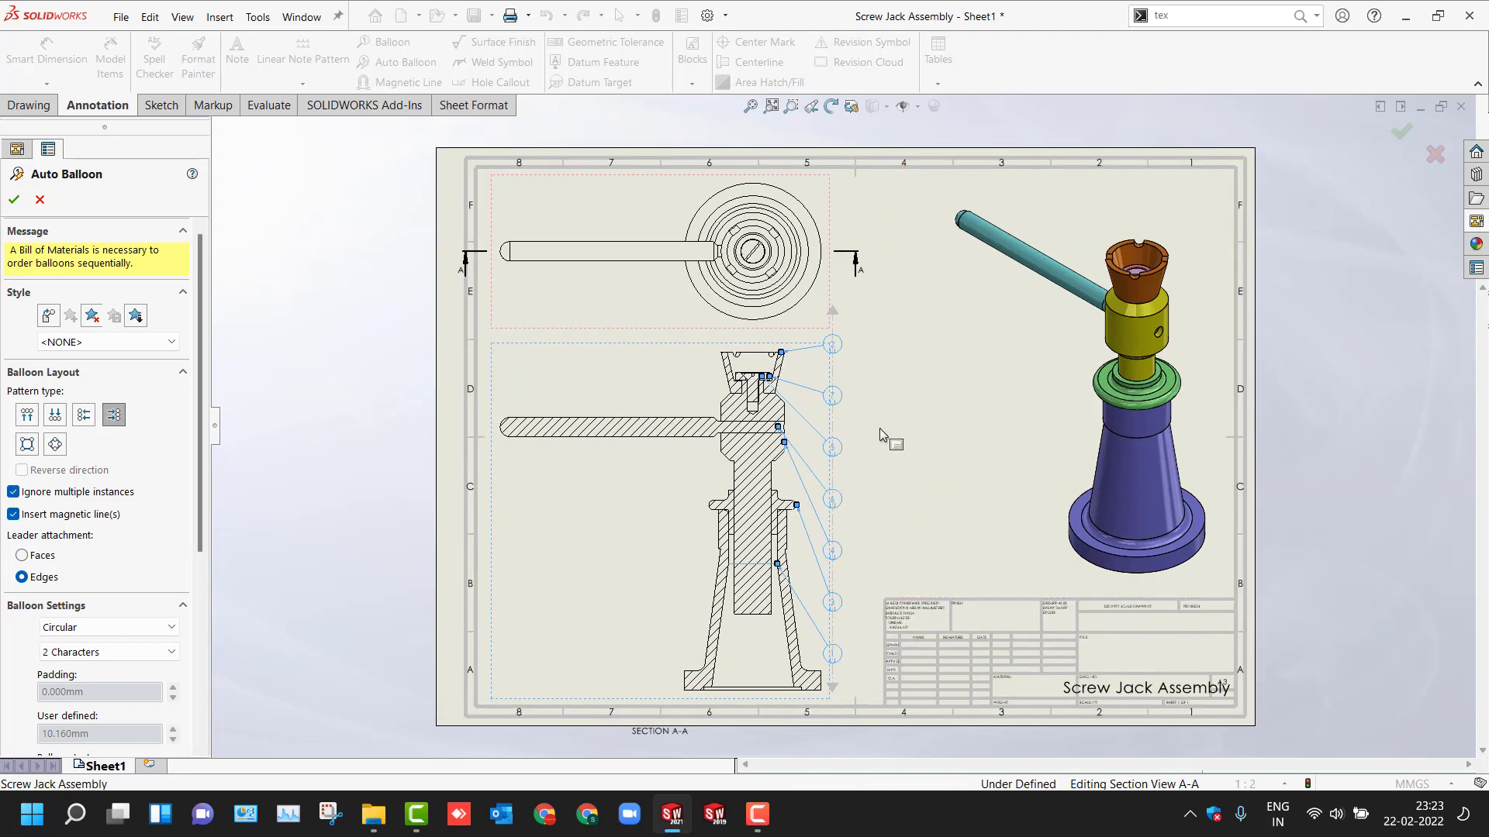
key("Return")
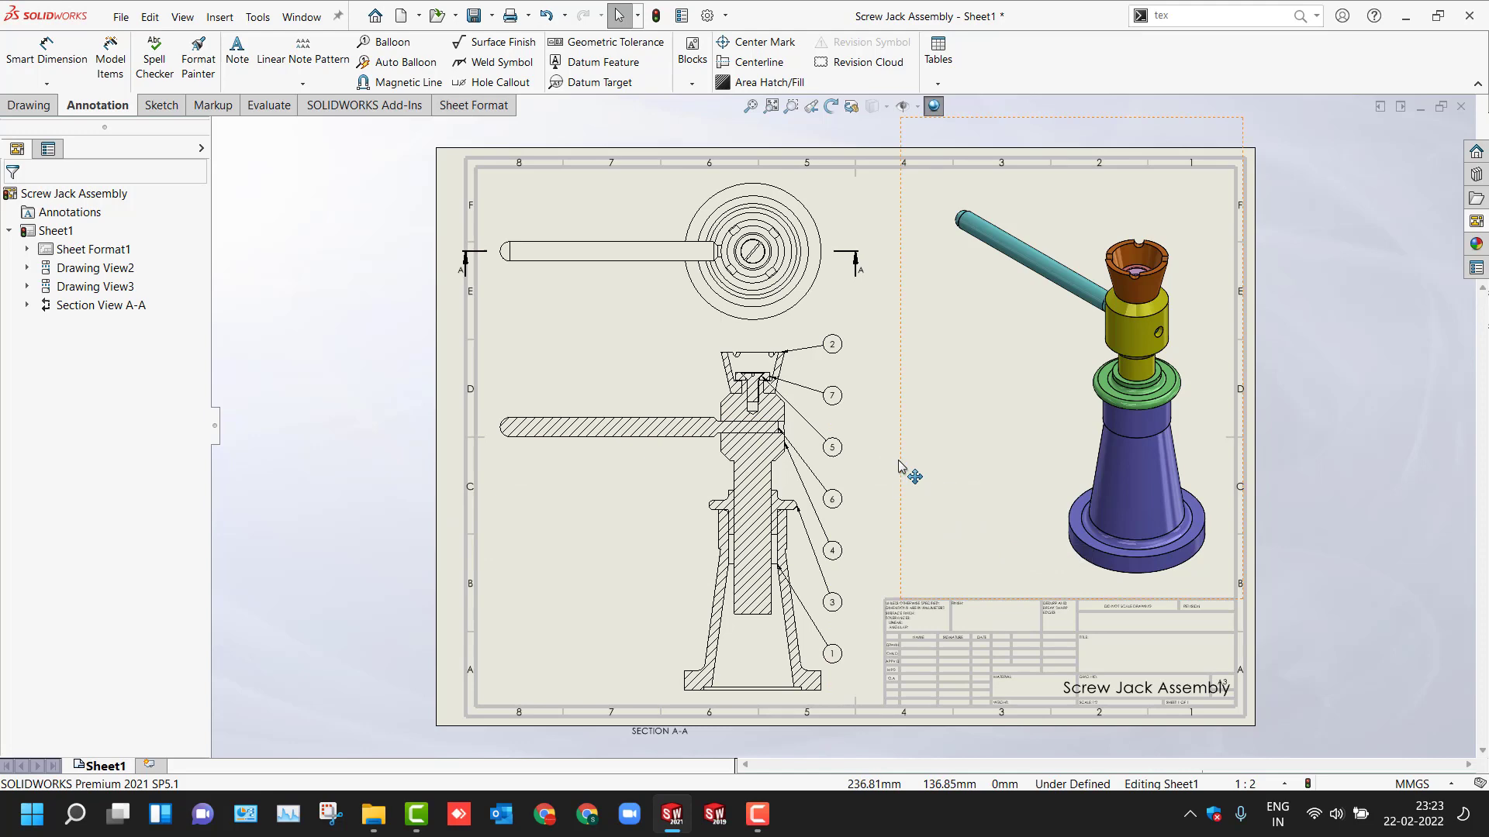
Step: Delete the shaded isometric view from the sheet
left_click(898, 459)
key("Delete")
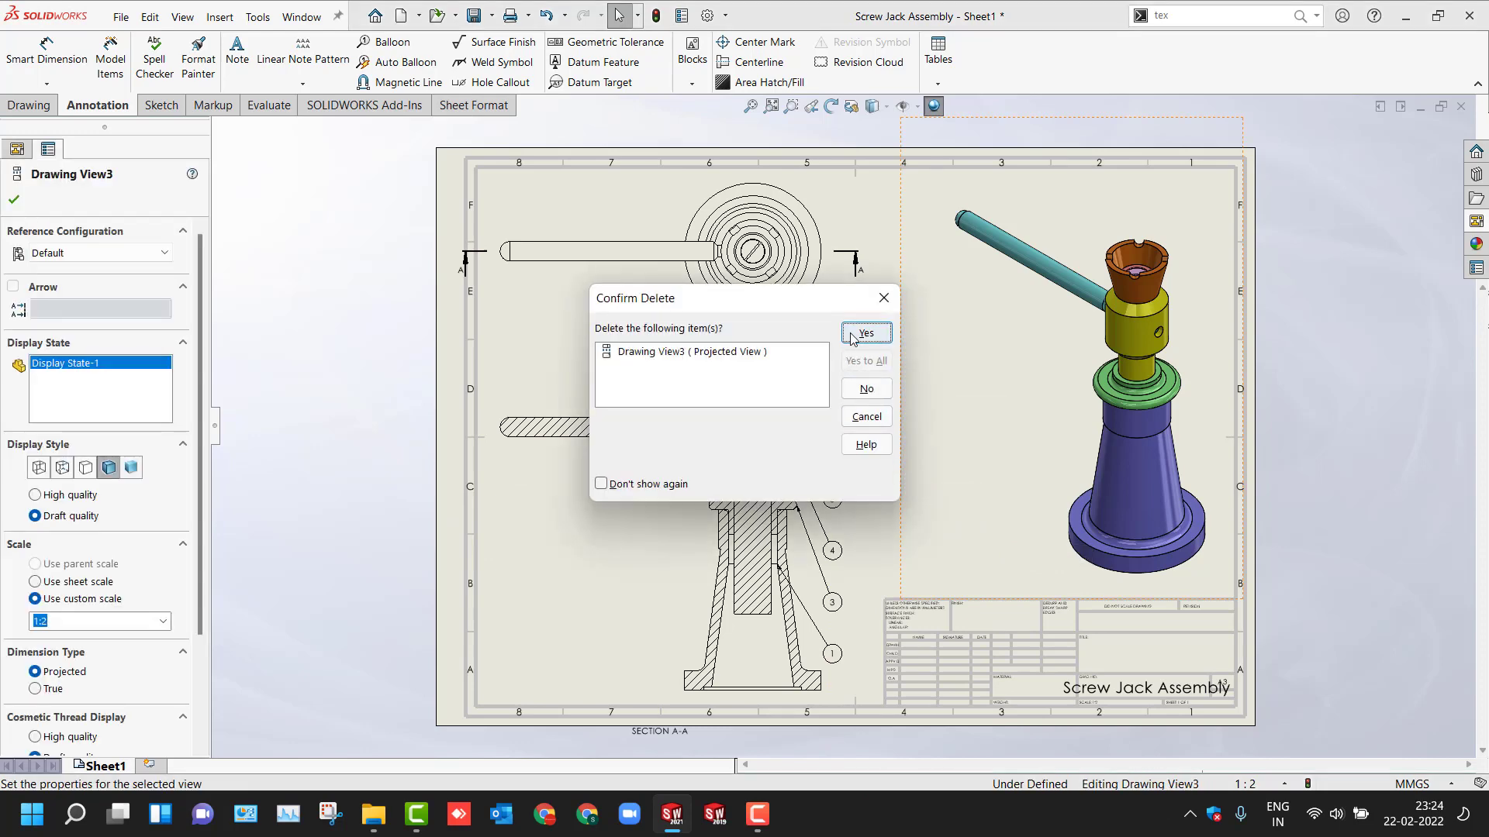
left_click(866, 333)
Step: Insert a top-level bill of materials from section view A-A with the bom-standard template, placed to the right of the view
left_click(937, 83)
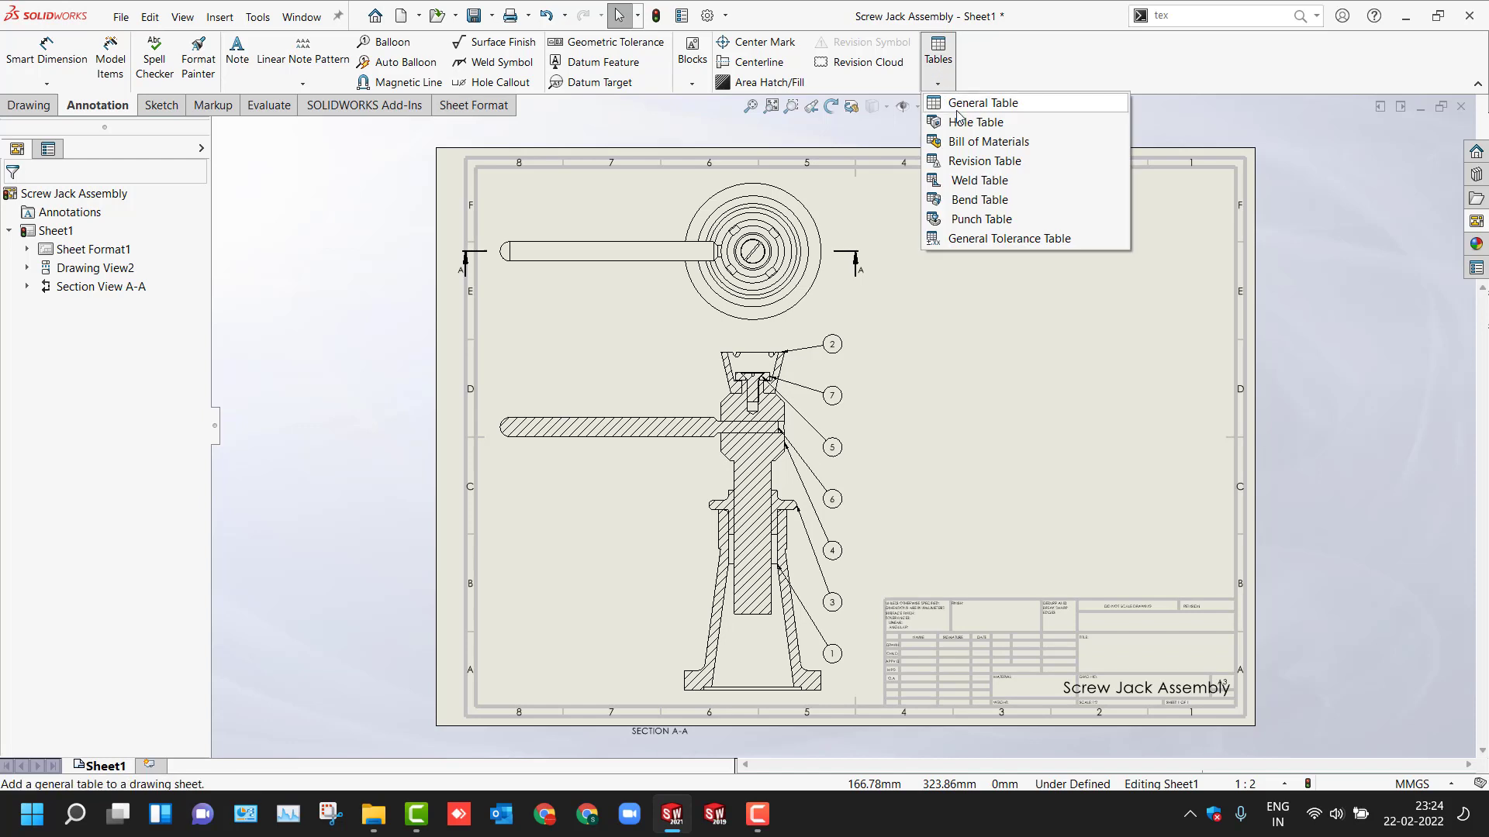
left_click(964, 142)
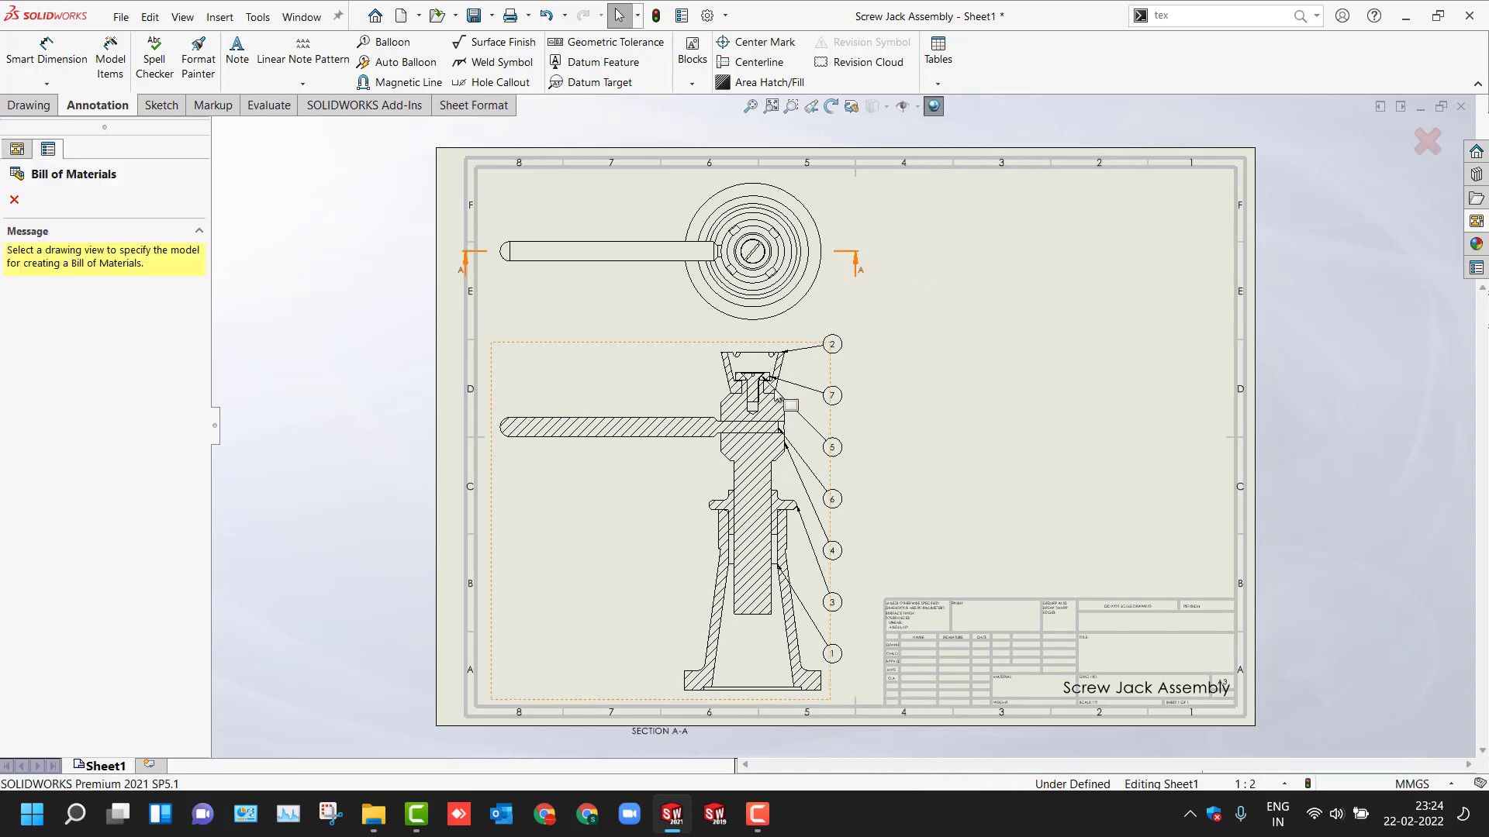
left_click(694, 371)
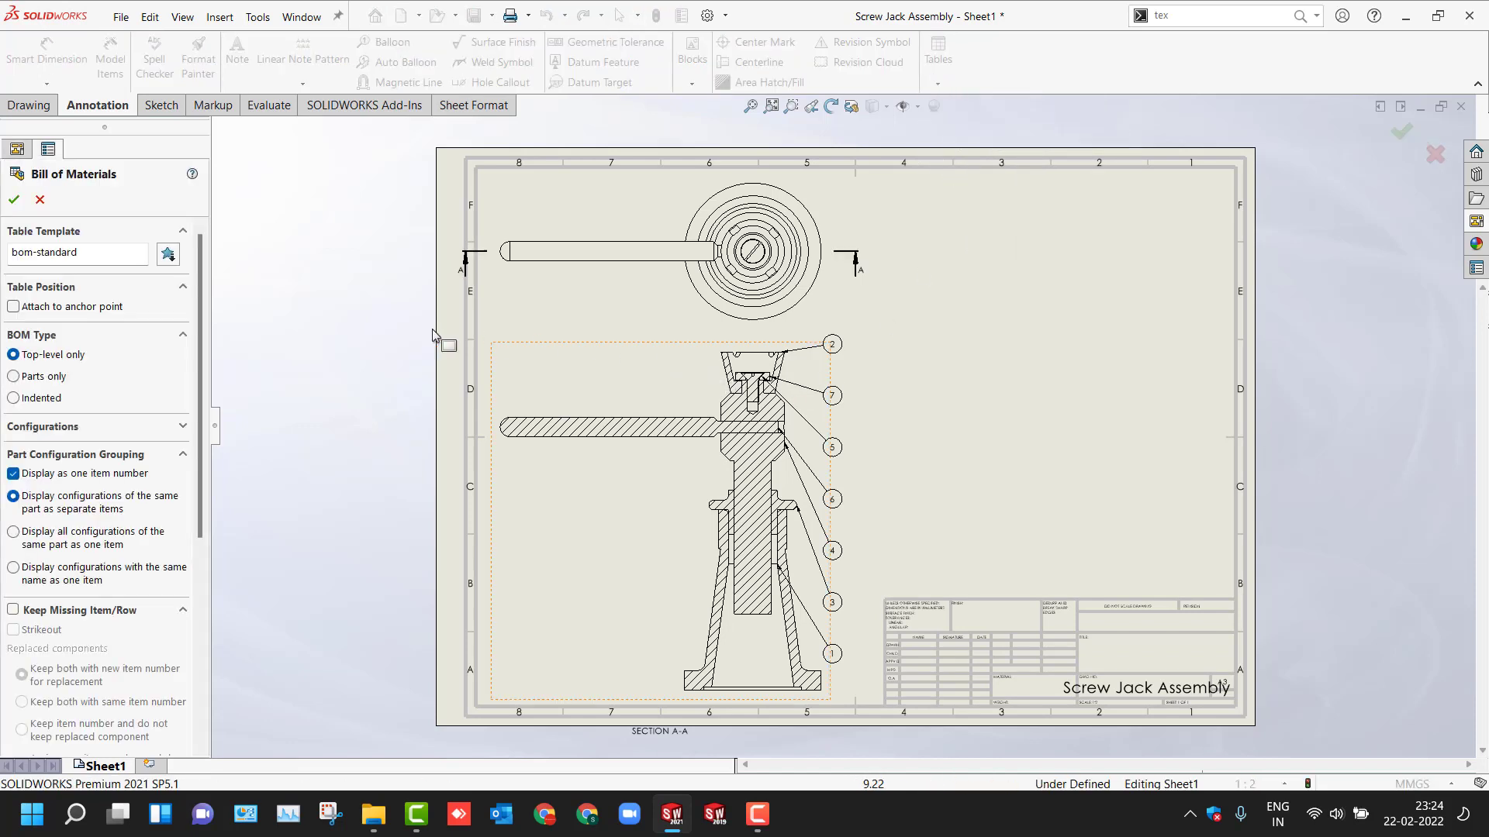
left_click(19, 201)
left_click(891, 332)
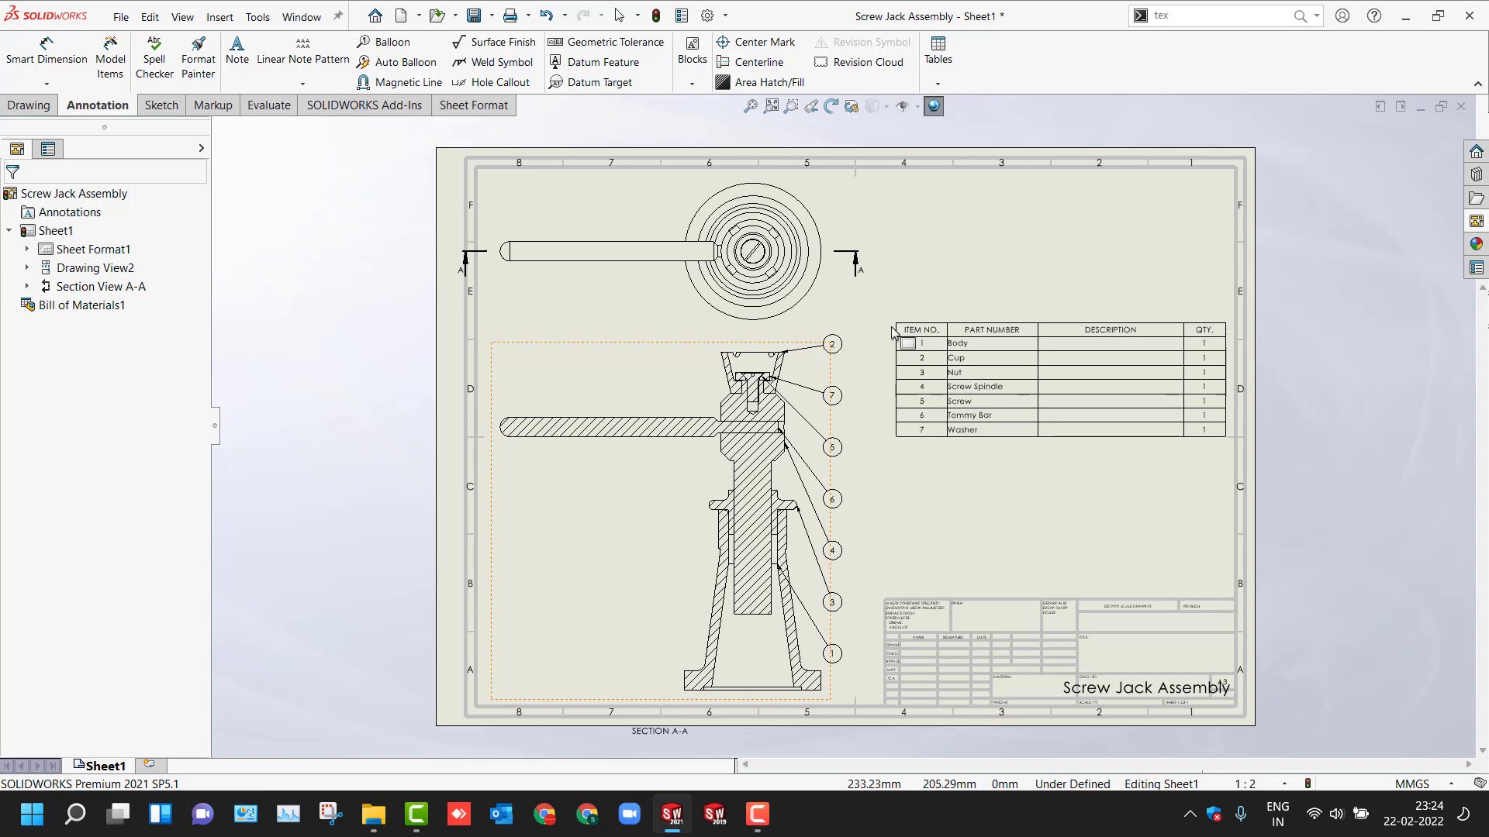
Step: Delete the Description column from the bill of materials
left_click(1112, 345)
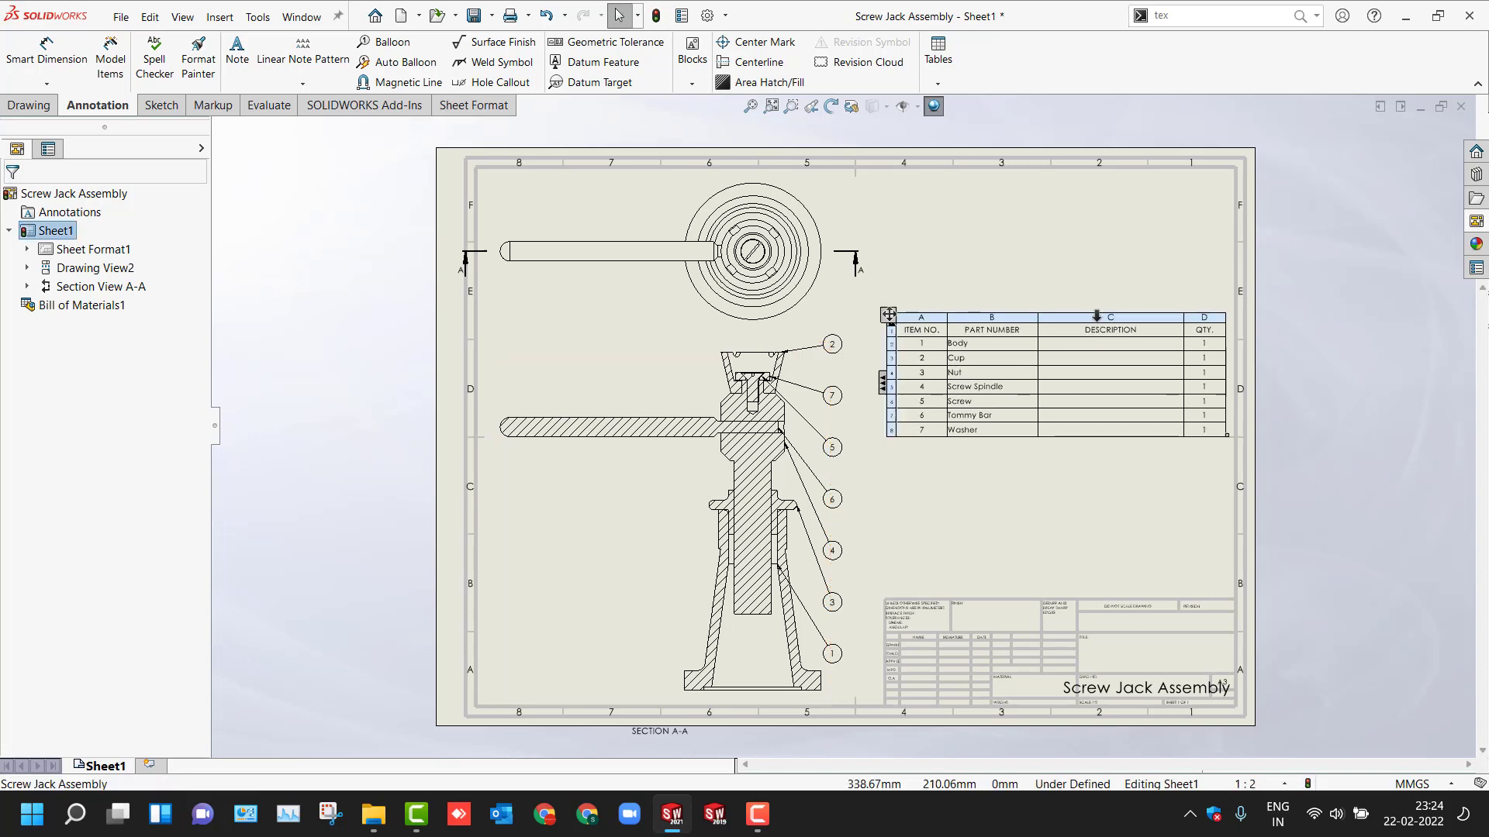
right_click(1096, 316)
mouse_move(1148, 431)
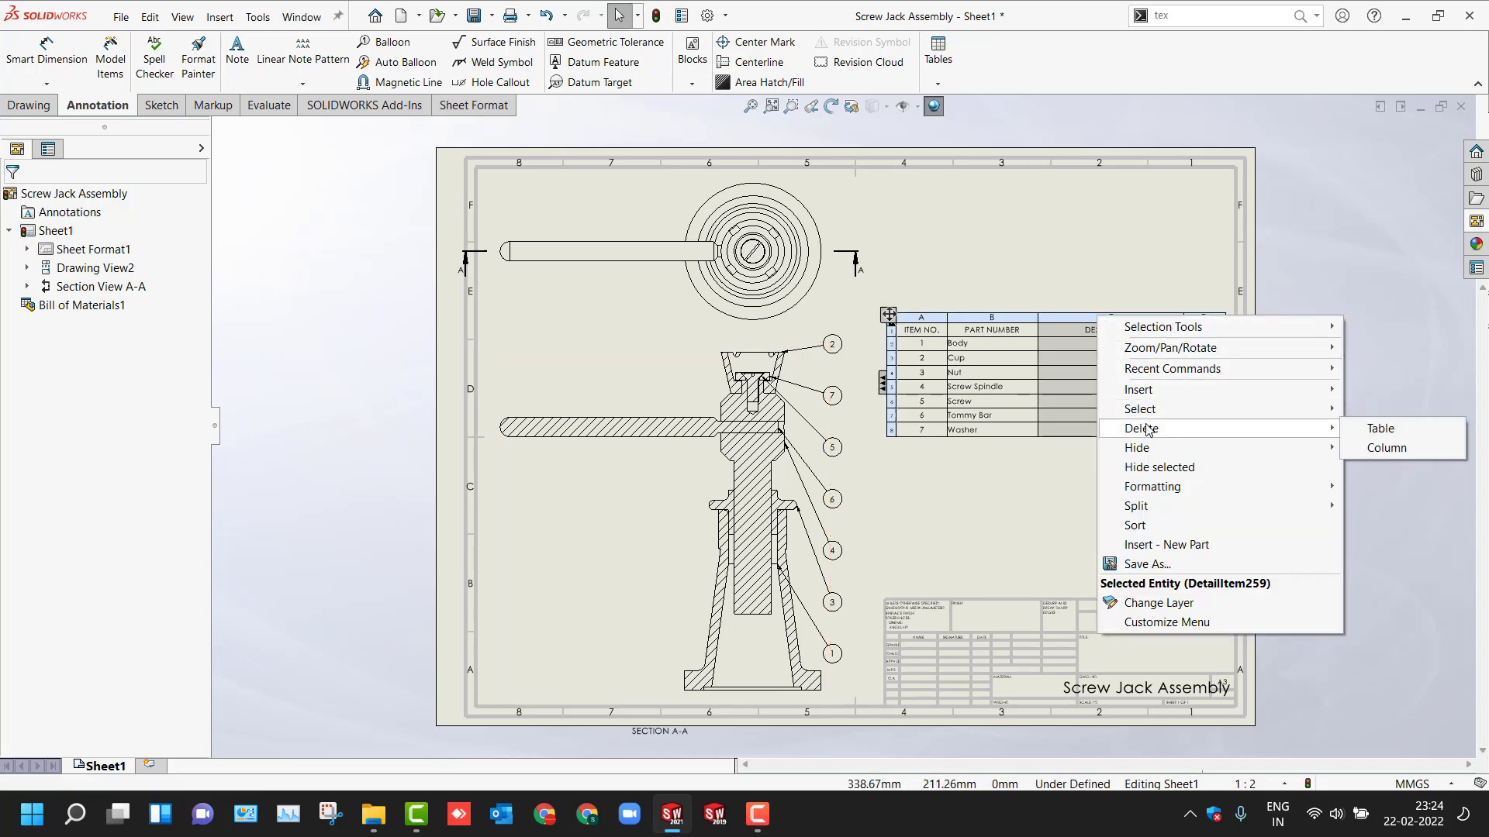
left_click(1385, 448)
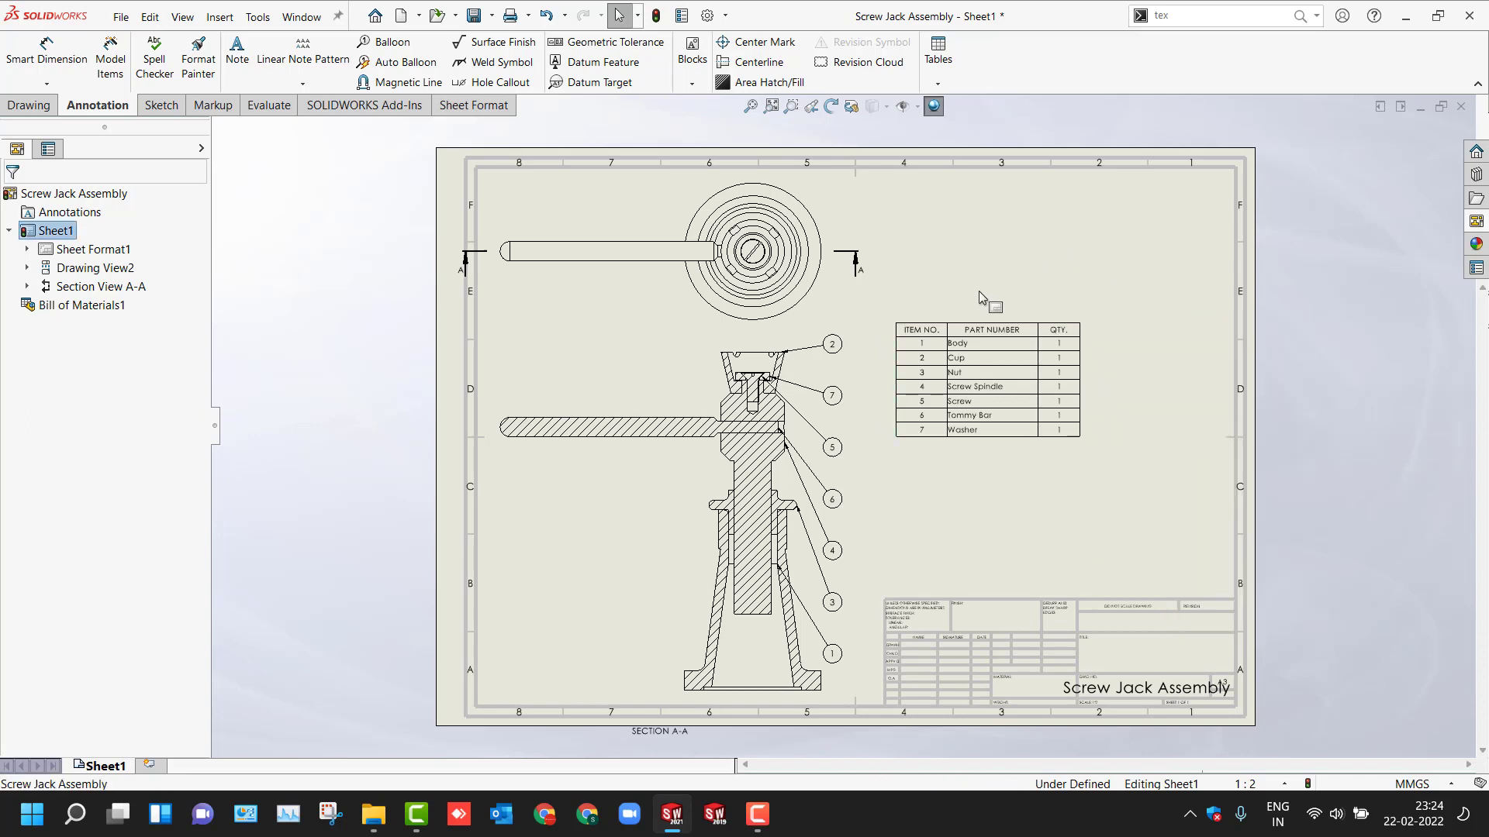
Step: Move the bill of materials table down to just above the title block
left_click(976, 315)
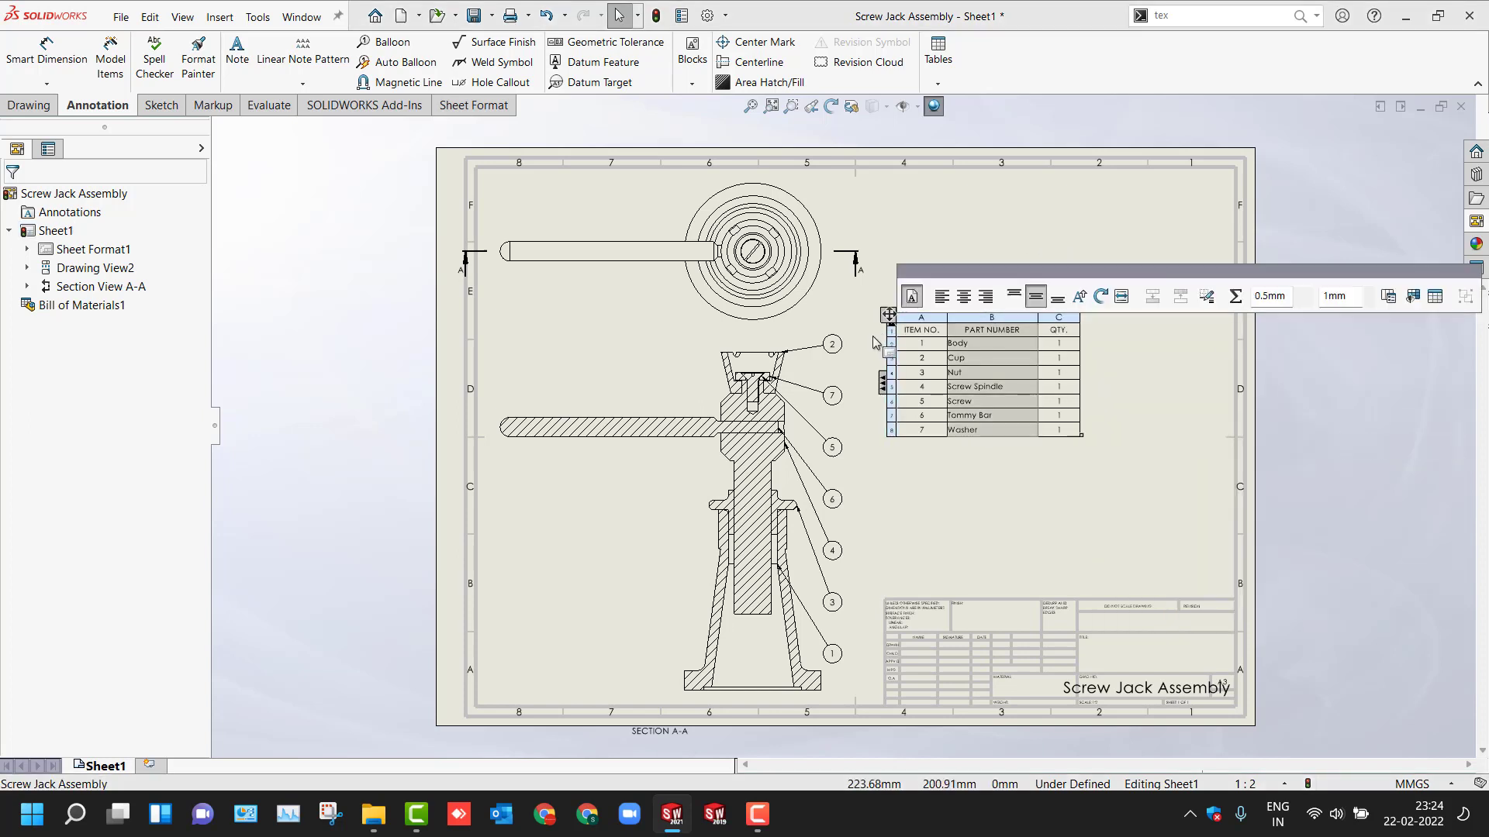
left_click_drag(890, 316, 1013, 452)
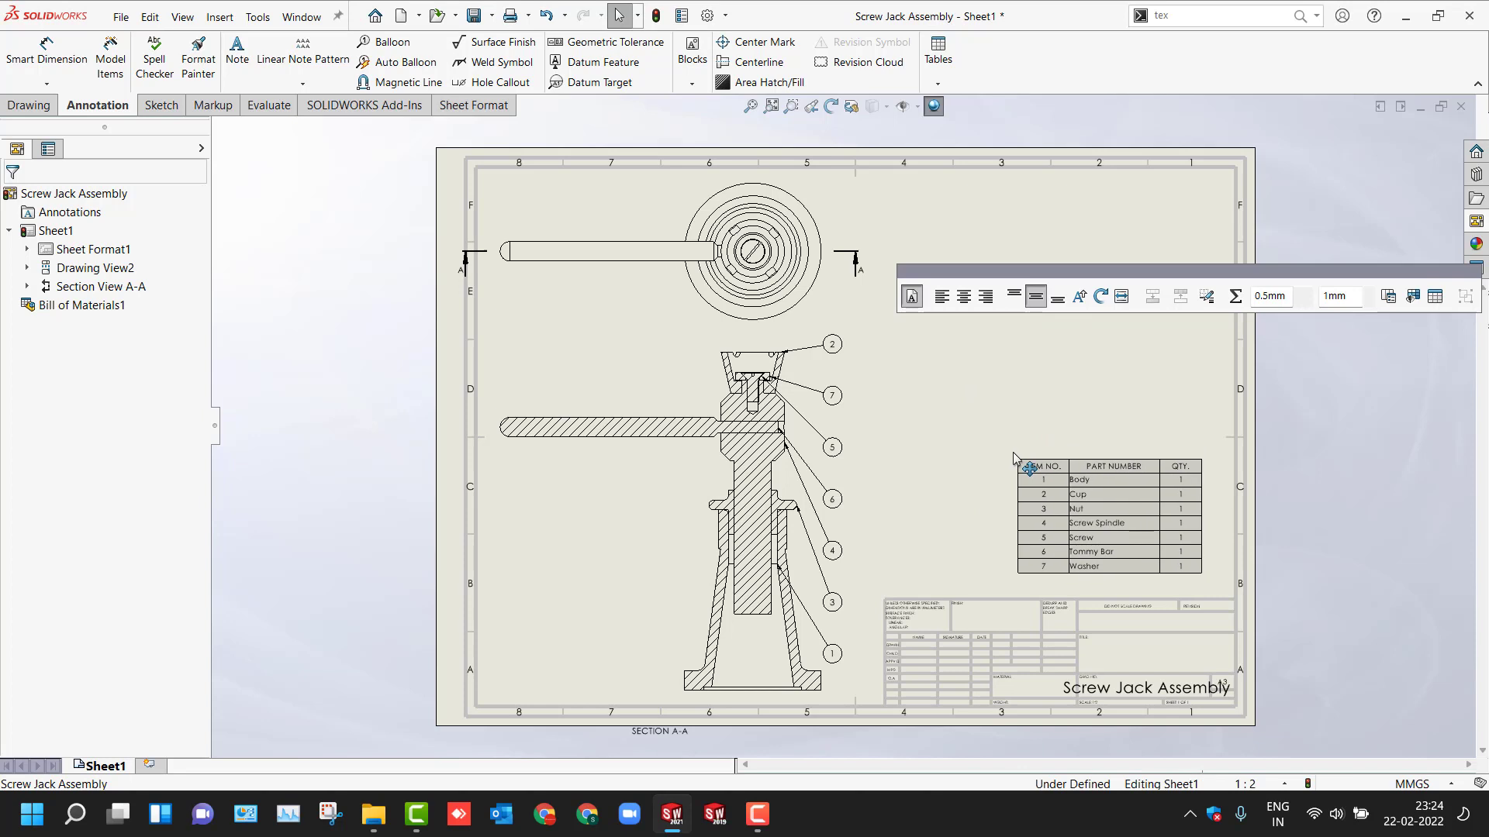
left_click(940, 397)
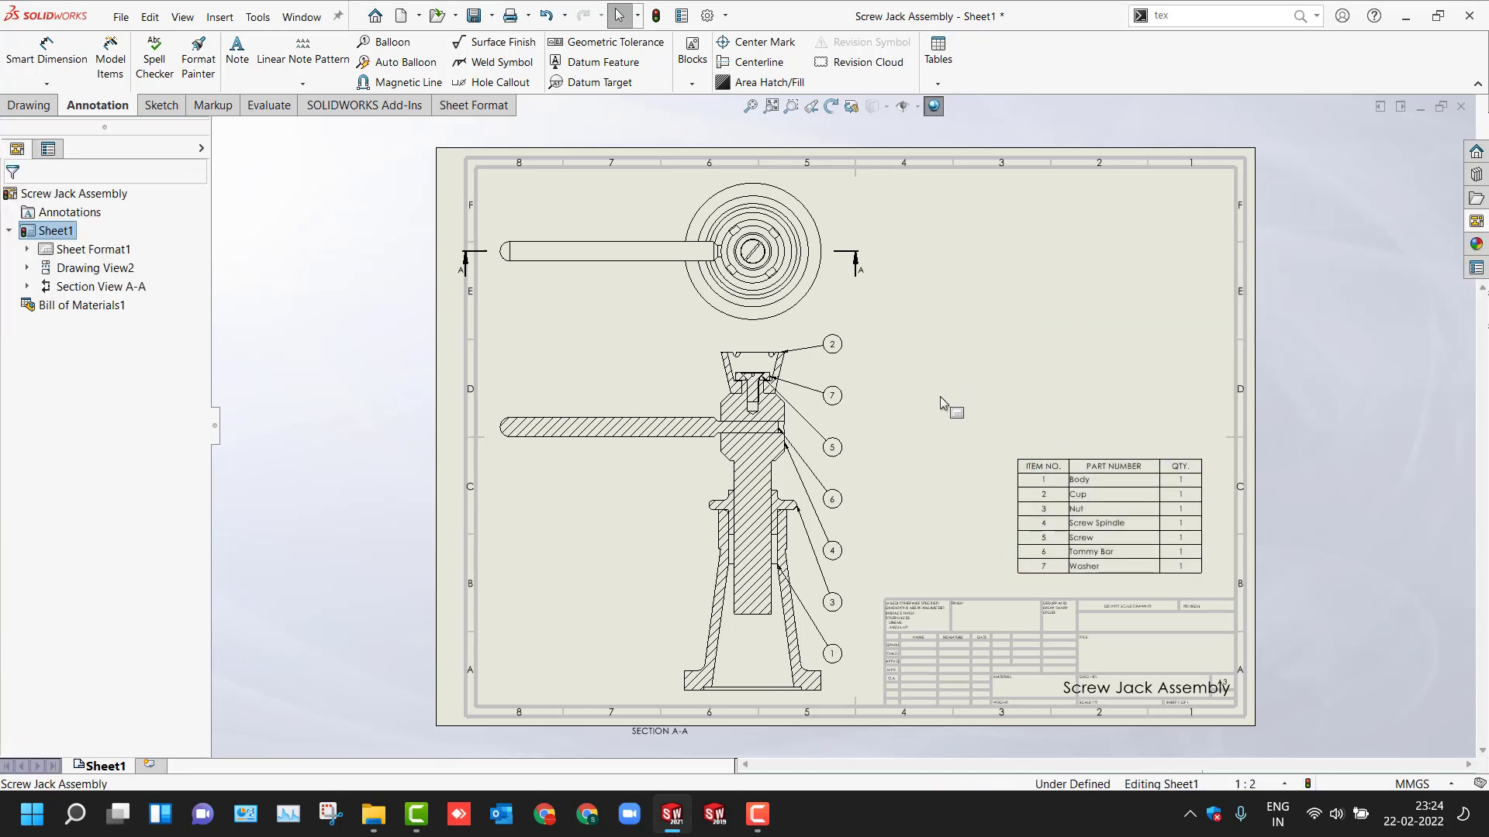
Step: Switch to the Screw Jack Assembly window and open Motion Study 1
mouse_move(671, 814)
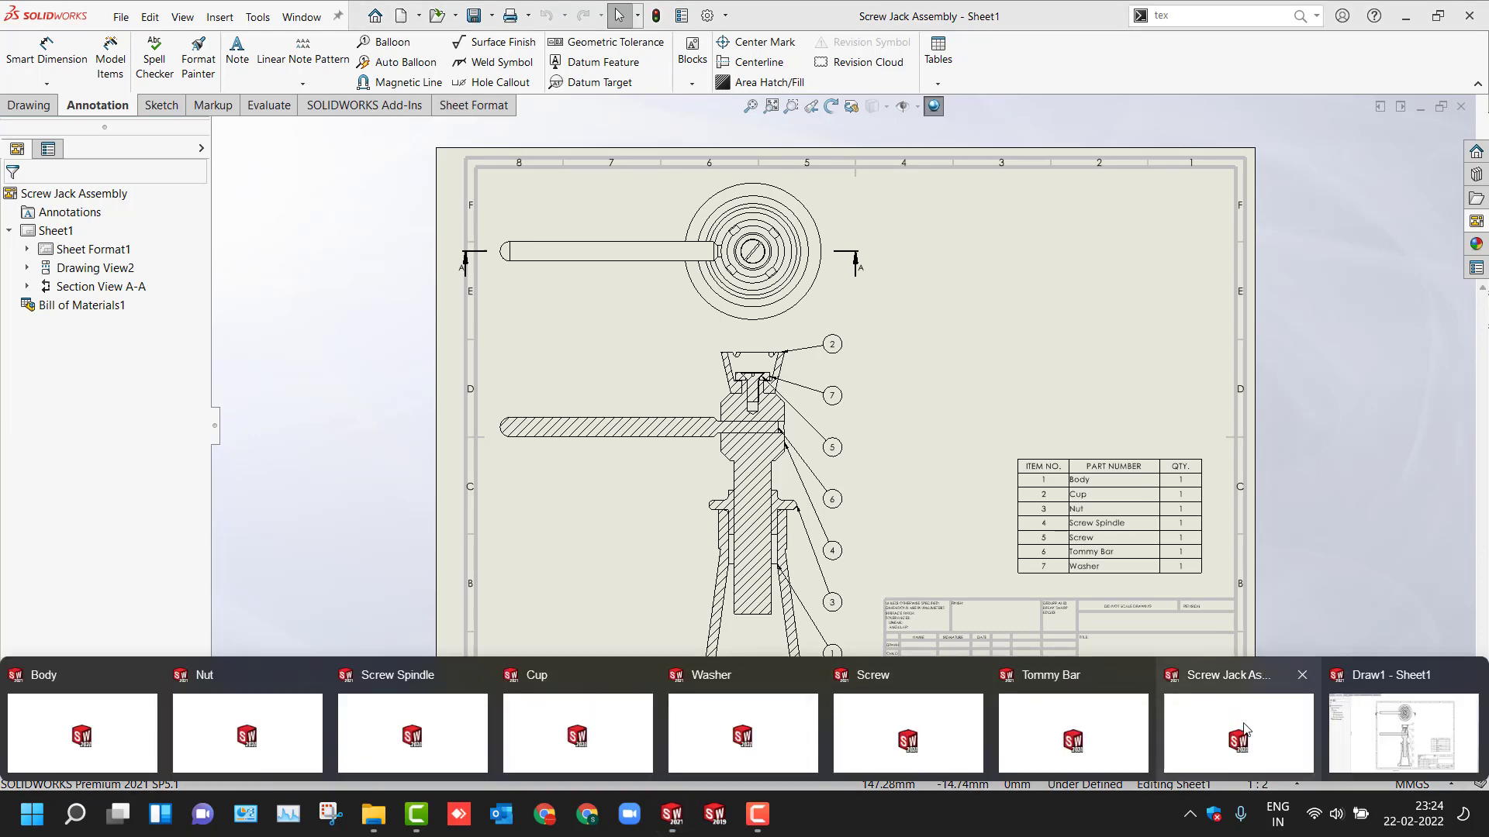
left_click(1195, 719)
middle_click_drag(448, 428, 435, 498)
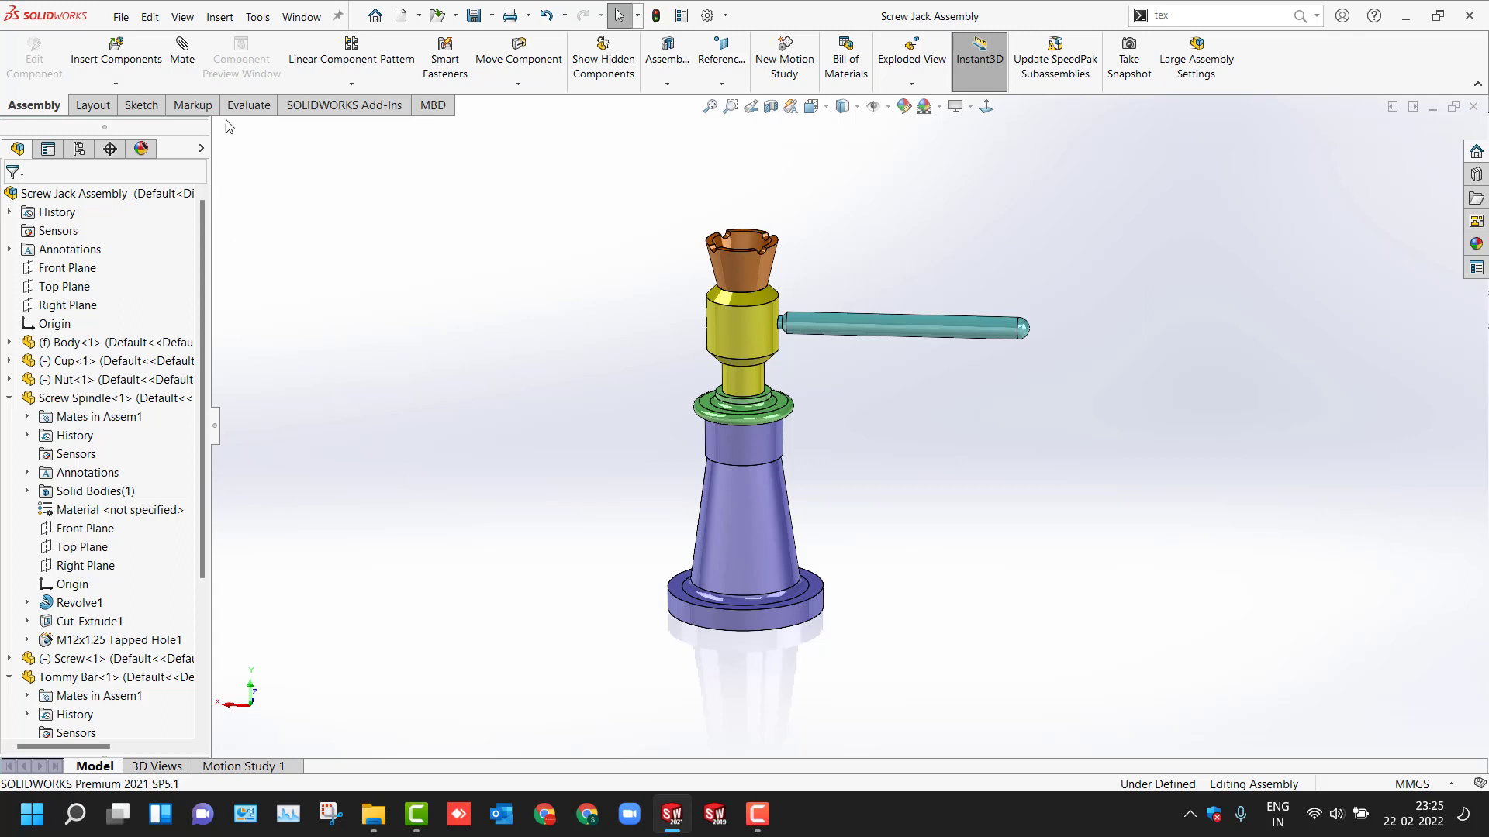
left_click(251, 766)
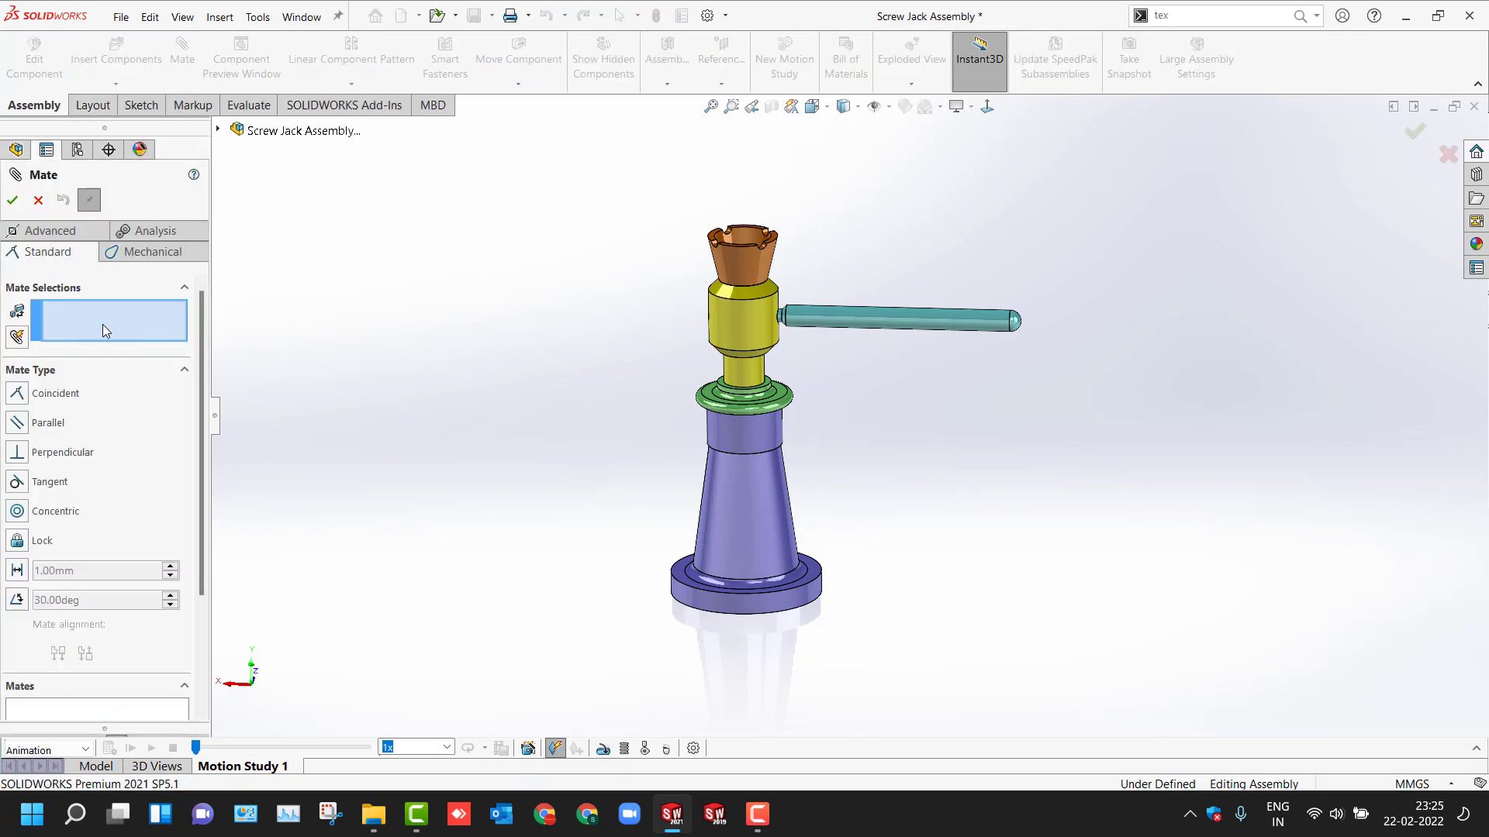
Step: Add a mechanical Screw mate between the Body and Screw Spindle faces at 1.00 mm distance per revolution, reversed
left_click(142, 257)
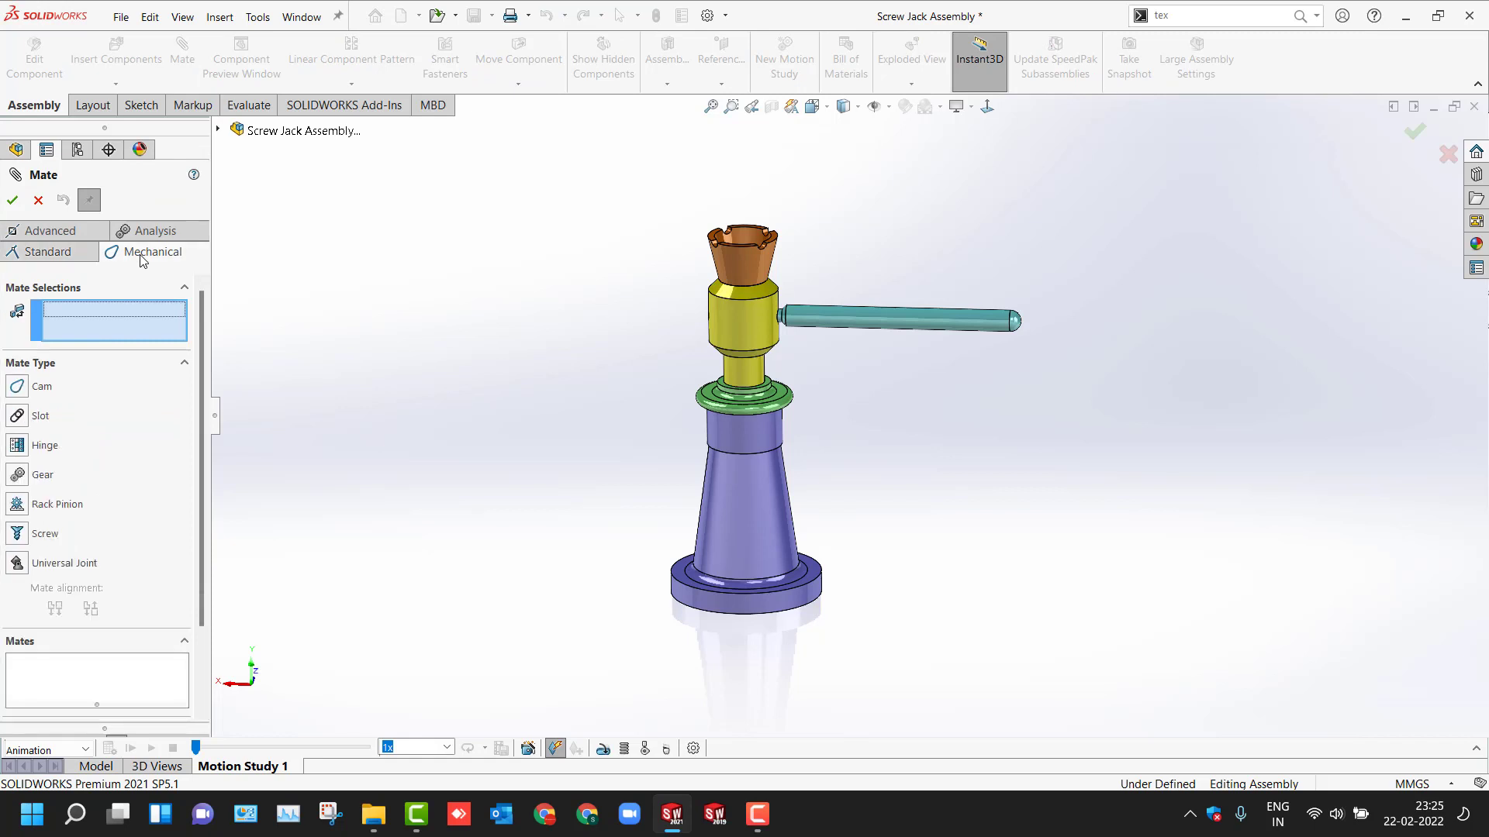
left_click(41, 532)
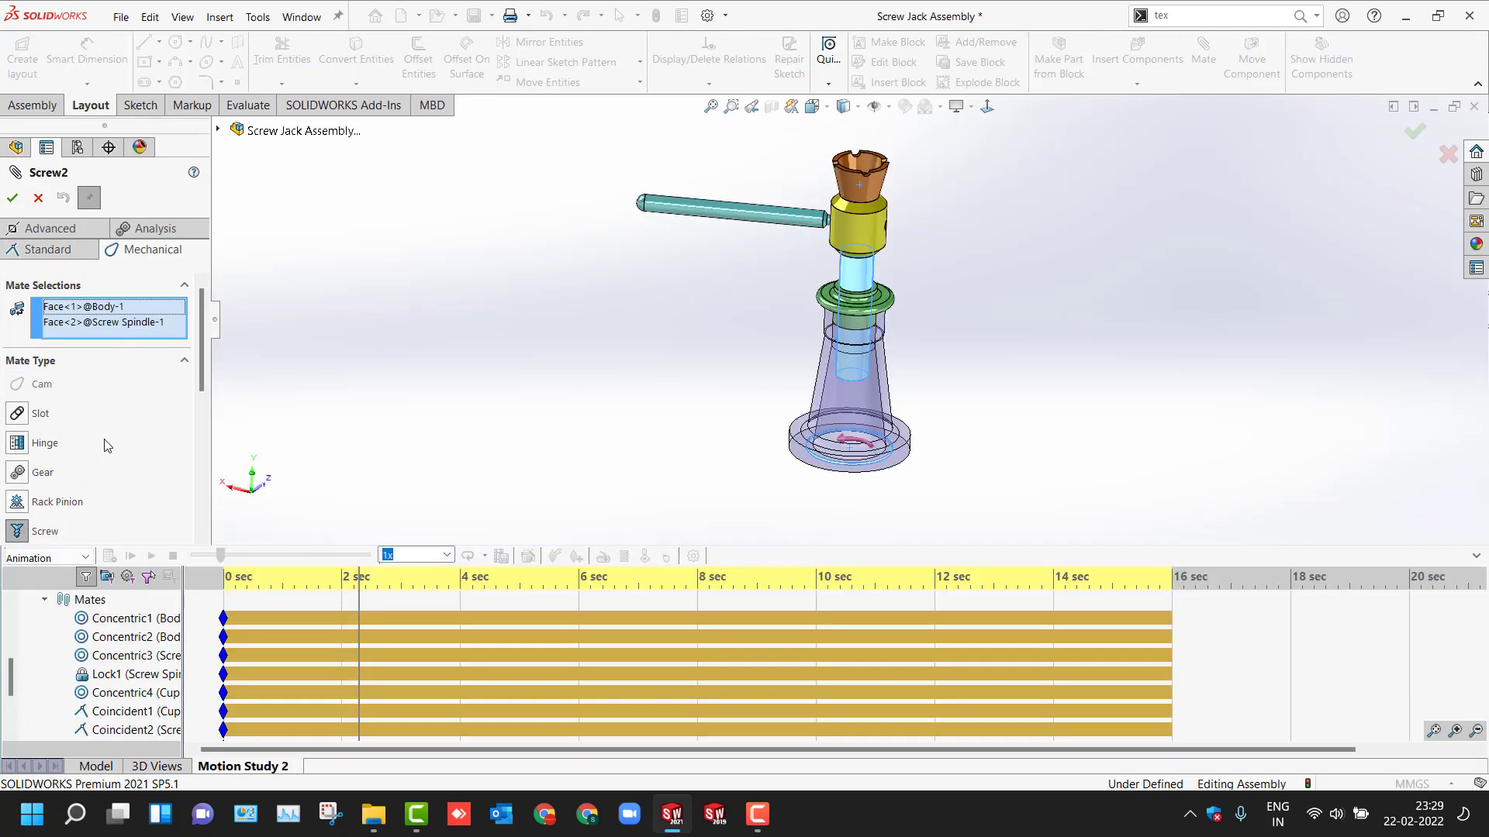
scroll(188, 410, "down", 5)
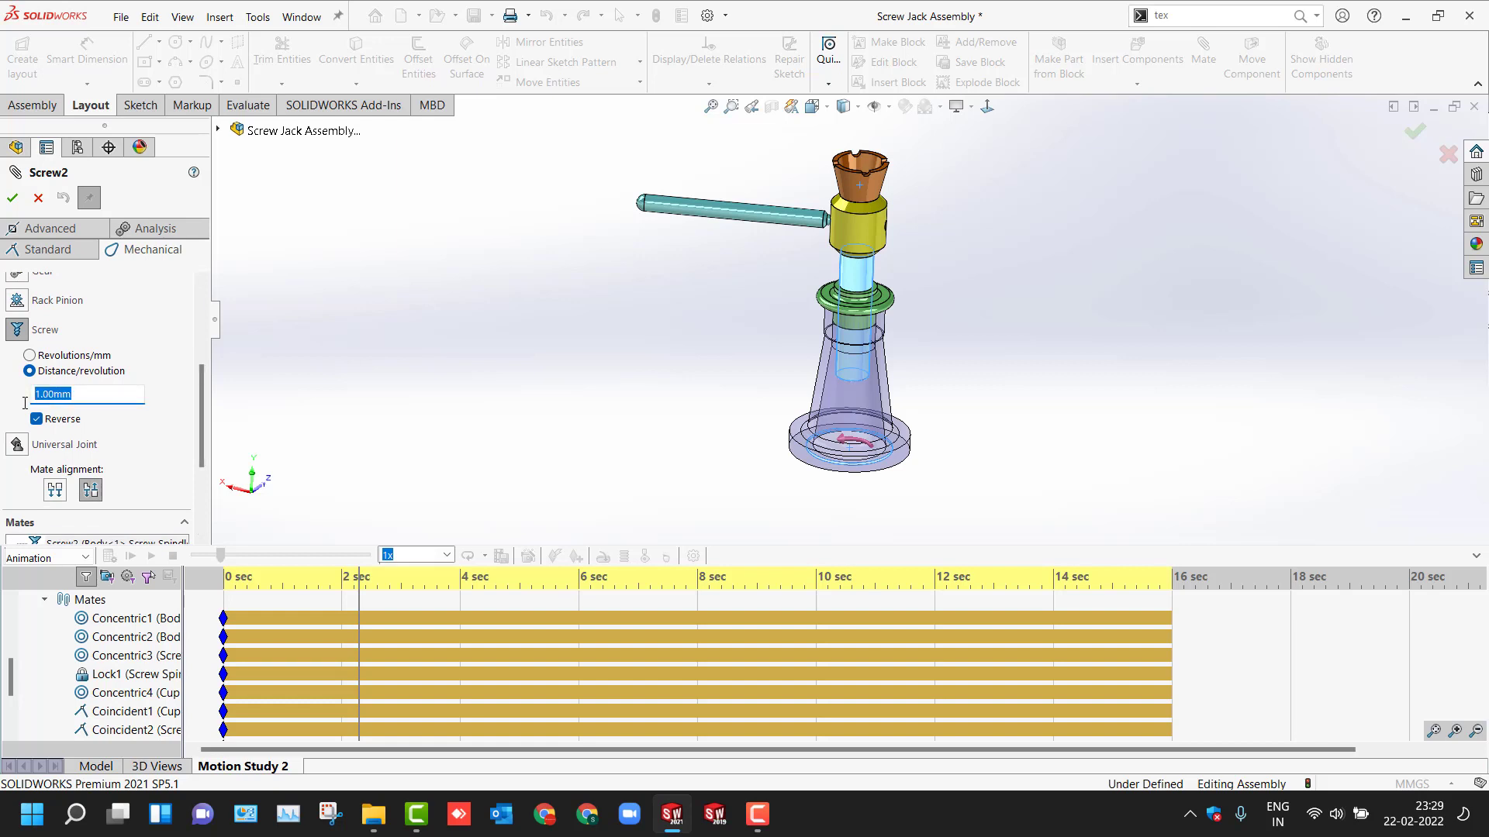
left_click(10, 198)
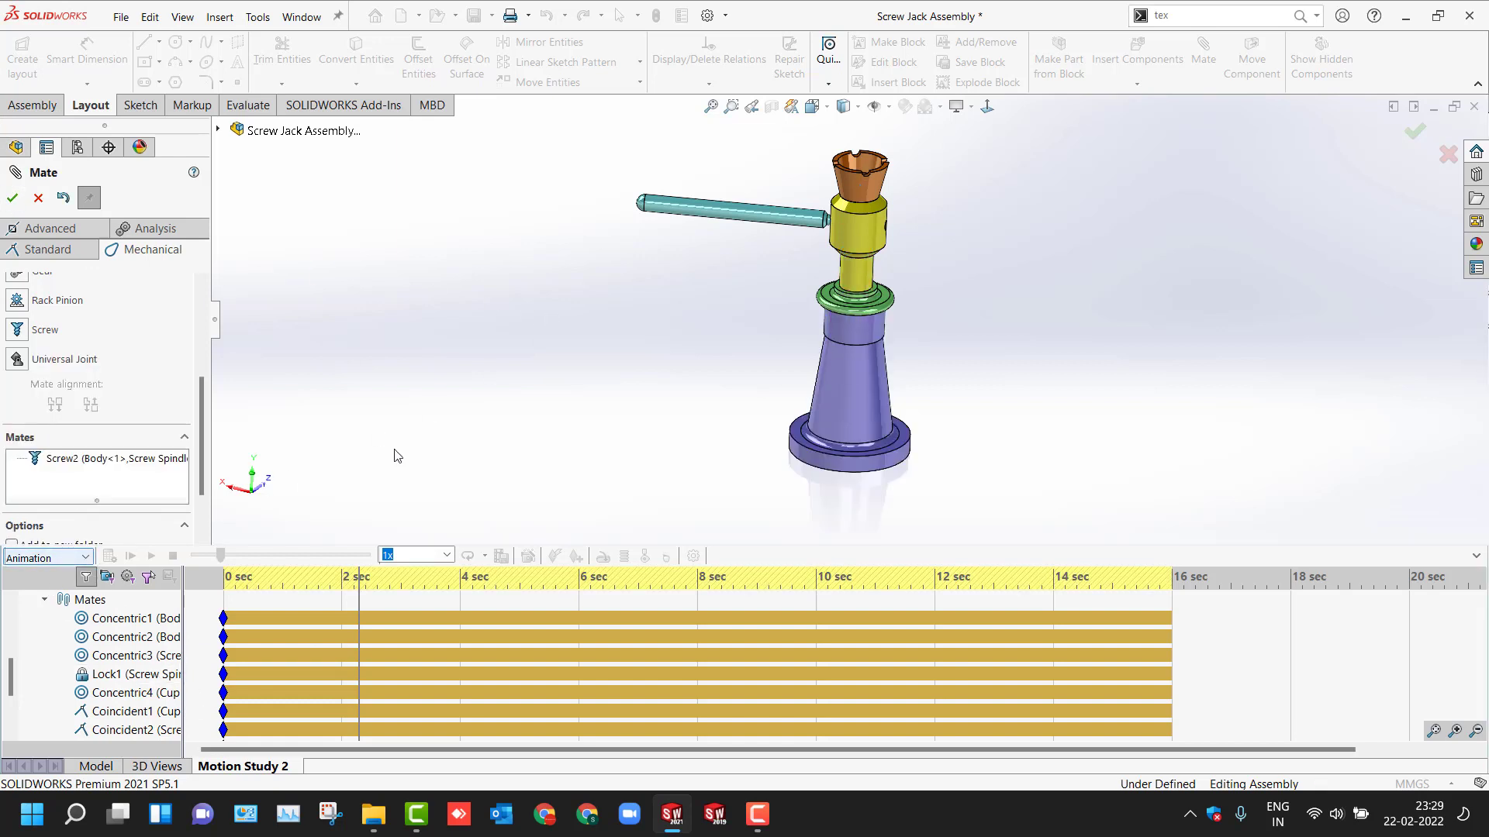
scroll(361, 450, "up", 3)
left_click(13, 198)
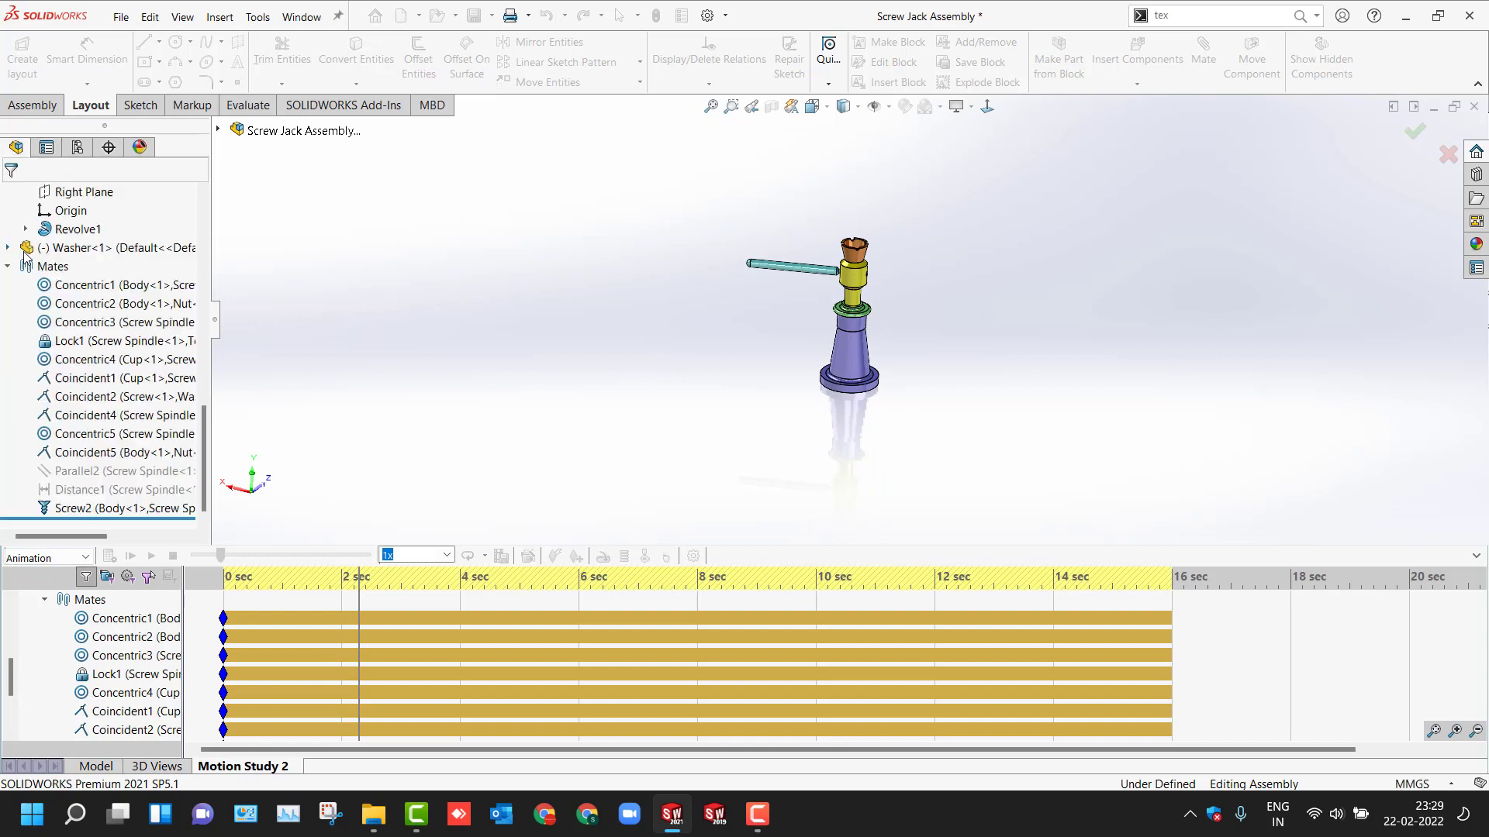
Step: Play the motion study, shorten its duration to 6 seconds and recalculate it
left_click(151, 556)
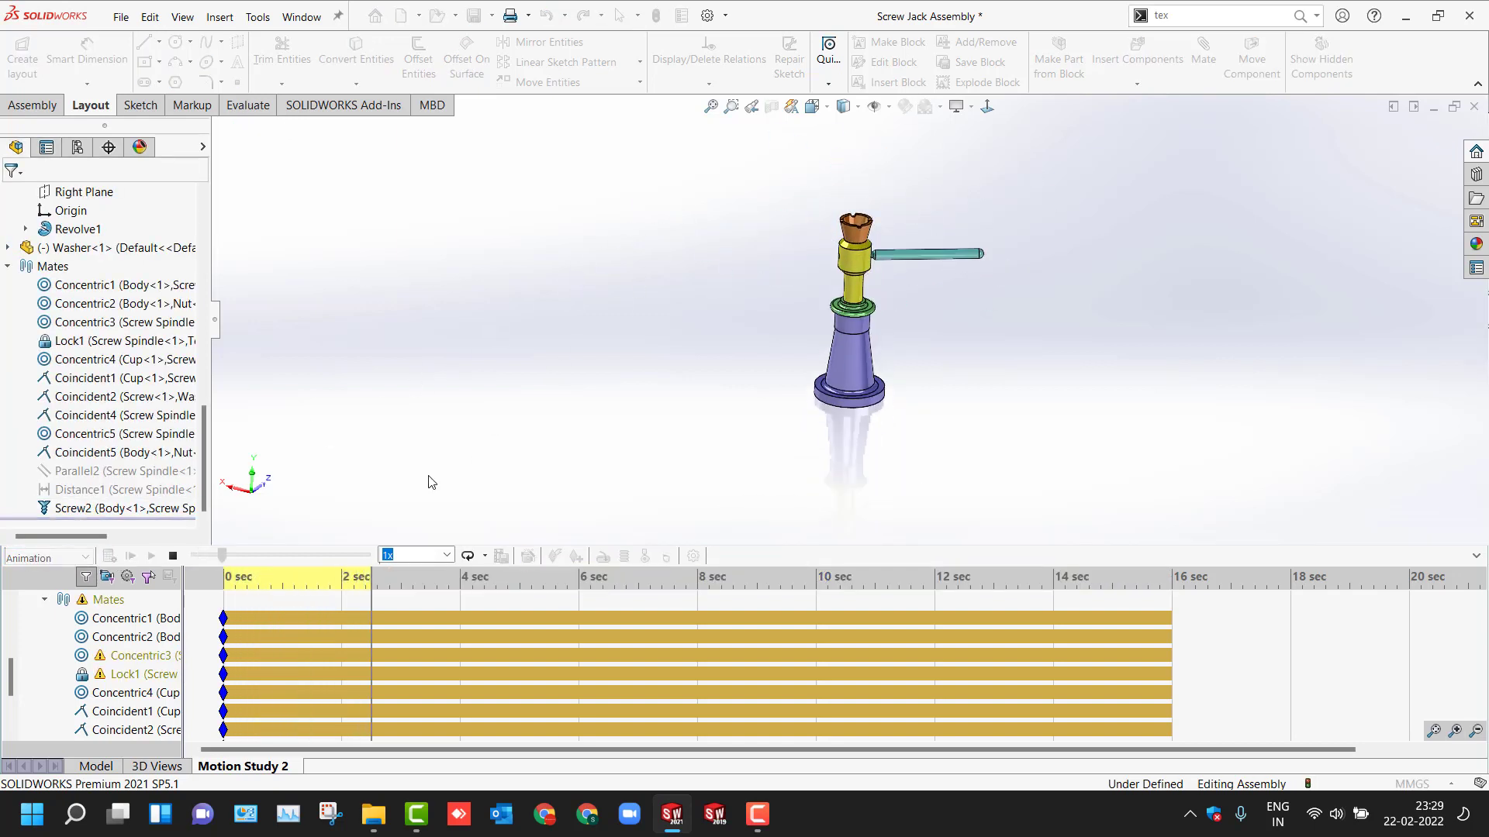
left_click(172, 556)
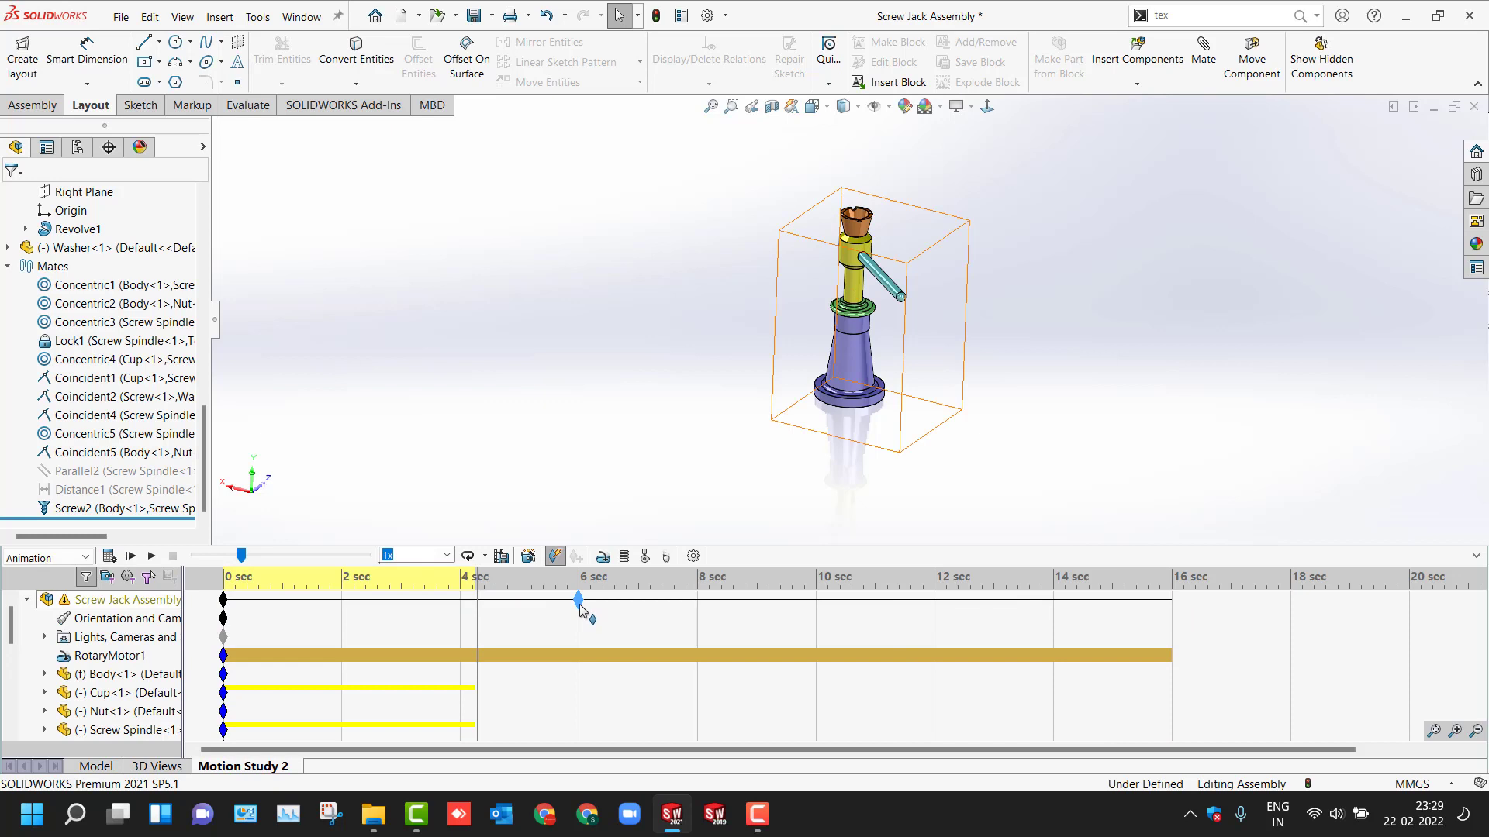
left_click_drag(580, 607, 578, 601)
left_click(109, 557)
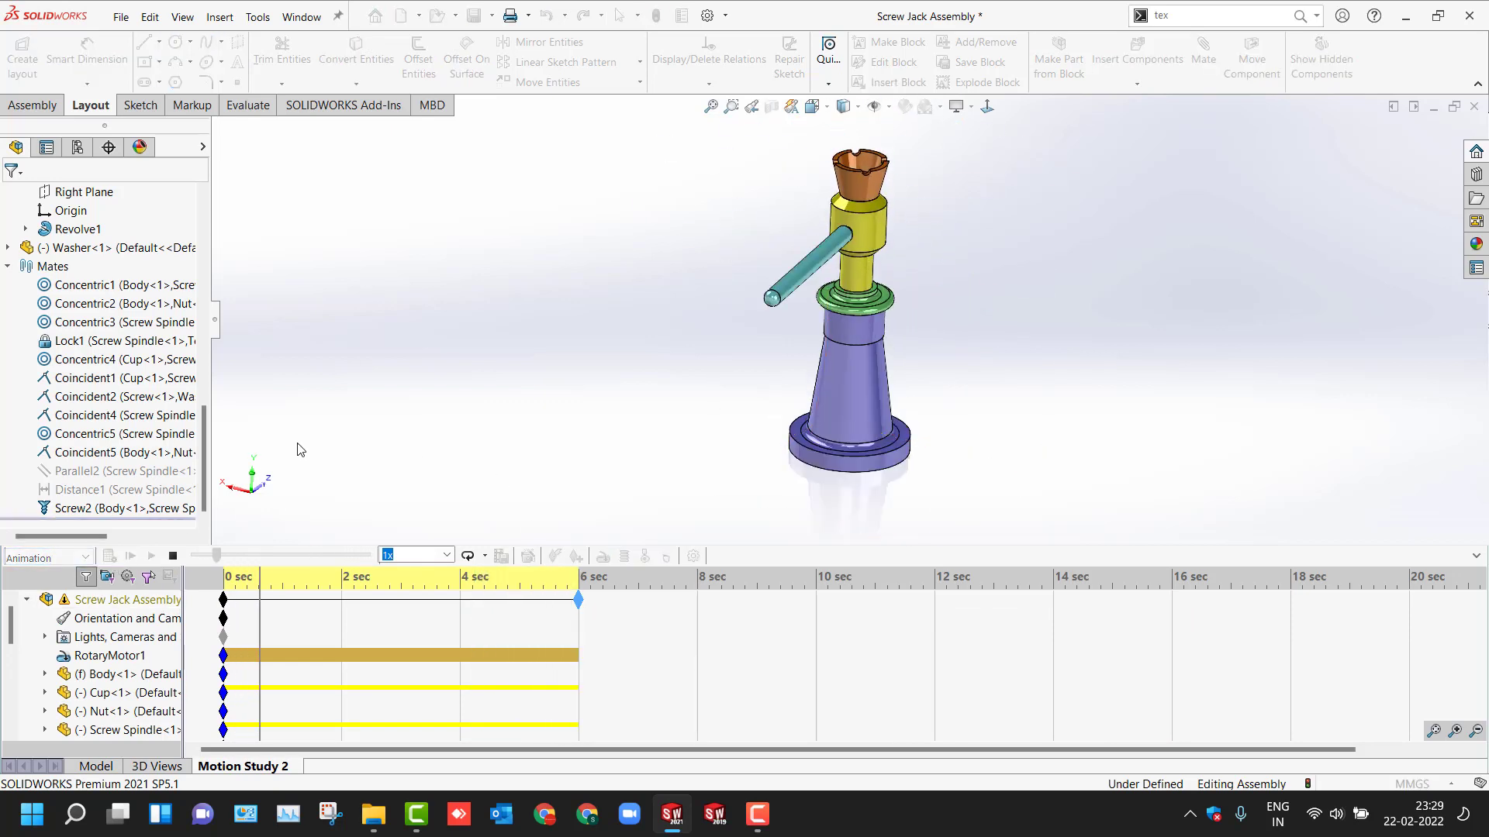
left_click(174, 557)
scroll(532, 388, "up", 2)
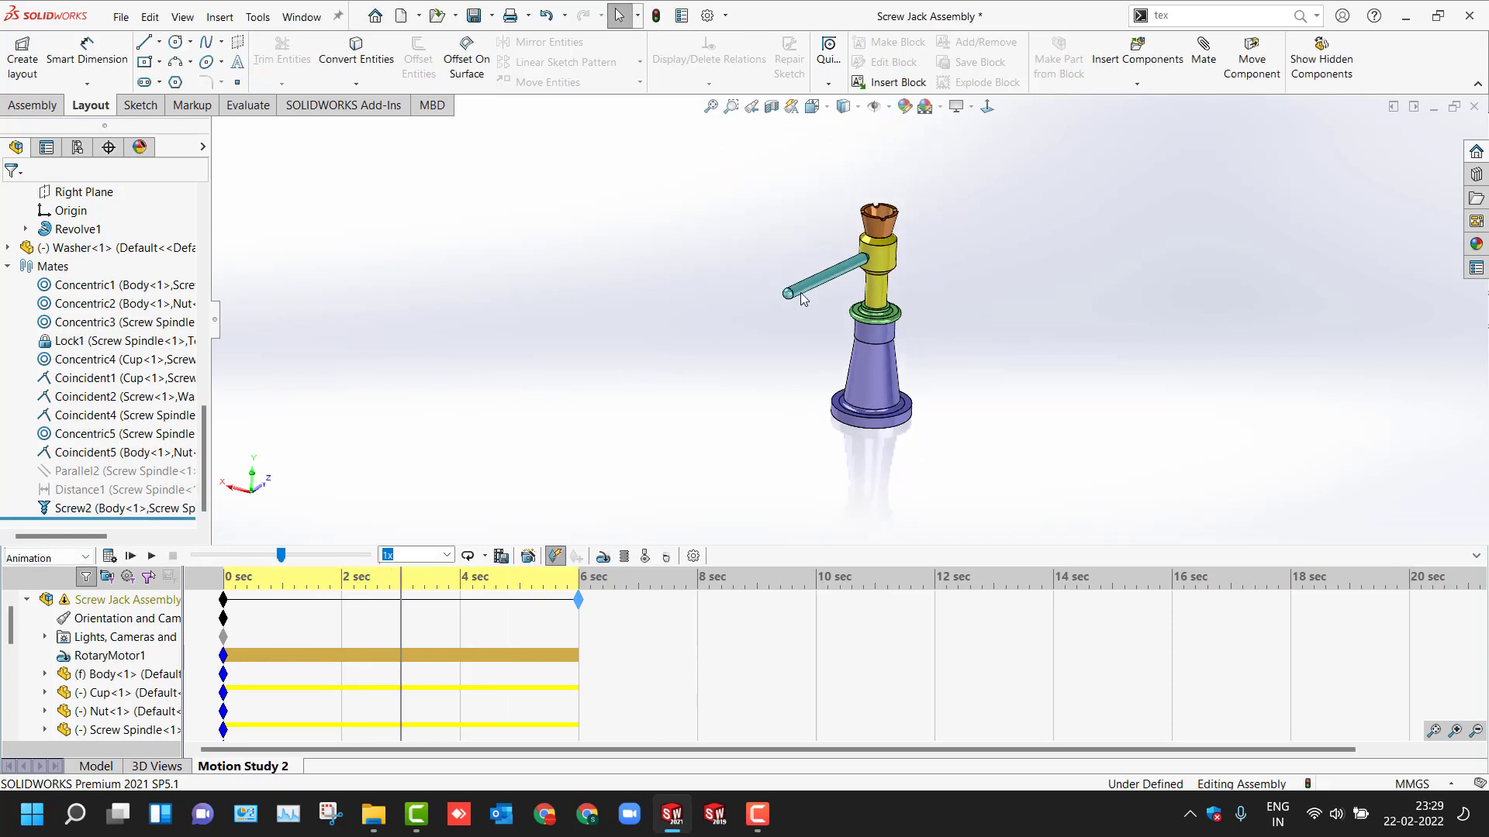
scroll(631, 344, "down", 2)
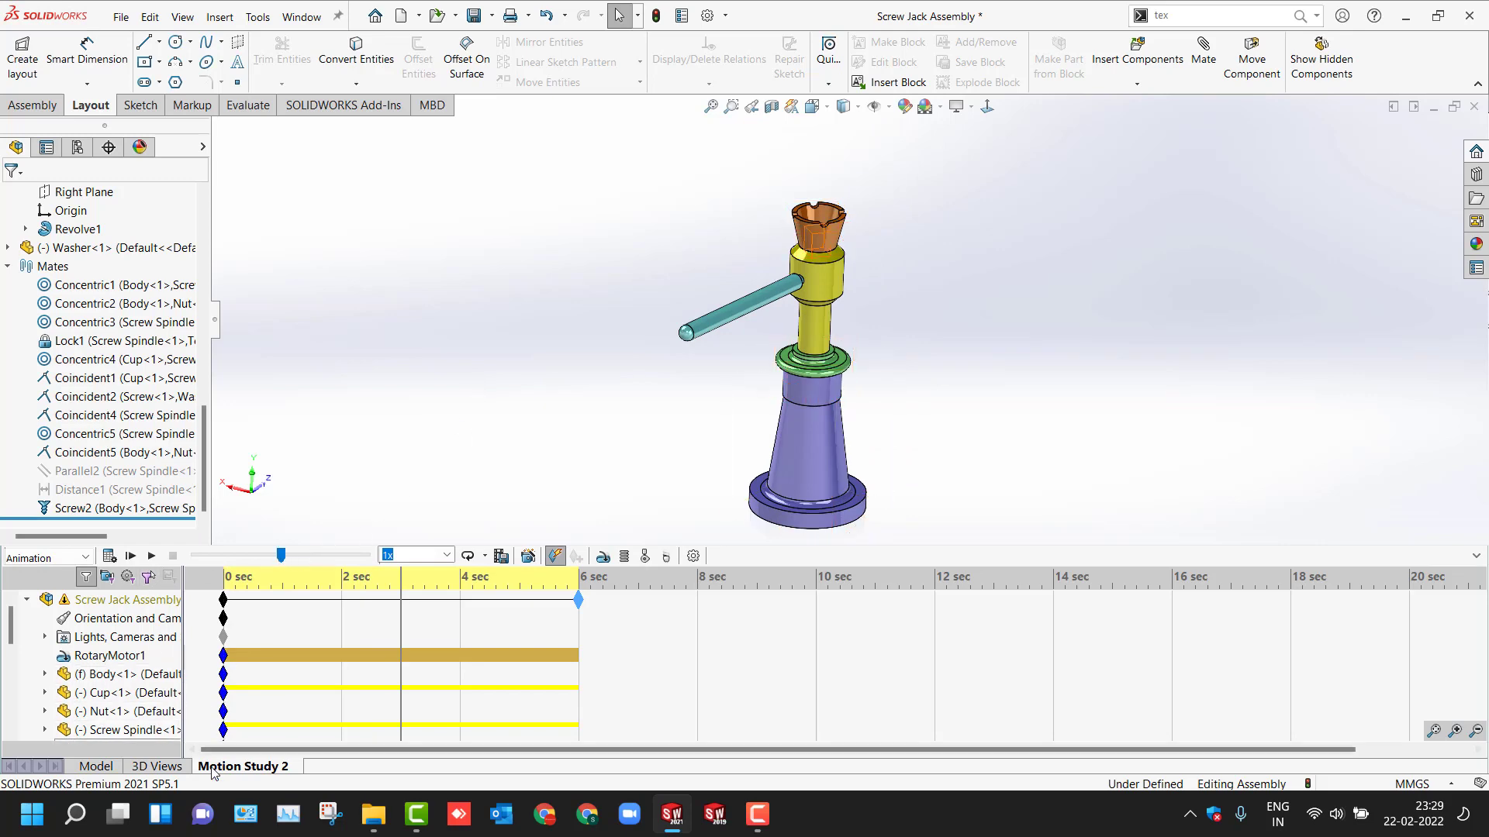
Step: Start an exploded view of the model and pull the Tommy Bar out about 251 mm along its Z axis
left_click(96, 766)
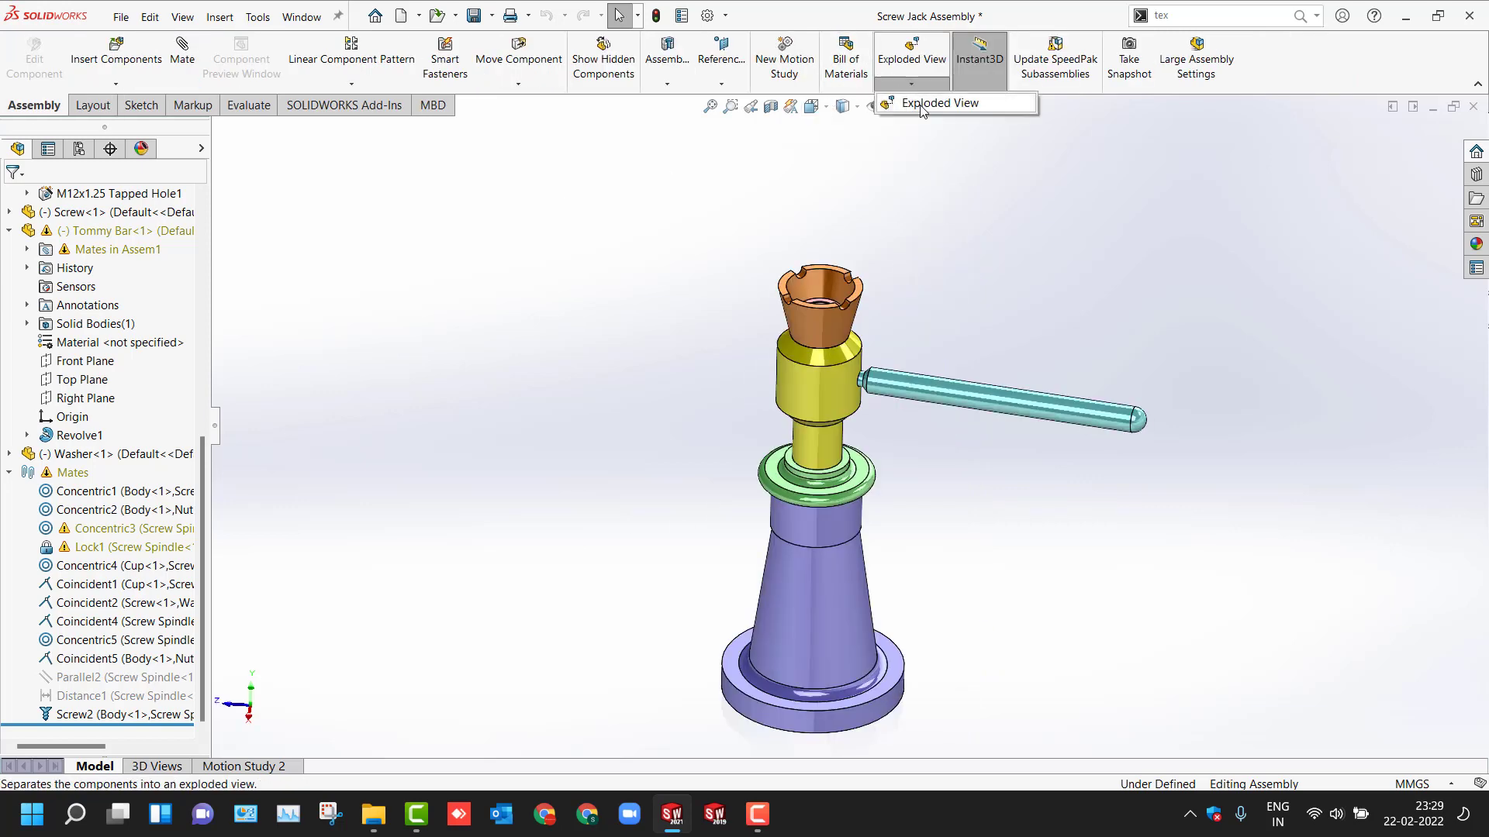
left_click(911, 54)
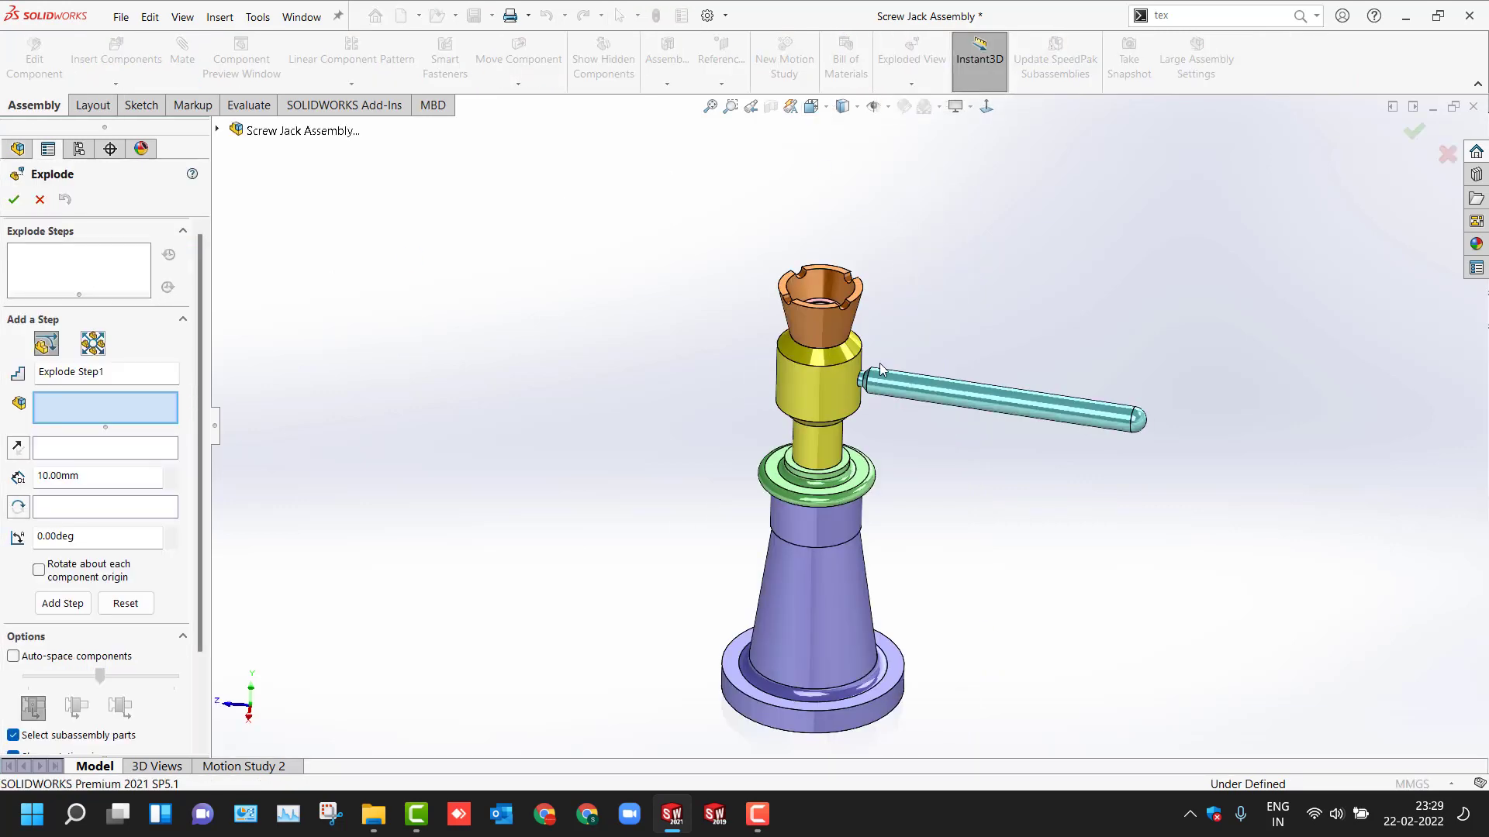
left_click(937, 405)
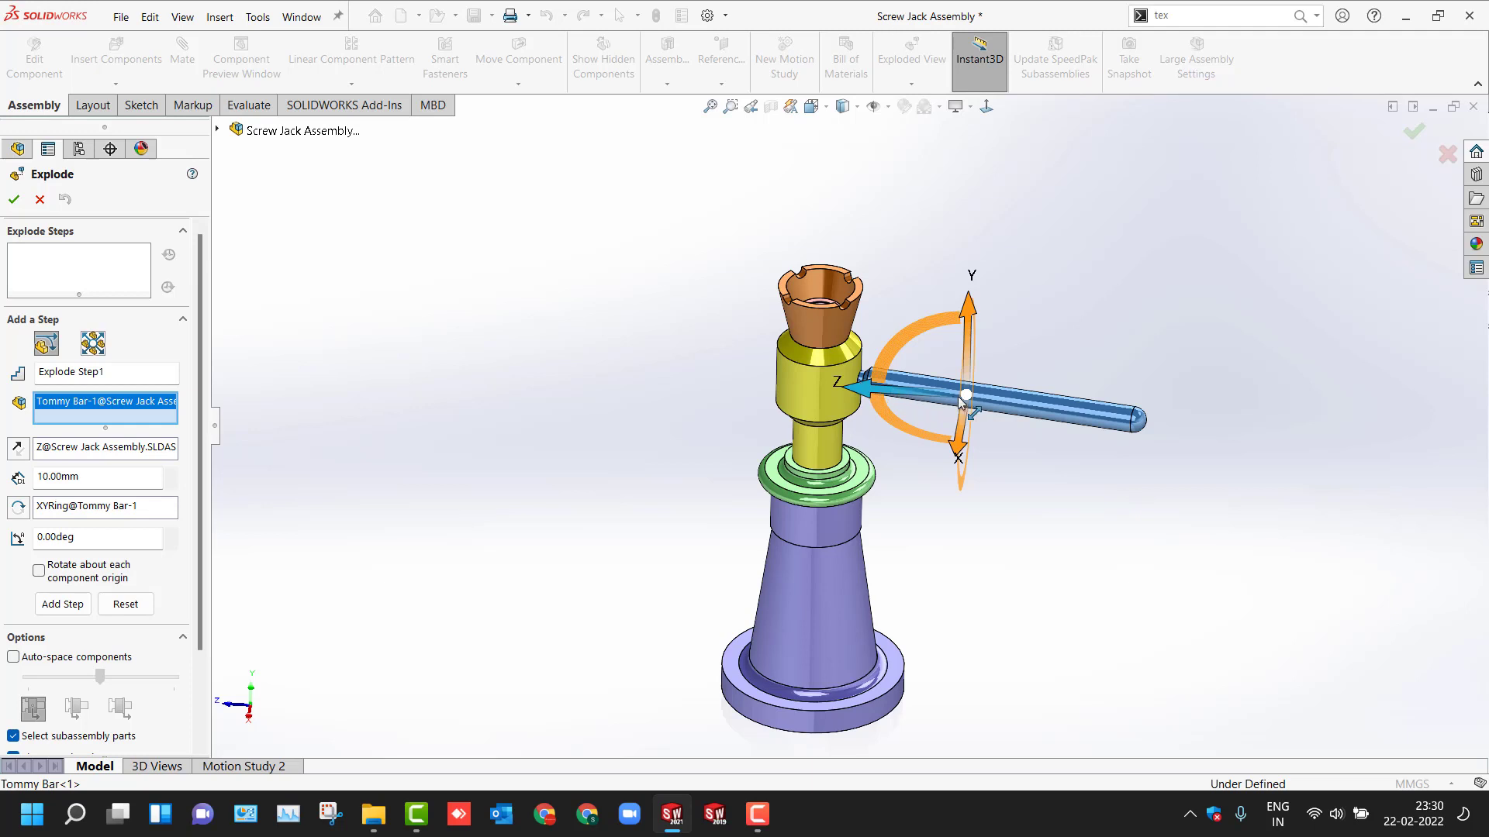
left_click(960, 398)
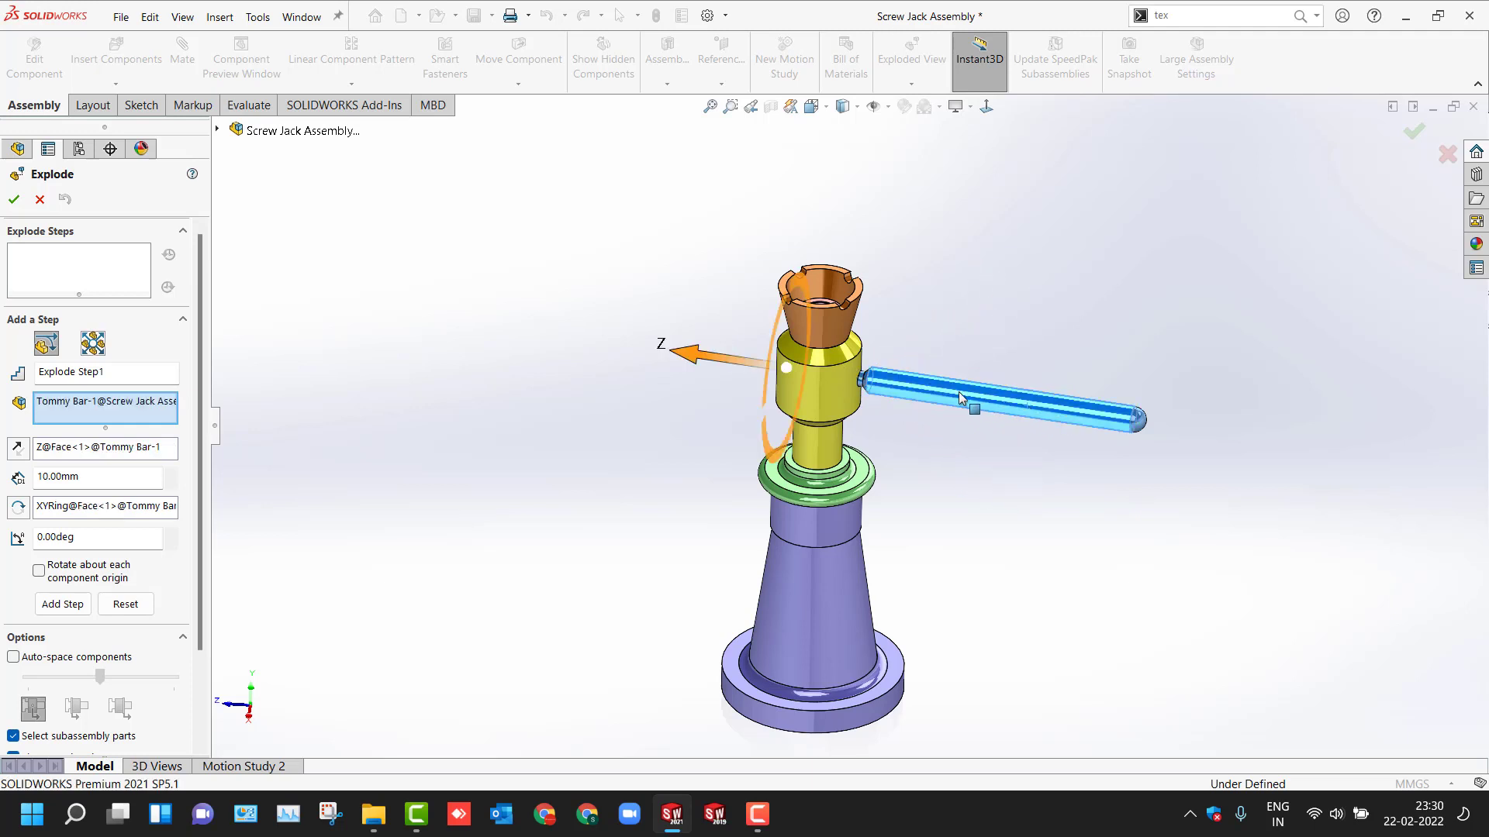
left_click_drag(696, 361, 1012, 434)
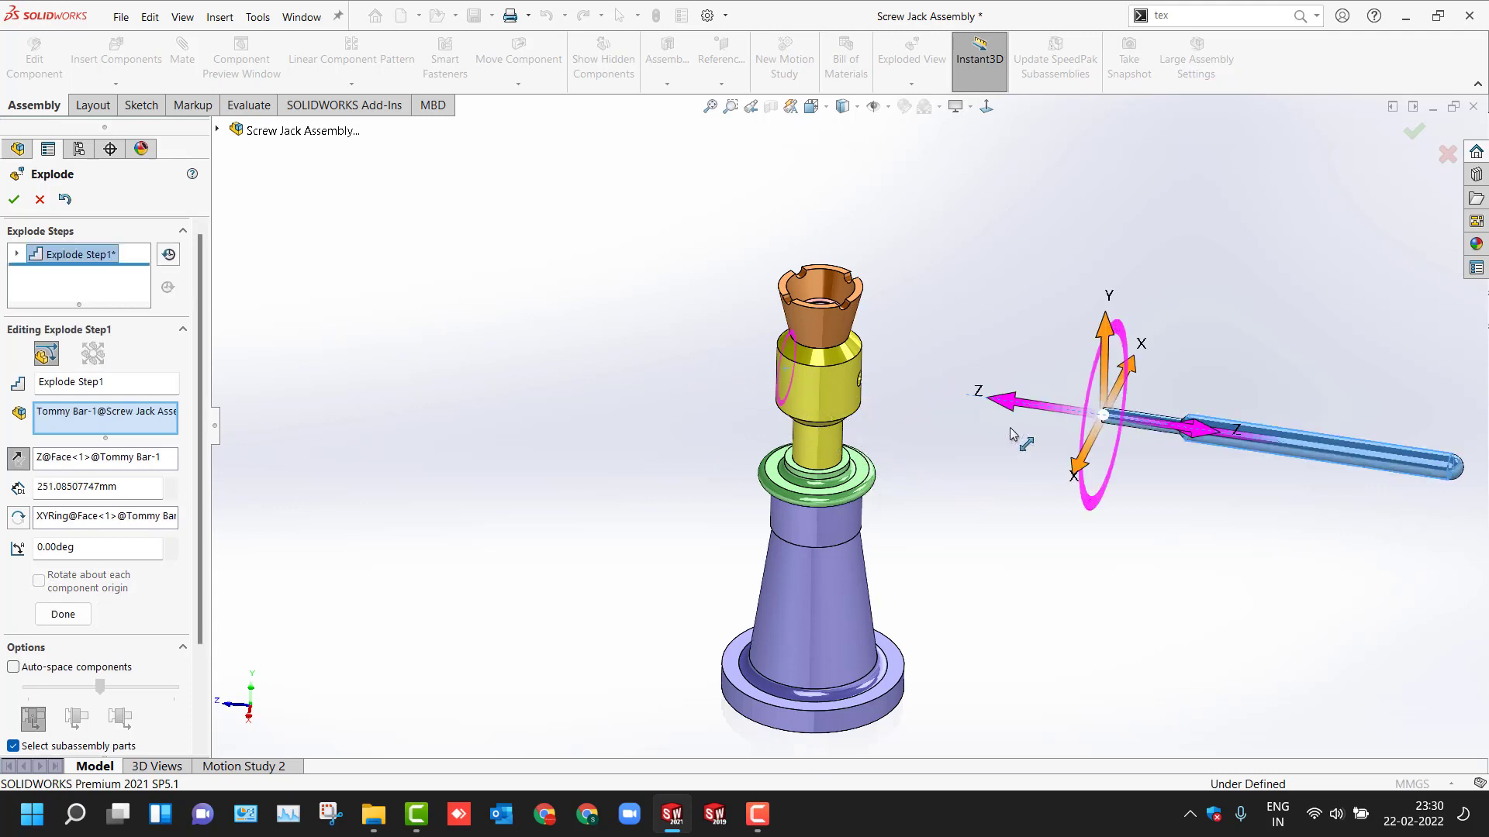
left_click(62, 614)
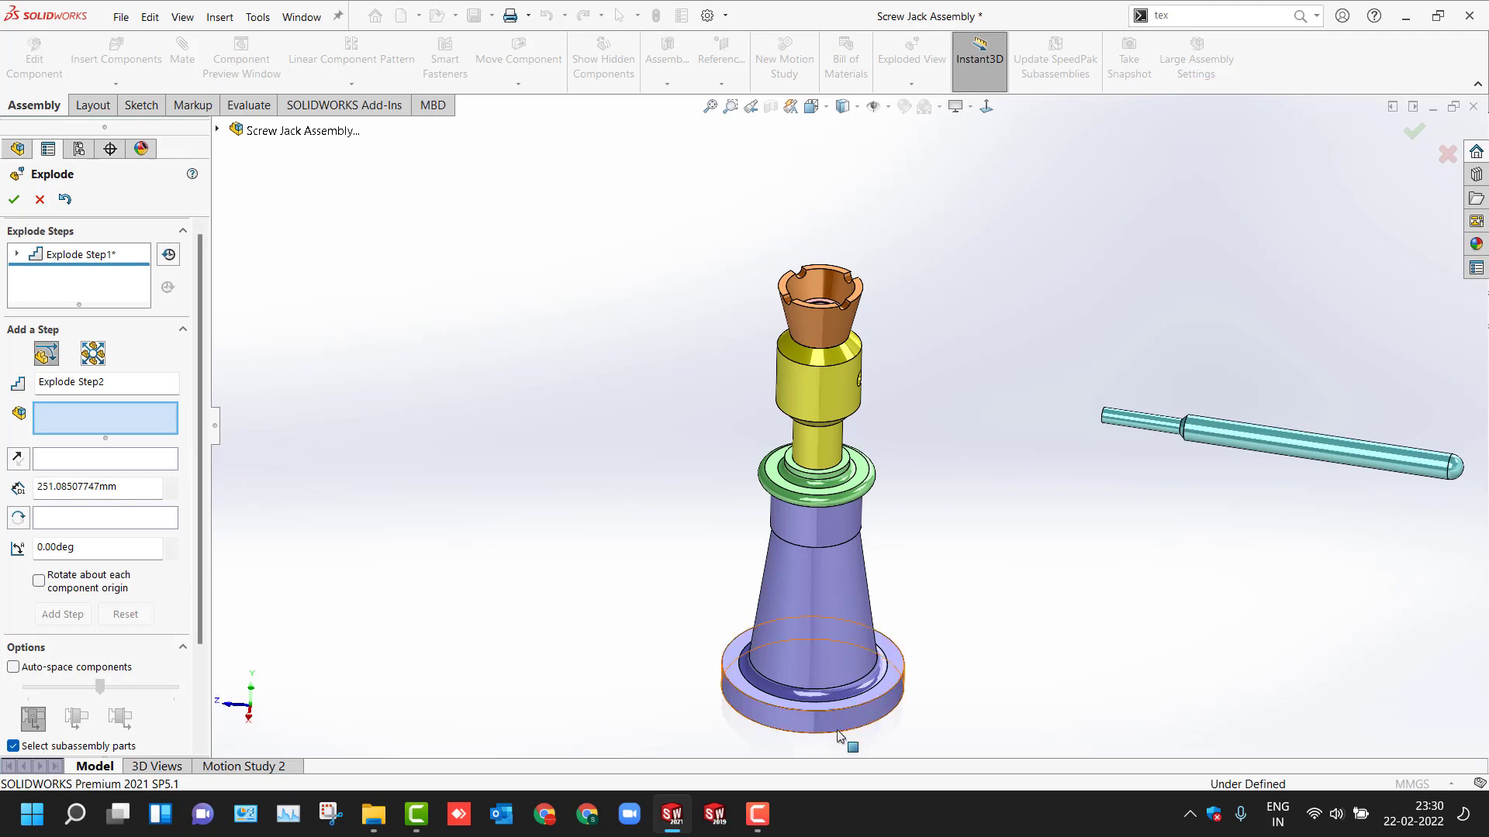
Step: Explode the Body, Nut, Screw Spindle, Cup, Washer and Screw upward along Y as one auto-spaced chain
left_click(805, 621)
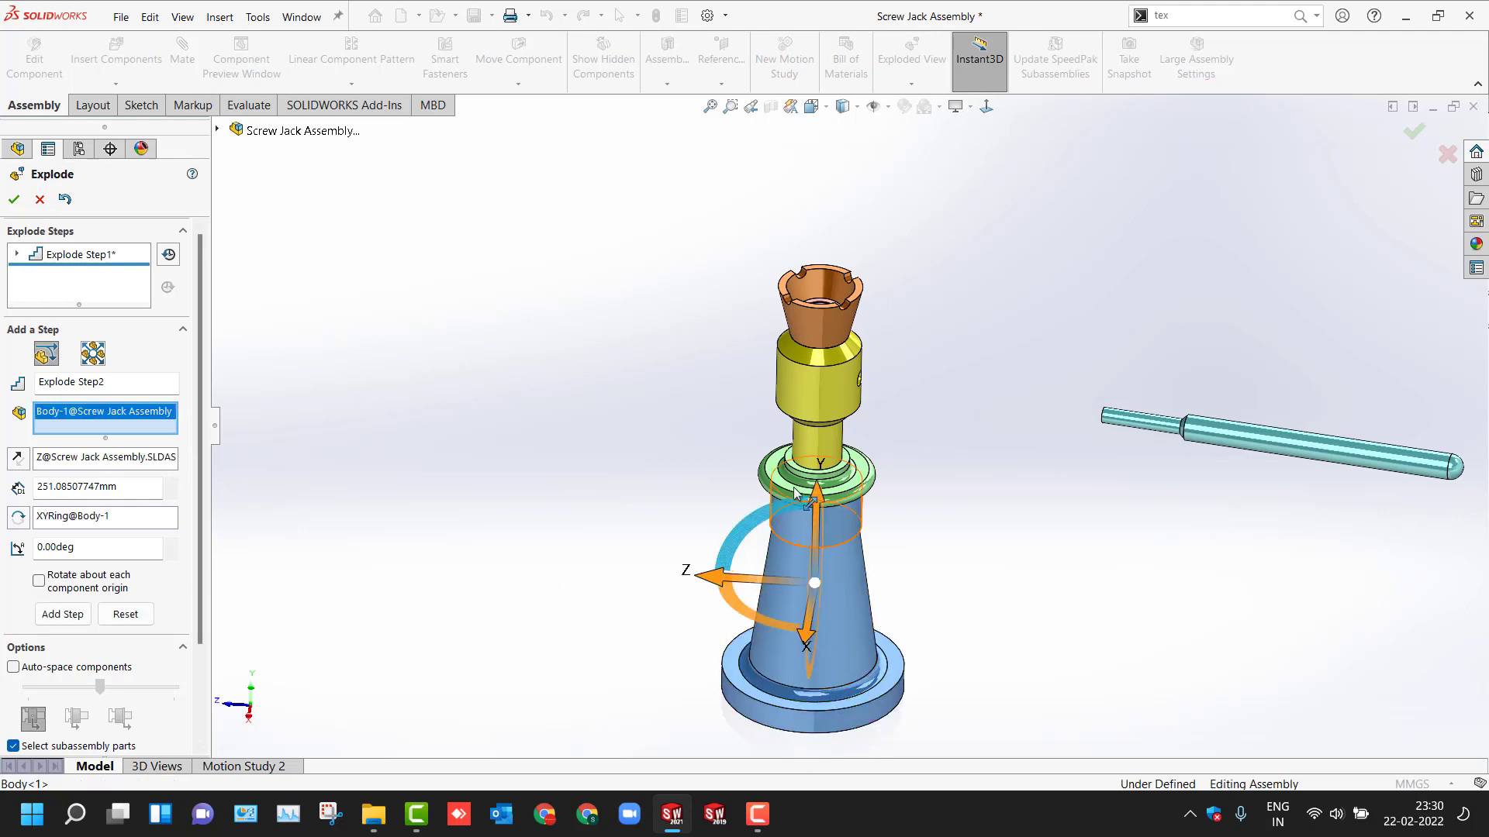
left_click(833, 475)
left_click(806, 433)
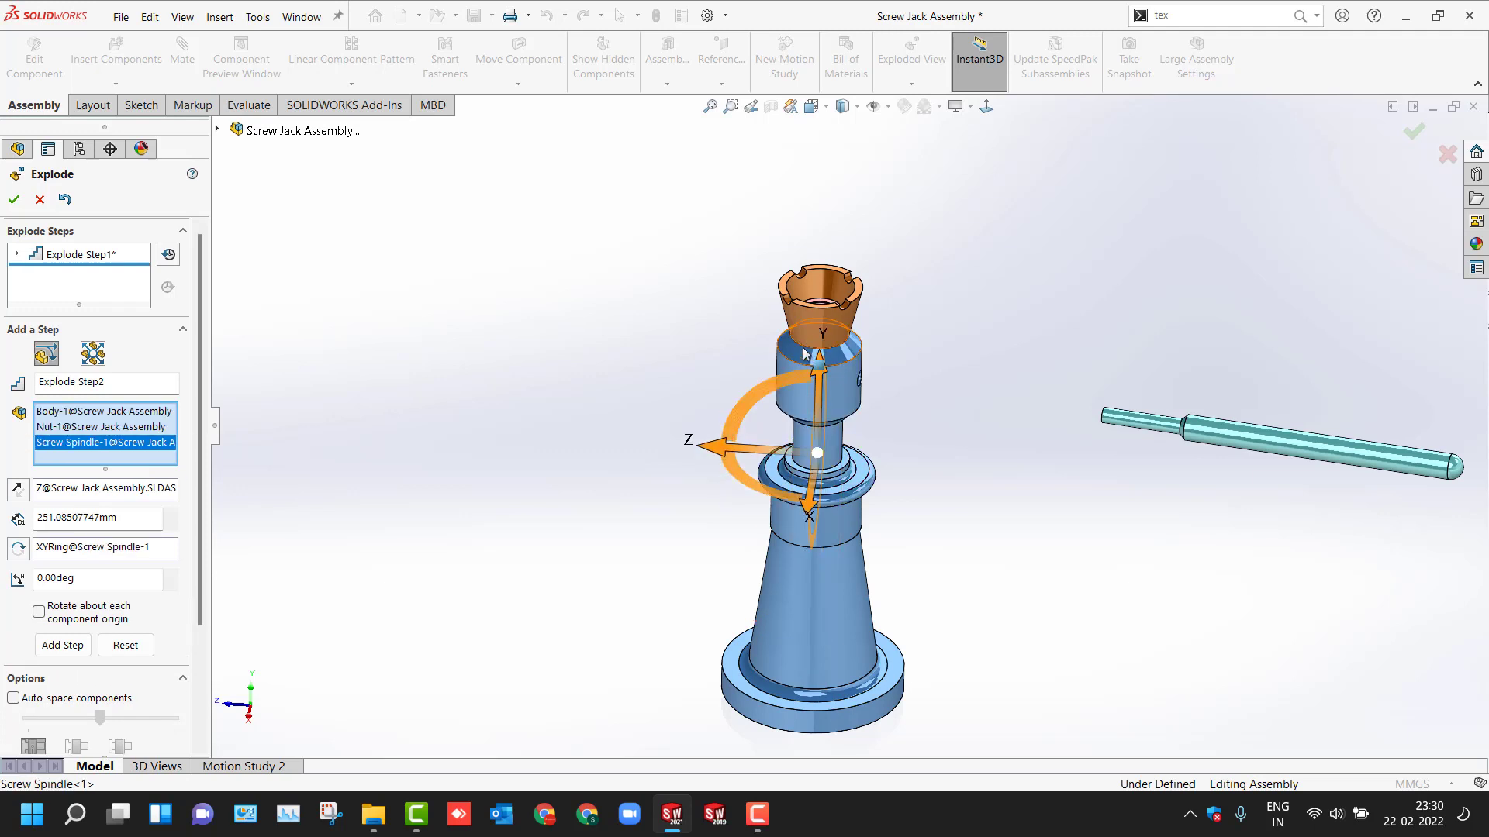
left_click(821, 290)
scroll(820, 291, "down", 3)
middle_click_drag(849, 345, 852, 374)
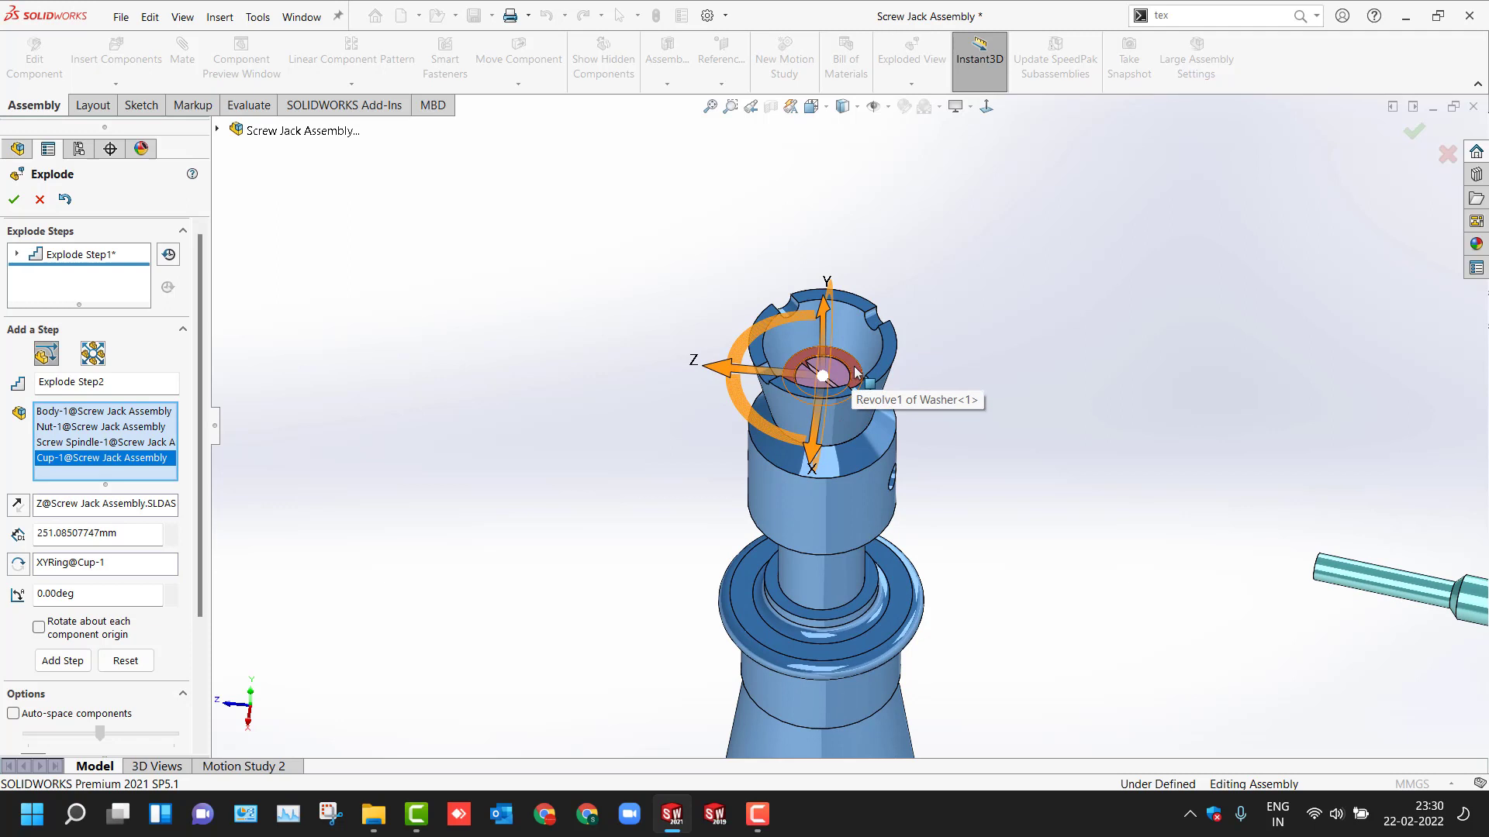
left_click(855, 372)
left_click(840, 378)
left_click_drag(198, 515, 203, 654)
scroll(447, 623, "up", 5)
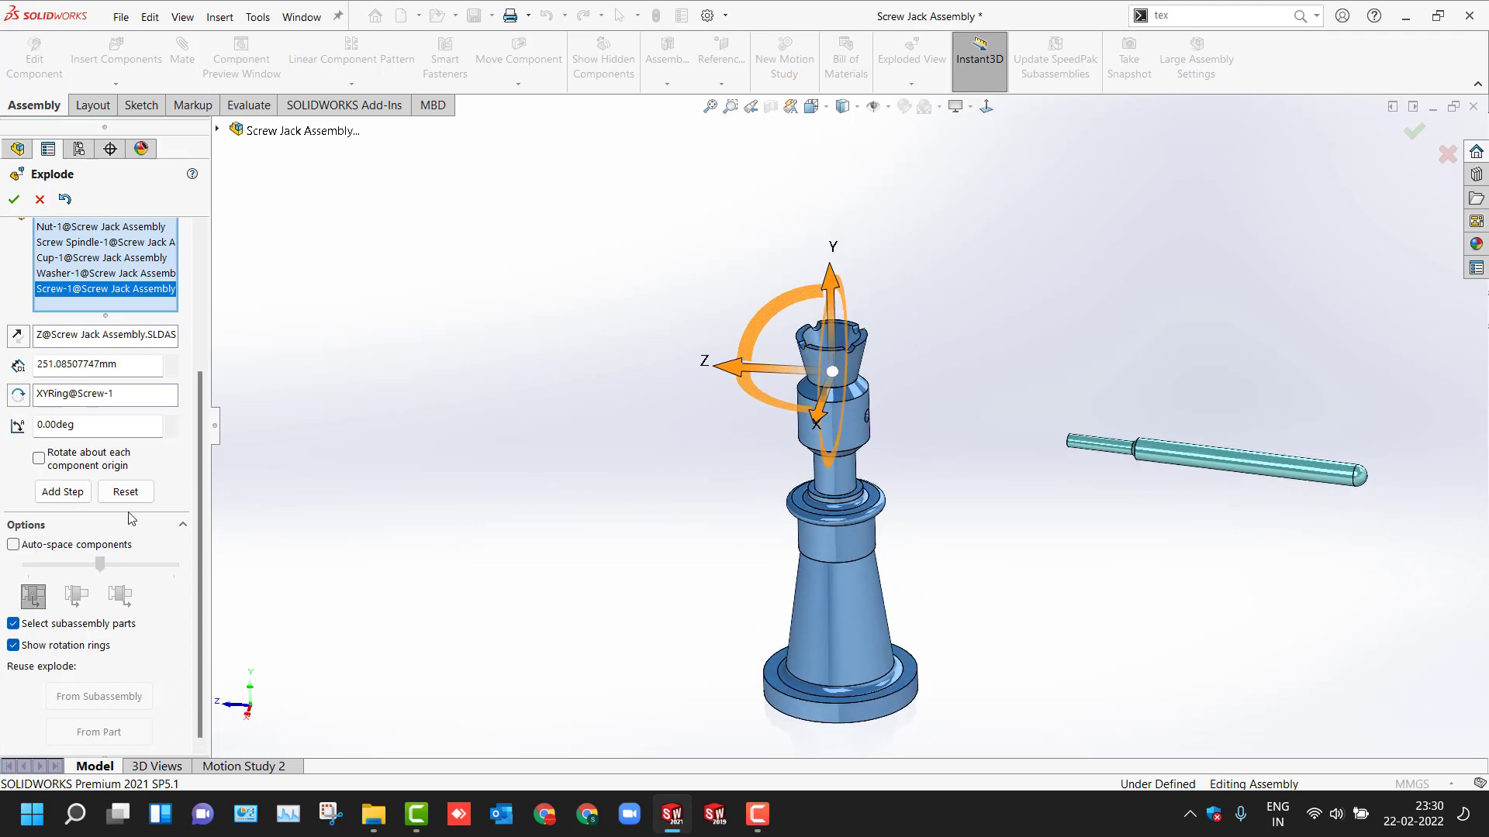
left_click(13, 544)
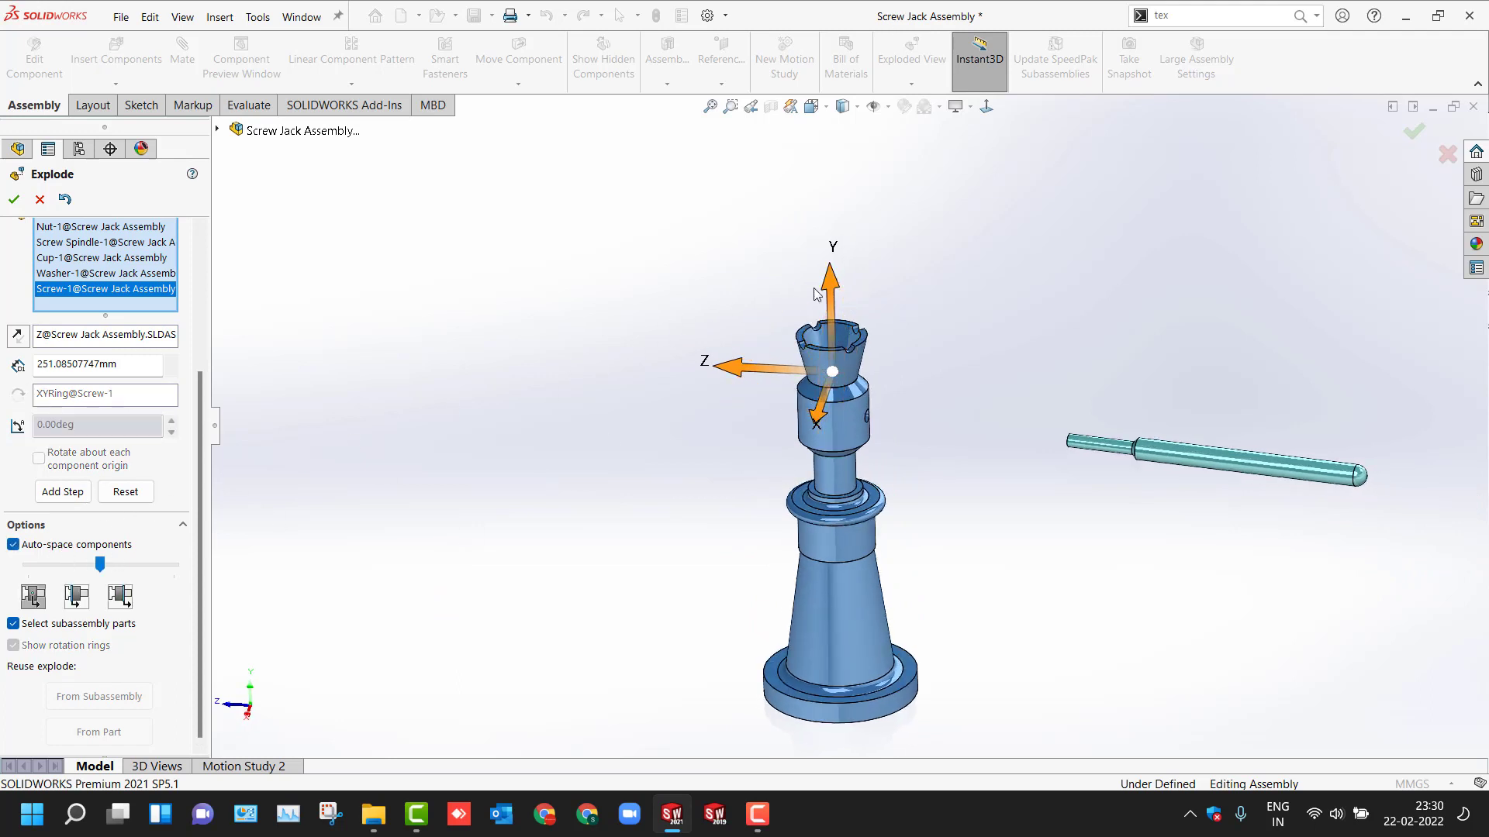
left_click_drag(831, 286, 808, 173)
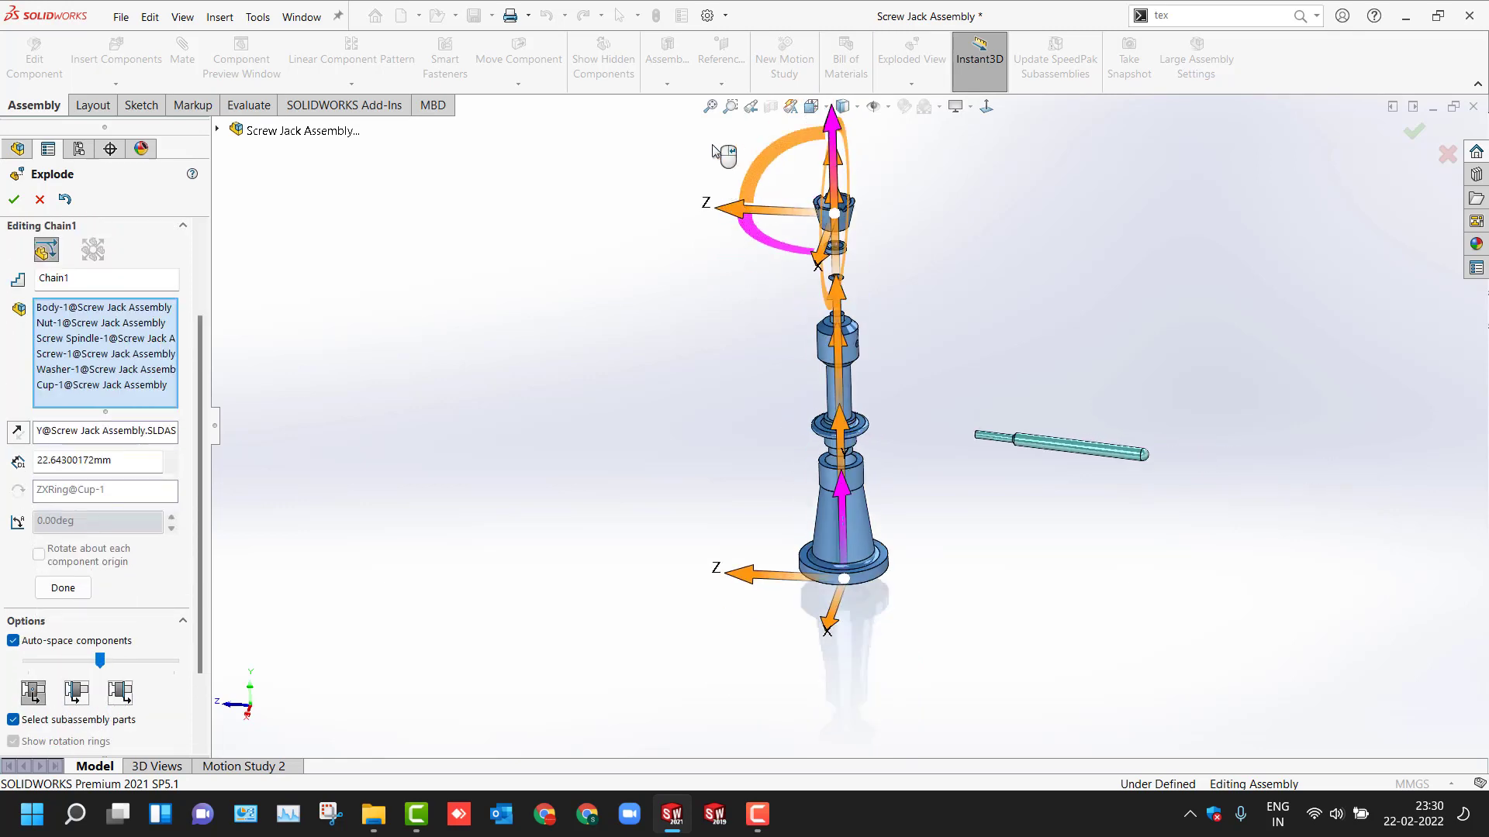
Step: Finish the exploded view and collapse the Screw Jack Assembly back to its assembled state
scroll(714, 149, "down", 2)
left_click(14, 200)
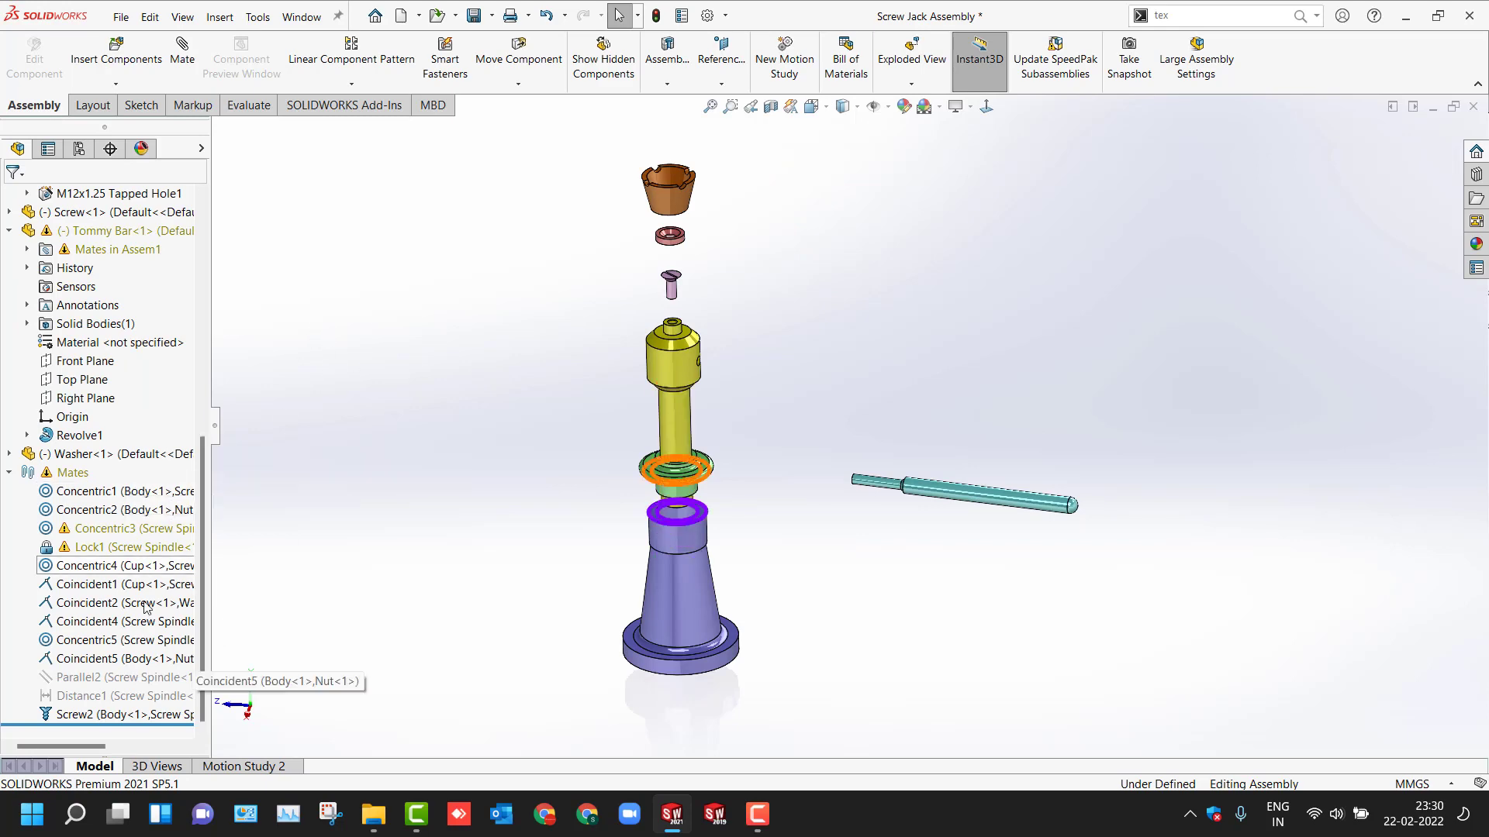
scroll(101, 388, "up", 8)
right_click(45, 194)
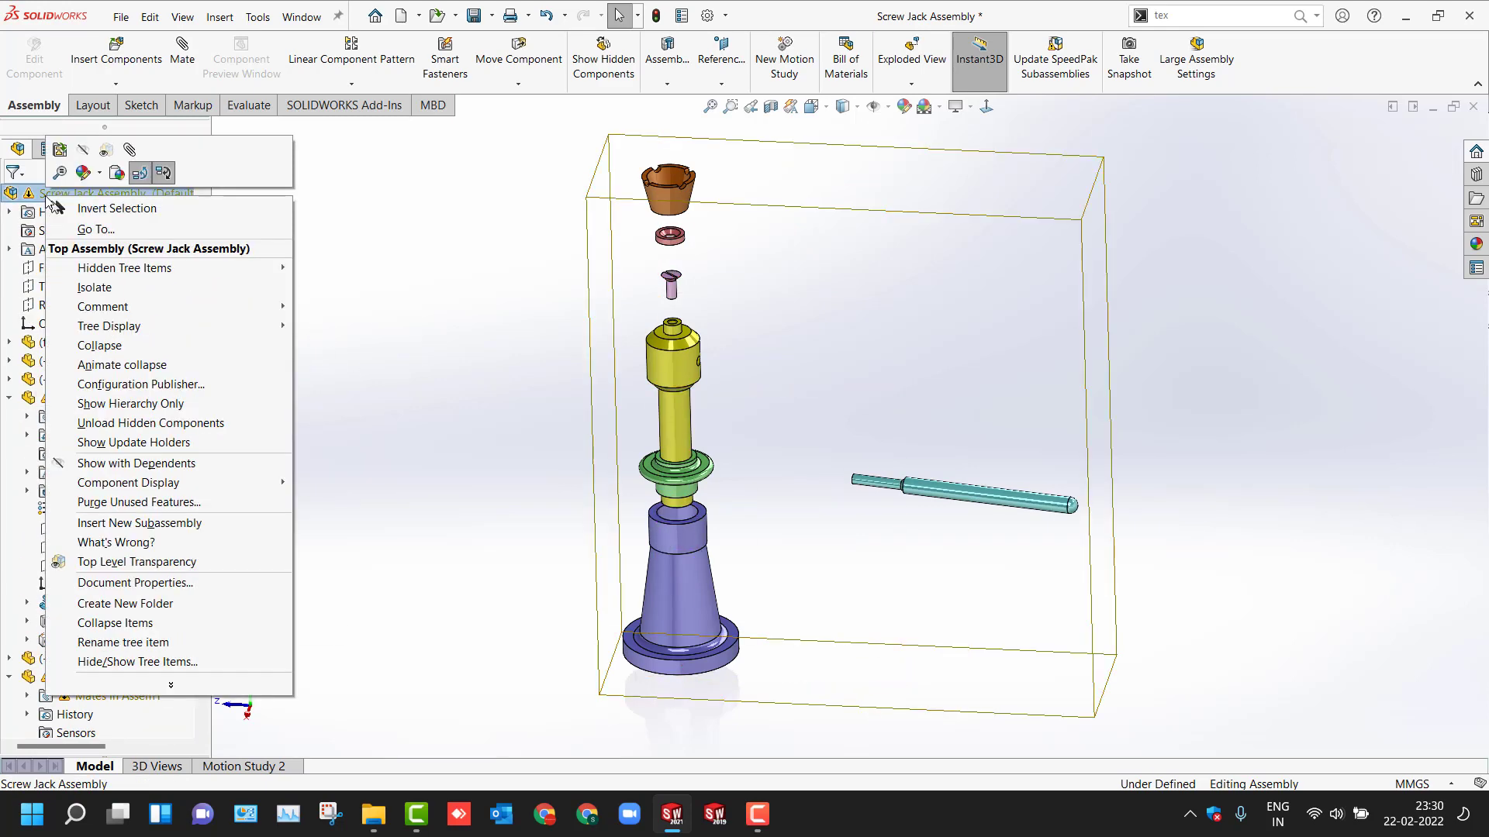
left_click(100, 346)
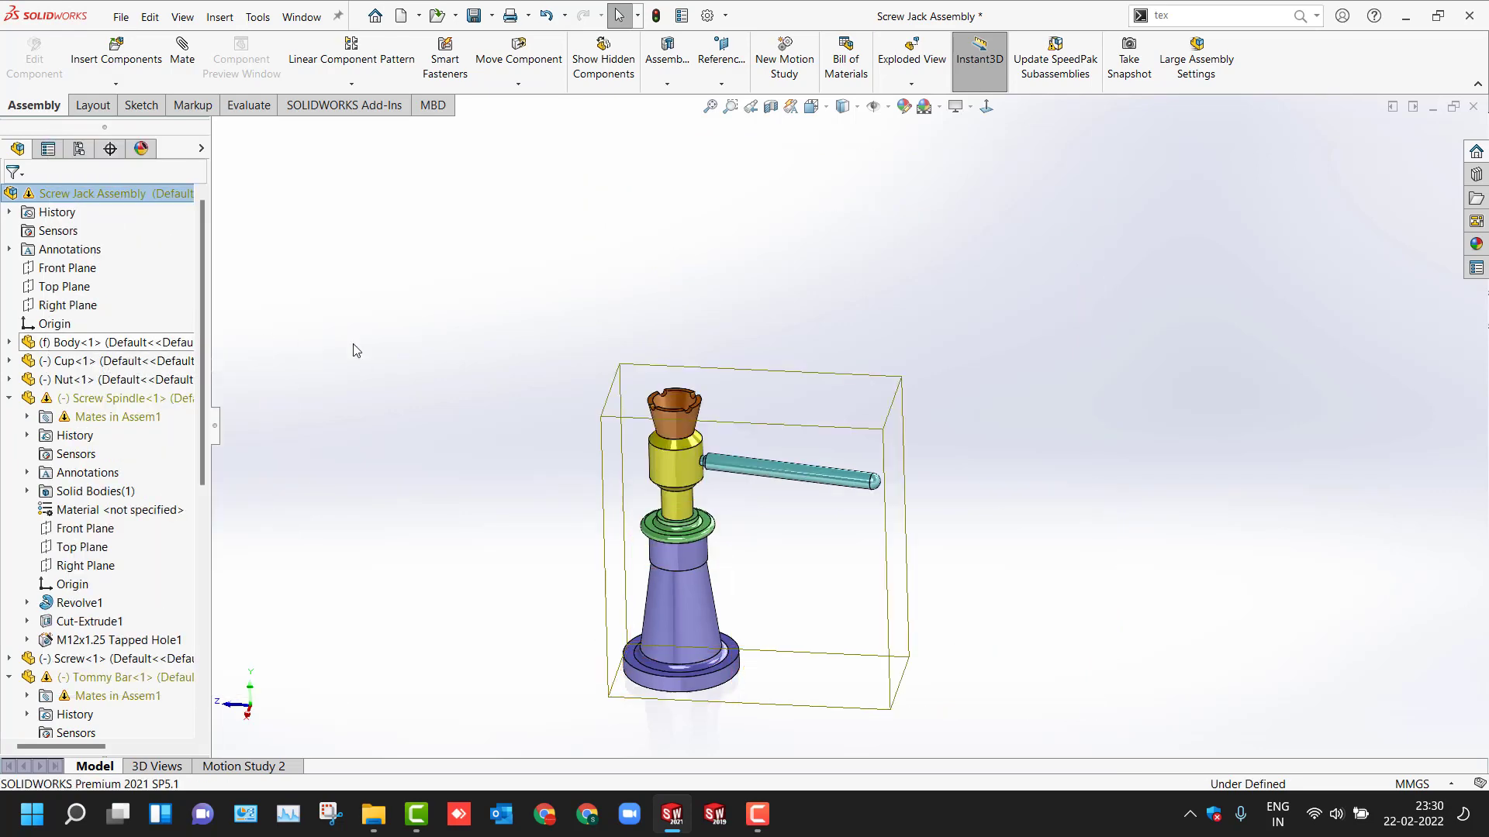
Step: Animate the explosion of the Screw Jack Assembly with reciprocating playback at slow speed, and close the animation controls
right_click(46, 199)
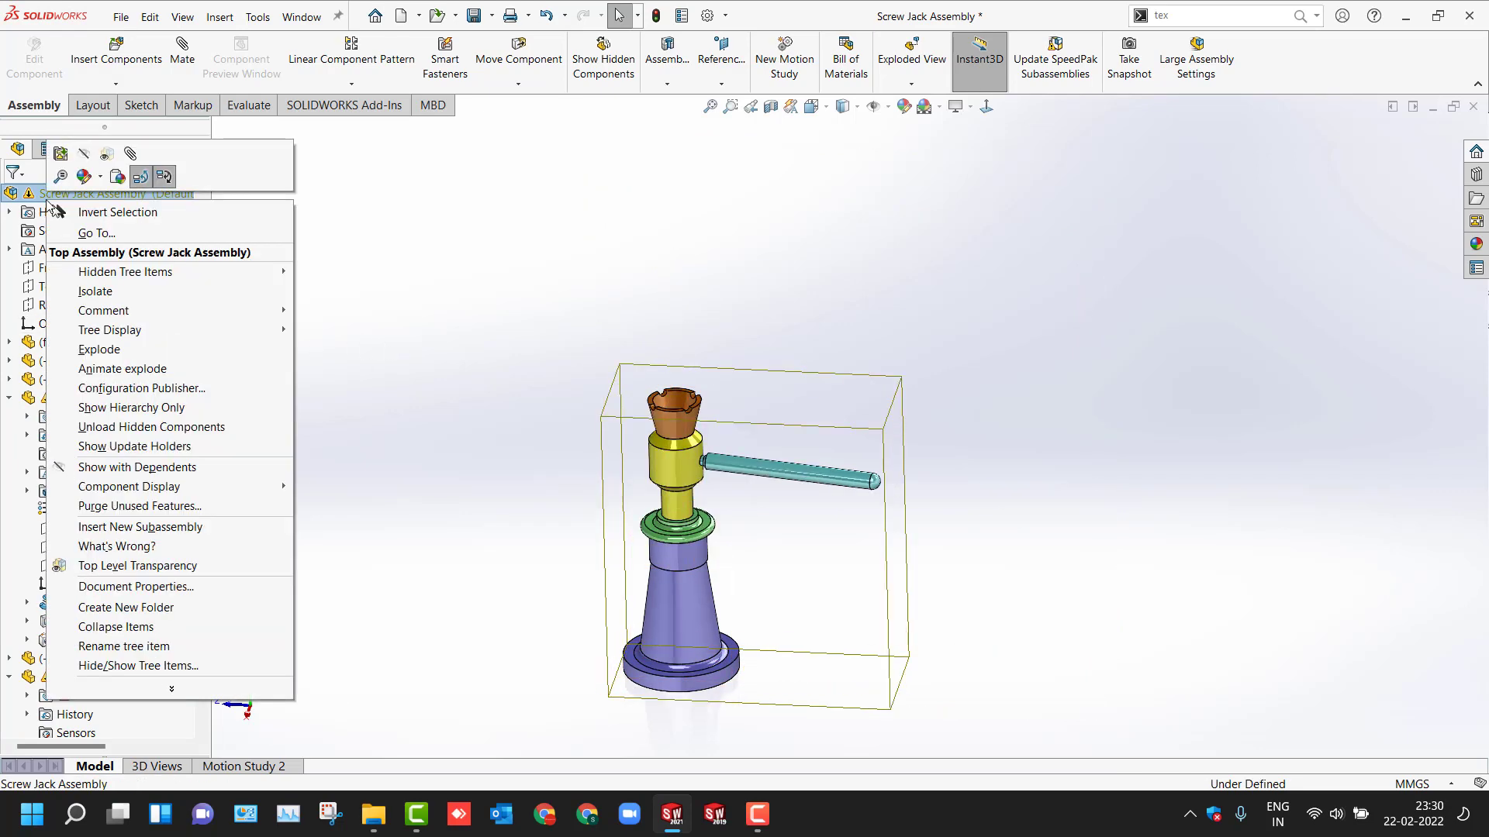
left_click(111, 369)
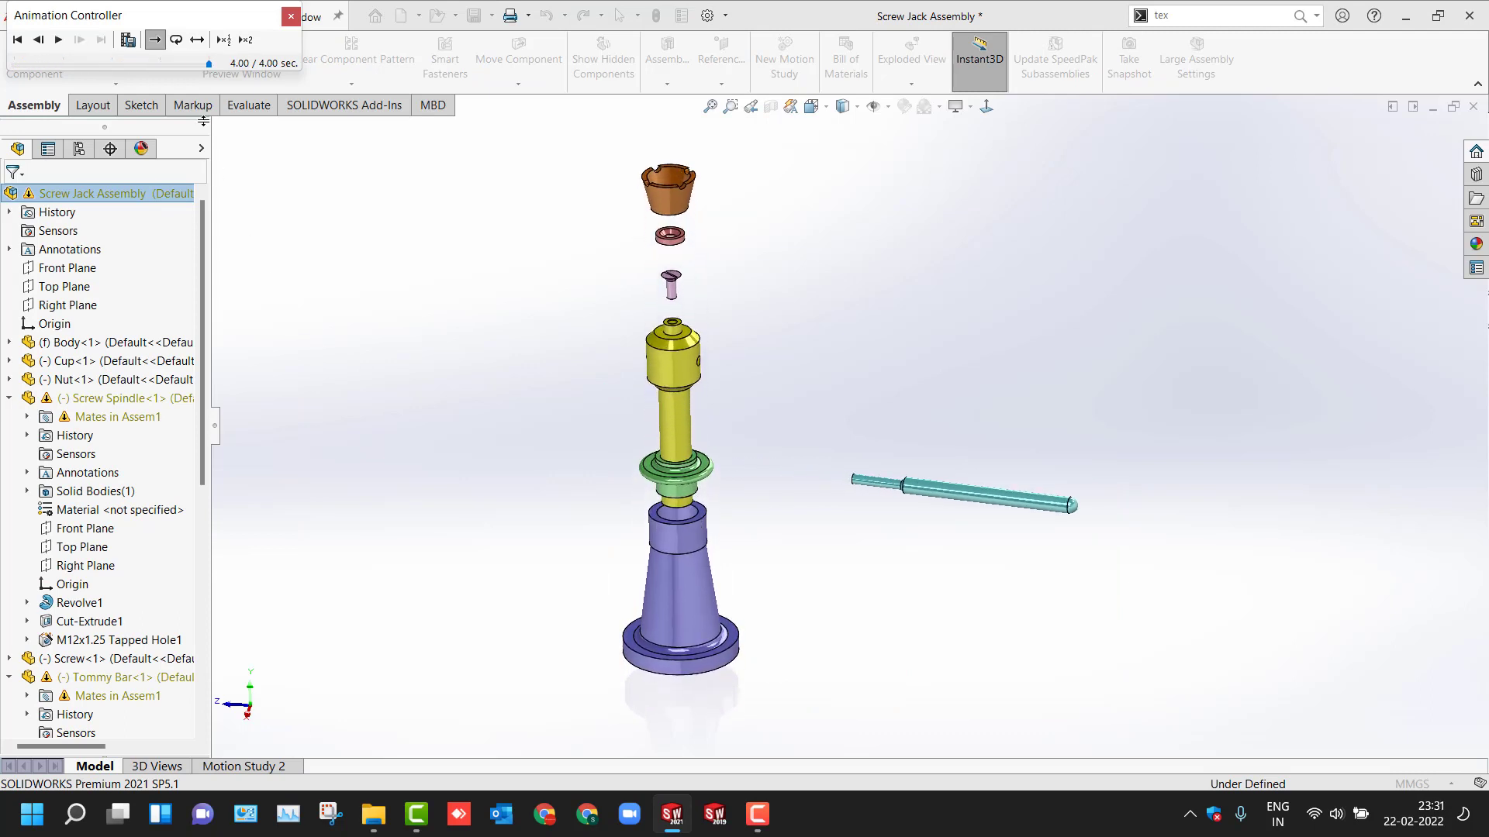
left_click(196, 45)
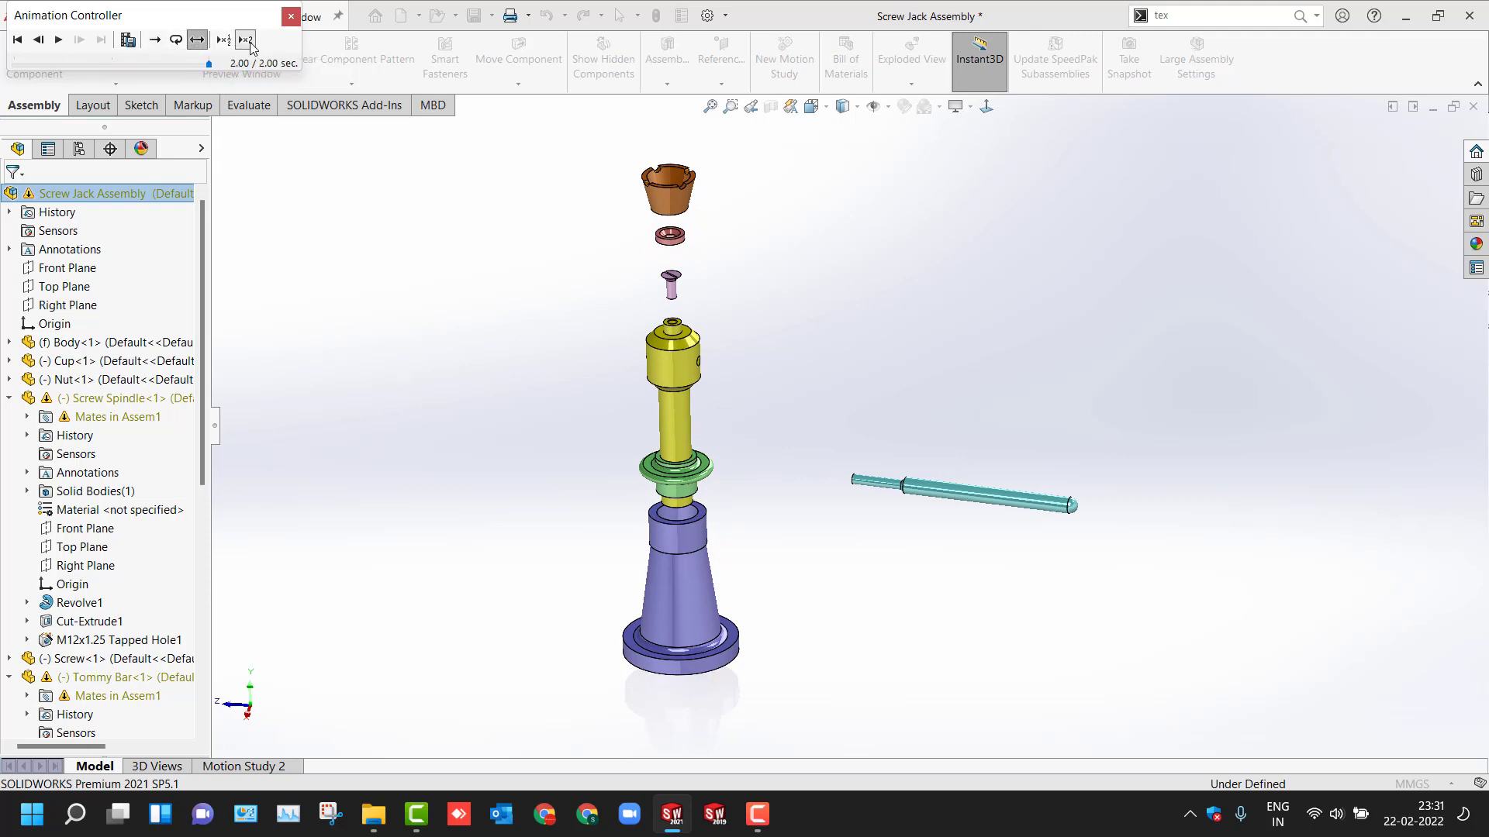
left_click(59, 40)
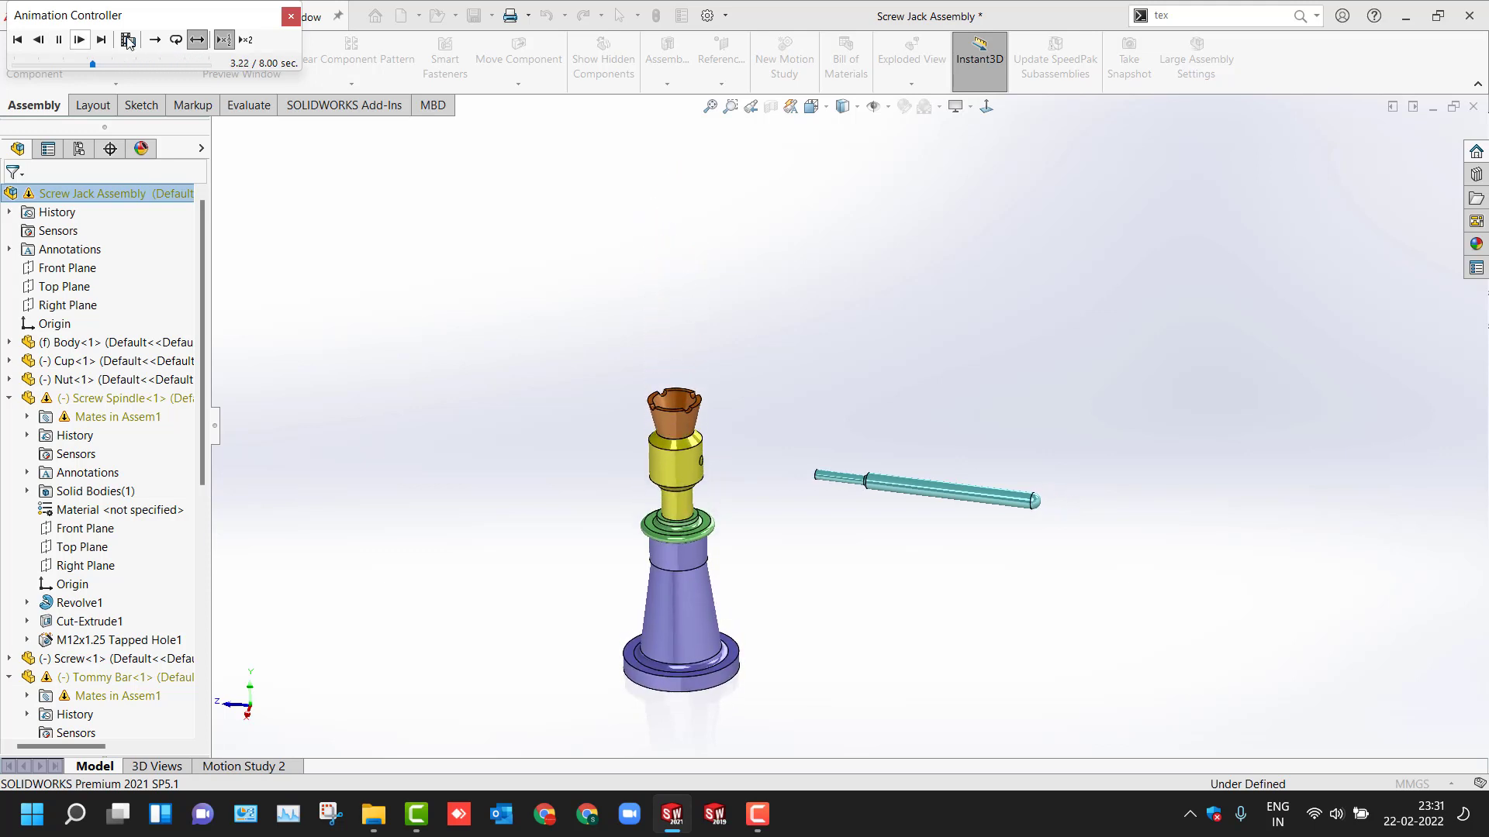
left_click(291, 15)
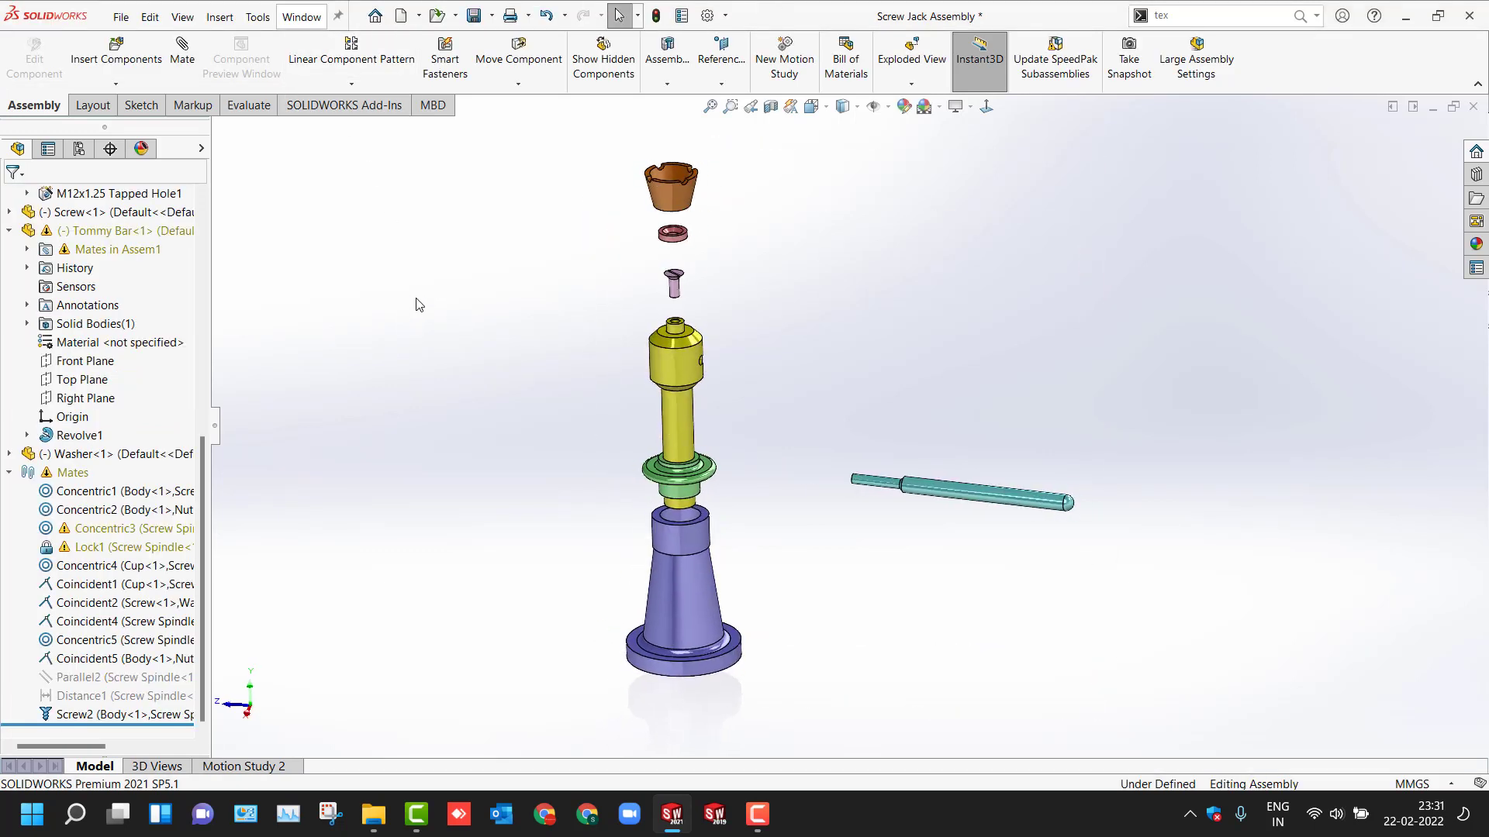
Step: Add Smart Explode Lines to all exploded components, using the component origin as the Tommy Bar's route line reference point
left_click(911, 83)
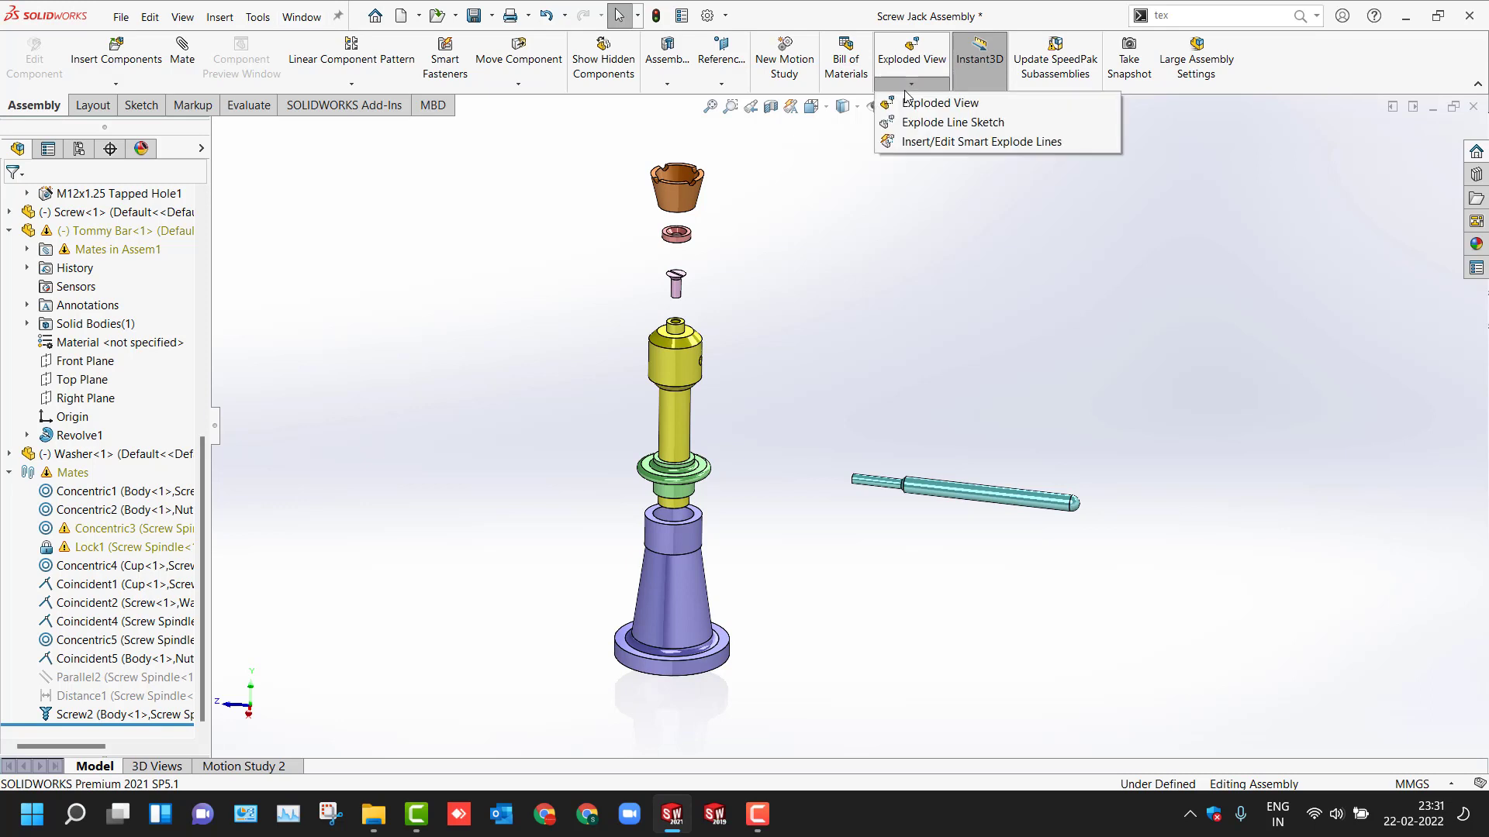
left_click(923, 141)
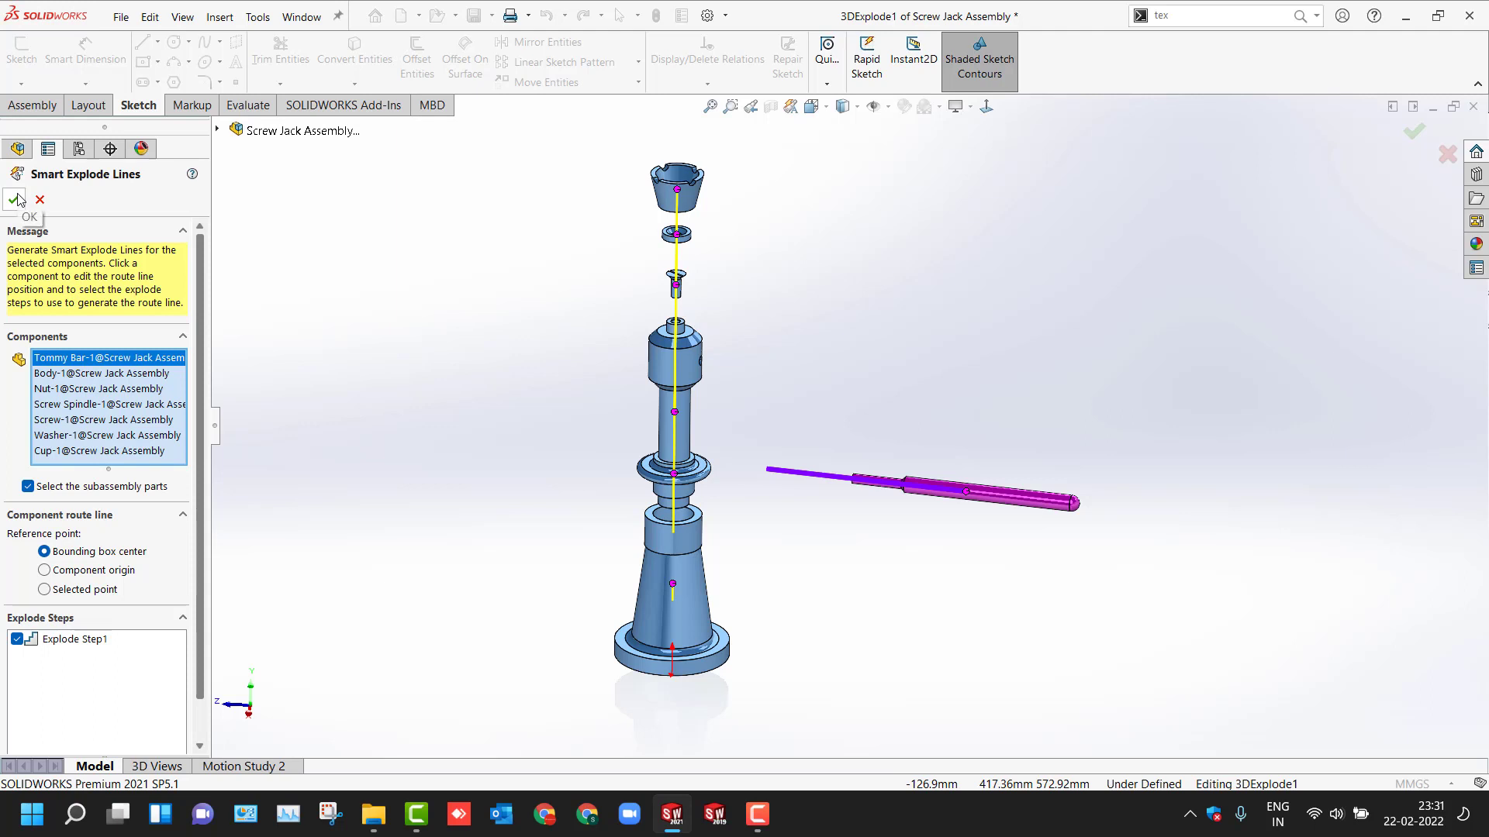
left_click(45, 570)
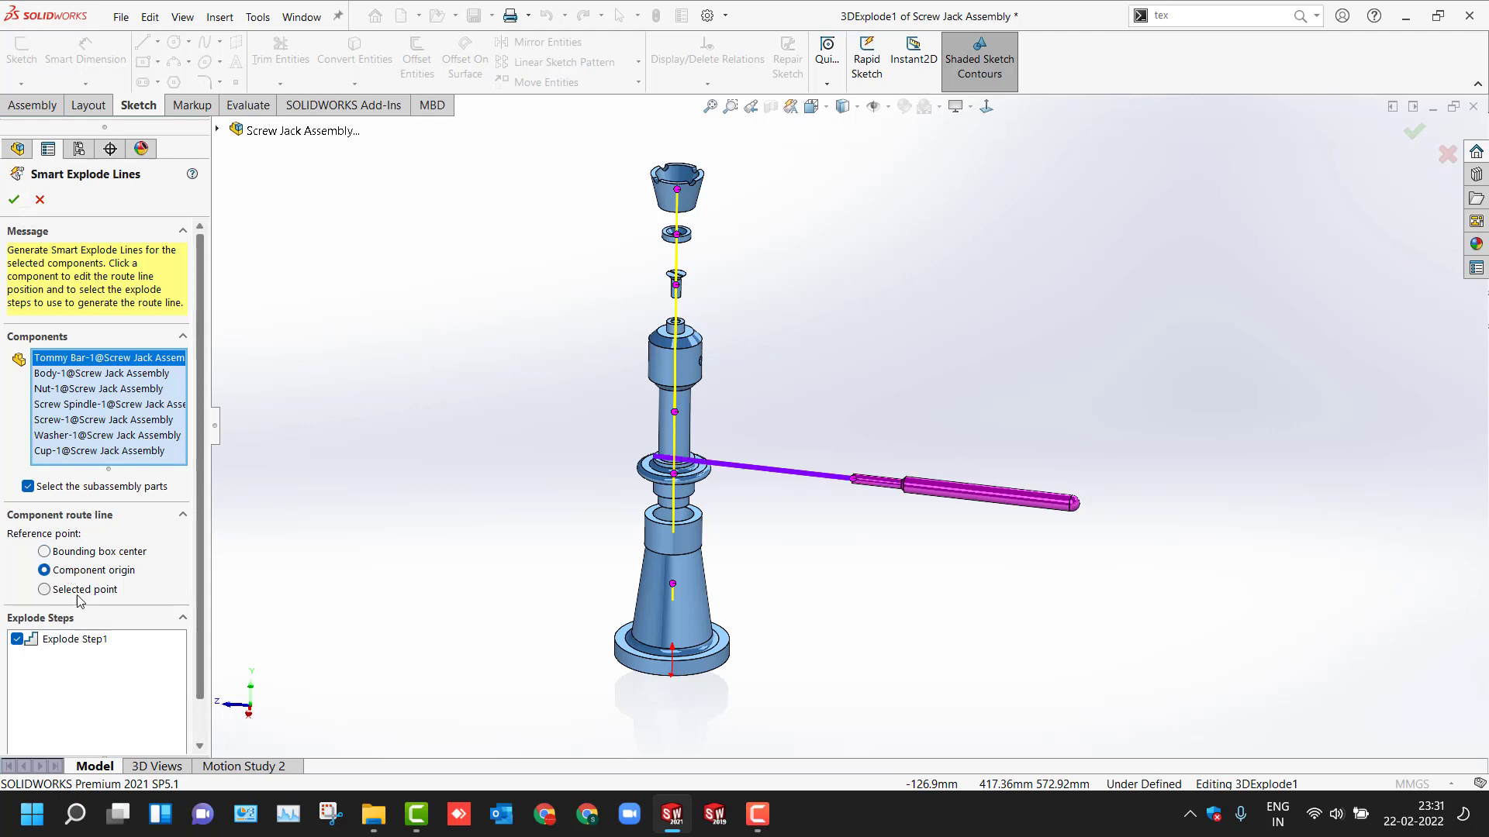
left_click(14, 199)
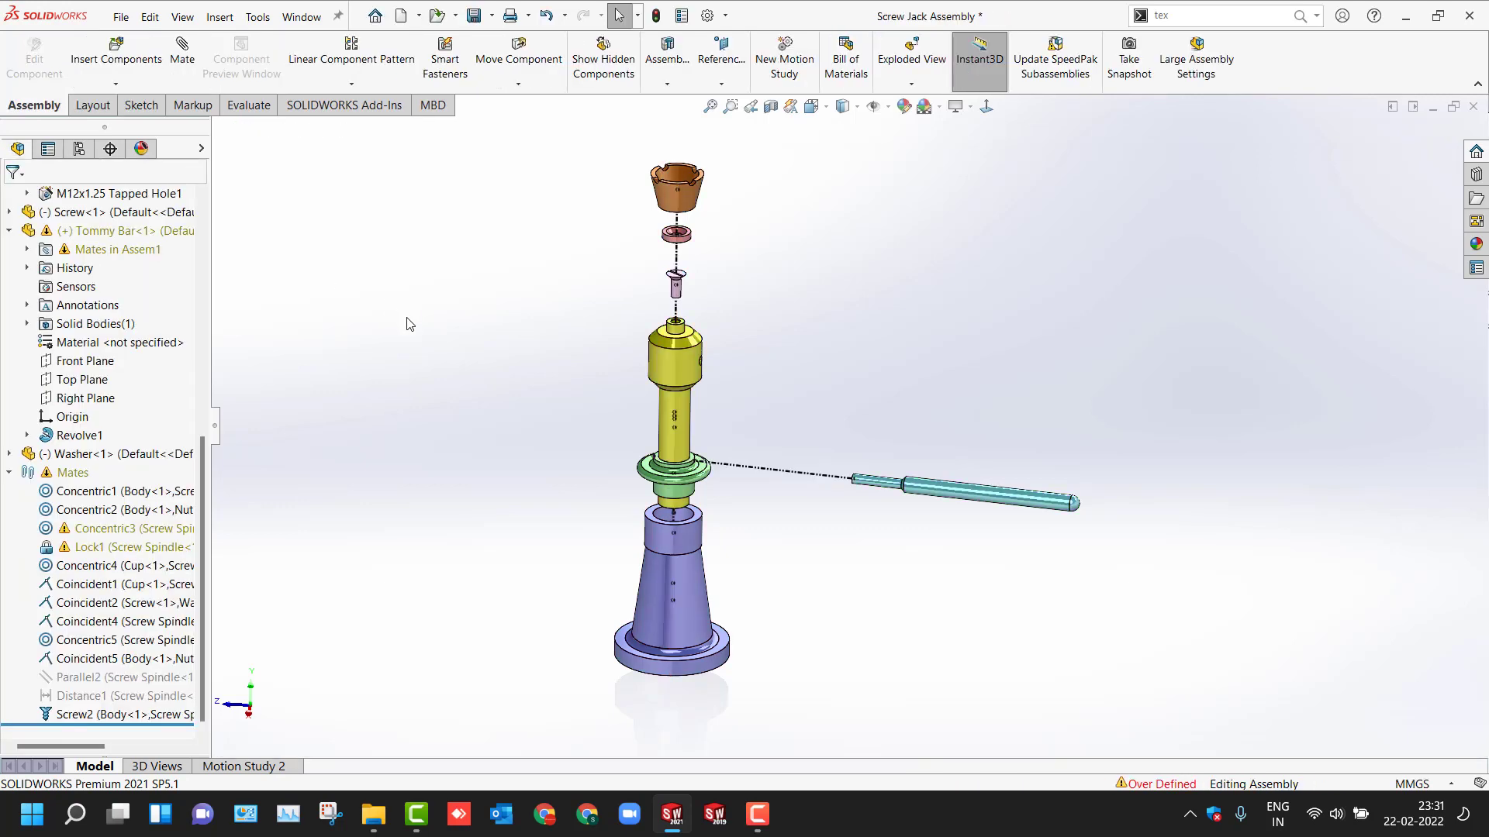
middle_click_drag(459, 426, 489, 459)
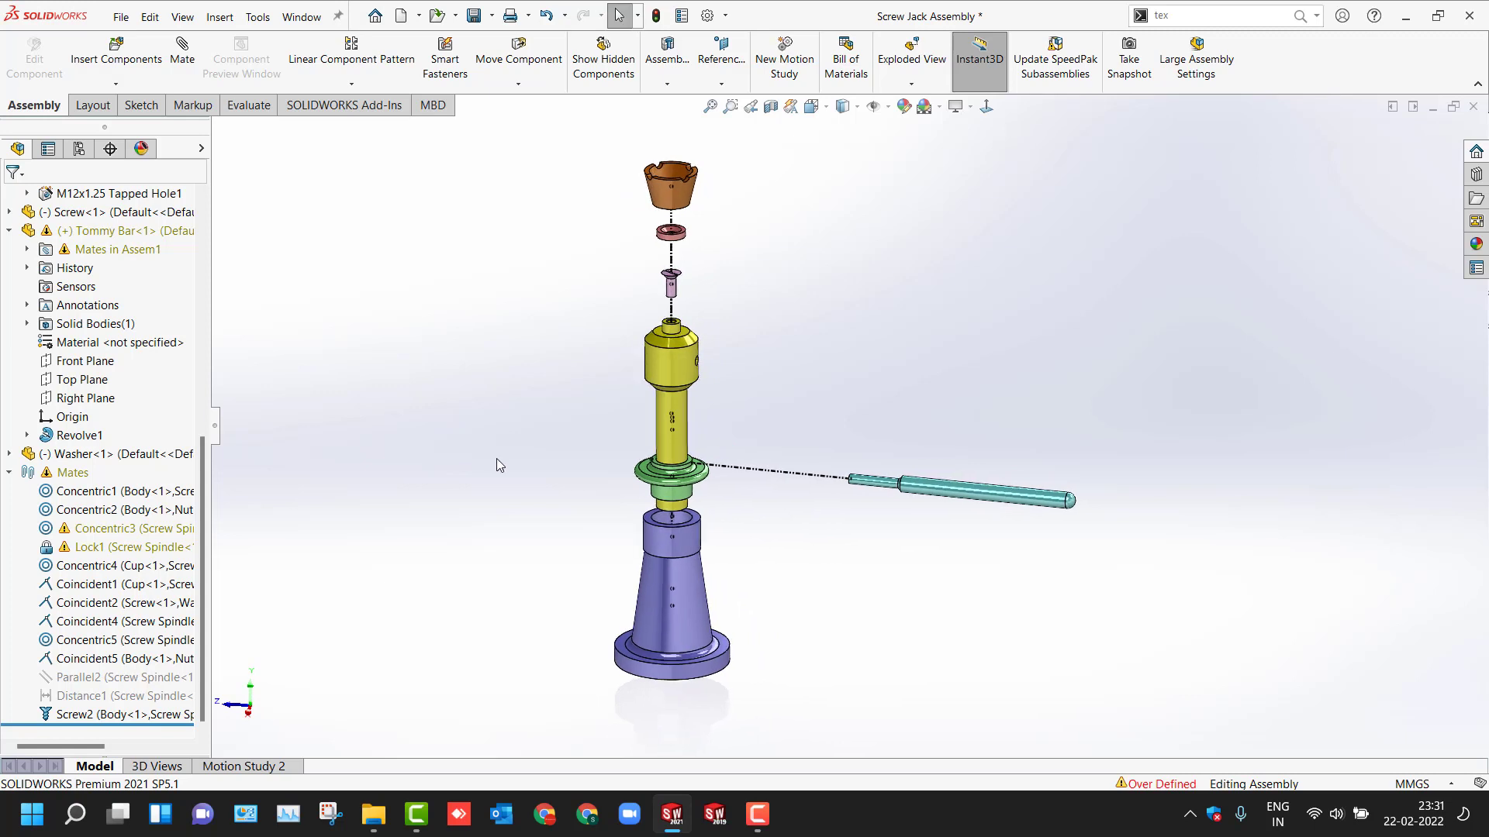
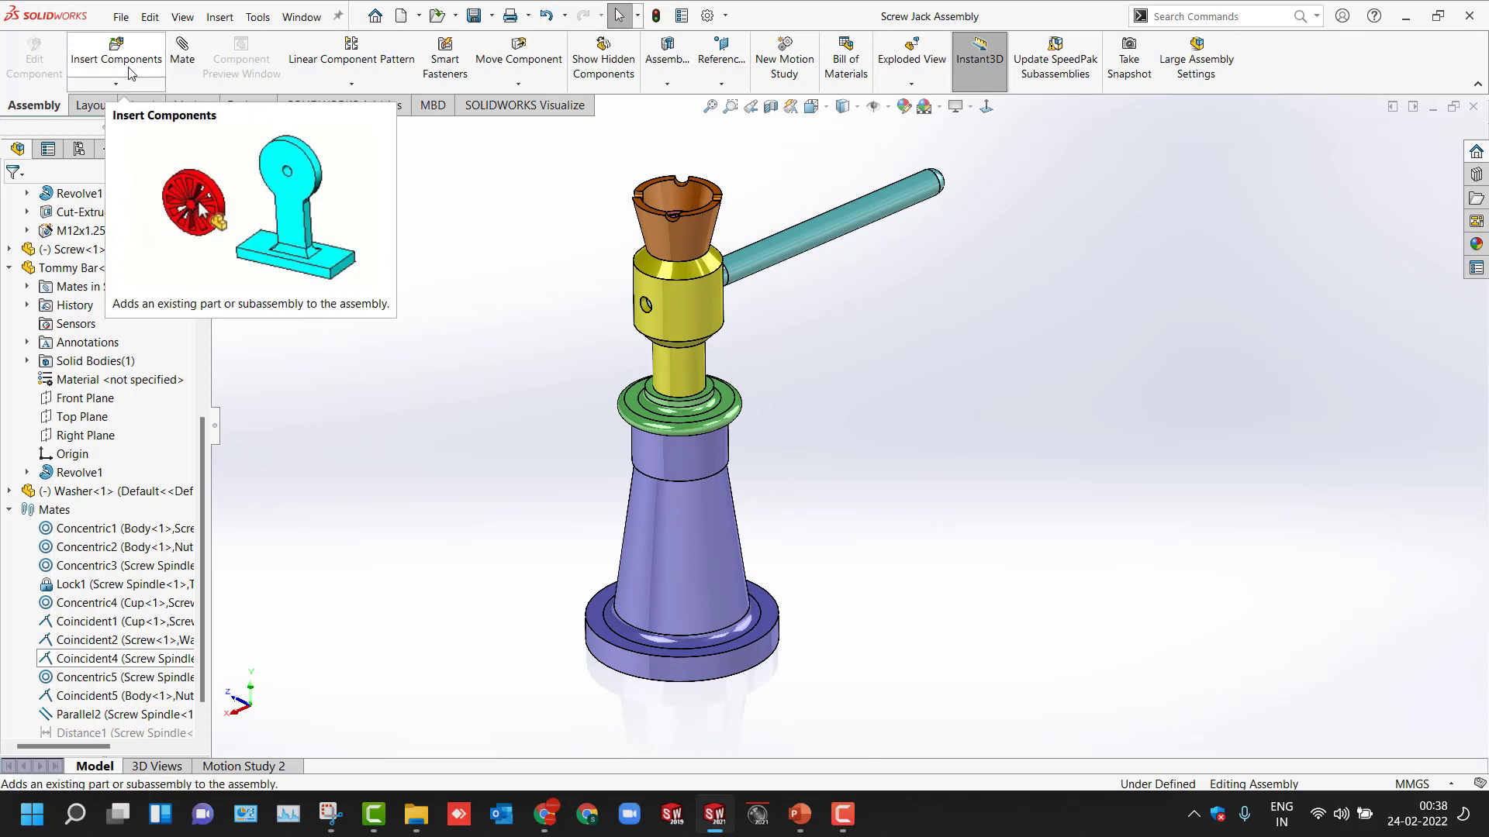
Step: Collapse all expanded items in the assembly's feature tree
left_click(116, 85)
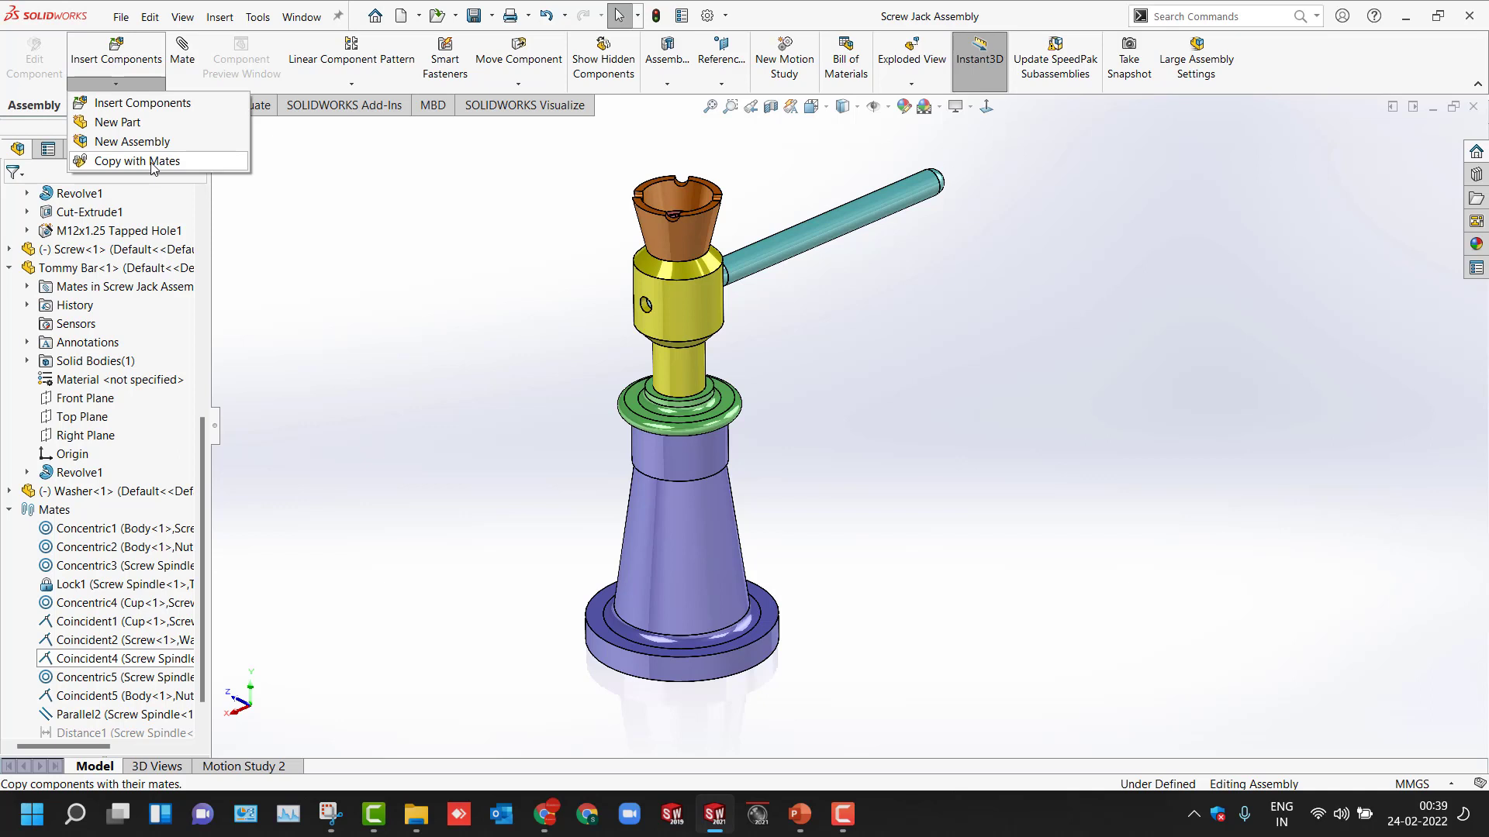
left_click(477, 260)
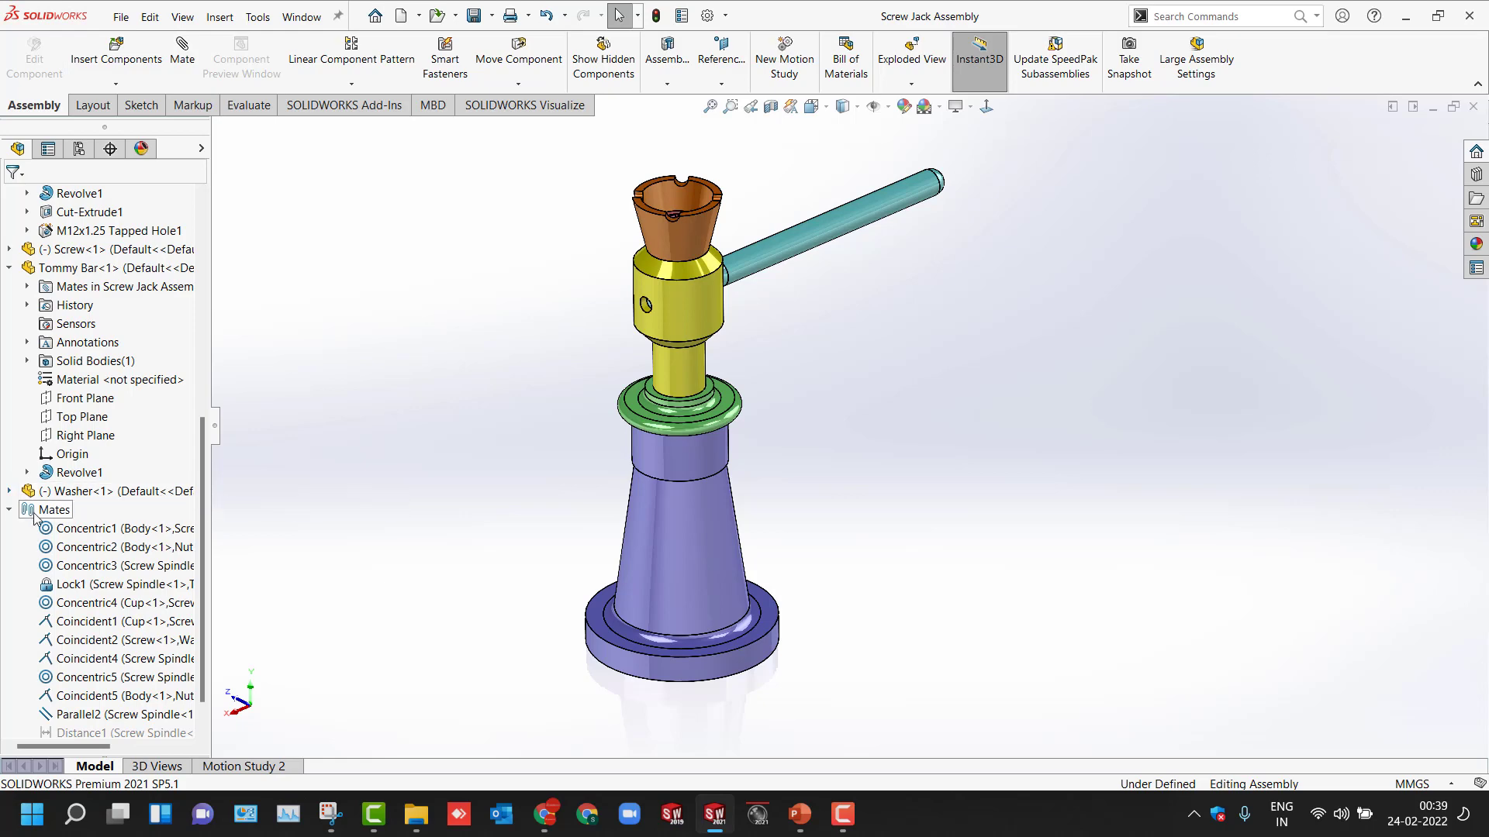
key("shift+c")
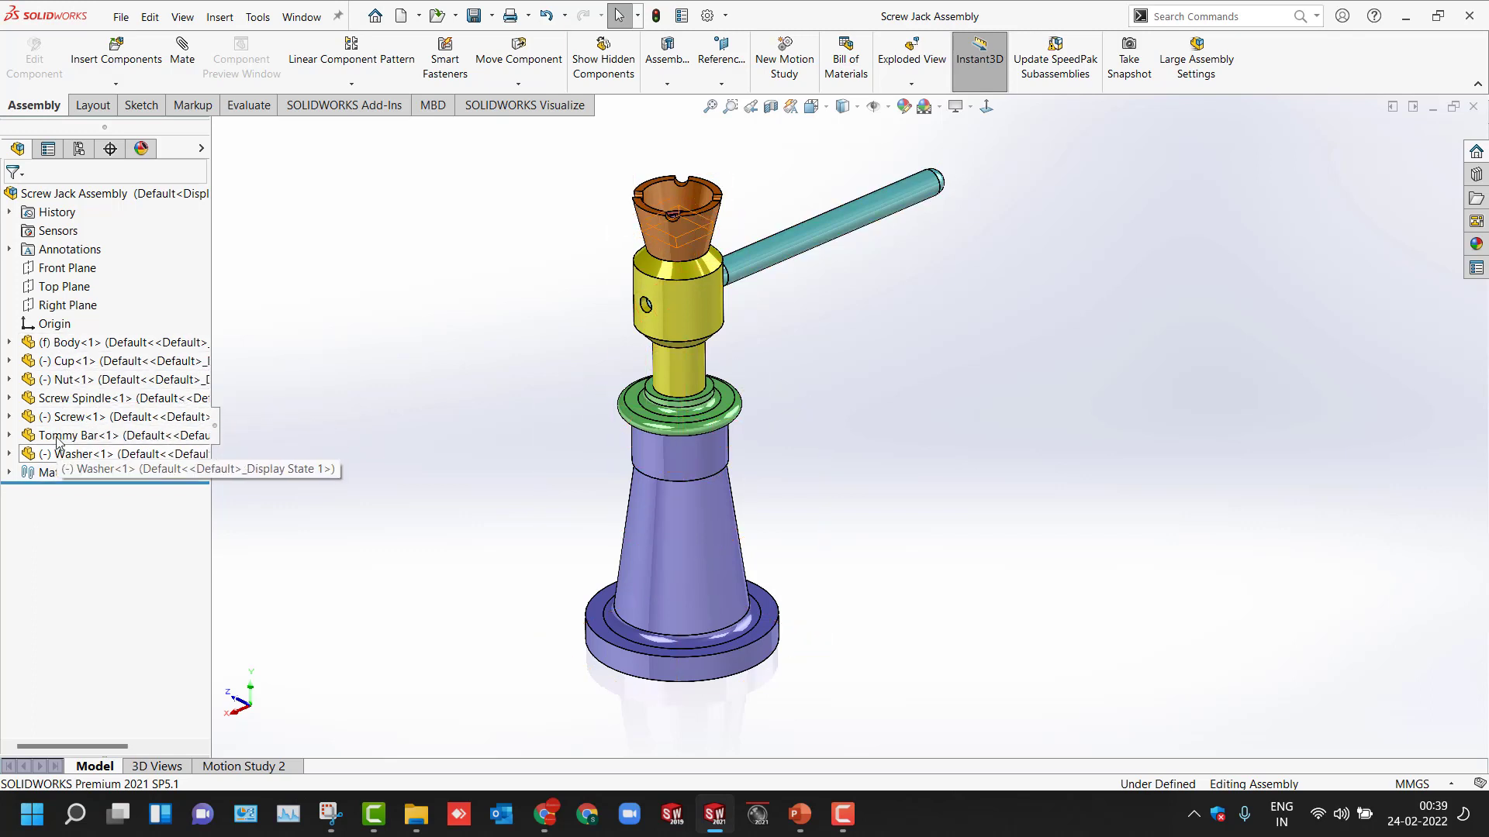
left_click(9, 343)
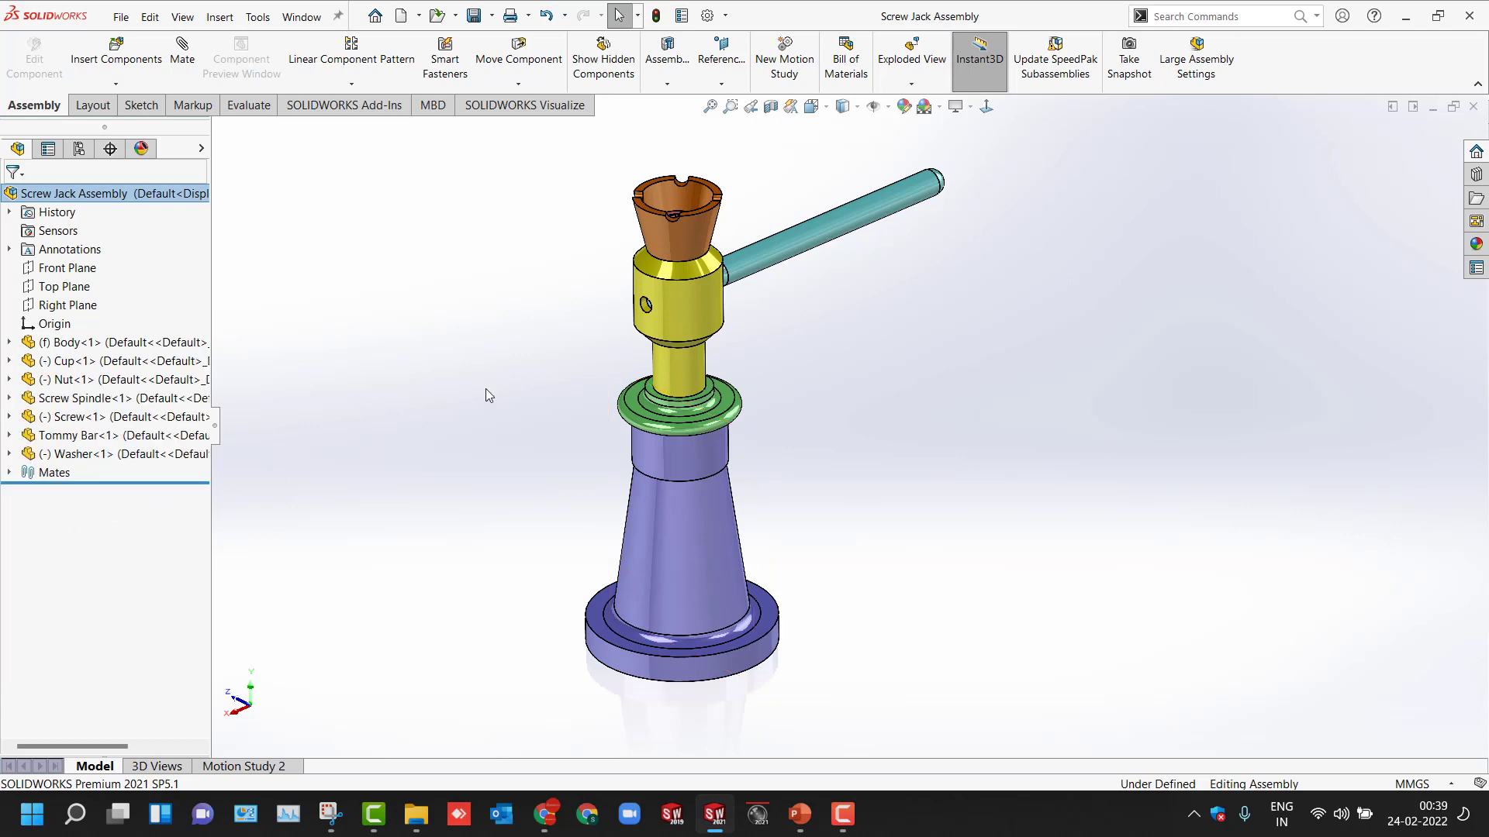
key("f")
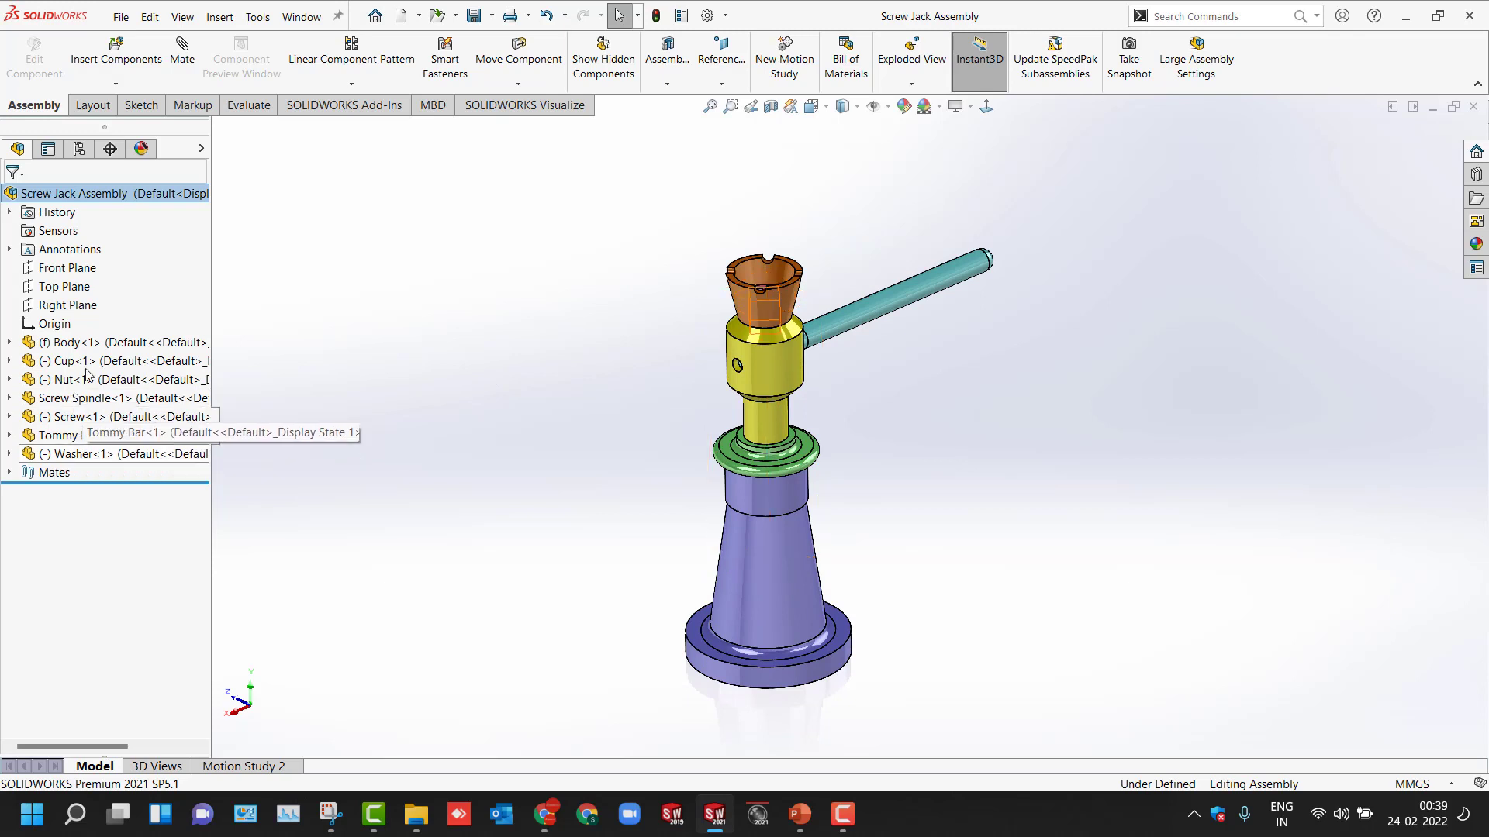
Step: Form a new subassembly from the Screw and the Tommy Bar
left_click(78, 420)
left_click(67, 439, "ctrl")
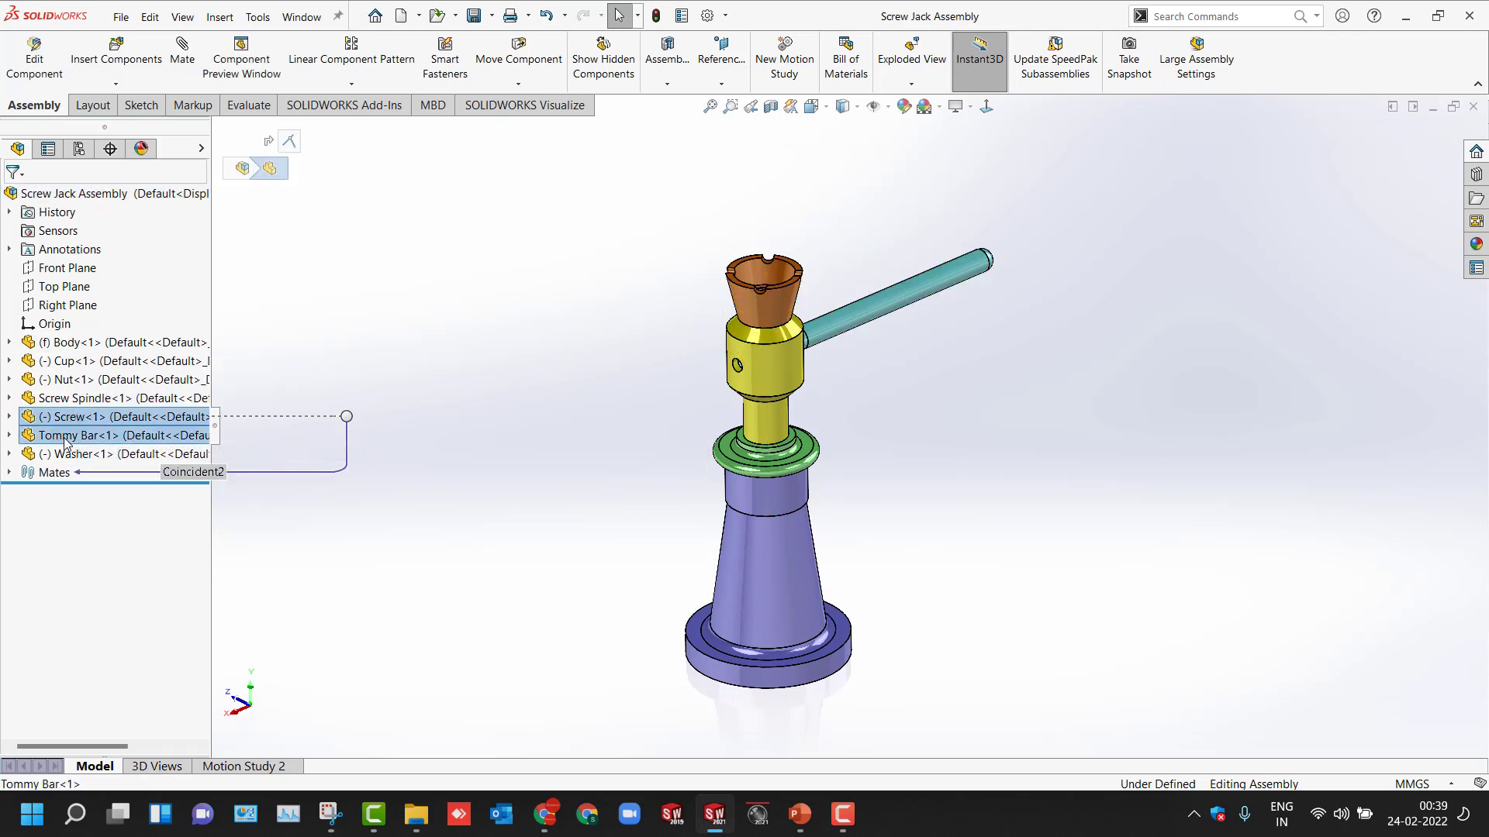
right_click(69, 442)
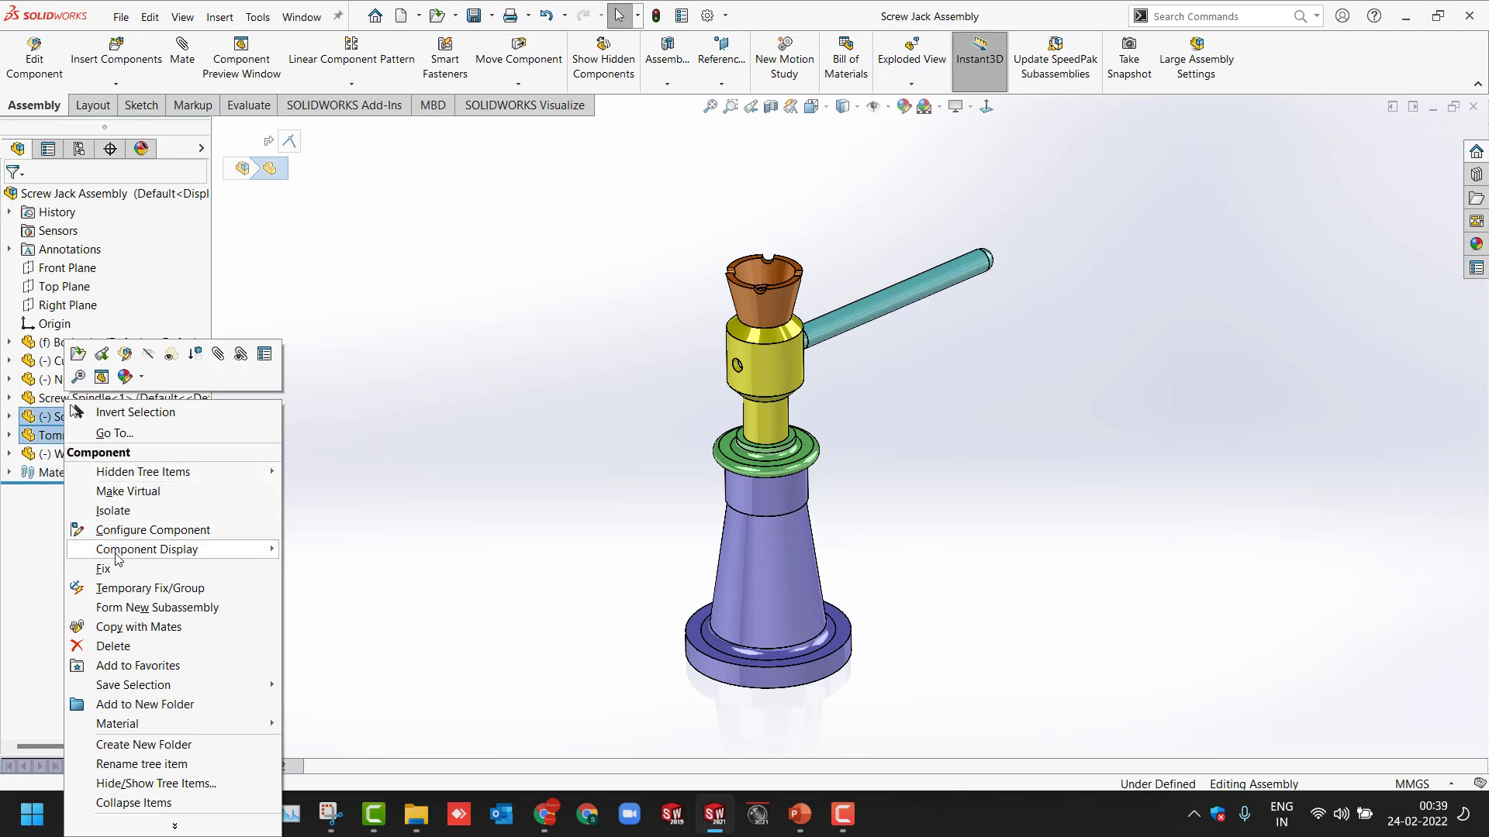
left_click(118, 608)
left_click(316, 160)
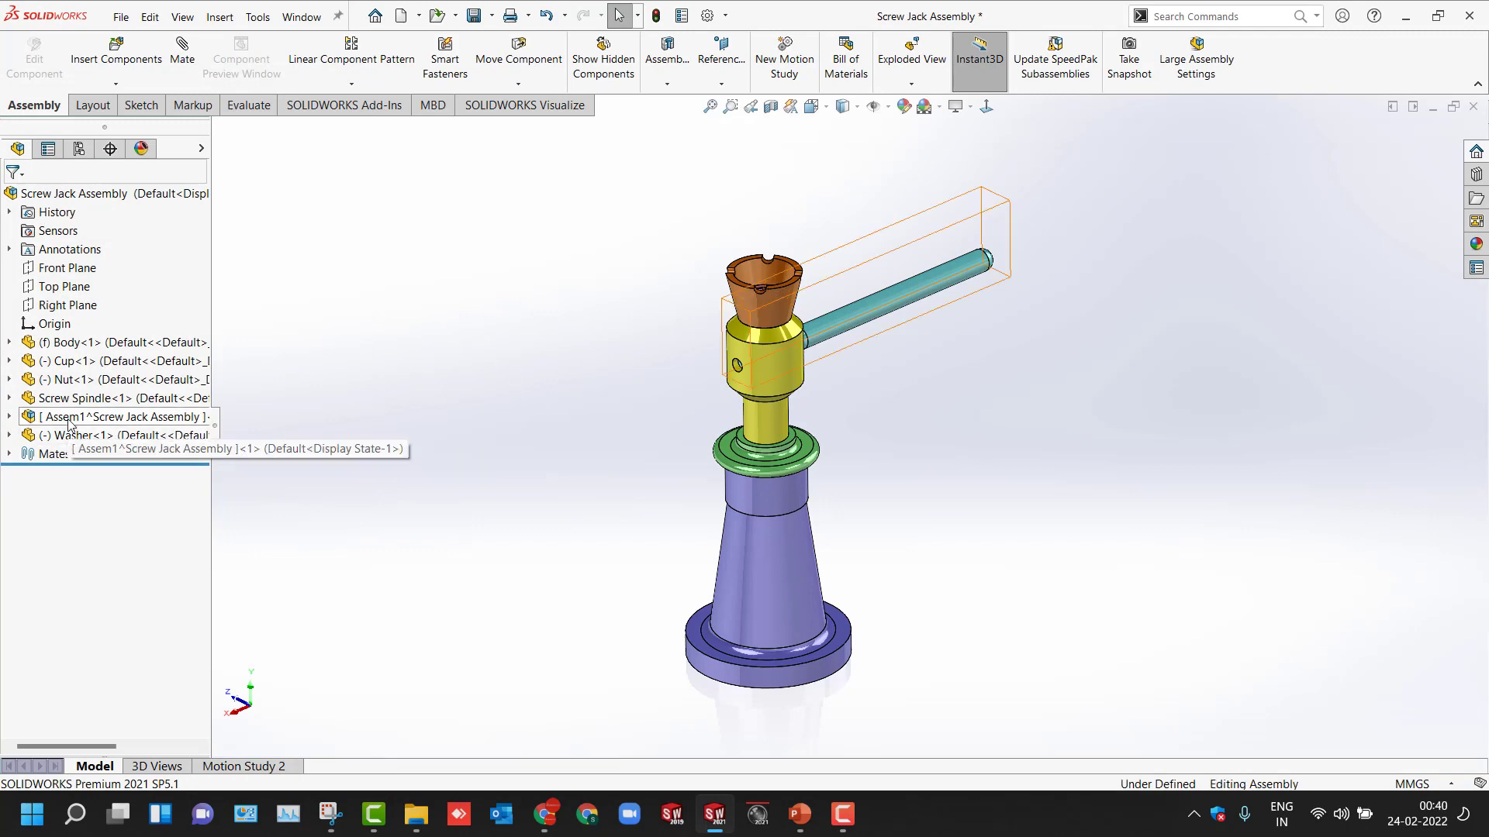
Step: Dissolve the subassembly that holds the Screw and Tommy Bar
right_click(69, 423)
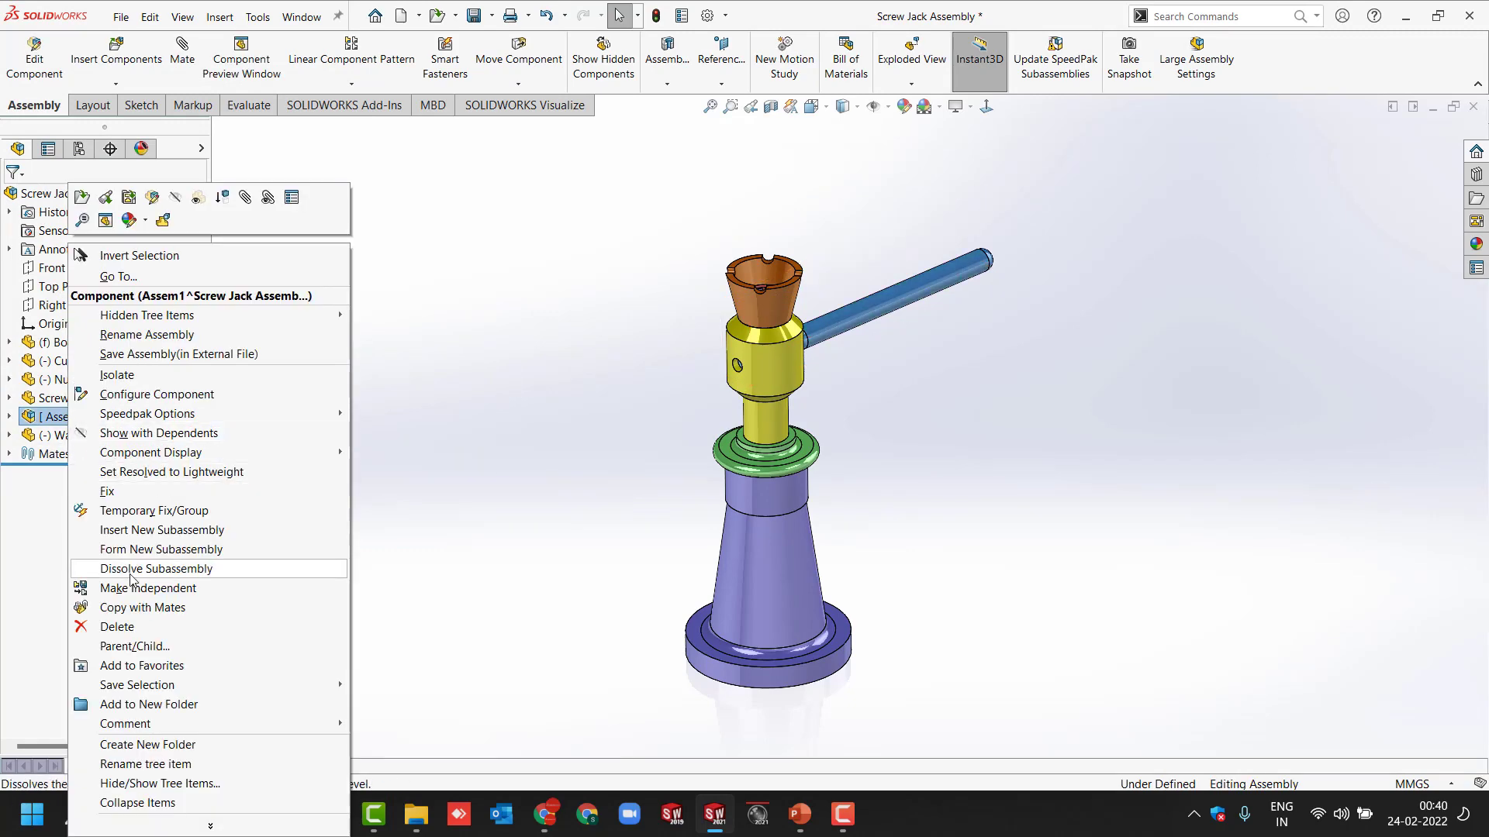
left_click(129, 571)
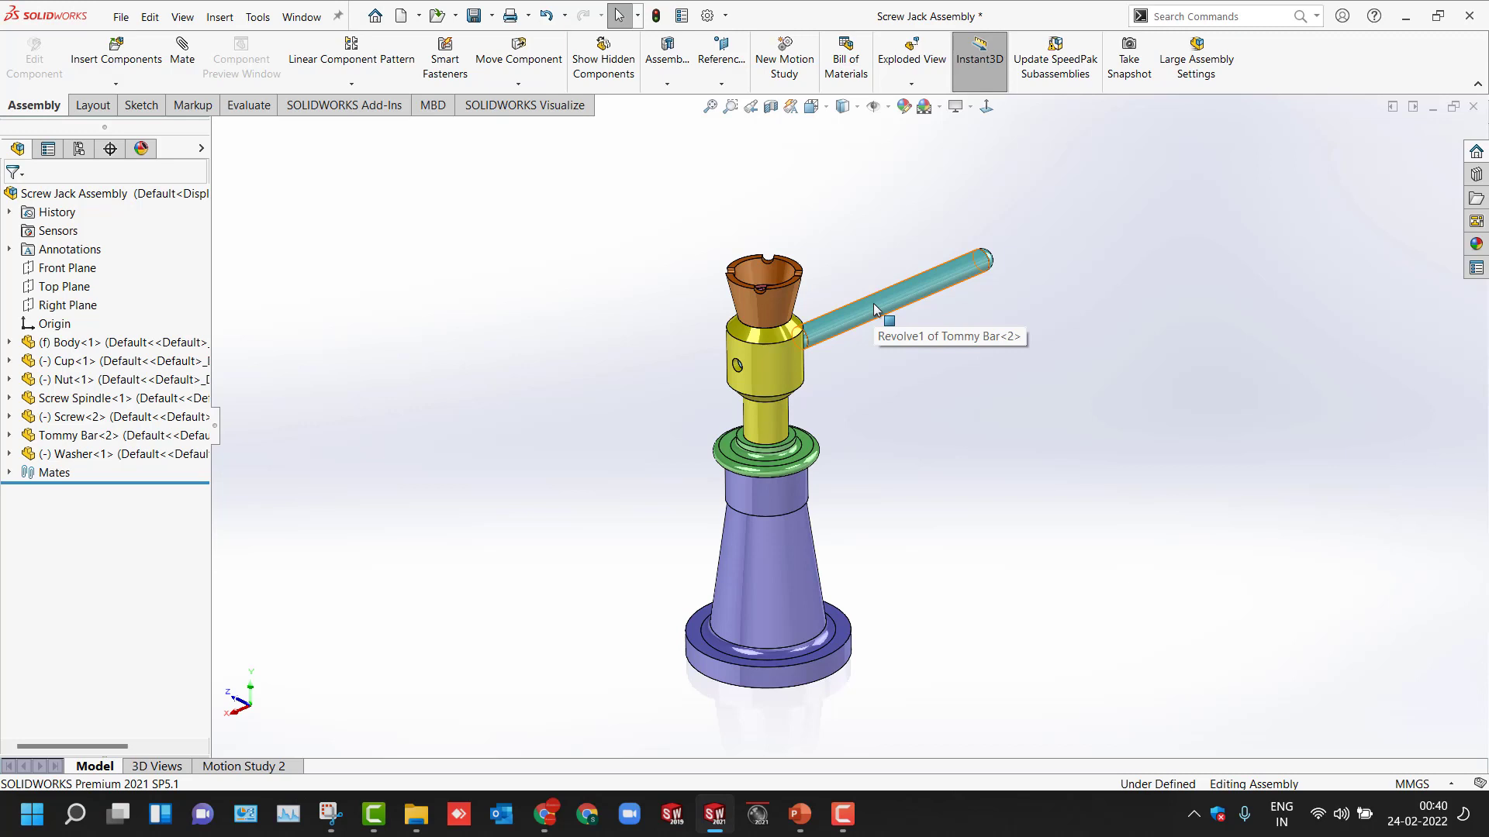
Step: Place a copy of the Tommy Bar in free space beside the jack, opposite the original bar
left_click(874, 307)
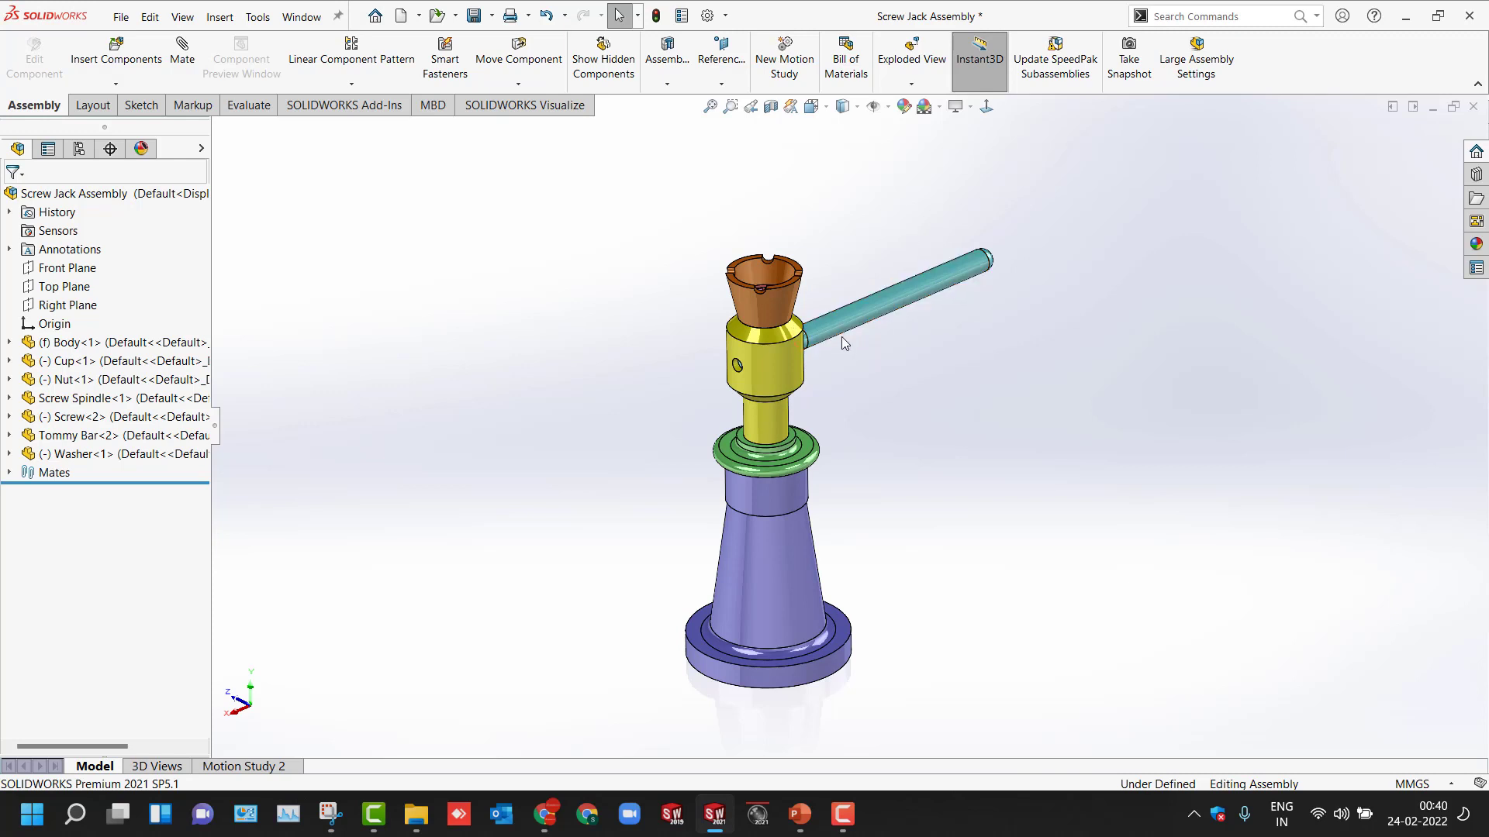
left_click_drag(838, 329, 528, 338, "ctrl")
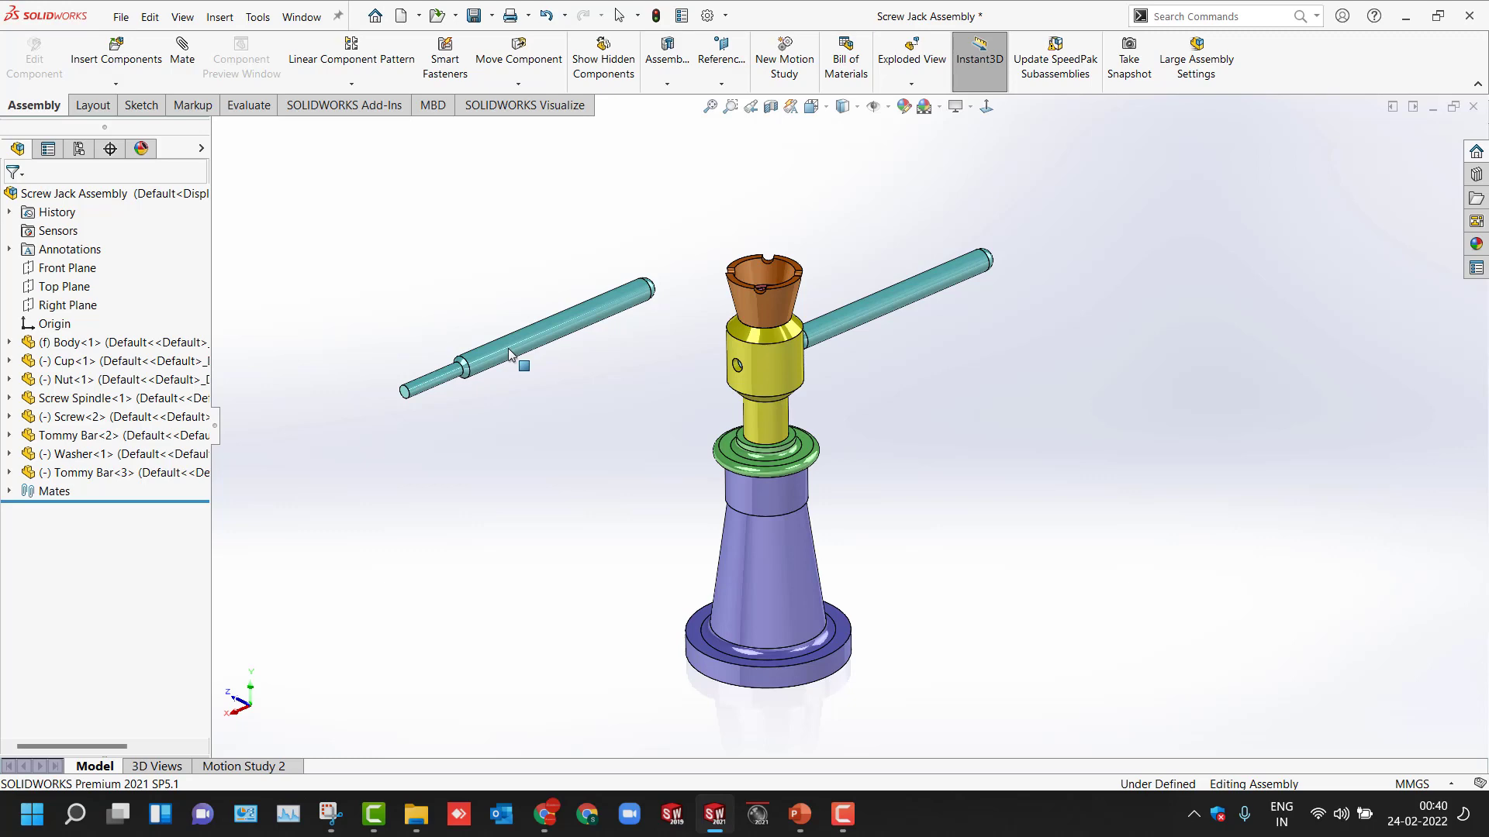
left_click(509, 347)
key("Escape")
right_click(527, 352)
key("Escape")
Step: Rotate and move the copied Tommy Bar until it stands upright beside the jack with its thin end down
right_click_drag(495, 351, 808, 418)
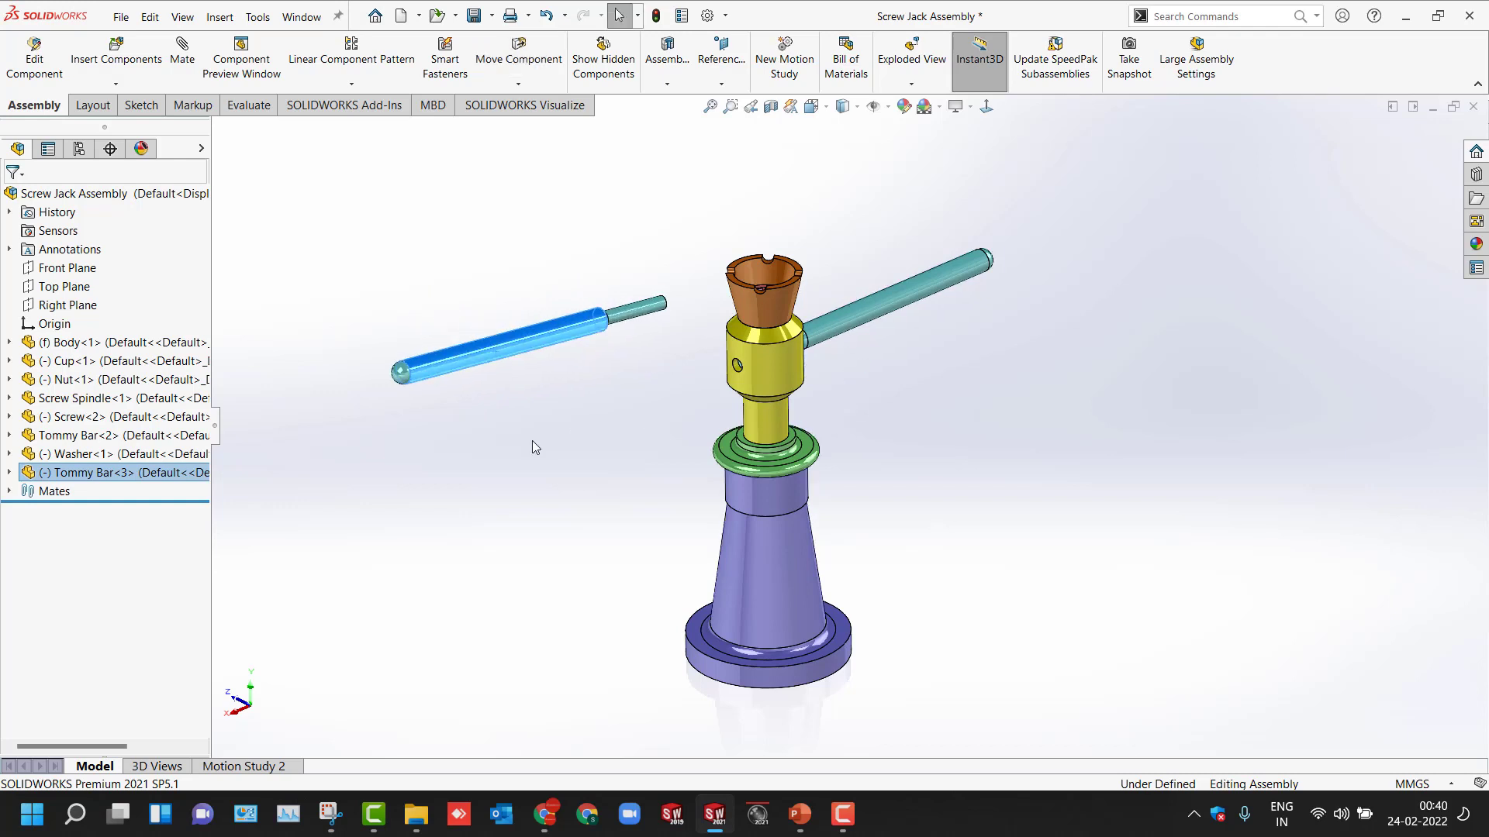
key("Escape")
left_click_drag(471, 355, 445, 432)
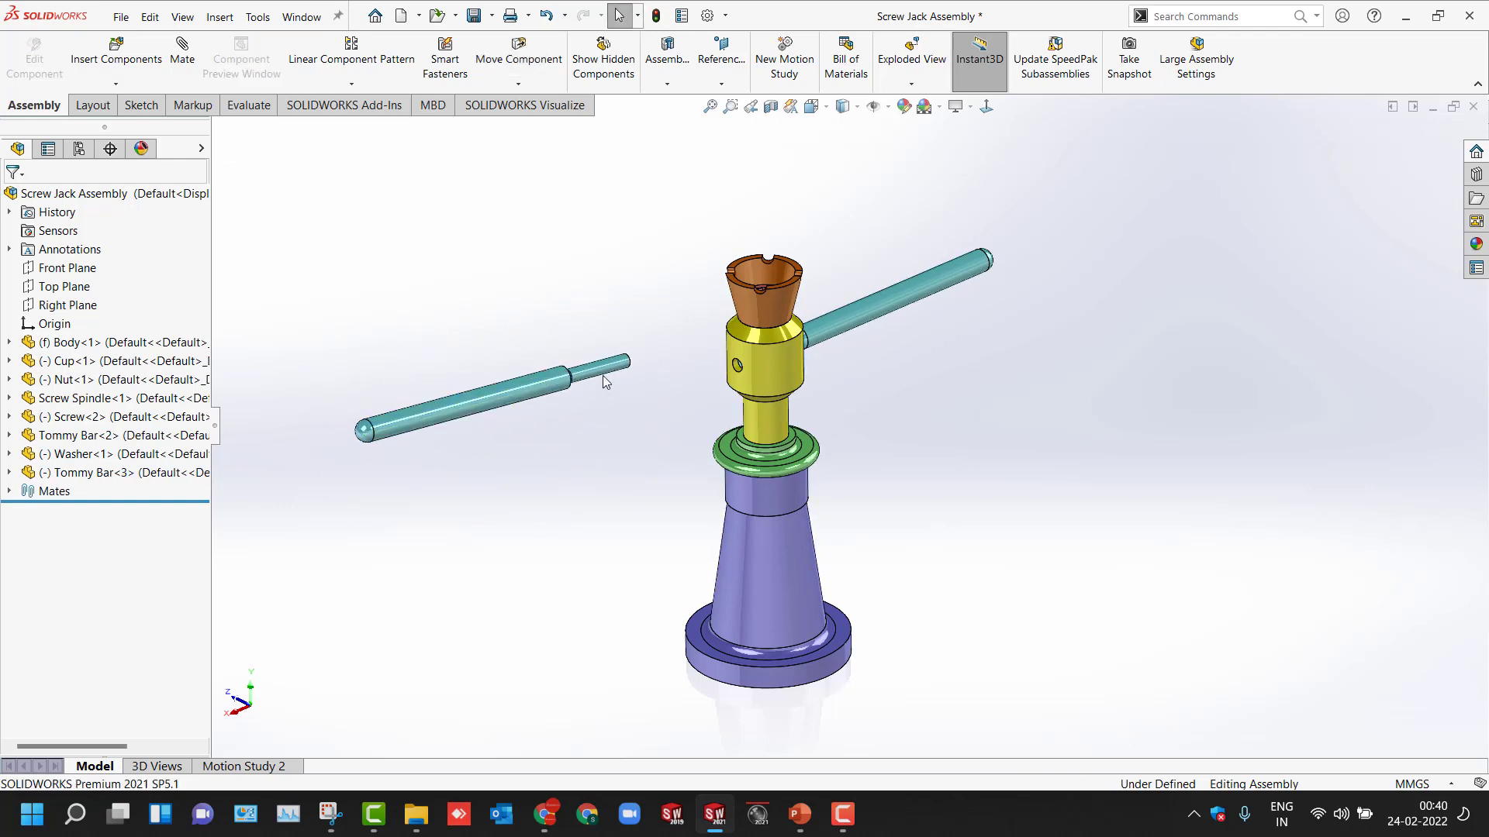
scroll(602, 376, "down", 2)
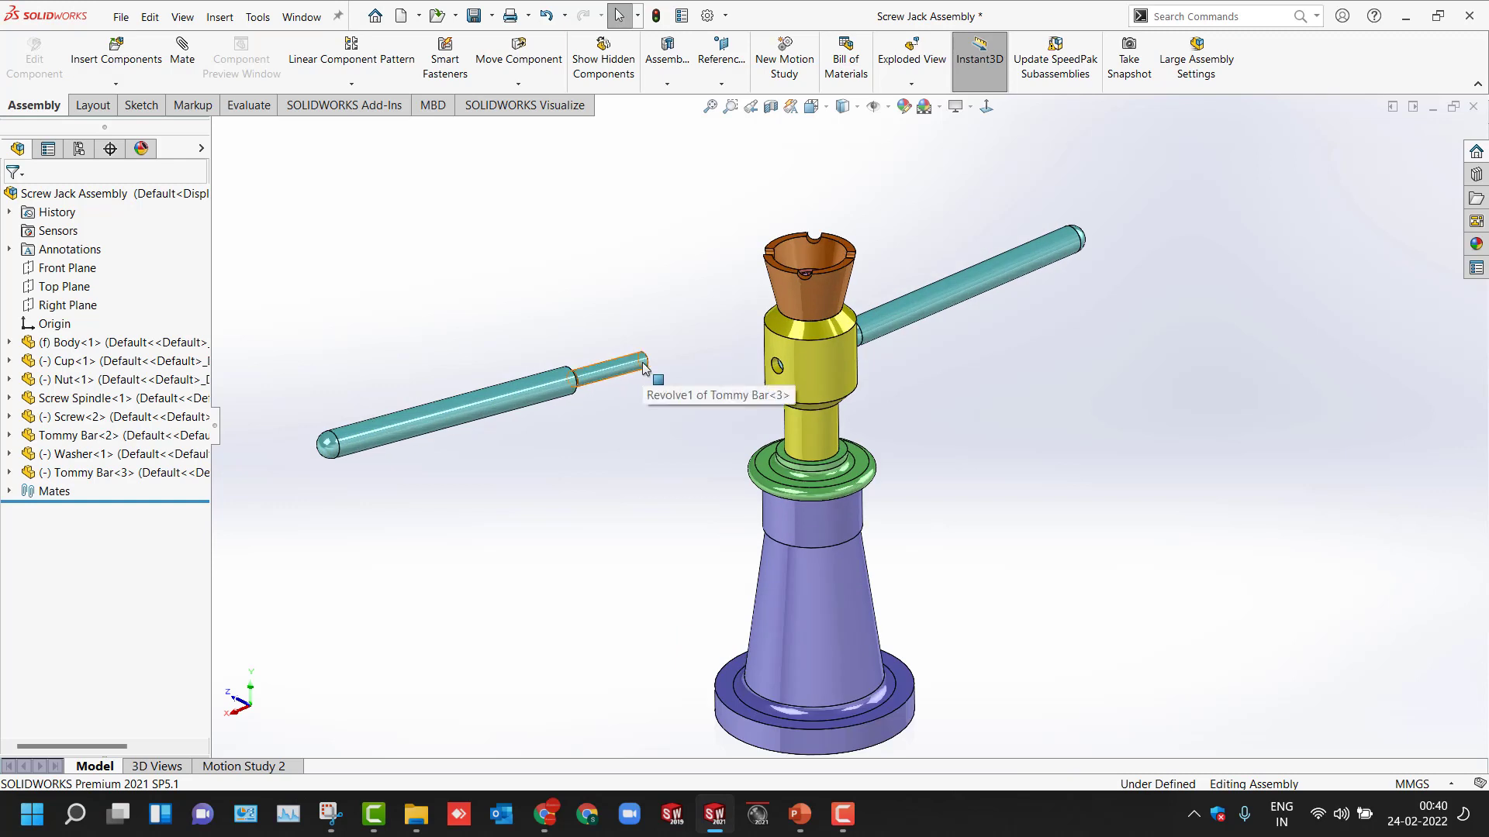
left_click_drag(643, 368, 505, 473)
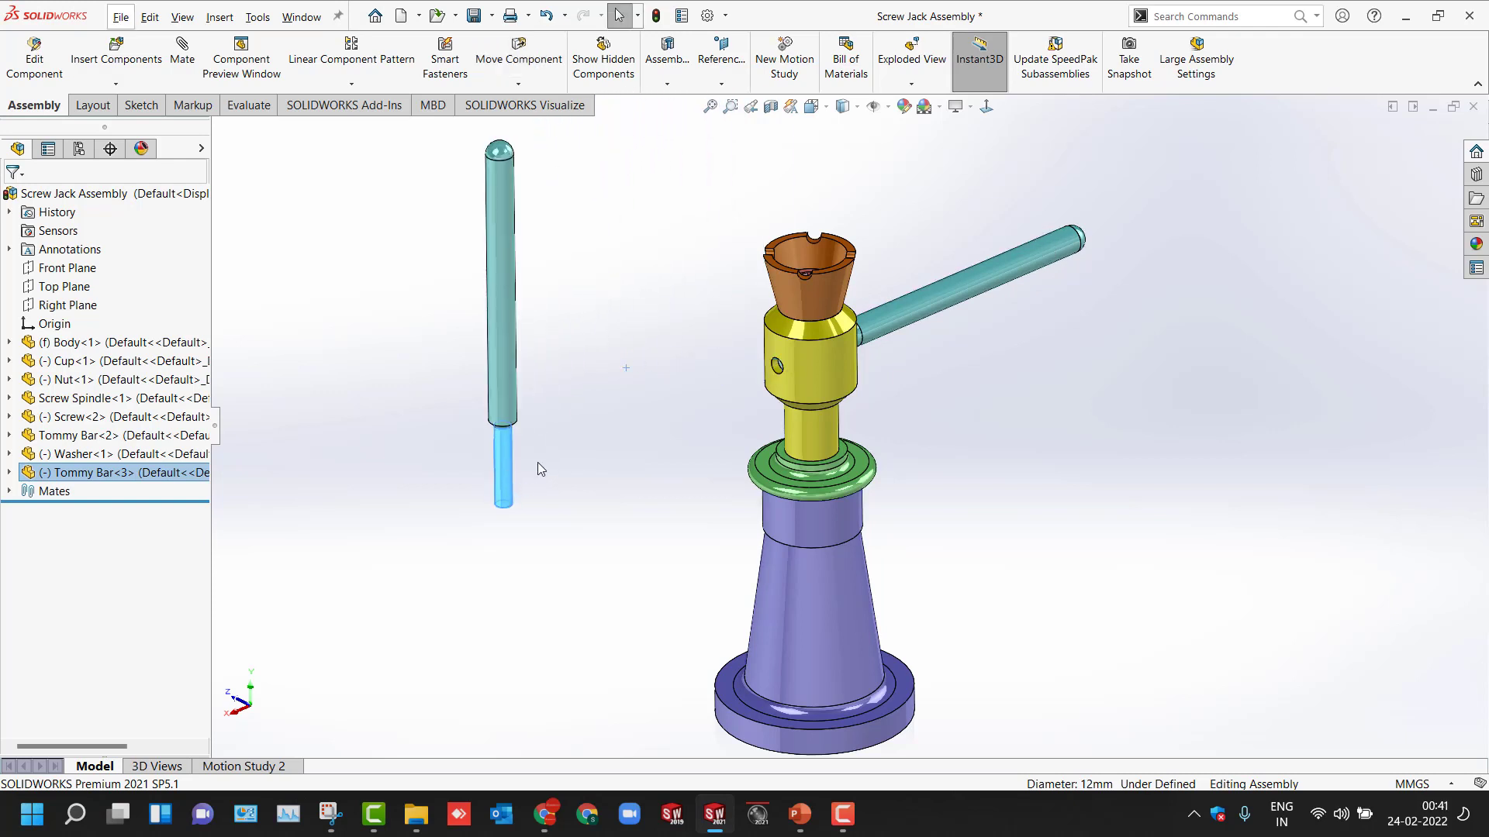
key("Escape")
Step: Copy the Cup beside the jack and try to SmartMate the copy onto the original Cup
left_click_drag(789, 308, 705, 283, "ctrl")
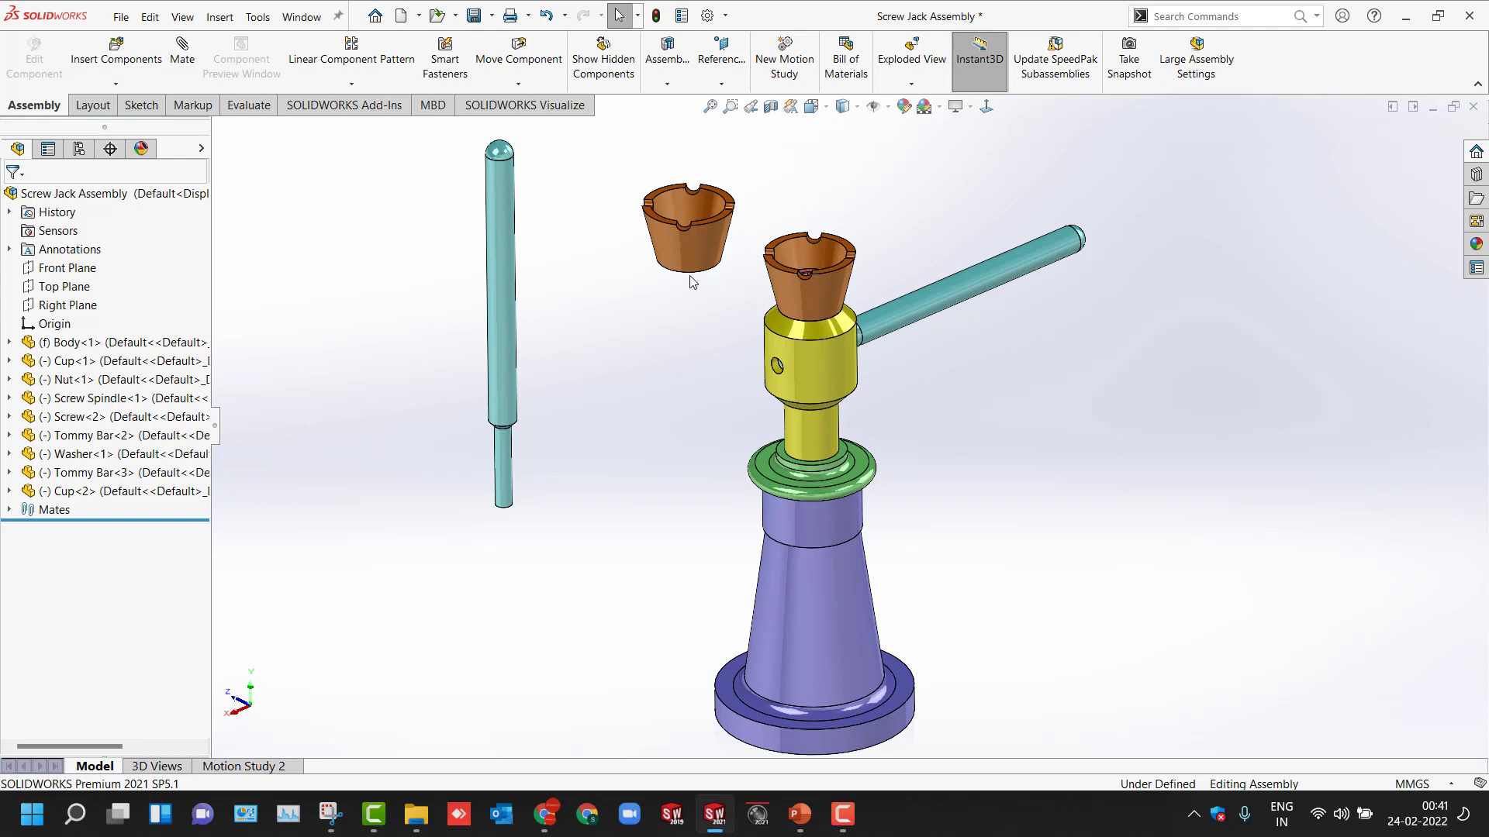
left_click_drag(692, 278, 779, 270, "alt")
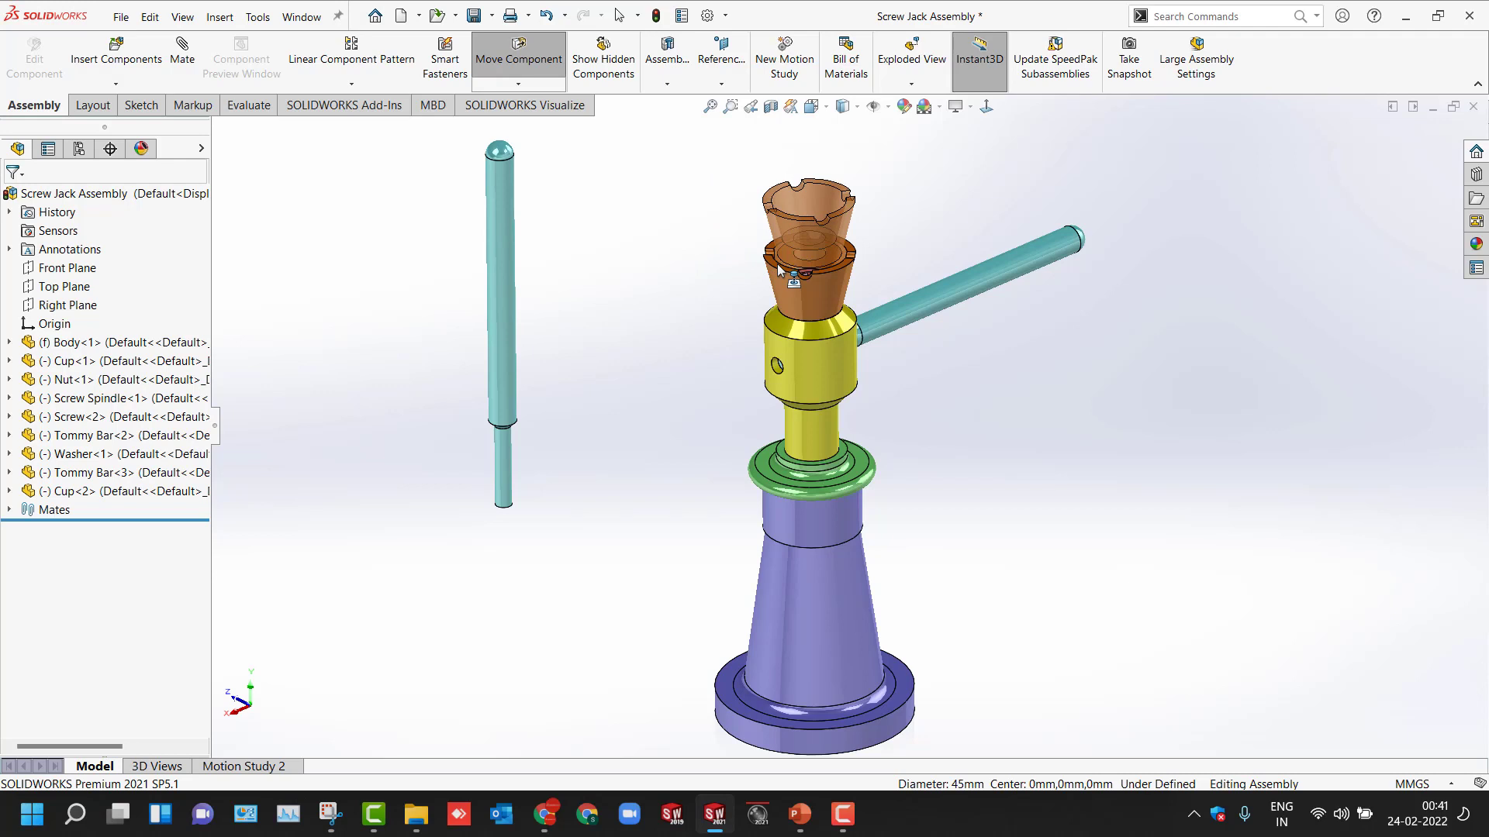
left_click_drag(779, 270, 696, 269, "alt")
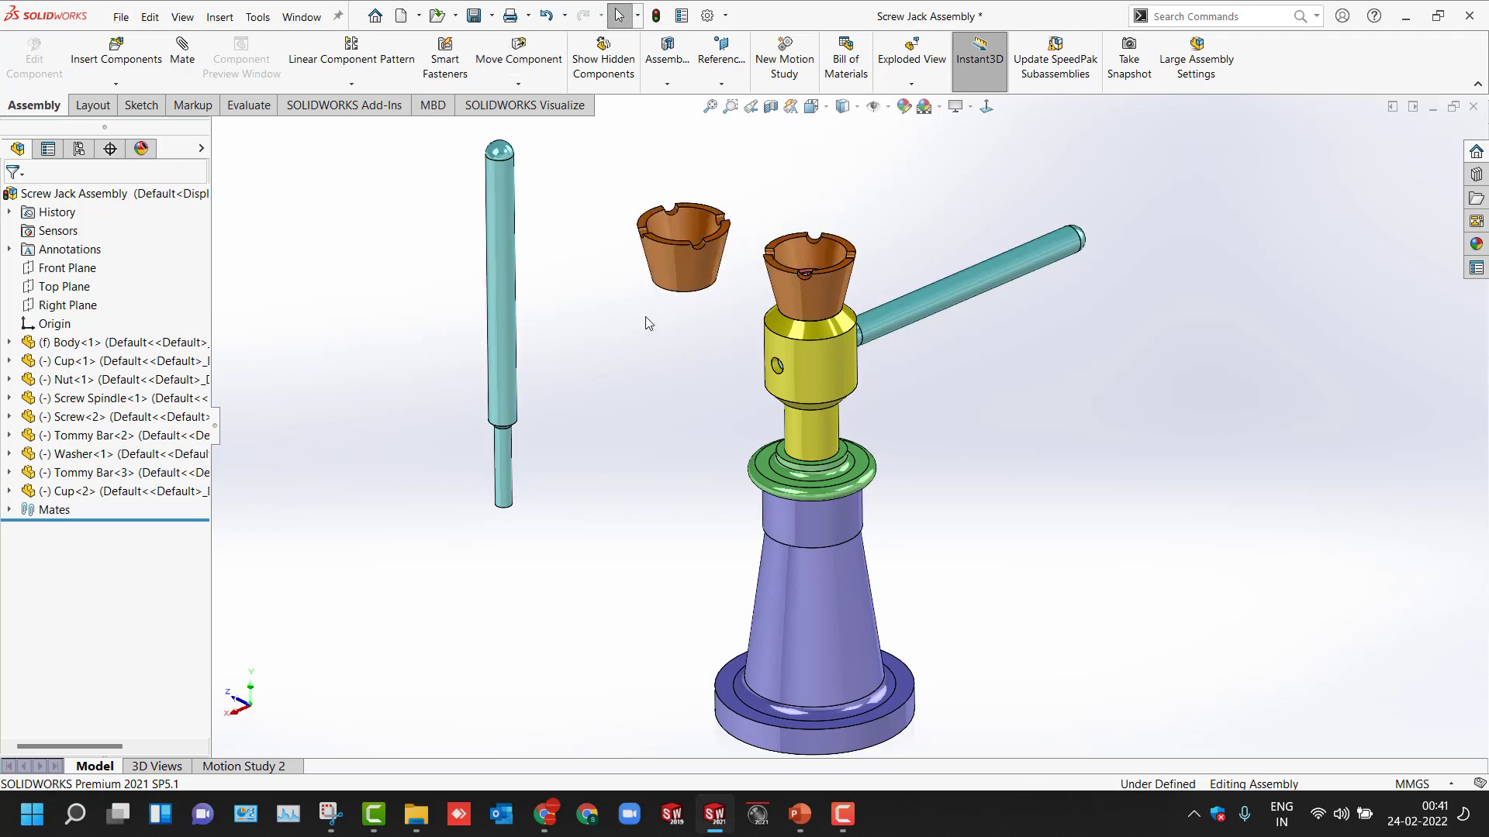
Step: Delete the copied Cup from the assembly
left_click(673, 279)
key("Delete")
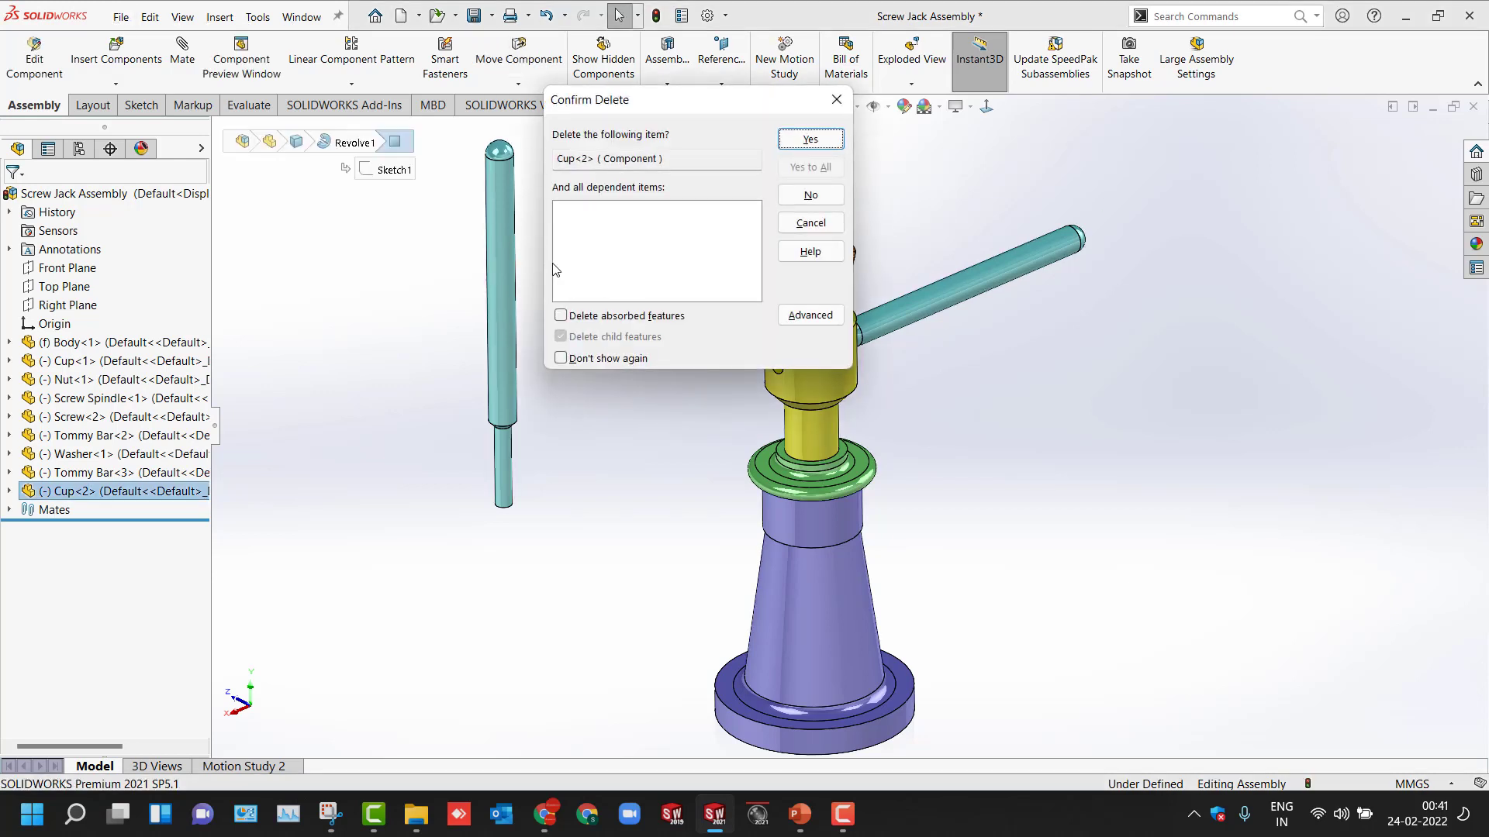
left_click(791, 145)
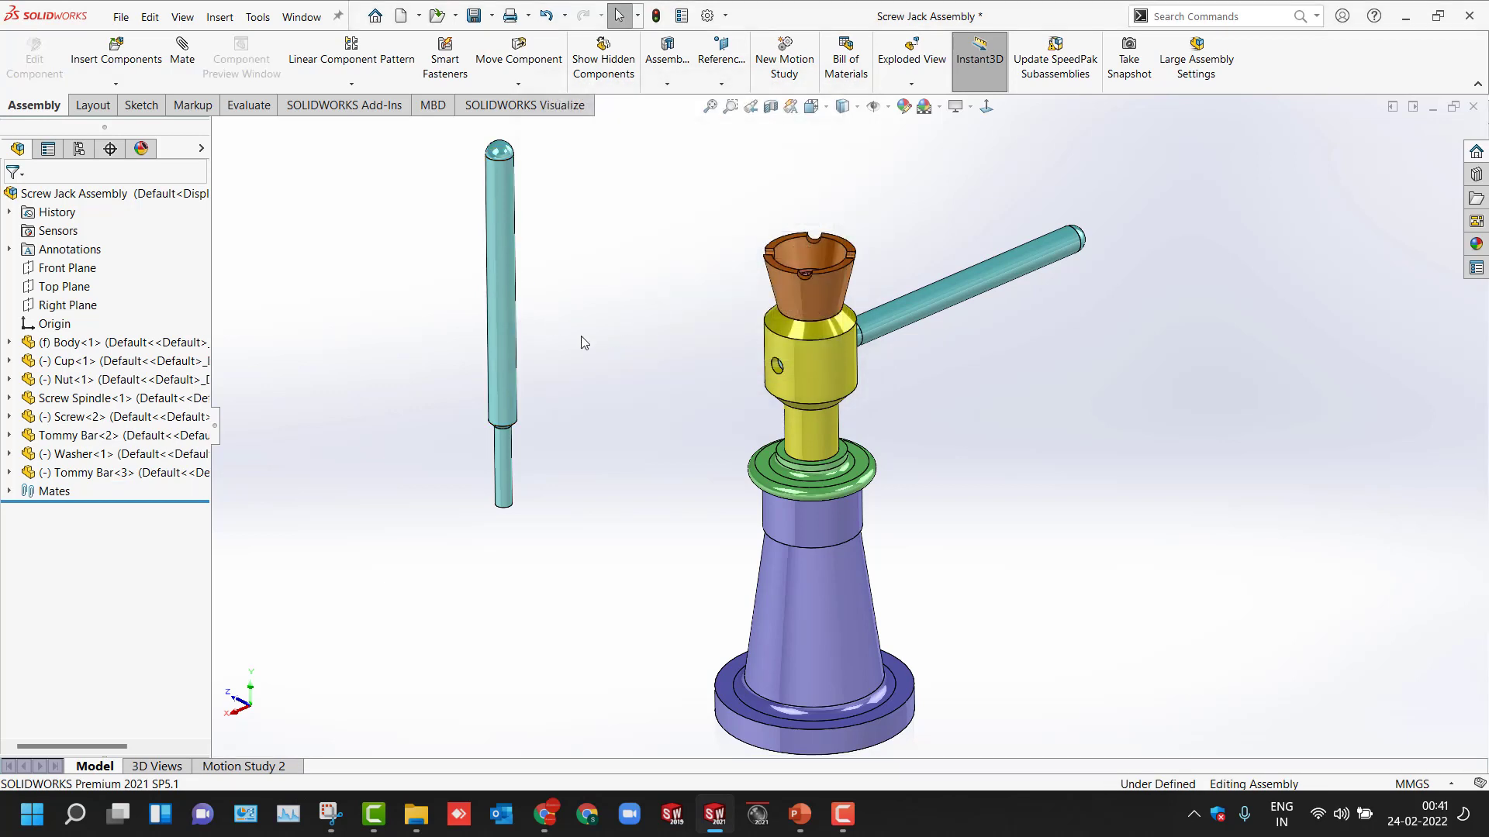
Step: Try to add a concentric mate between the cylindrical faces of the copied Tommy Bar and the Screw Spindle
left_click(504, 311)
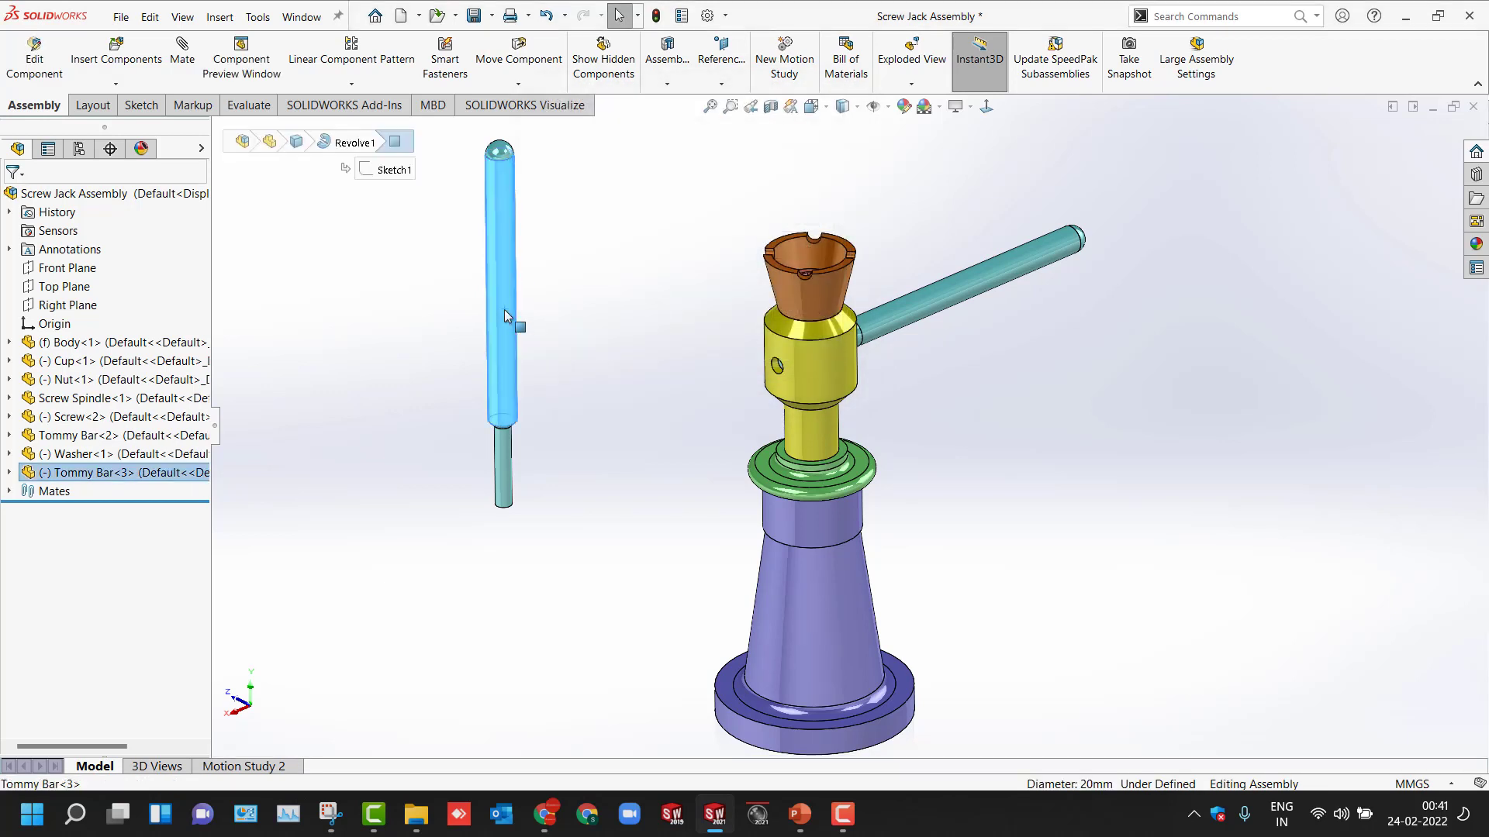
left_click(806, 372, "ctrl")
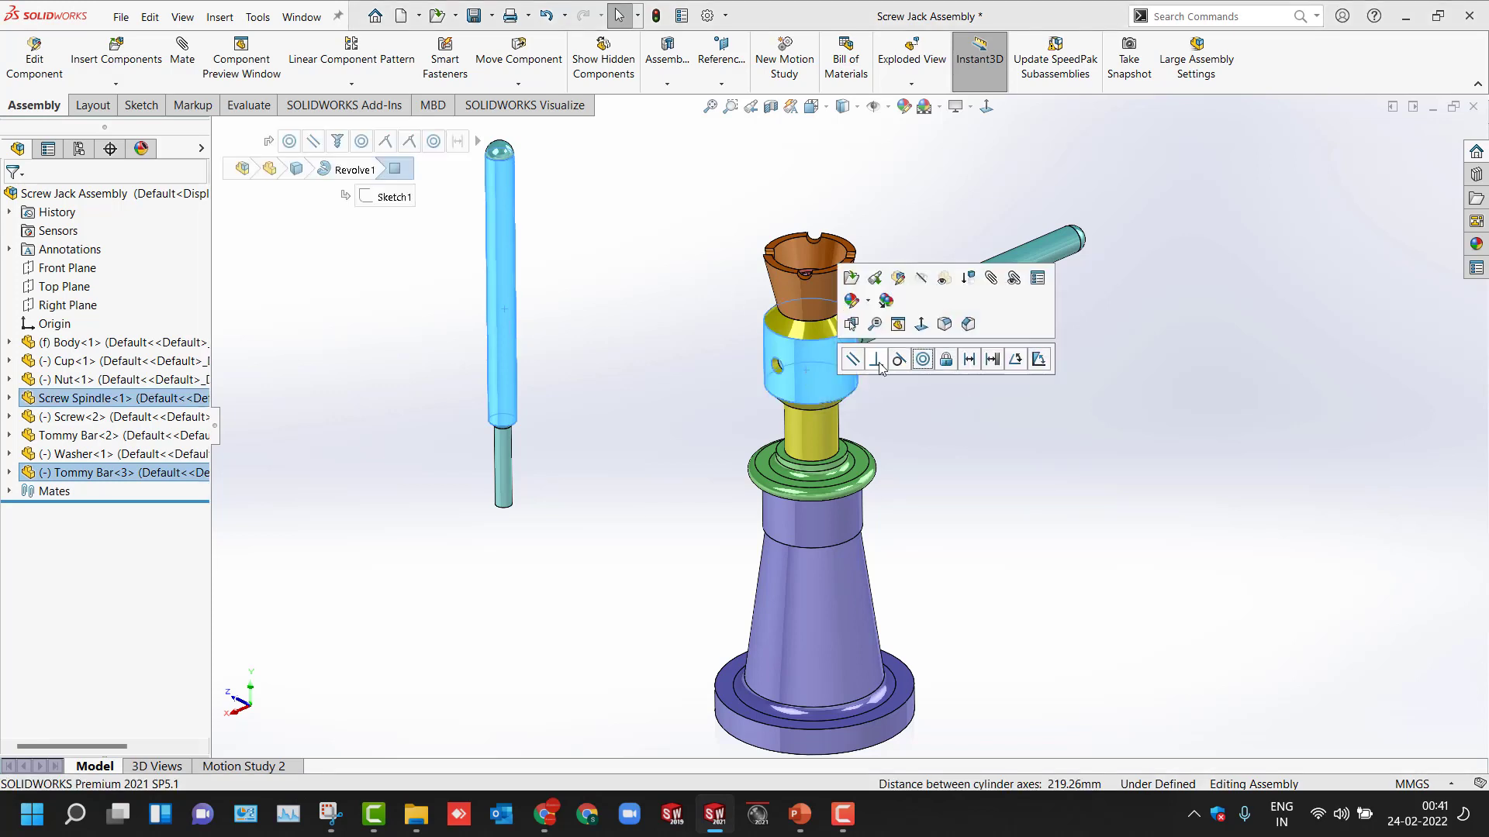
left_click(923, 360)
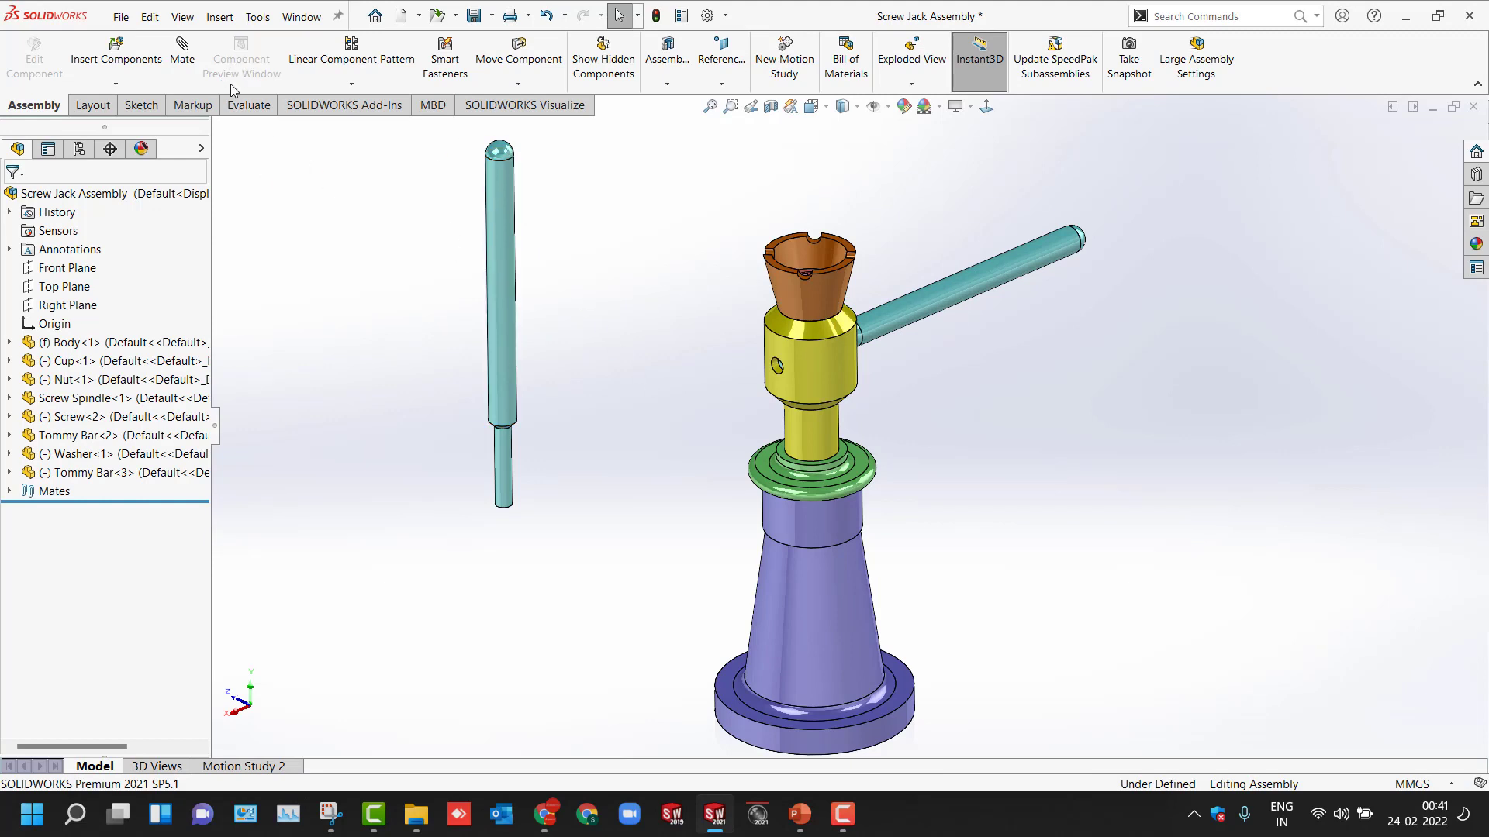
Step: Inspect the copied Tommy Bar in a component preview window, shifting and rotating it there, and exit the preview
left_click(500, 216)
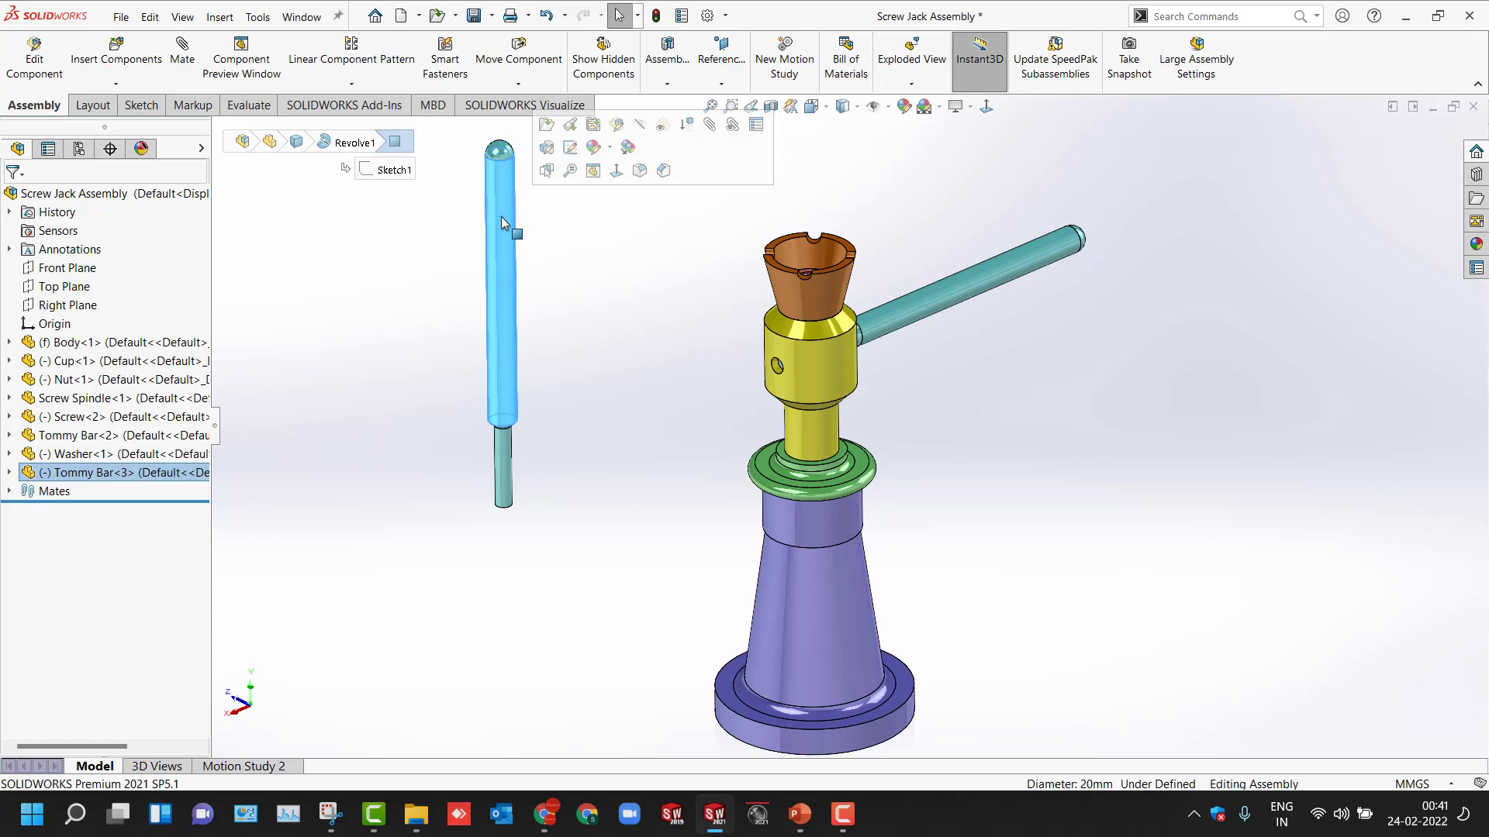
left_click(241, 69)
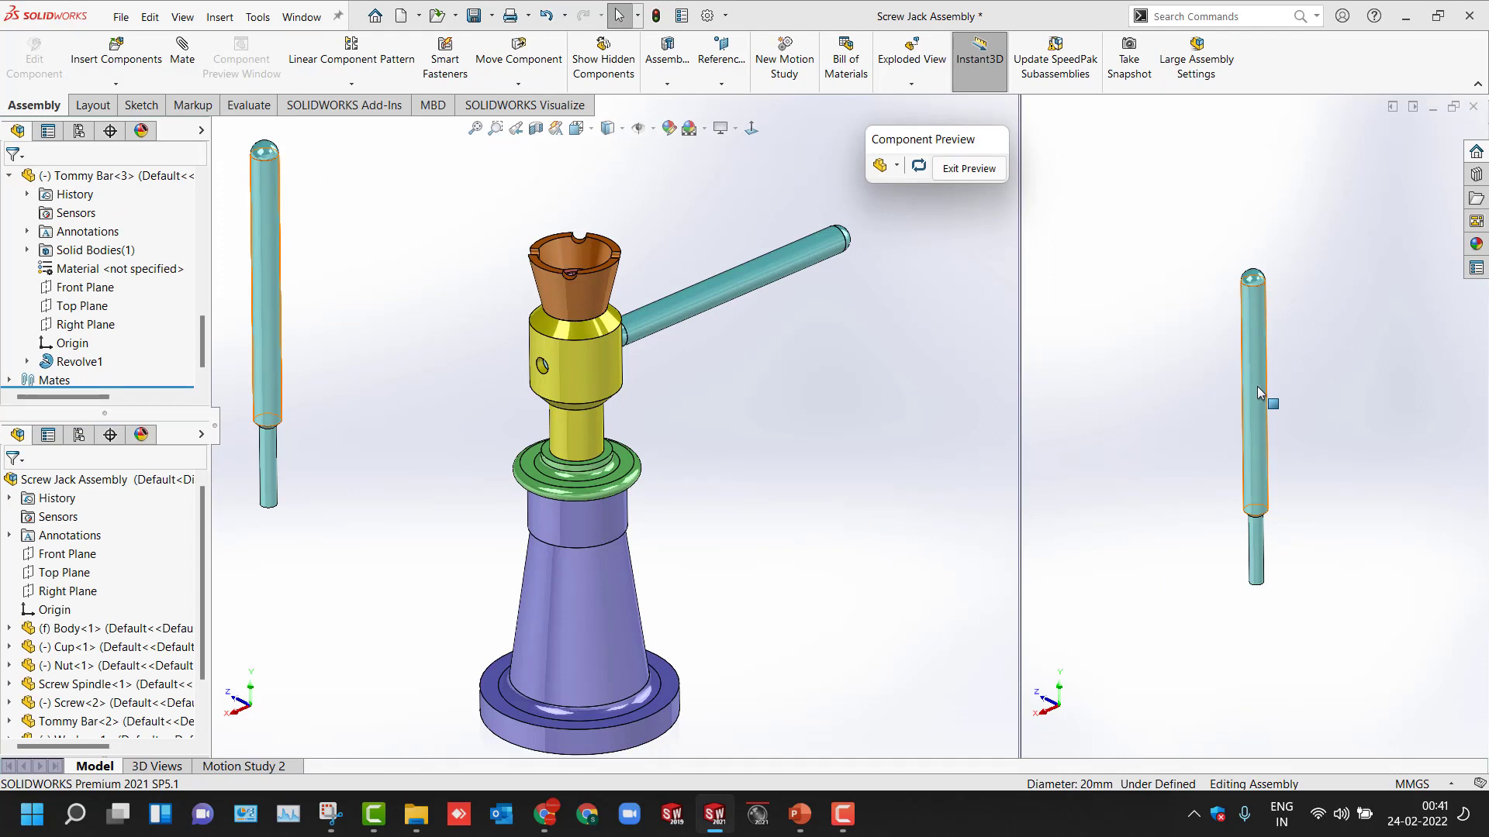
left_click_drag(1261, 375, 1210, 504)
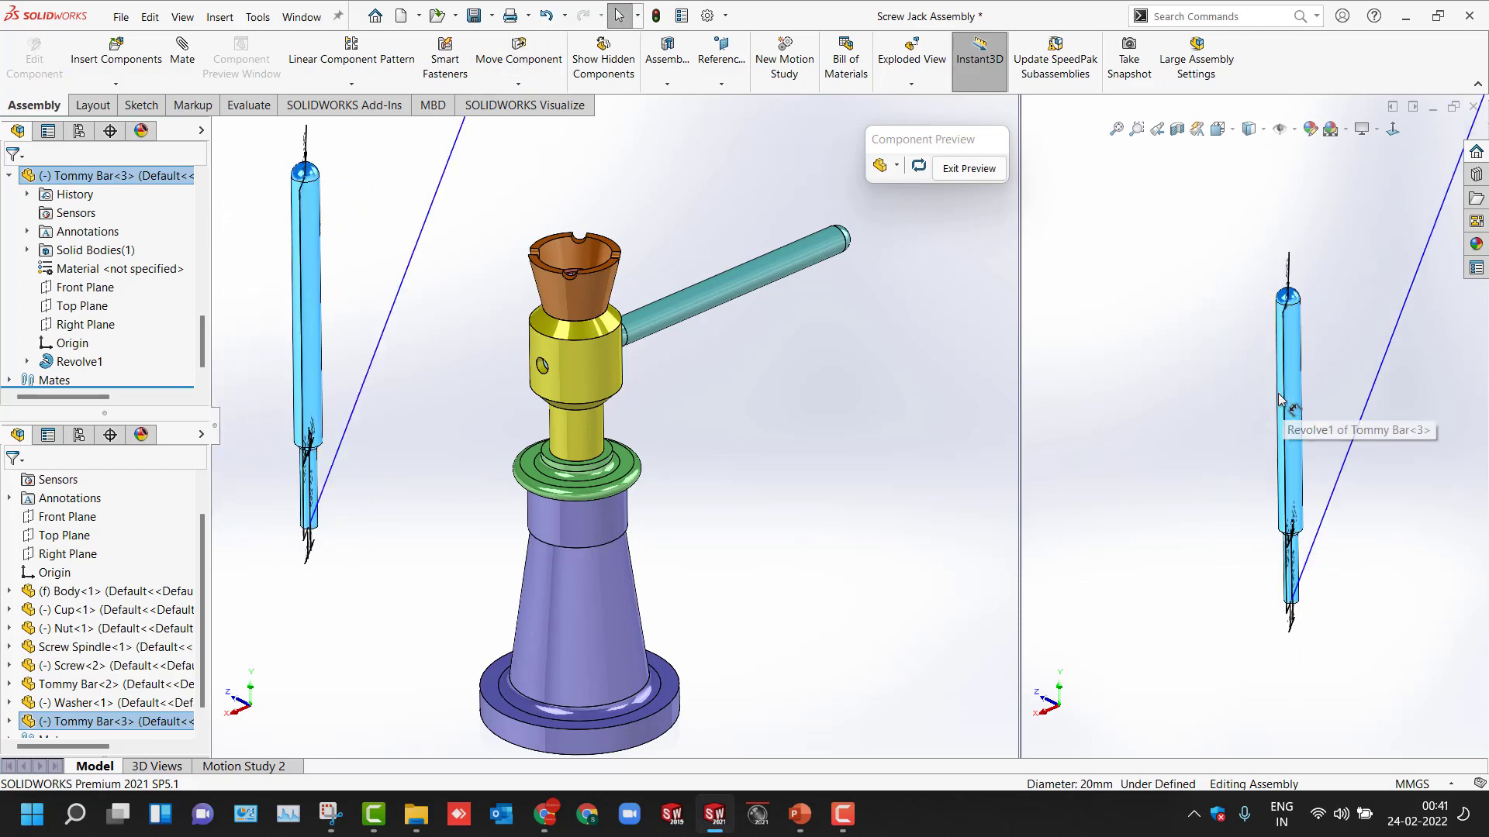
middle_click_drag(1209, 504, 1212, 473)
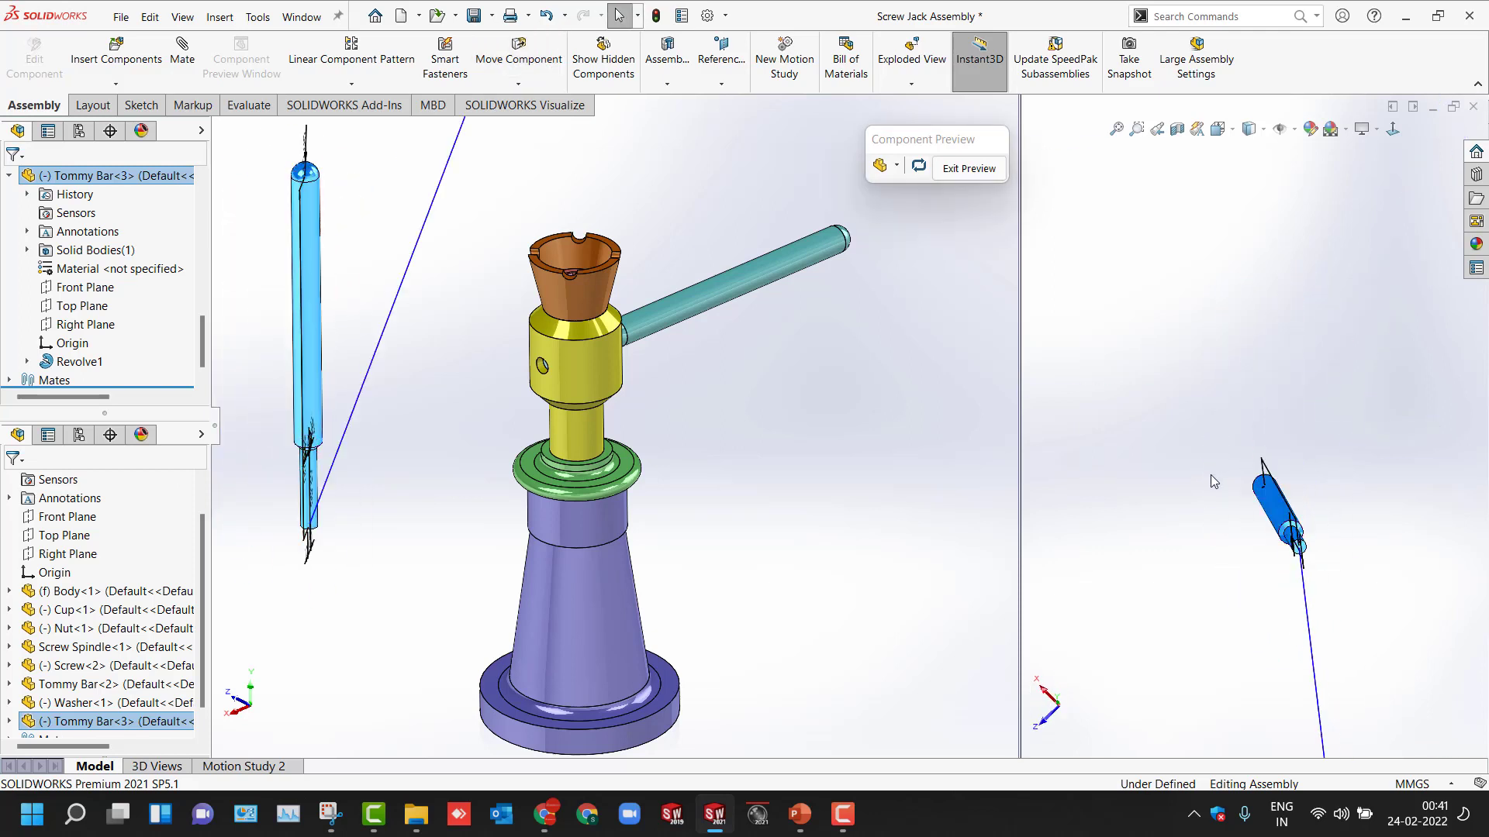
left_click(1211, 474)
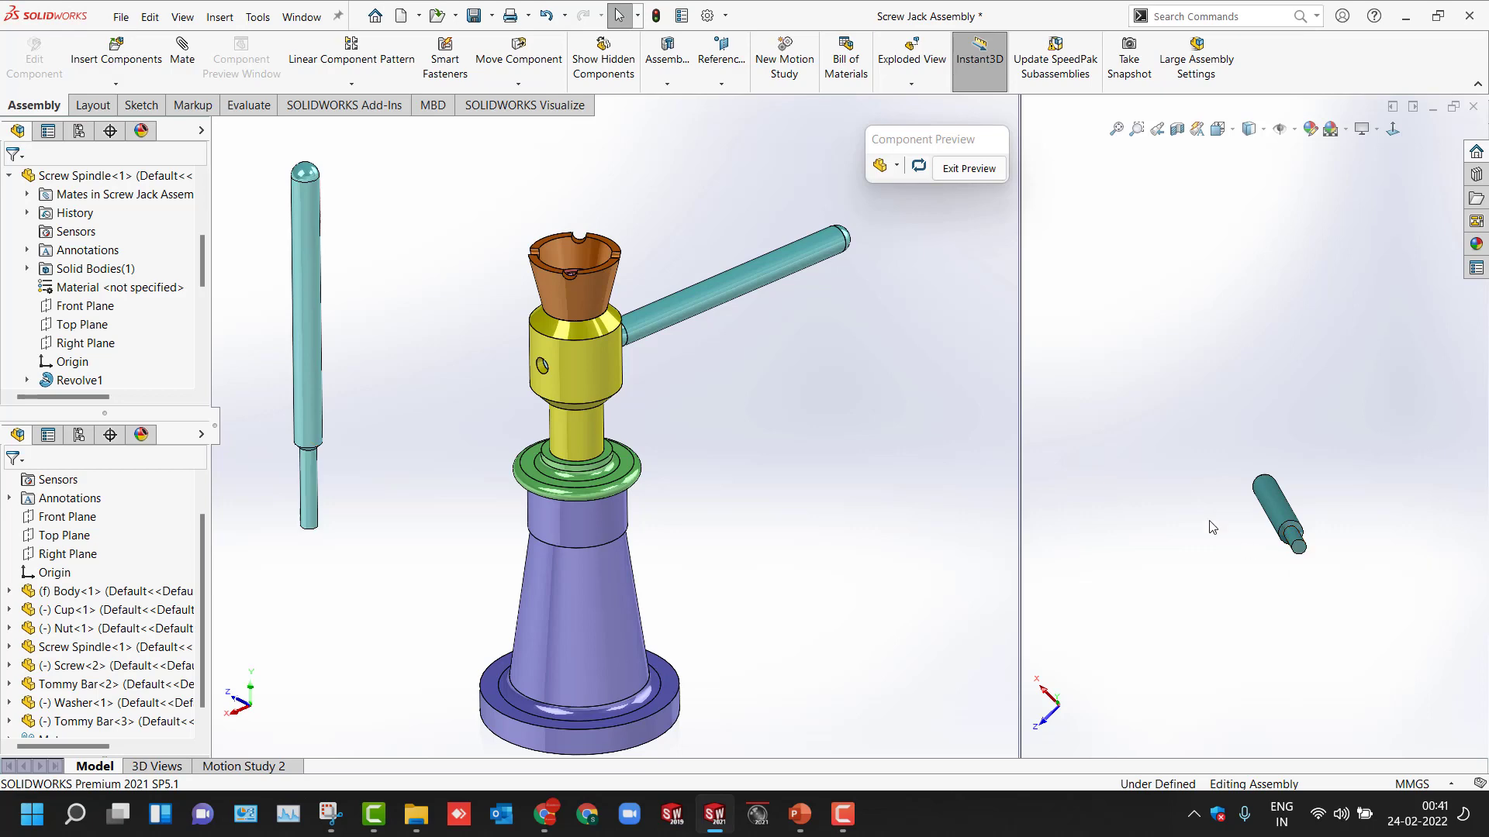
left_click(970, 169)
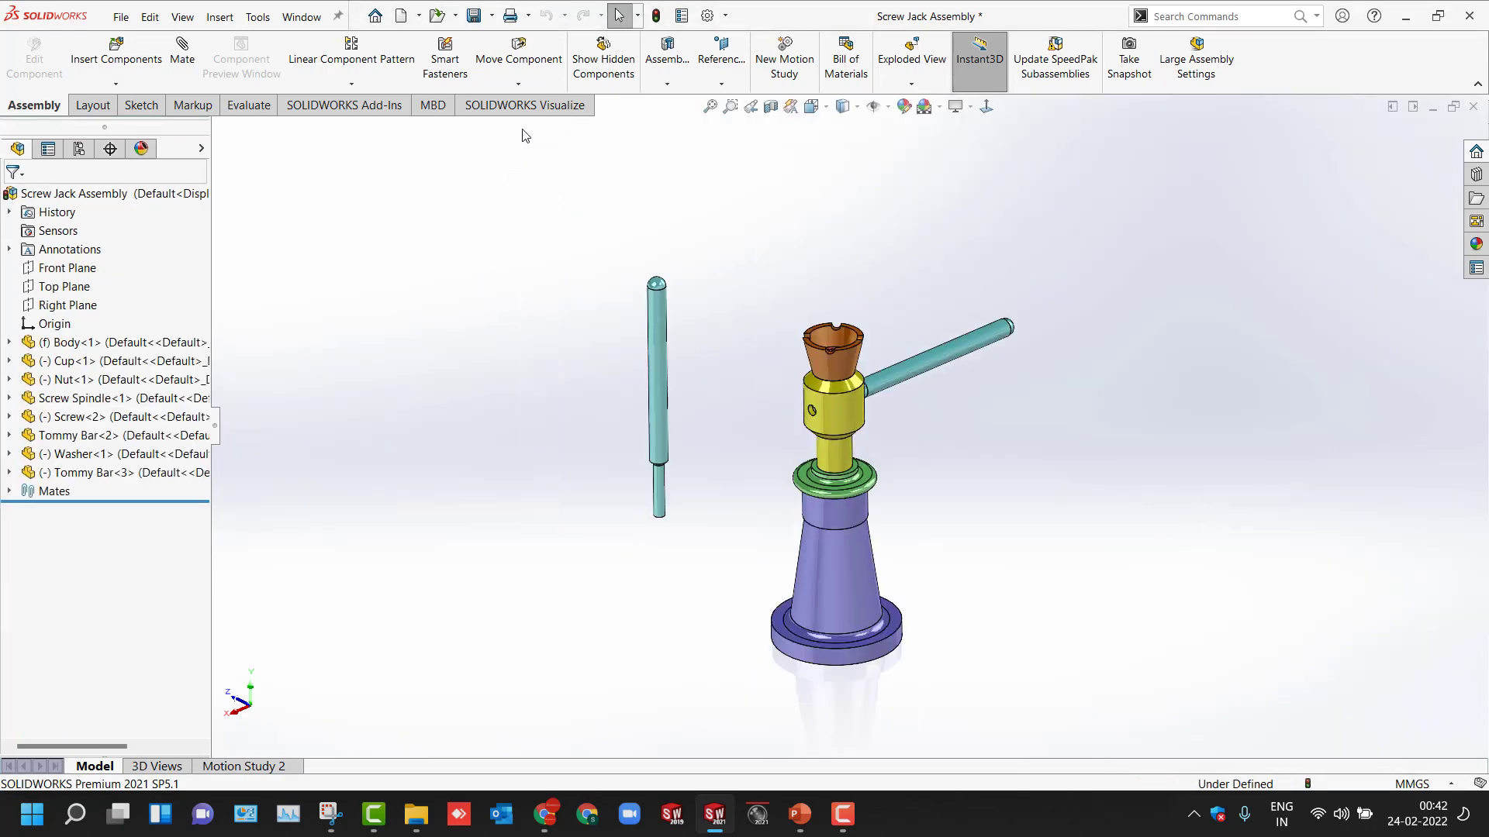
Step: Delete the copied Tommy Bar from the assembly
left_click(518, 84)
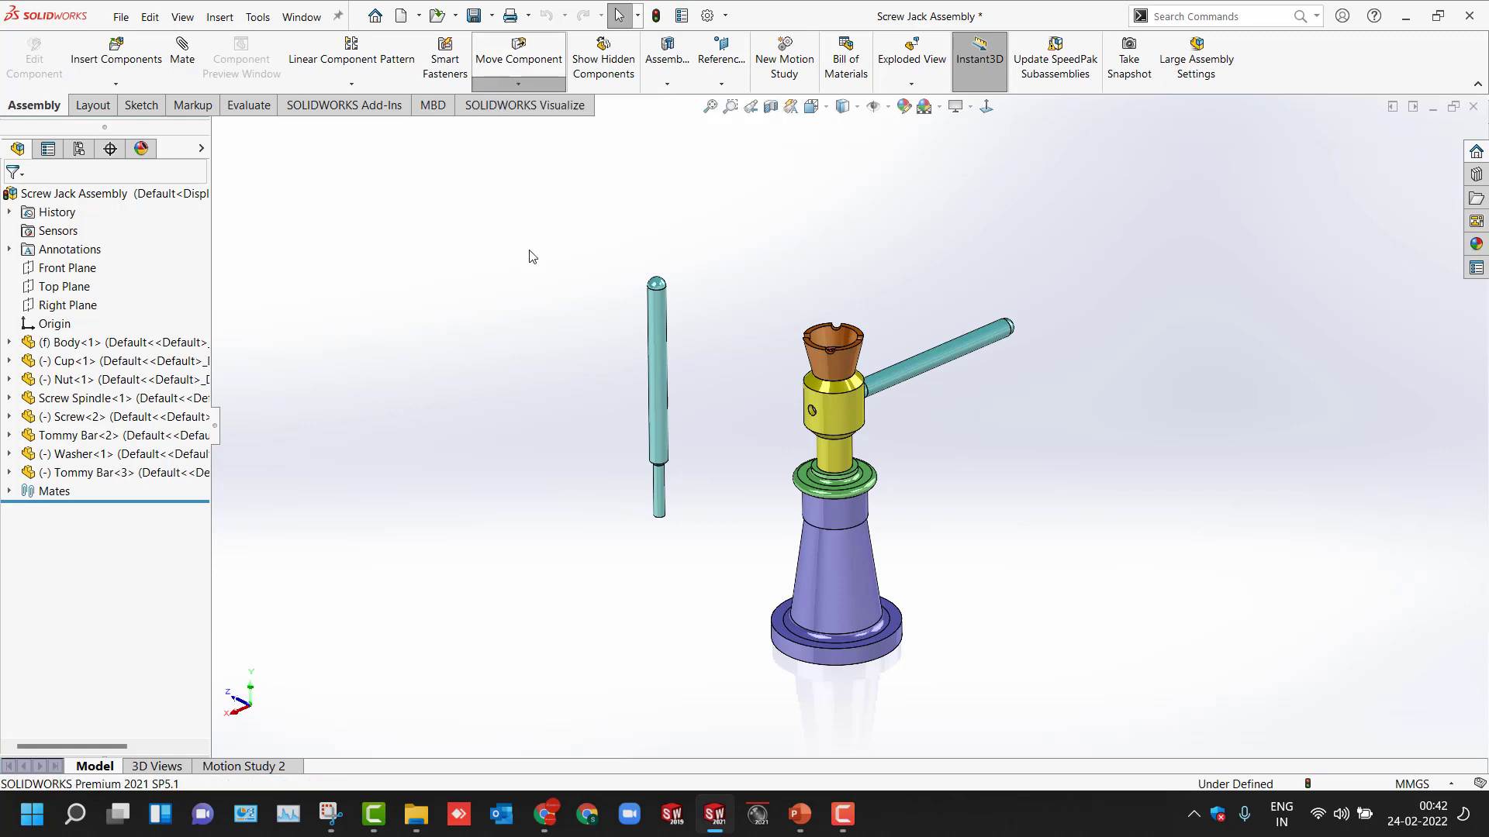
left_click(651, 325)
key("Delete")
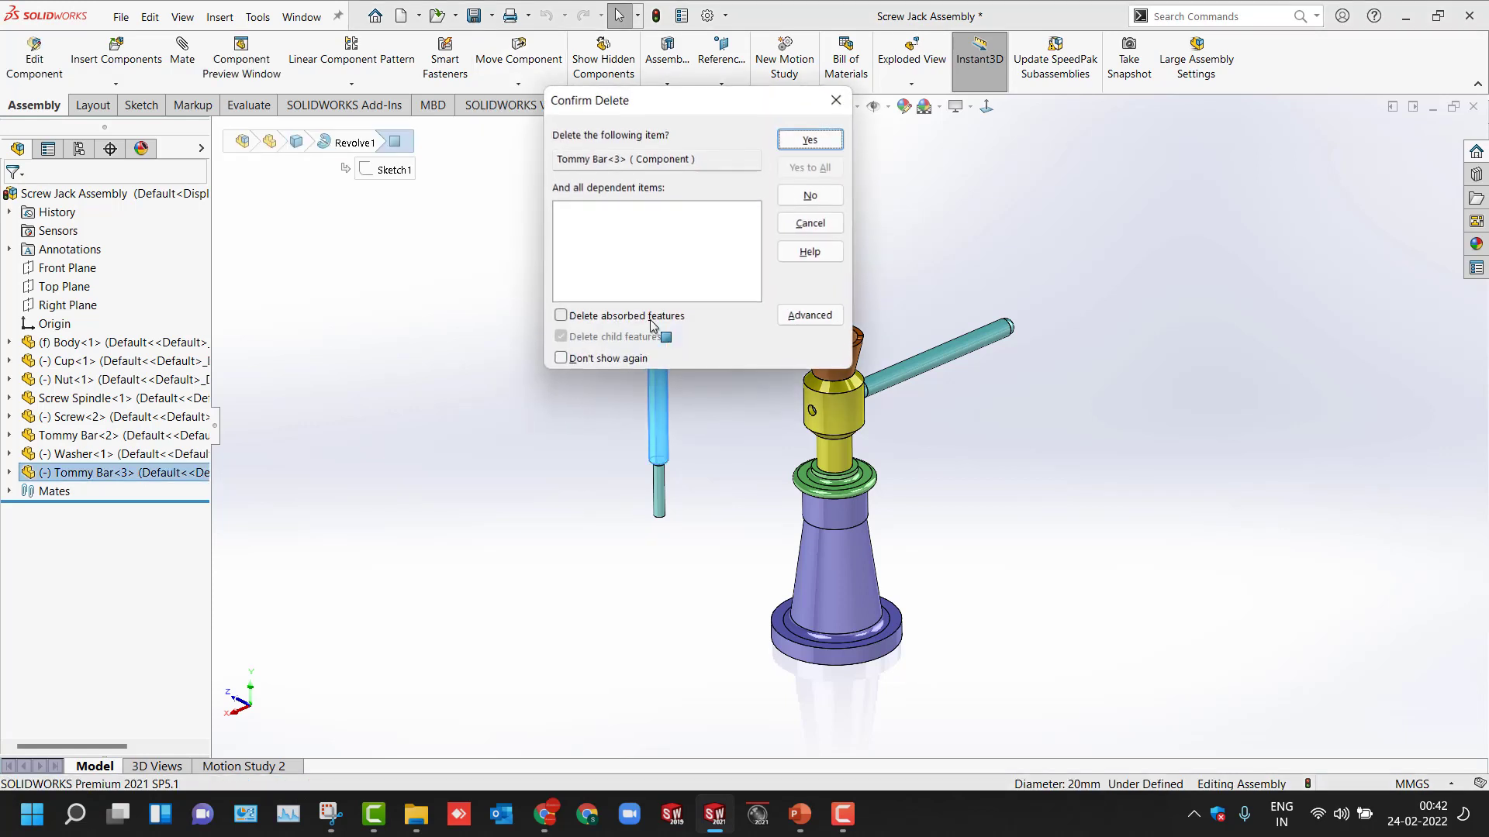
left_click(807, 141)
left_click(842, 407)
left_click(706, 459)
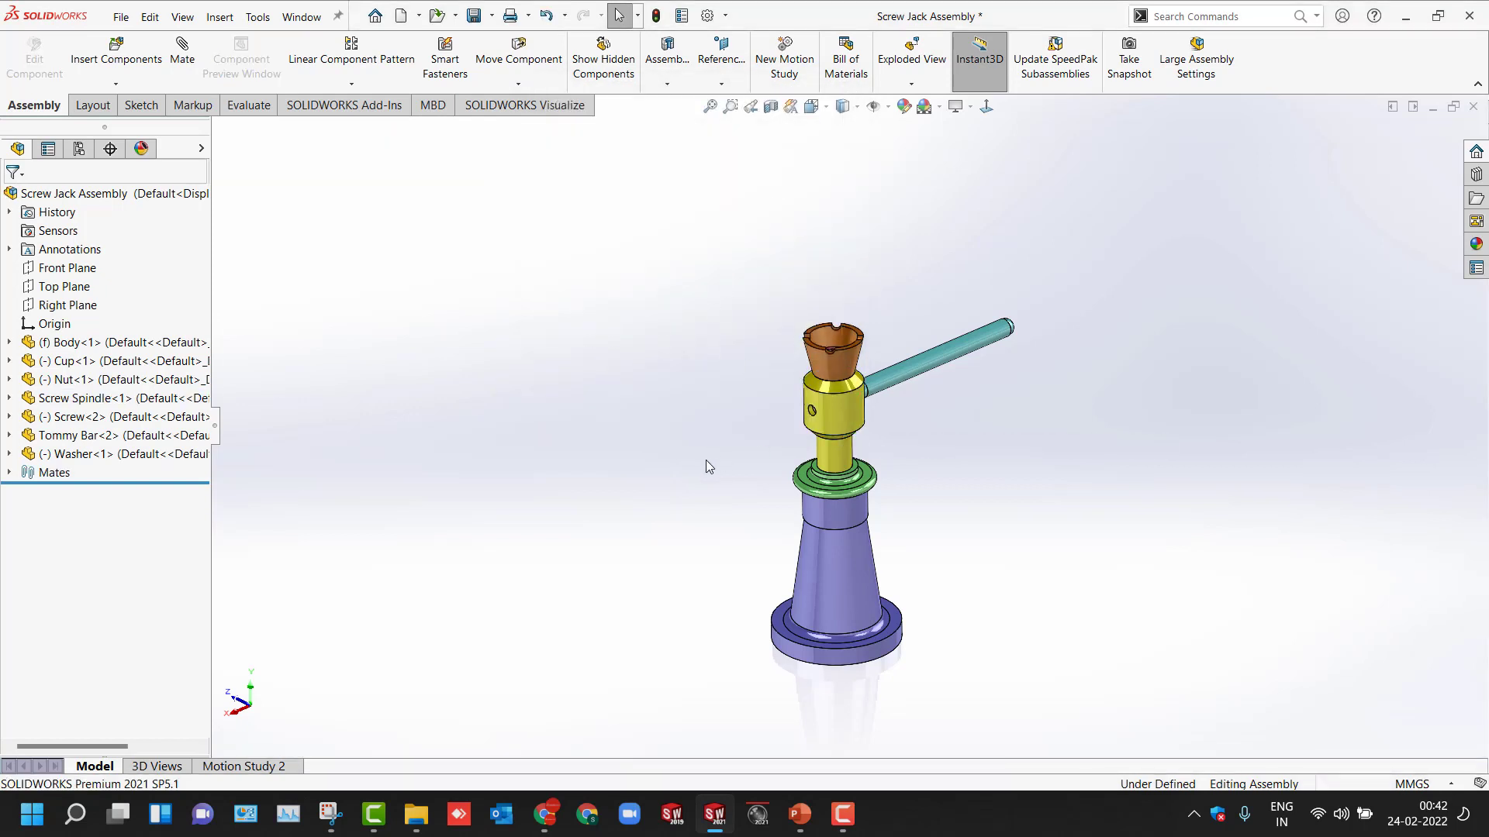
Step: Suppress the Screw2 mate between the Body and Screw Spindle and lower the spindle down into the nut
left_click(9, 473)
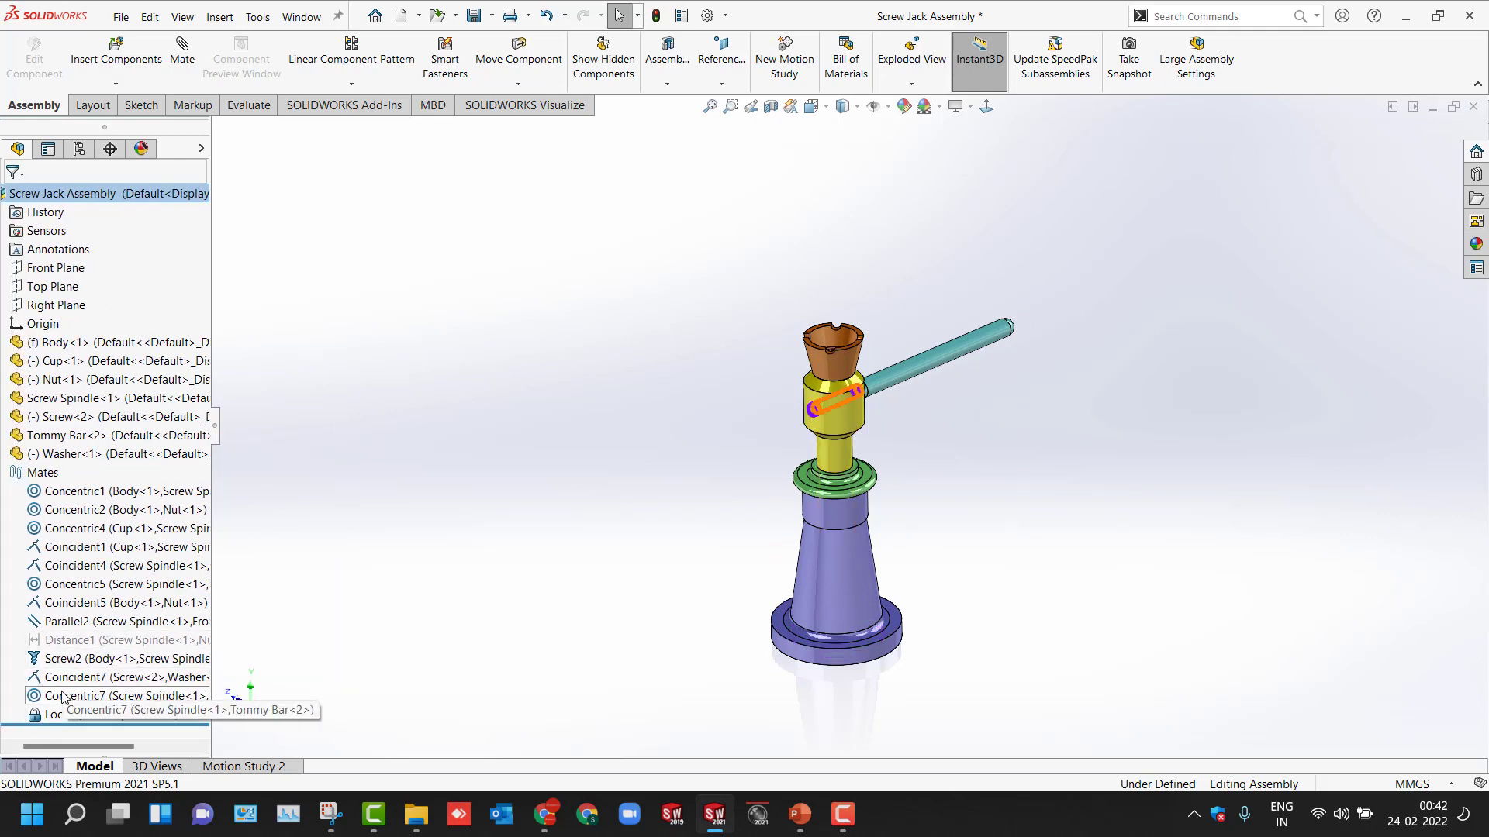
left_click(859, 425)
left_click(388, 558)
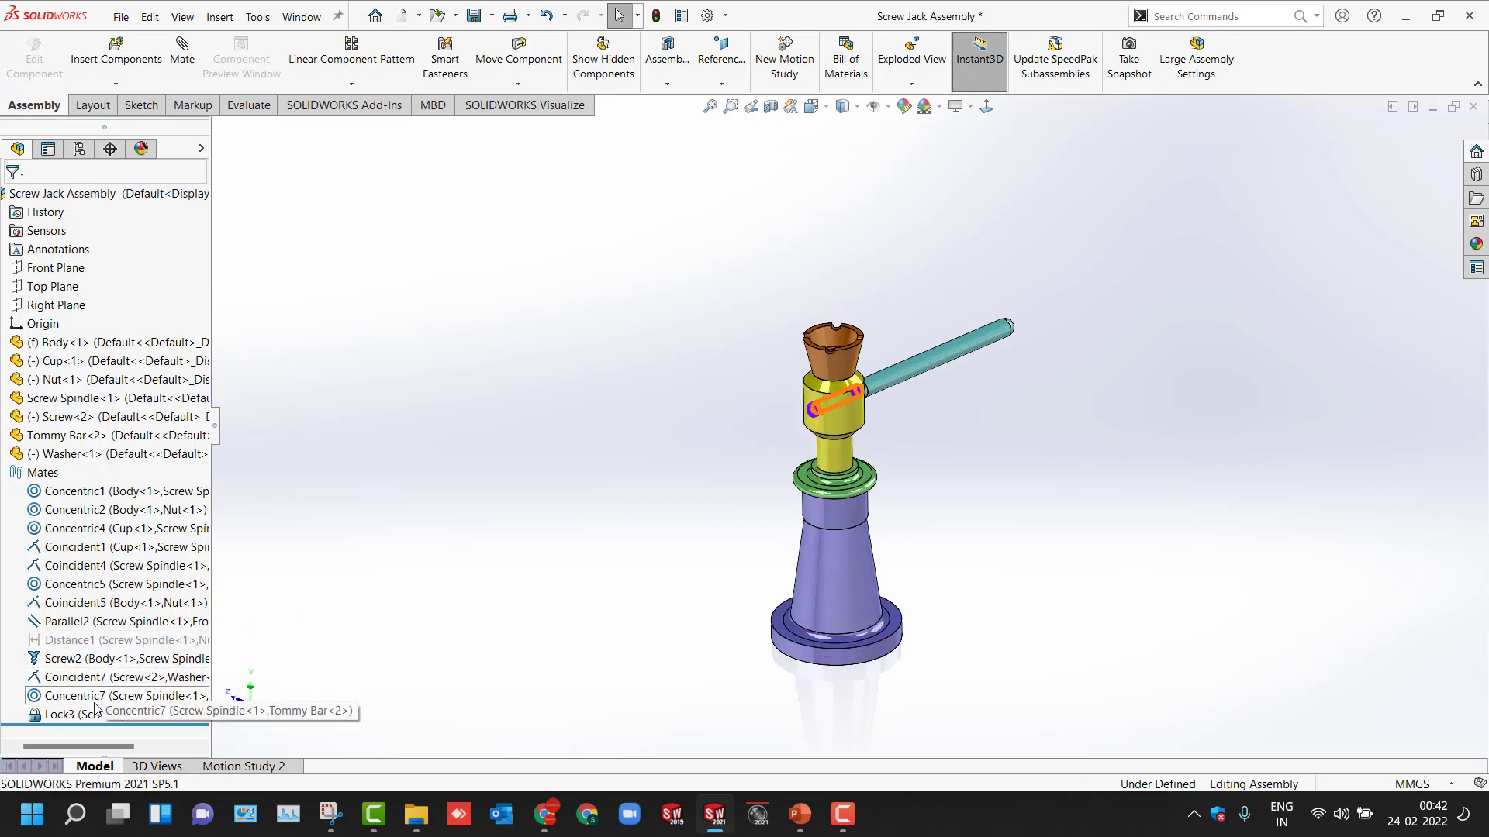
left_click(108, 658)
left_click(111, 615)
left_click_drag(841, 433, 841, 469)
key("Escape")
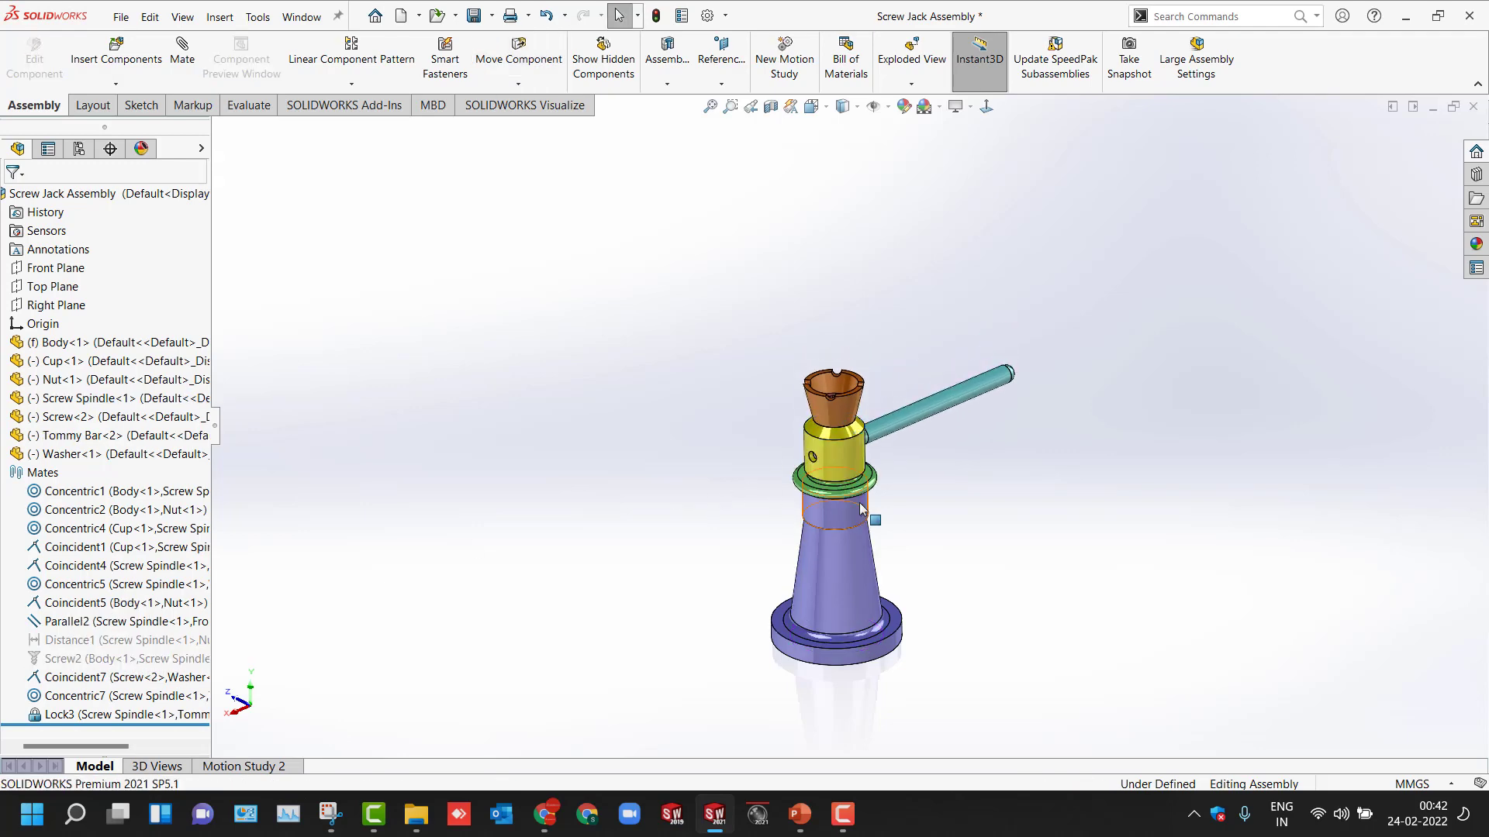
Step: Calculate interference detection for the entire Screw Jack Assembly
scroll(822, 481, "down", 8)
scroll(745, 482, "up", 8)
middle_click_drag(663, 500, 592, 478)
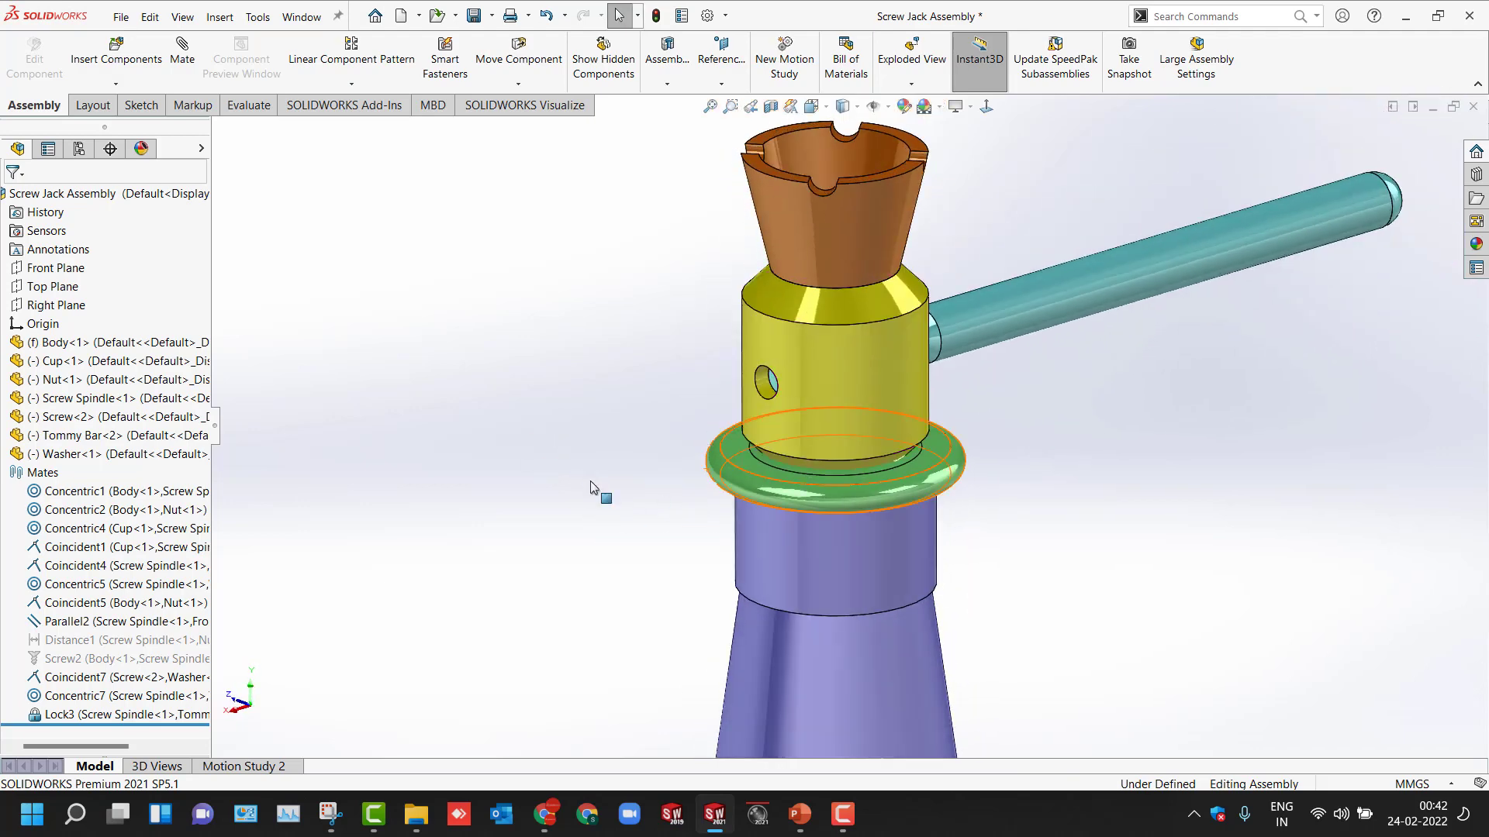
scroll(598, 491, "up", 6)
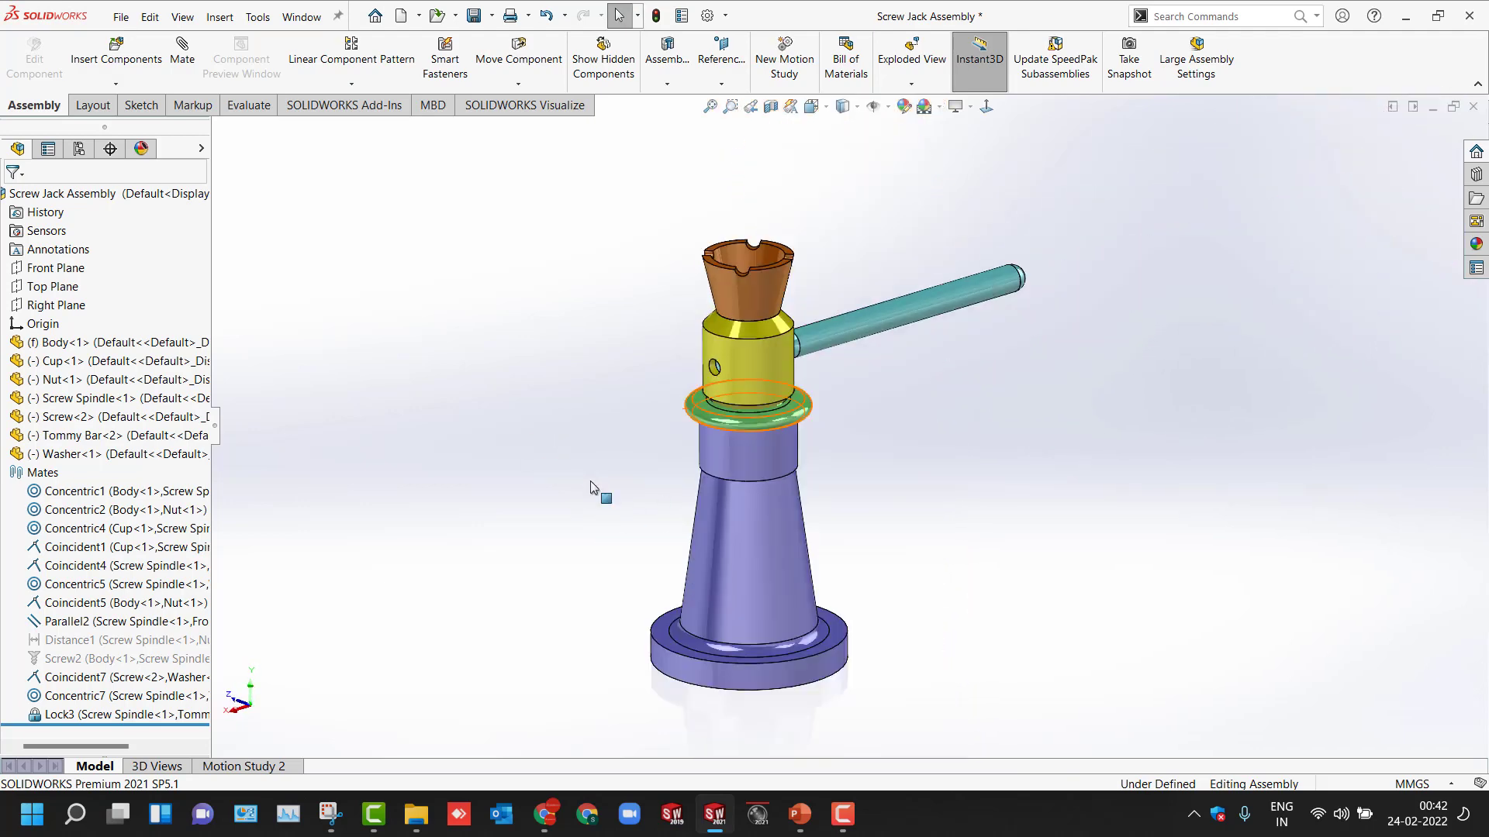
left_click(249, 106)
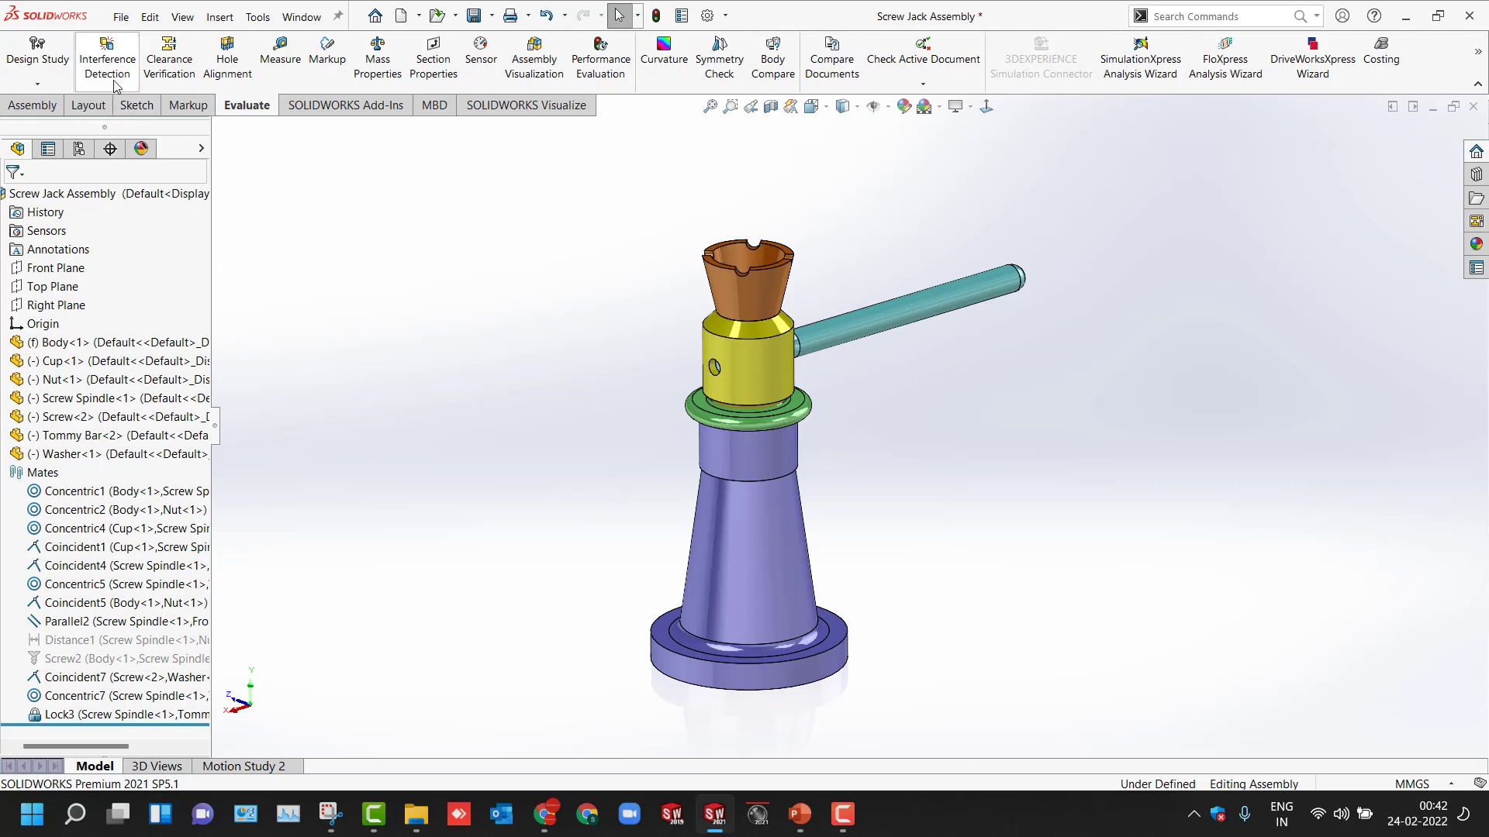
left_click(107, 56)
left_click(80, 301)
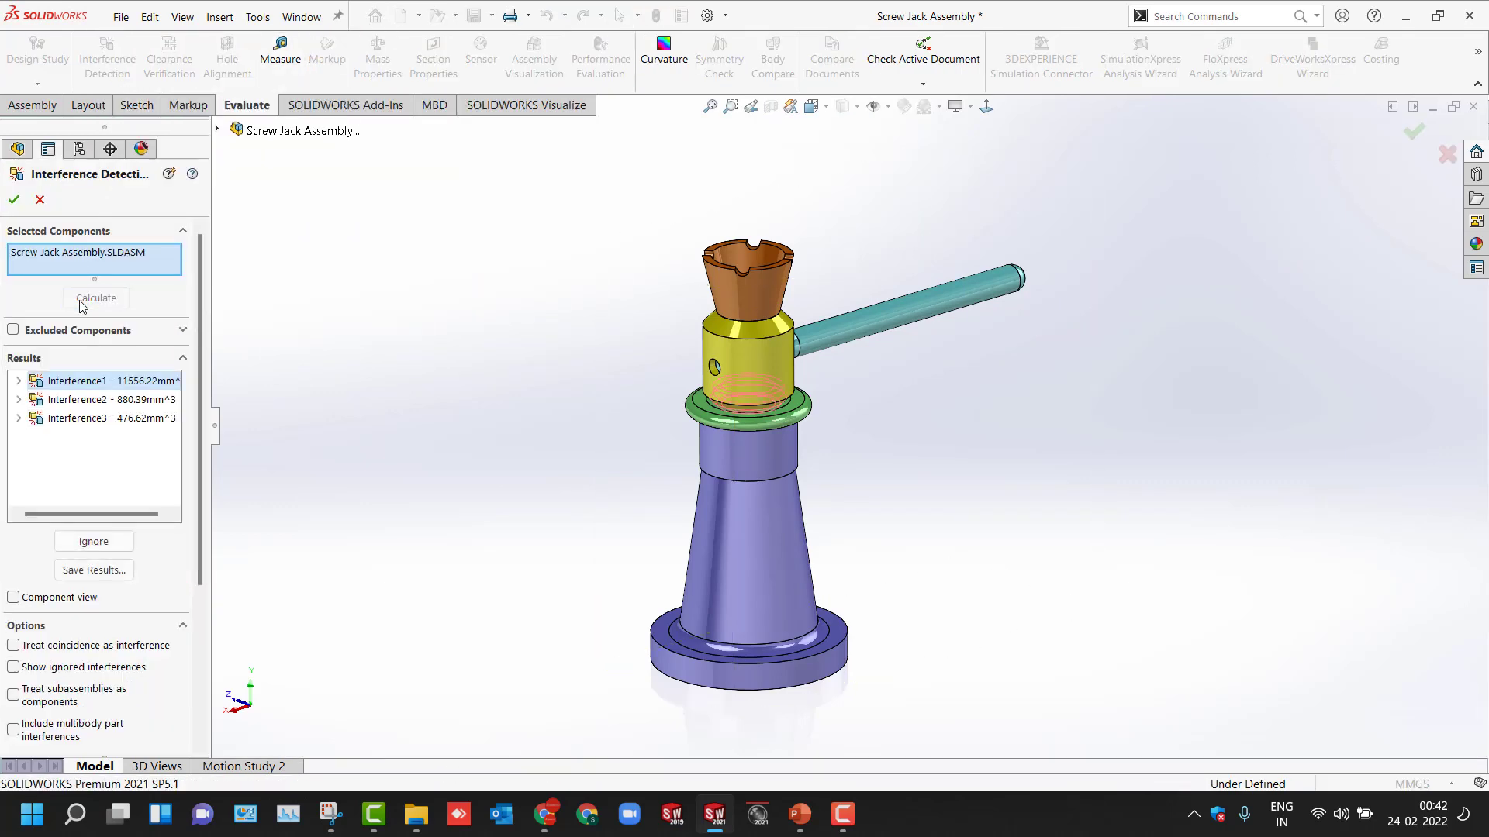
Step: Review each detected interference and the components involved in the first one, and close interference detection without applying anything
left_click(20, 381)
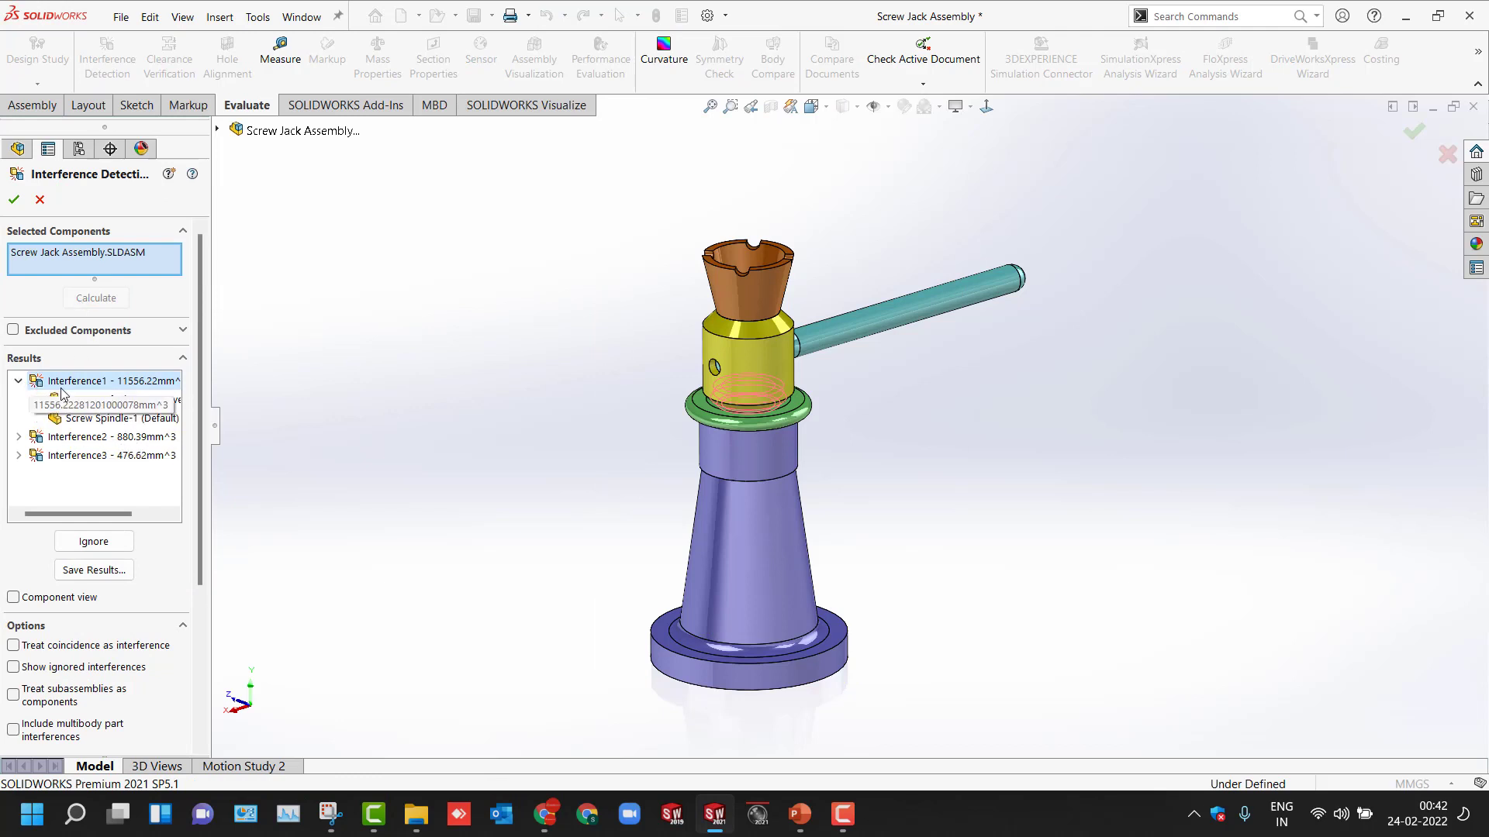
left_click(86, 400)
left_click(87, 418)
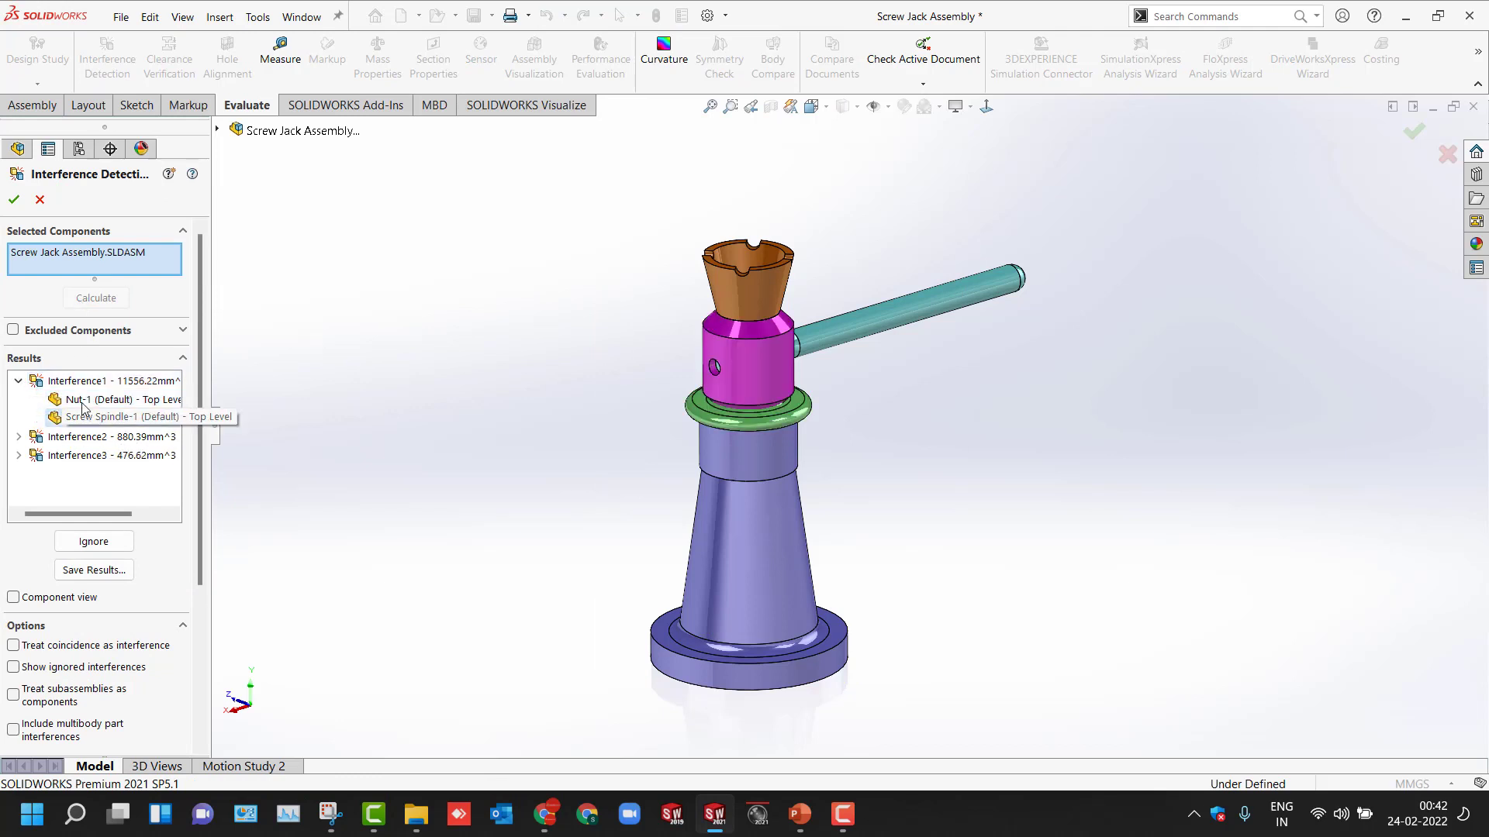
left_click(79, 381)
scroll(584, 403, "down", 3)
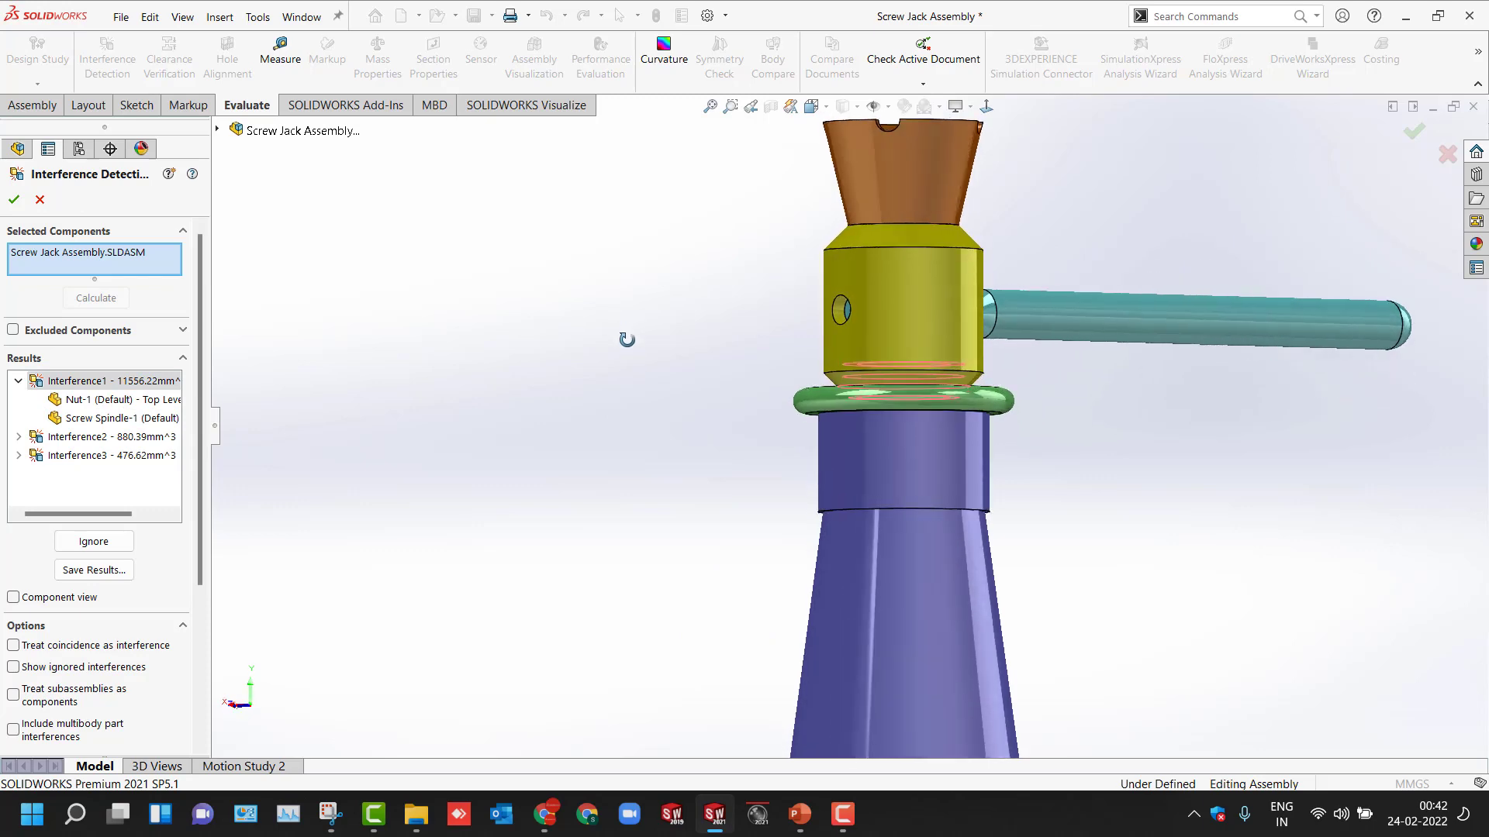
middle_click_drag(649, 365, 632, 498)
scroll(632, 498, "up", 5)
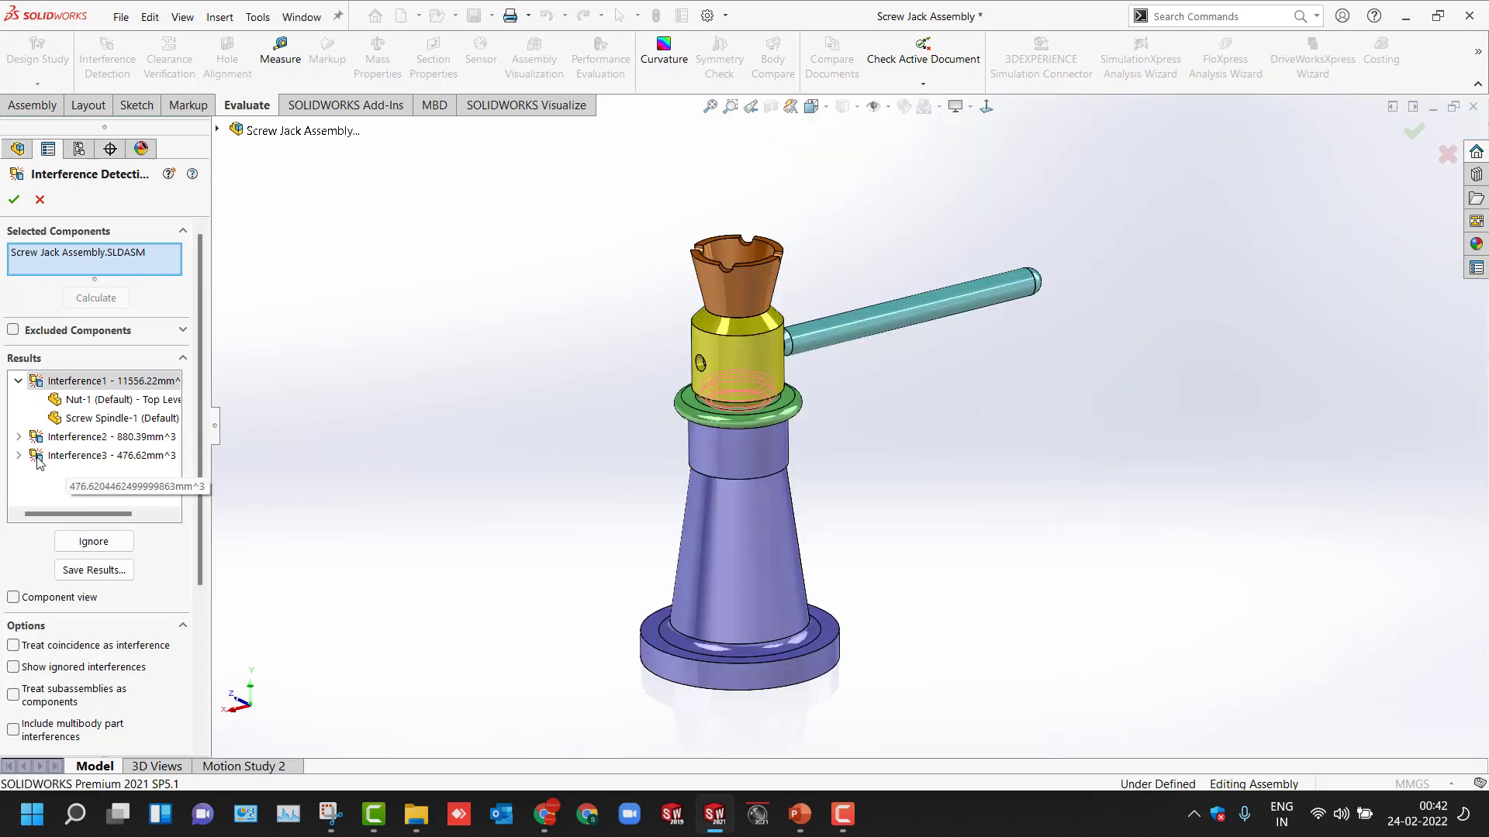
left_click(83, 457)
left_click(84, 438)
left_click(84, 456)
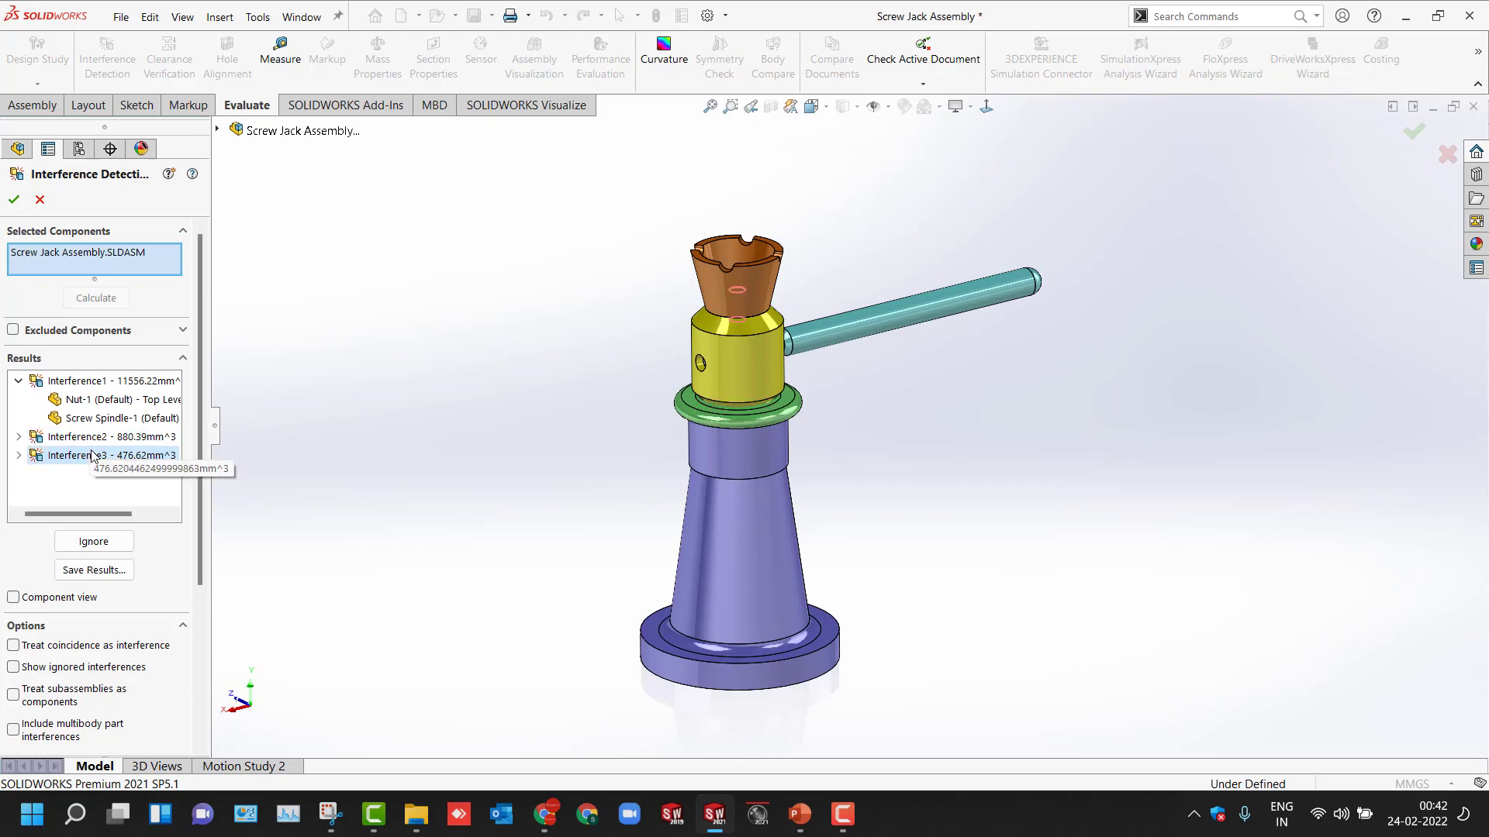
left_click(39, 199)
Step: Raise the Screw Spindle until its head stands clear above the nut
left_click_drag(701, 419, 629, 383)
left_click(630, 383)
middle_click_drag(645, 401, 700, 351)
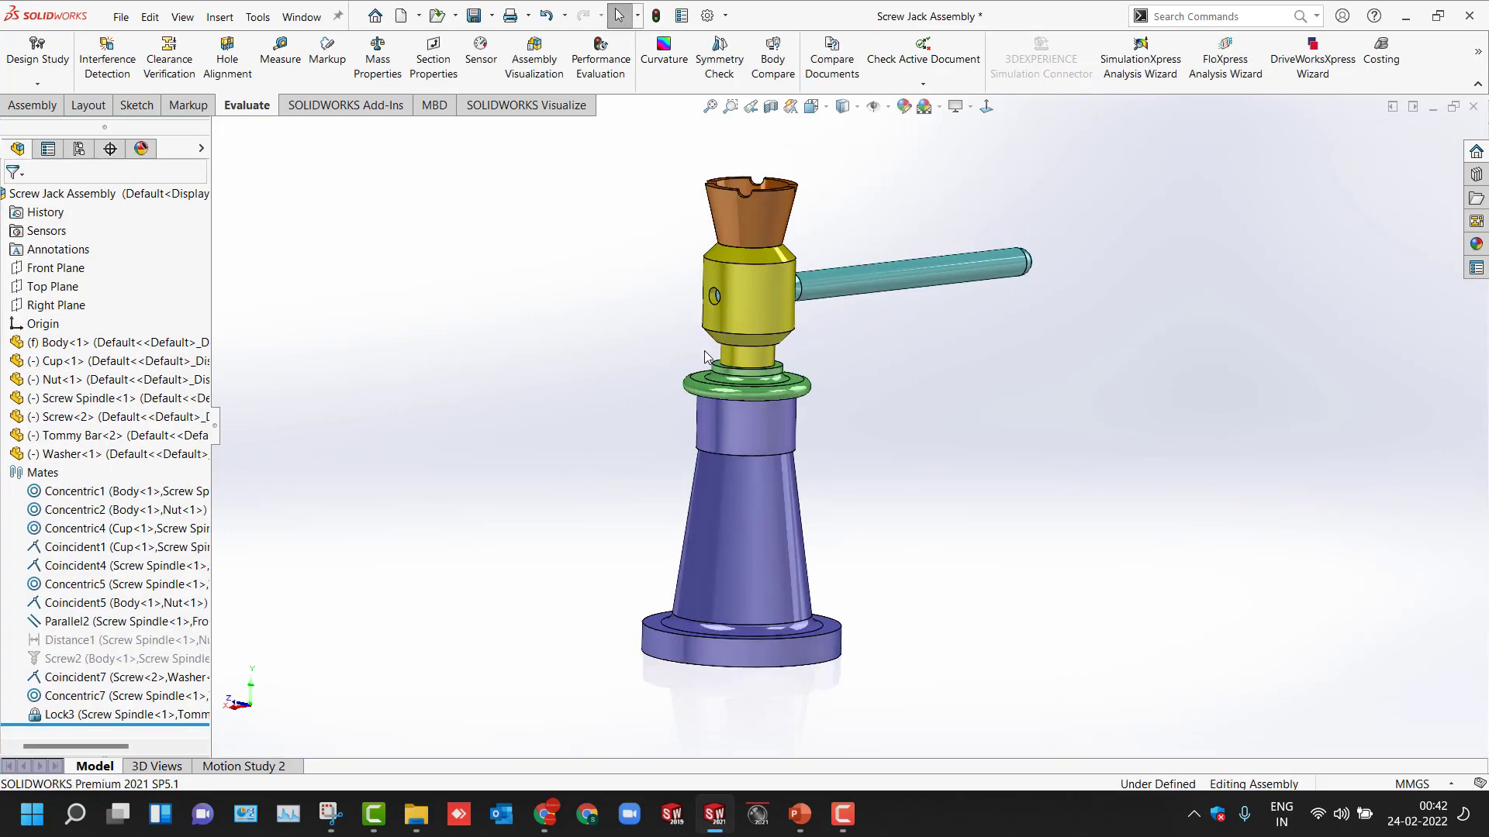
scroll(626, 367, "up", 2)
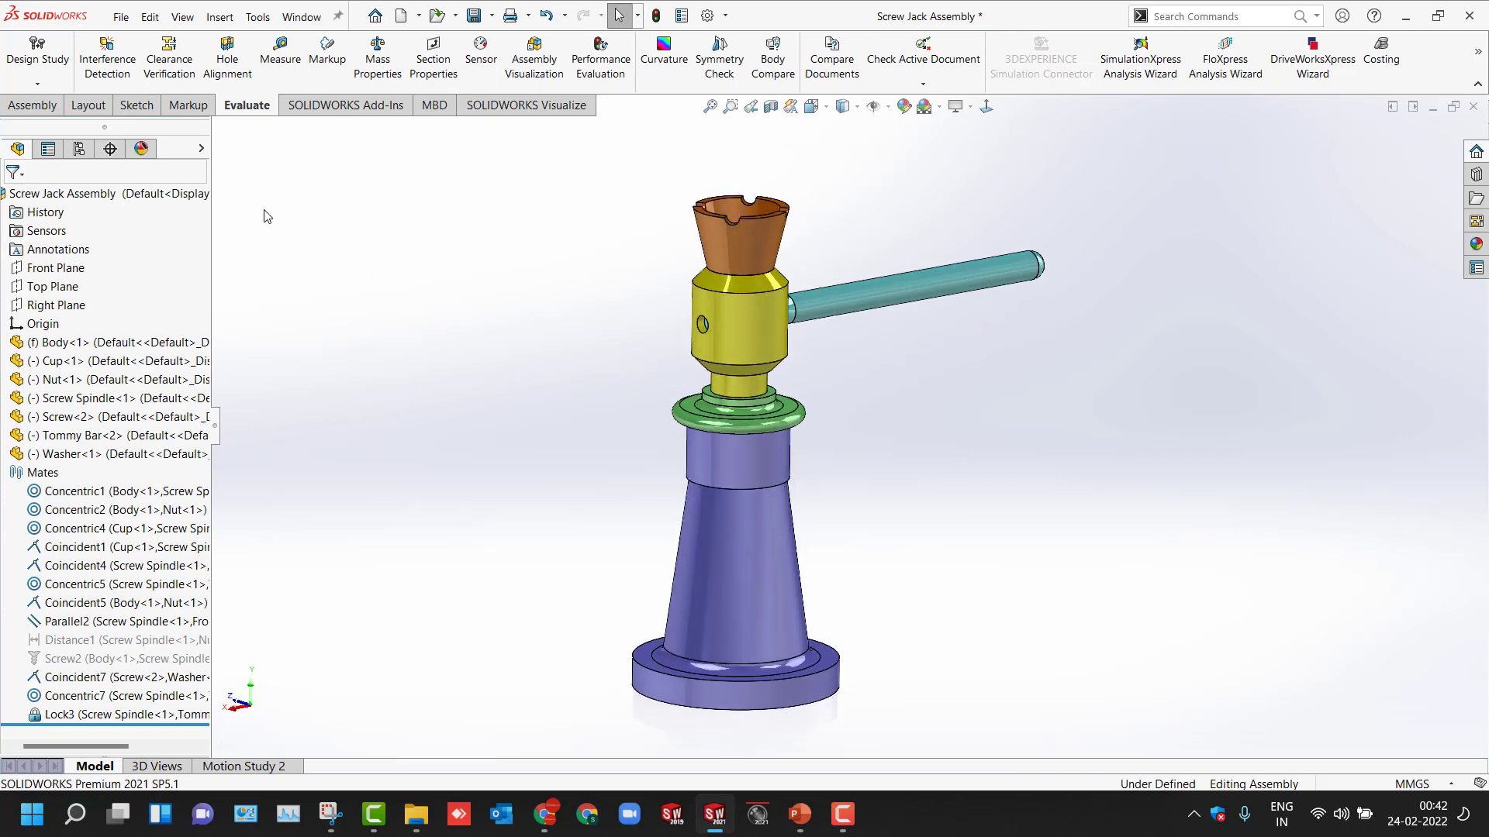
Step: Test the Screw Spindle's movement against the Nut using Move Component with collision detection limited to these two components
left_click(33, 106)
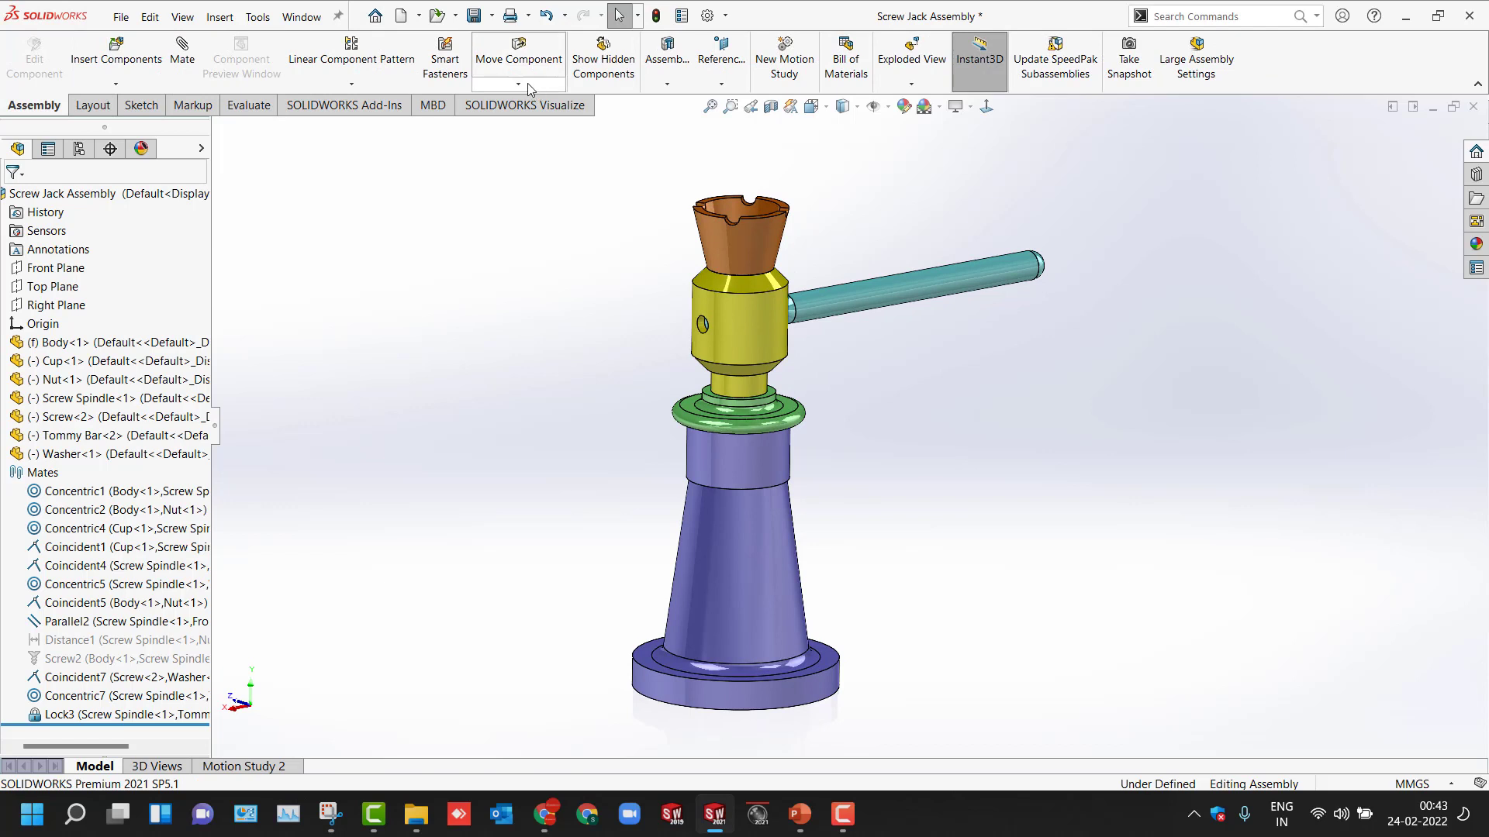
left_click(518, 59)
left_click(86, 385)
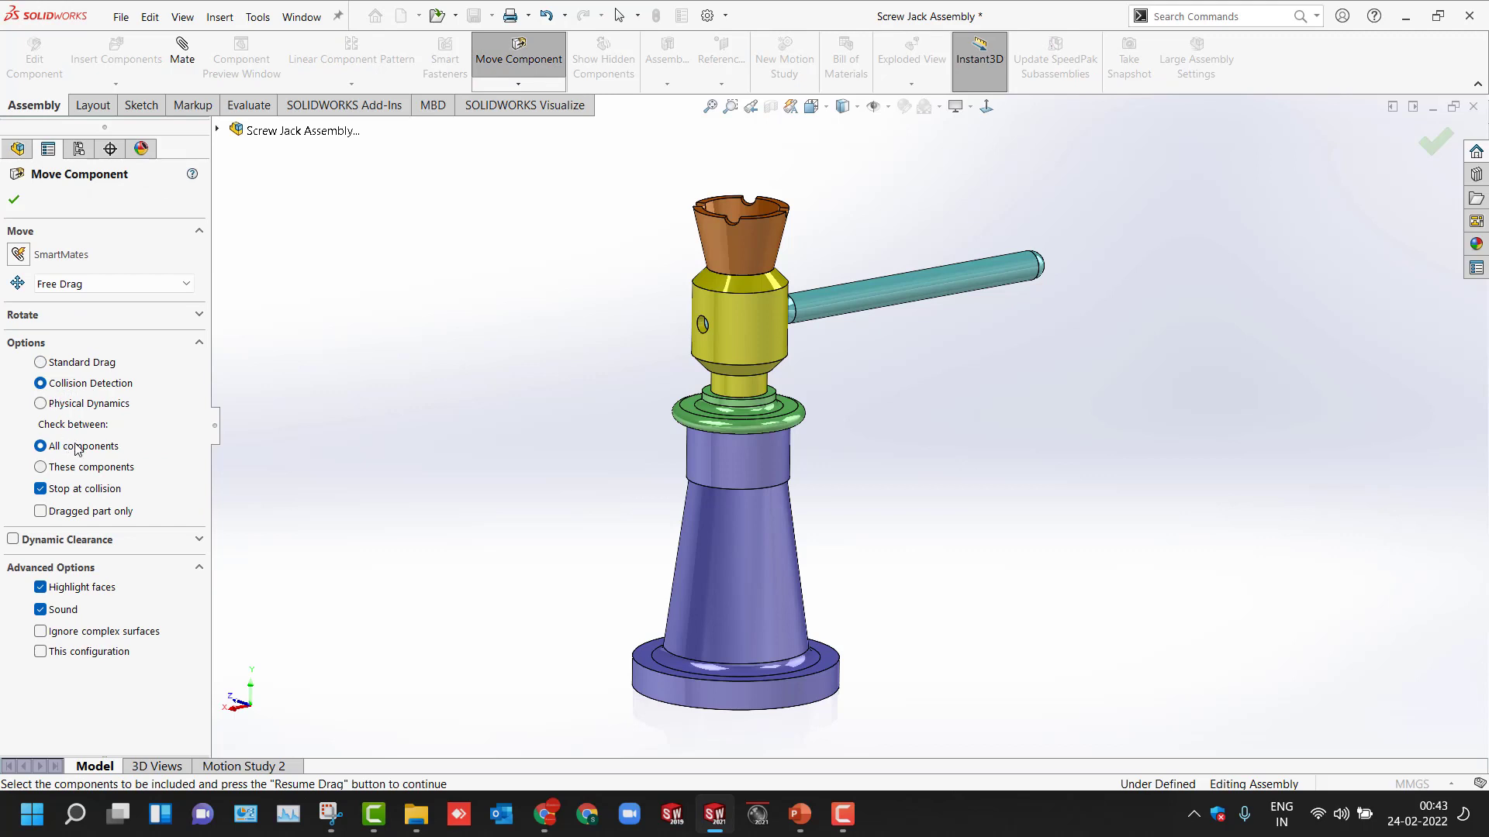
left_click(85, 469)
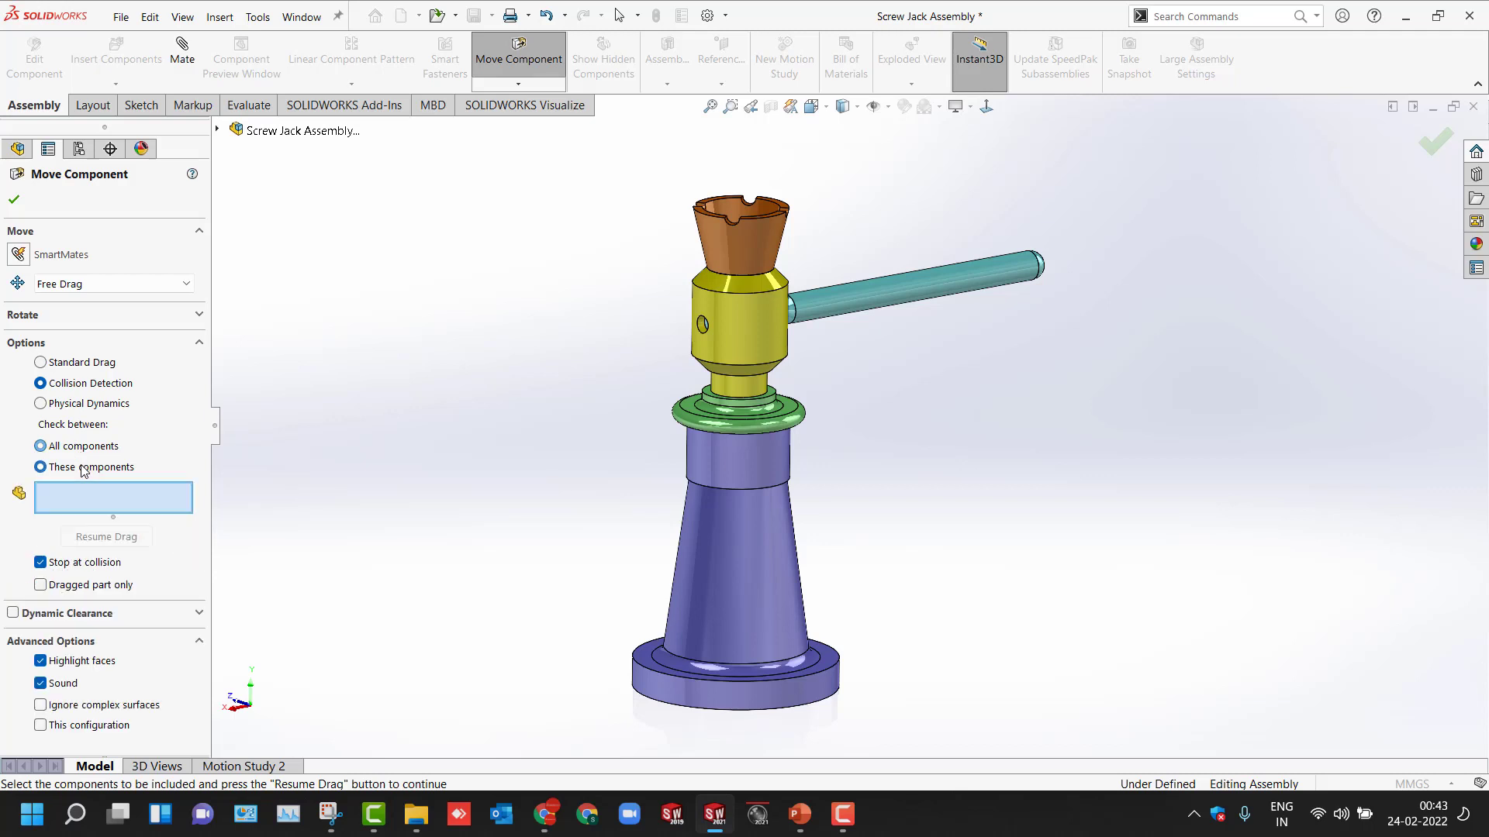
left_click(722, 403)
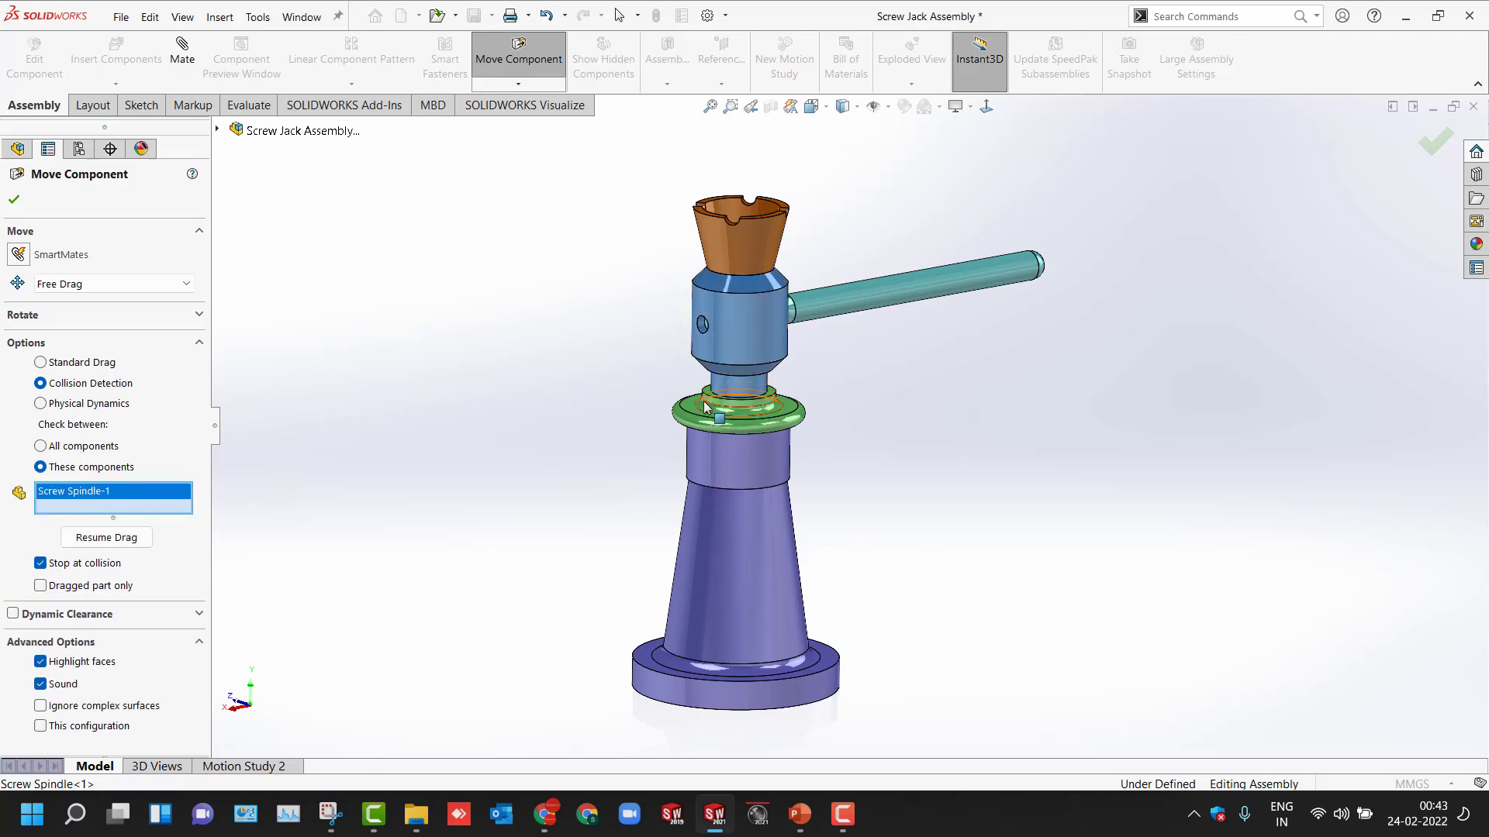
left_click(688, 413)
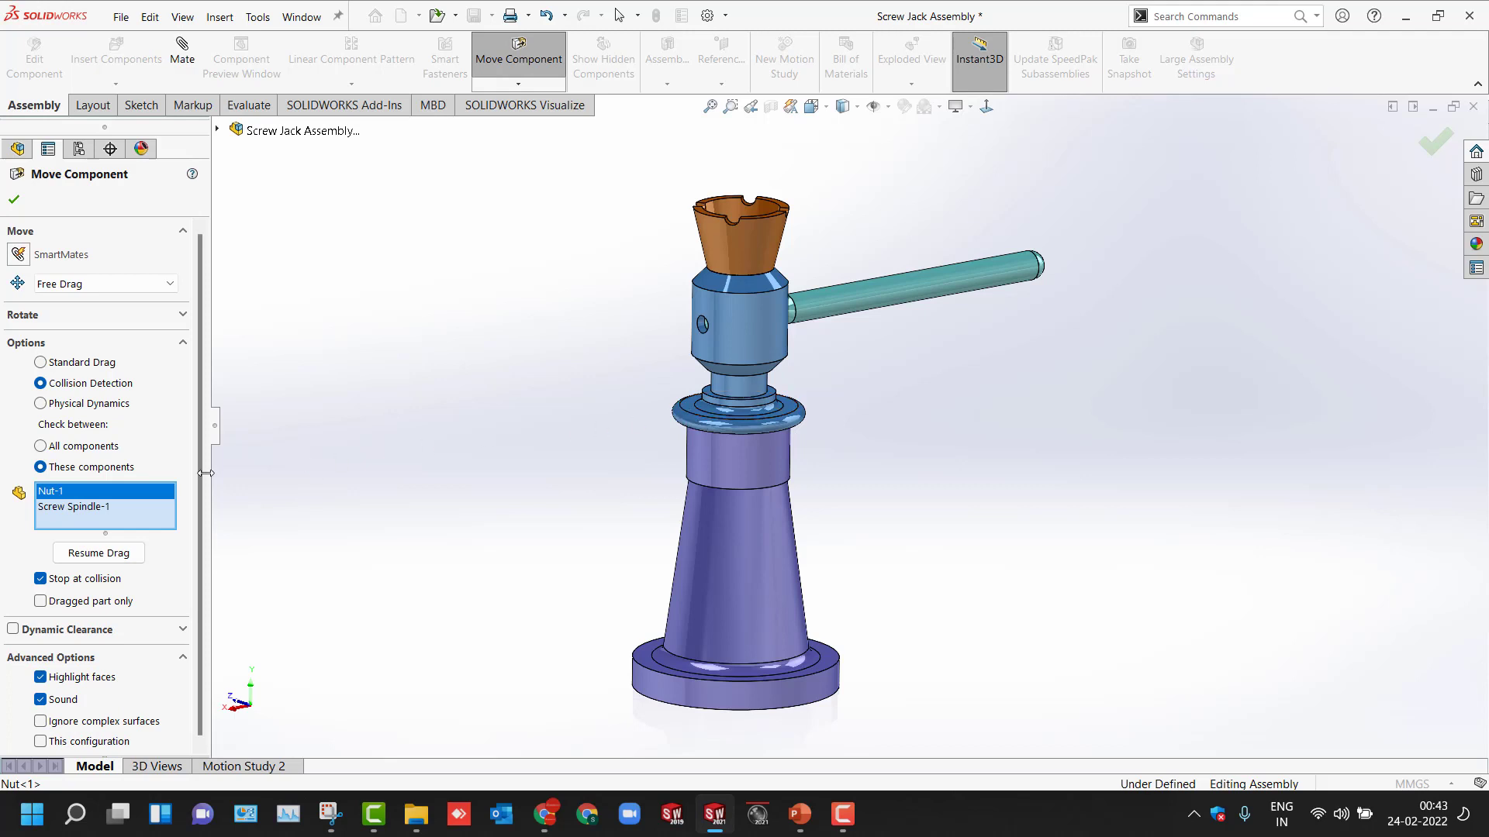
left_click(114, 552)
mouse_move(766, 352)
left_mouse_down()
mouse_move(768, 376)
mouse_move(767, 352)
left_mouse_up()
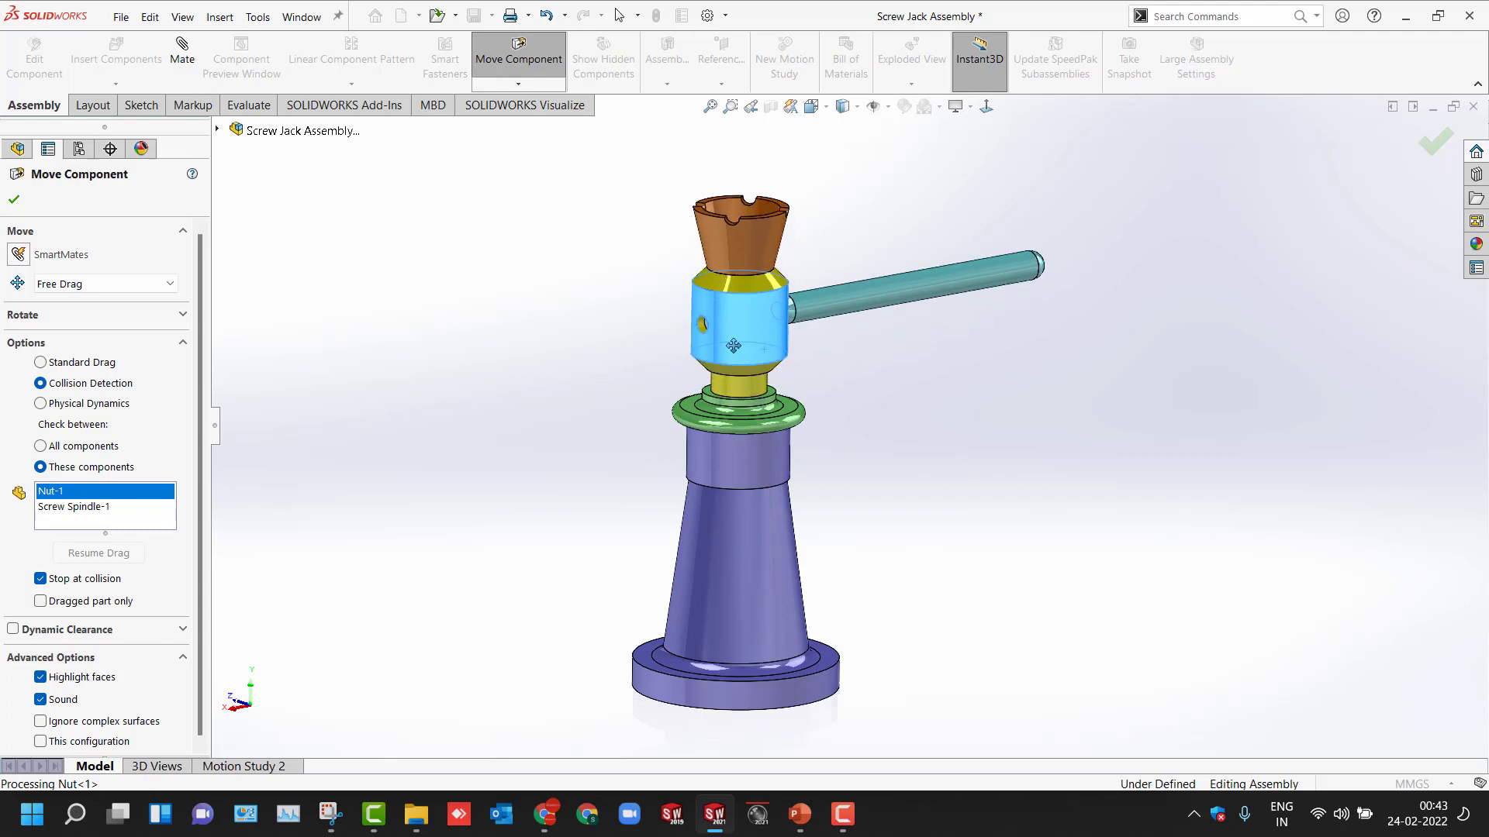
left_click(14, 199)
Step: Examine the spindle where it enters the nut and the slotted screw head inside the Cup
middle_click_drag(583, 336, 568, 375)
scroll(776, 407, "down", 6)
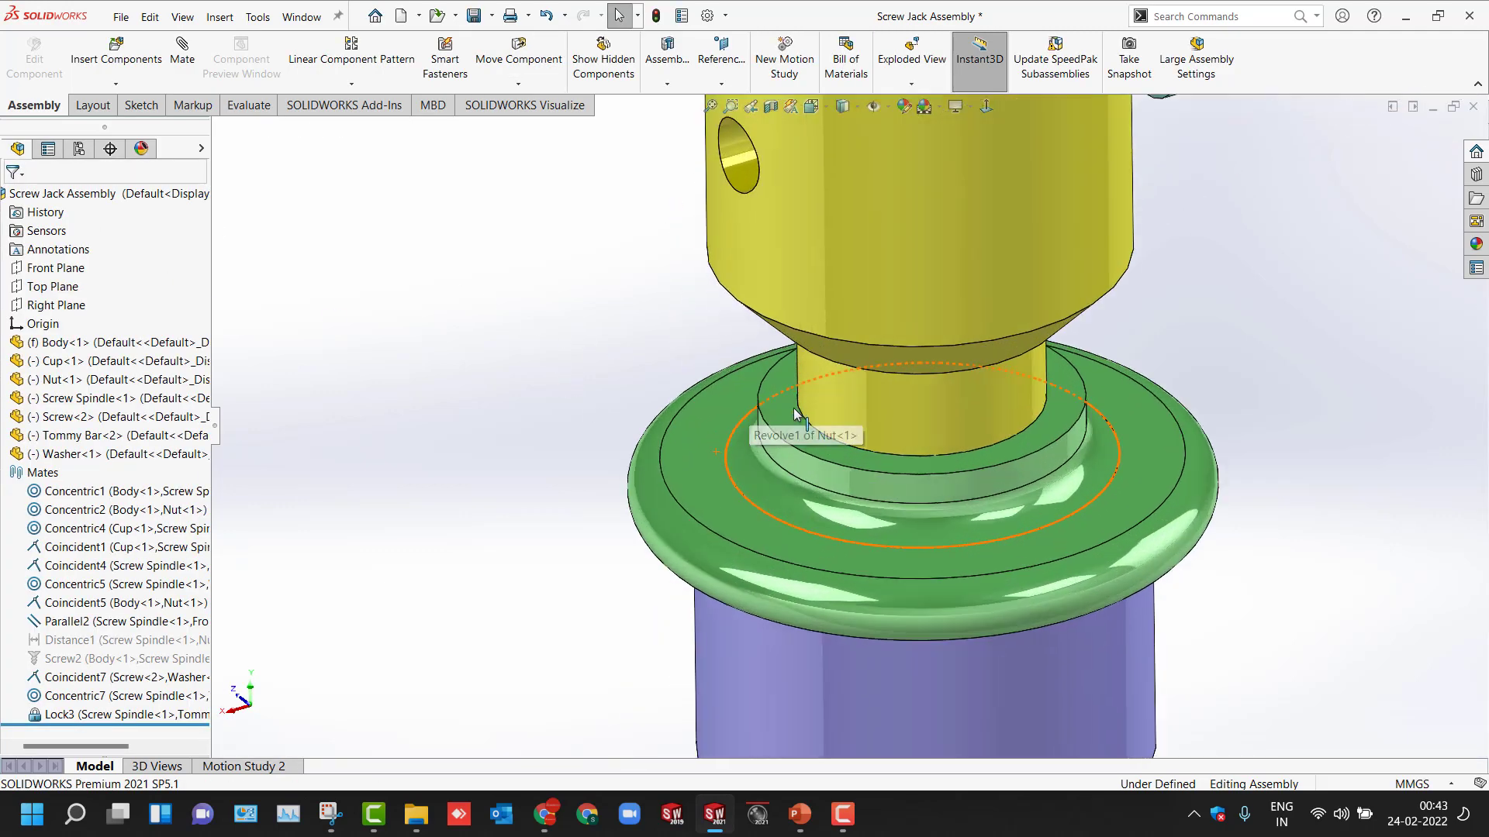
scroll(799, 389, "up", 5)
middle_click_drag(710, 352, 753, 428)
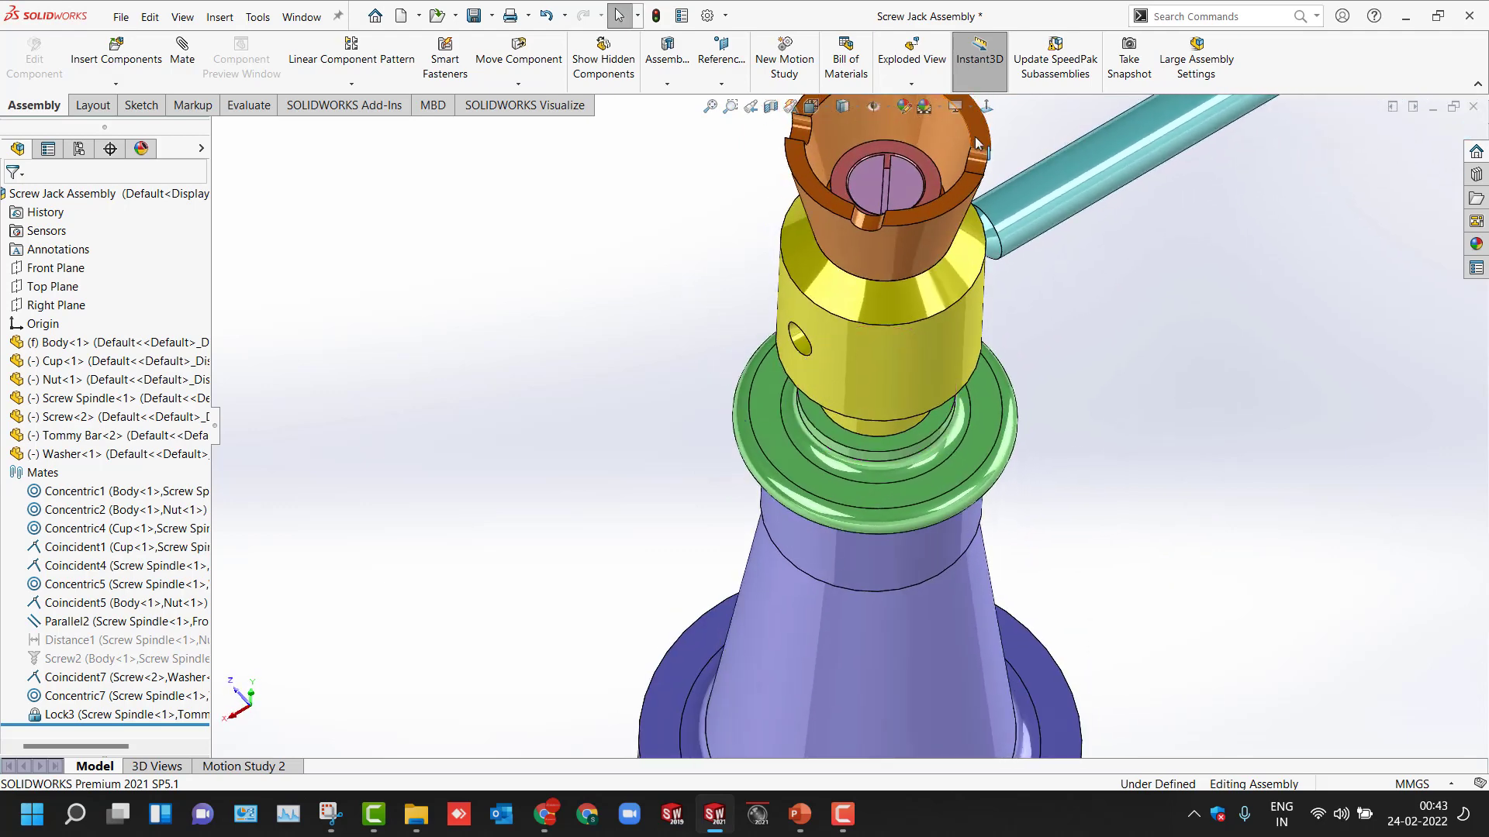
scroll(821, 249, "down", 5)
middle_click_drag(704, 262, 736, 283)
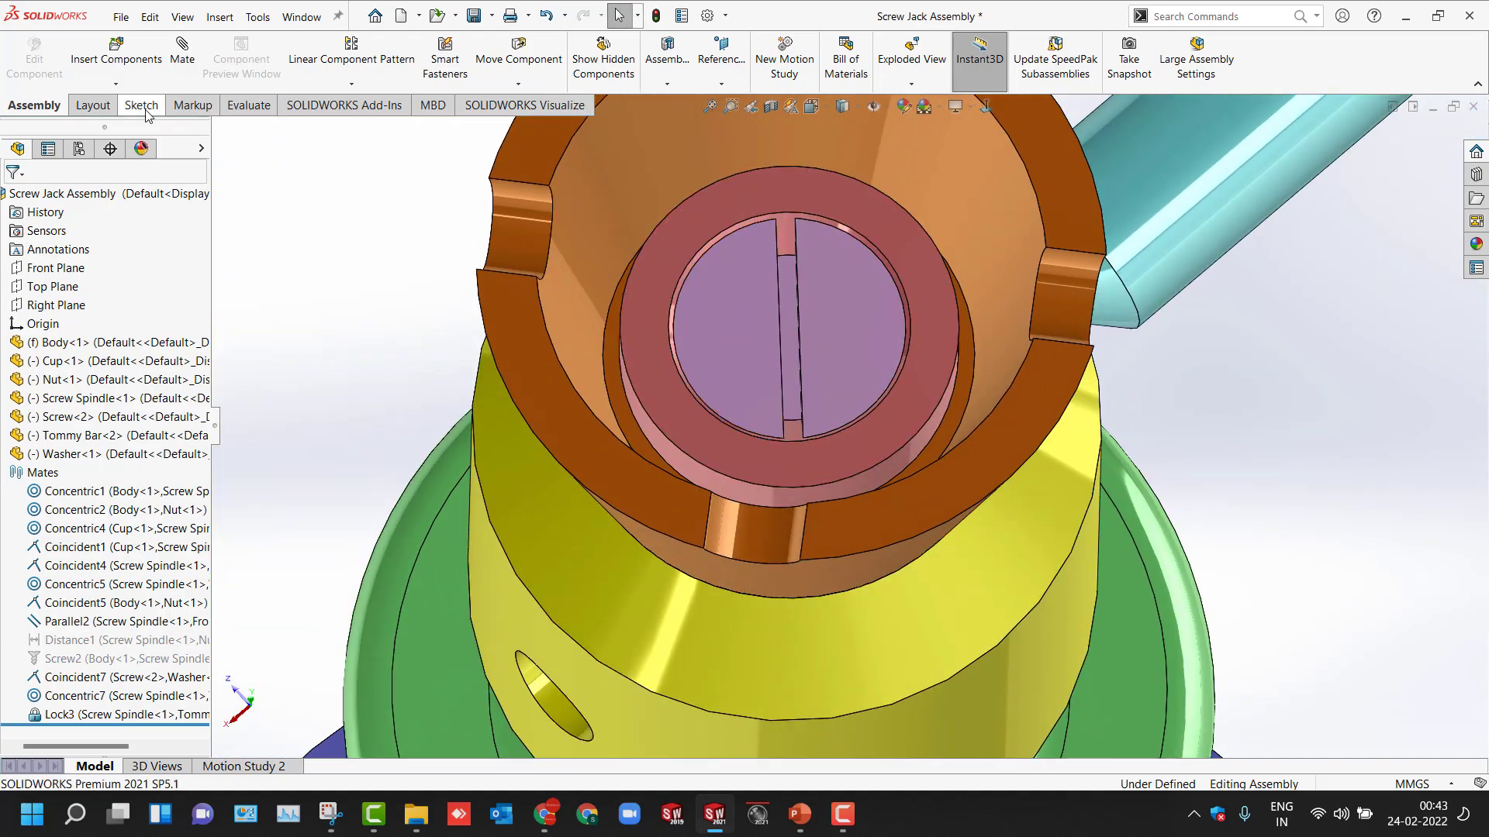
Step: Calculate the clearance between the Washer and the Cup using Clearance Verification limited to the selected items
left_click(247, 107)
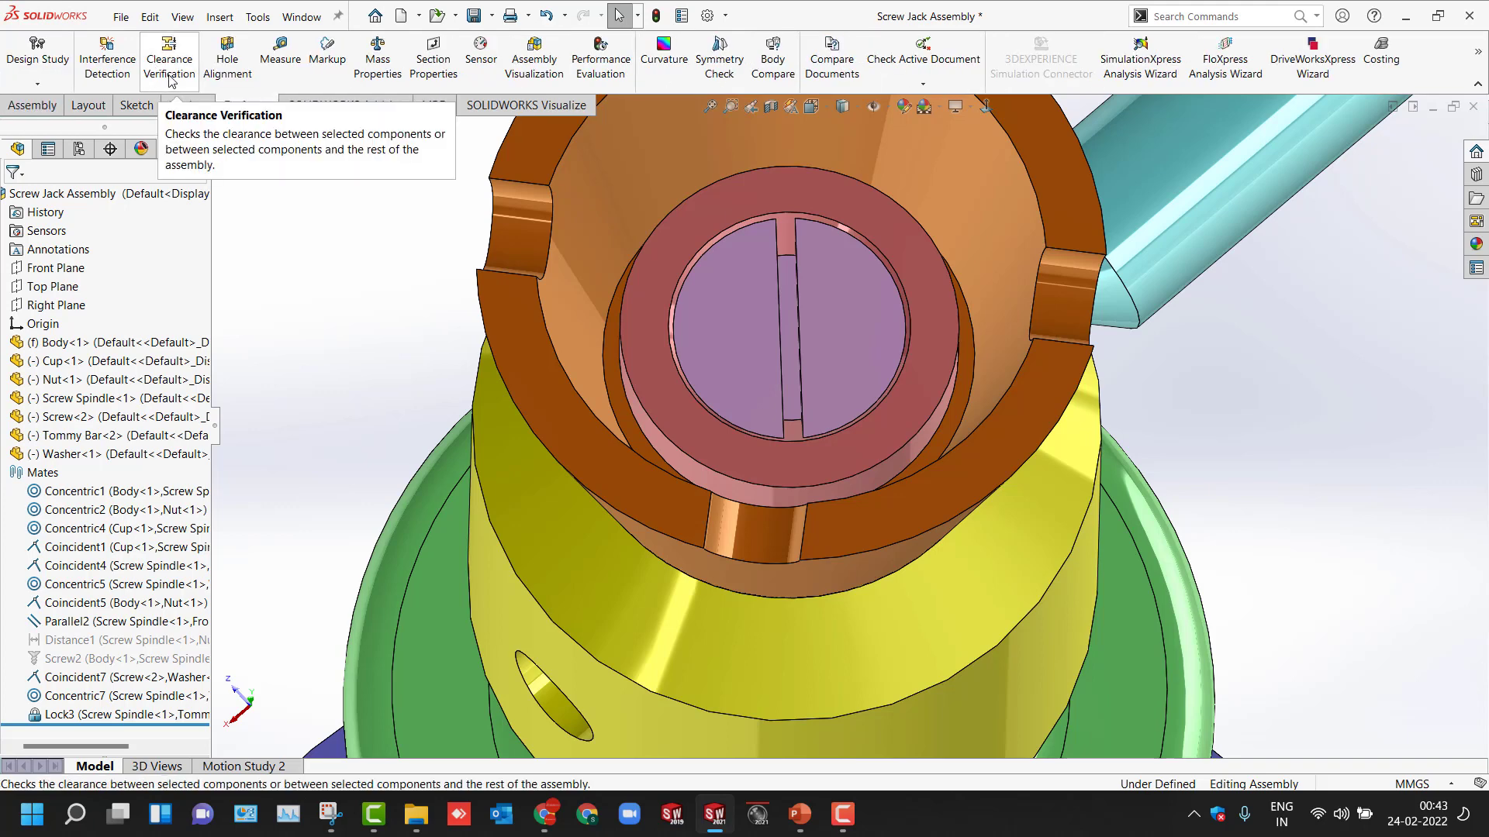
left_click(172, 77)
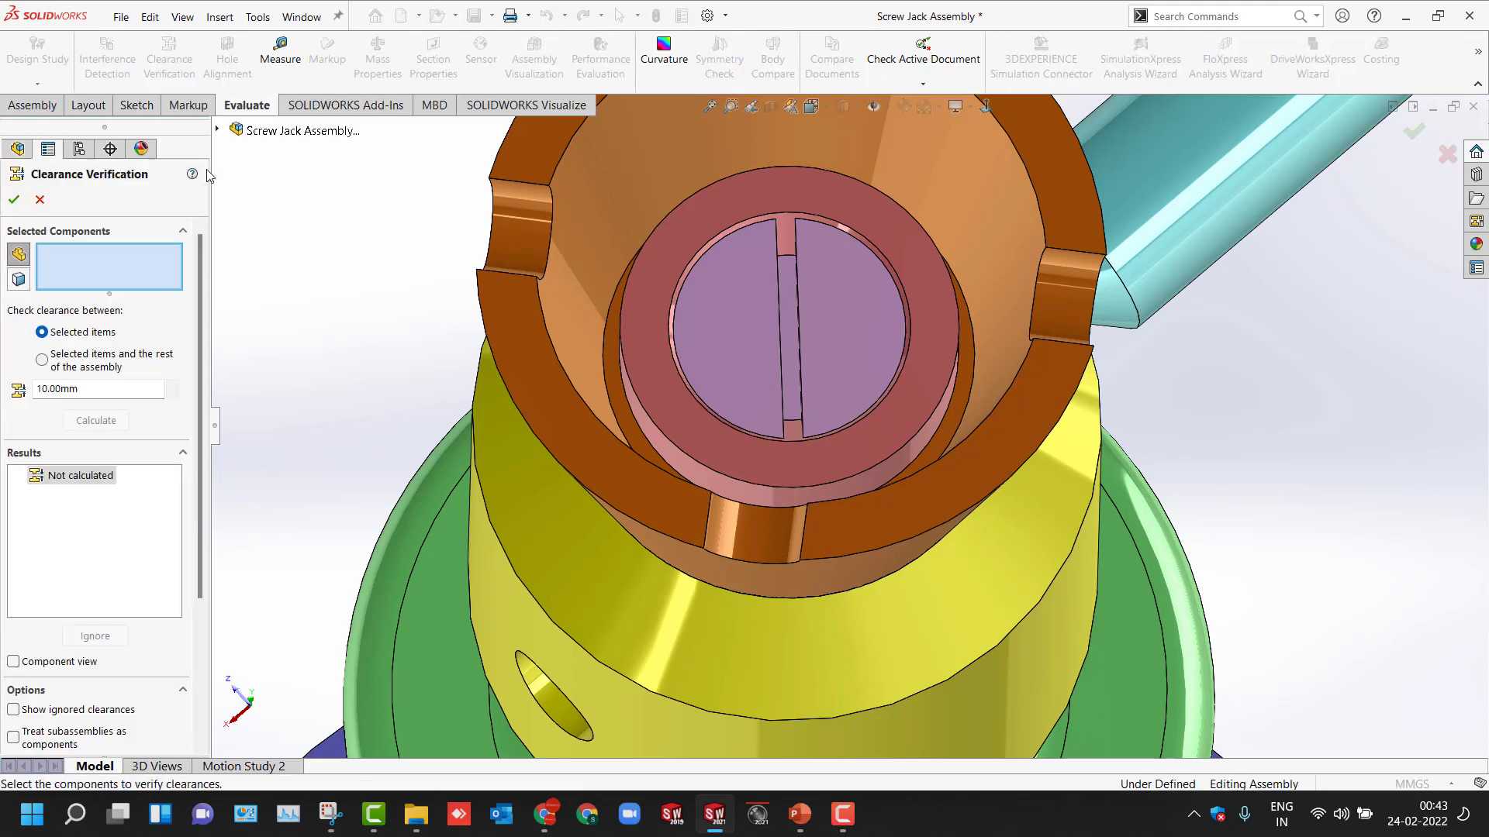
left_click(715, 241)
middle_click_drag(714, 239, 758, 223)
scroll(797, 213, "down", 2)
scroll(721, 217, "down", 1)
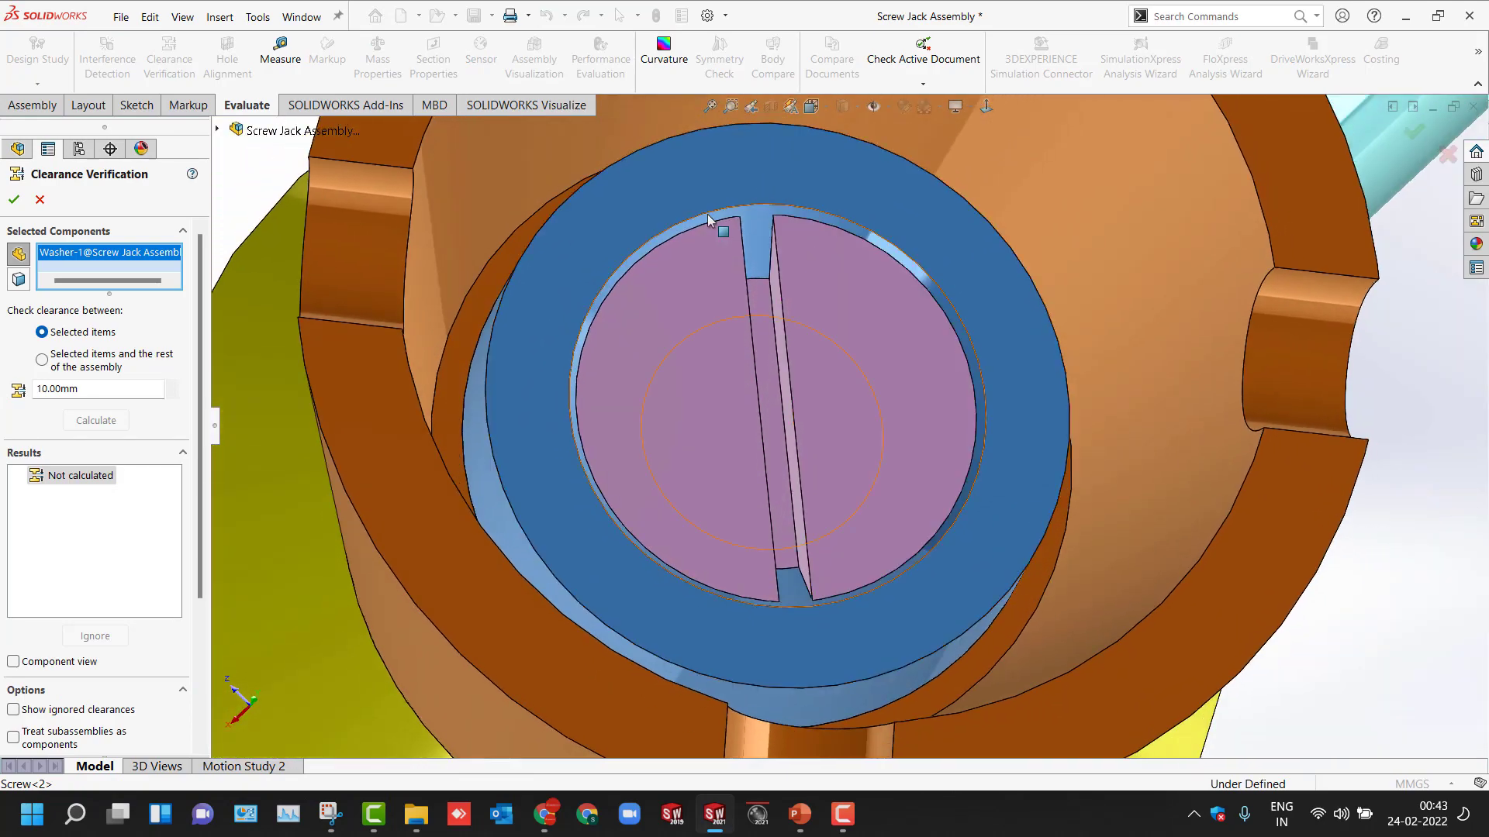
scroll(710, 214, "up", 1)
left_click(588, 211)
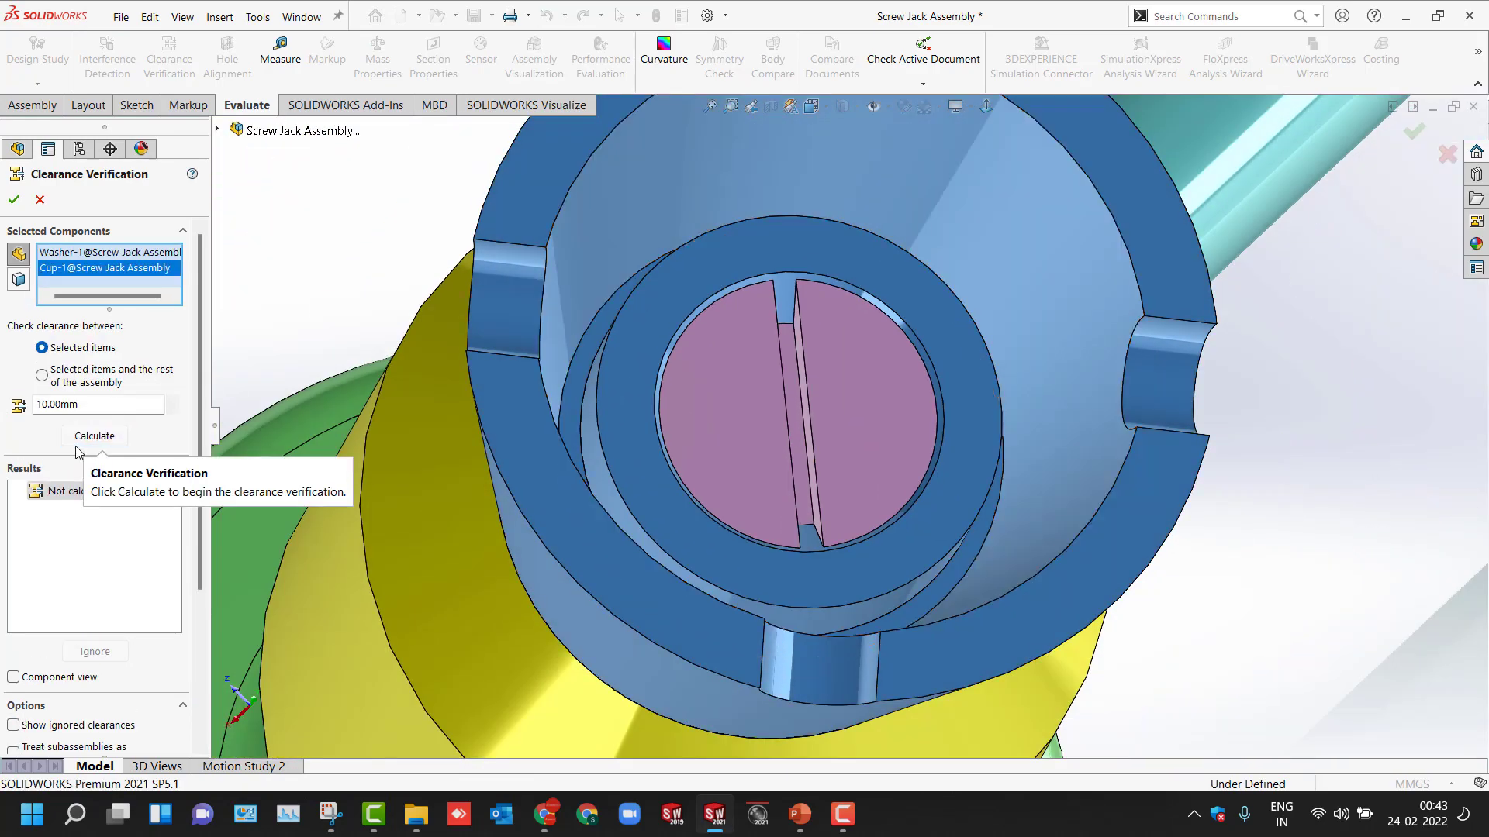
left_click(78, 449)
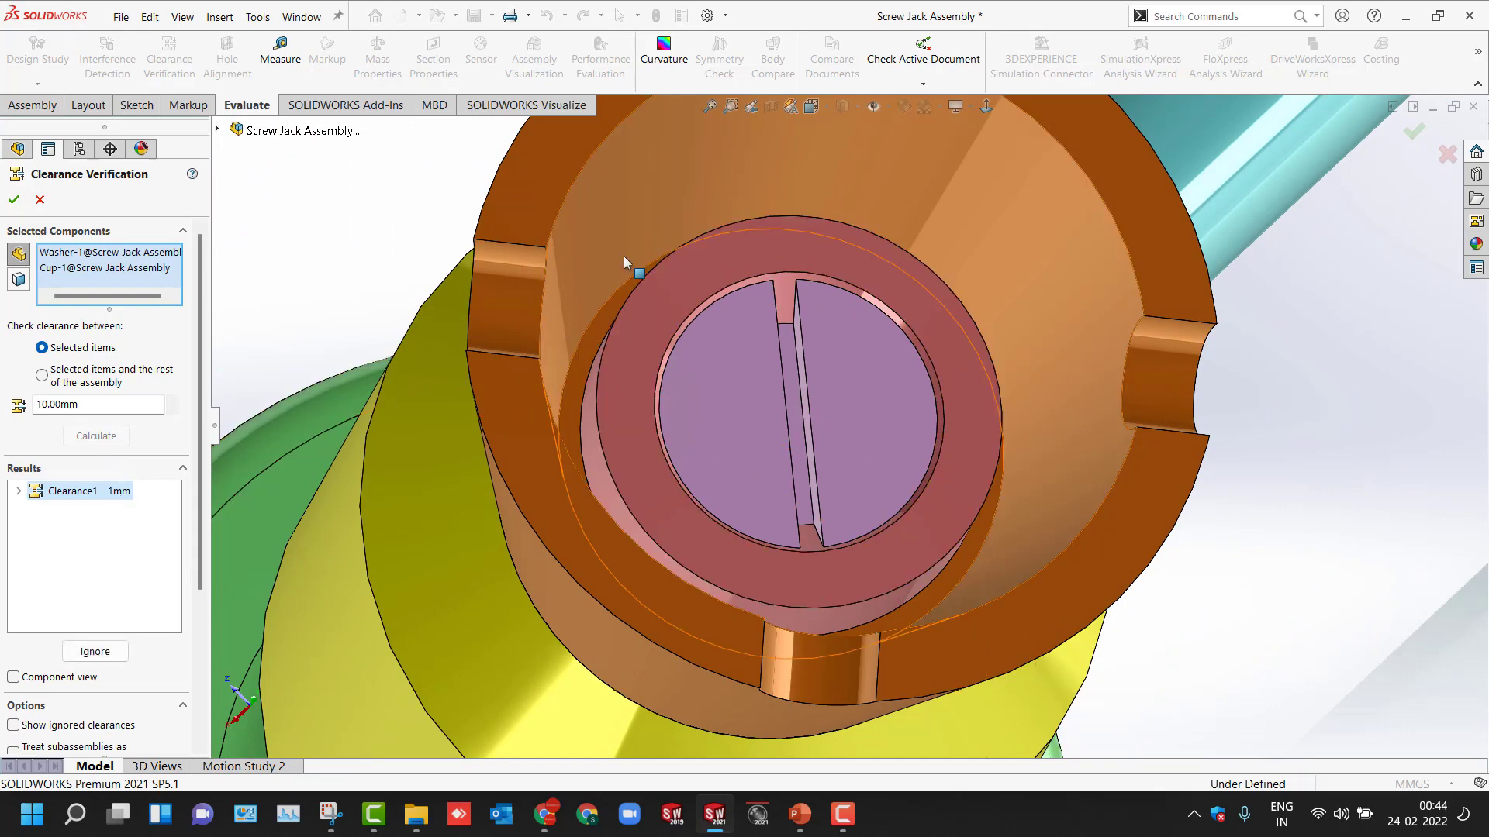
Step: Review the Cup and the Washer in the clearance result, and close the verification without applying anything
left_click(18, 491)
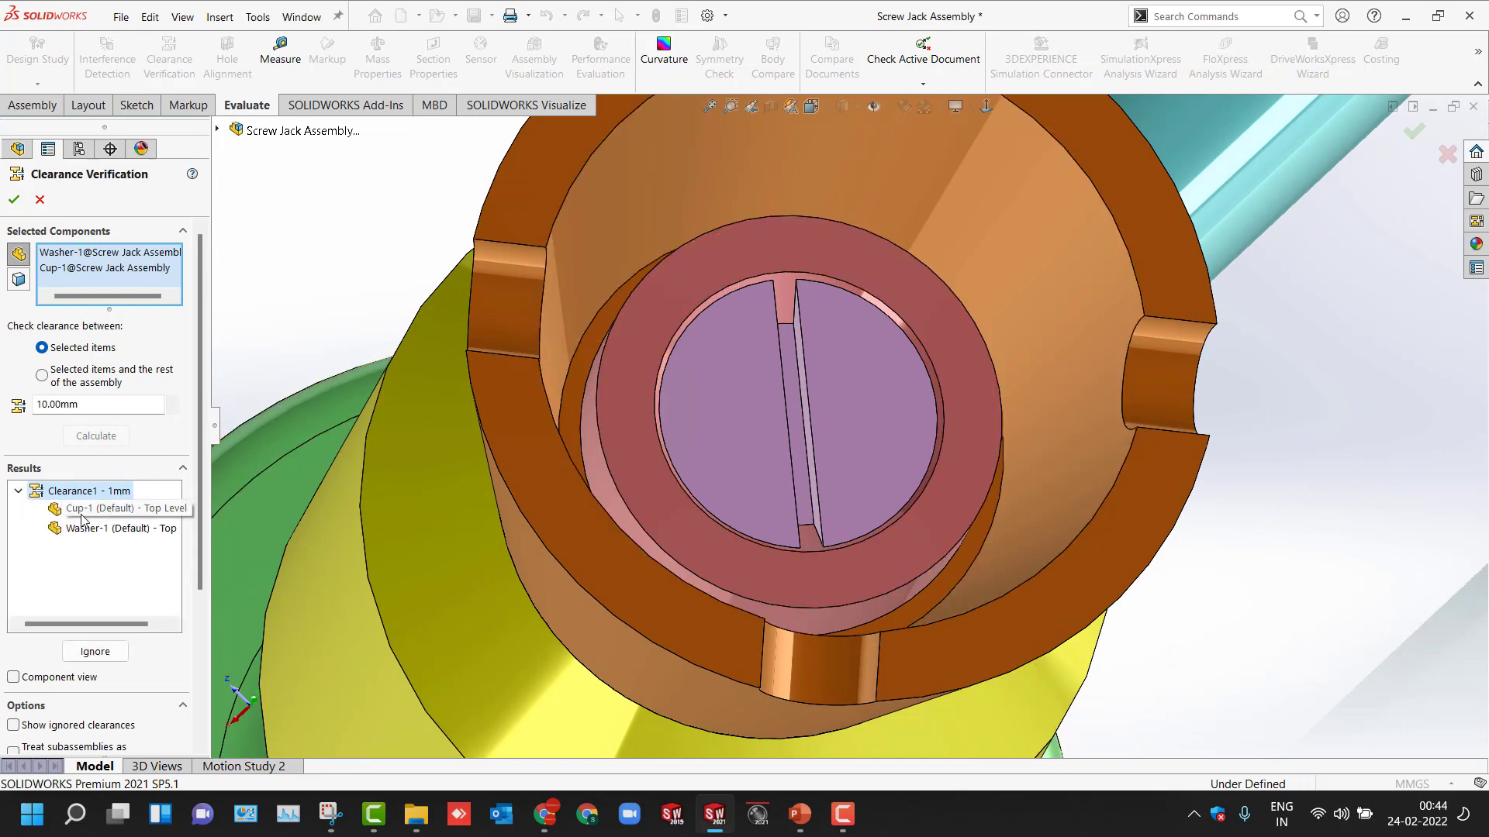
left_click(86, 509)
left_click(85, 528)
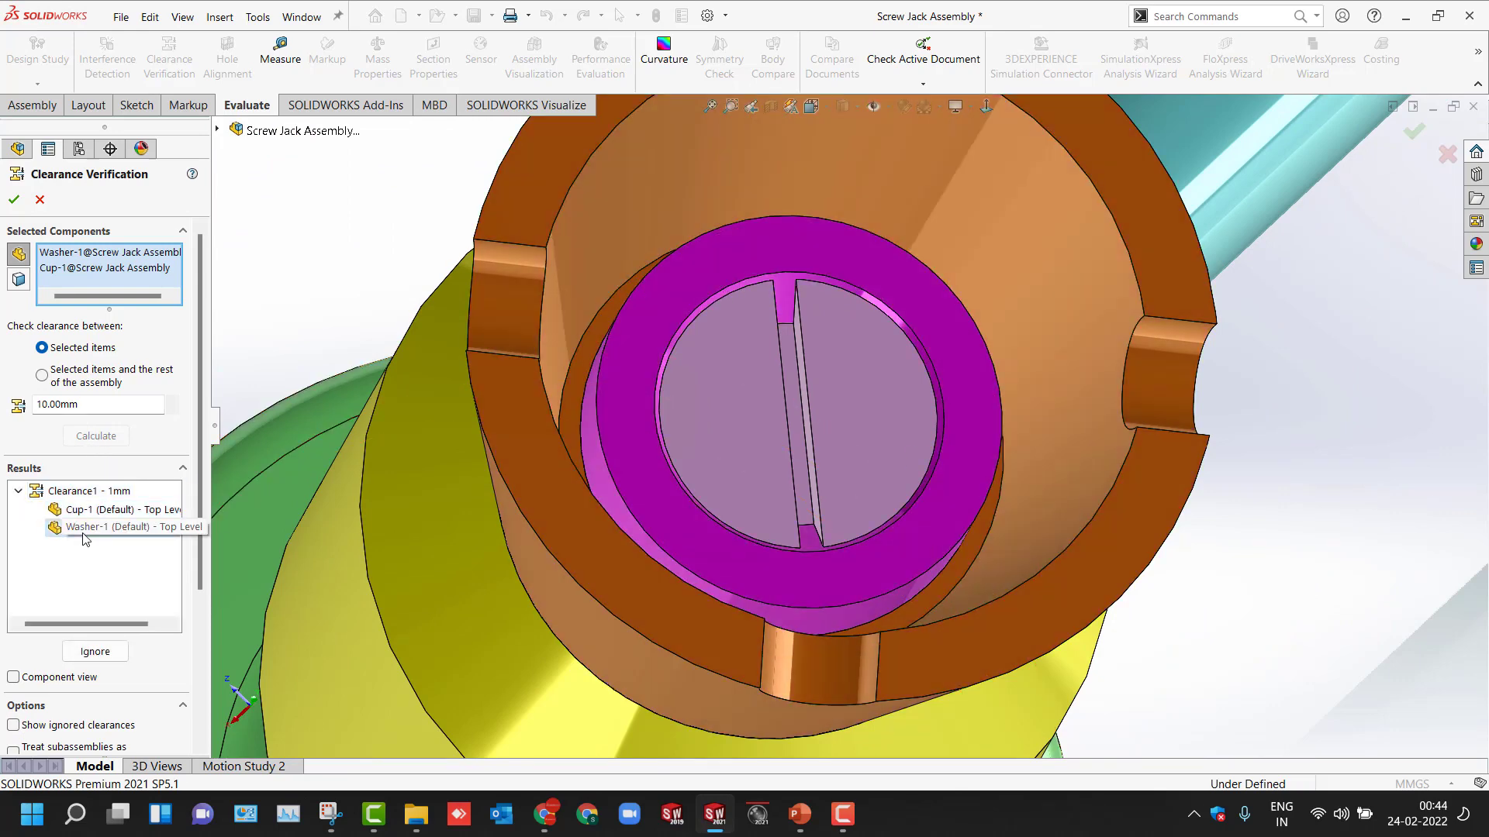
left_click(40, 200)
Step: Evaluate the rebuilt assembly's mass properties and examine its mass, volume and center of mass
key("f")
middle_click_drag(434, 279, 486, 246)
key("ctrl+Right")
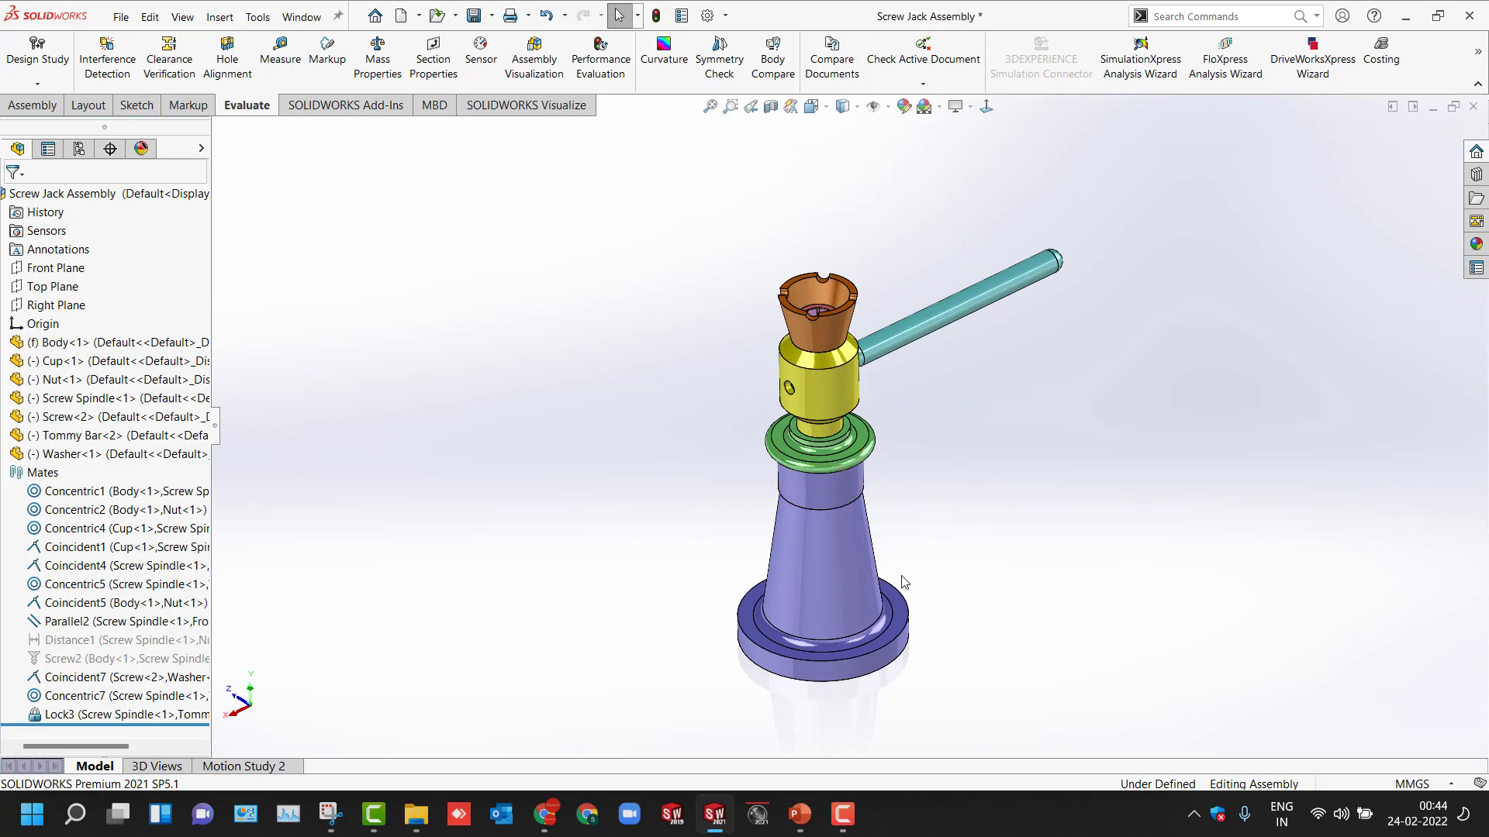
left_click(377, 58)
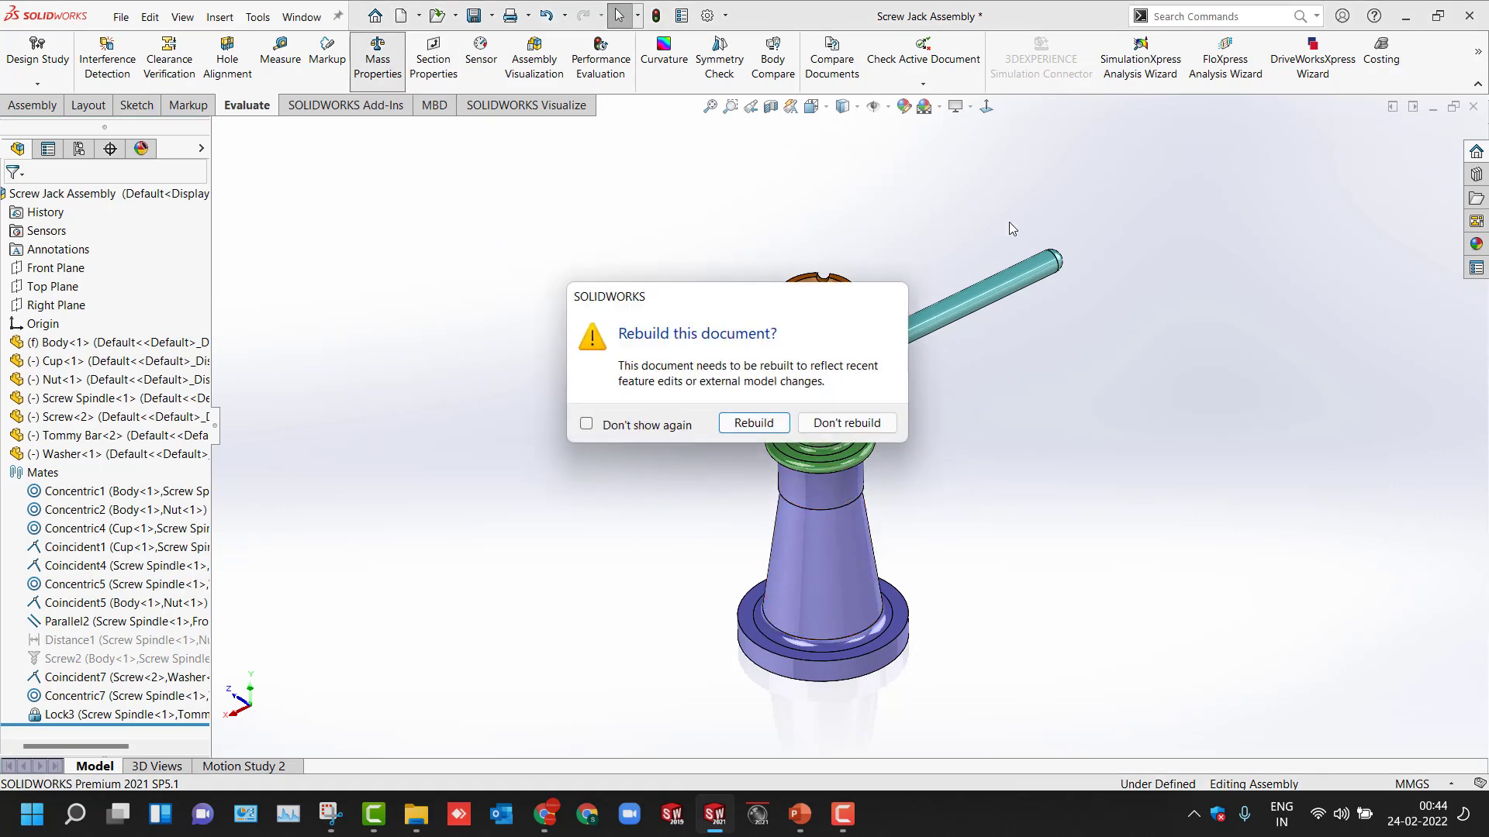
left_click(744, 424)
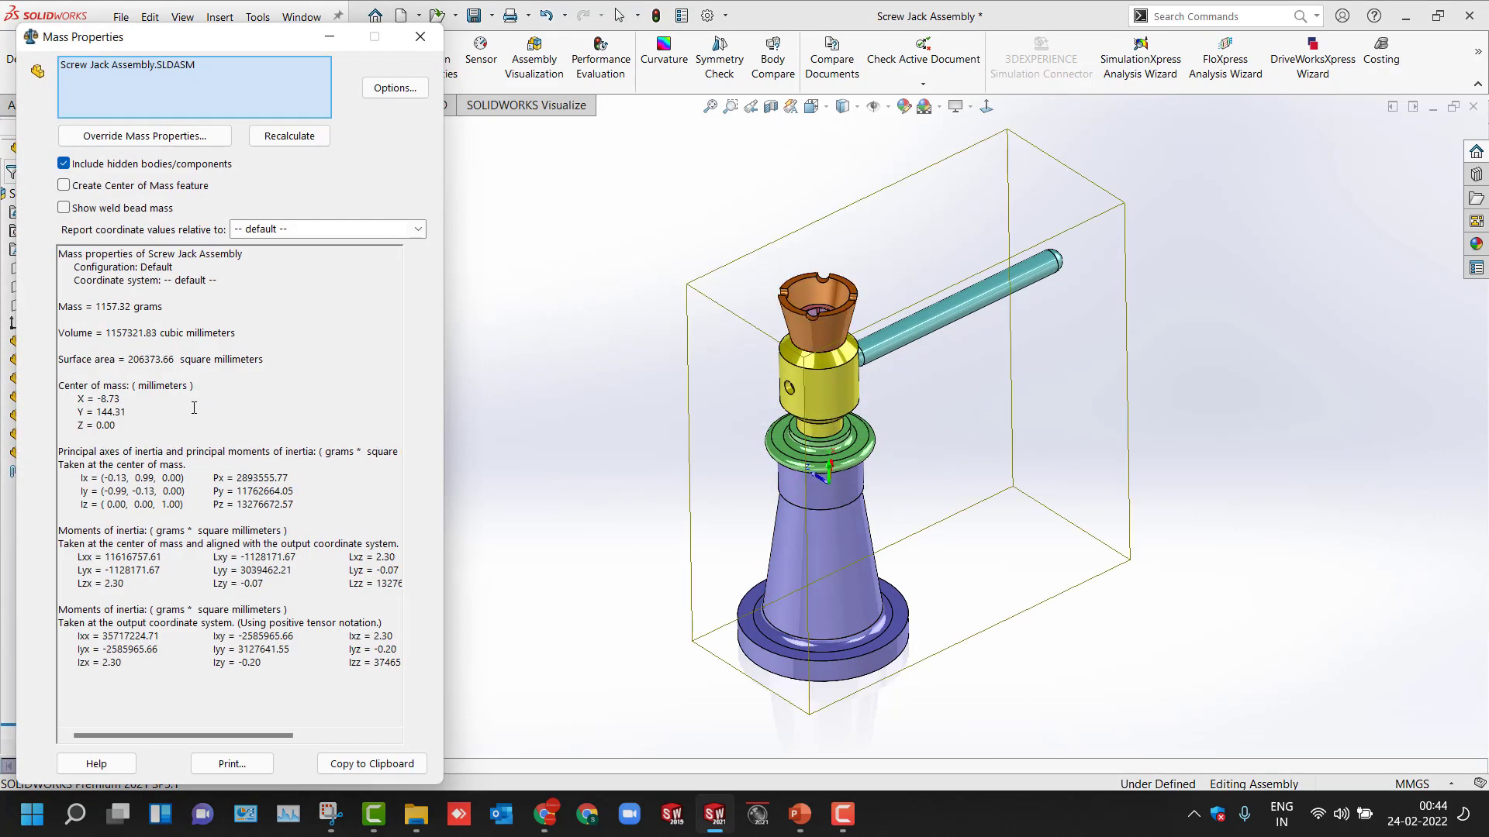
left_click_drag(97, 307, 159, 341)
left_click_drag(64, 401, 122, 419)
left_click(101, 438)
Step: Try the mass and center of mass override options for the assembly and close them without overriding anything
left_click(206, 142)
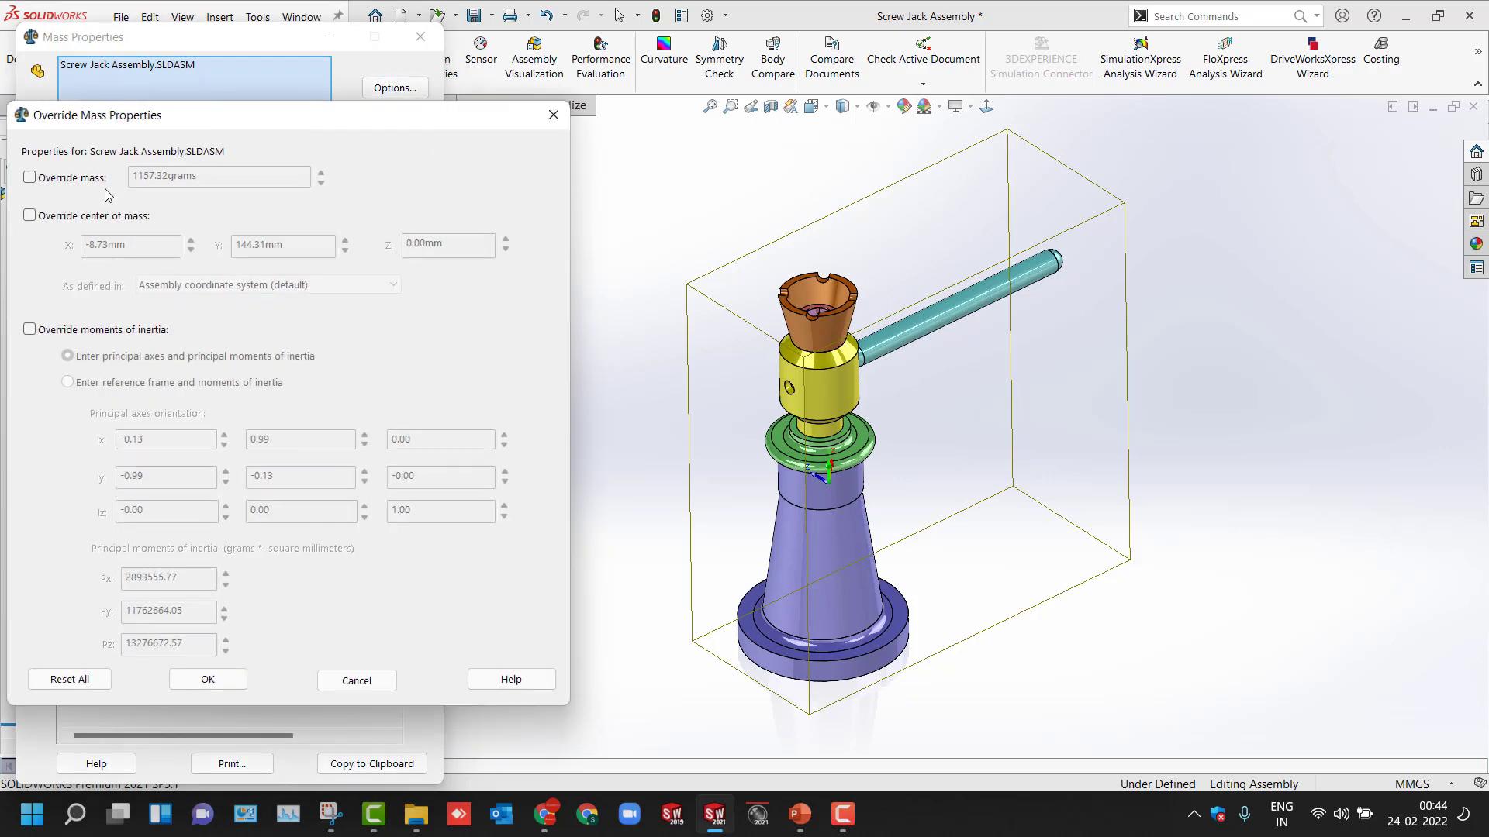
left_click(75, 178)
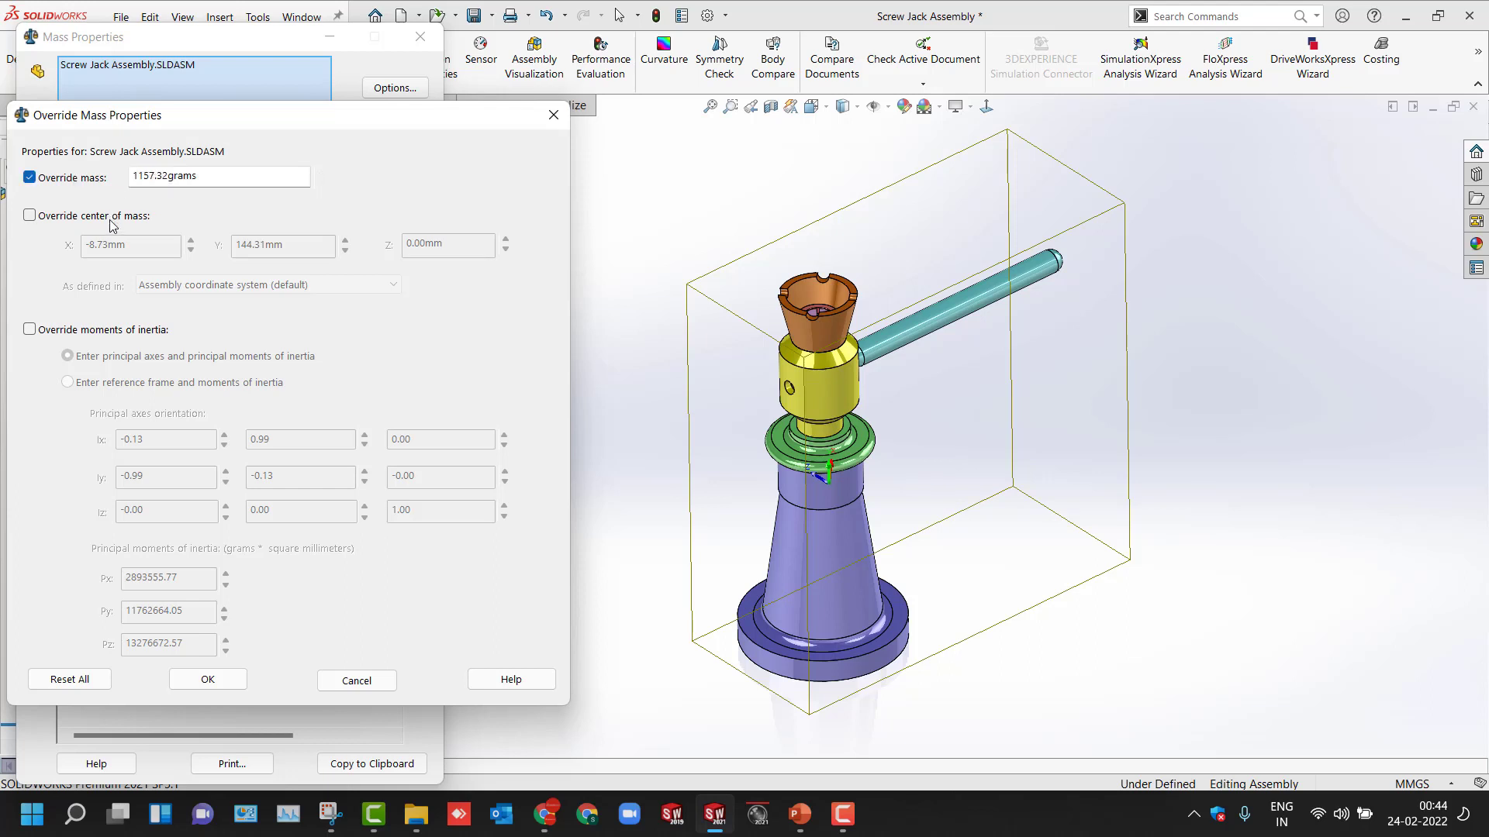
left_click(110, 222)
left_click(99, 223)
left_click(83, 179)
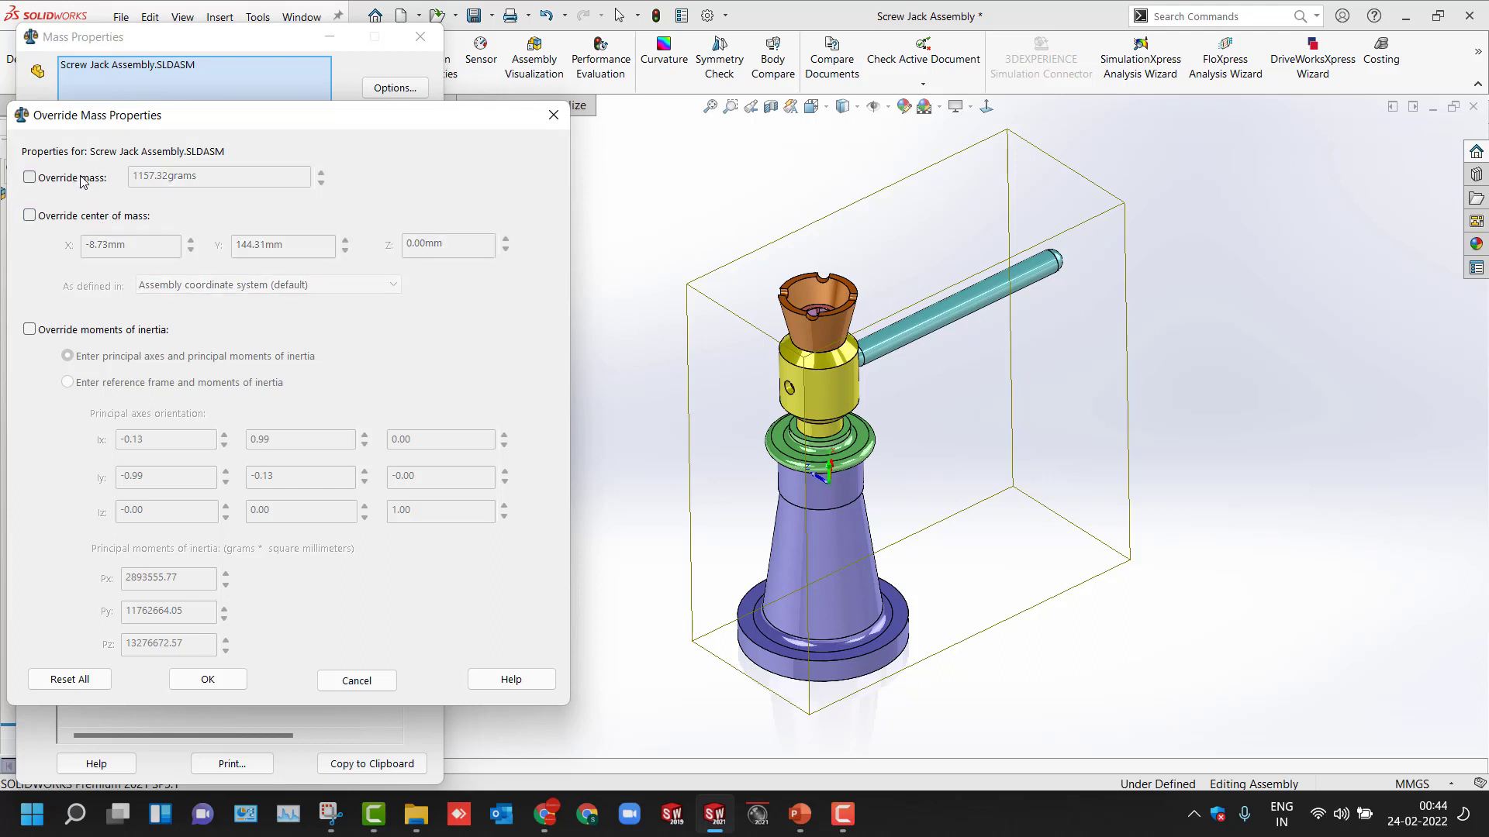
left_click(553, 116)
Step: Examine the custom unit settings and available mass units for mass properties, then close both dialogs without changes
left_click(395, 87)
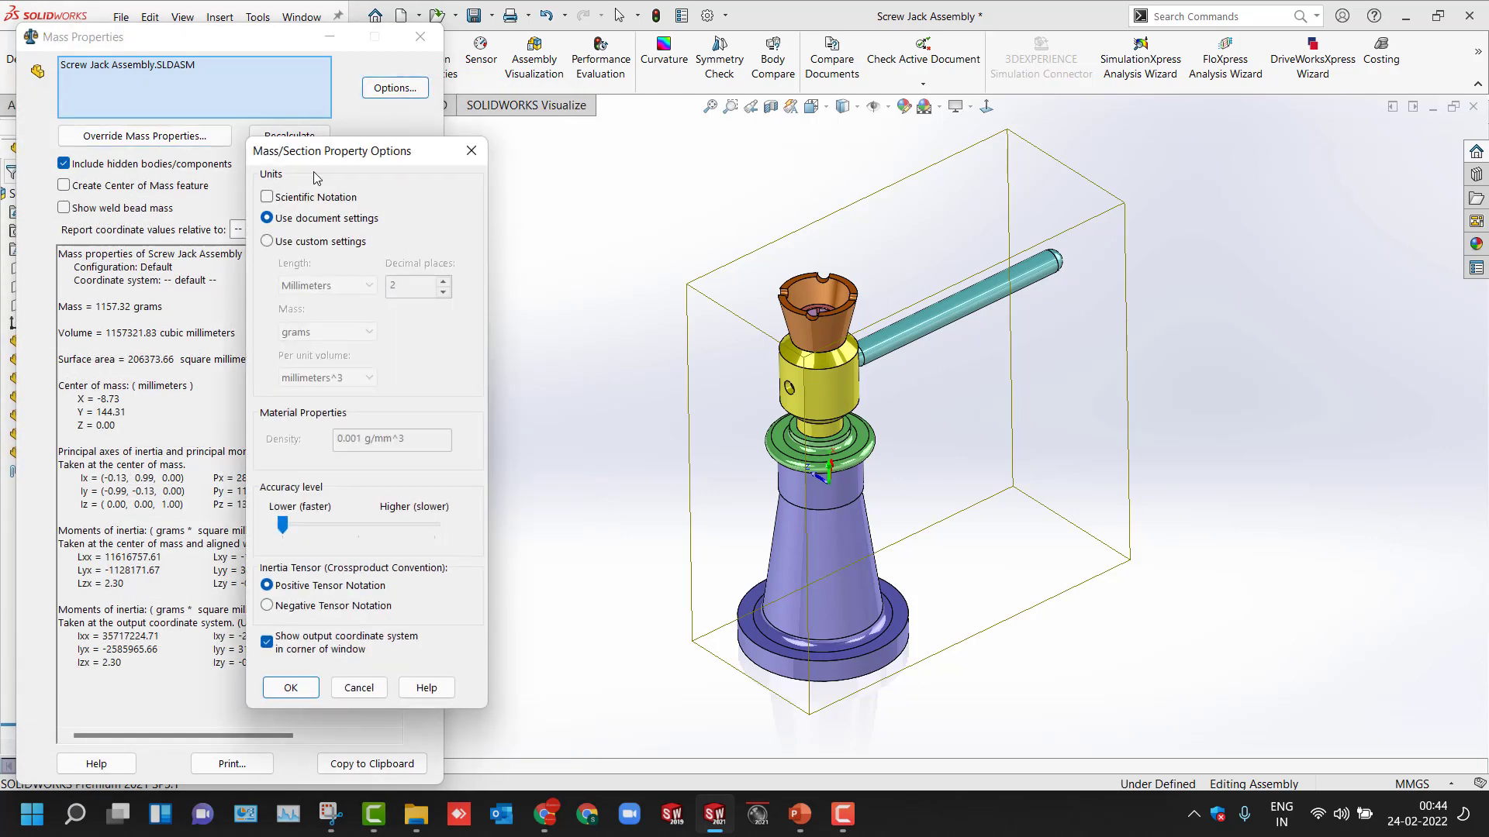
left_click(292, 242)
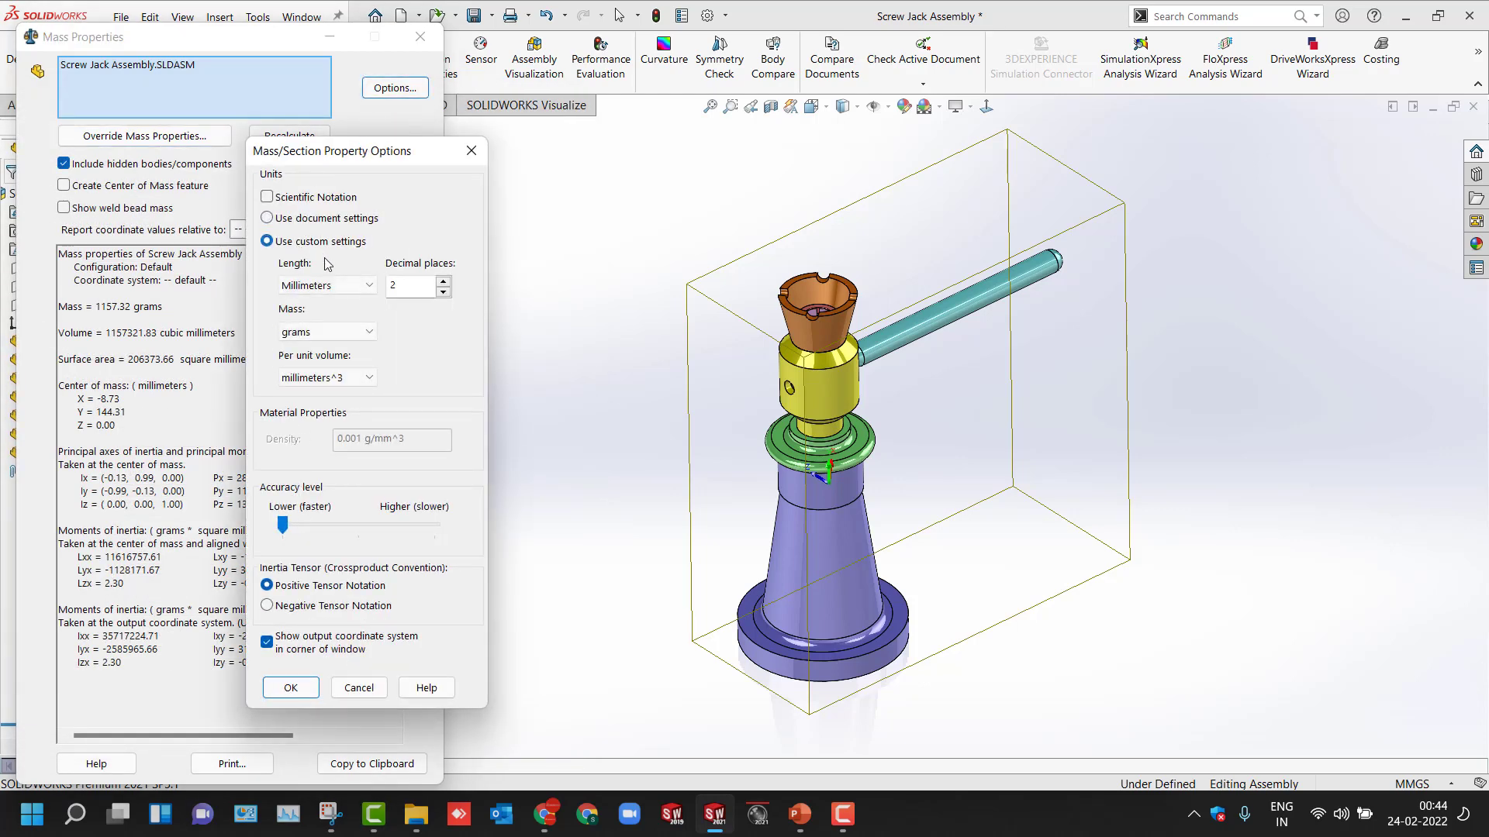
left_click(332, 333)
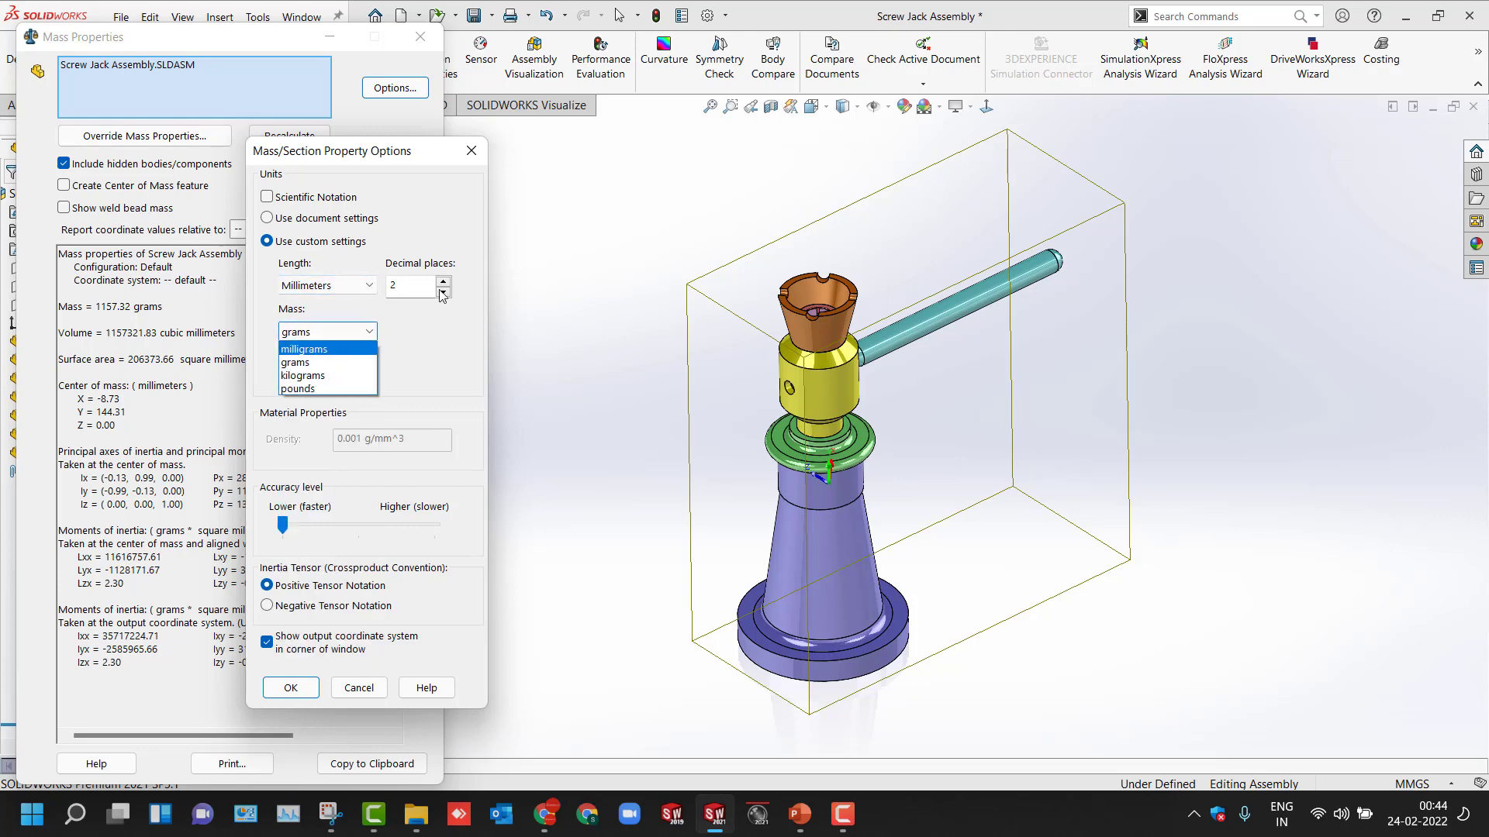
left_click(471, 152)
left_click(472, 151)
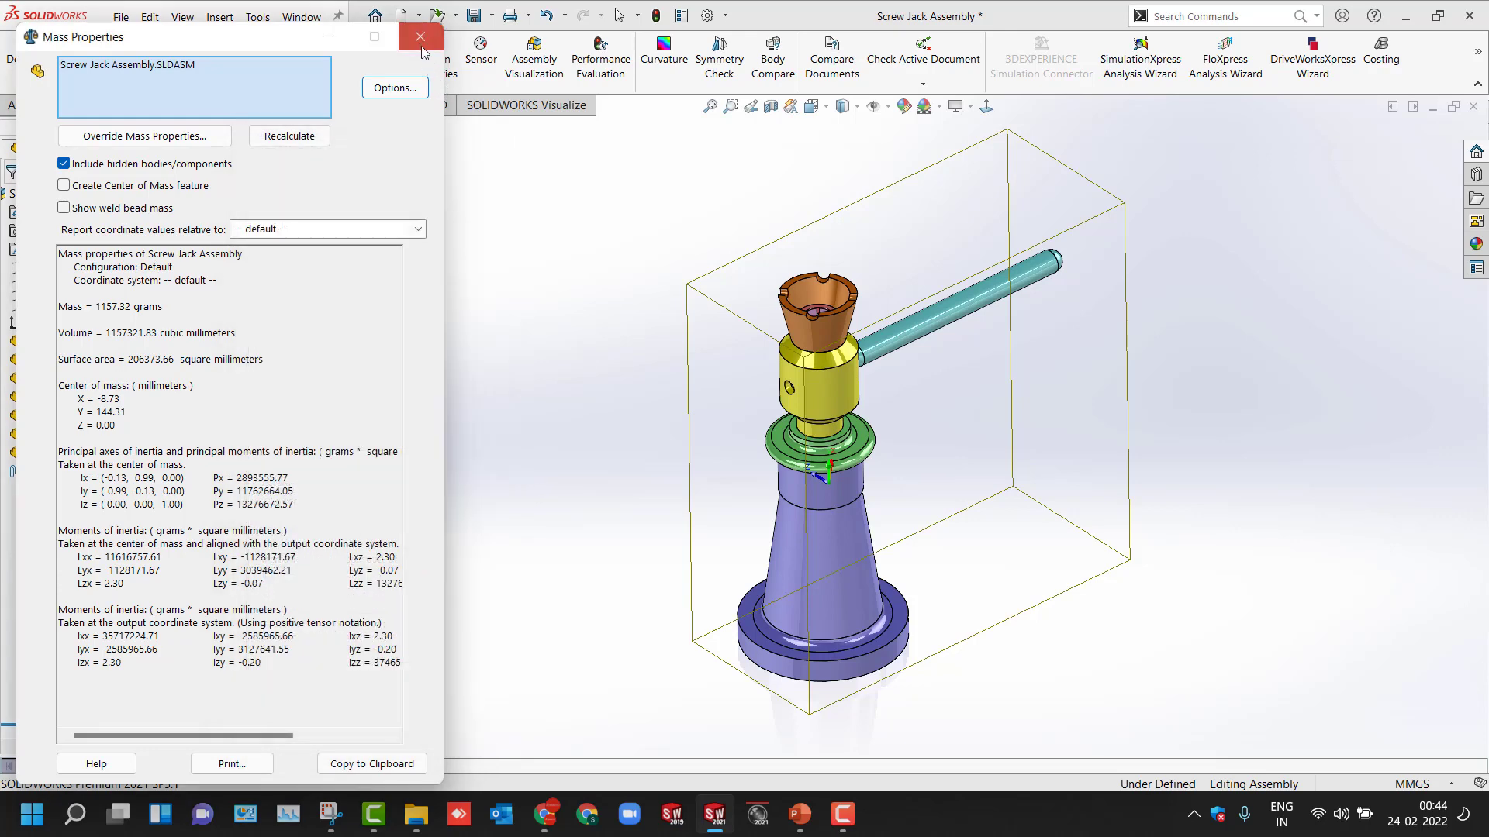
key("Escape")
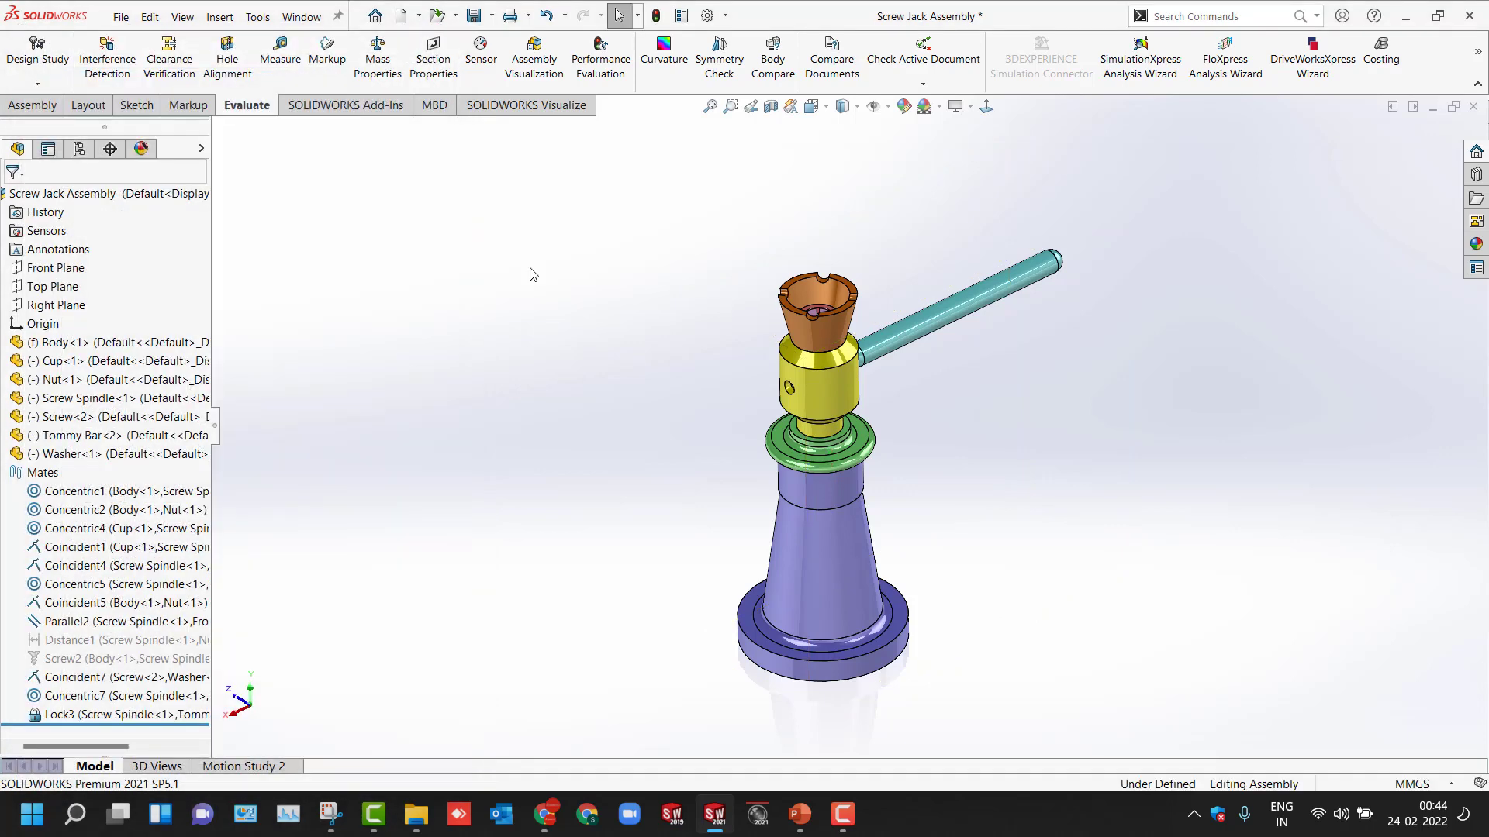
Step: Cut the whole assembly with a planar section view through the Front Plane
key("ctrl+Left")
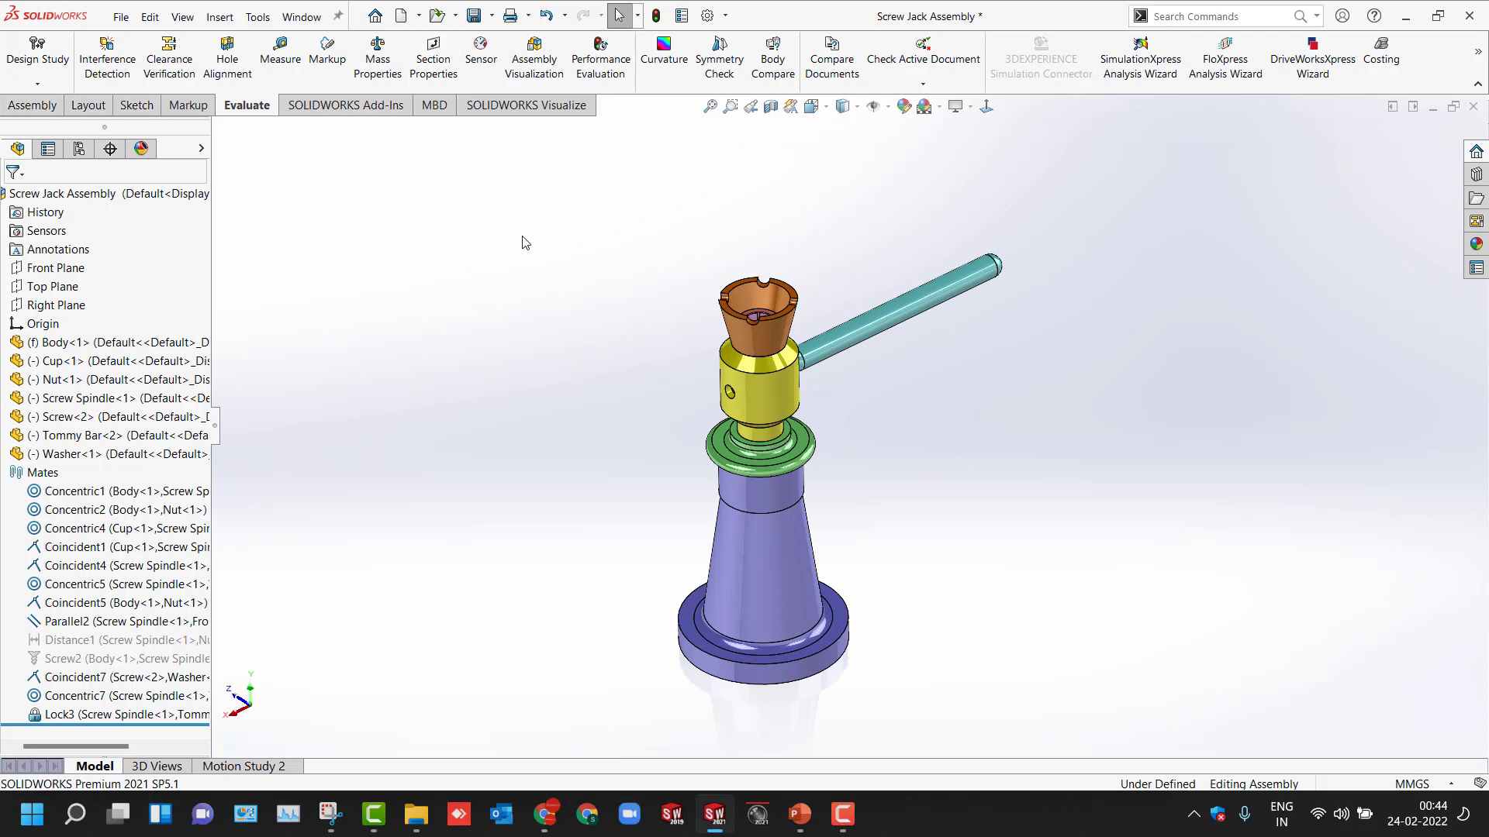
left_click(770, 106)
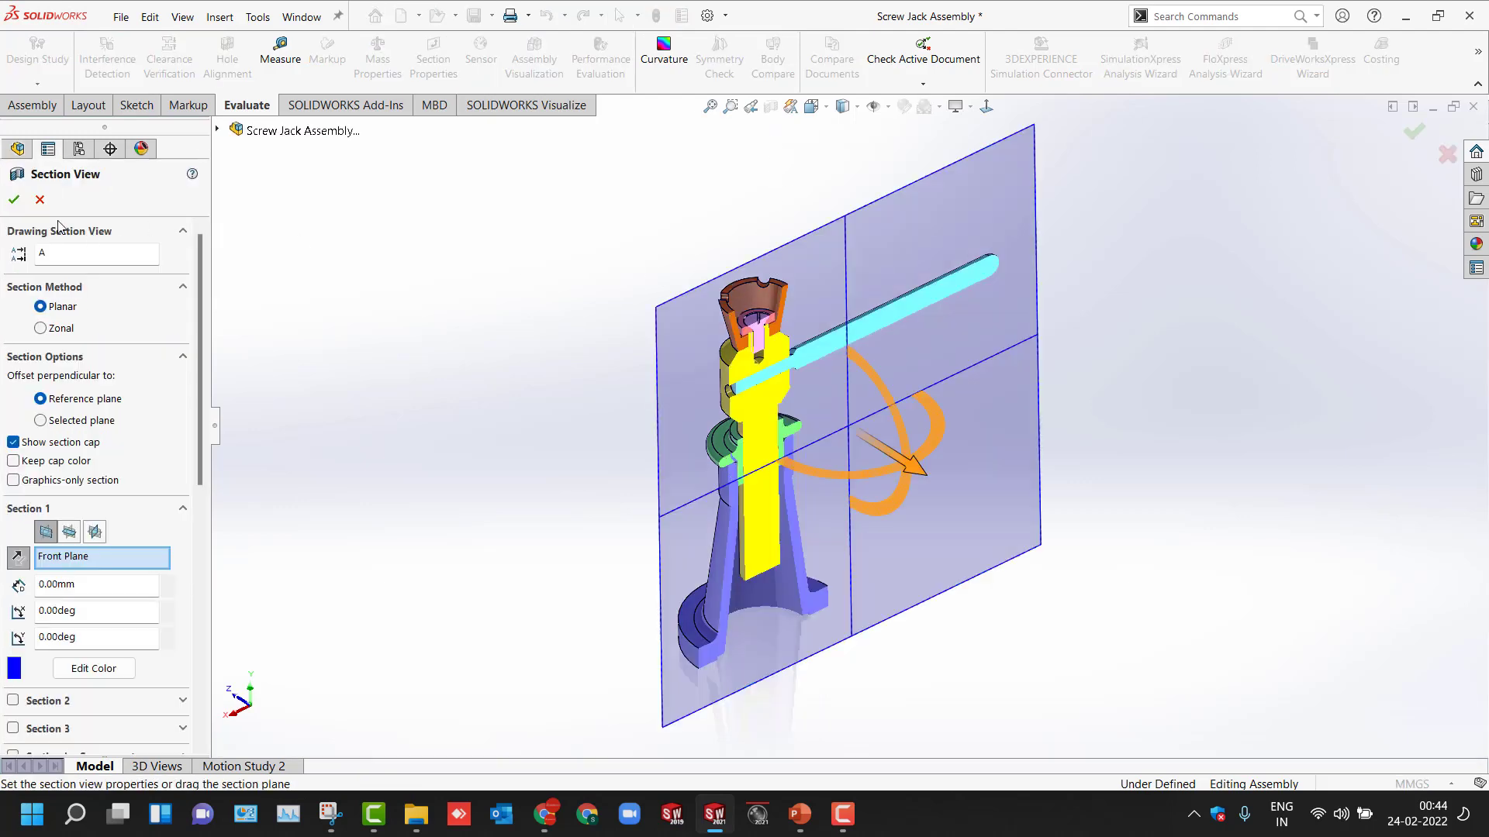
left_click(14, 199)
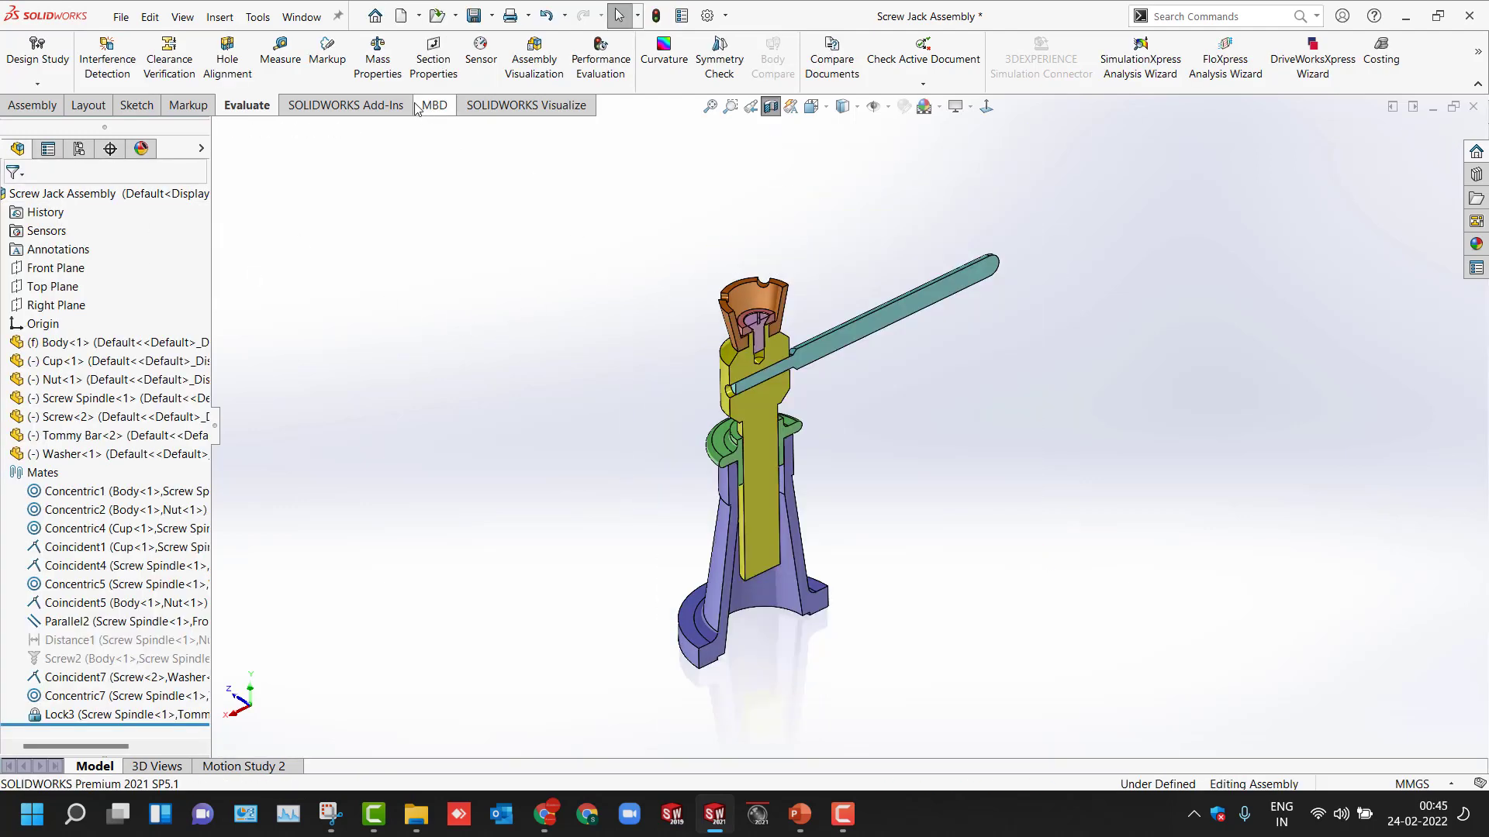
Step: Evaluate the section properties of the Tommy Bar's cut face, examining its area, centroid and moments of inertia
left_click(809, 359)
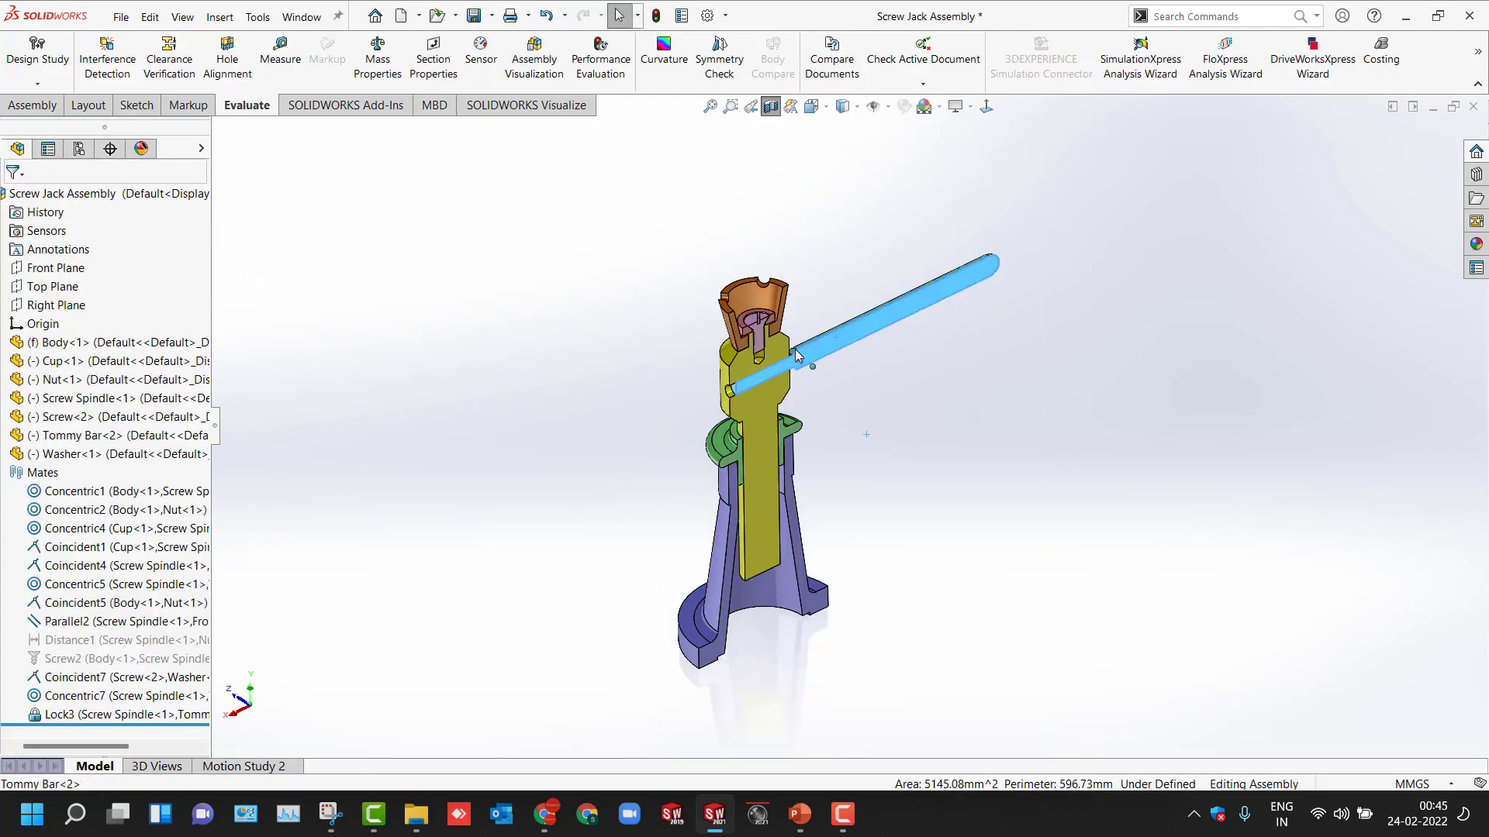
left_click(433, 58)
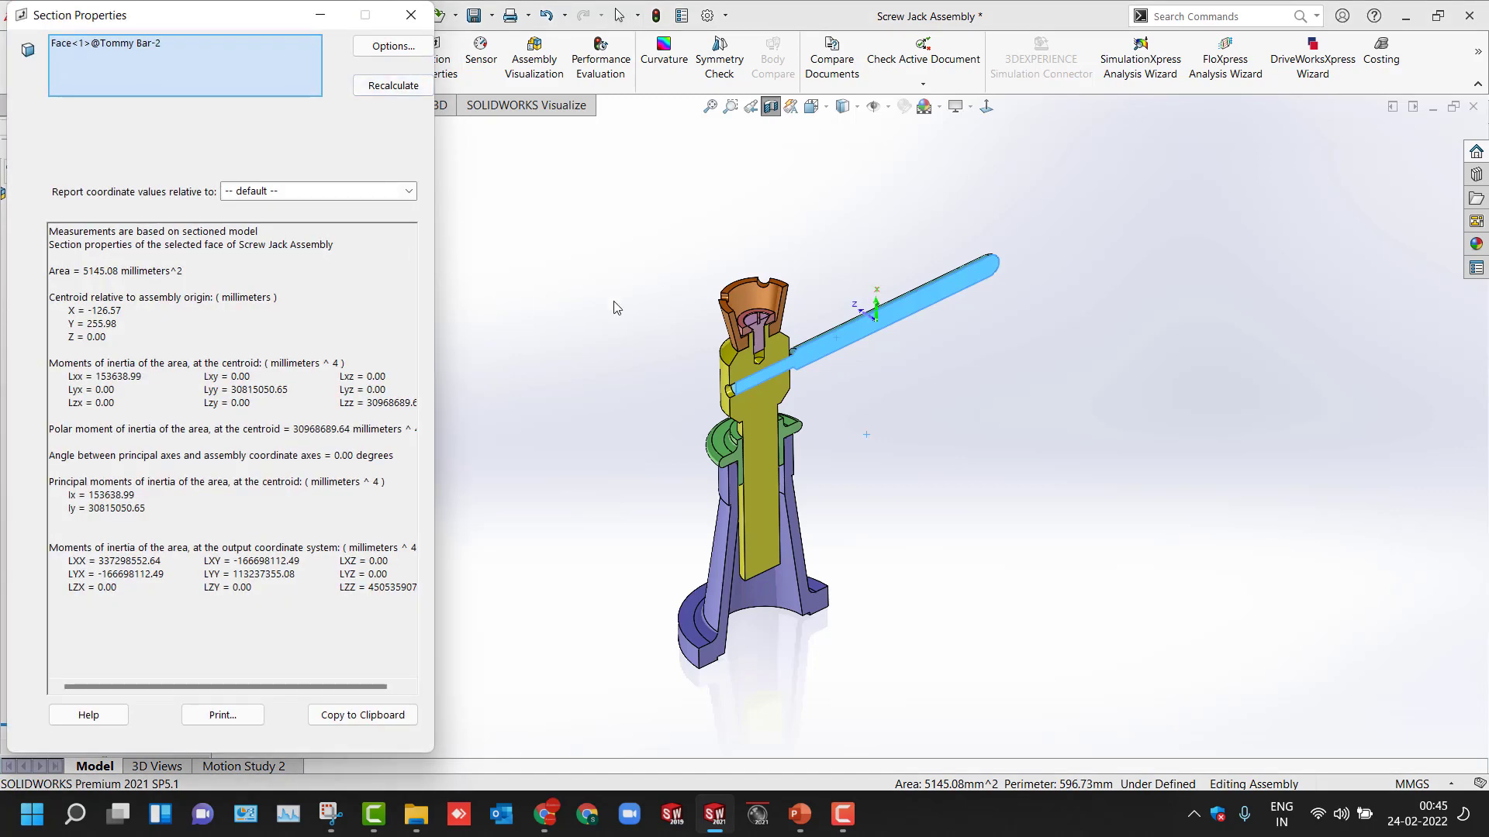
left_click(393, 85)
left_click_drag(83, 271, 158, 270)
left_click_drag(62, 310, 163, 379)
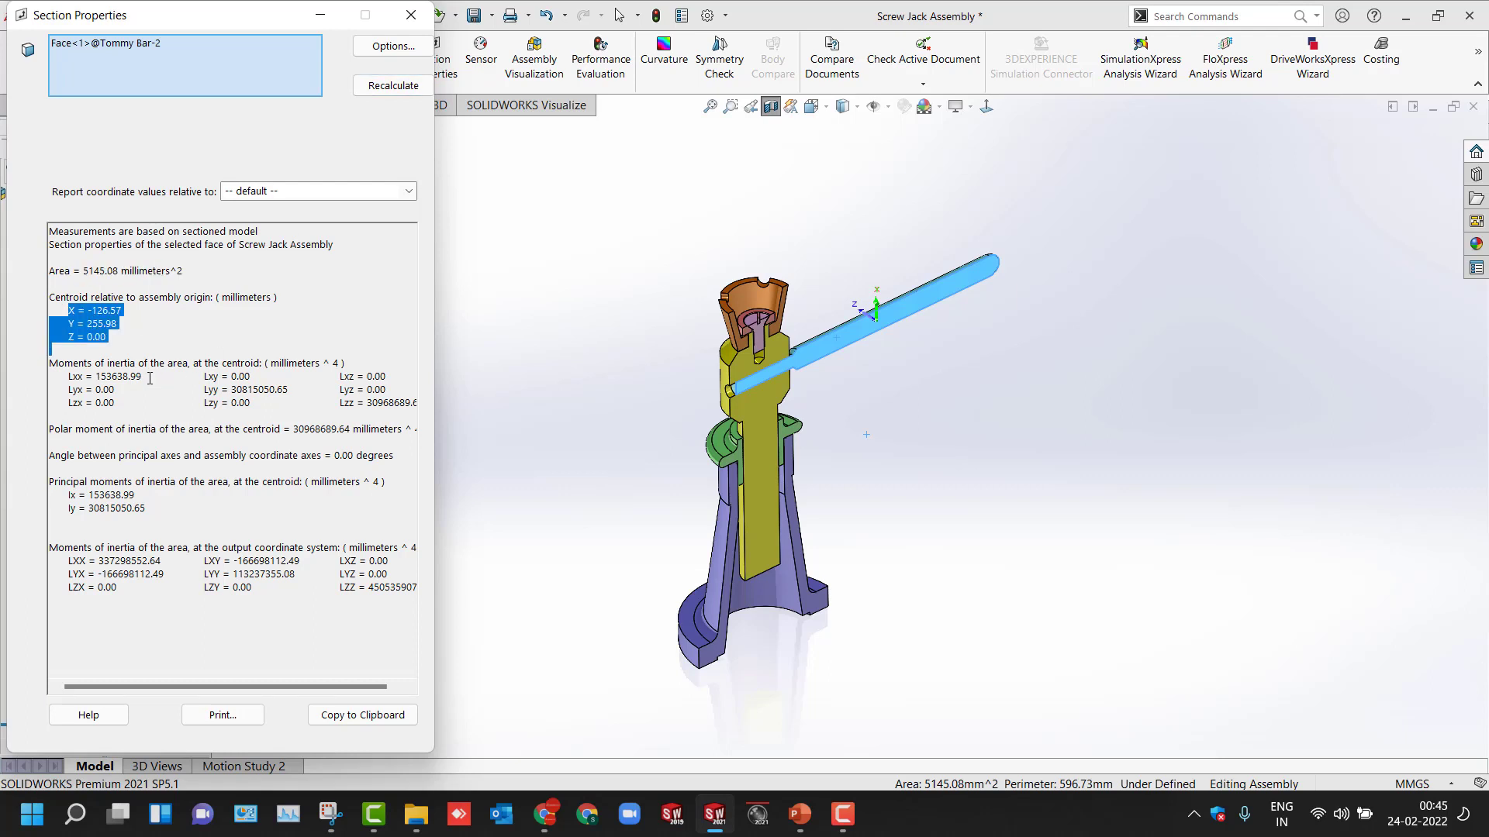
left_click(407, 17)
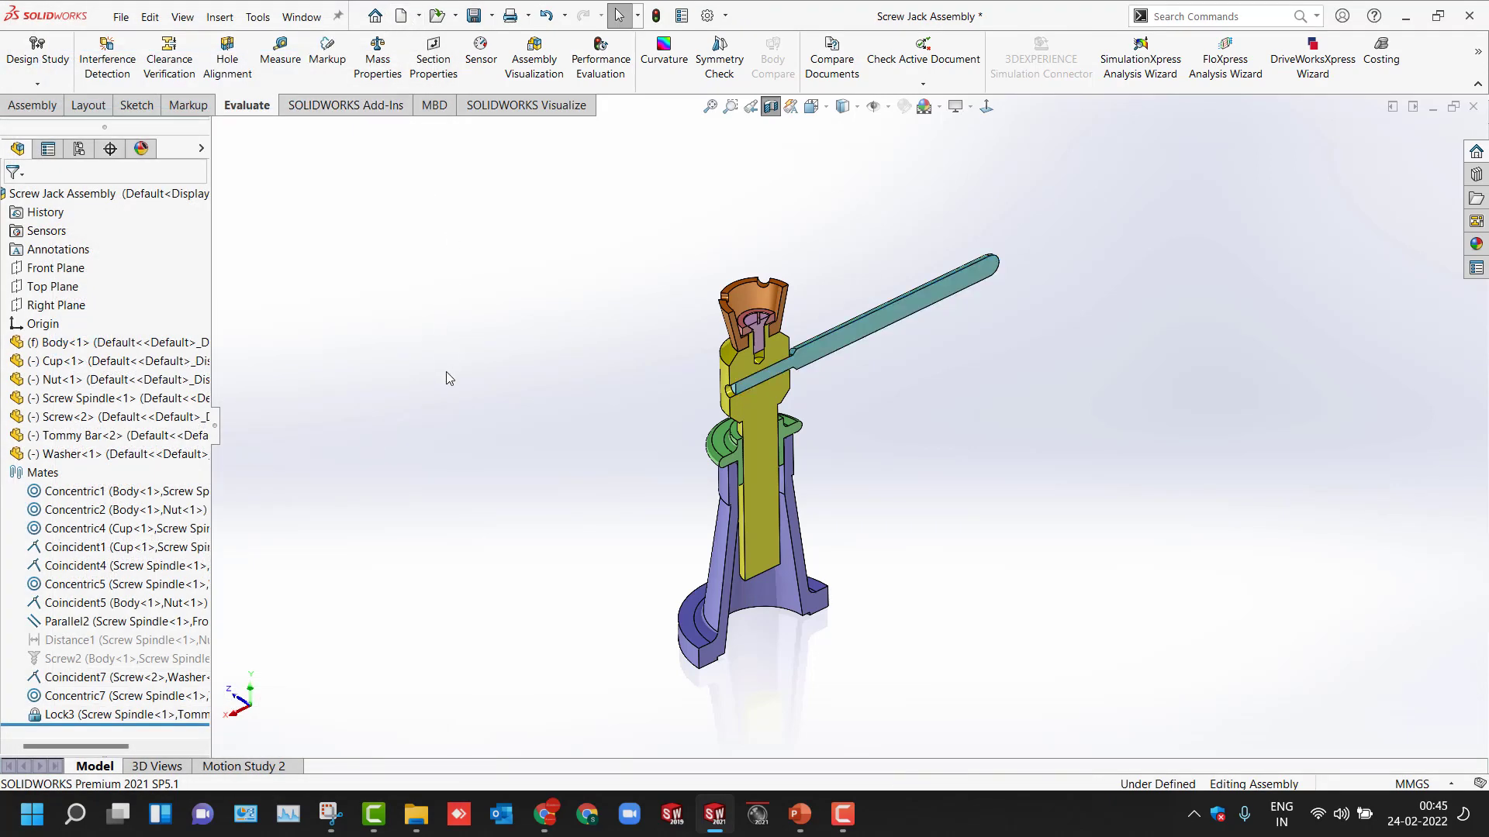
Step: Try a 10 mm symmetric assembly fillet on the upper edge of the Screw Spindle head, with the feature propagated to parts
left_click(19, 105)
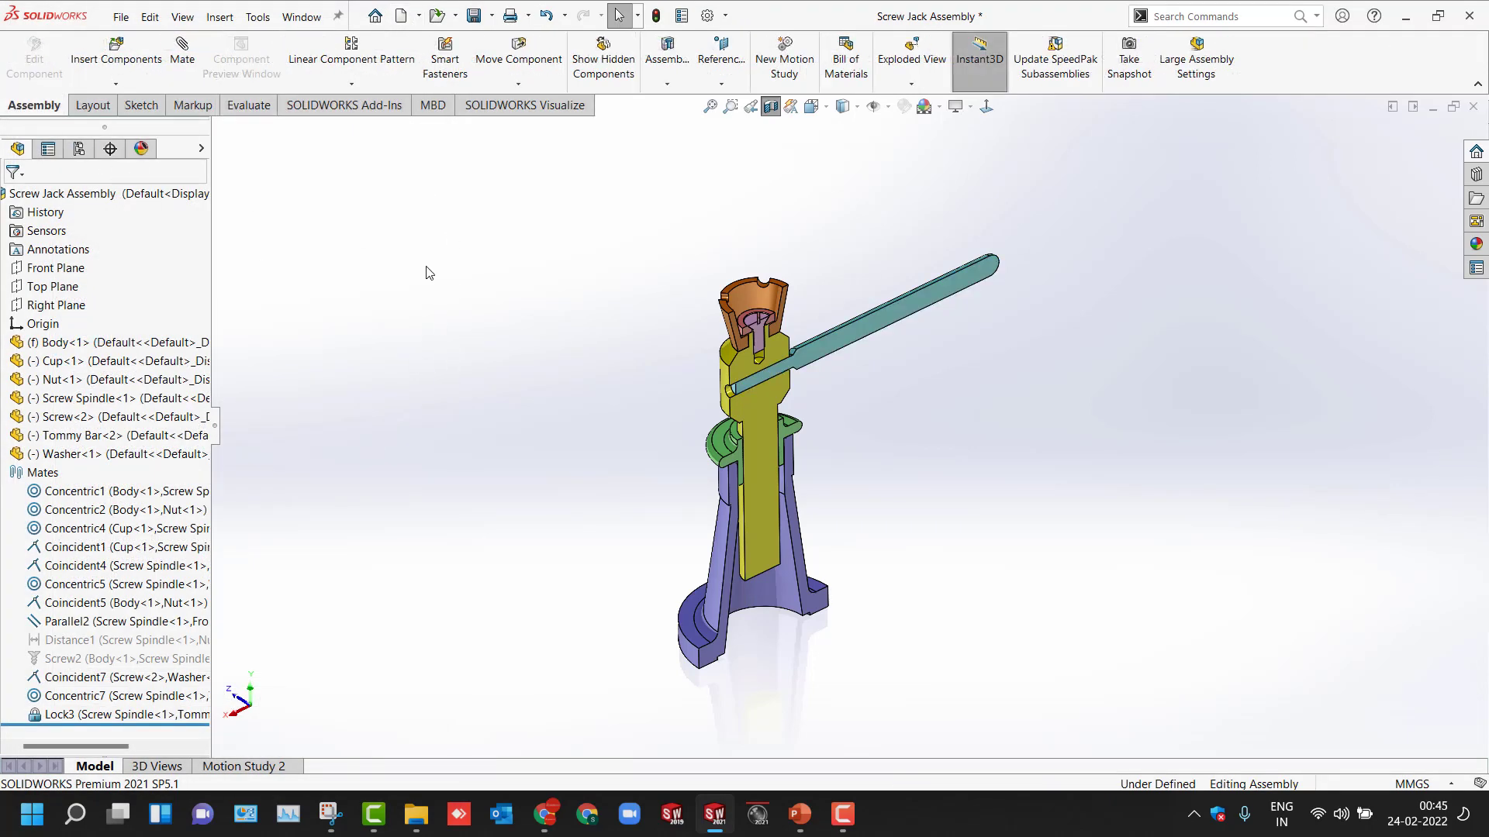
left_click(667, 62)
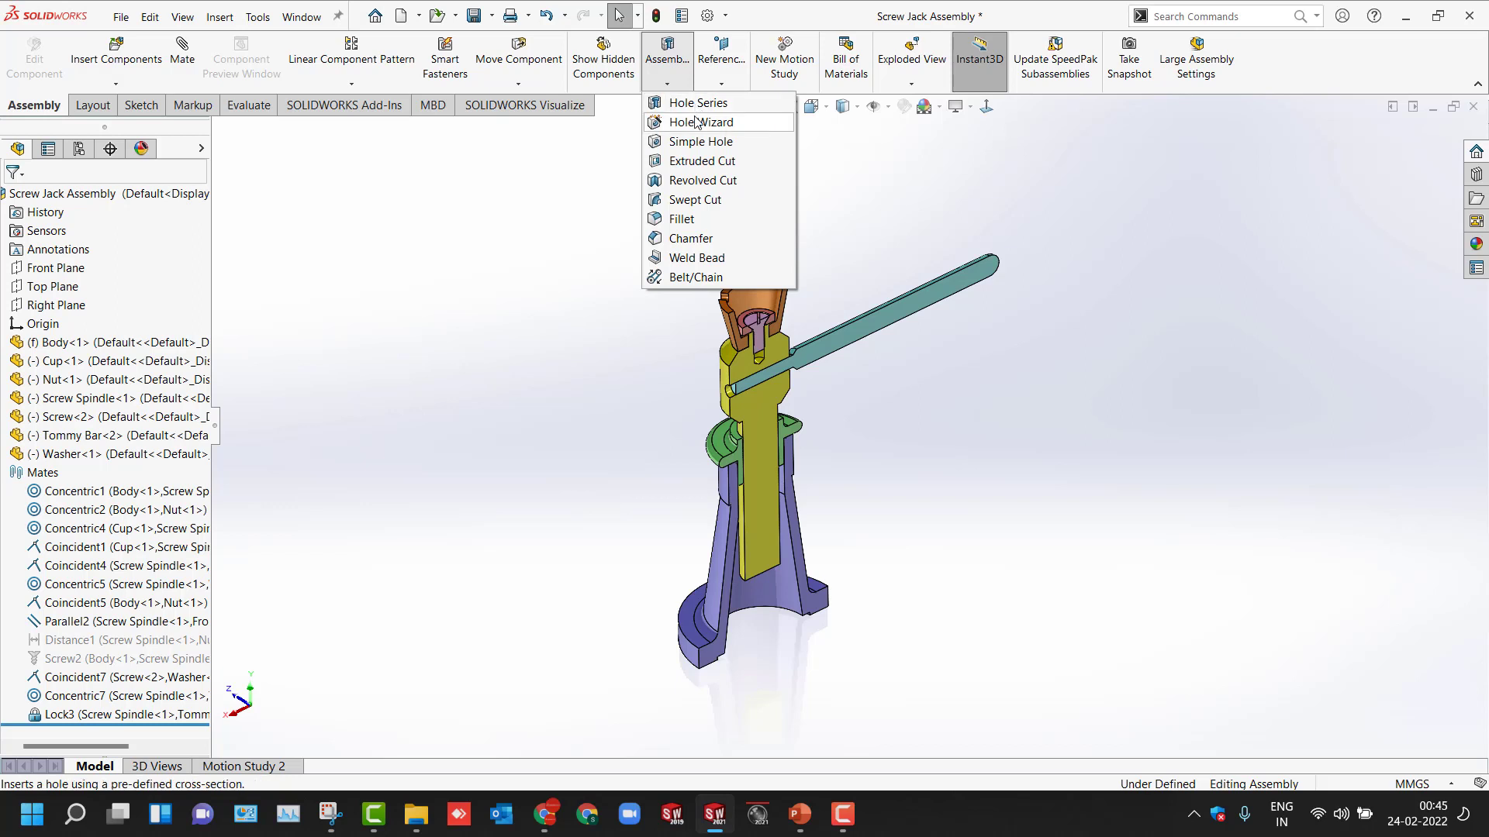
left_click(695, 220)
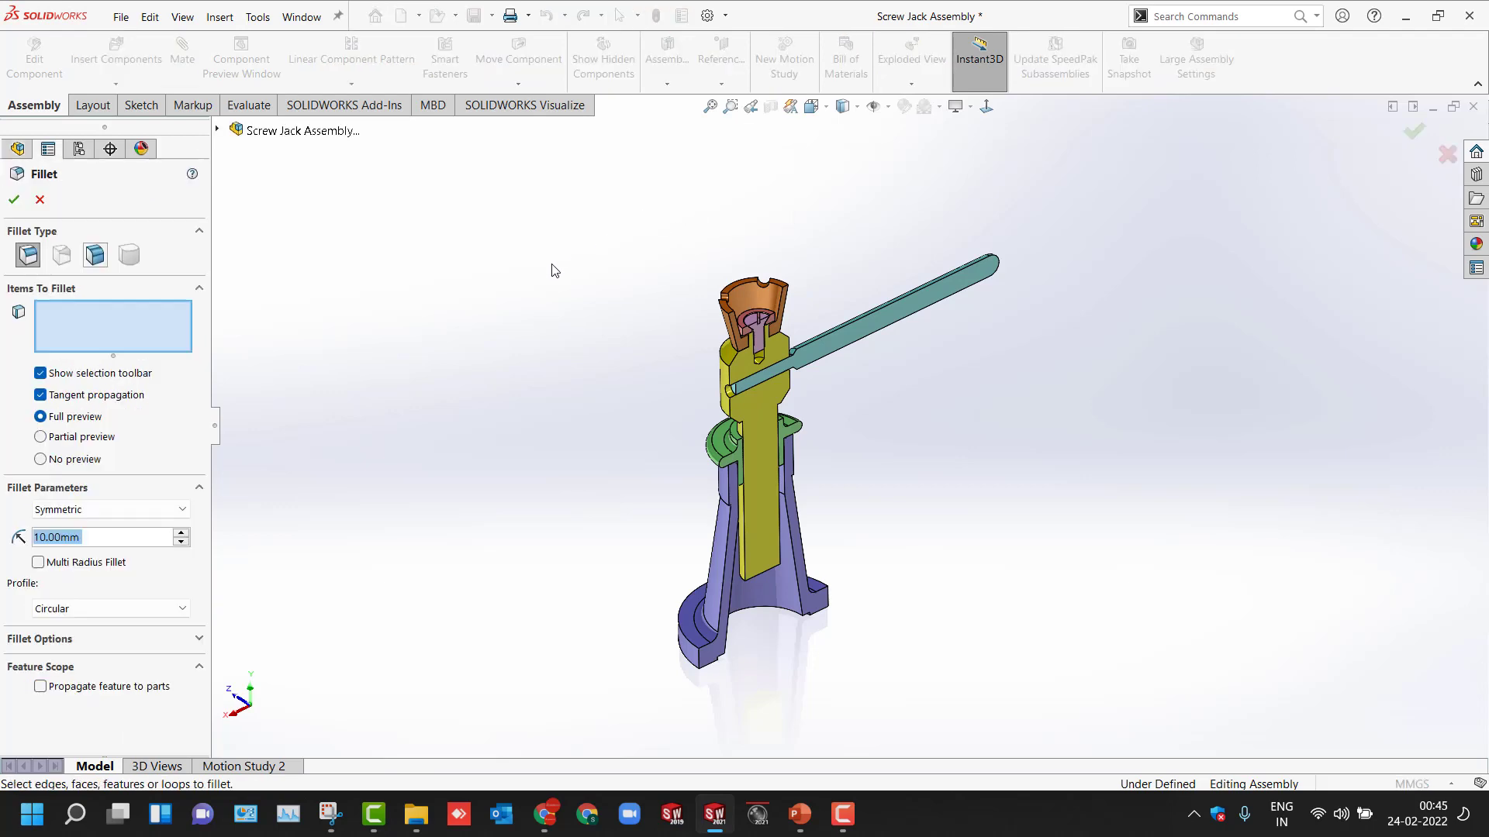
scroll(555, 415, "down", 5)
middle_click_drag(760, 484, 825, 427)
left_click(897, 324)
middle_click_drag(827, 342, 760, 372)
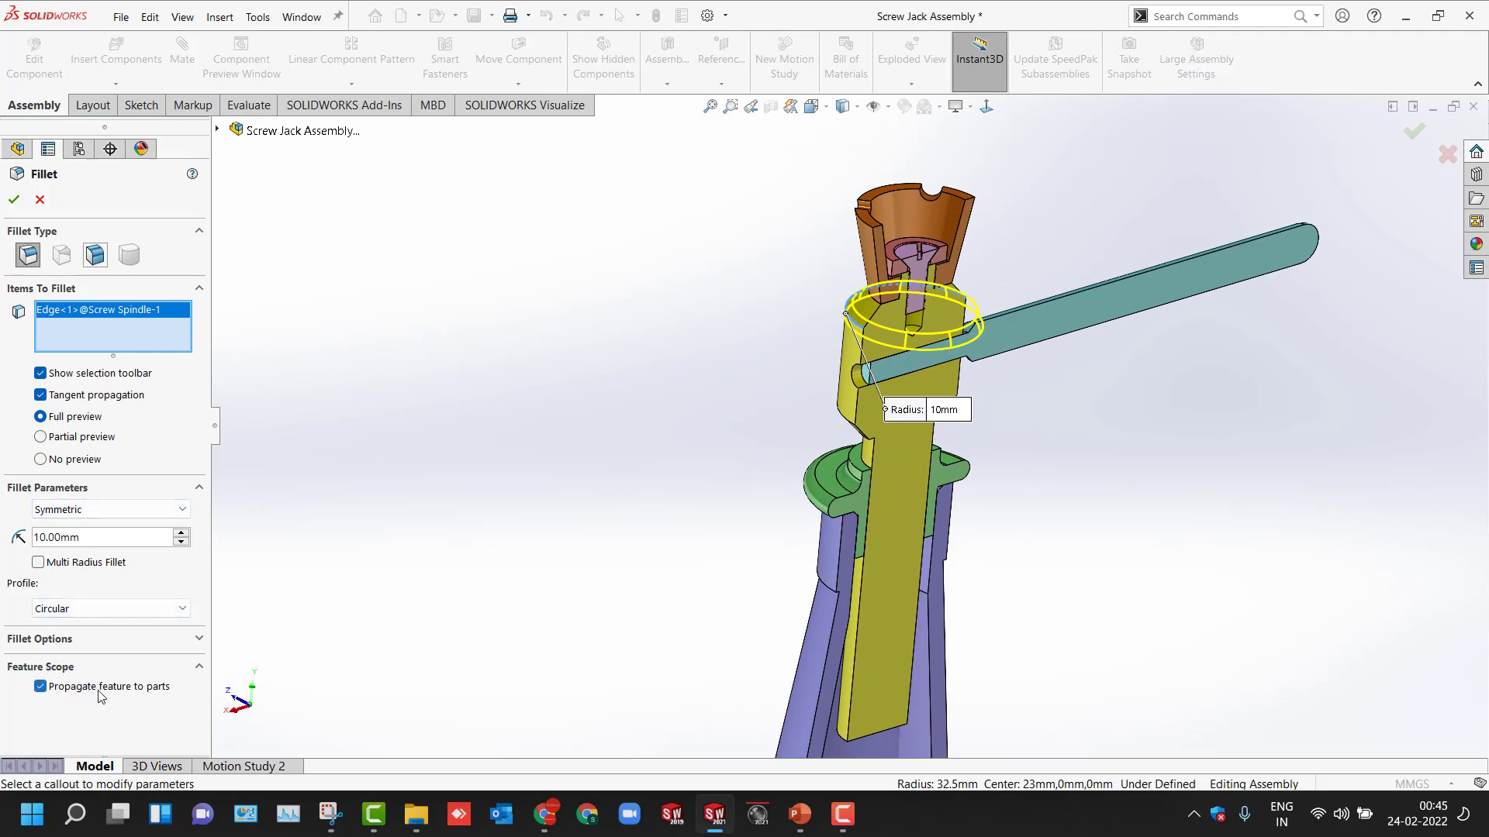
scroll(941, 335, "down", 3)
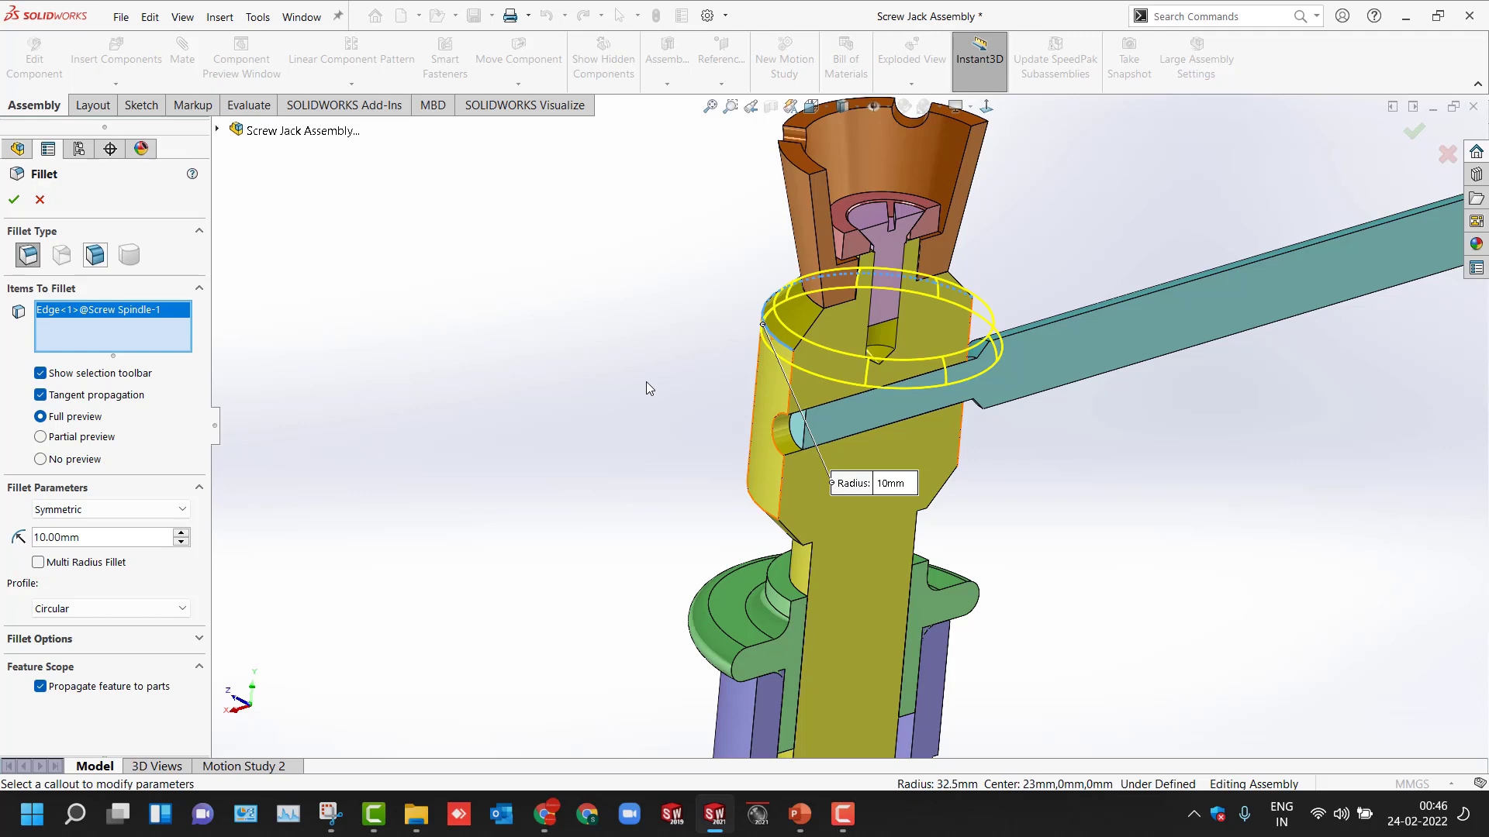
left_click(14, 199)
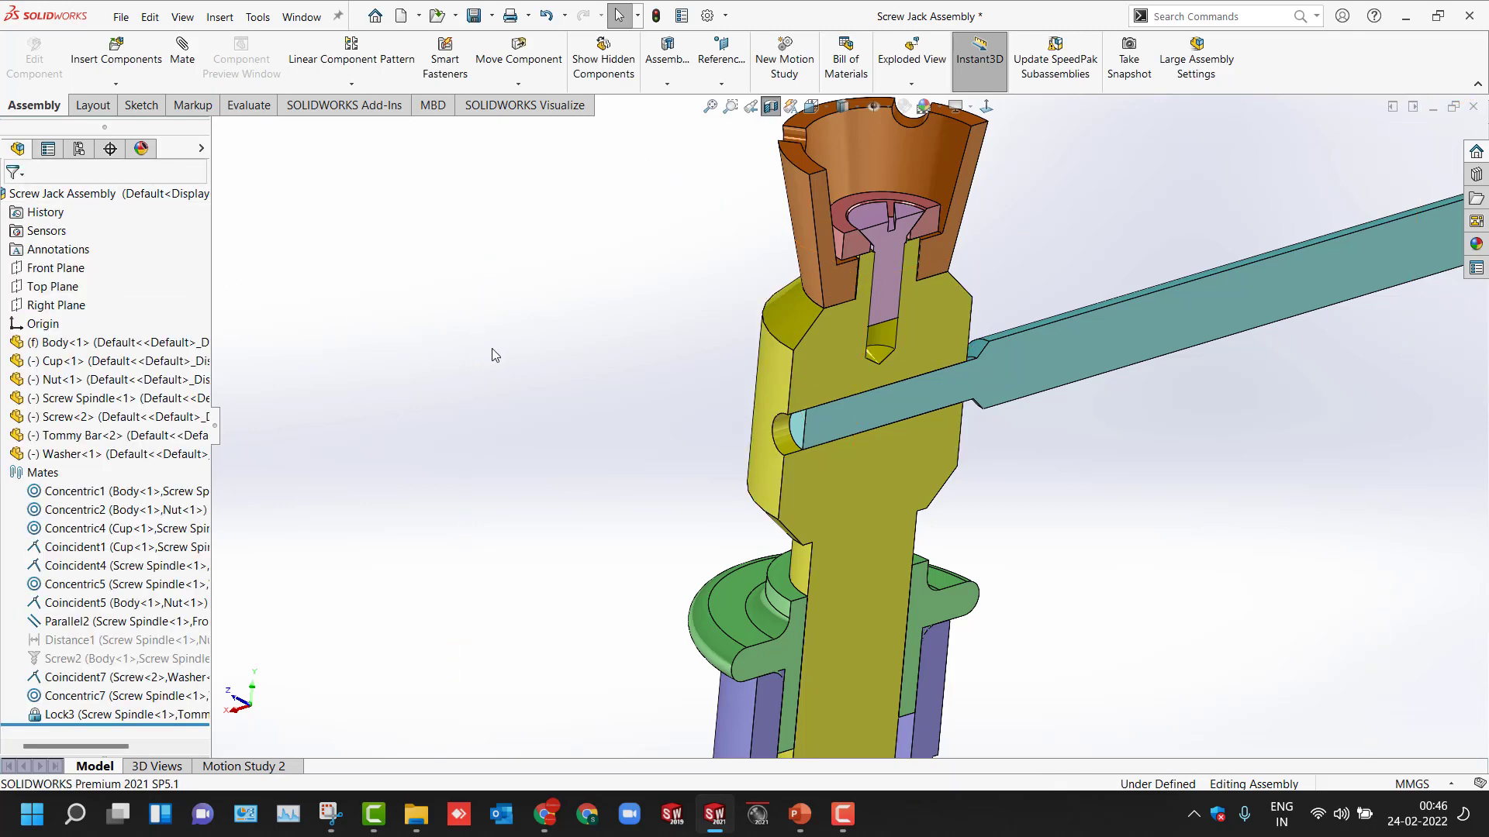
Step: Turn off the section view to restore the complete screw jack
key("f")
middle_click_drag(494, 349, 891, 326)
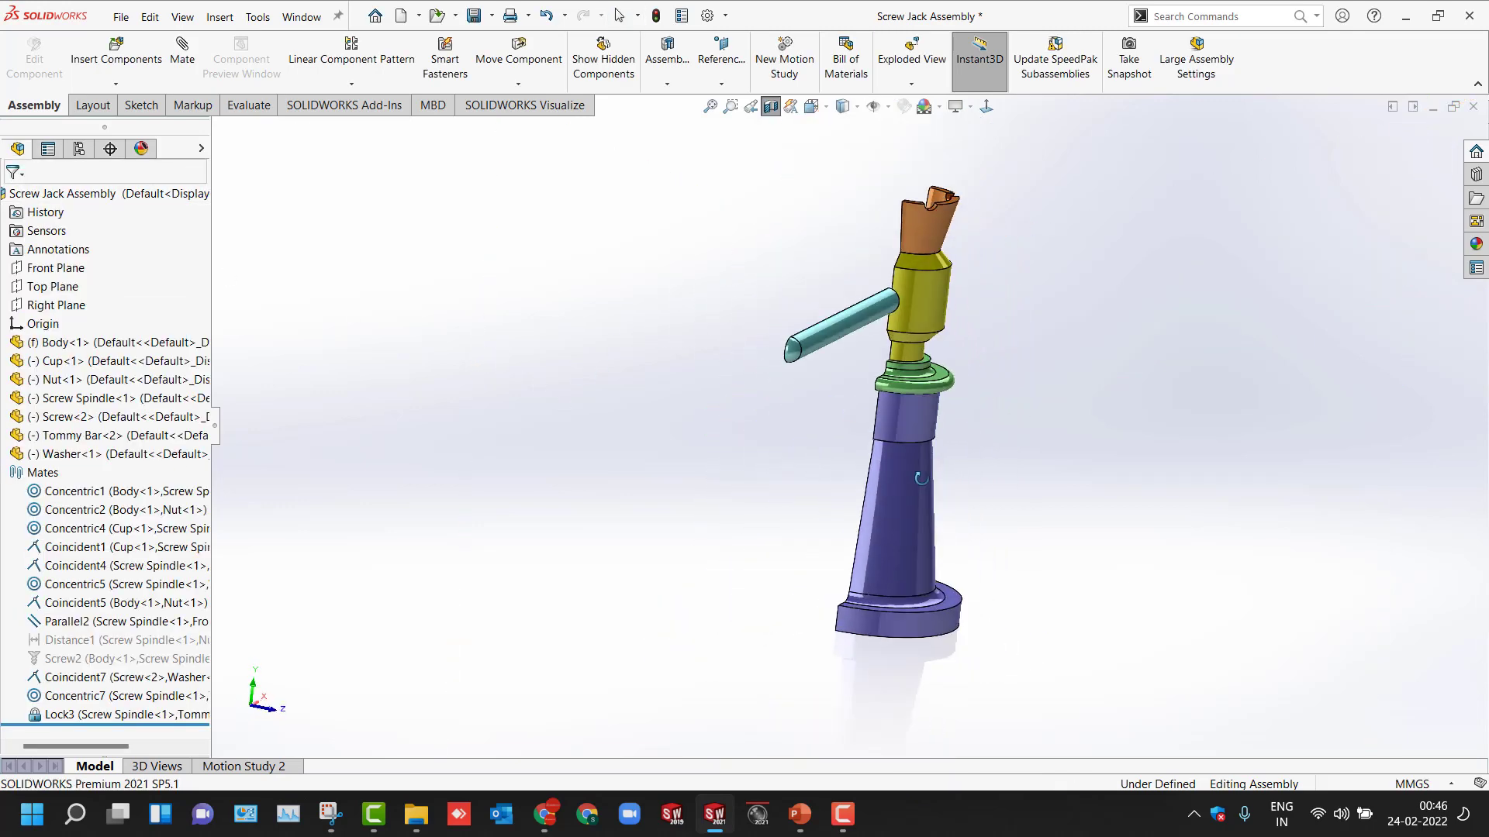
scroll(941, 322, "down", 3)
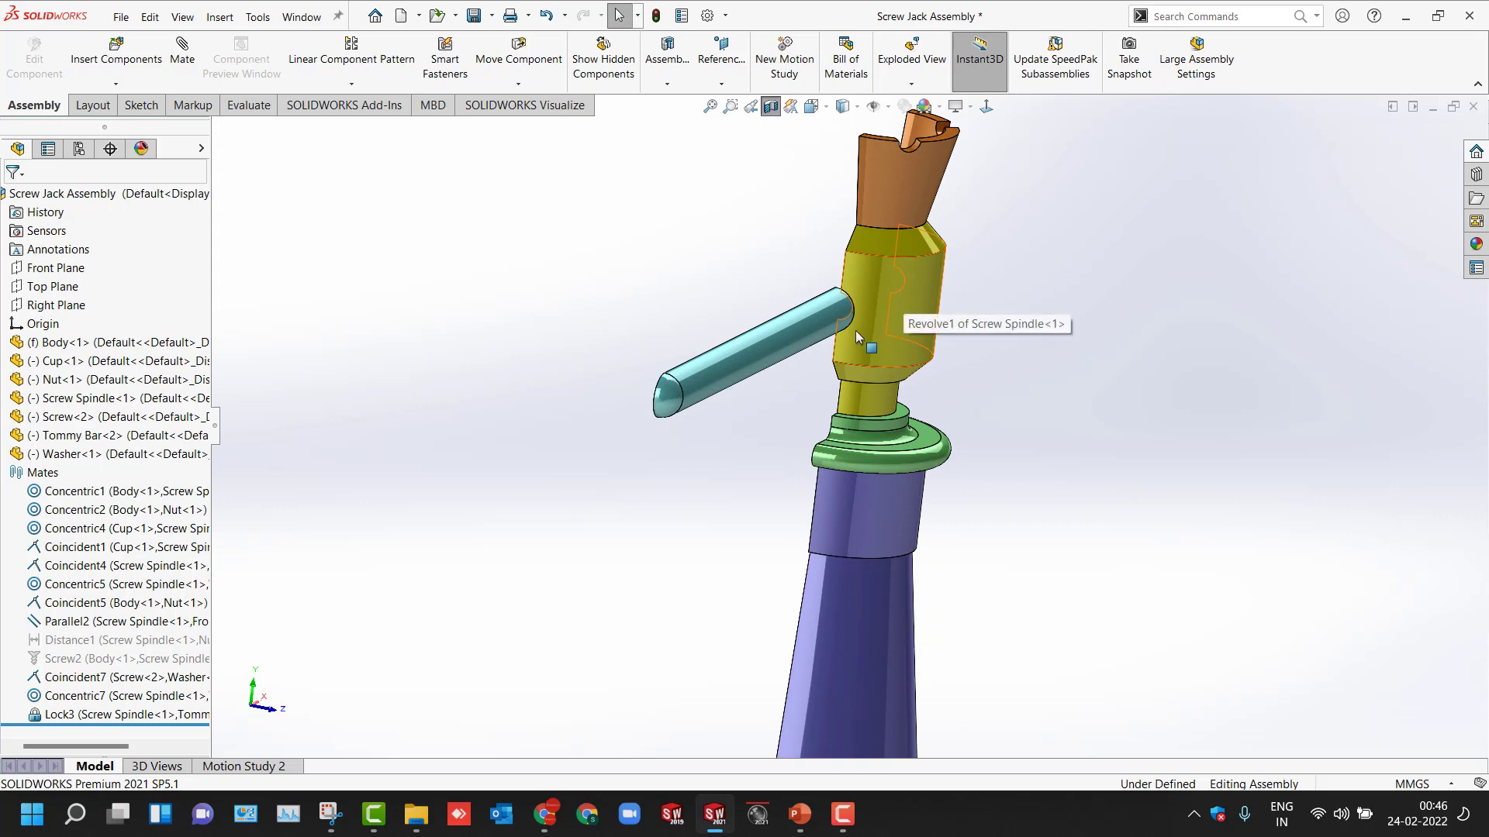
left_click(770, 106)
key("z")
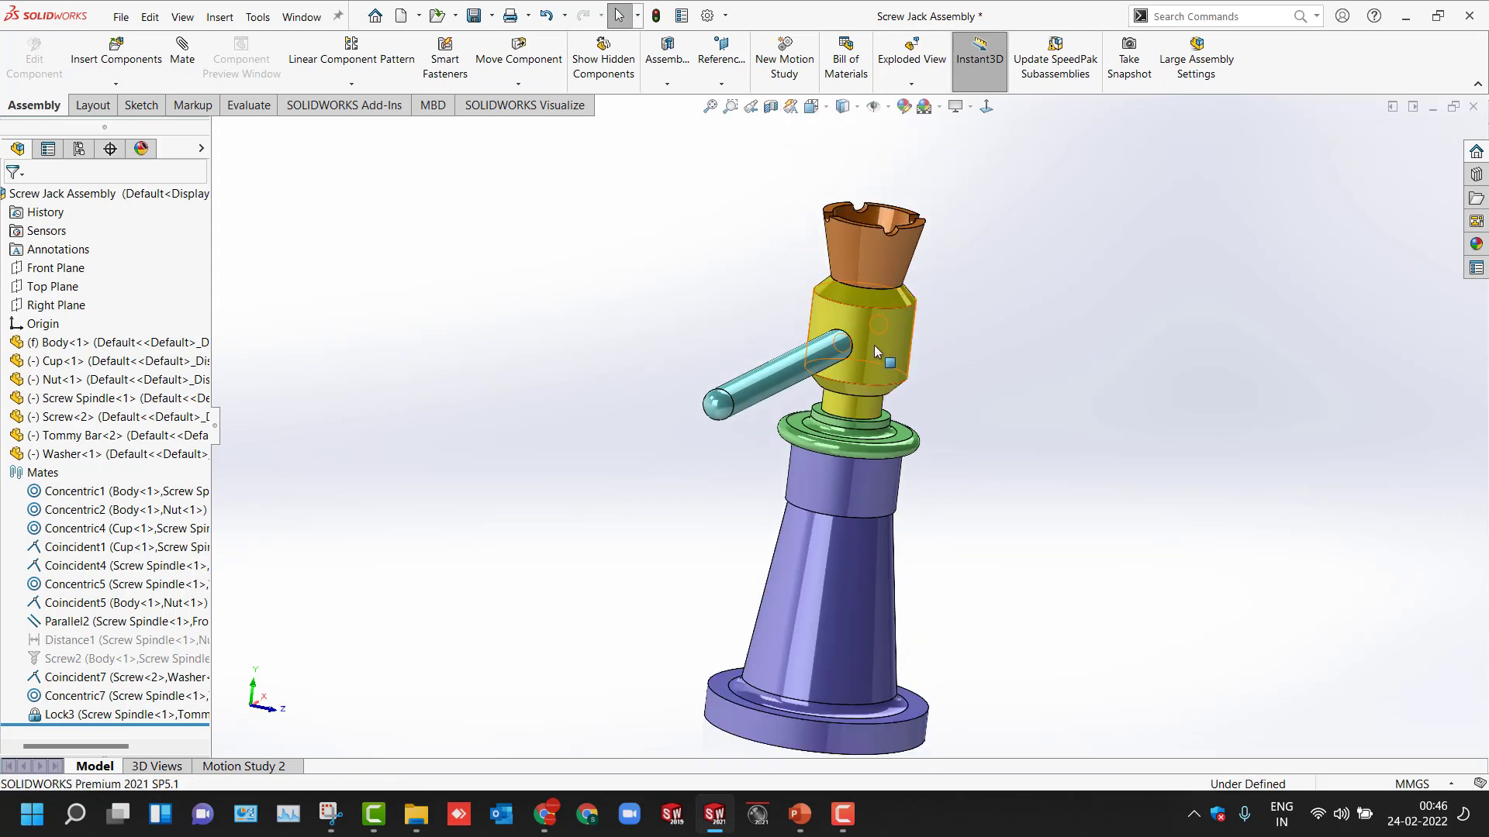
Step: Browse the appearances library, examining the scene, rubber and metal categories
left_click(1475, 243)
left_click(1217, 155)
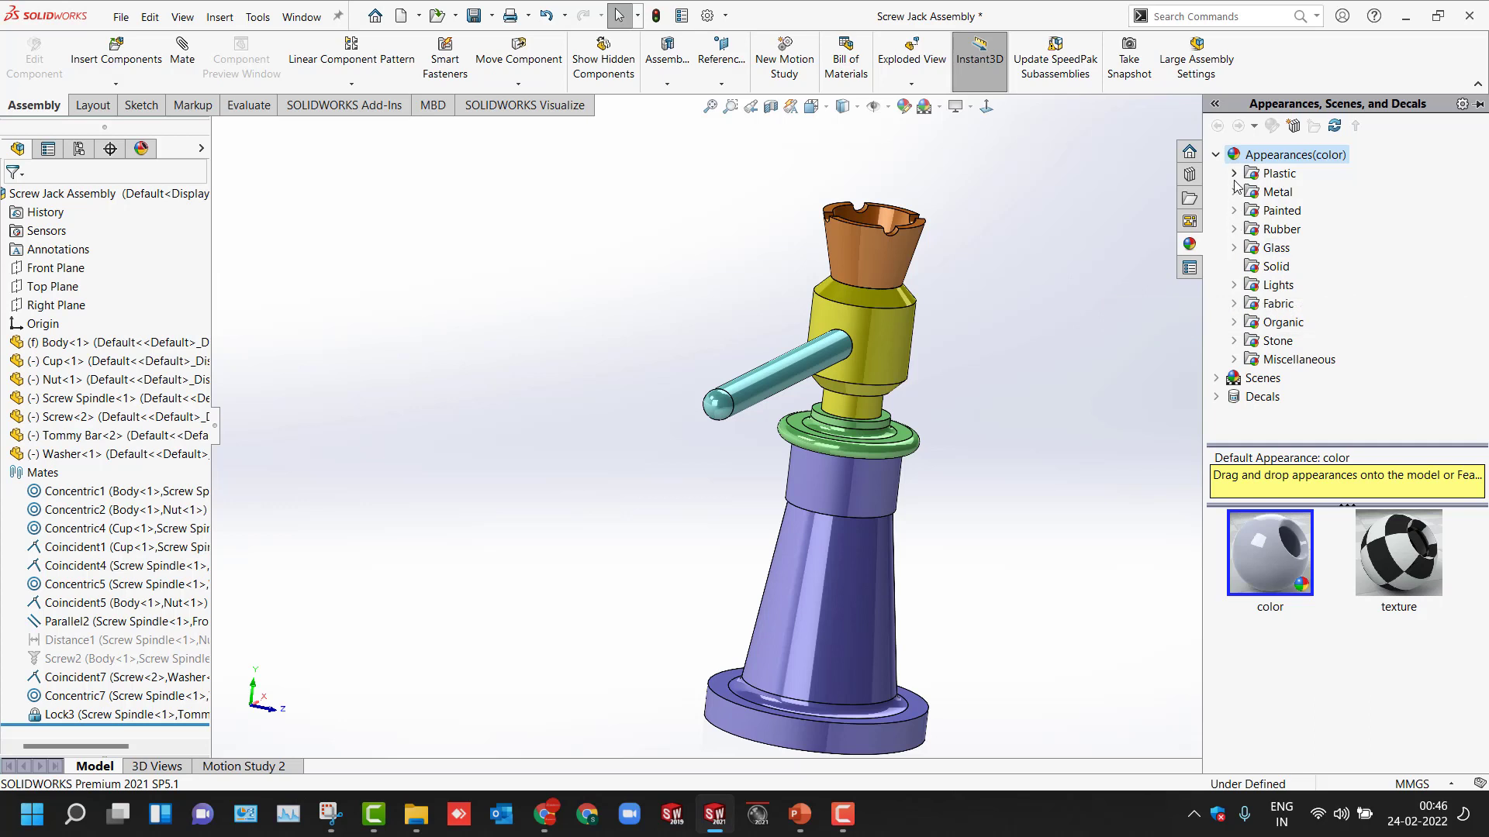
left_click(1216, 377)
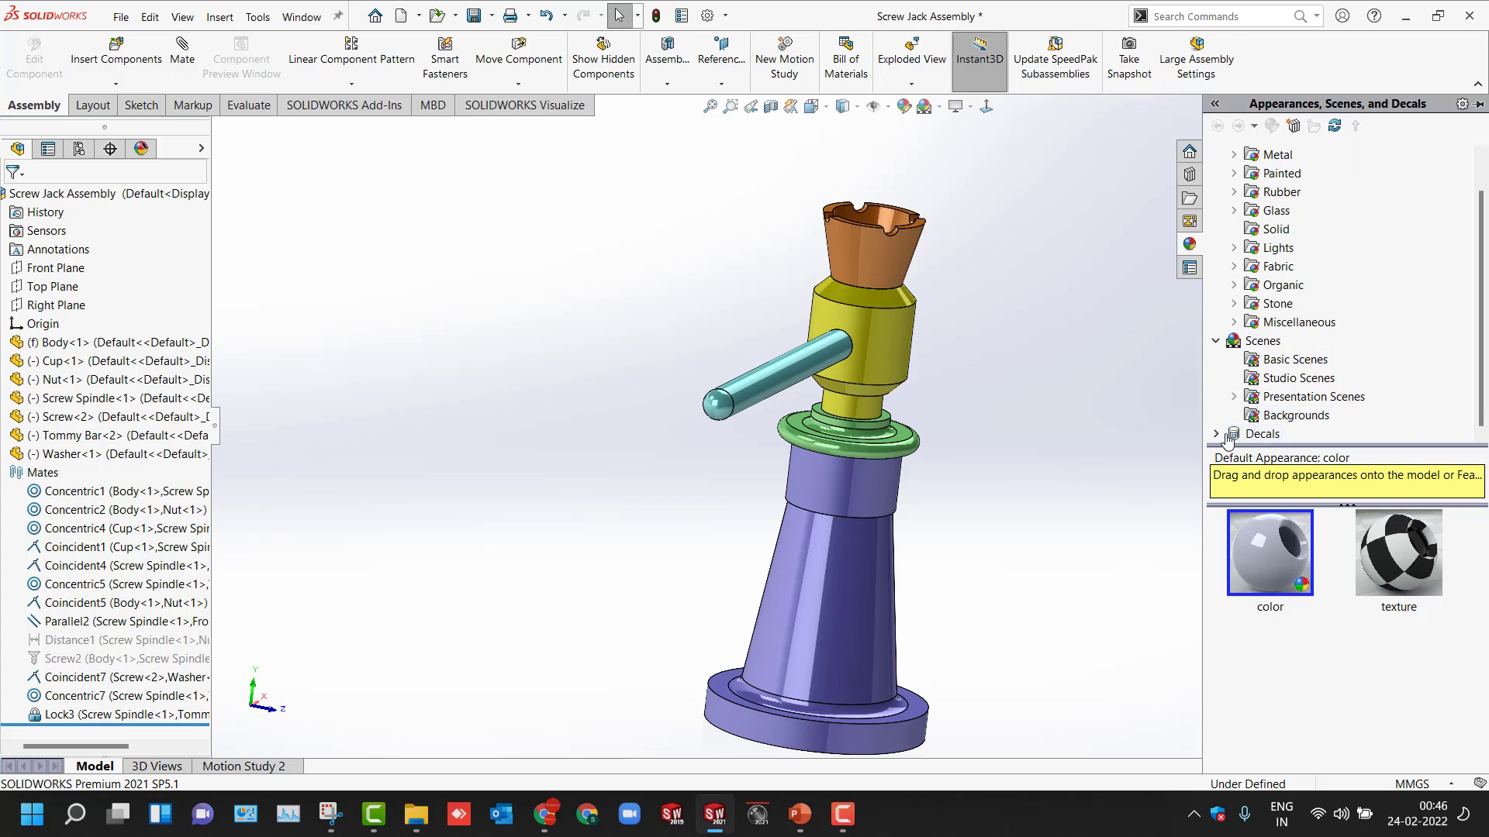
scroll(1257, 418, "down", 1)
scroll(1262, 372, "up", 3)
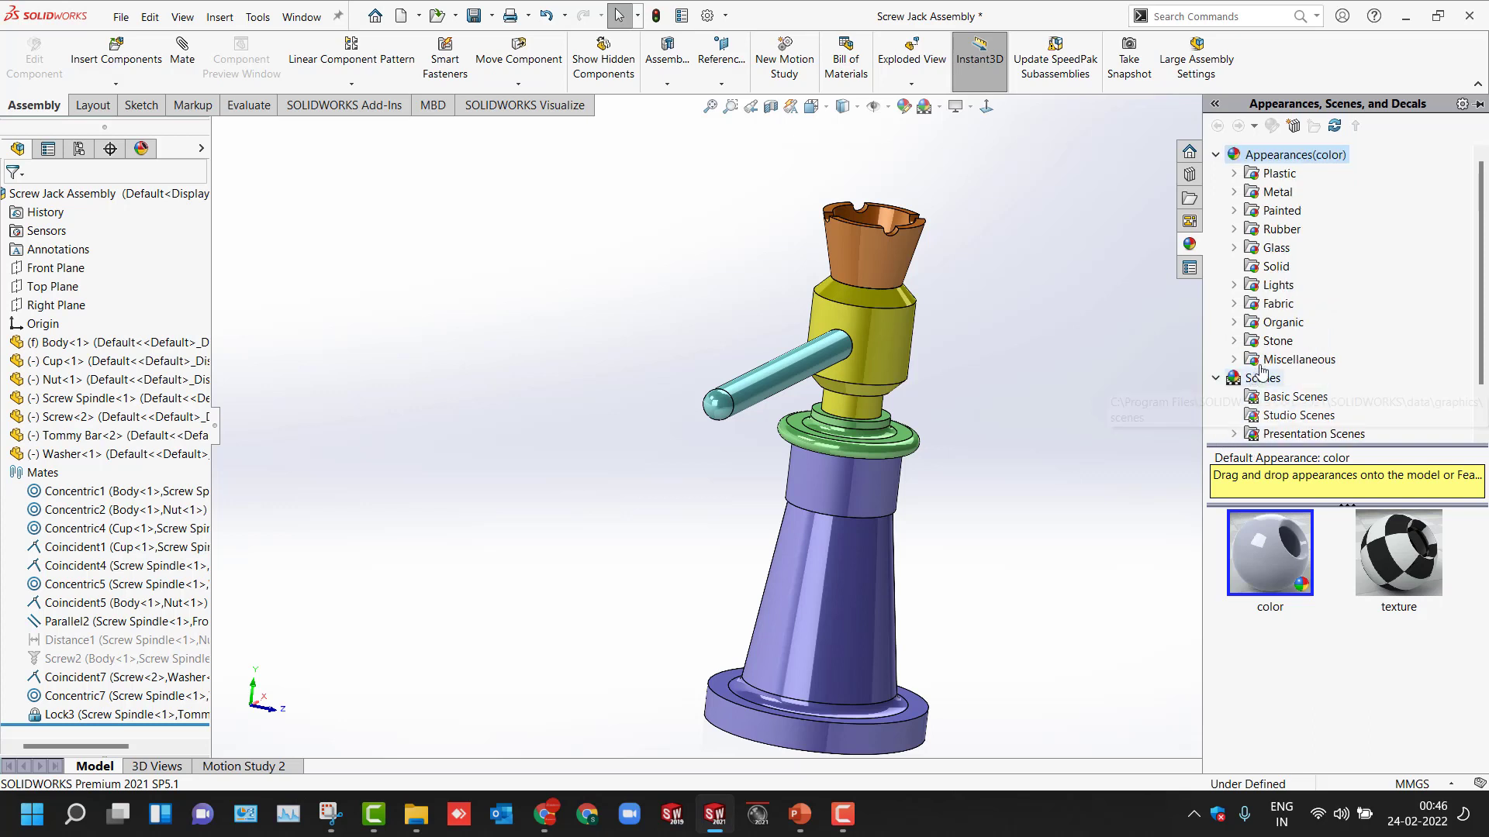
left_click(1275, 230)
left_click(1237, 193)
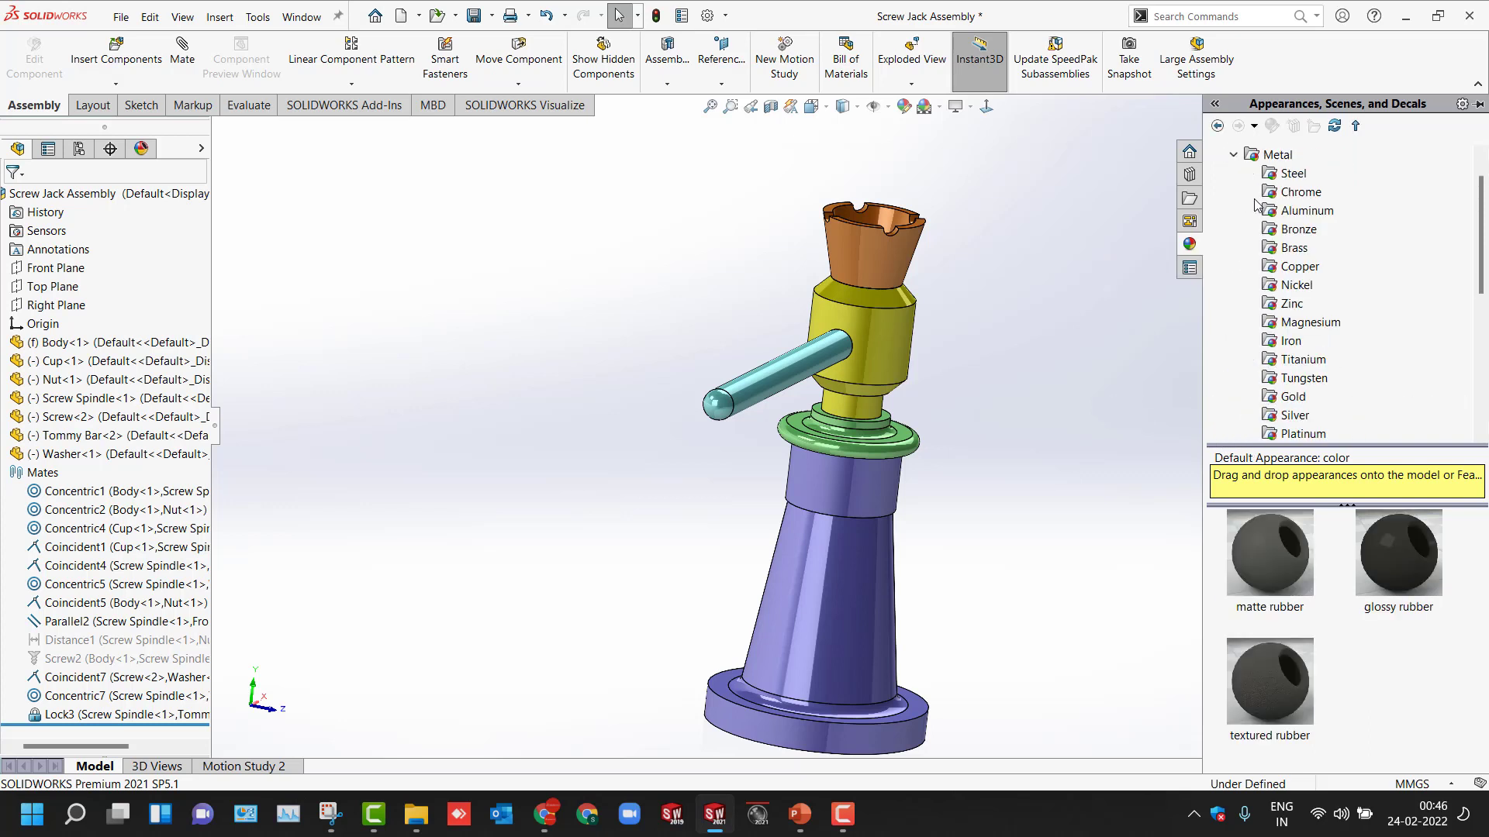
scroll(1287, 310, "down", 3)
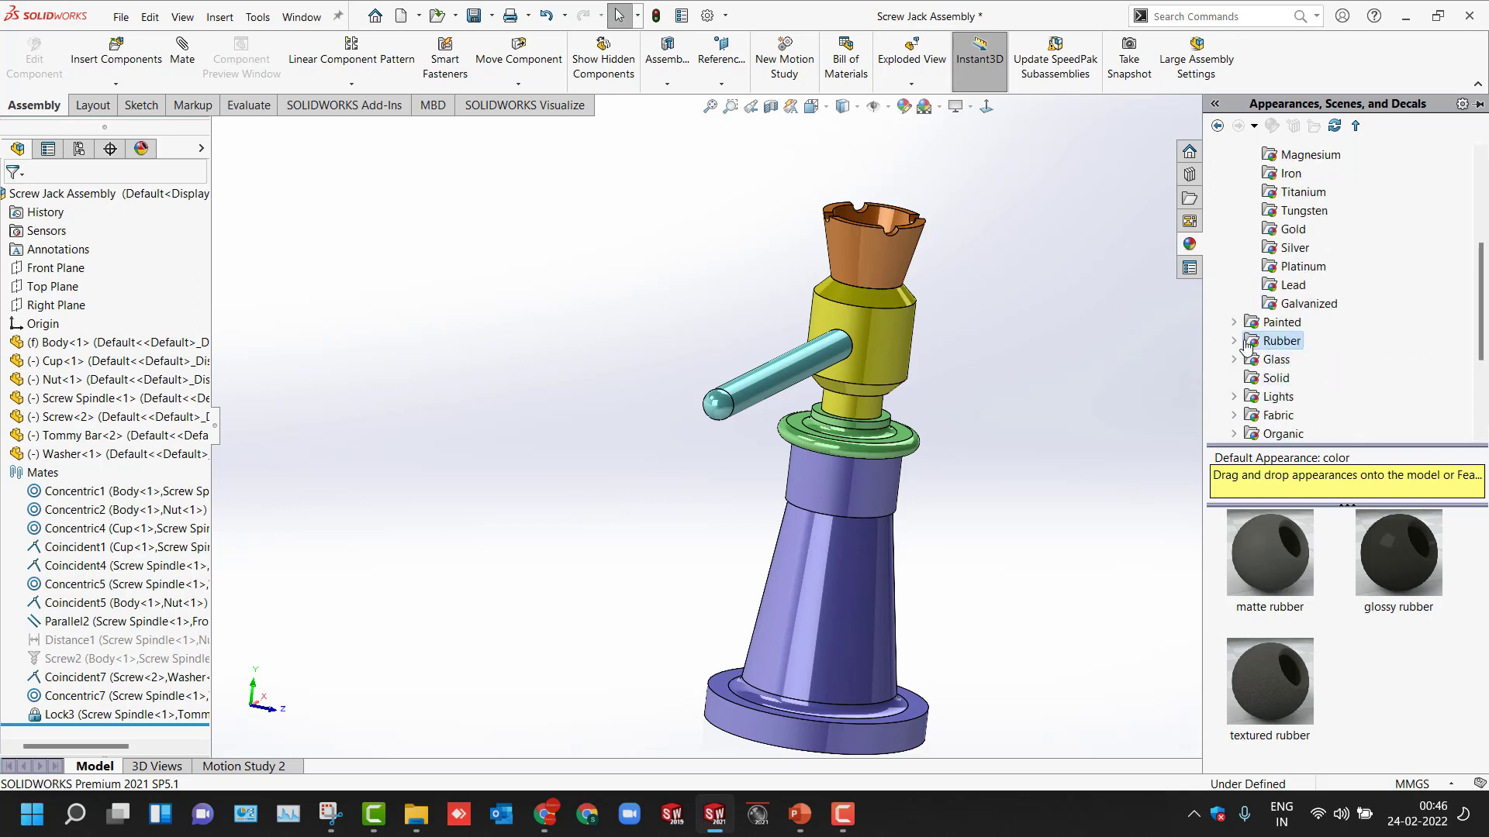
scroll(1247, 349, "down", 1)
Step: Apply the Knurled Bump 9 appearance from the miscellaneous 3D textures to the cylindrical face of the Screw Spindle head
left_click(1236, 416)
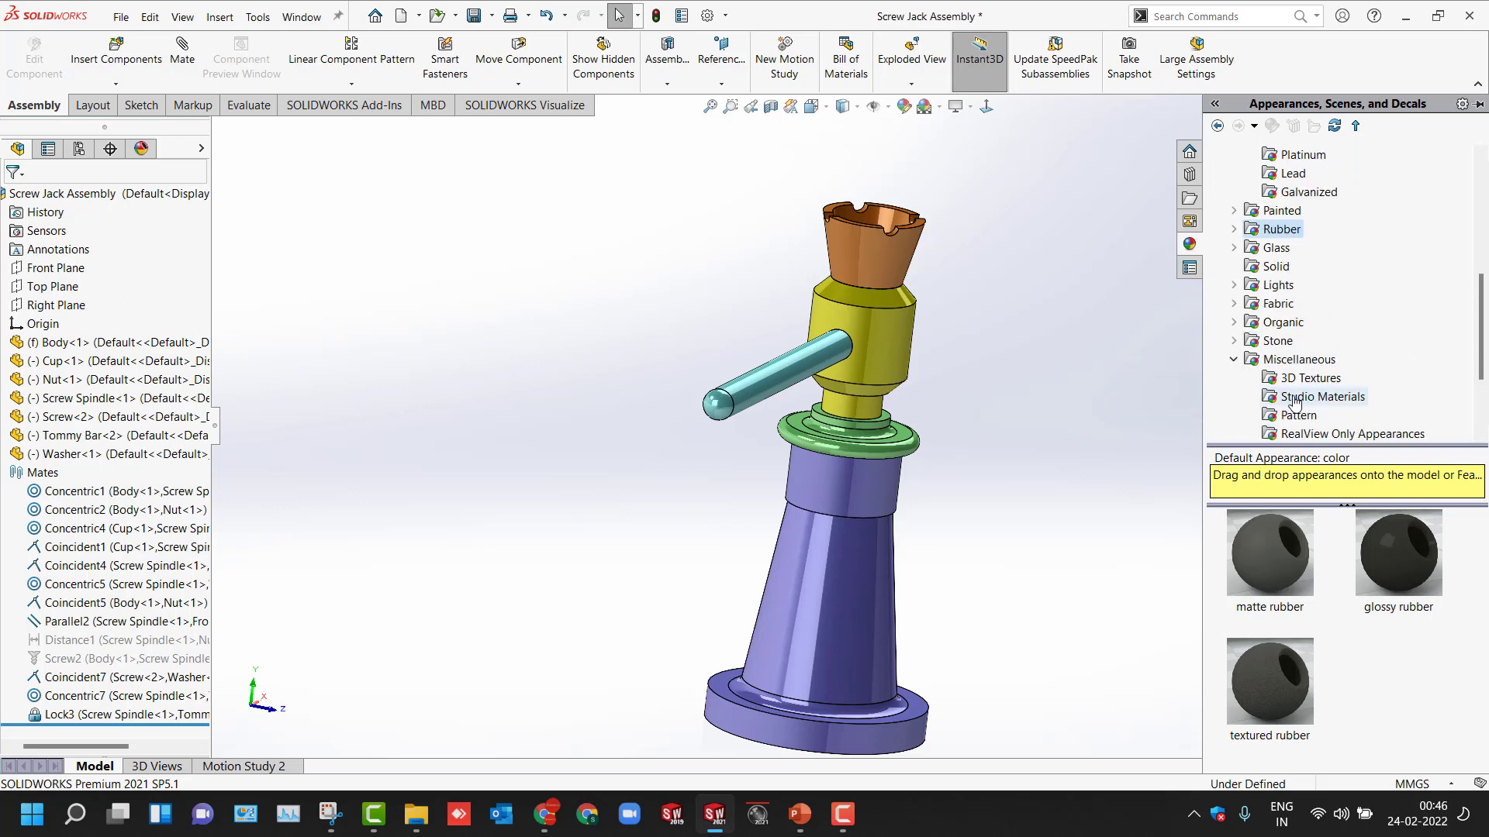
left_click(1310, 380)
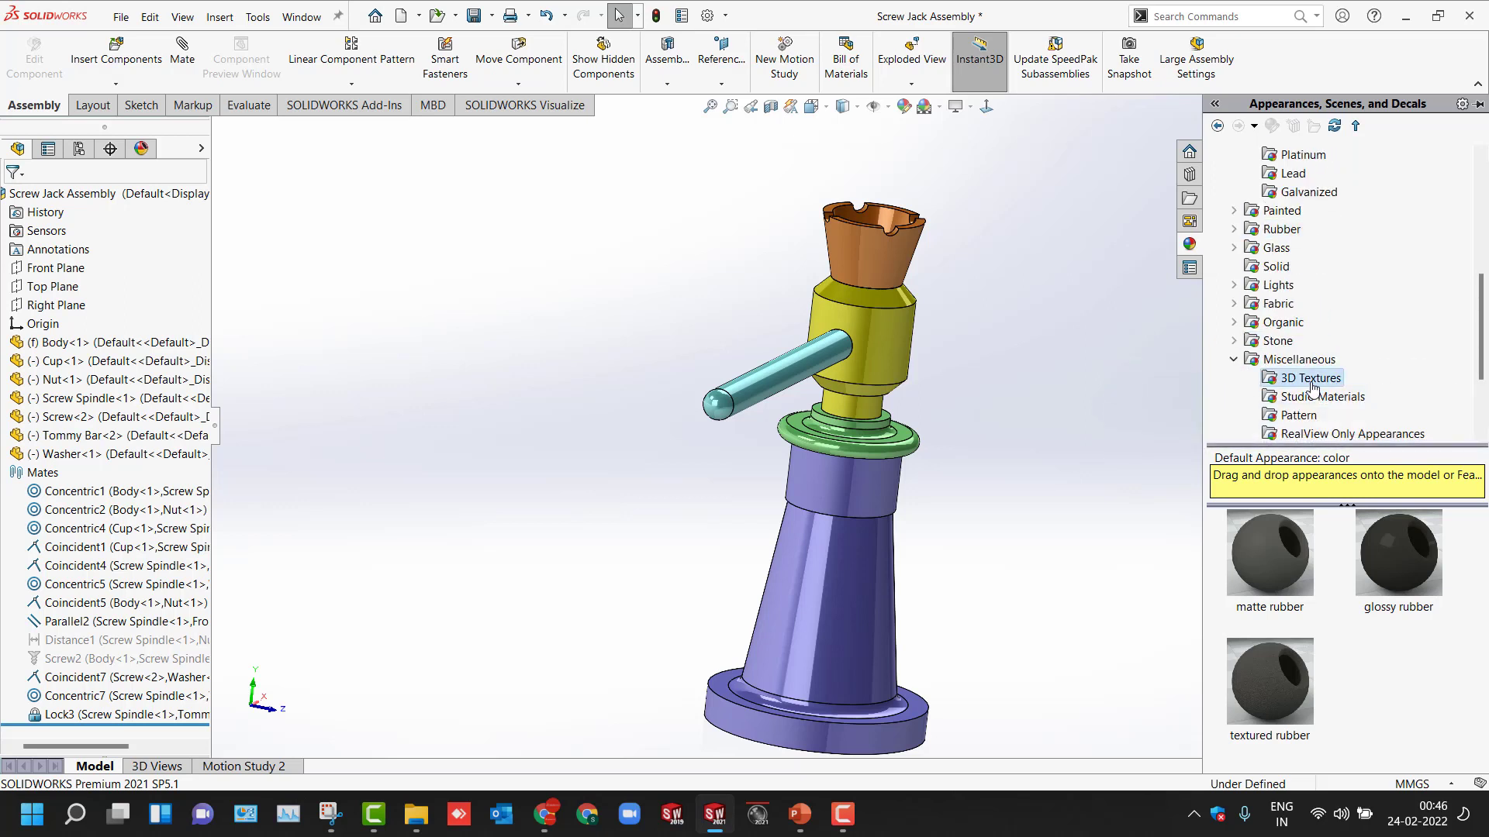
scroll(1311, 388, "down", 1)
scroll(1318, 589, "down", 2)
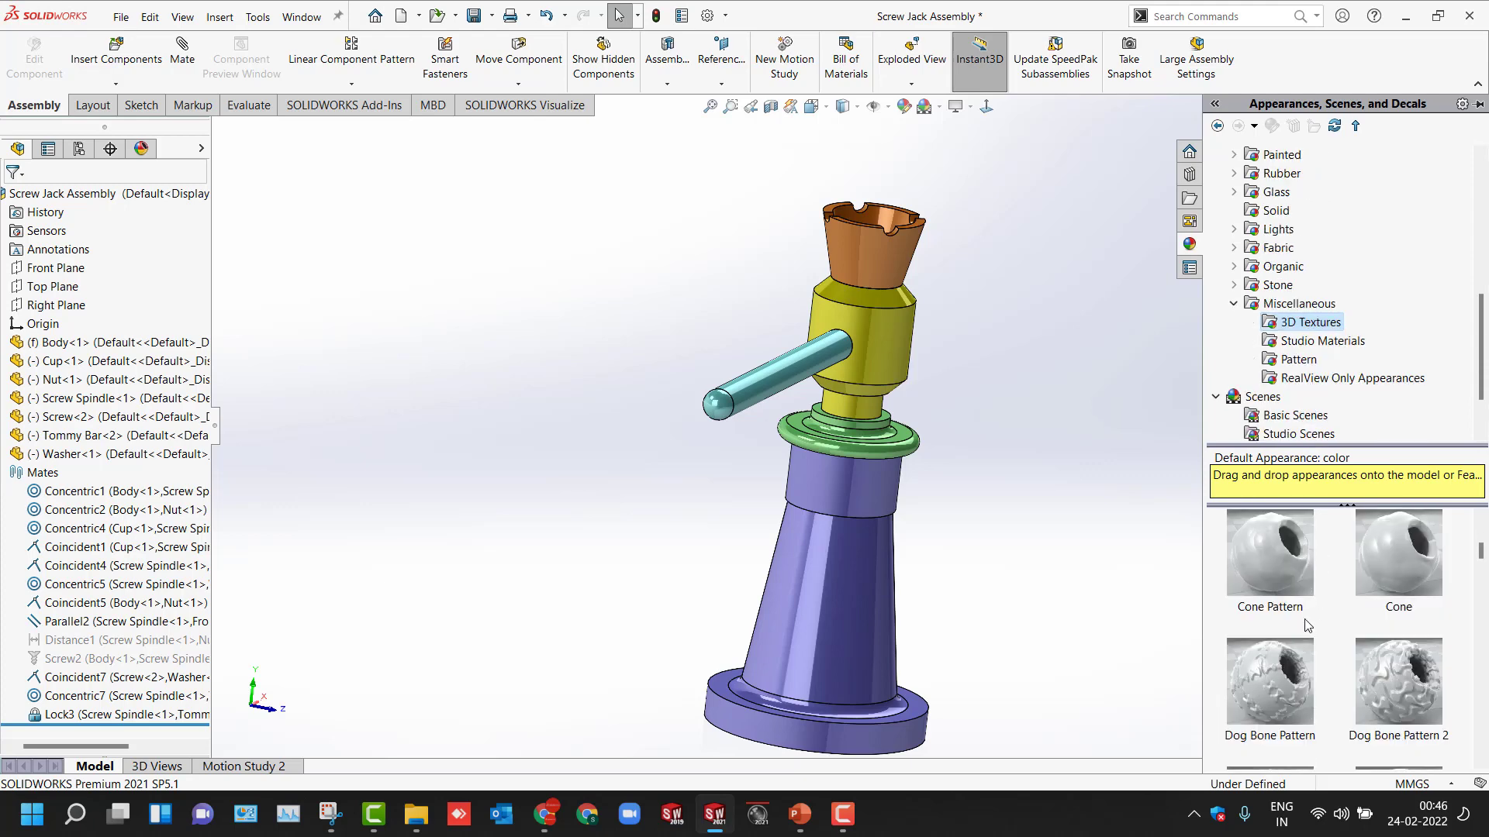
scroll(1299, 631, "down", 5)
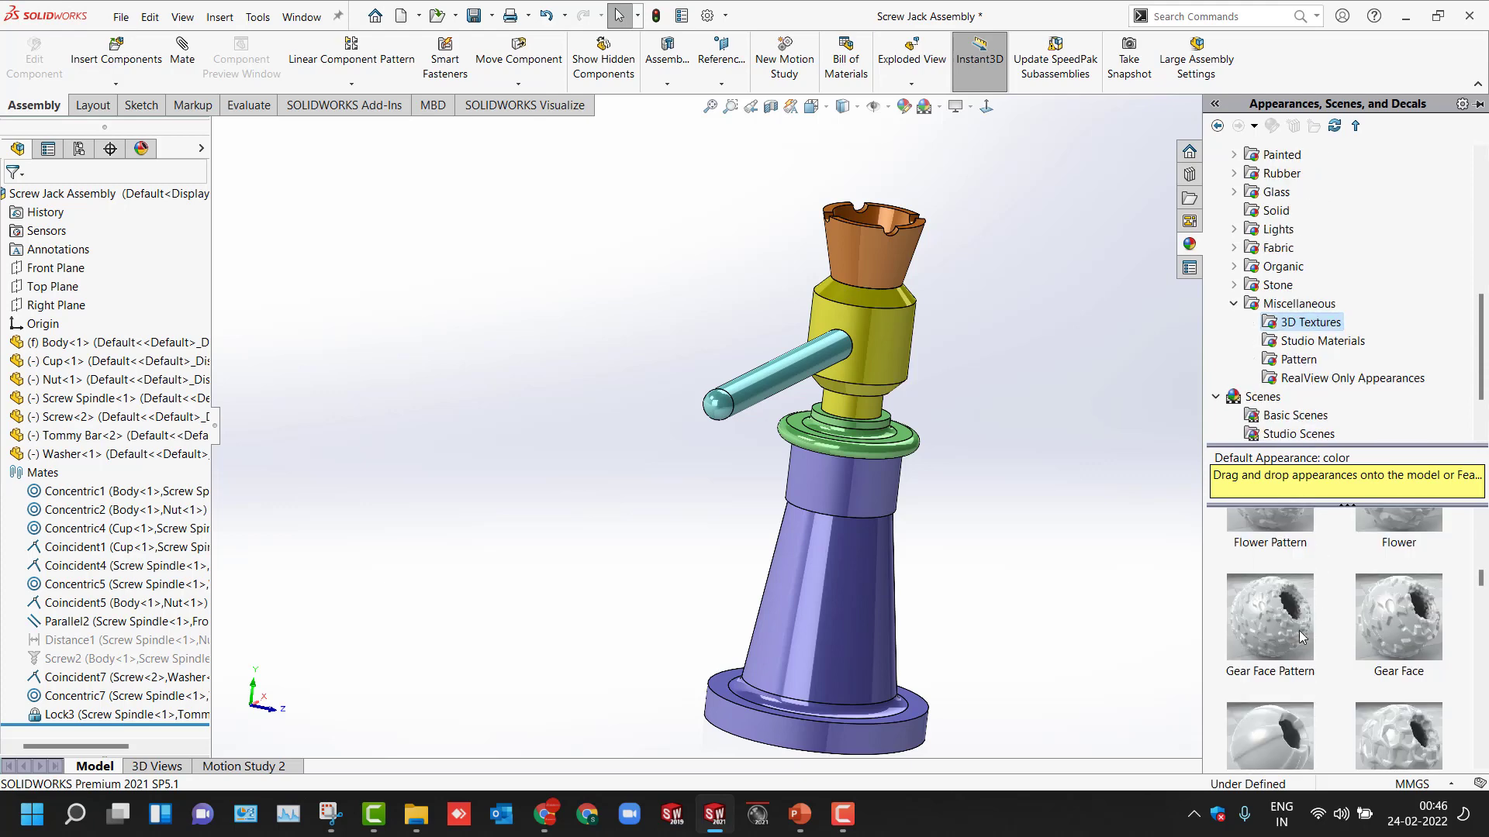
scroll(1300, 630, "down", 10)
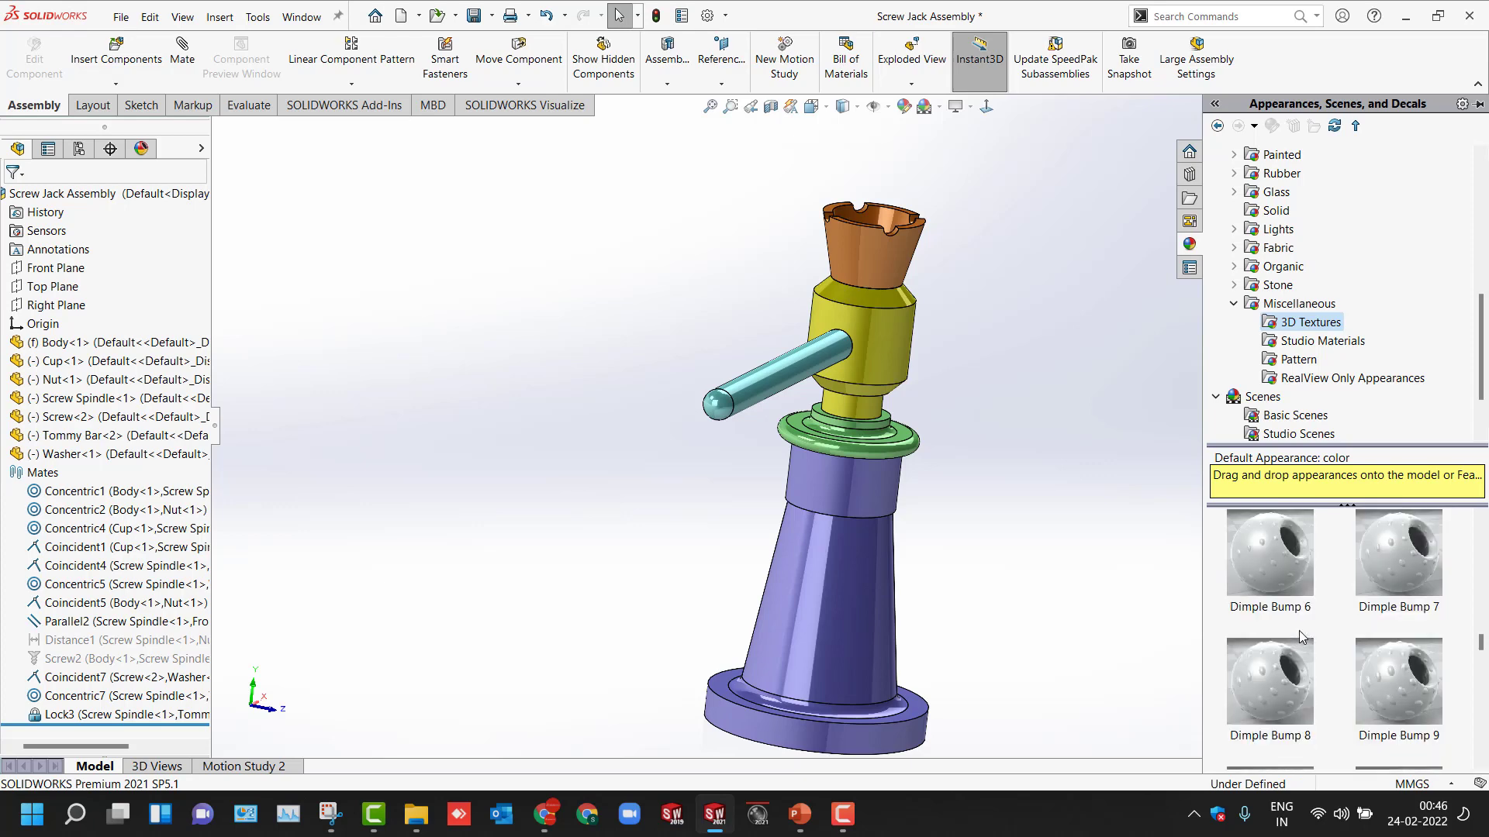
scroll(1299, 631, "down", 9)
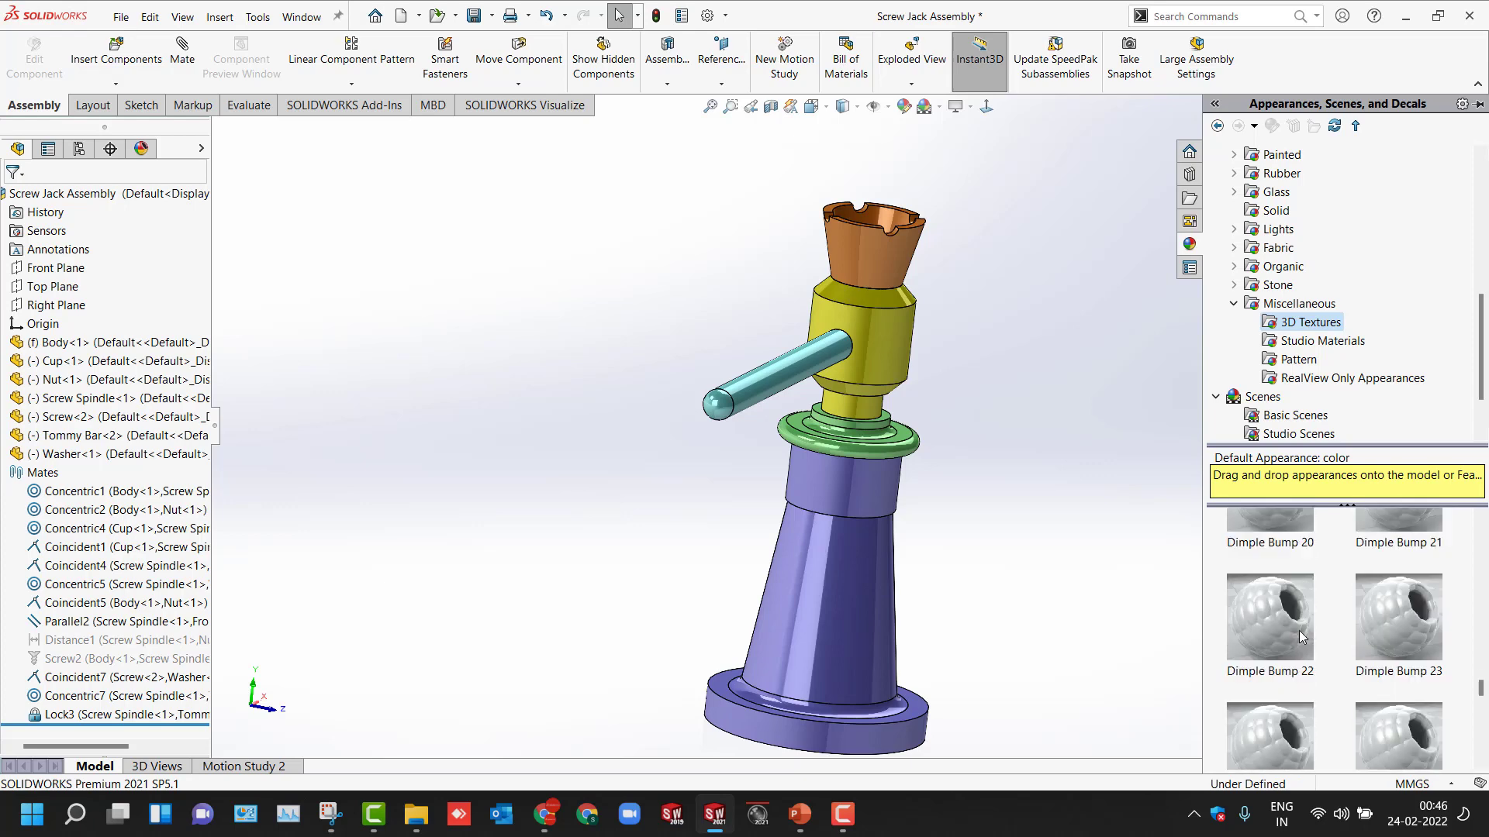
scroll(1300, 630, "down", 4)
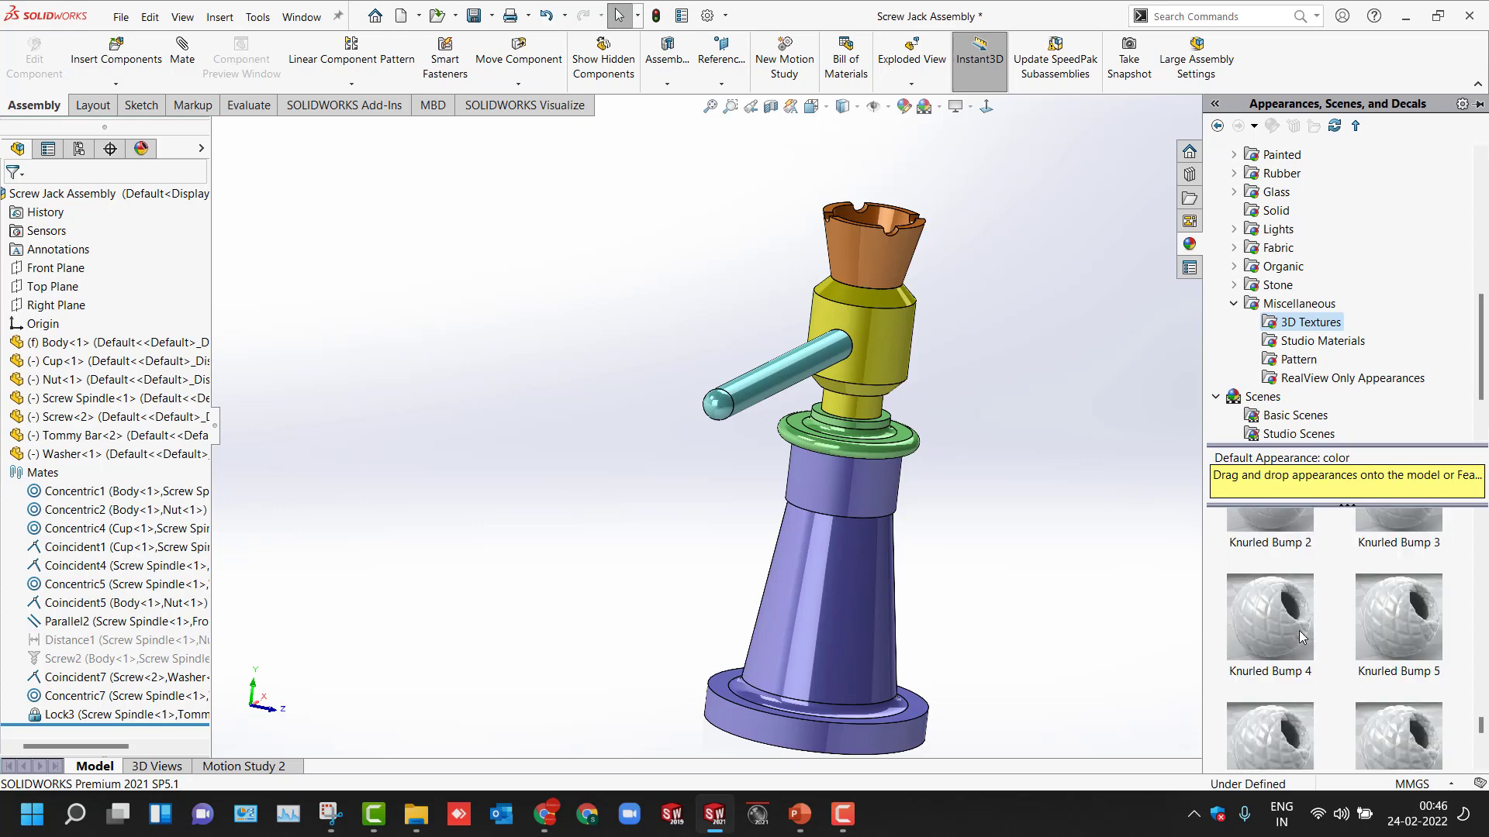
mouse_move(1286, 639)
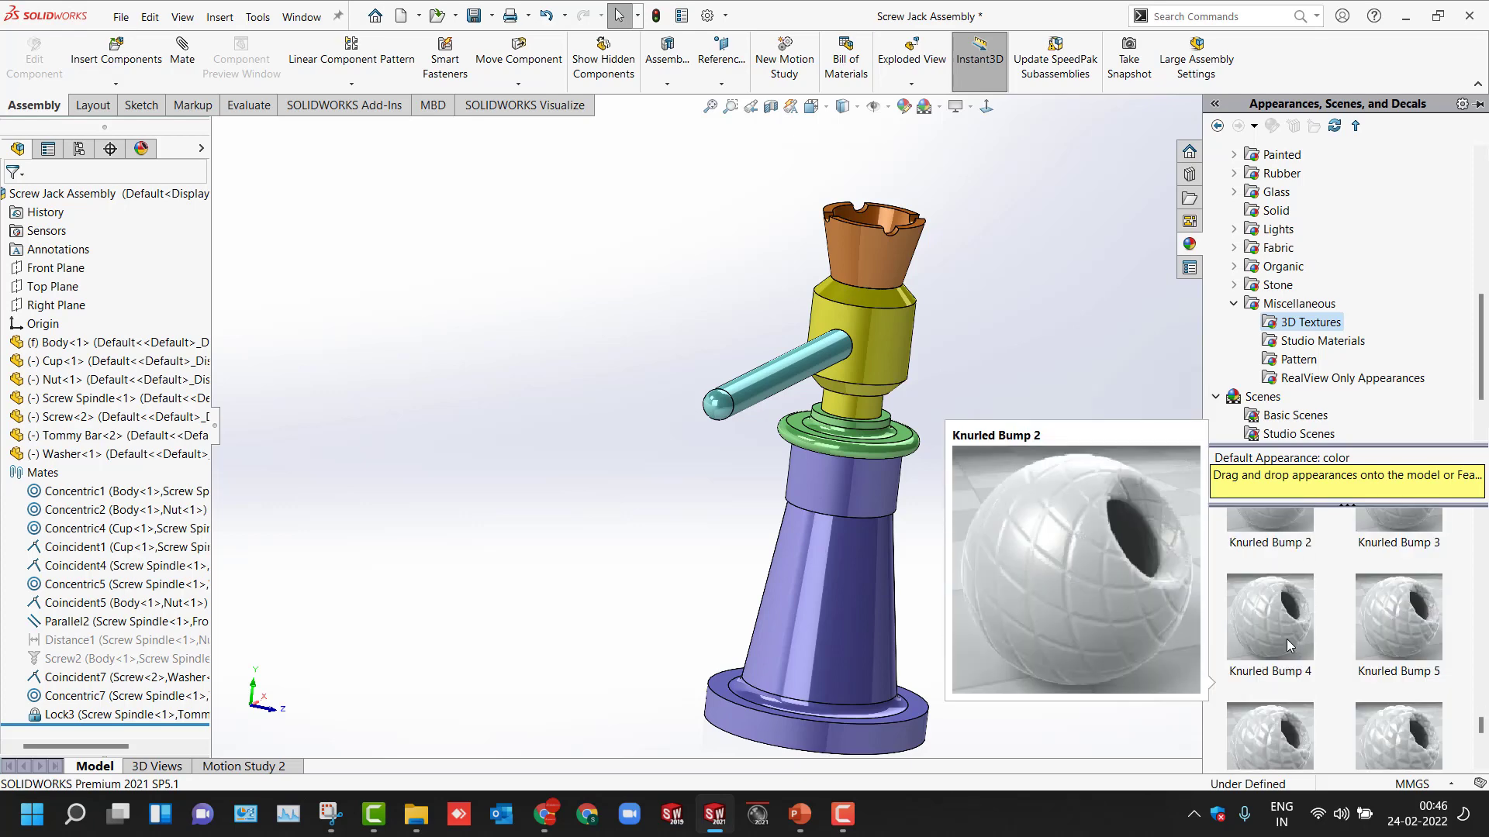
scroll(1286, 639, "down", 2)
mouse_move(1269, 693)
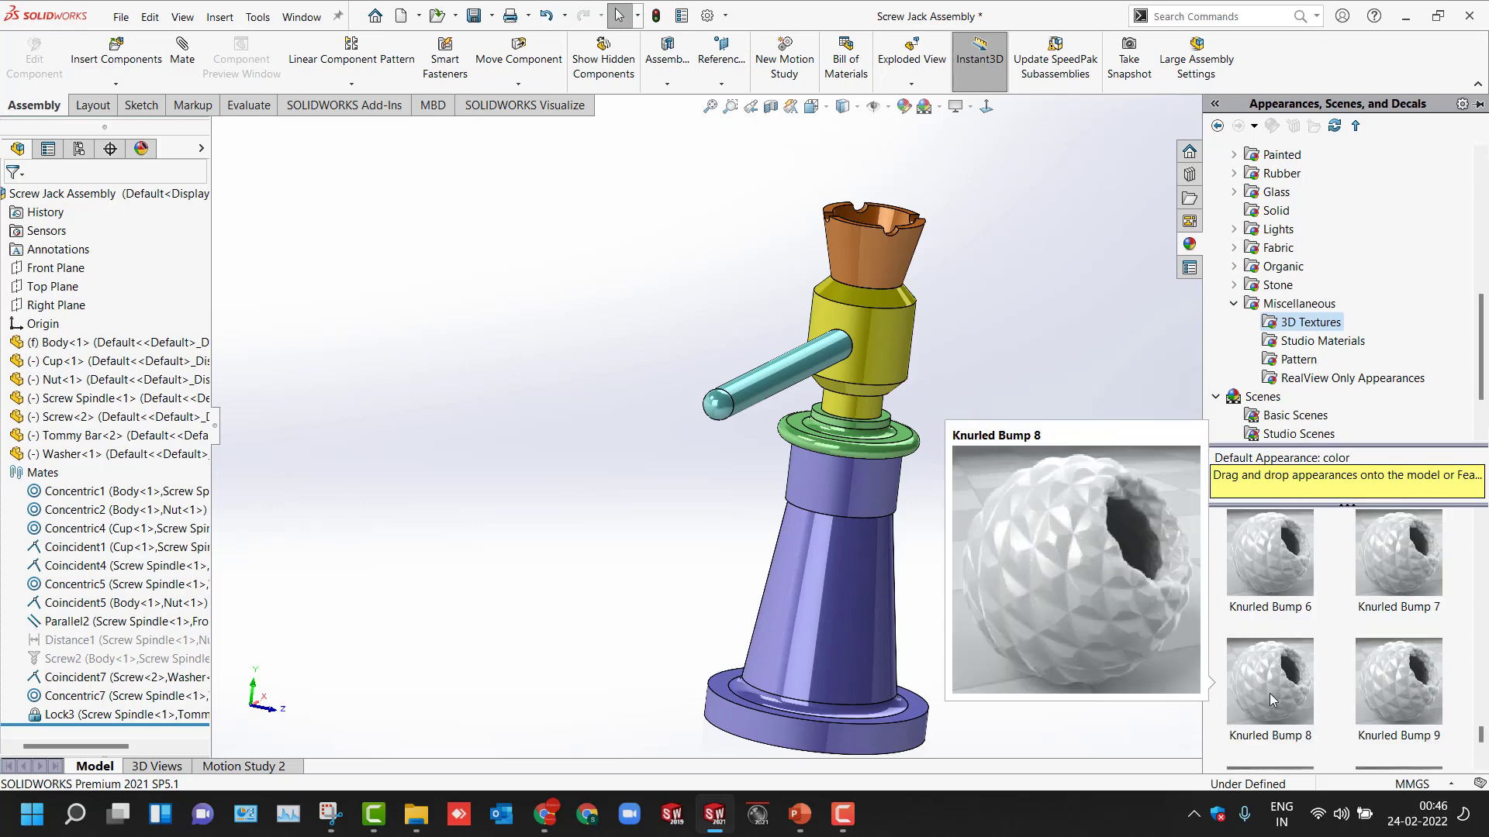
scroll(1268, 693, "down", 1)
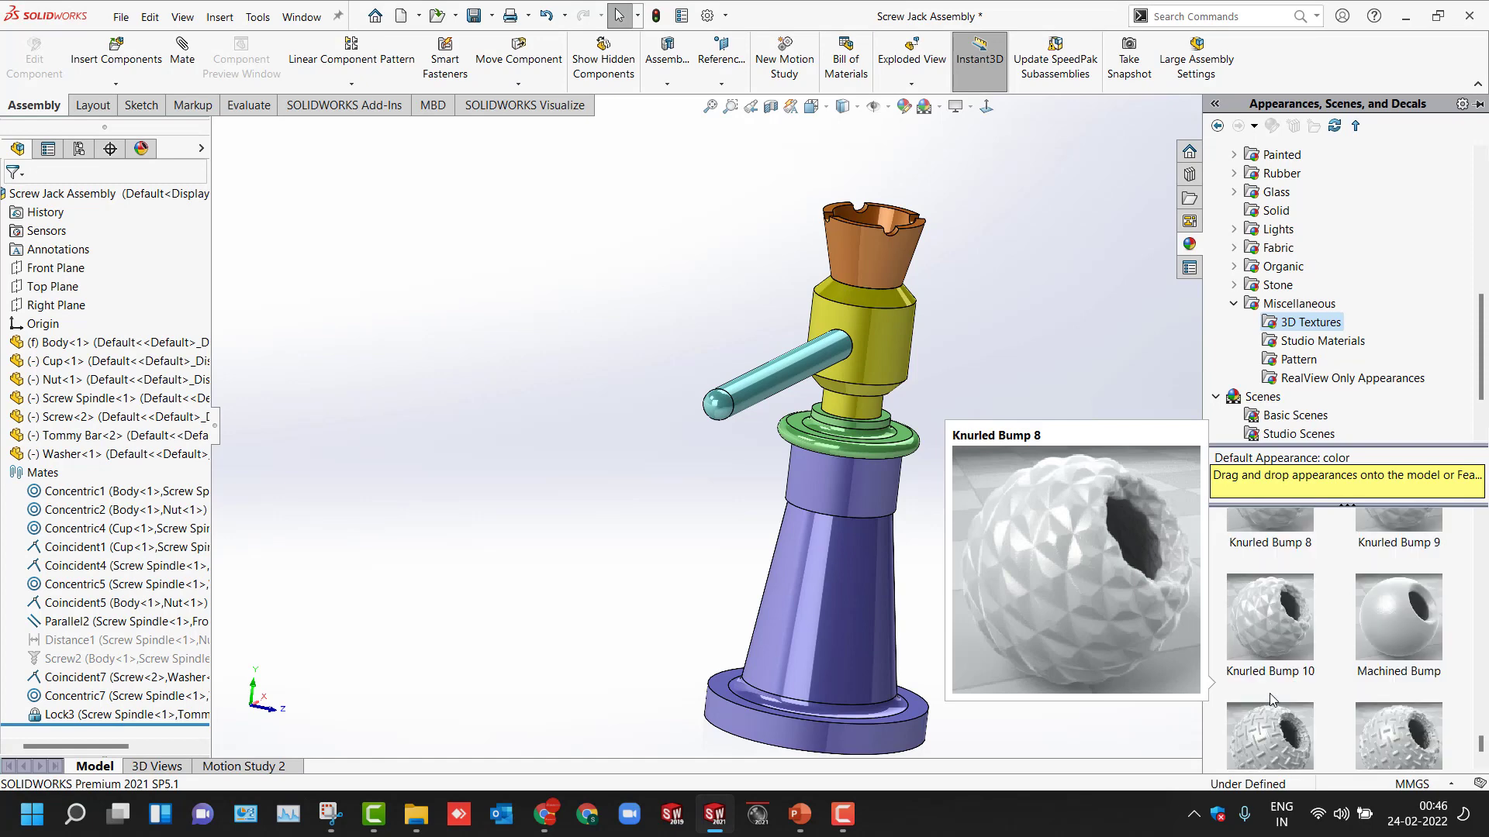
scroll(1275, 682, "up", 1)
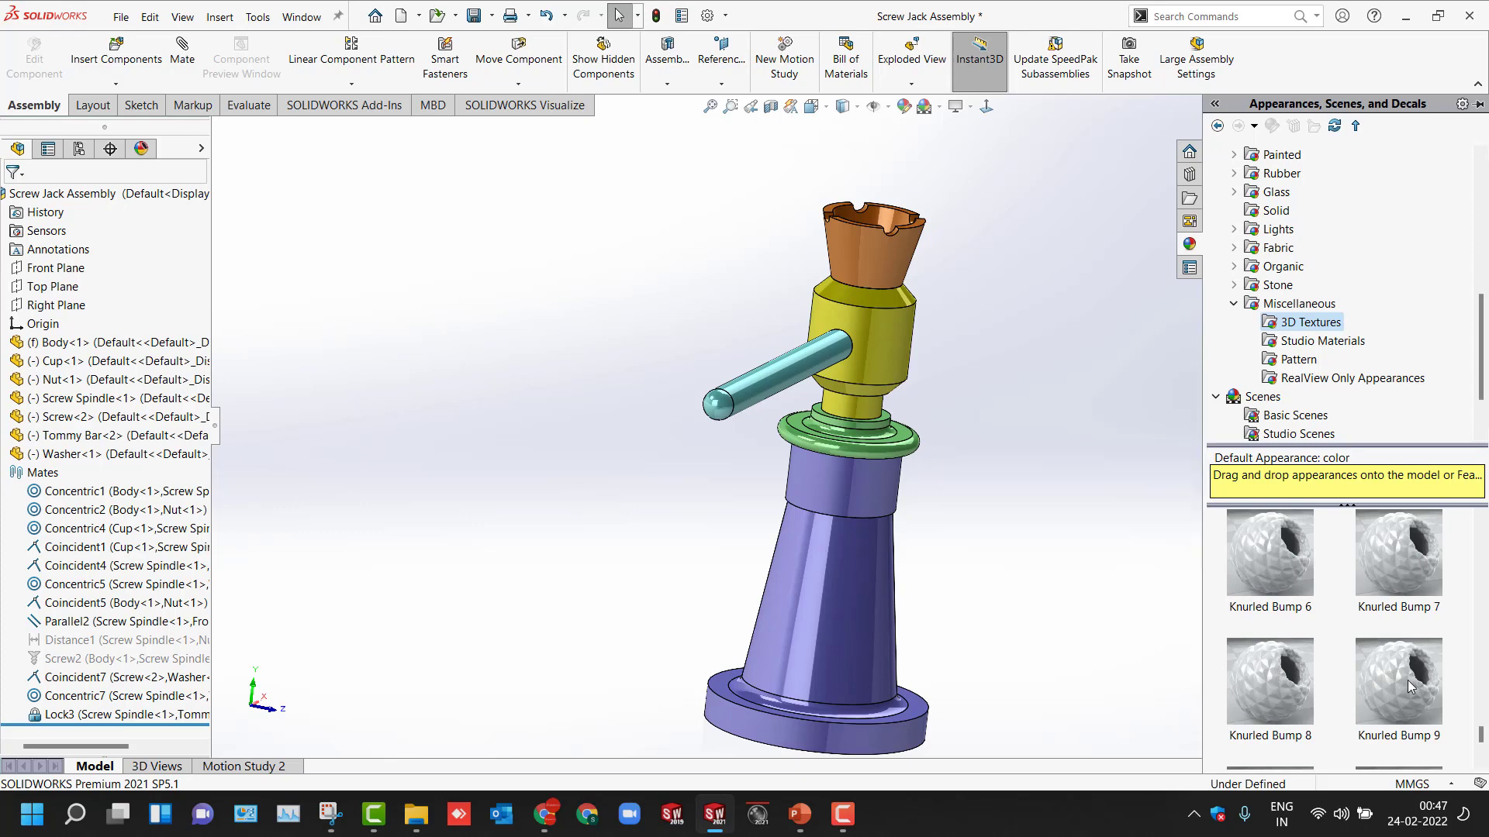
mouse_move(1409, 685)
left_click_drag(1410, 686, 896, 355)
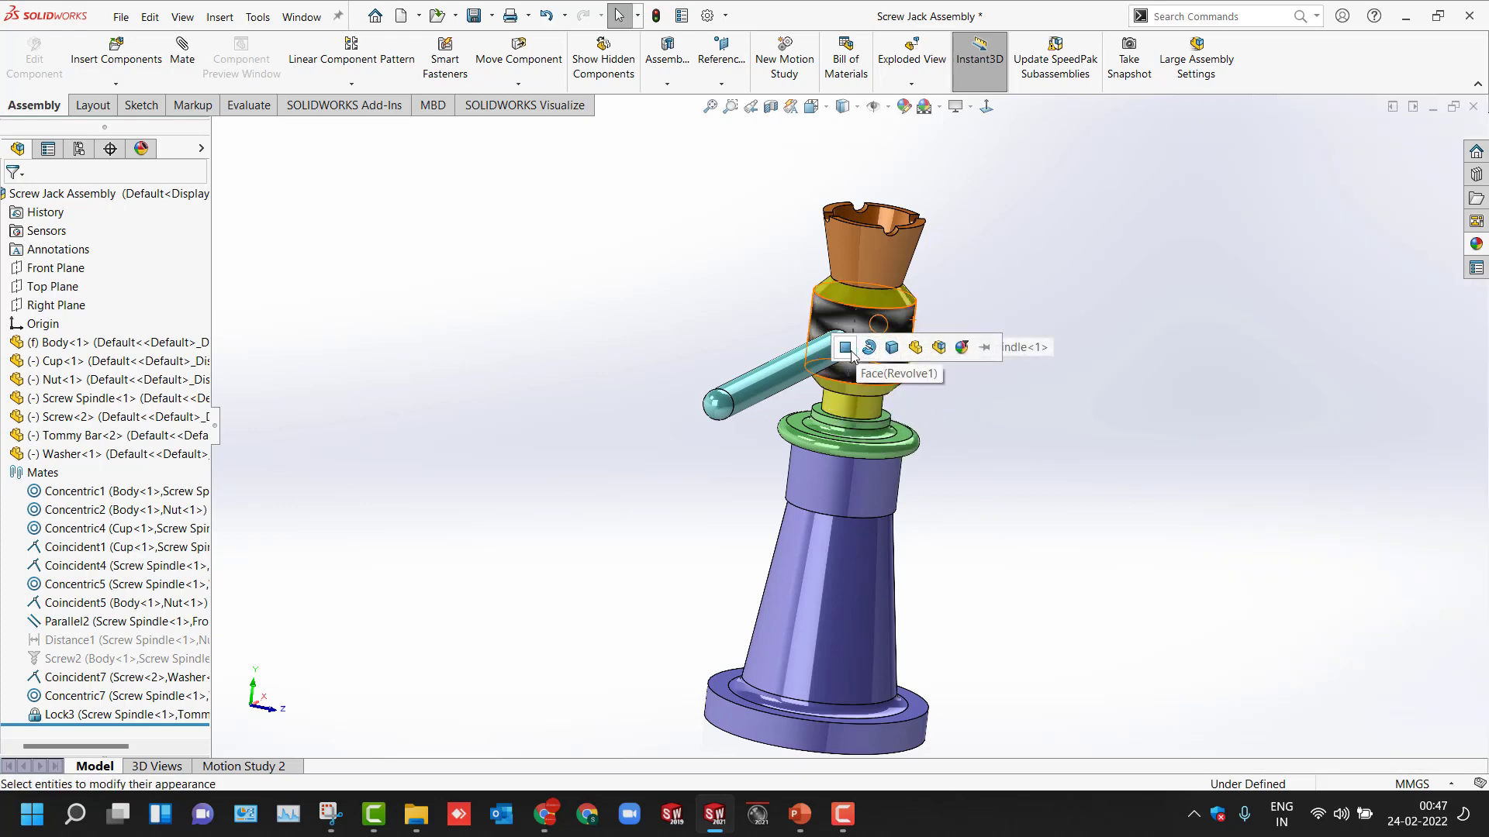
left_click(901, 341)
Step: Edit the Knurled Bump 9 appearance and shrink its texture on the Screw Spindle head to a fine knurl
scroll(892, 343, "down", 4)
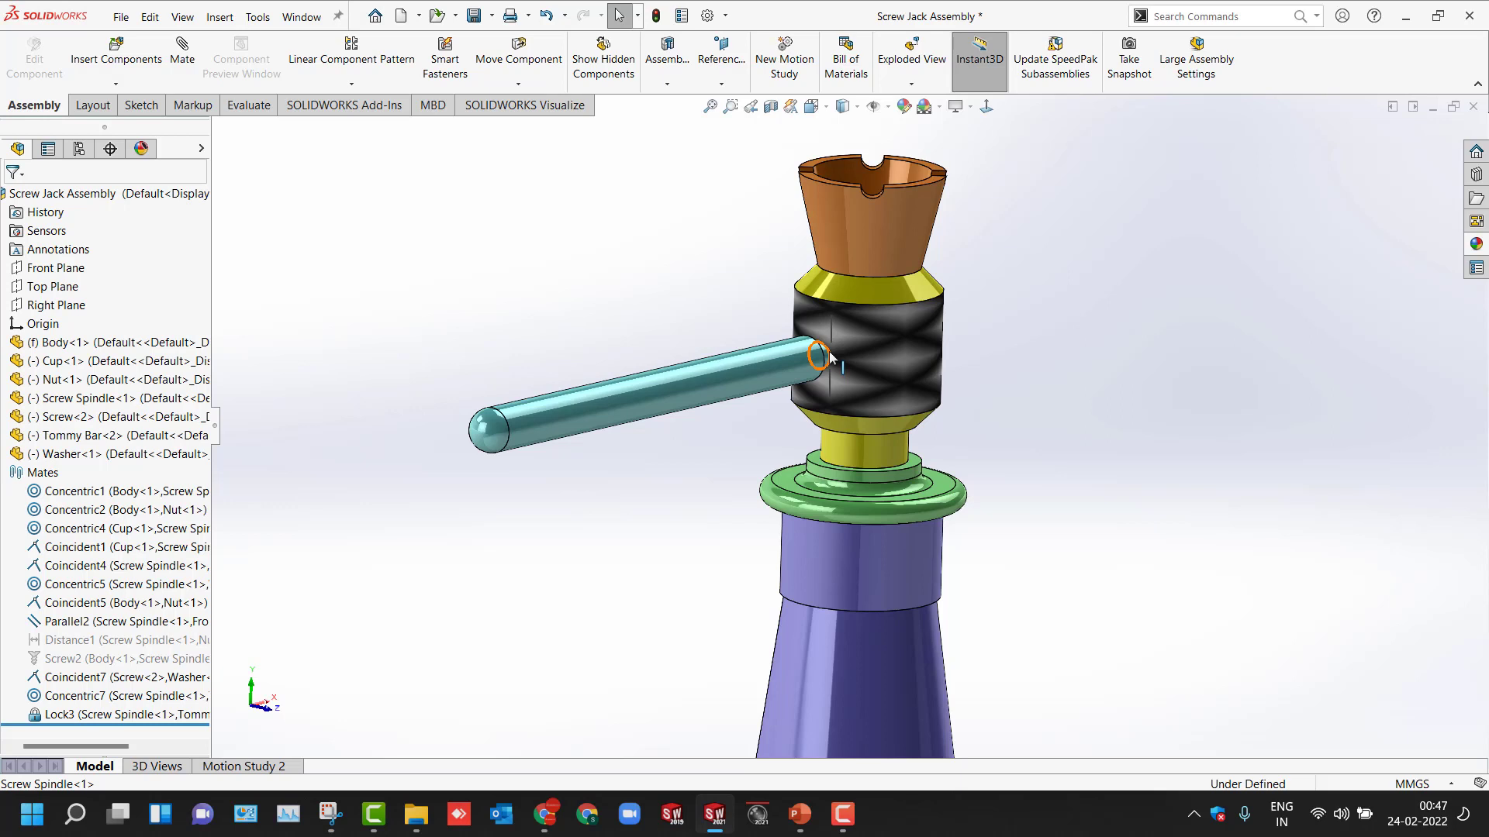
left_click(141, 148)
left_click(11, 380)
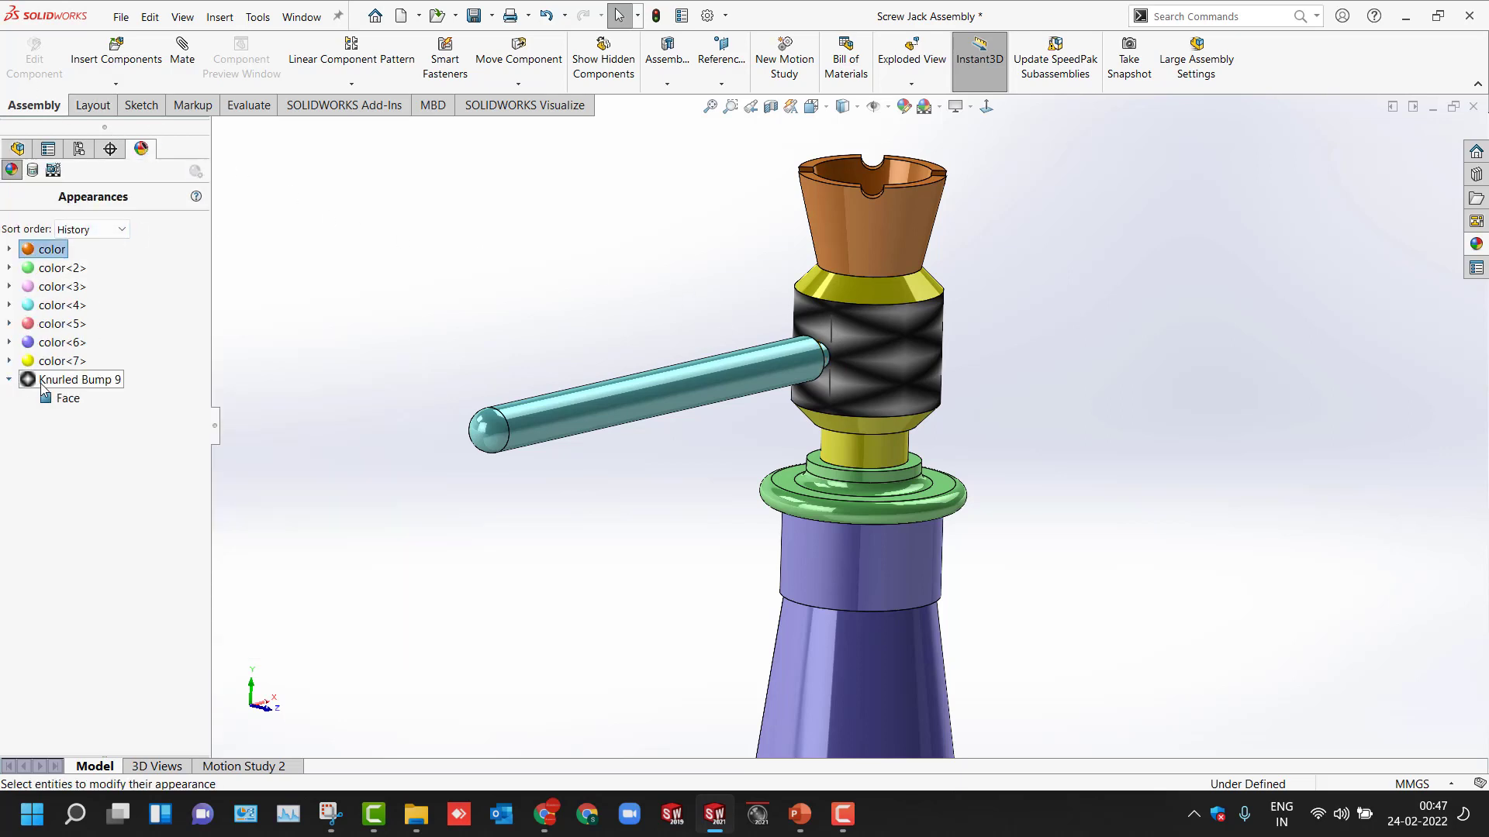
left_click(42, 380)
right_click(43, 380)
left_click(408, 362)
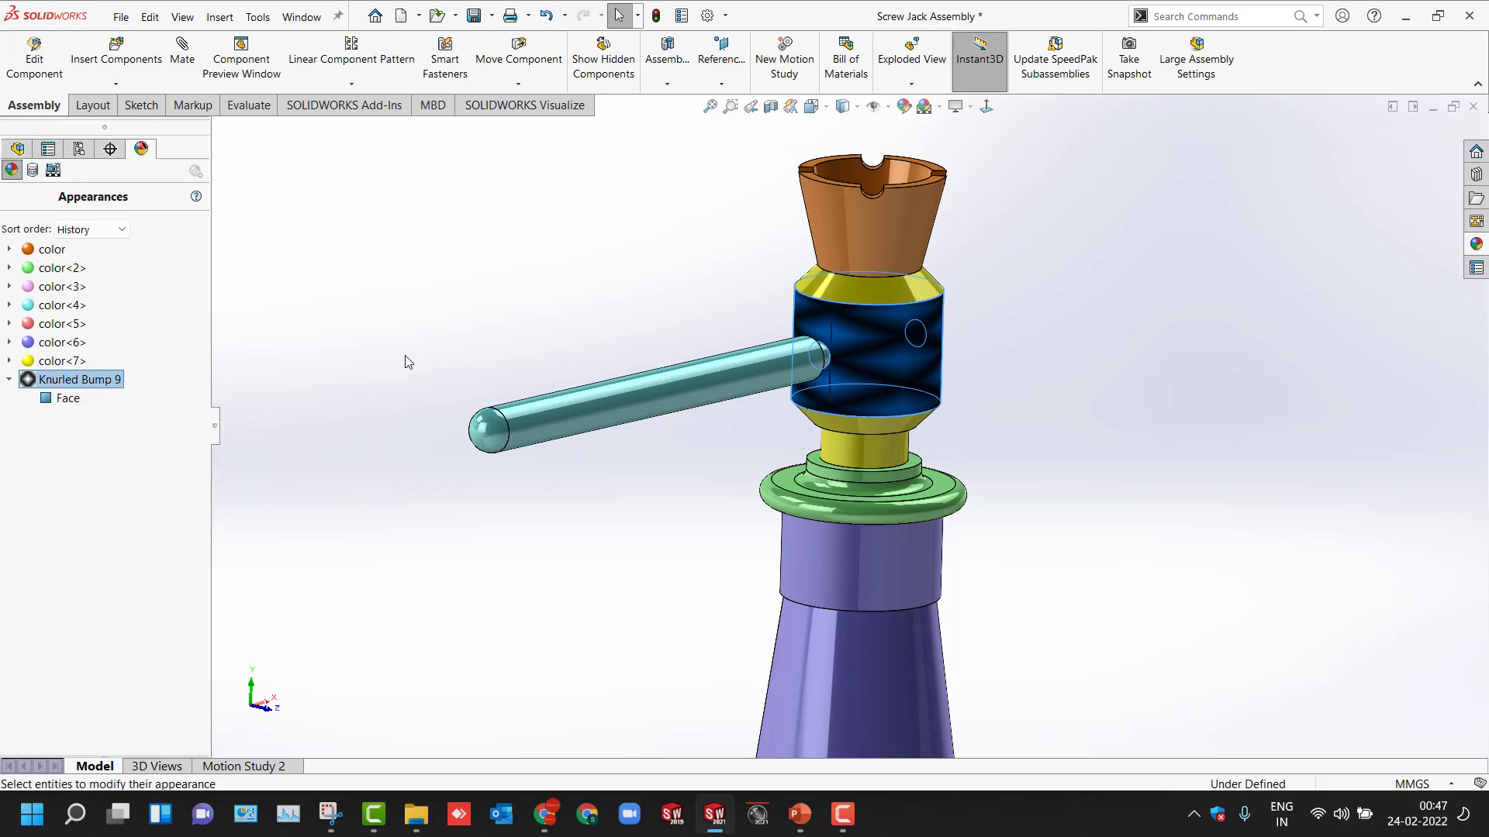
left_click_drag(924, 356, 904, 332)
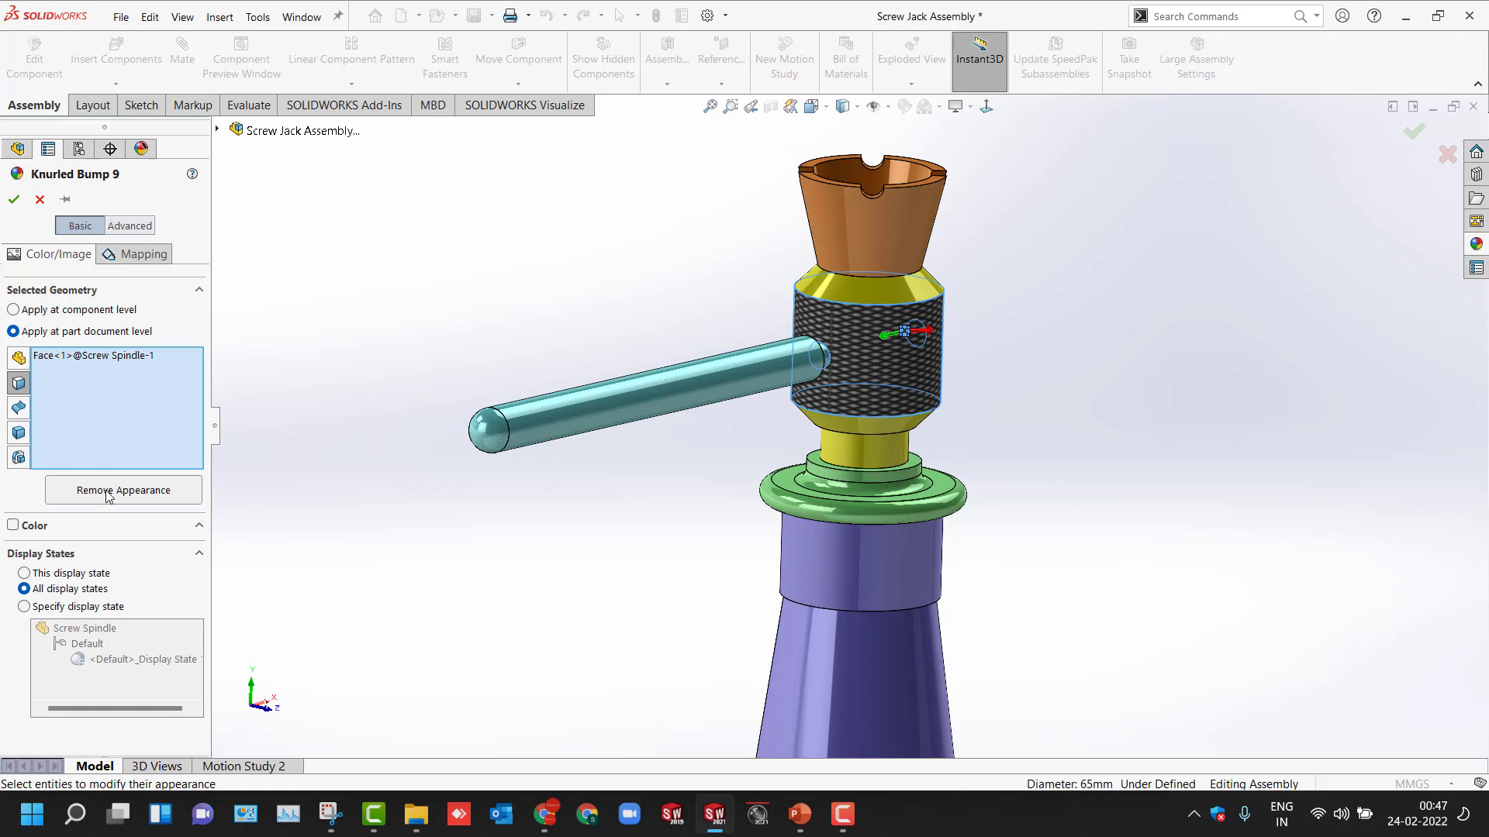
Step: Enable a color for the knurled appearance and sample the yellow of the spindle neck, RGB 192, 191, 58
left_click(31, 526)
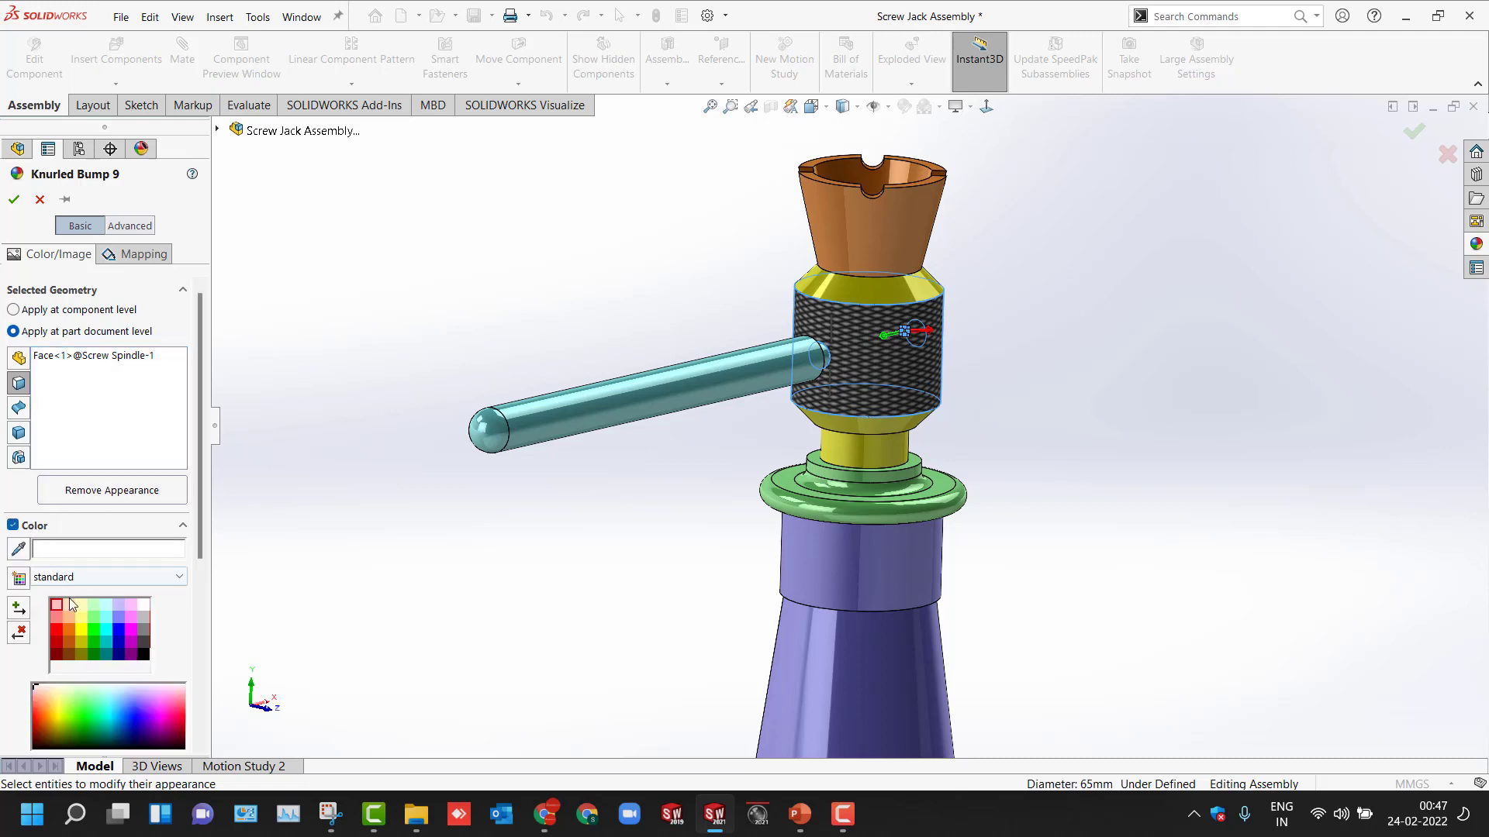
left_click(19, 549)
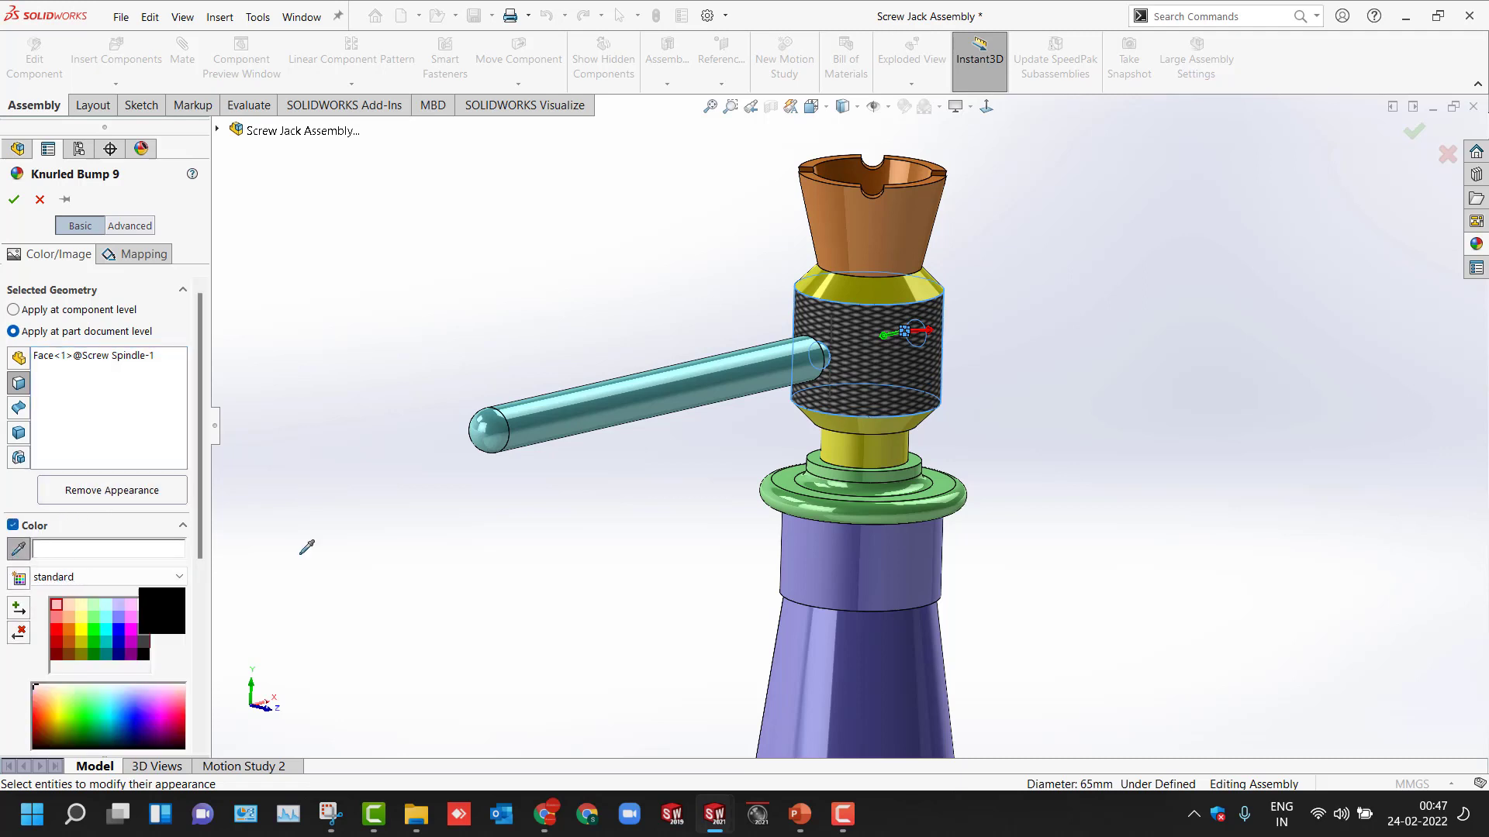
left_click(844, 452)
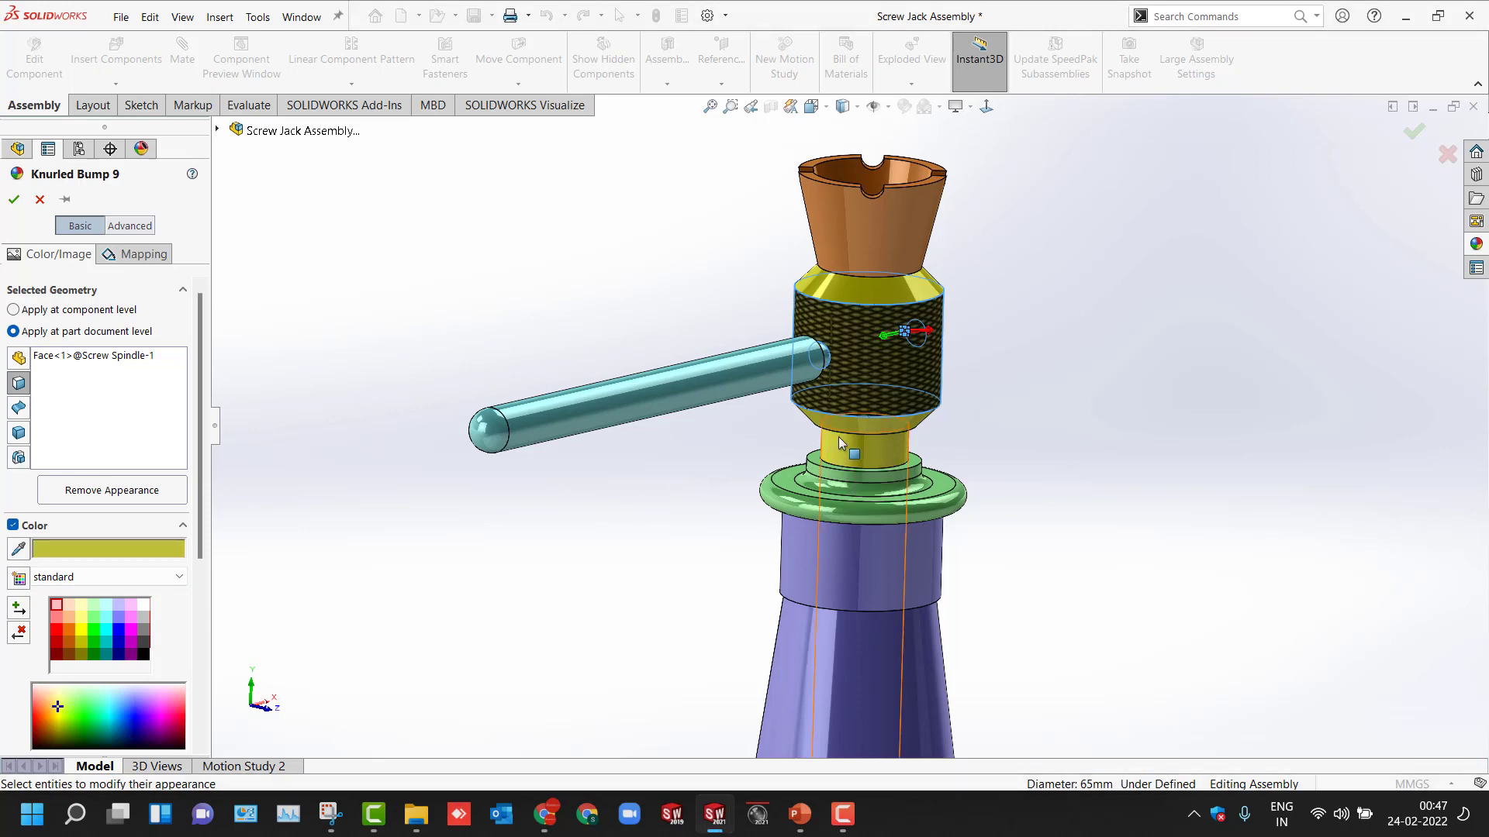
scroll(757, 341, "down", 4)
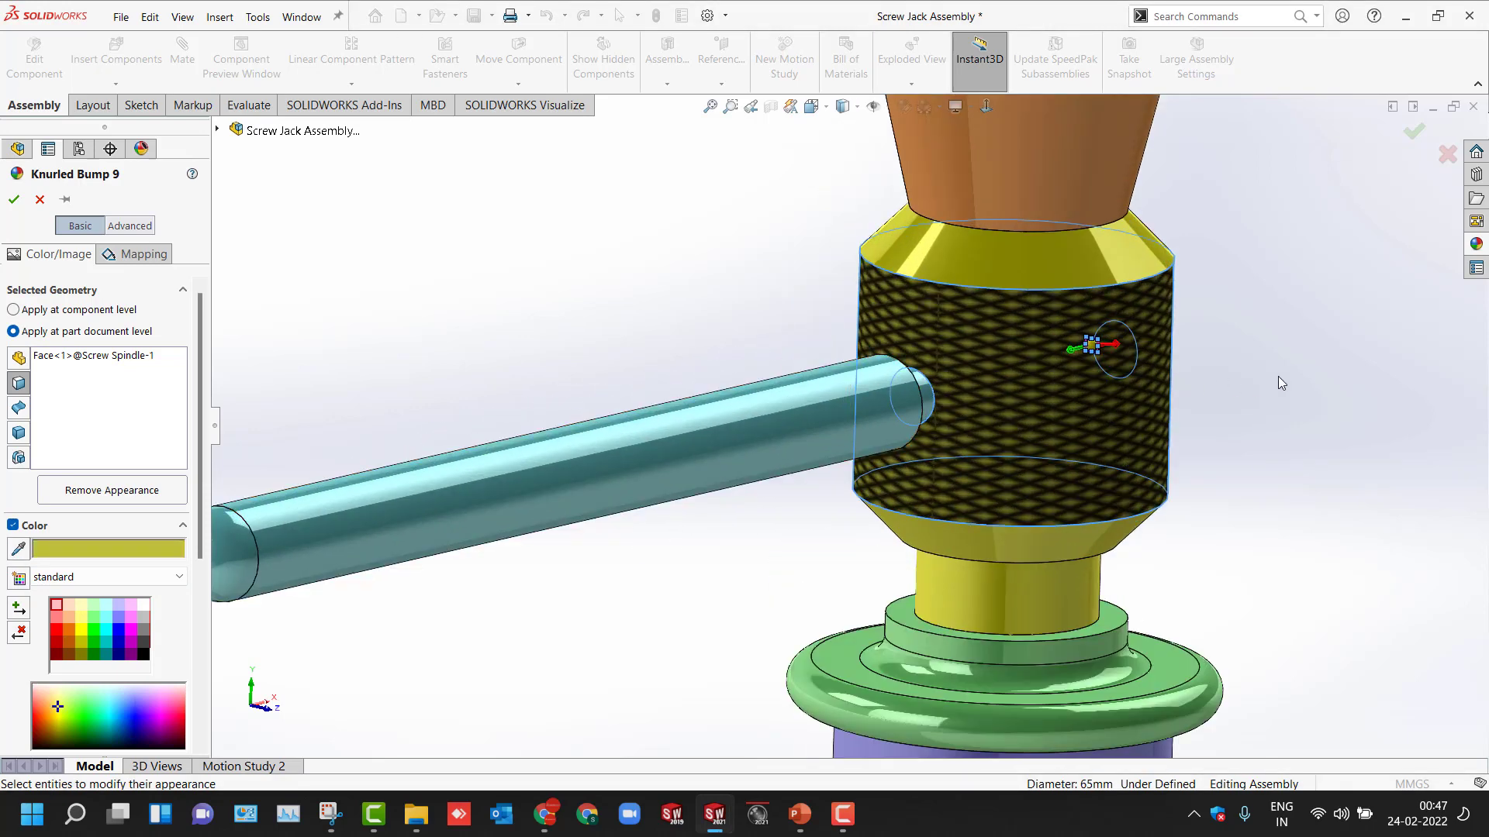
scroll(1278, 383, "up", 5)
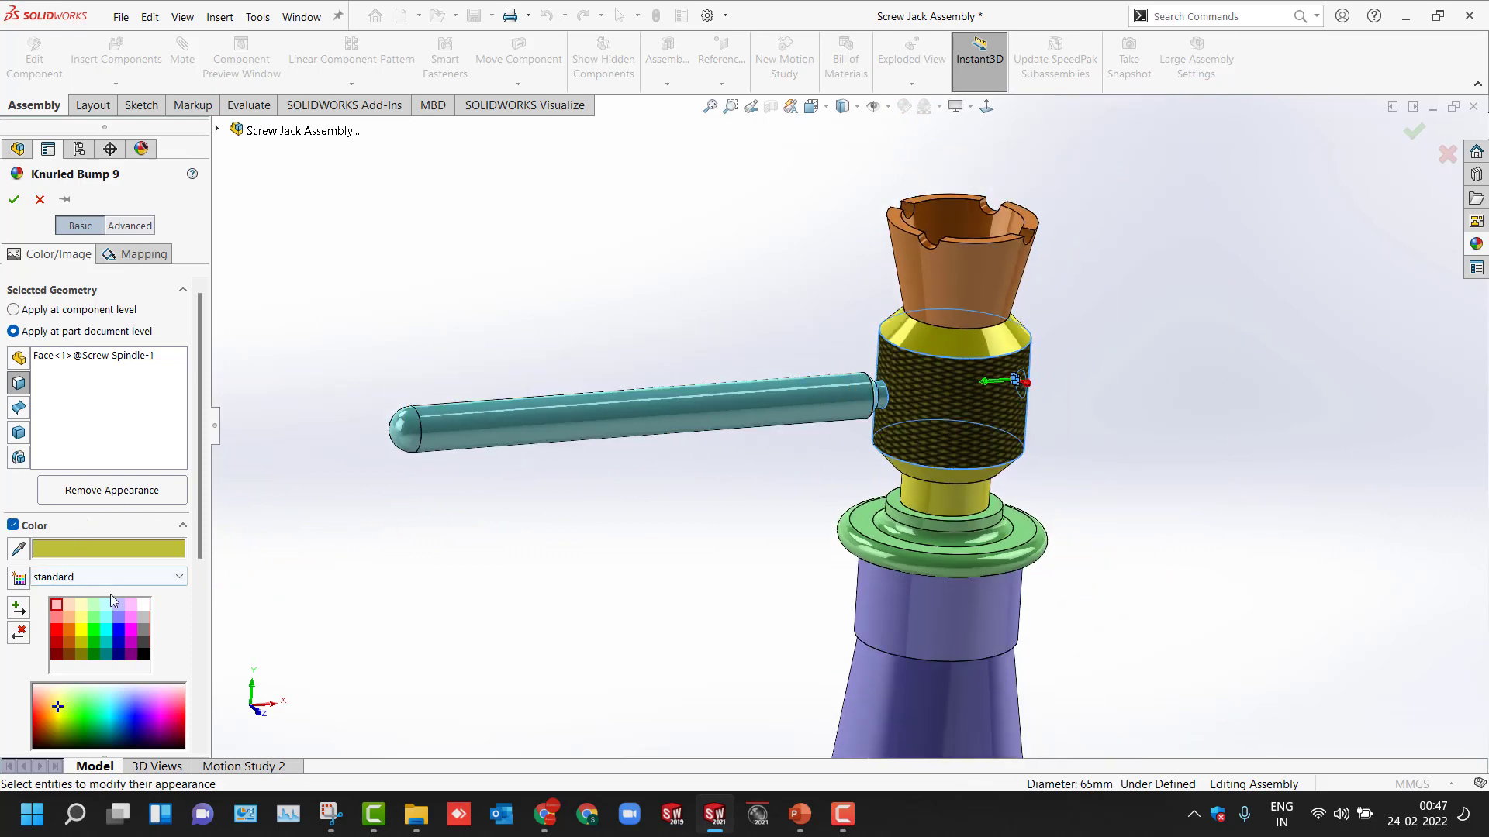
scroll(201, 639, "down", 5)
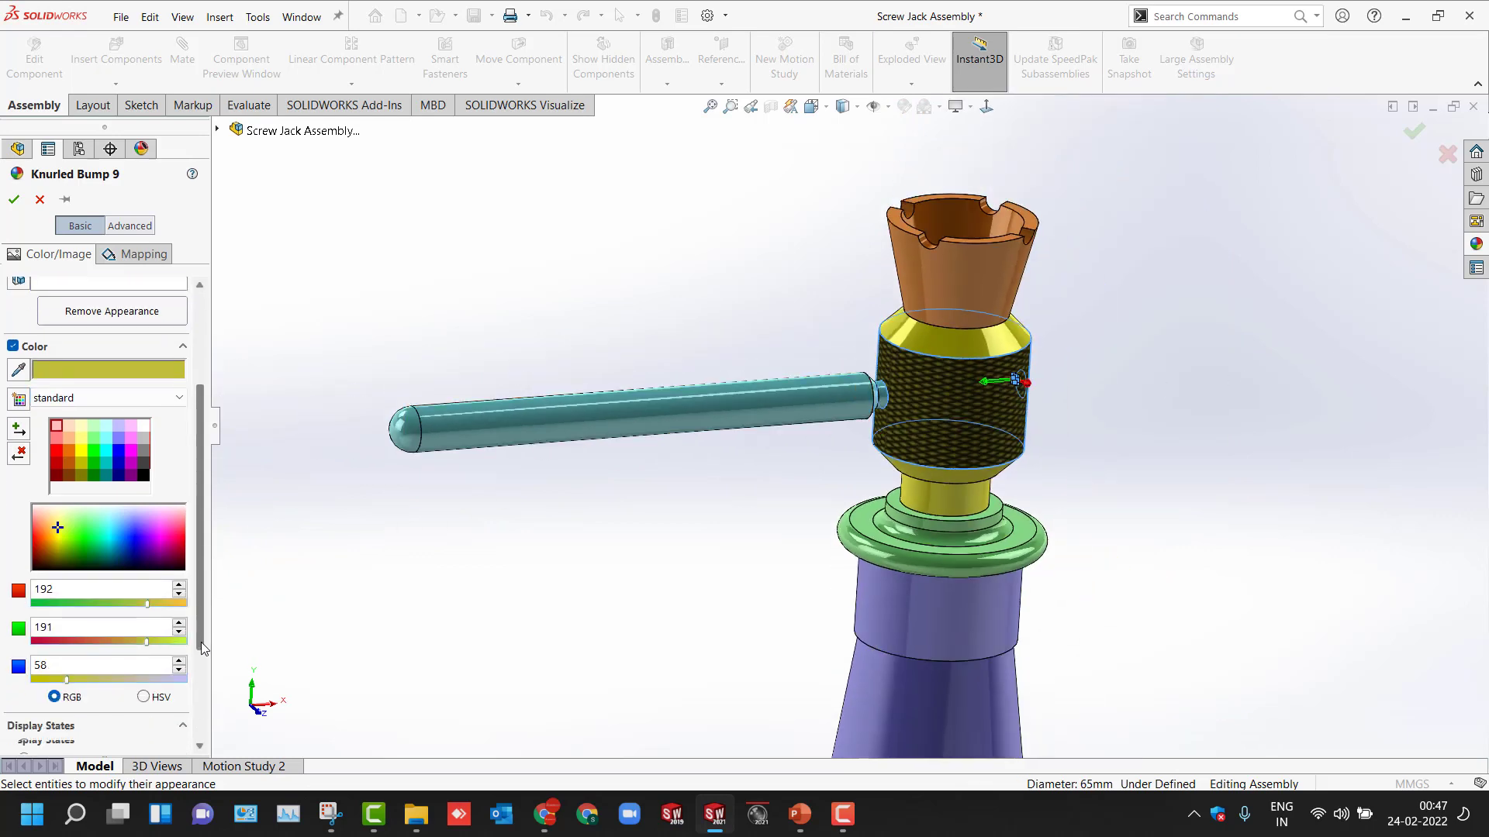
left_click_drag(194, 679, 201, 561)
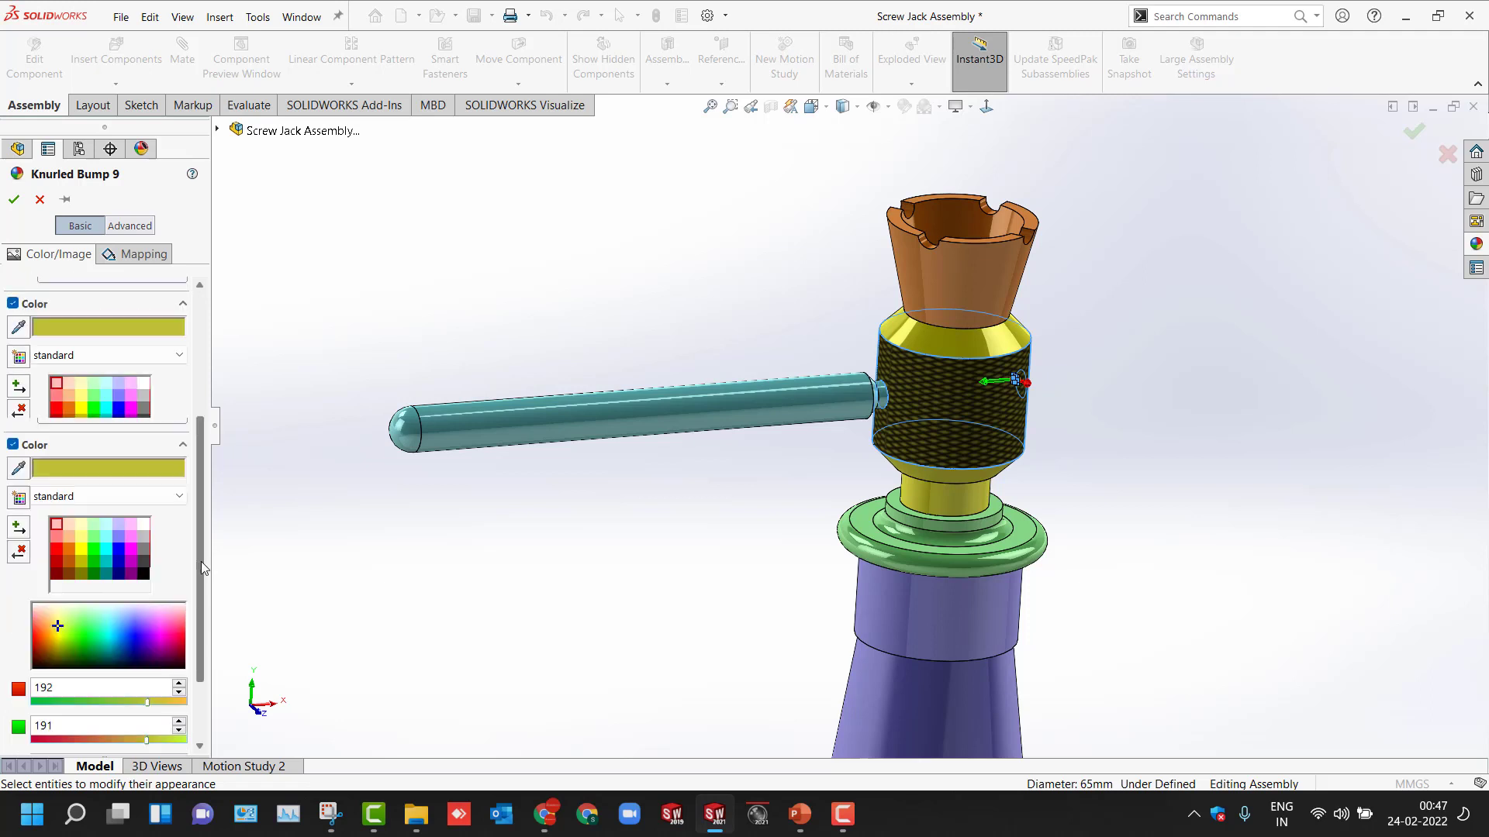
Step: Try the preset mapping sizes on the spindle head's knurled texture while reviewing its mapping style and axis direction options
left_click(109, 256)
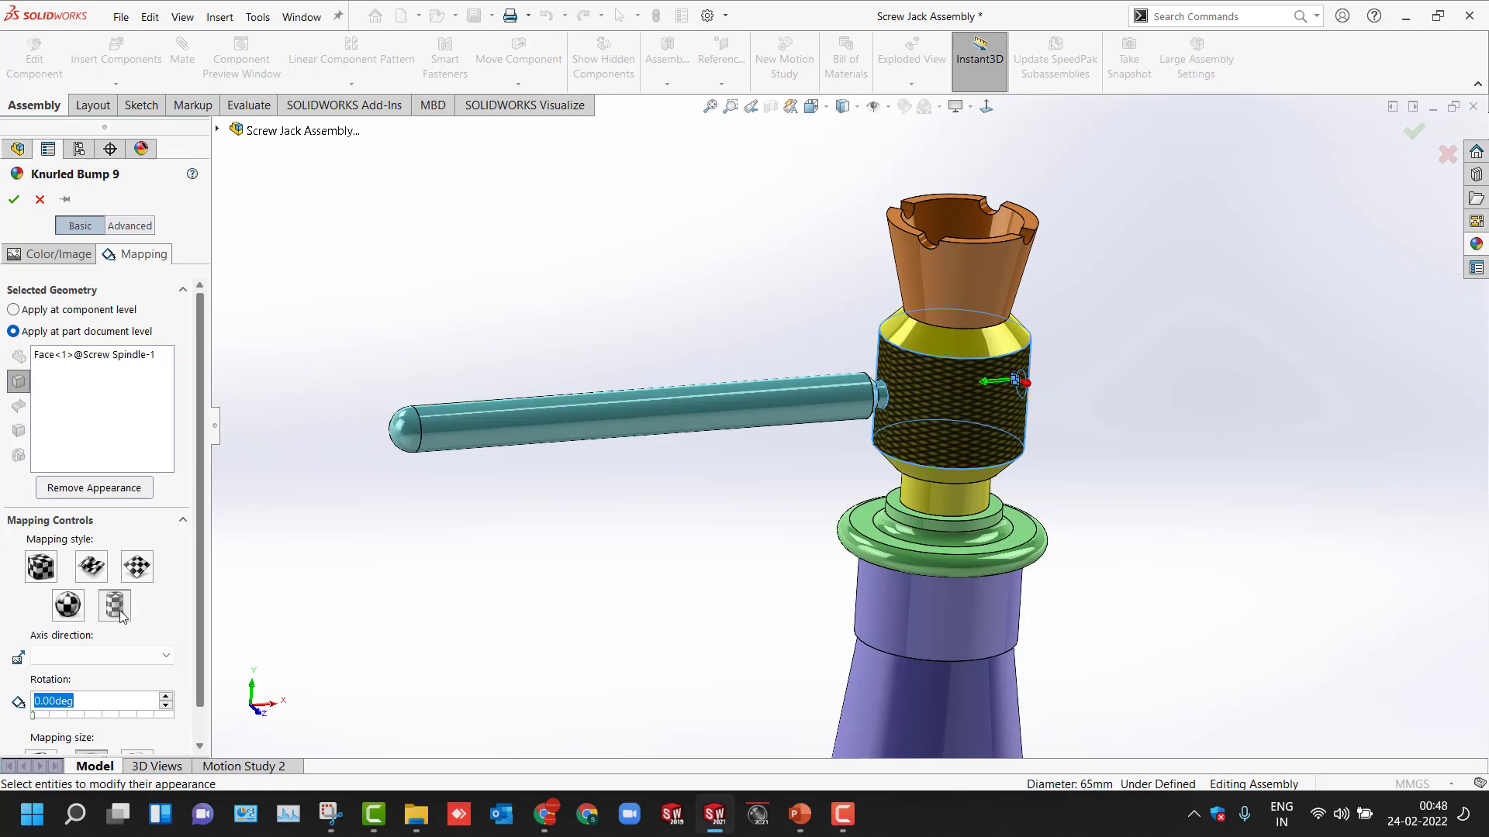
left_click(165, 655)
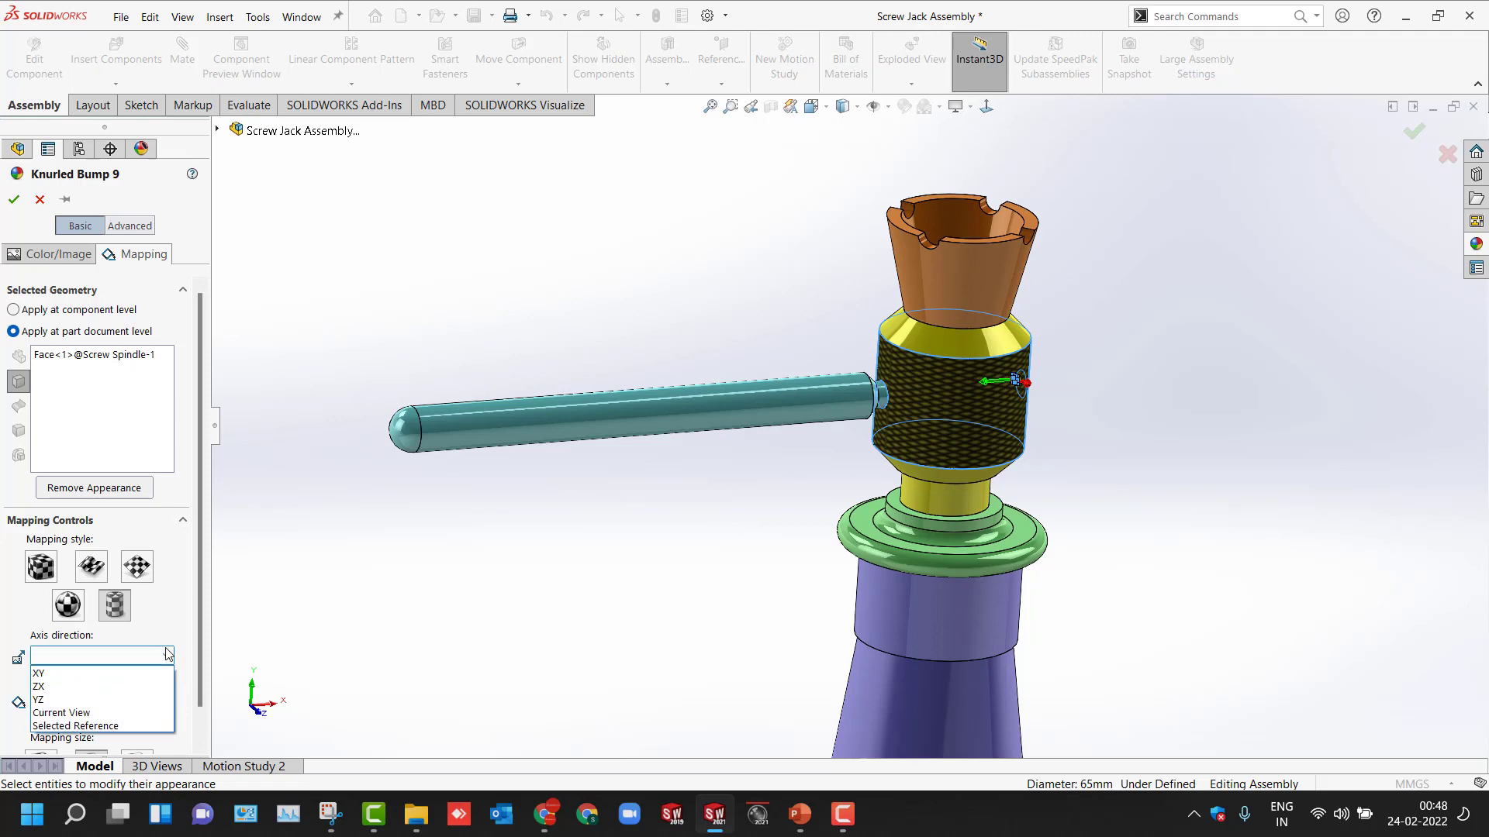
left_click(168, 653)
scroll(200, 630, "down", 1)
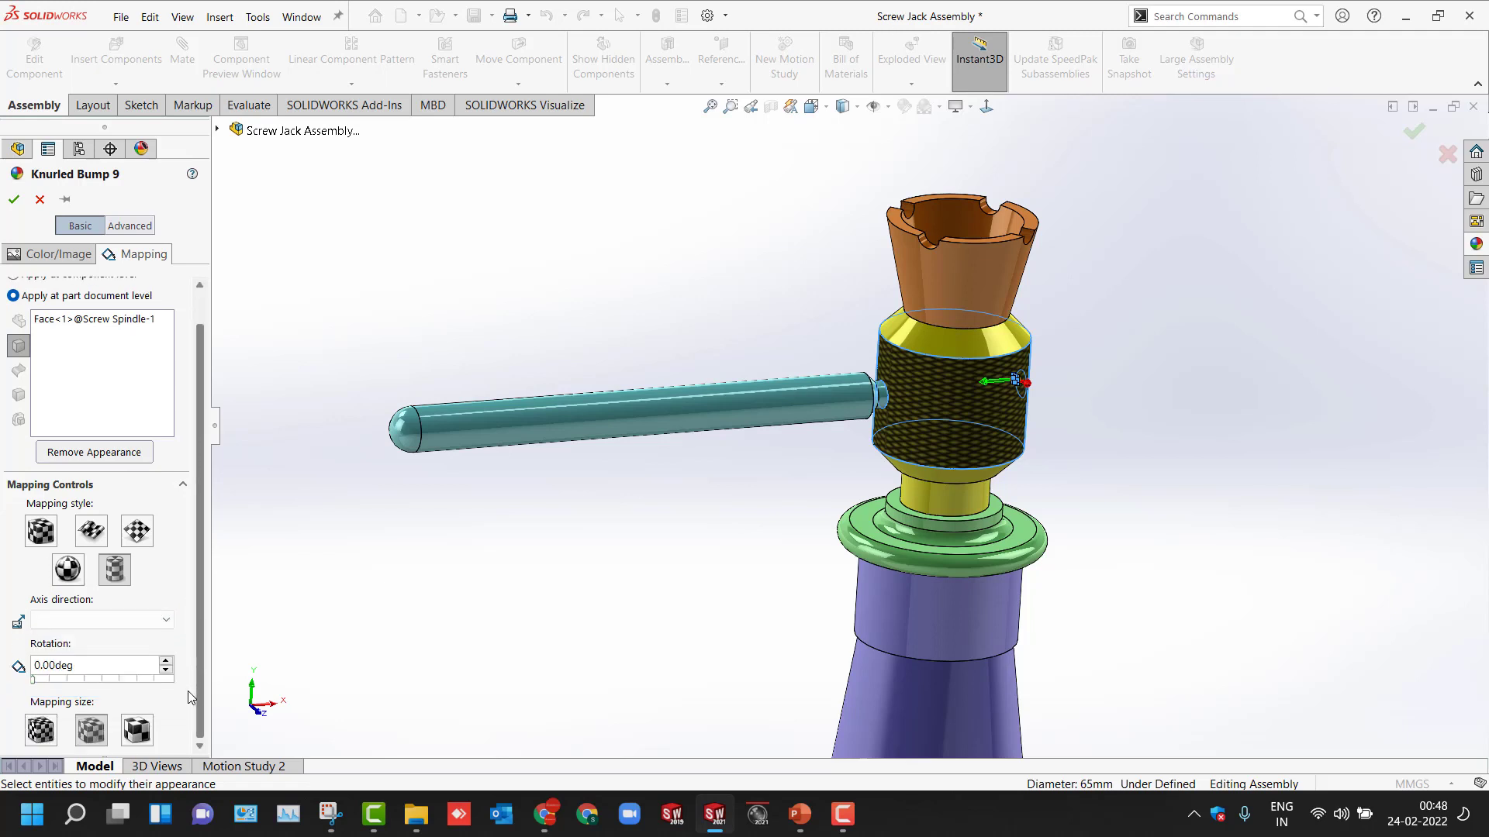
left_click(42, 731)
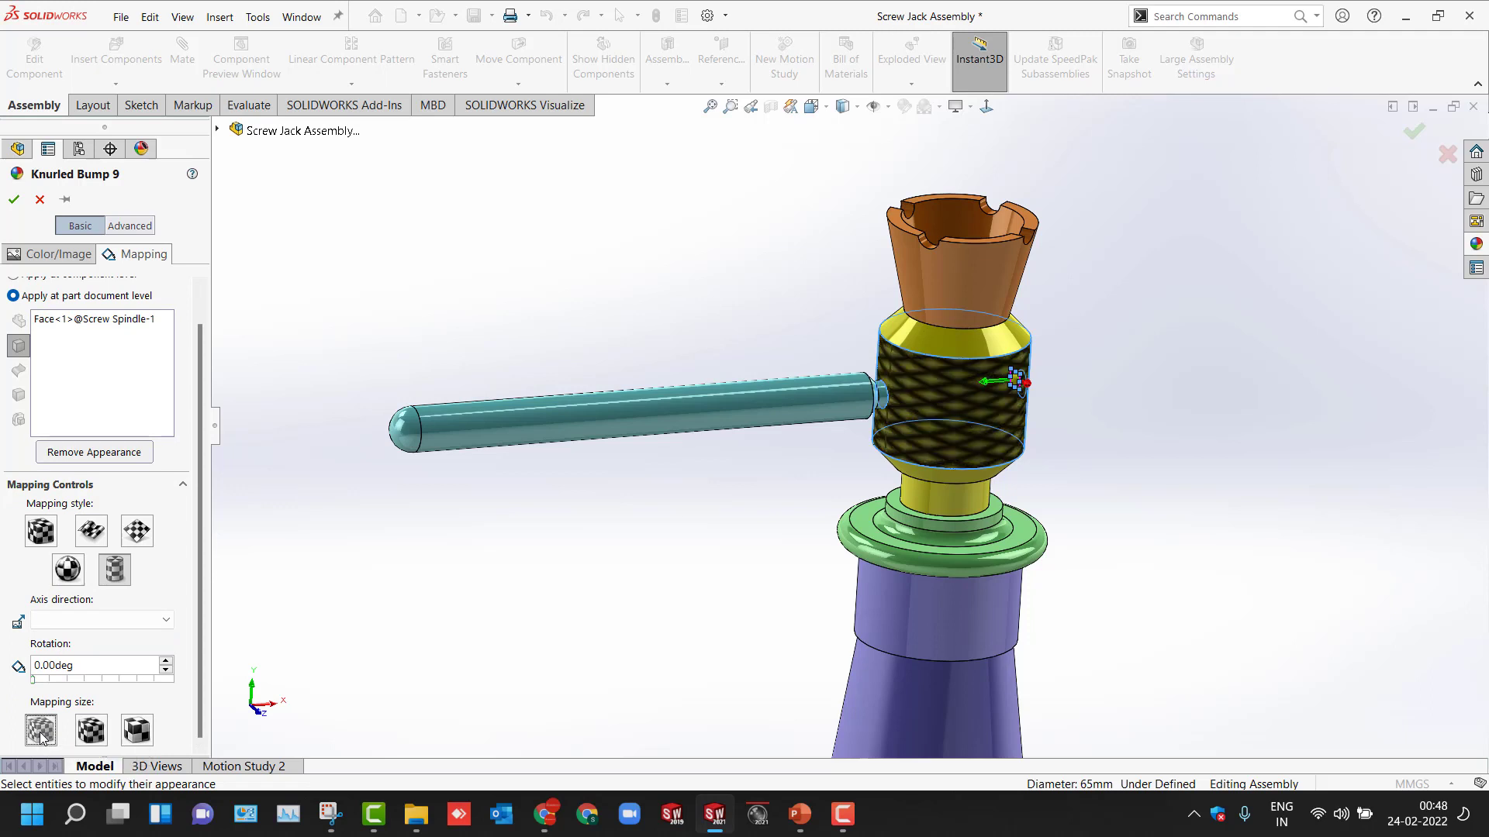
left_click(90, 731)
left_click(137, 731)
left_click(90, 731)
scroll(208, 448, "up", 1)
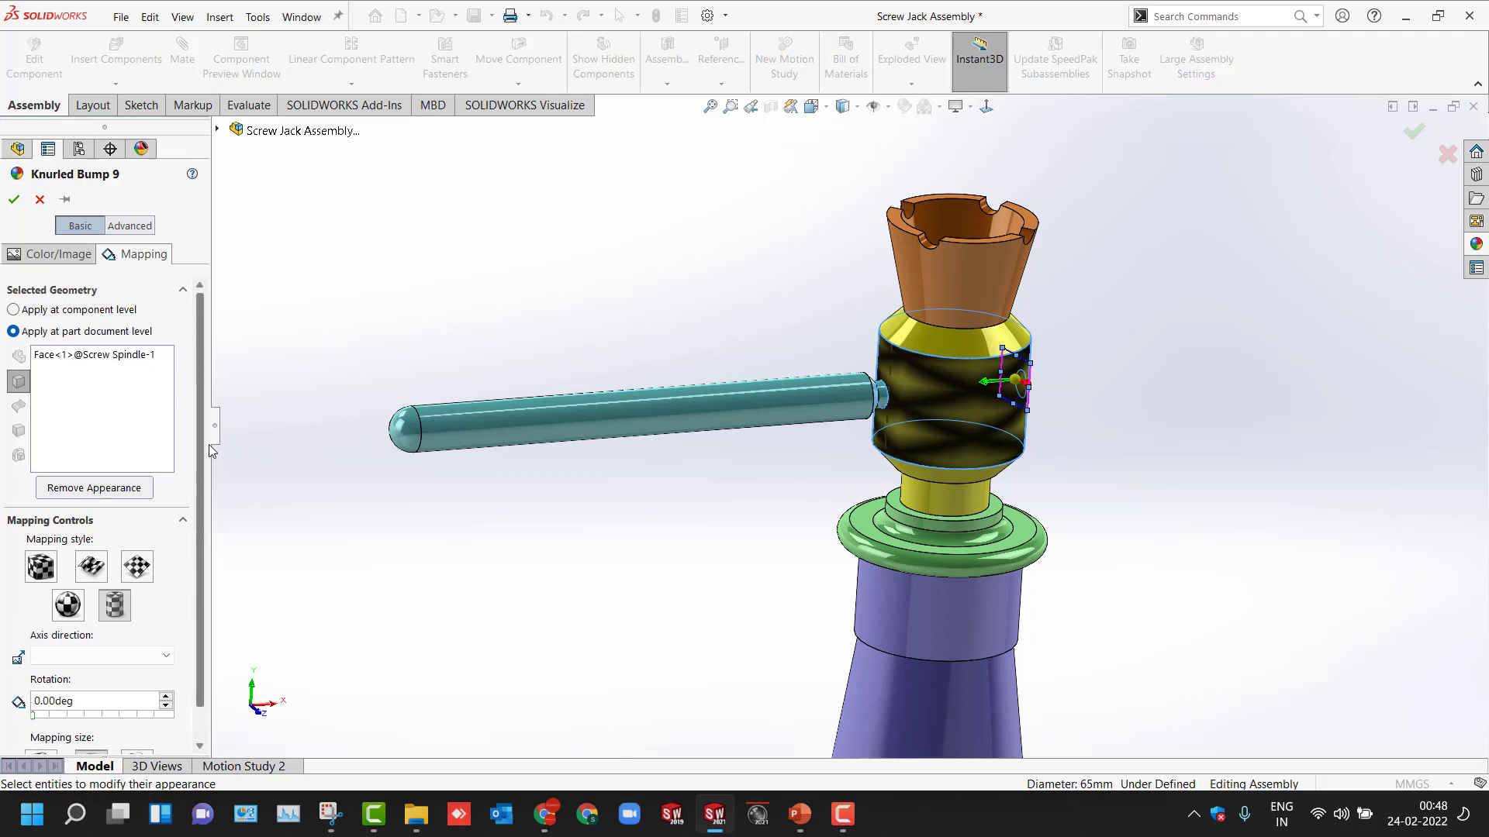
Step: Scale the knurled texture on the spindle head back down to a fine pattern and show the advanced appearance settings
left_click_drag(1028, 409, 1005, 377)
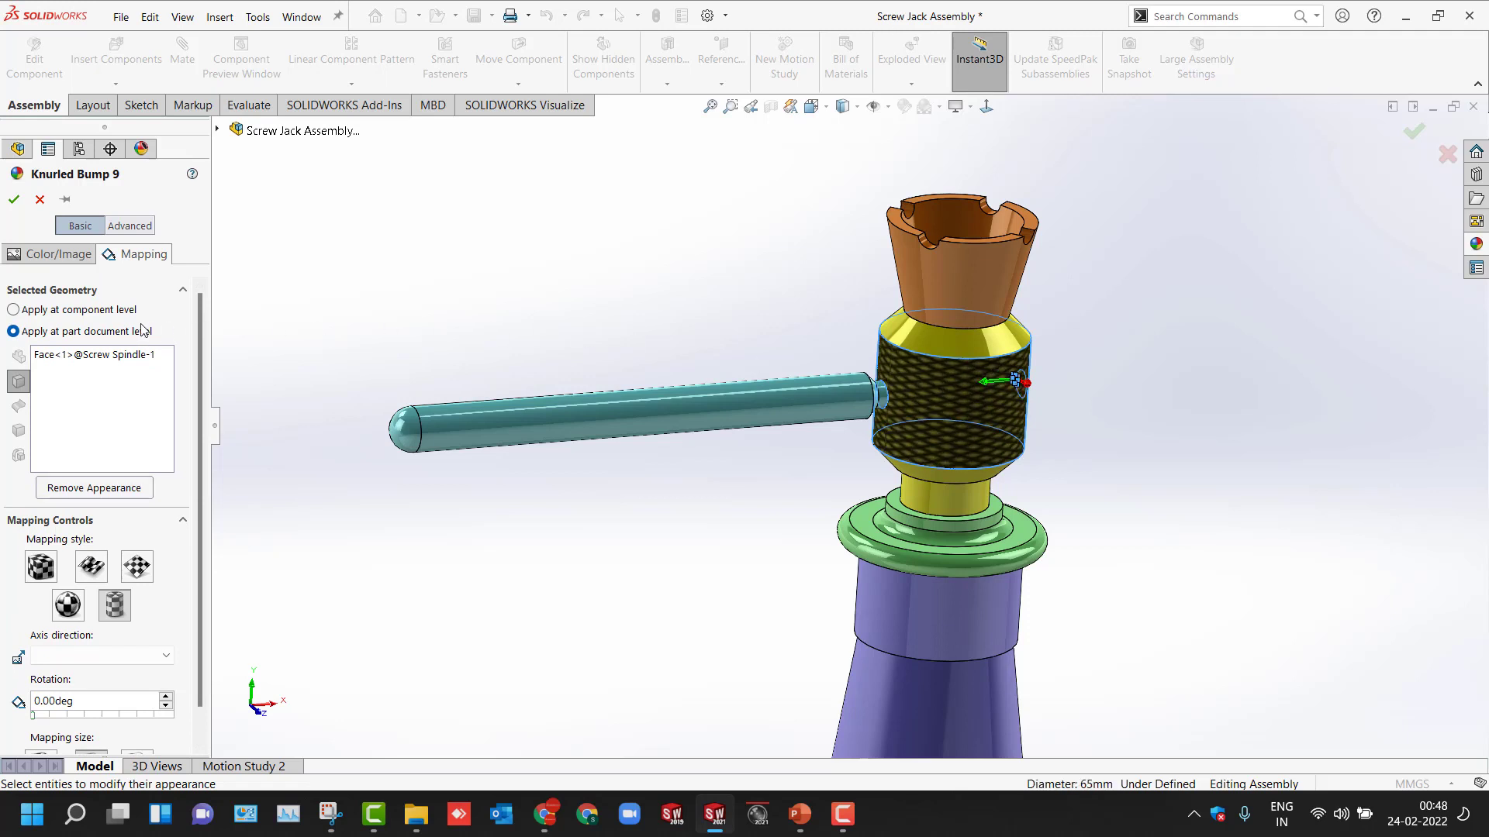
left_click(130, 227)
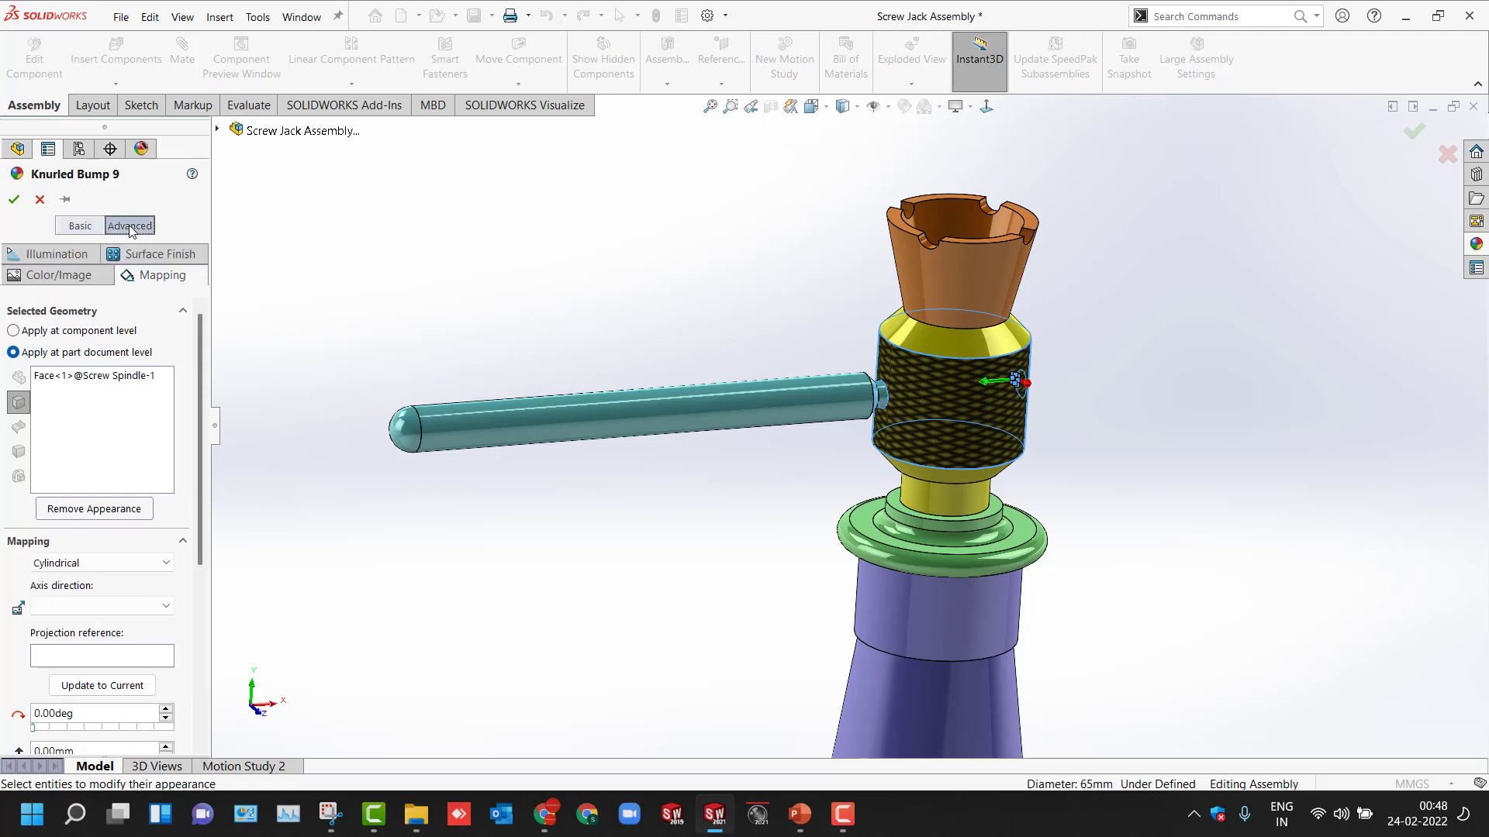
Step: Review the mapping style and axis direction choices, and set the knurled texture's width and height to 2 mm with fixed aspect ratio
left_click(82, 565)
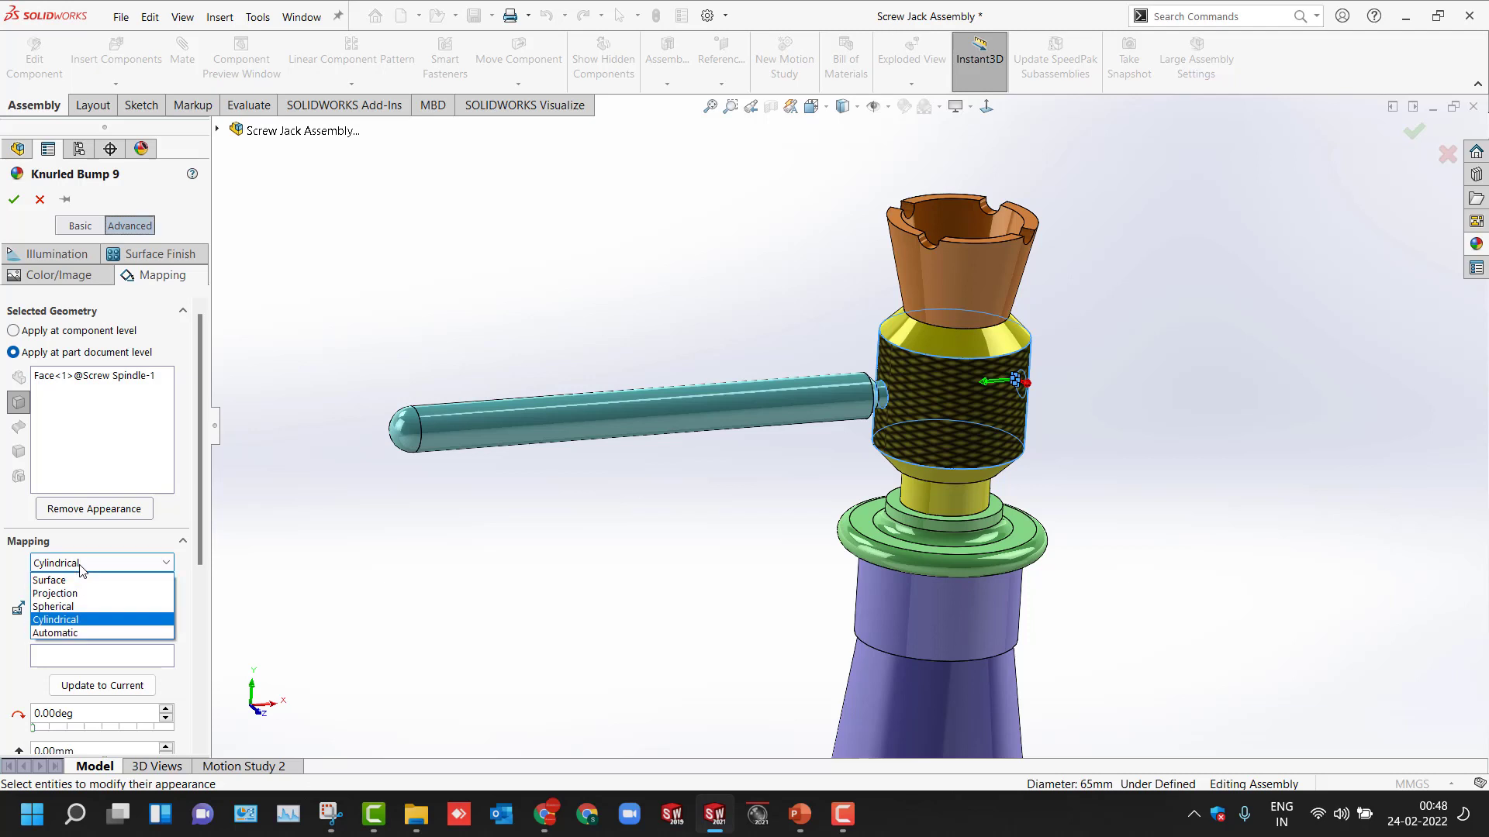
left_click(81, 568)
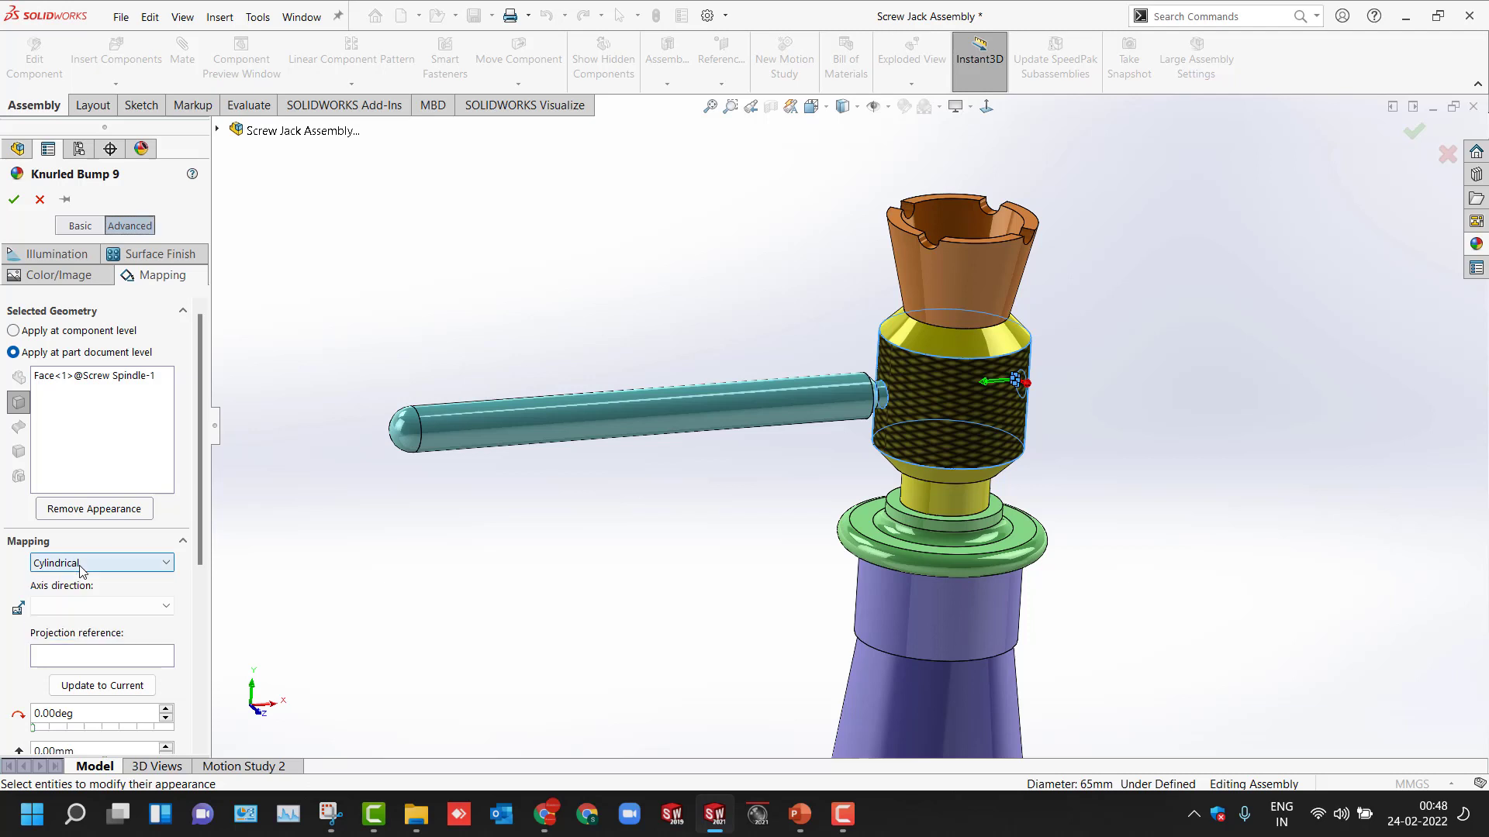
left_click(101, 605)
left_click(101, 606)
left_click_drag(197, 500, 168, 662)
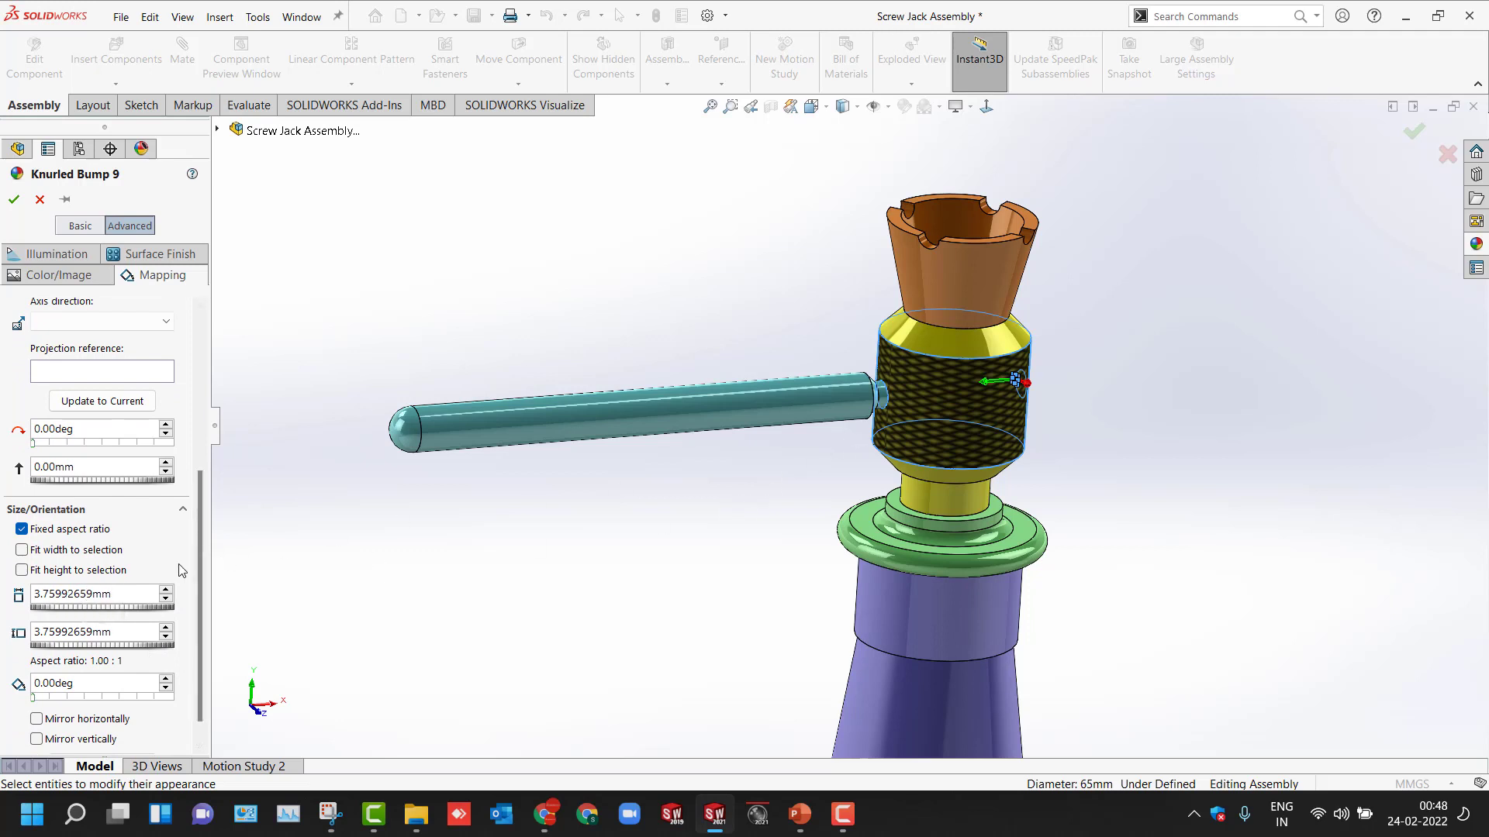
left_click_drag(116, 594, 2, 615)
type("2")
left_click(131, 627)
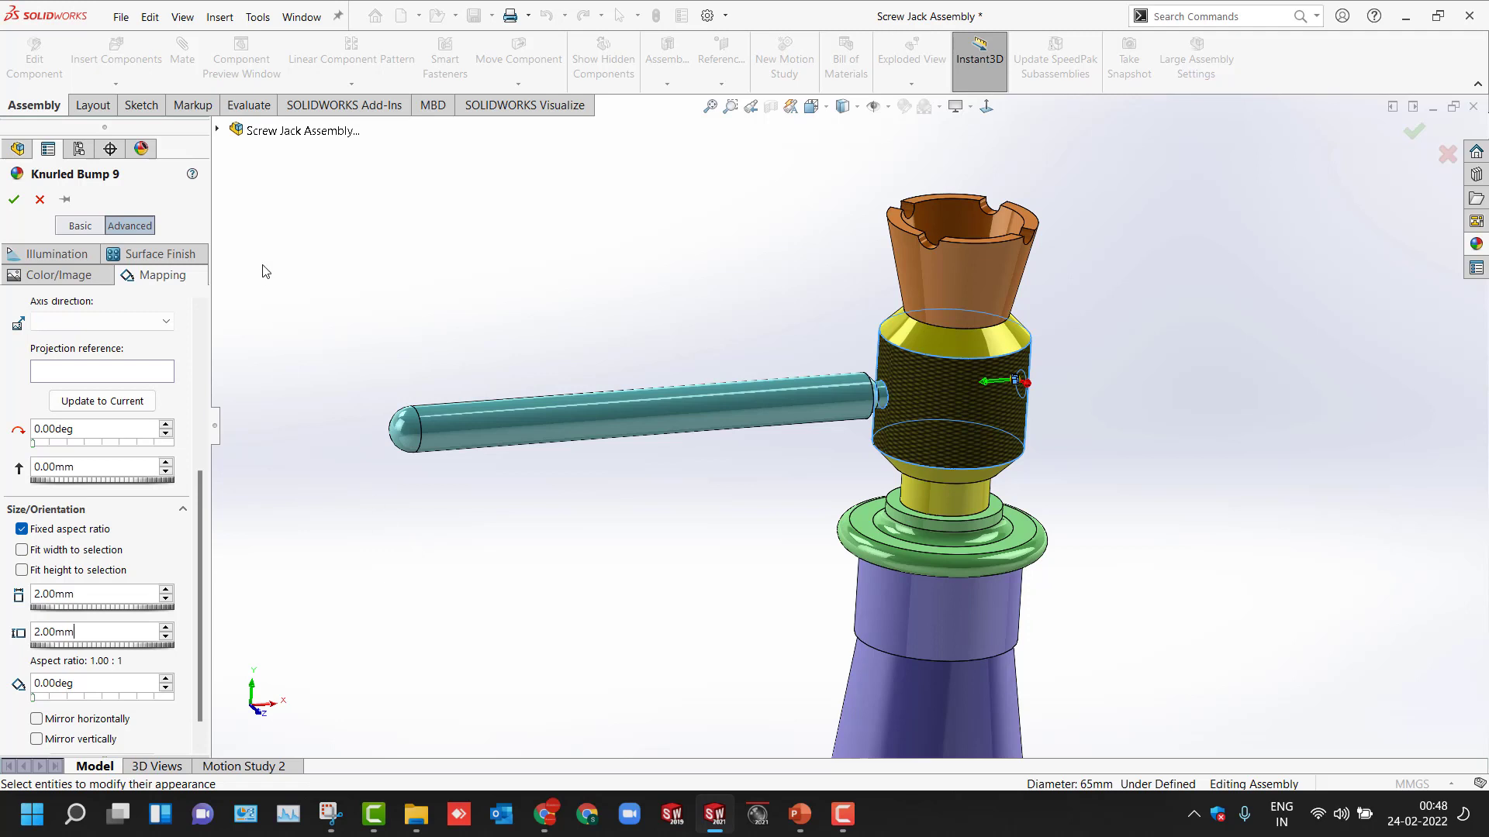
Step: Change the surface finish of the spindle head's appearance to Knurled and inspect the pattern up close
left_click(136, 254)
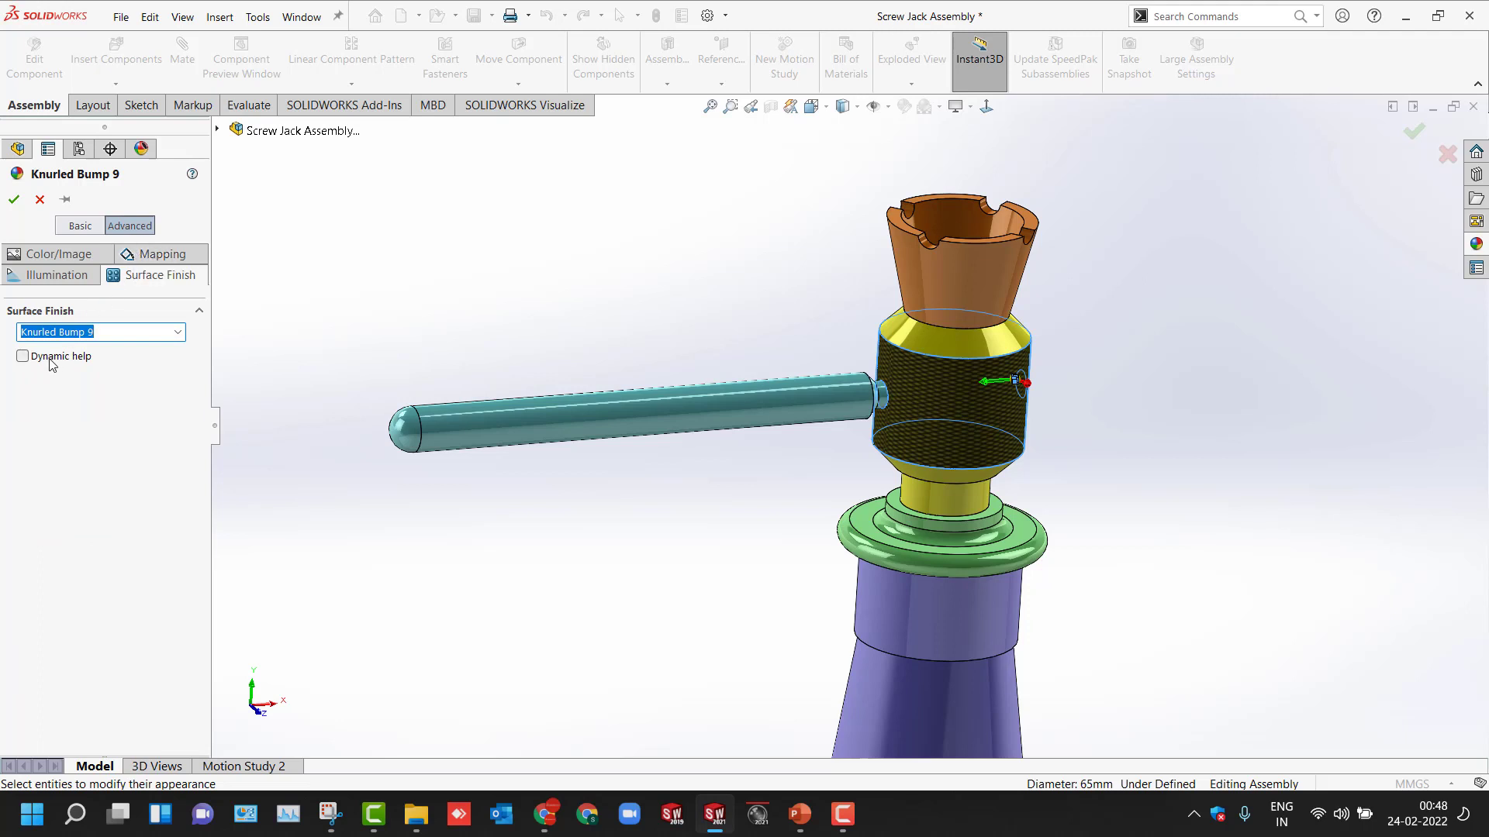
left_click(177, 334)
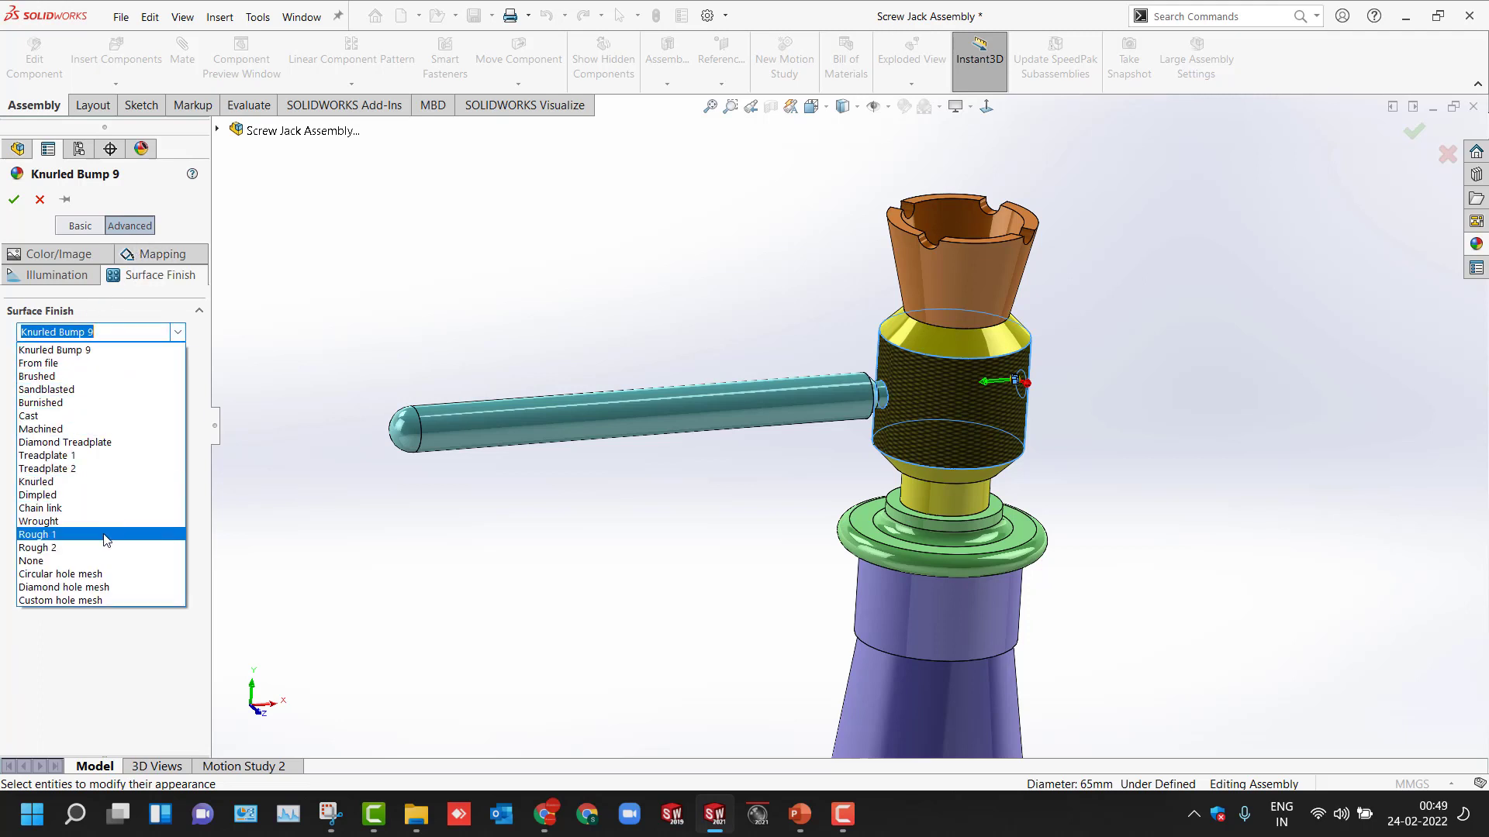
left_click(87, 484)
scroll(900, 415, "down", 10)
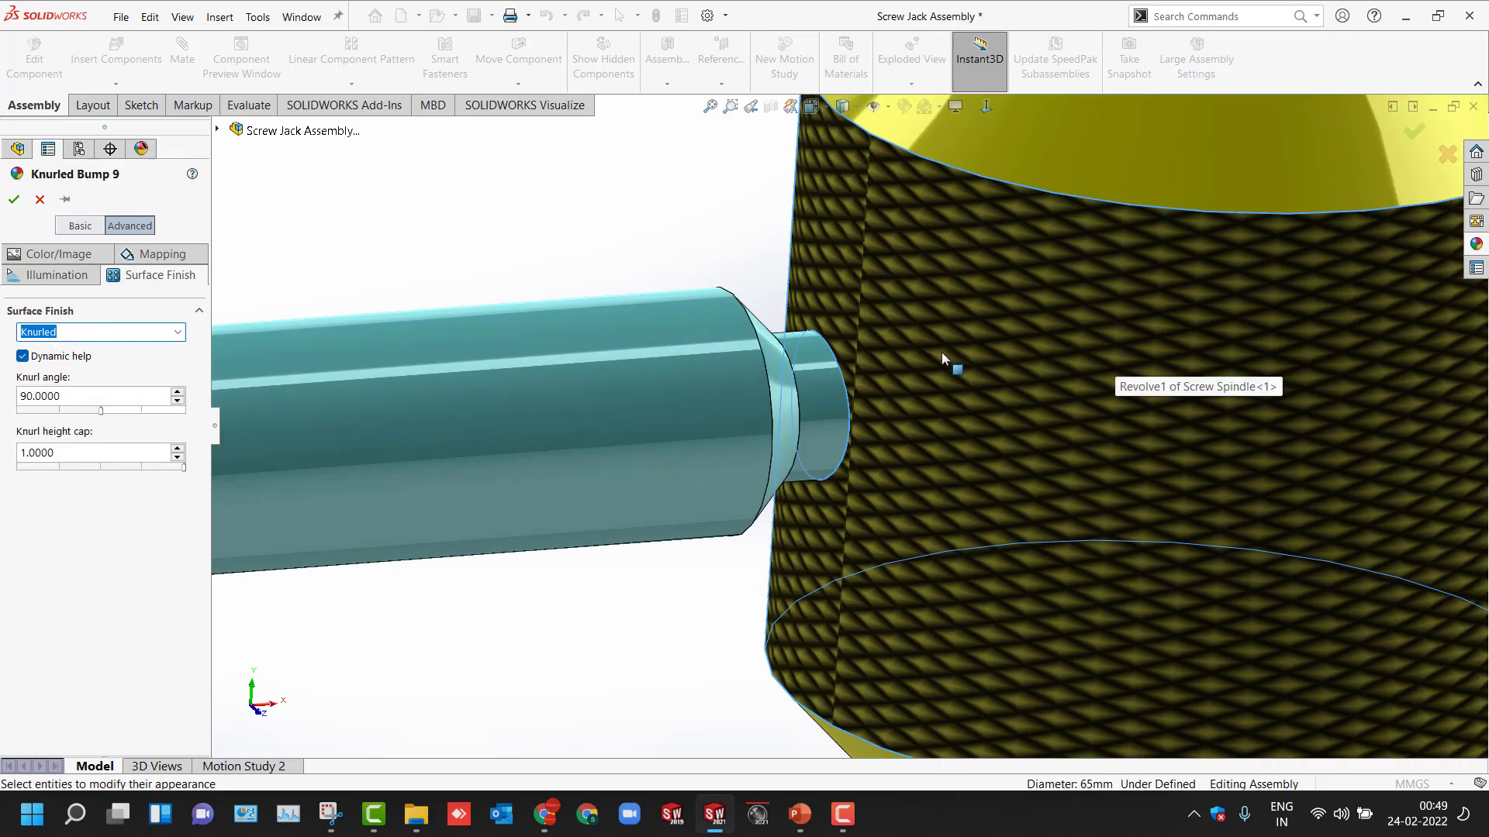
scroll(941, 352, "up", 5)
middle_click_drag(942, 352, 1170, 287)
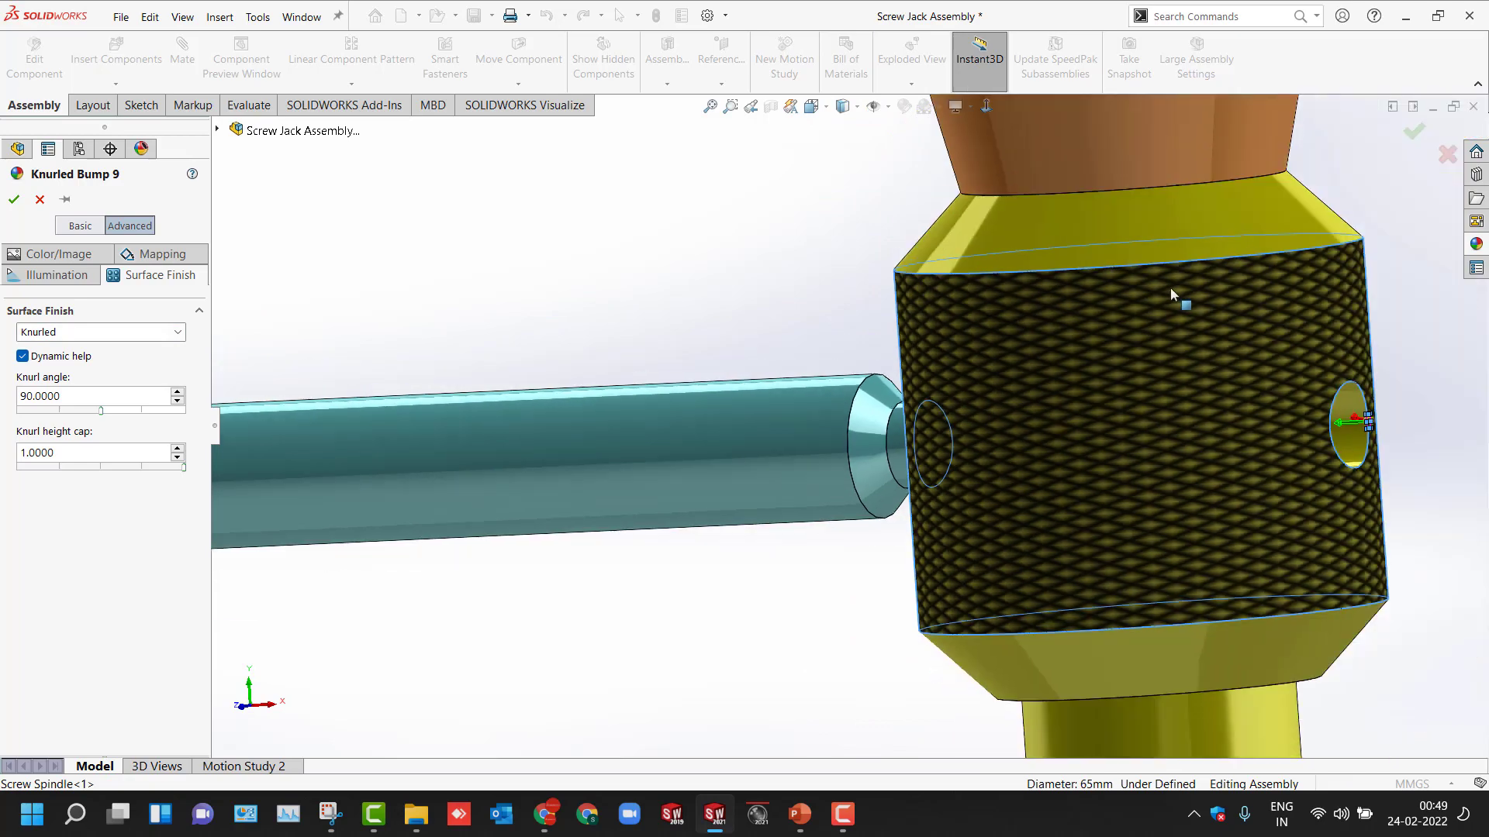
scroll(1169, 287, "down", 3)
middle_click_drag(1097, 356, 1162, 360)
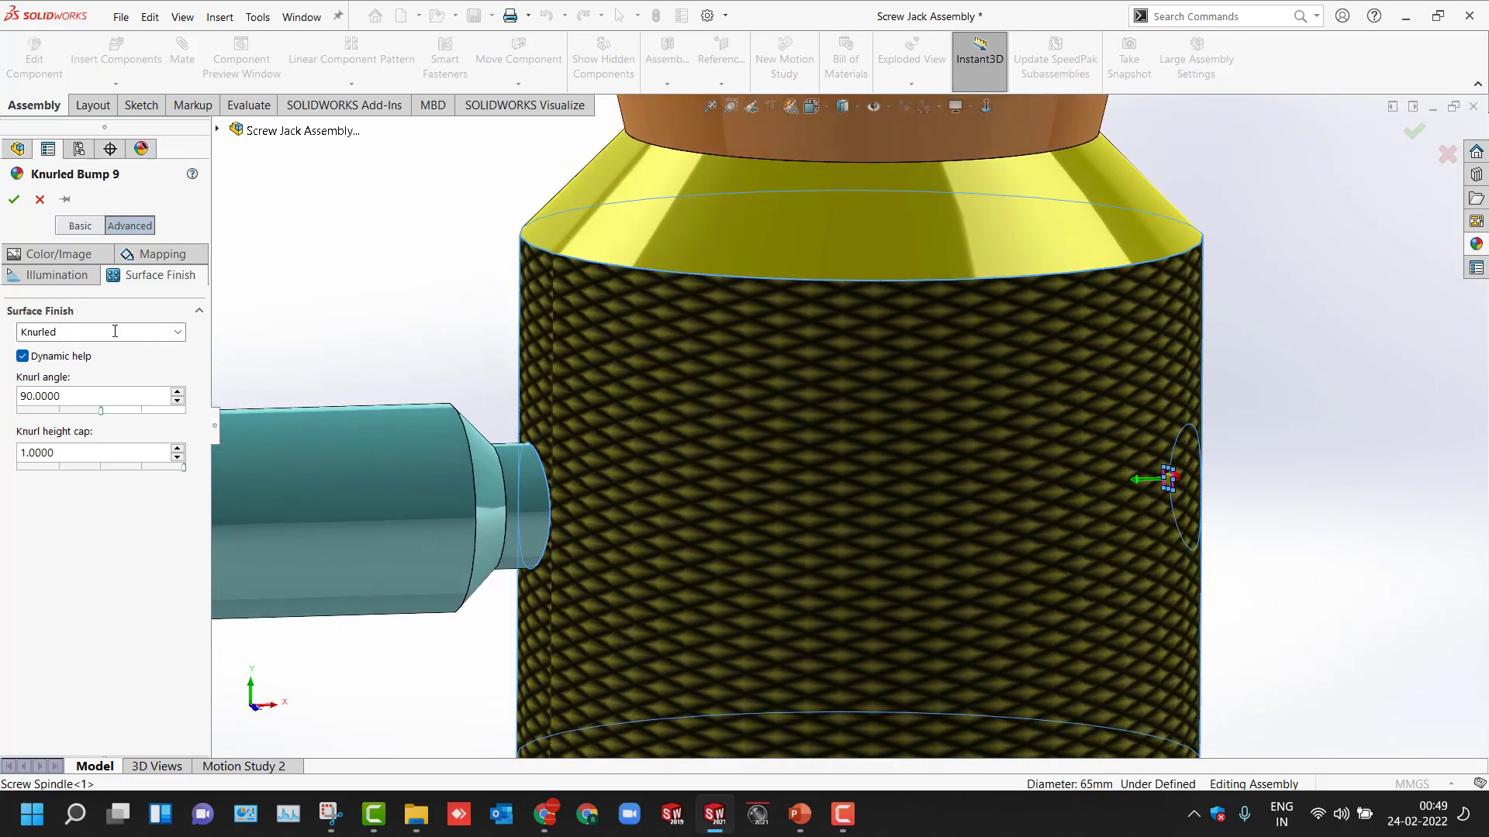
Step: Try the Dimpled surface finish on the spindle head and check how it looks
left_click(176, 335)
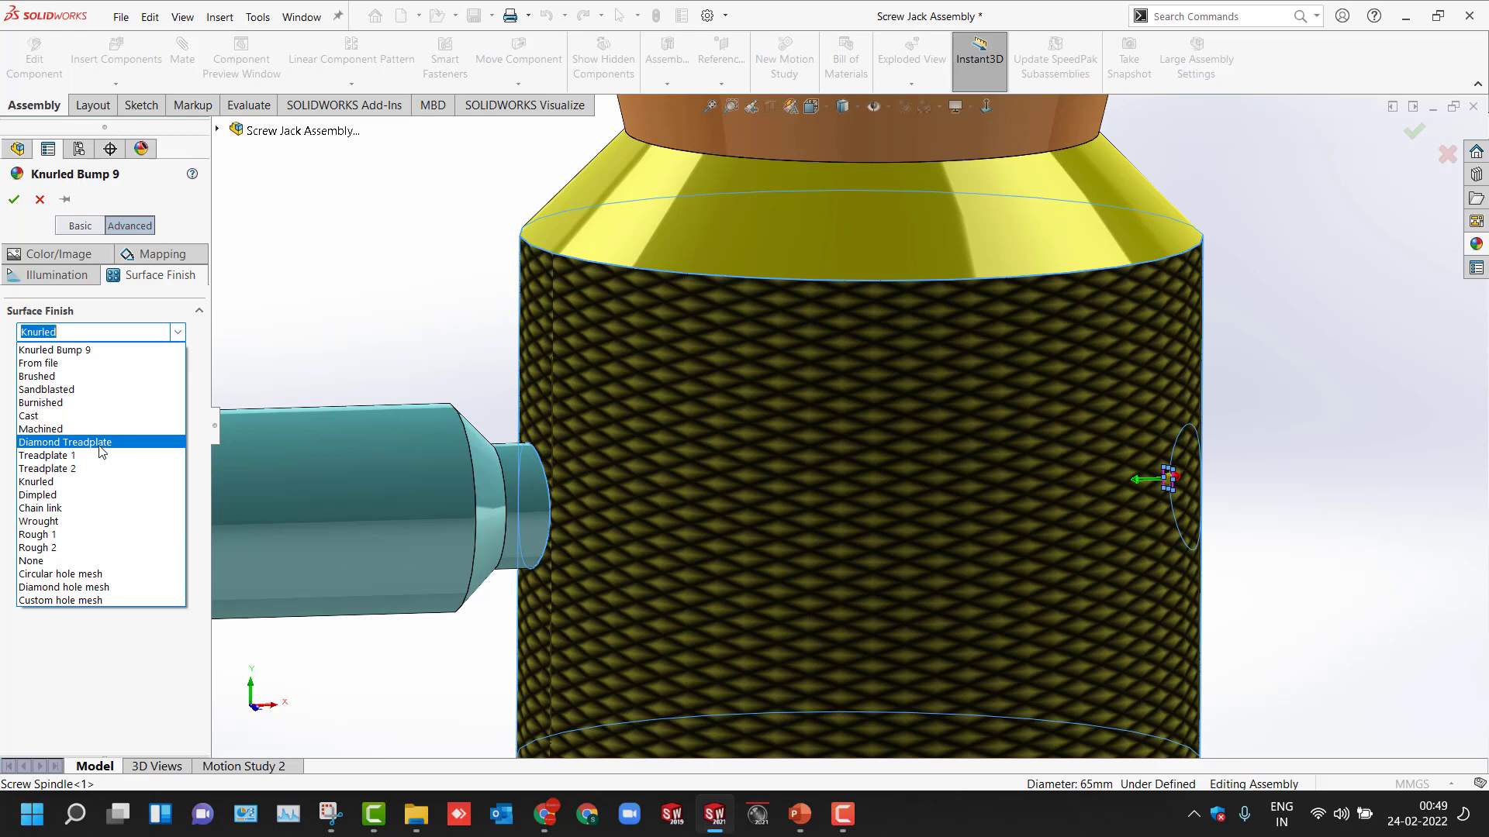
left_click(101, 495)
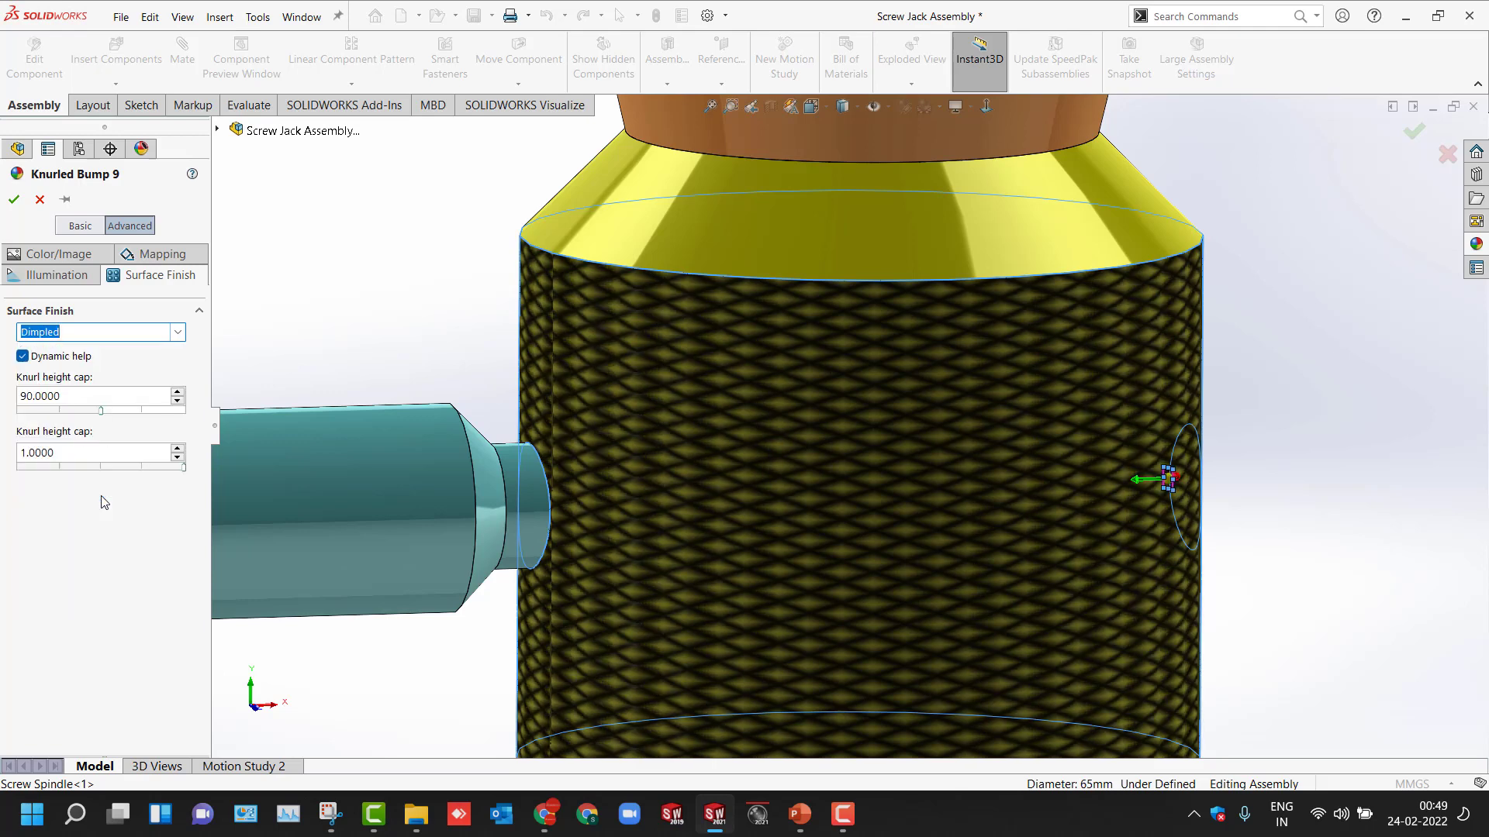
middle_click_drag(226, 390, 250, 337)
left_click(59, 333)
Step: Set the surface finish back to Knurled Bump 9 and accept the appearance of the spindle head
left_click(179, 333)
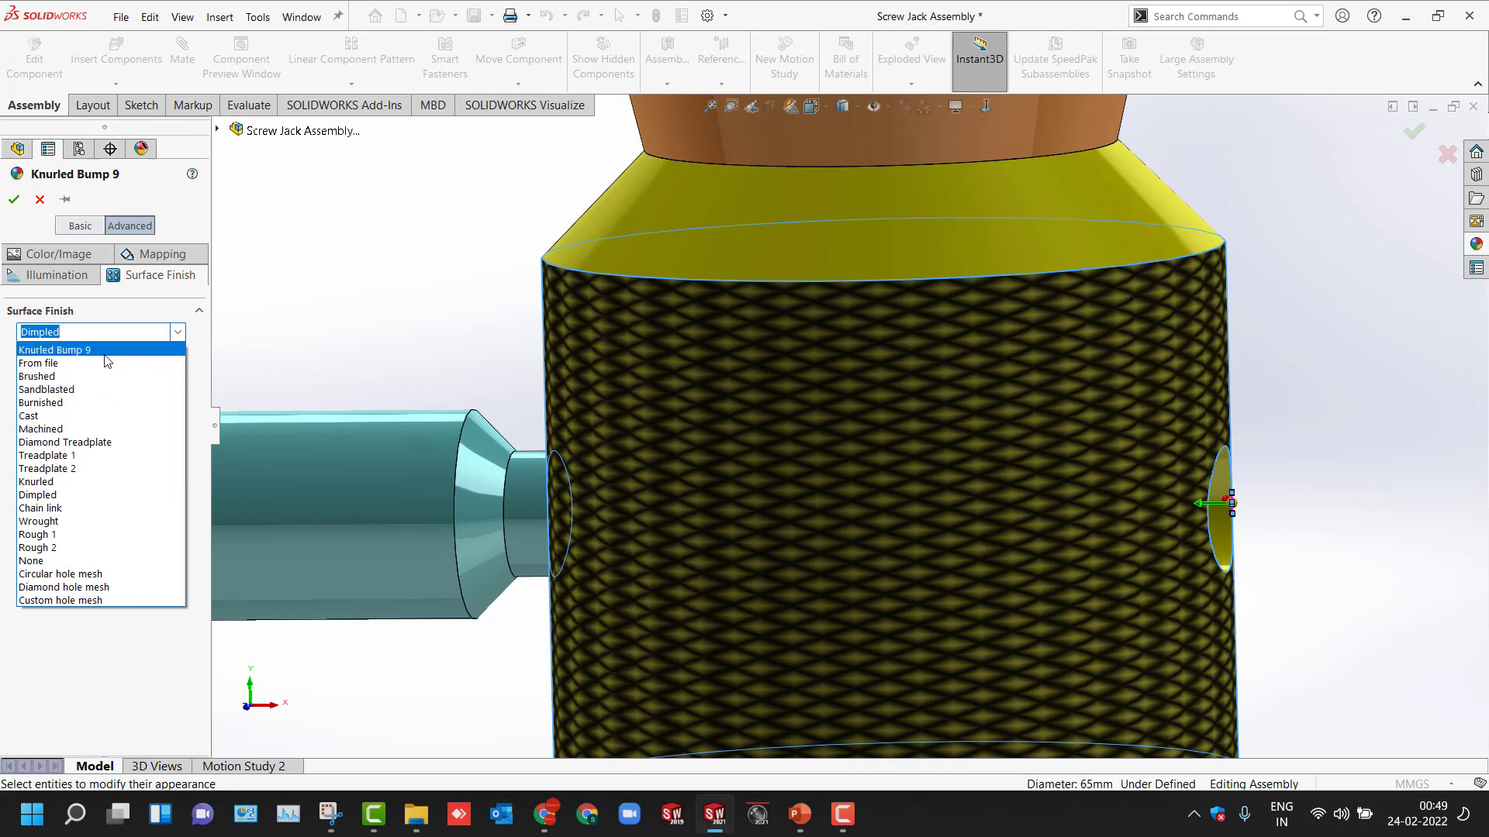
left_click(107, 350)
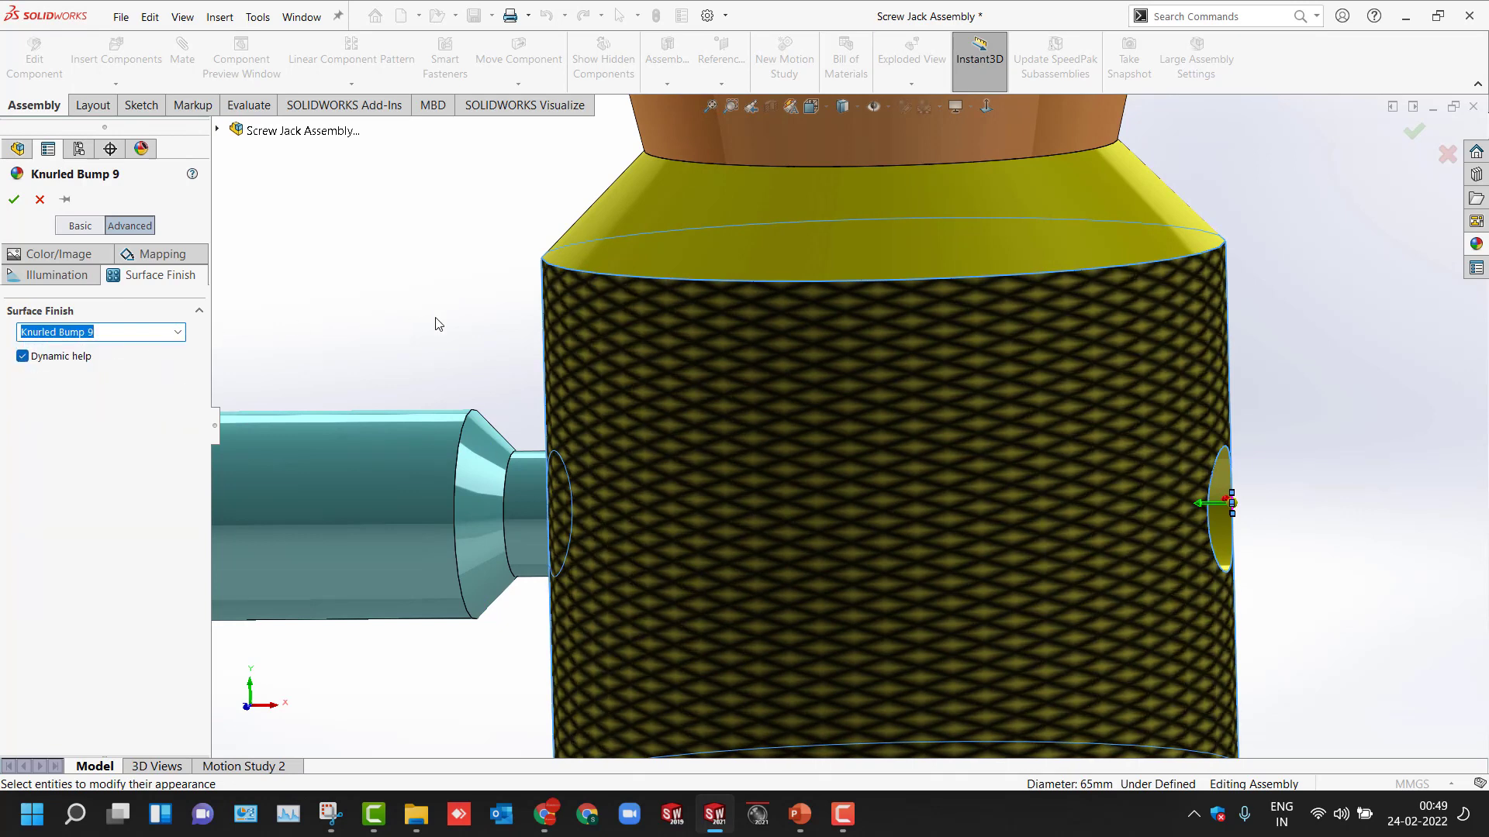
key("z")
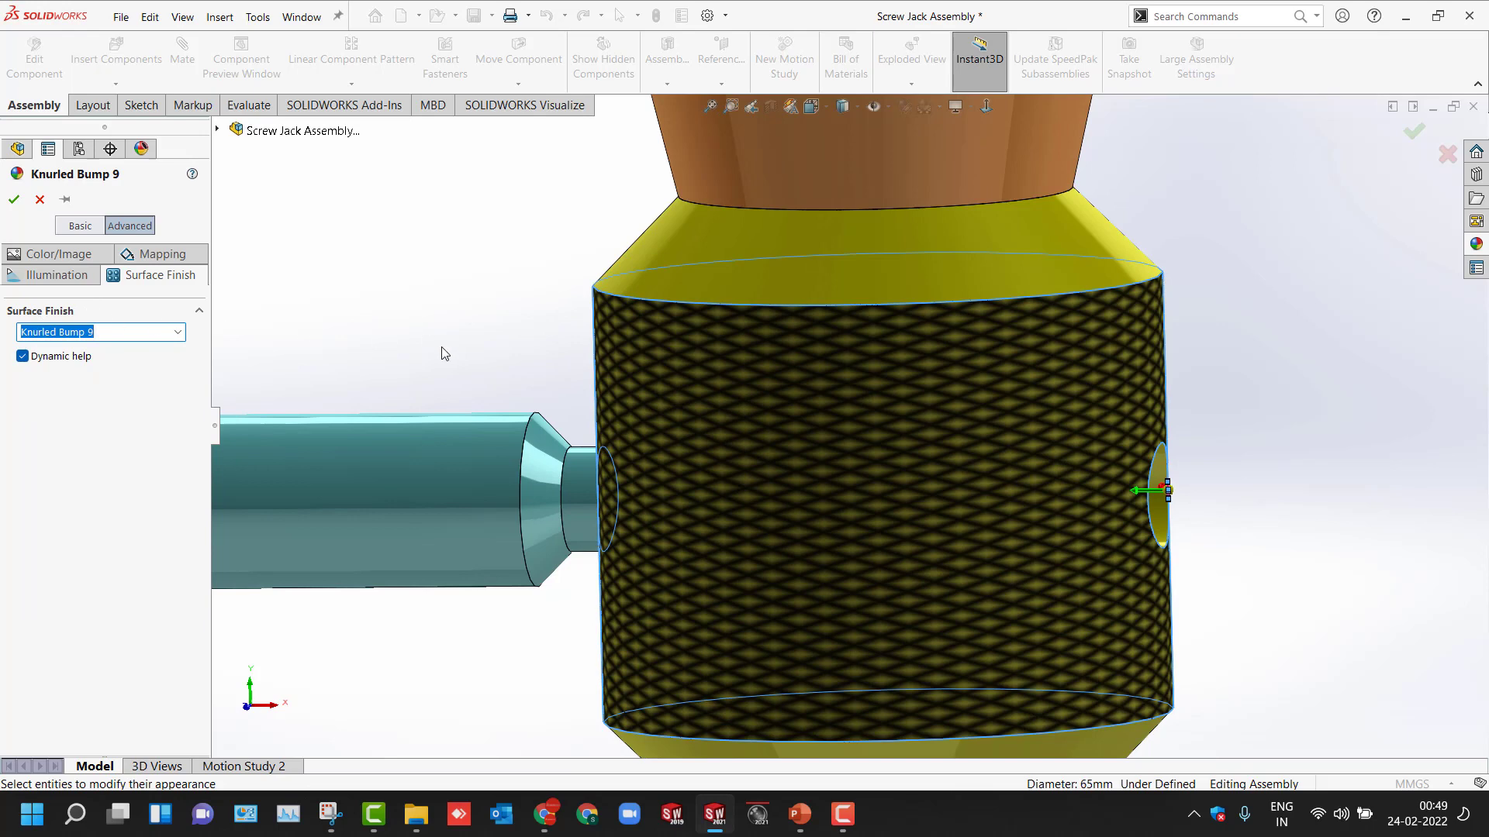
key("z")
mouse_move(442, 352)
middle_mouse_down()
mouse_move(475, 359)
mouse_move(476, 381)
mouse_move(465, 369)
middle_mouse_up()
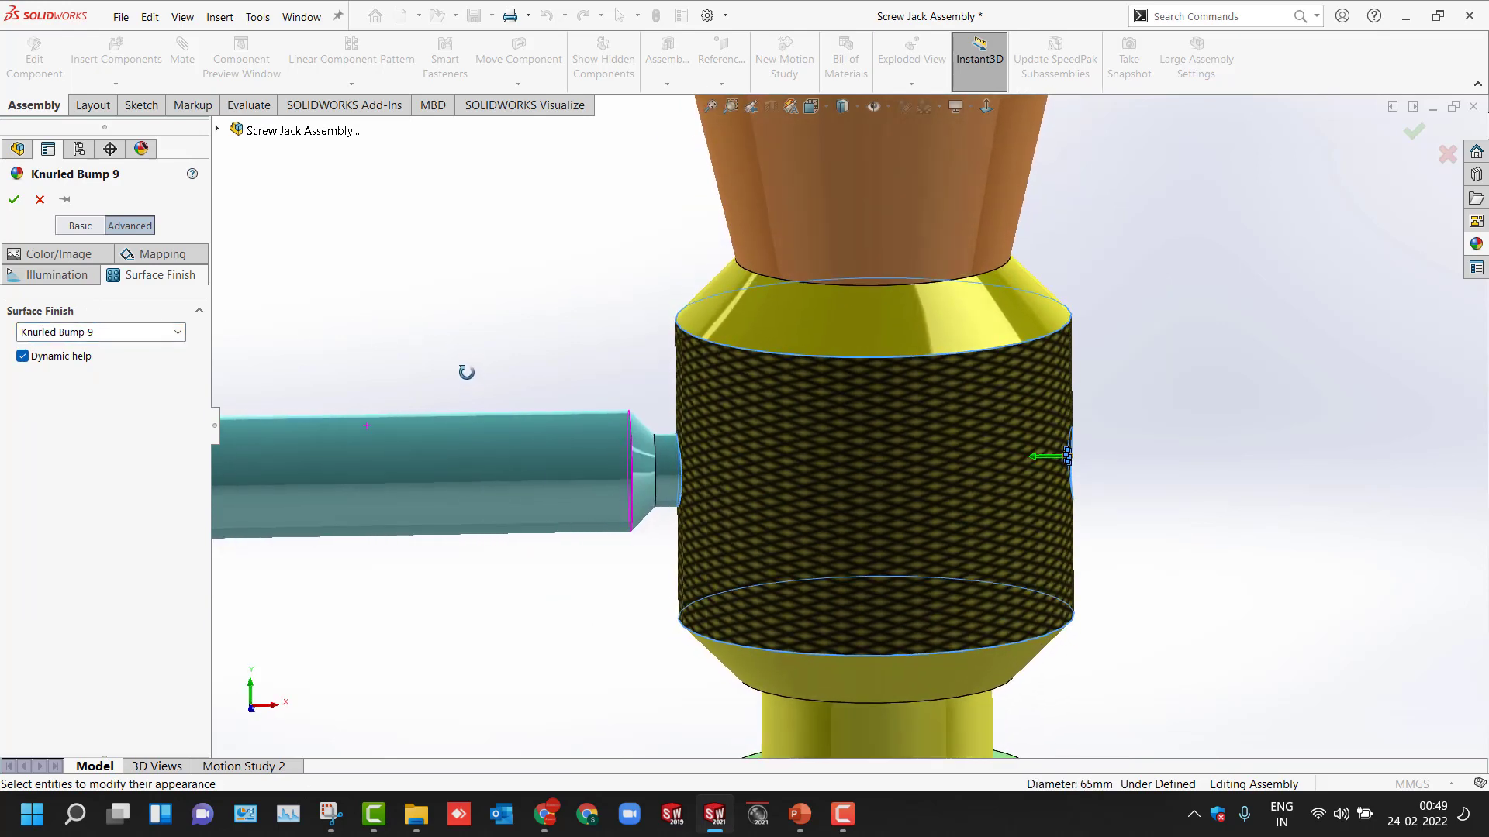
left_click(14, 199)
Step: Examine the complete screw jack and the knurled spindle head from several angles and distances
key("f")
middle_click_drag(666, 429, 694, 364)
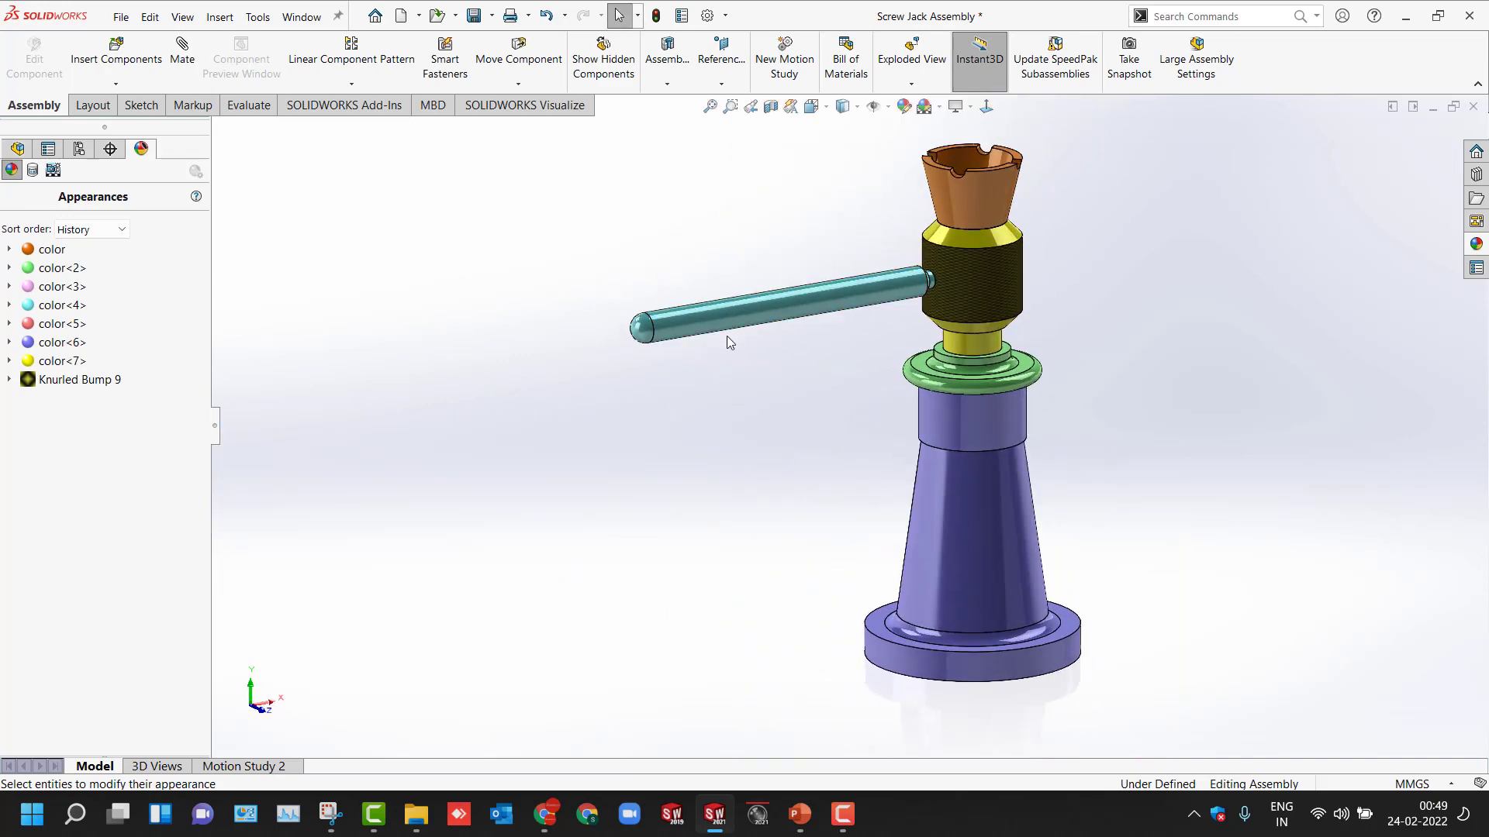
key("z")
middle_click_drag(709, 418, 914, 472)
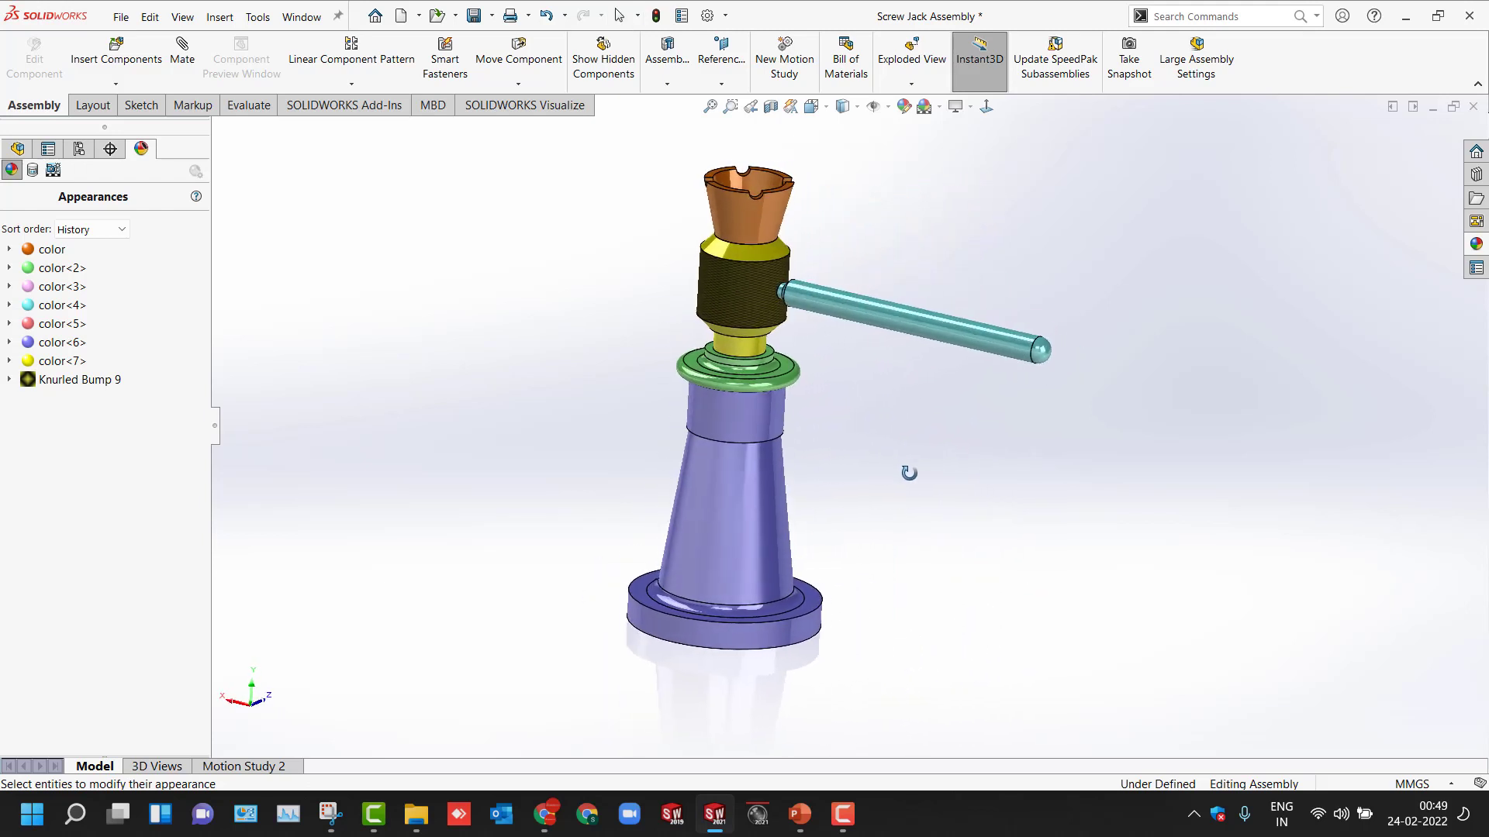
scroll(696, 332, "down", 3)
scroll(697, 328, "up", 2)
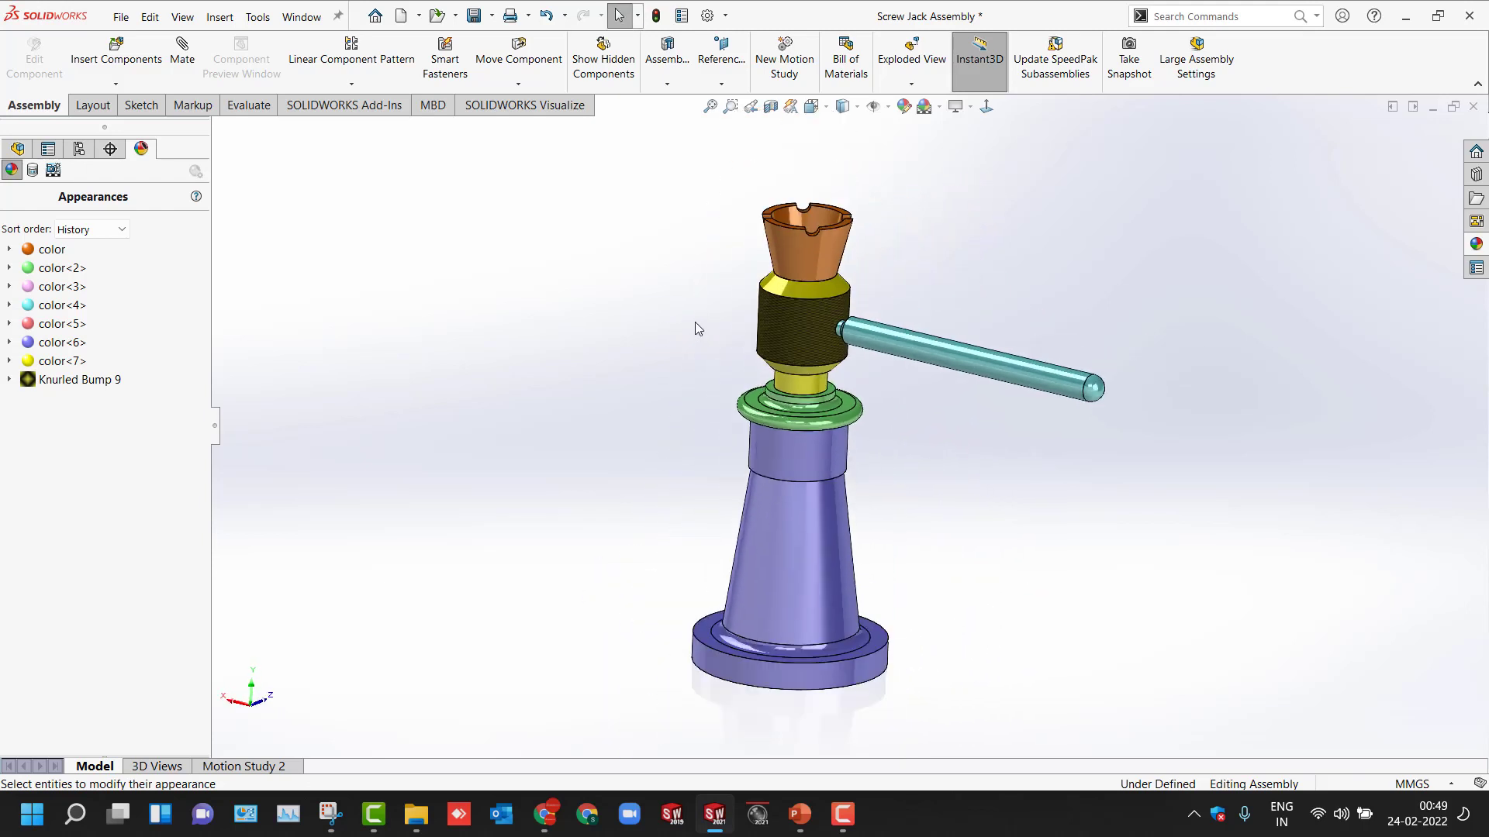
scroll(695, 322, "up", 1)
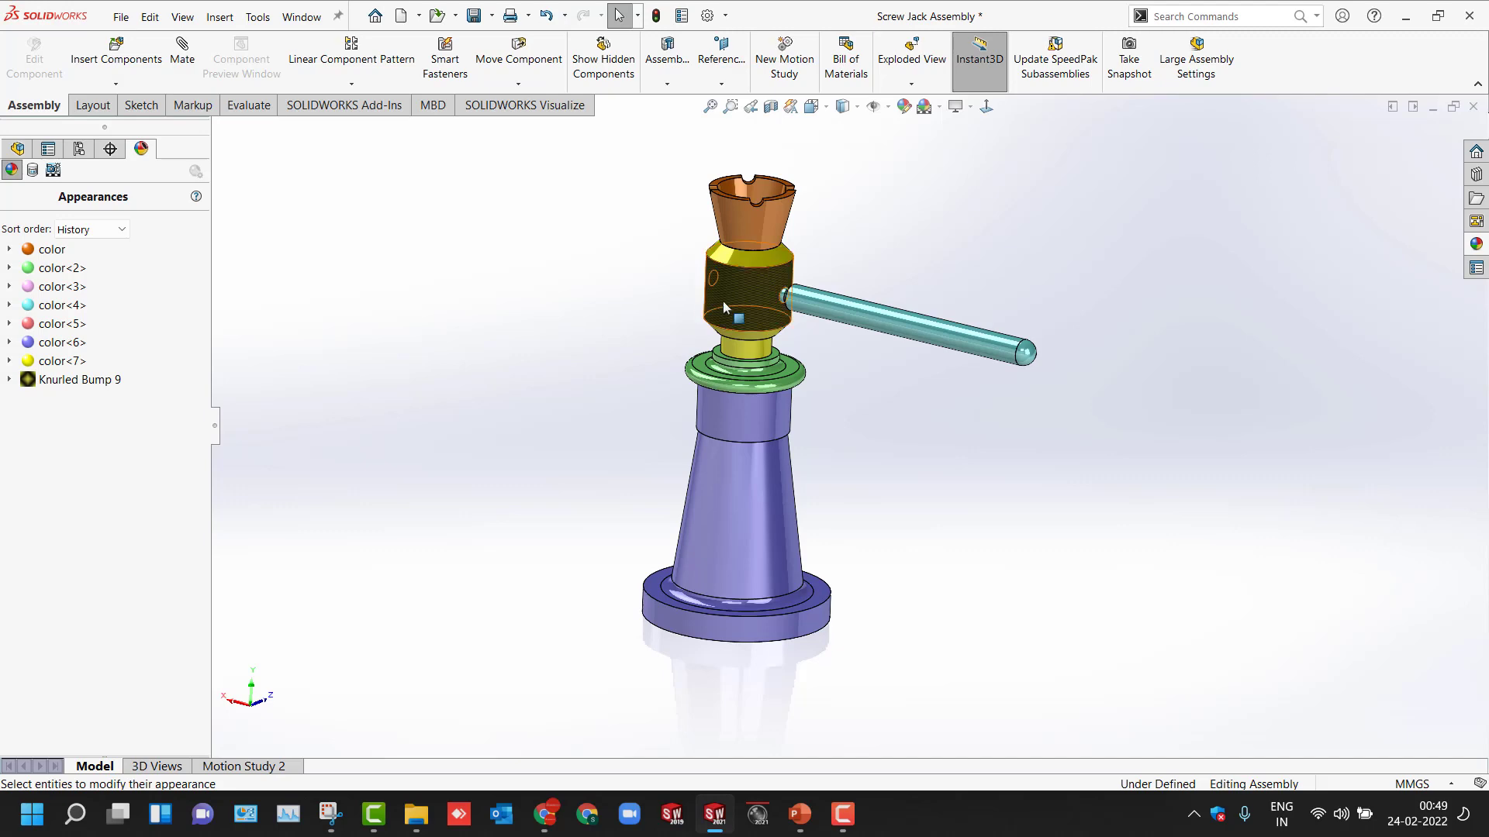
scroll(766, 281, "down", 6)
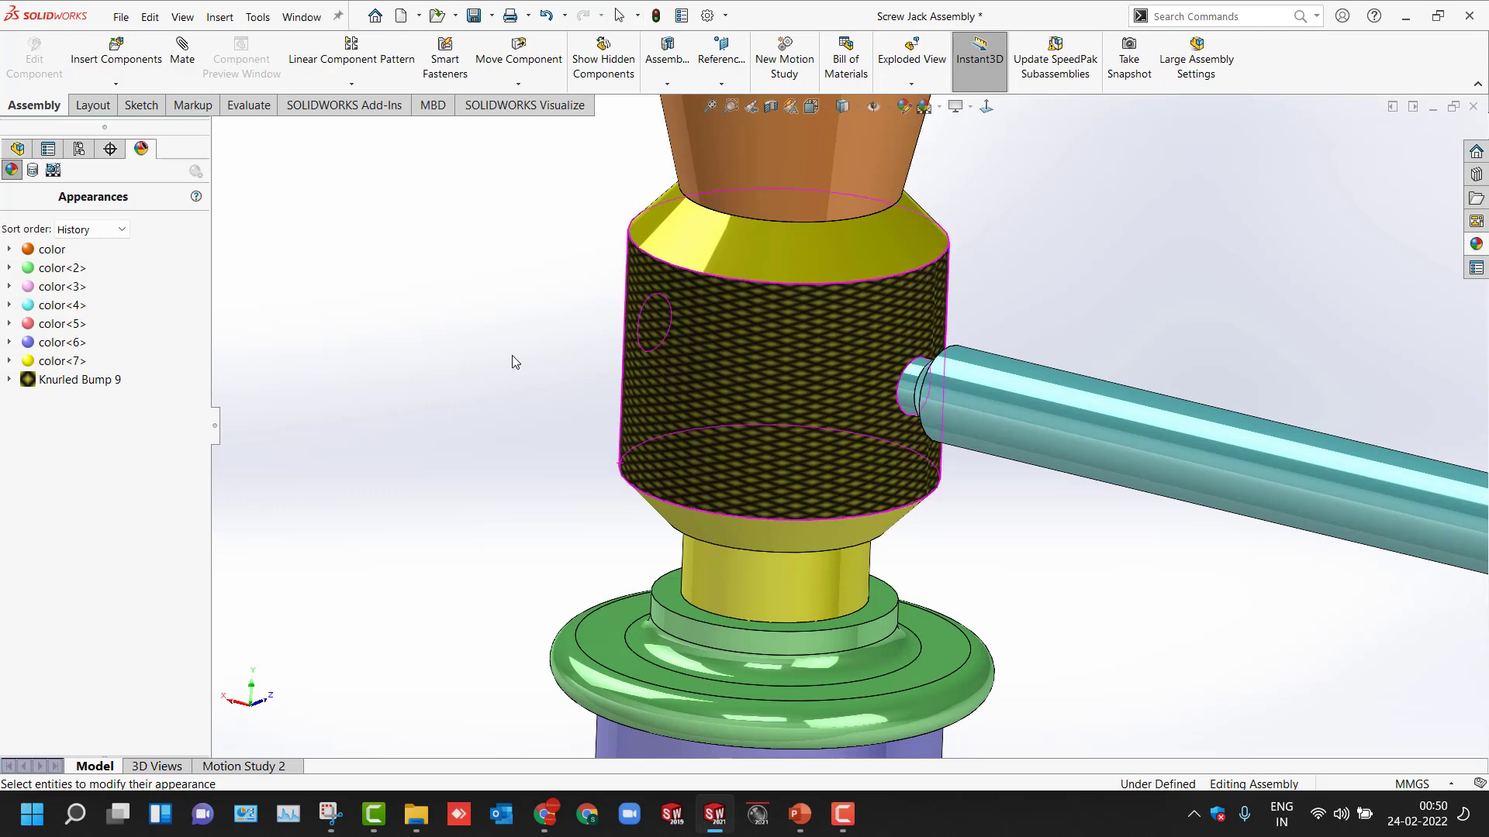
key("f")
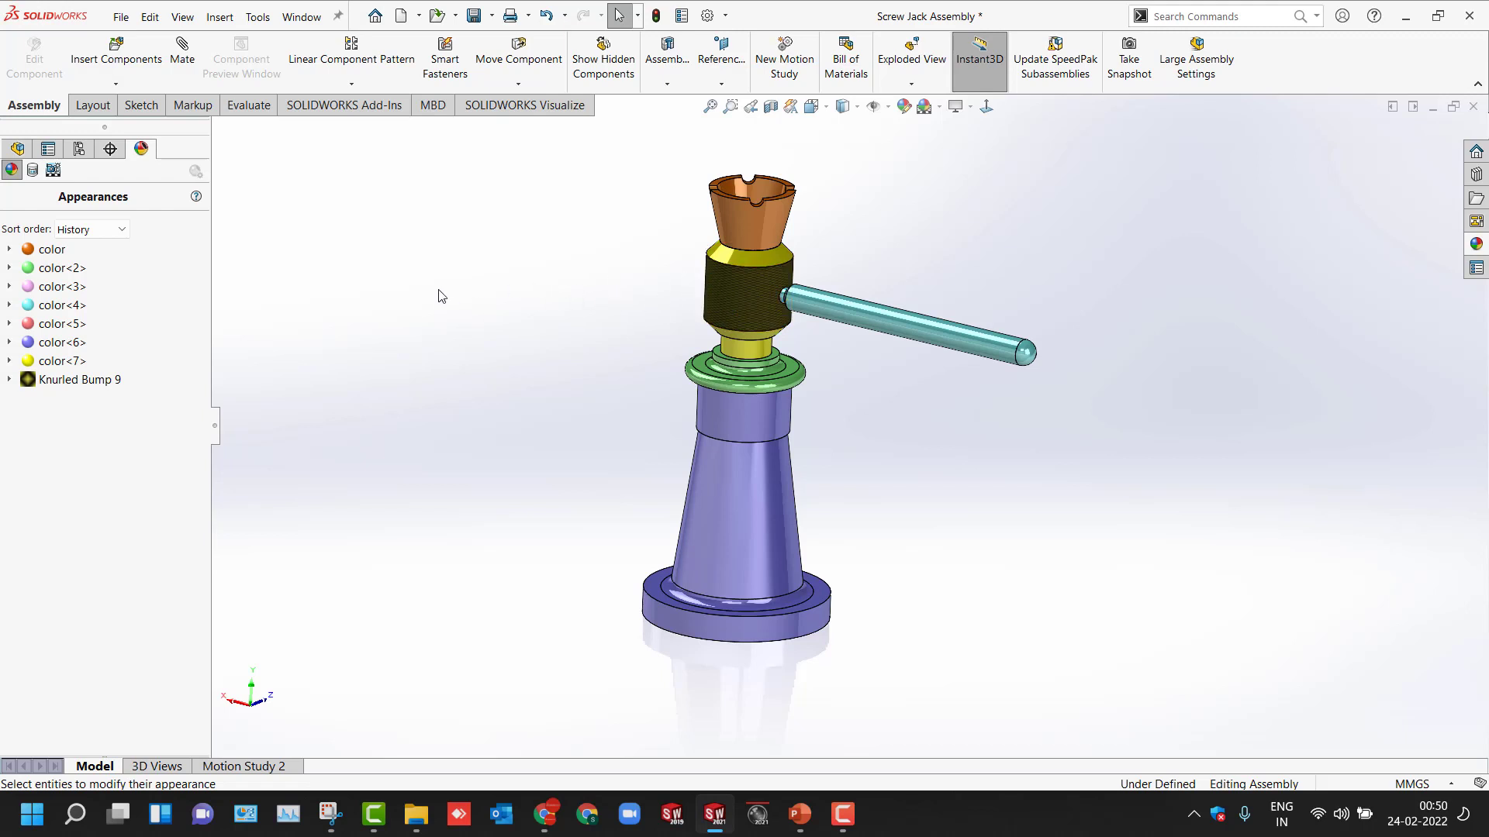
scroll(445, 295, "down", 2)
middle_click_drag(532, 336, 522, 349)
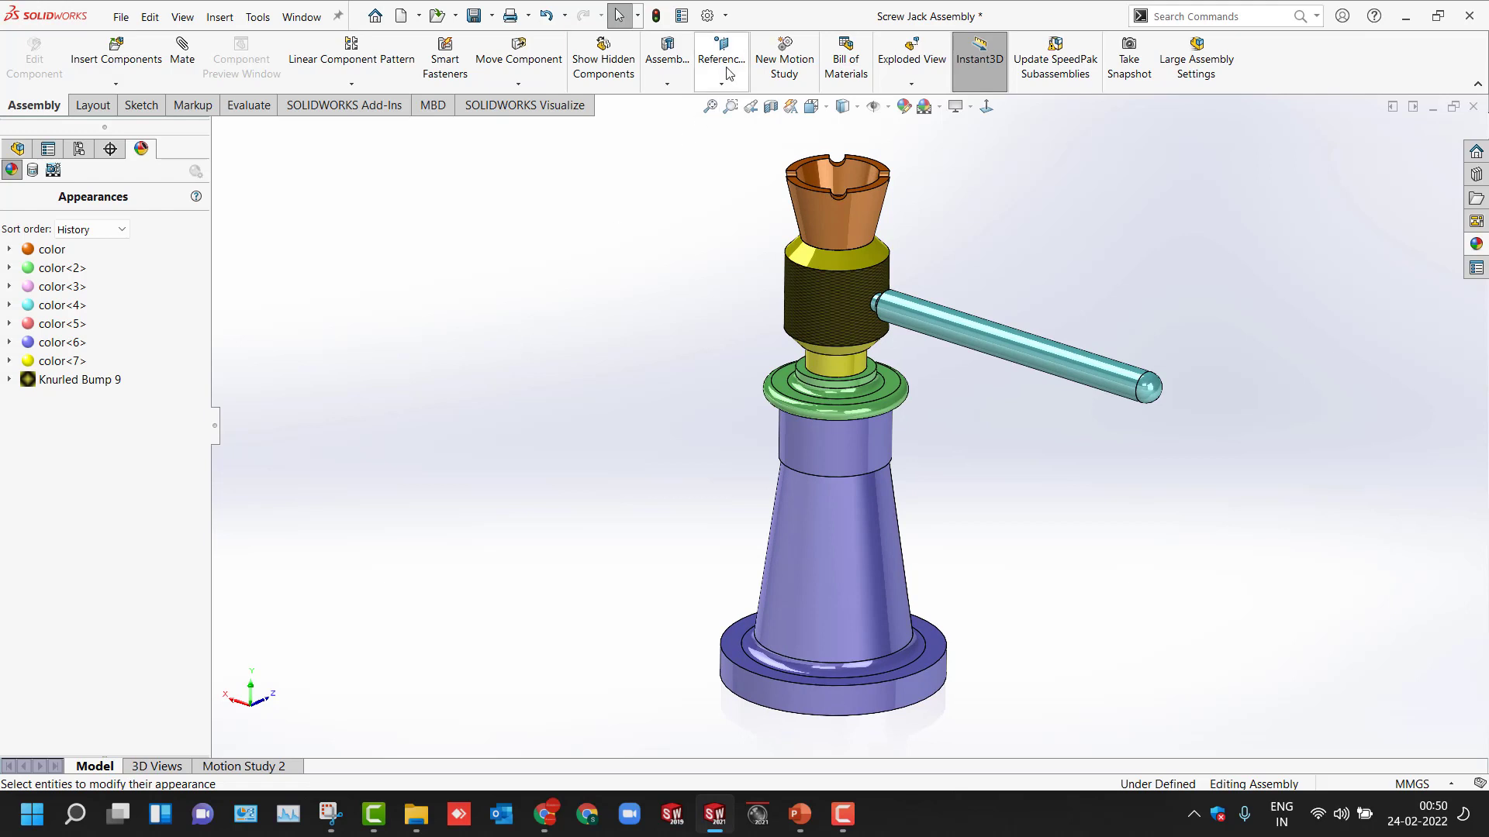
Step: Open Motion Study 2, dismiss the update of its initial animation state and expand its timeline
left_click(224, 768)
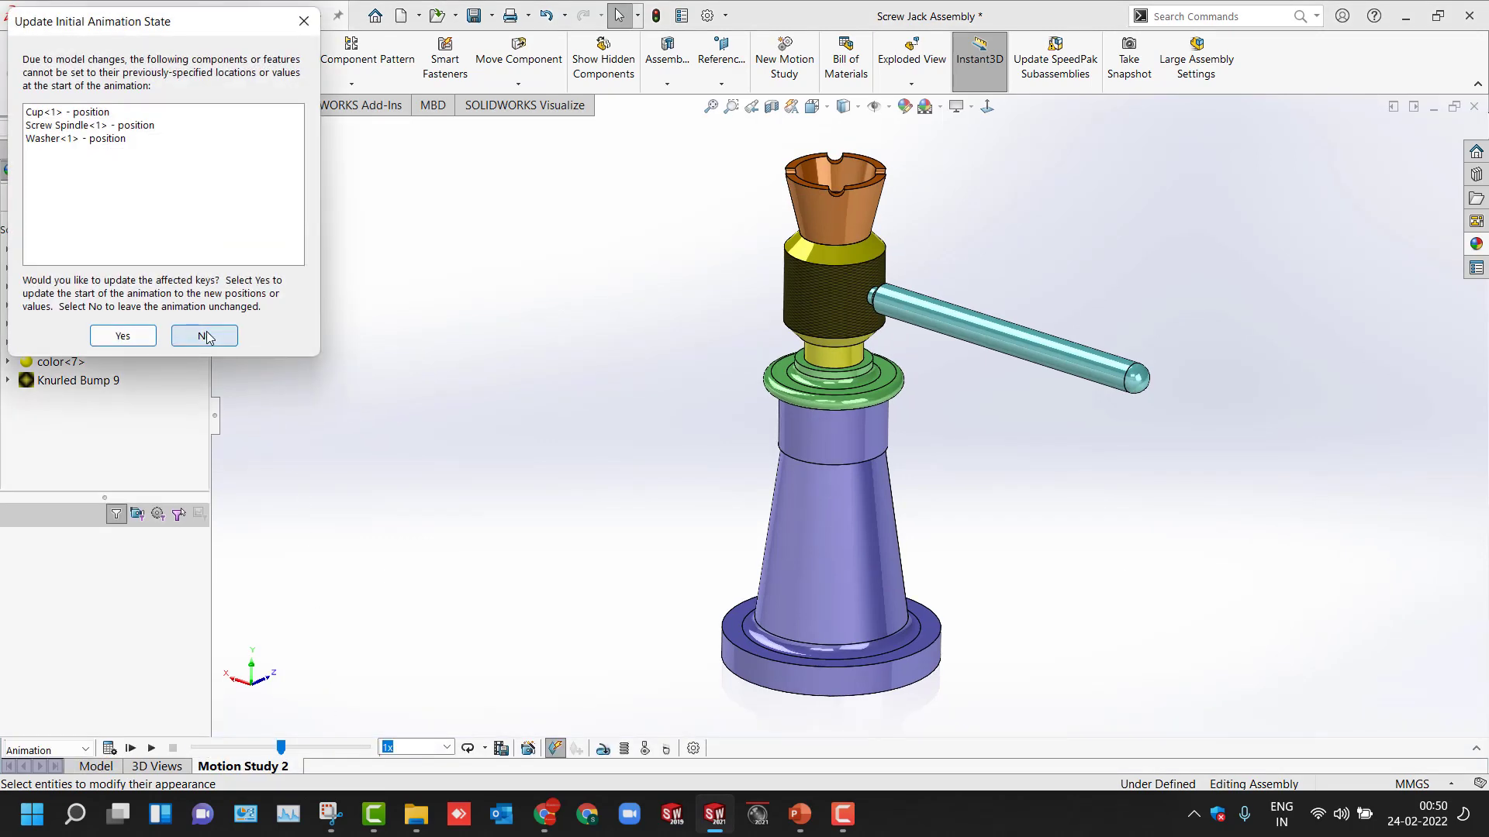
left_click(314, 21)
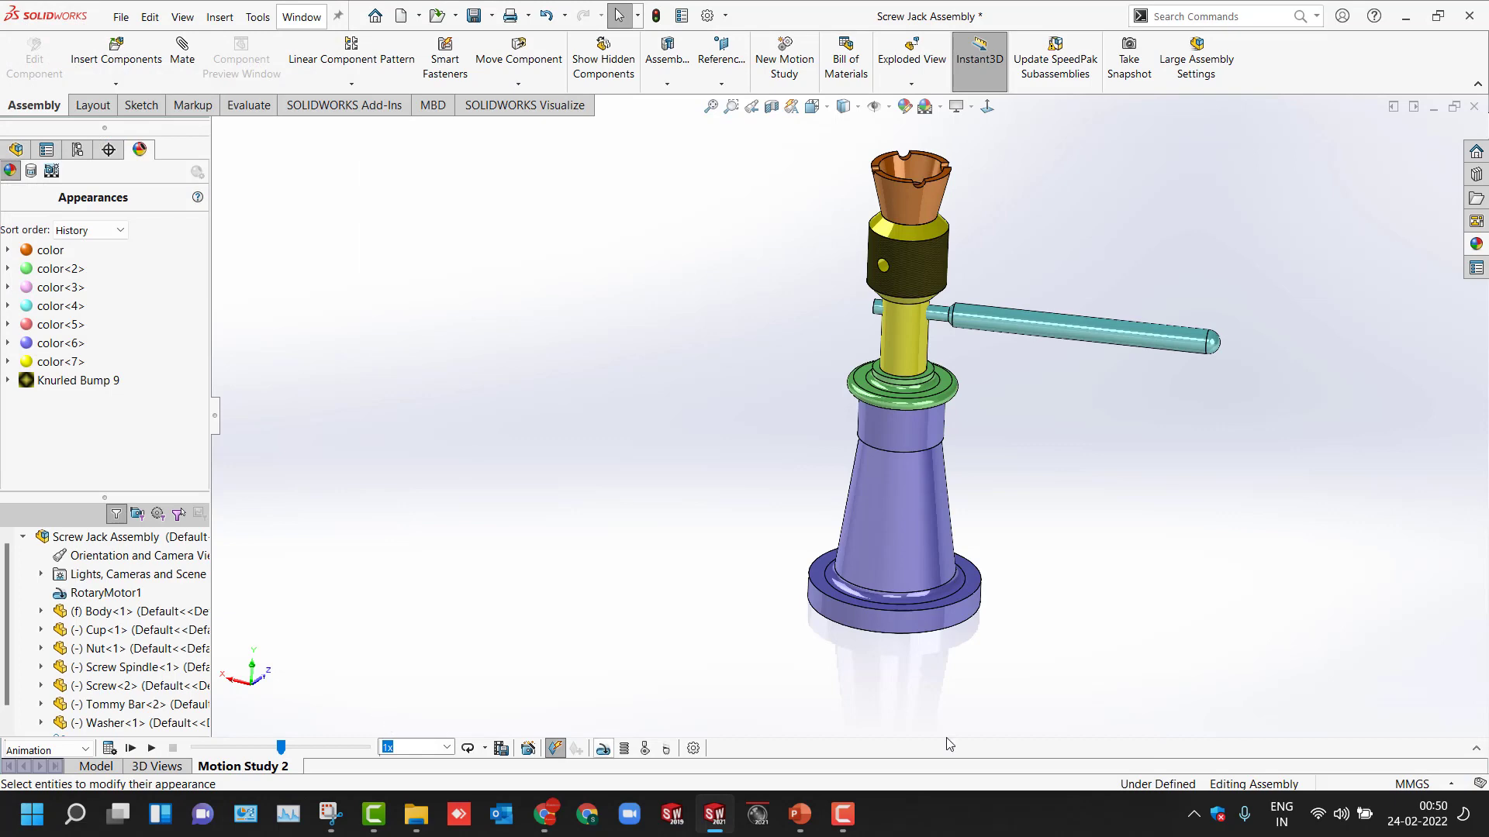
left_click(1476, 748)
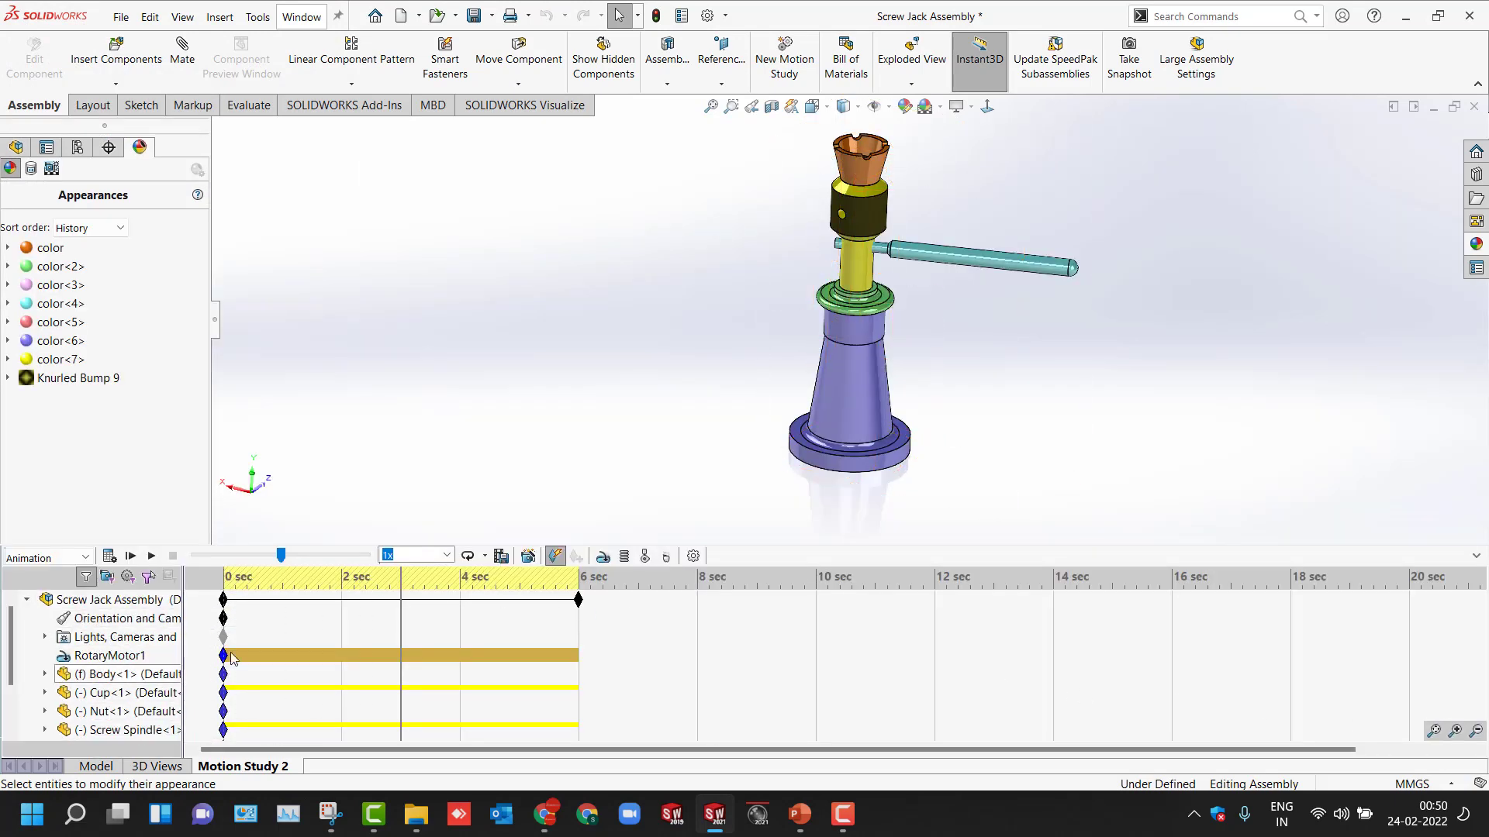
Step: Check the available study types, load the SOLIDWORKS Motion add-in and set the study type to Motion Analysis
left_click(62, 557)
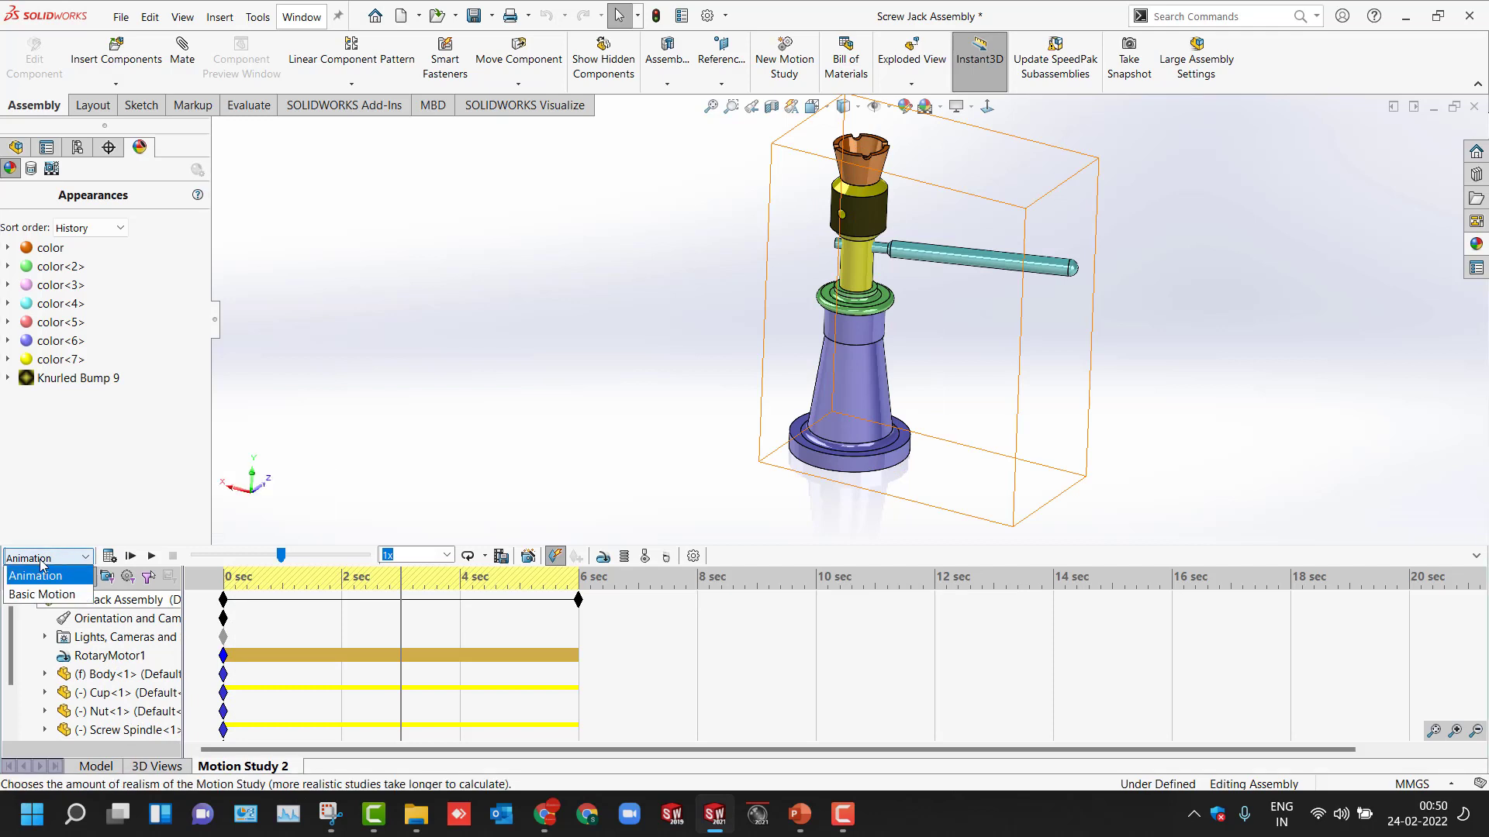
left_click(51, 575)
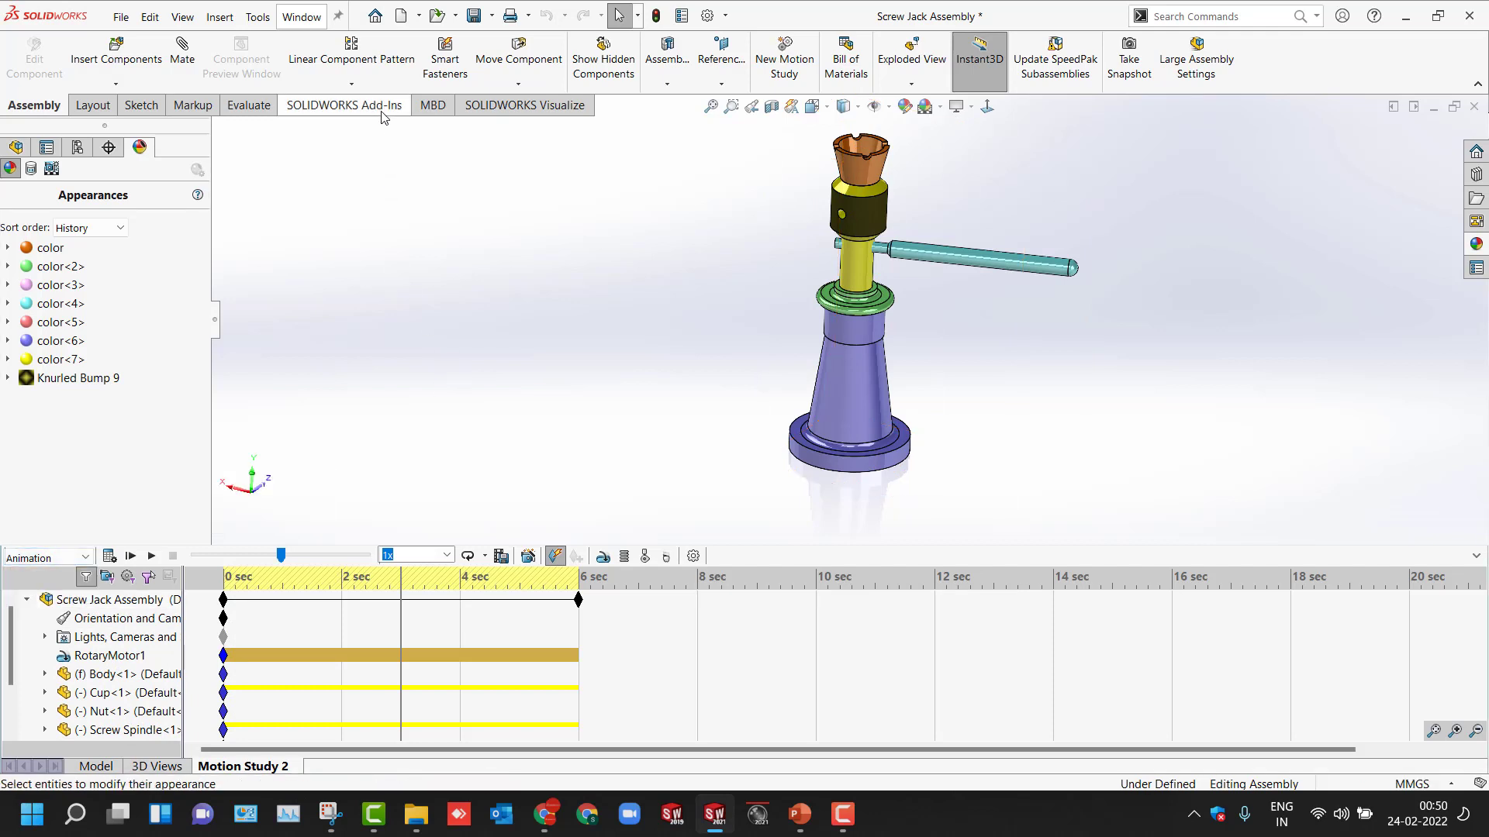
left_click(345, 105)
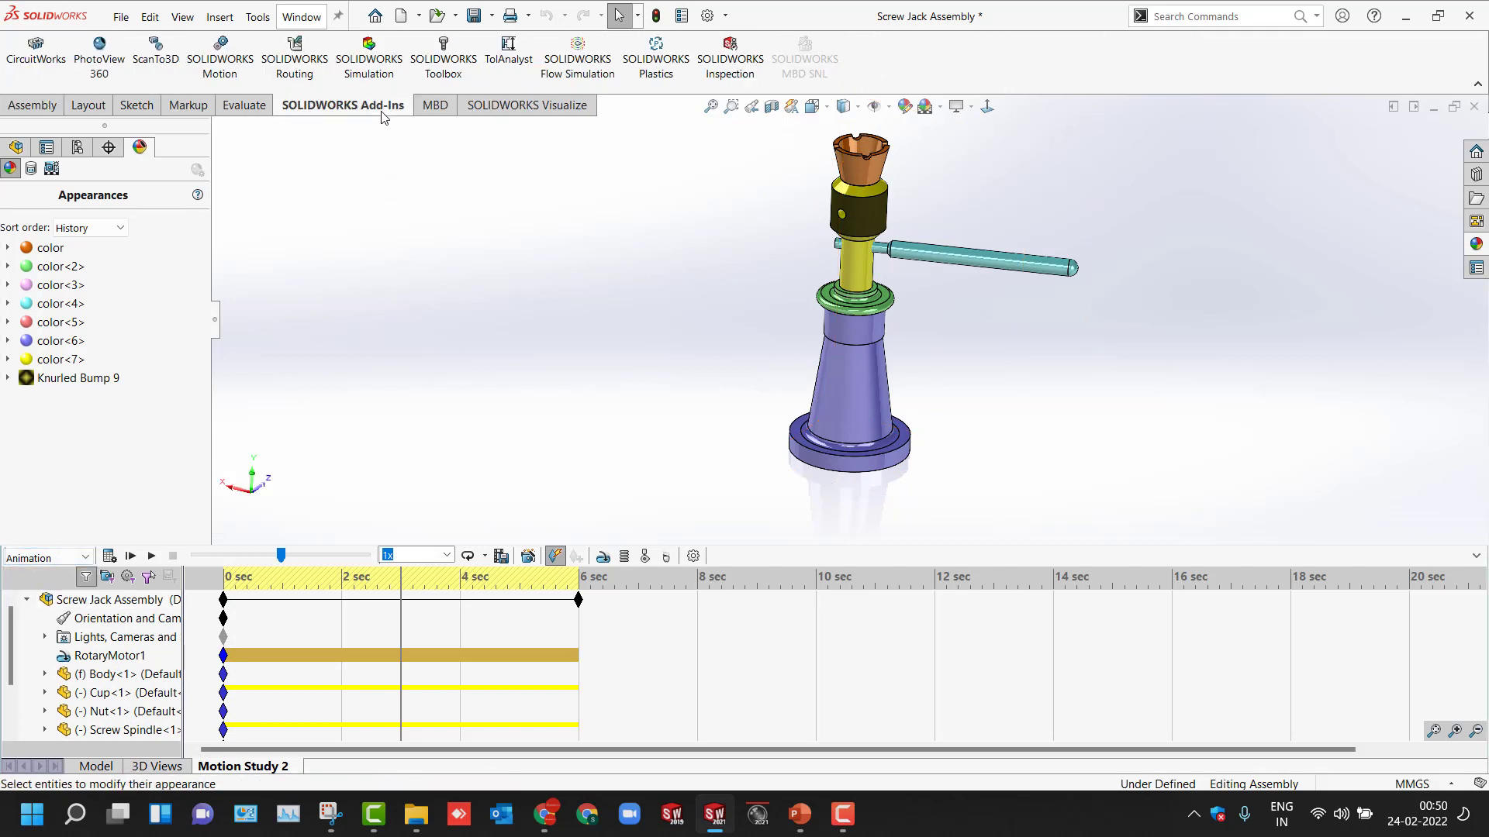
left_click(222, 51)
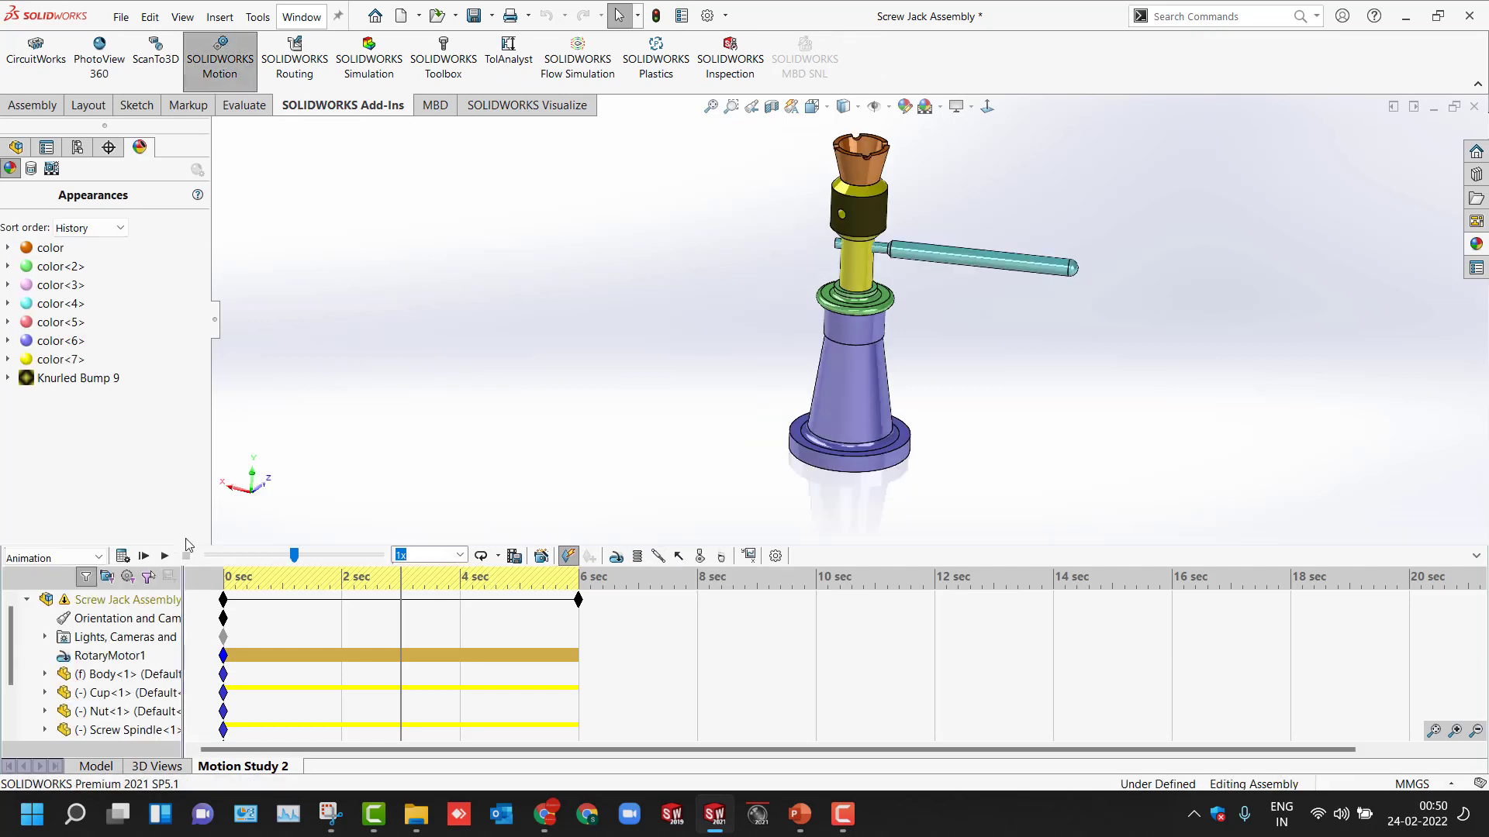
left_click(97, 558)
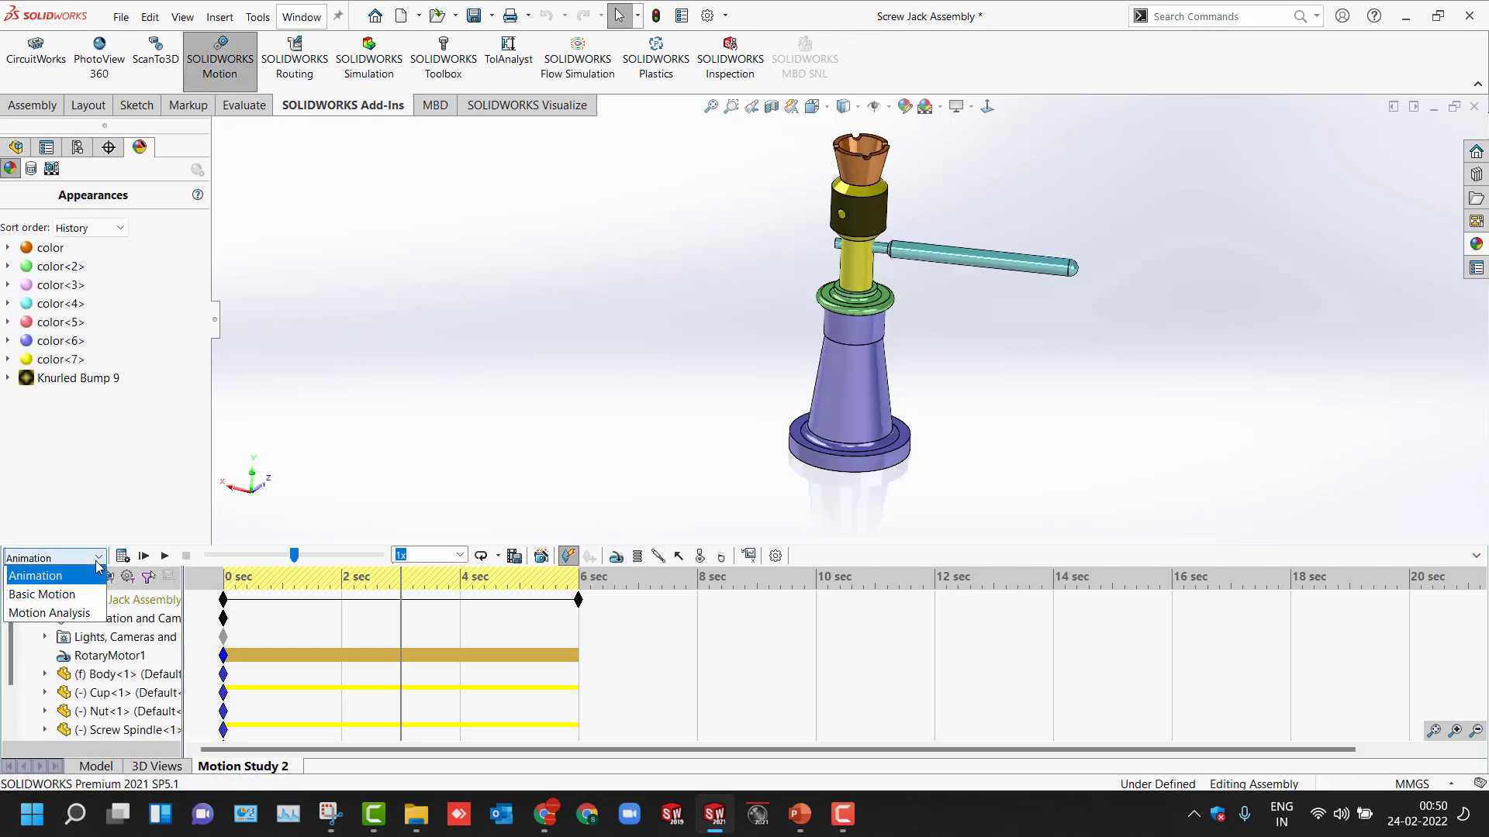
left_click(48, 612)
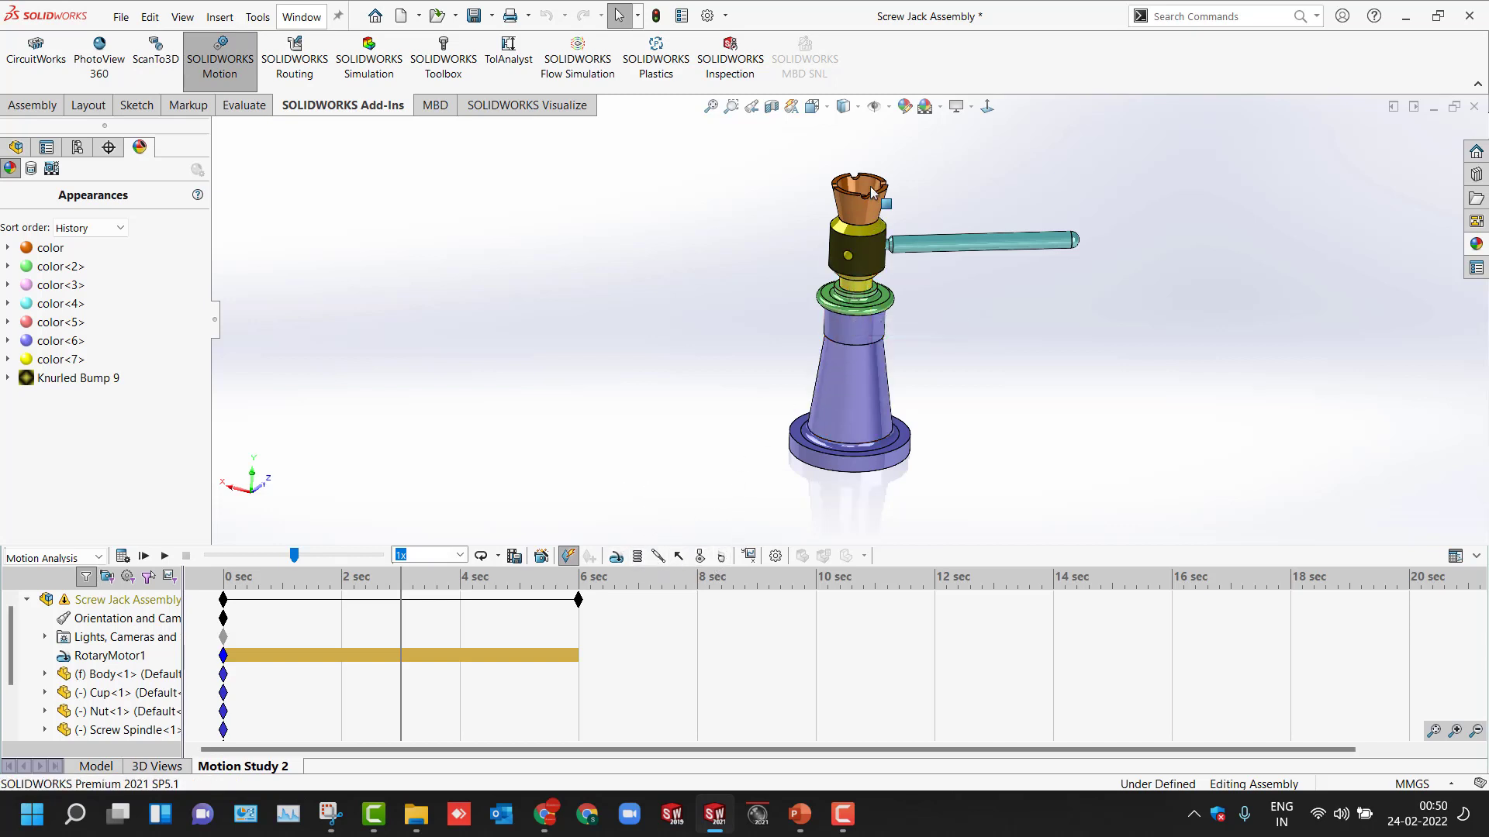
Step: Examine the result categories available for a Motion Analysis plot and cancel the Results settings
middle_click_drag(872, 194, 884, 246)
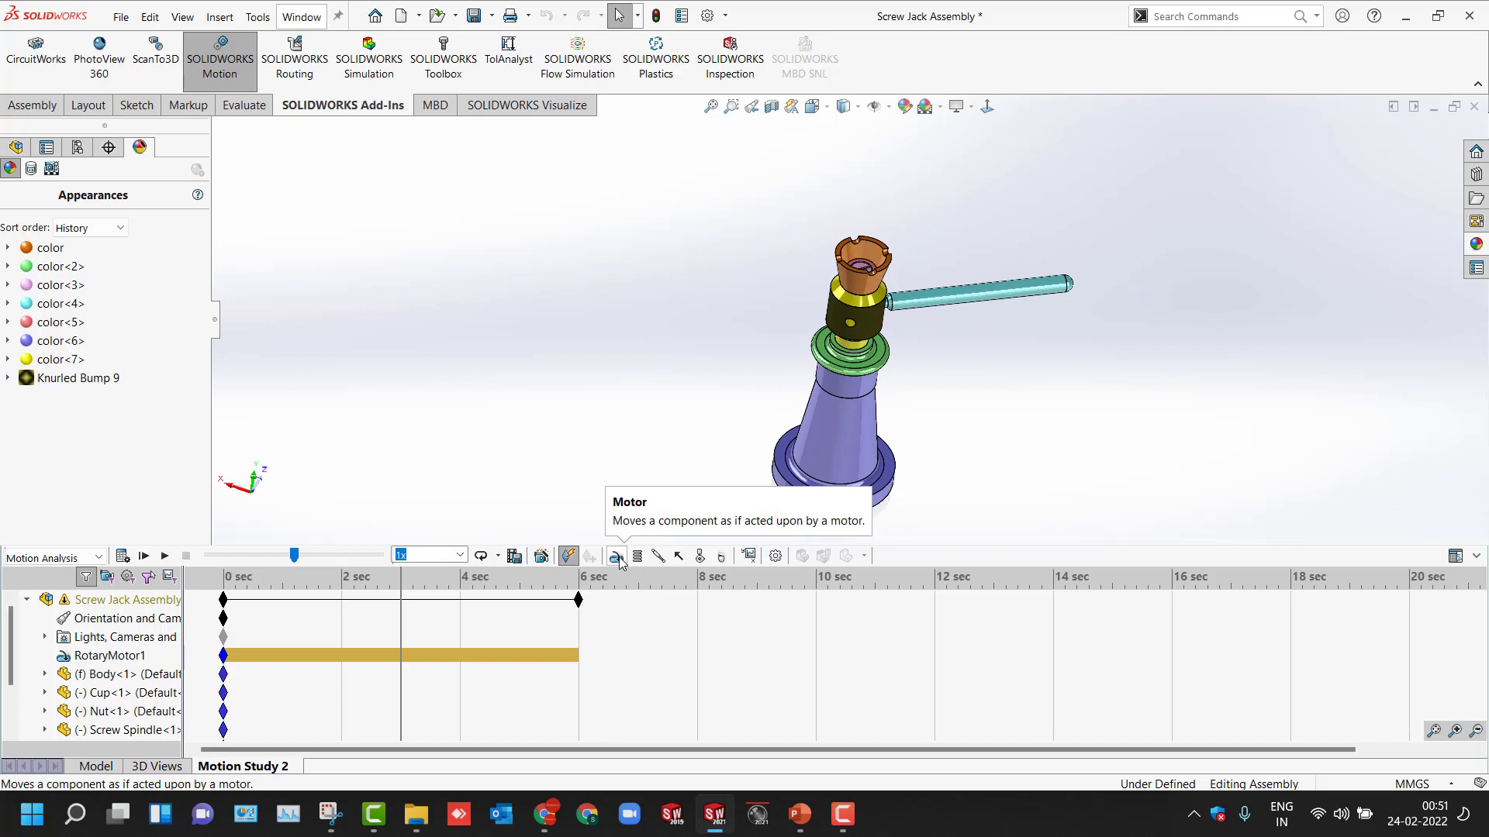
middle_click_drag(673, 485, 659, 412)
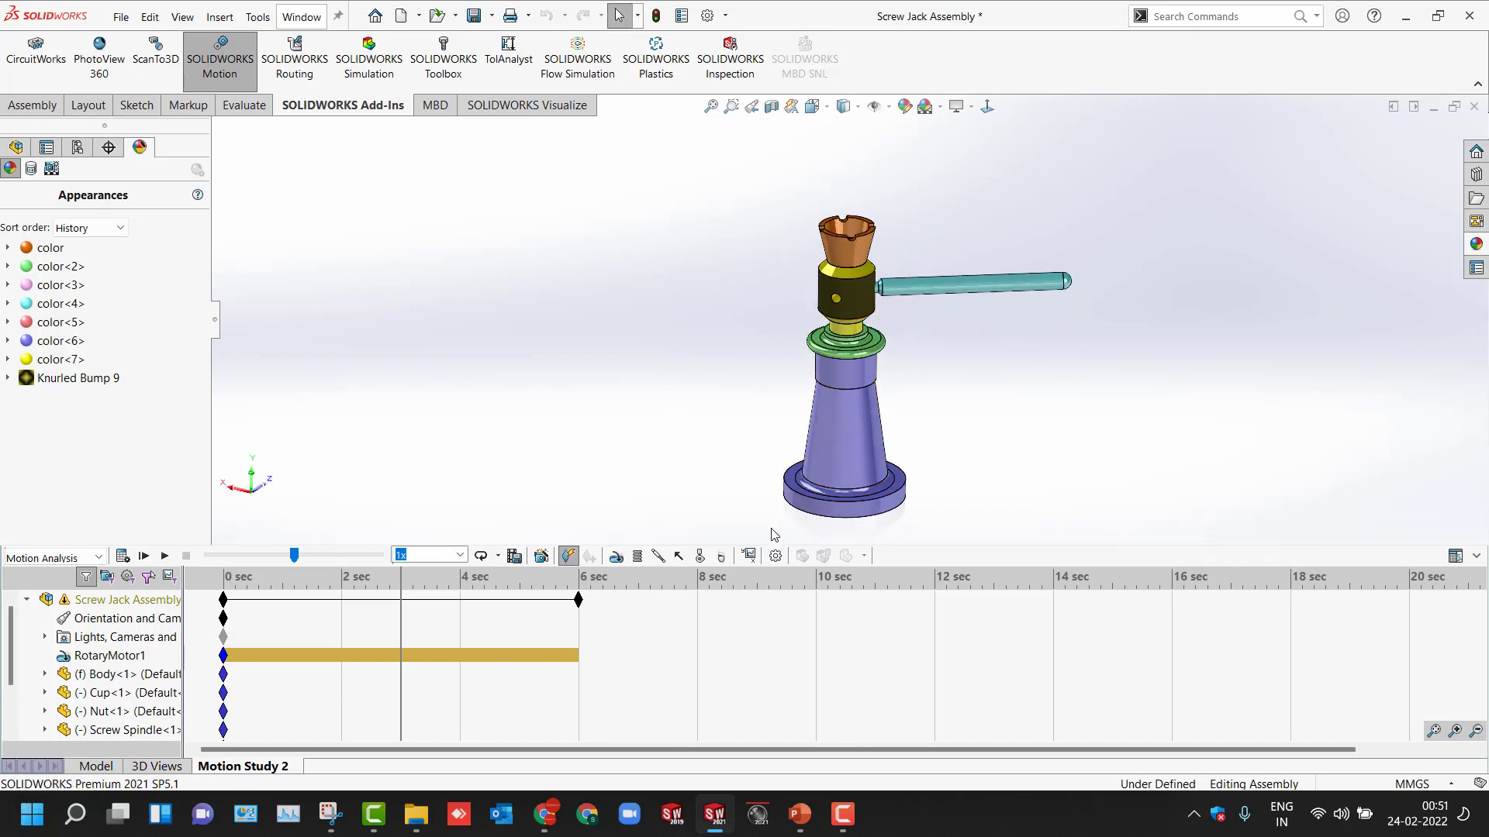
left_click(749, 556)
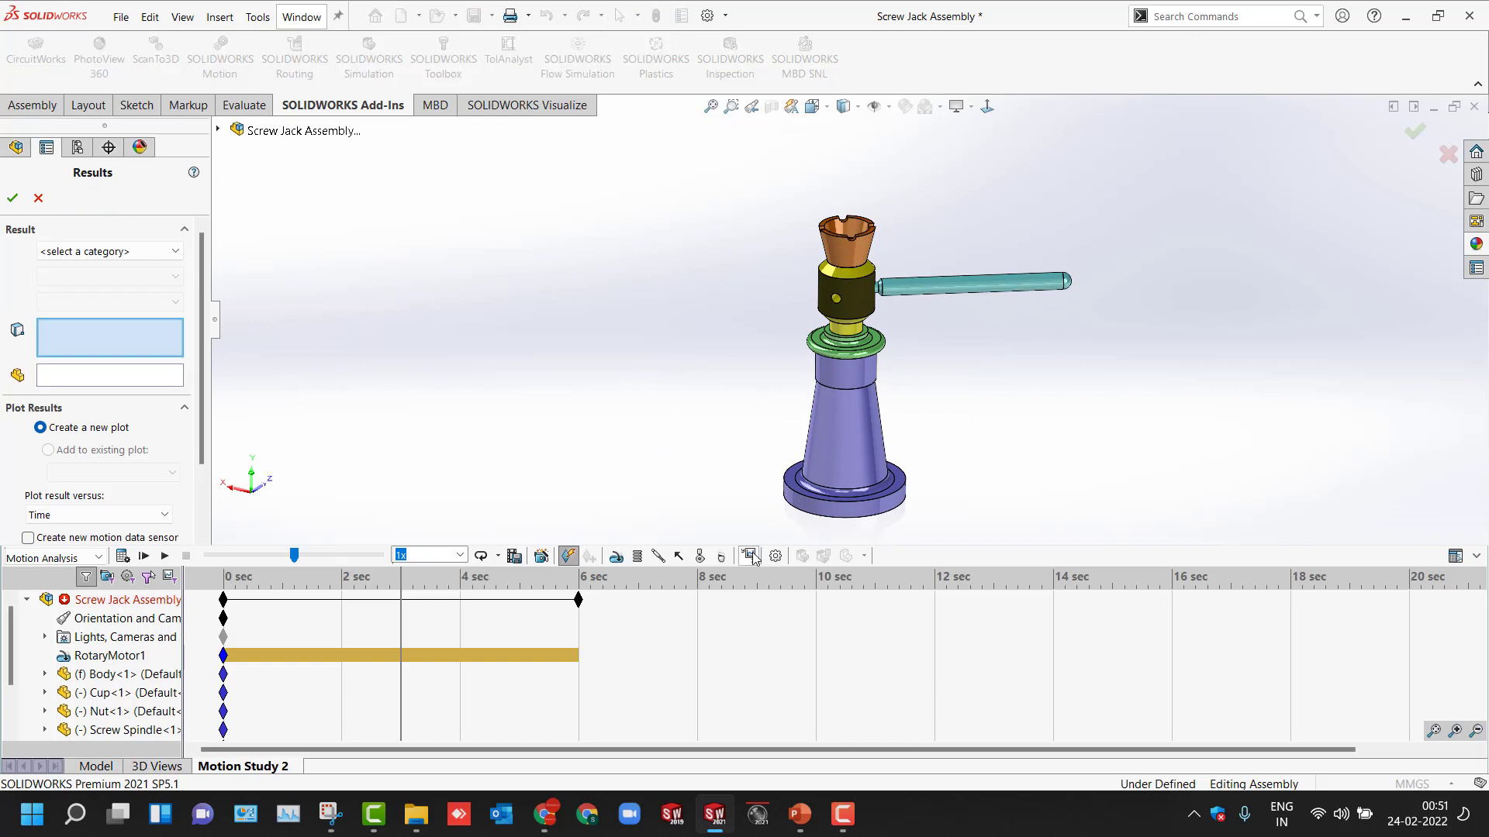
left_click(134, 252)
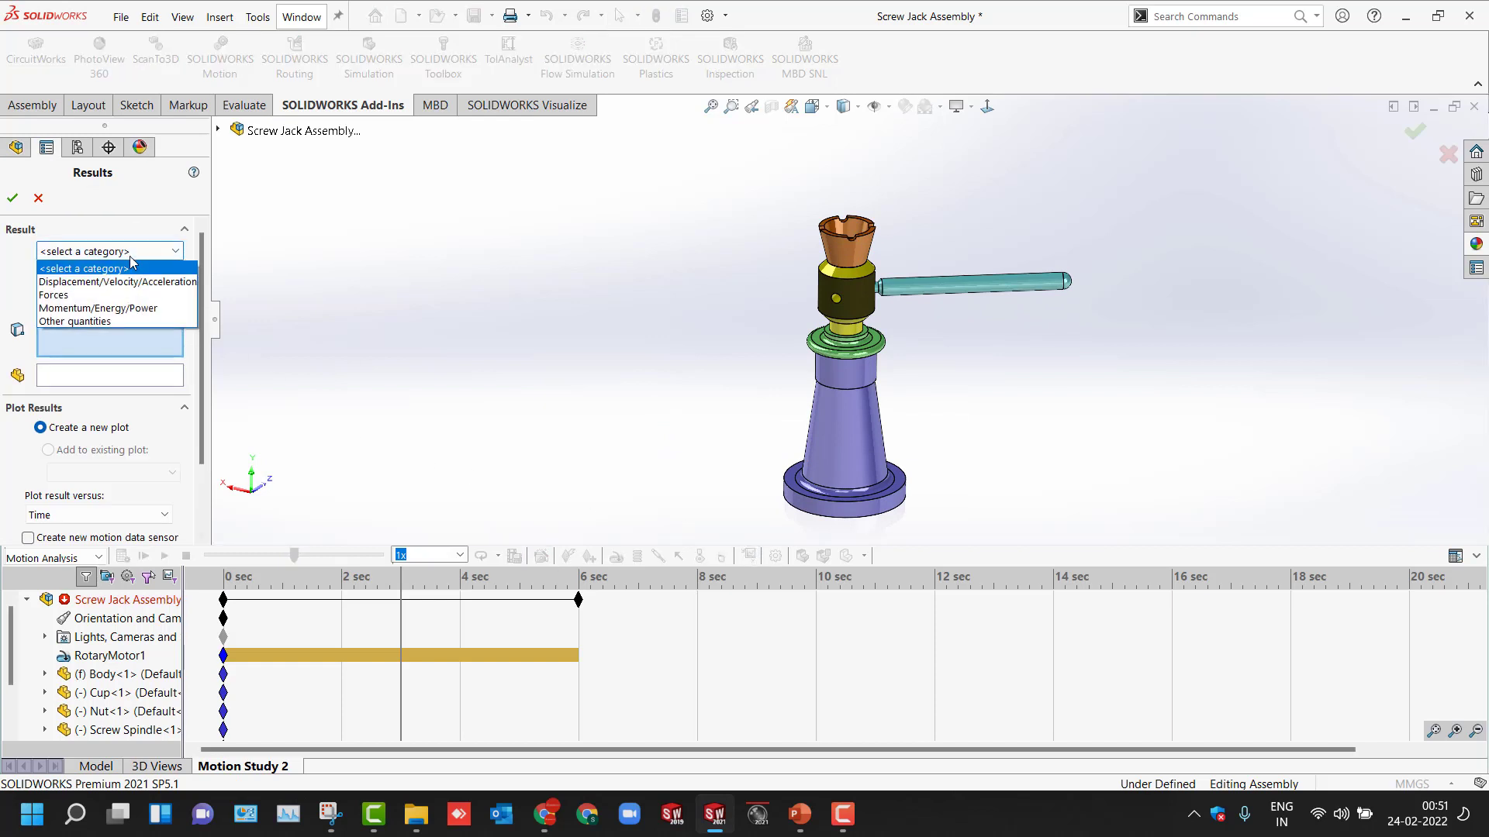
left_click(38, 200)
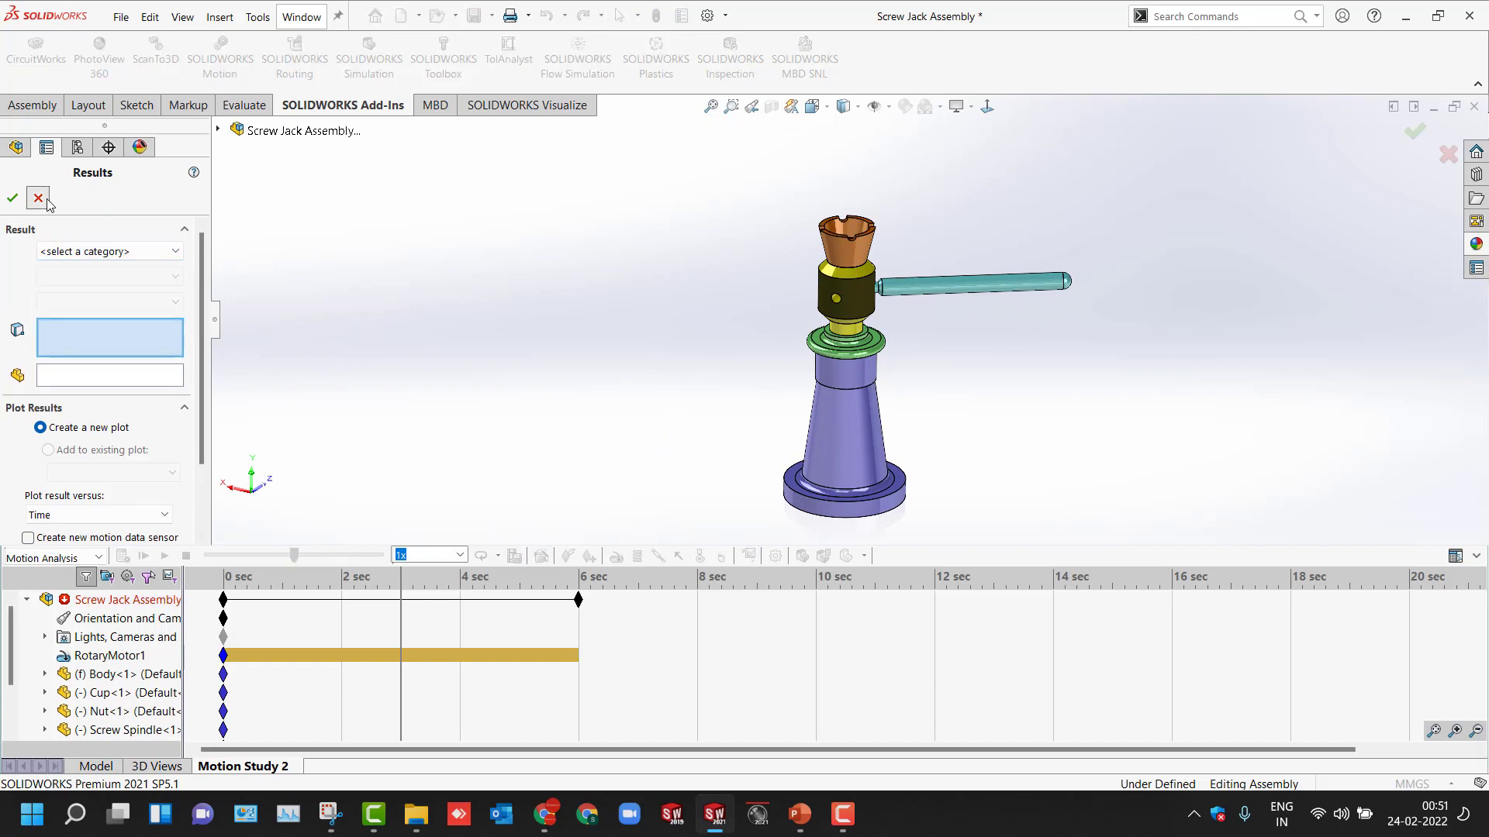
left_click(38, 200)
Step: Set the type of Motion Study 2 back to Animation and create a new motion study
left_click(49, 559)
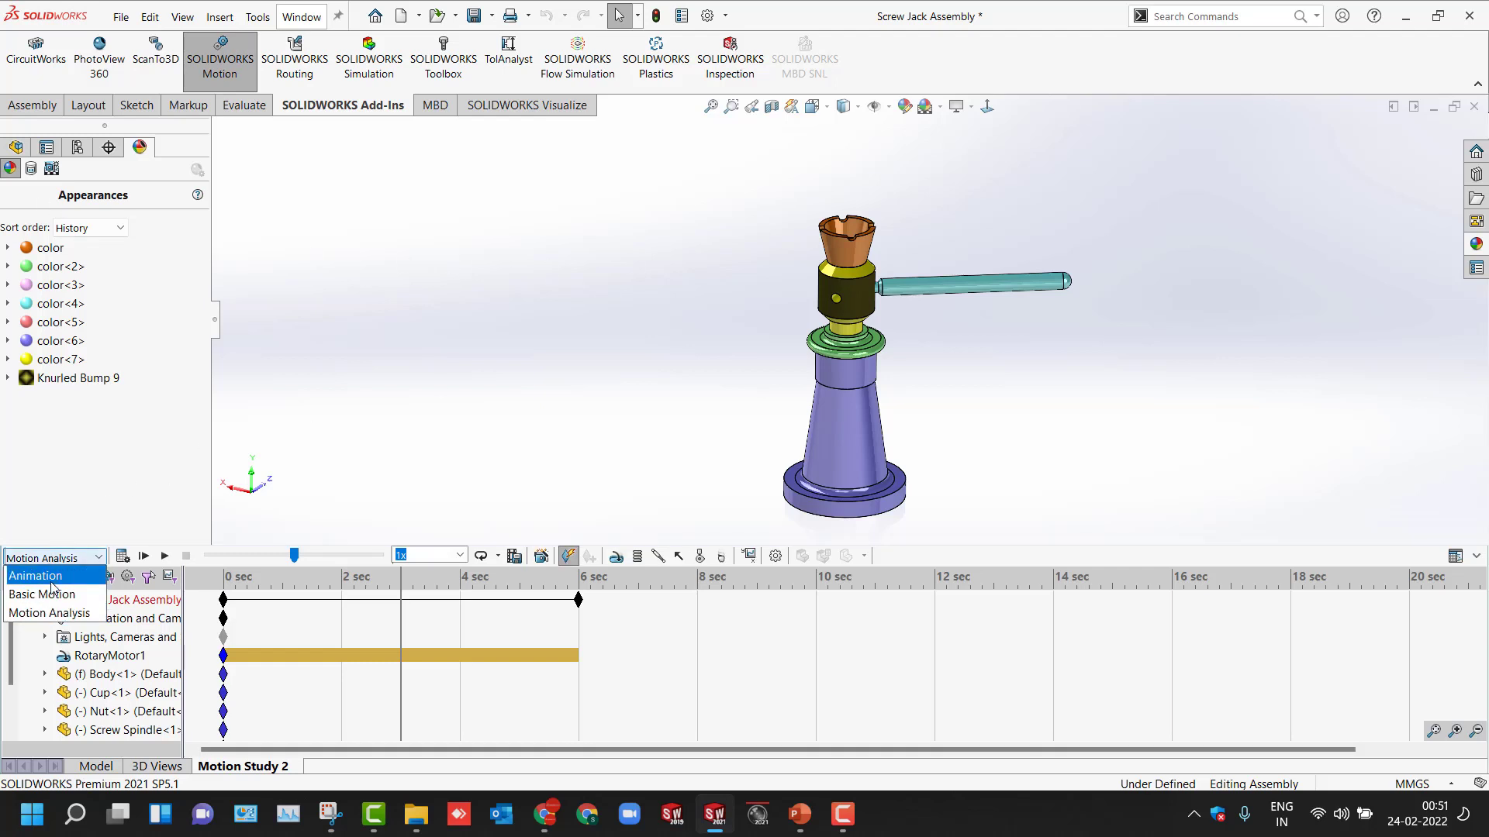
left_click(31, 575)
middle_click_drag(448, 314, 420, 491)
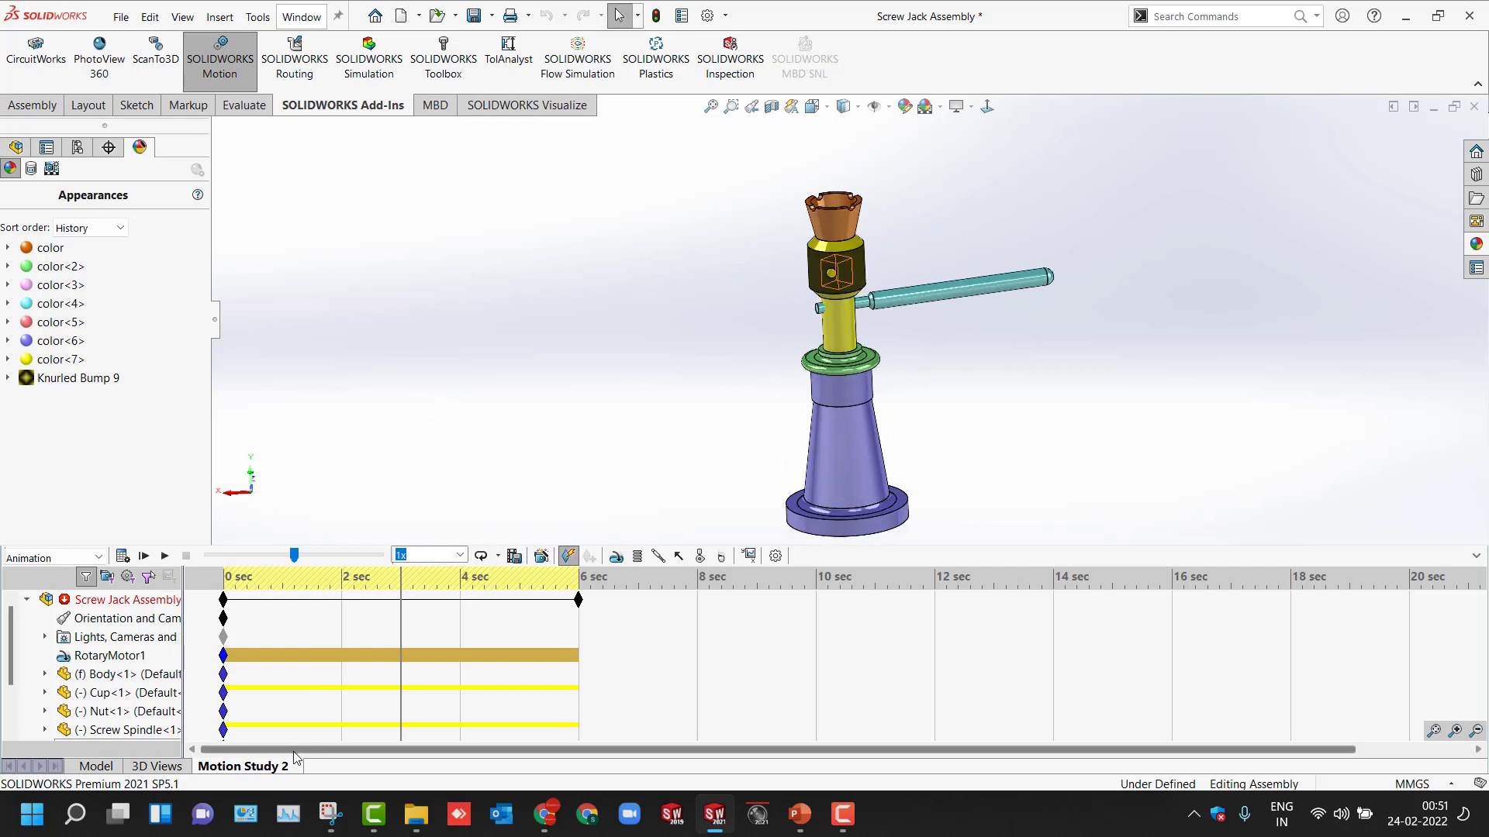
right_click(242, 766)
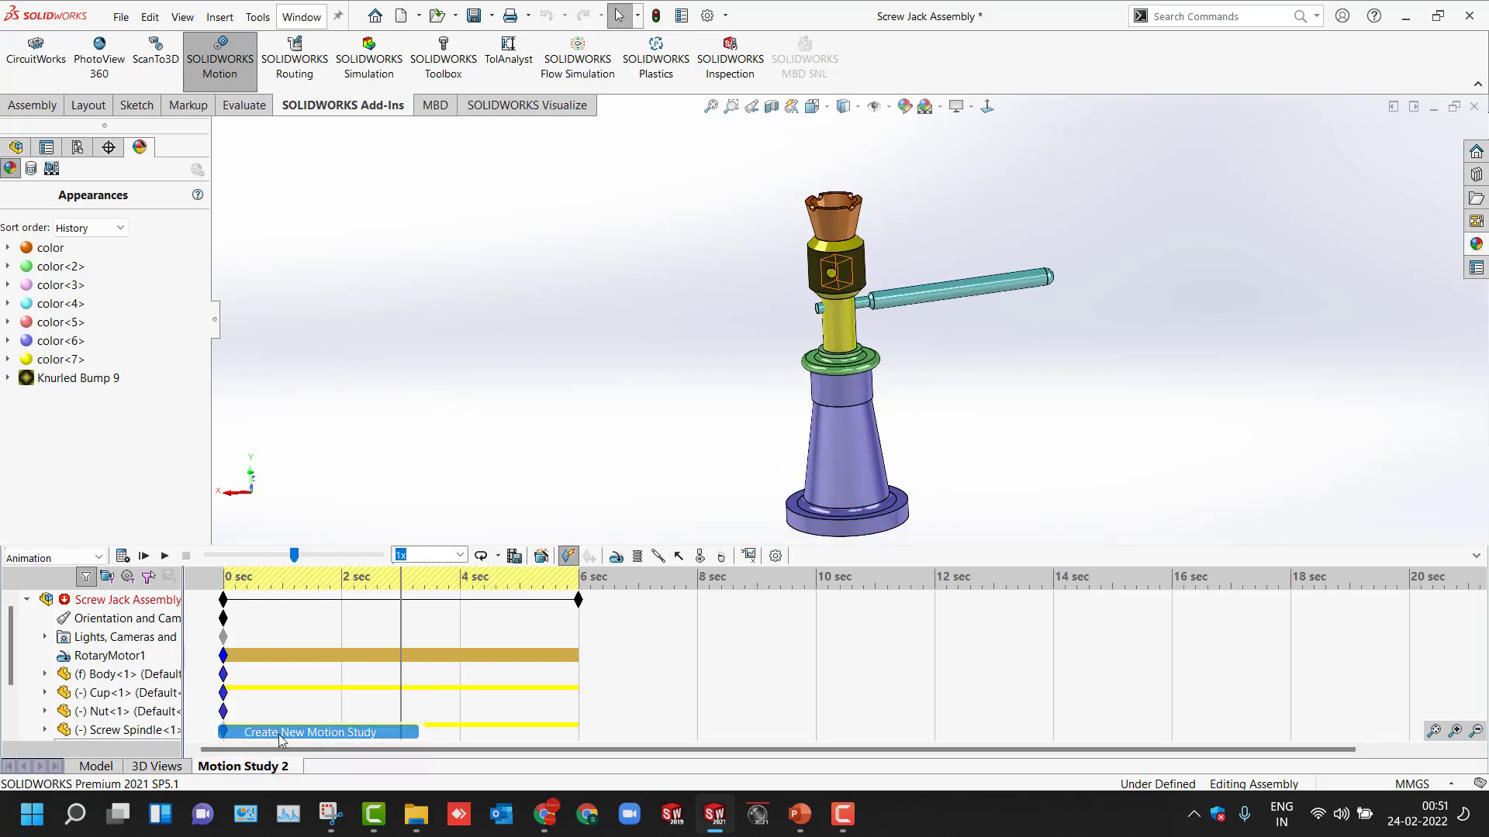
left_click(280, 733)
middle_click_drag(468, 463, 673, 496)
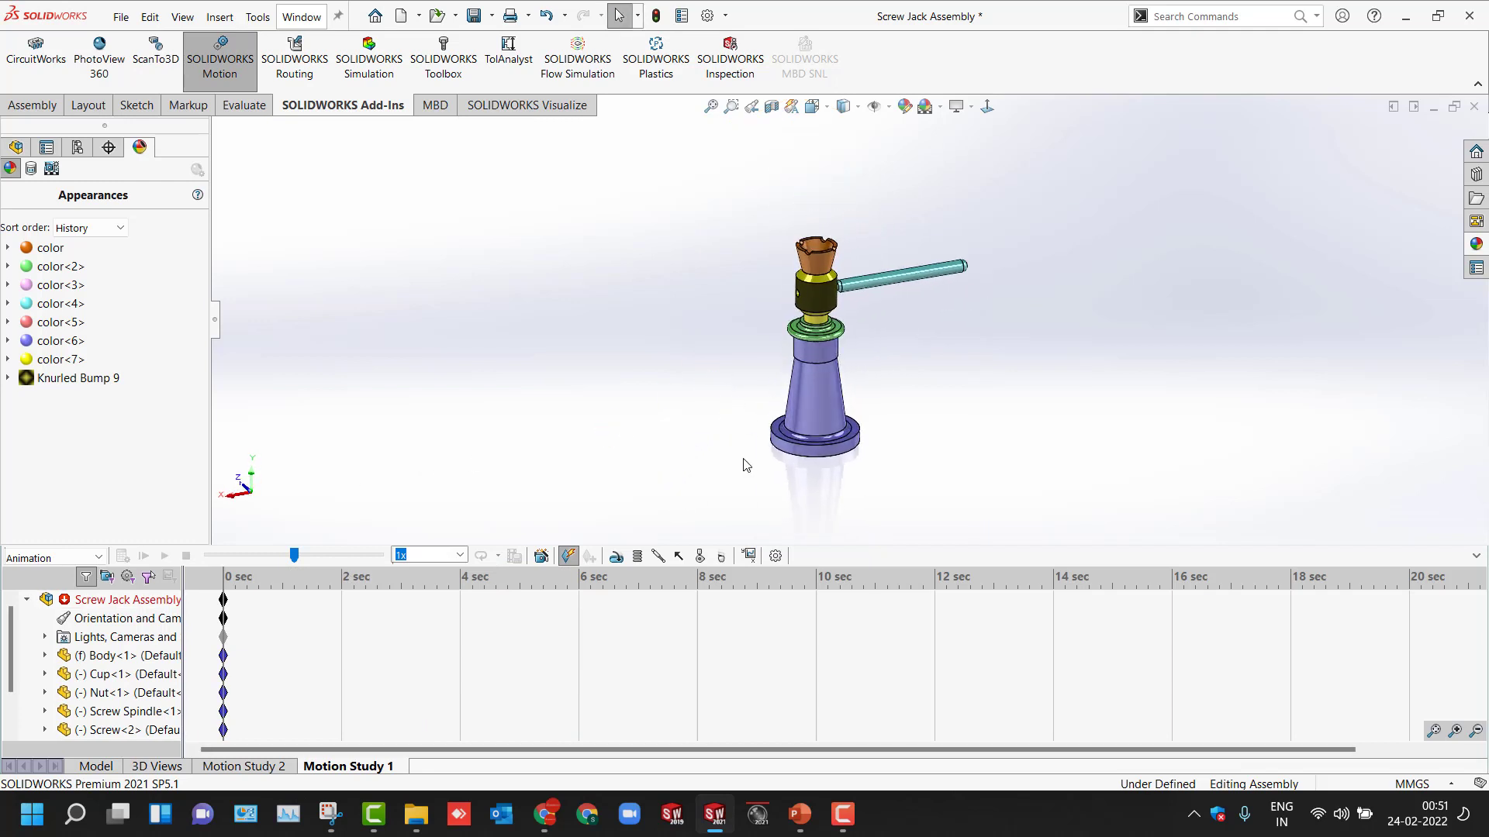
Step: In the front view, place a copy of the tommy bar beside and slightly above the fitted bar
key("ctrl+1")
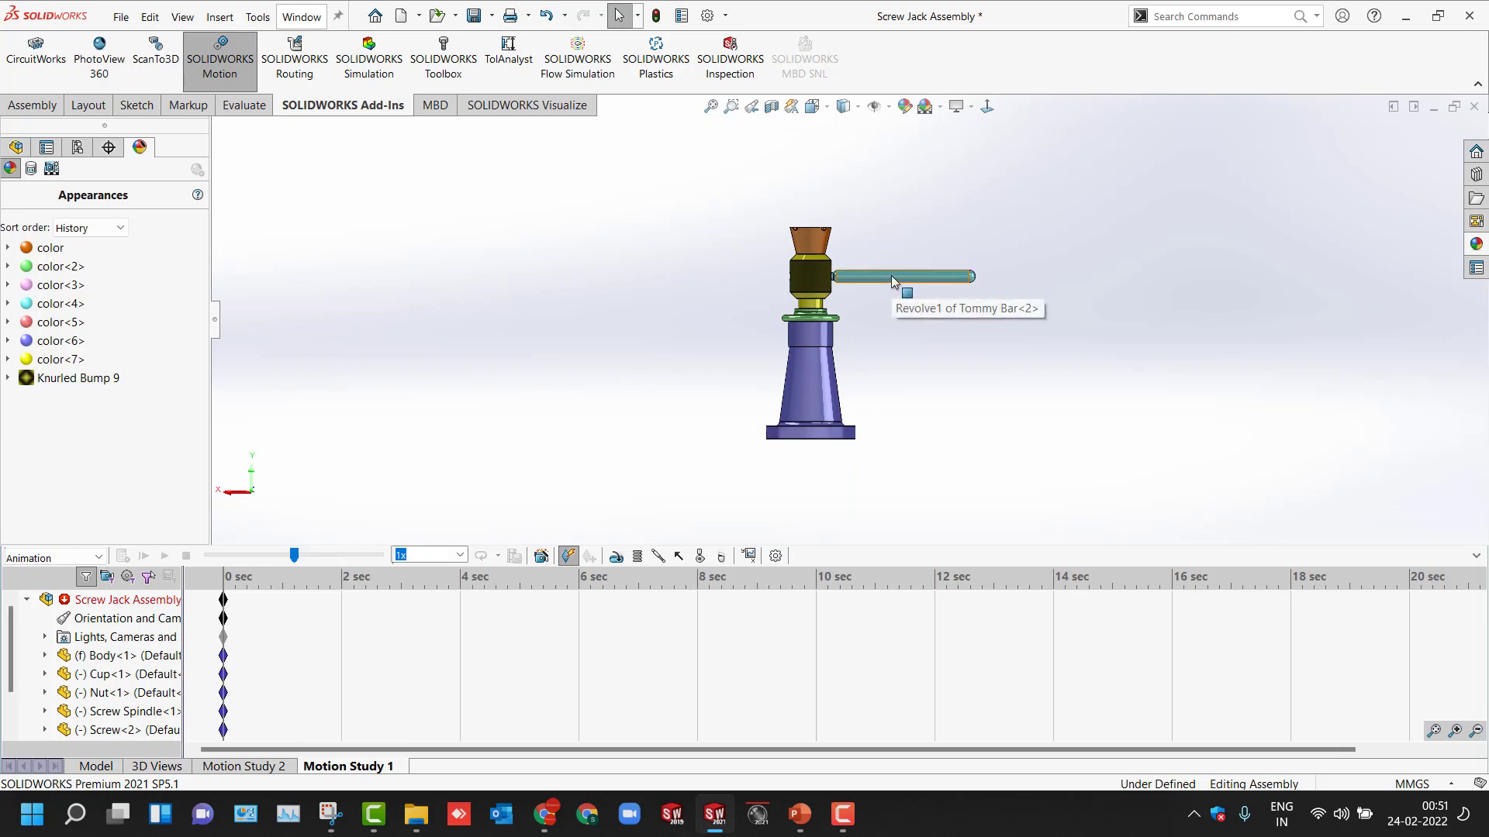
left_click_drag(891, 280, 1026, 296)
left_click(1026, 292)
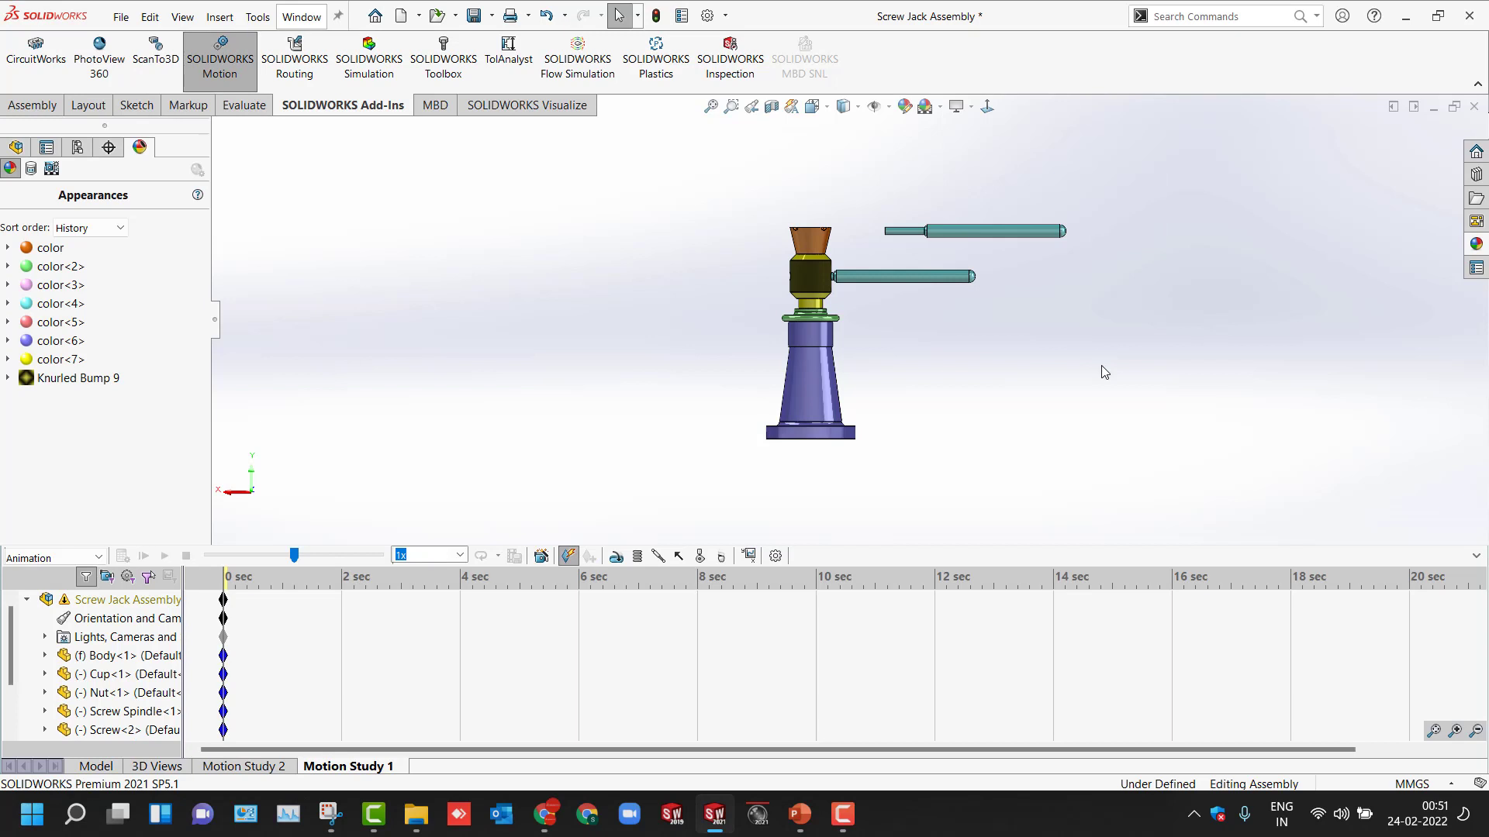
scroll(1156, 233, "down", 3)
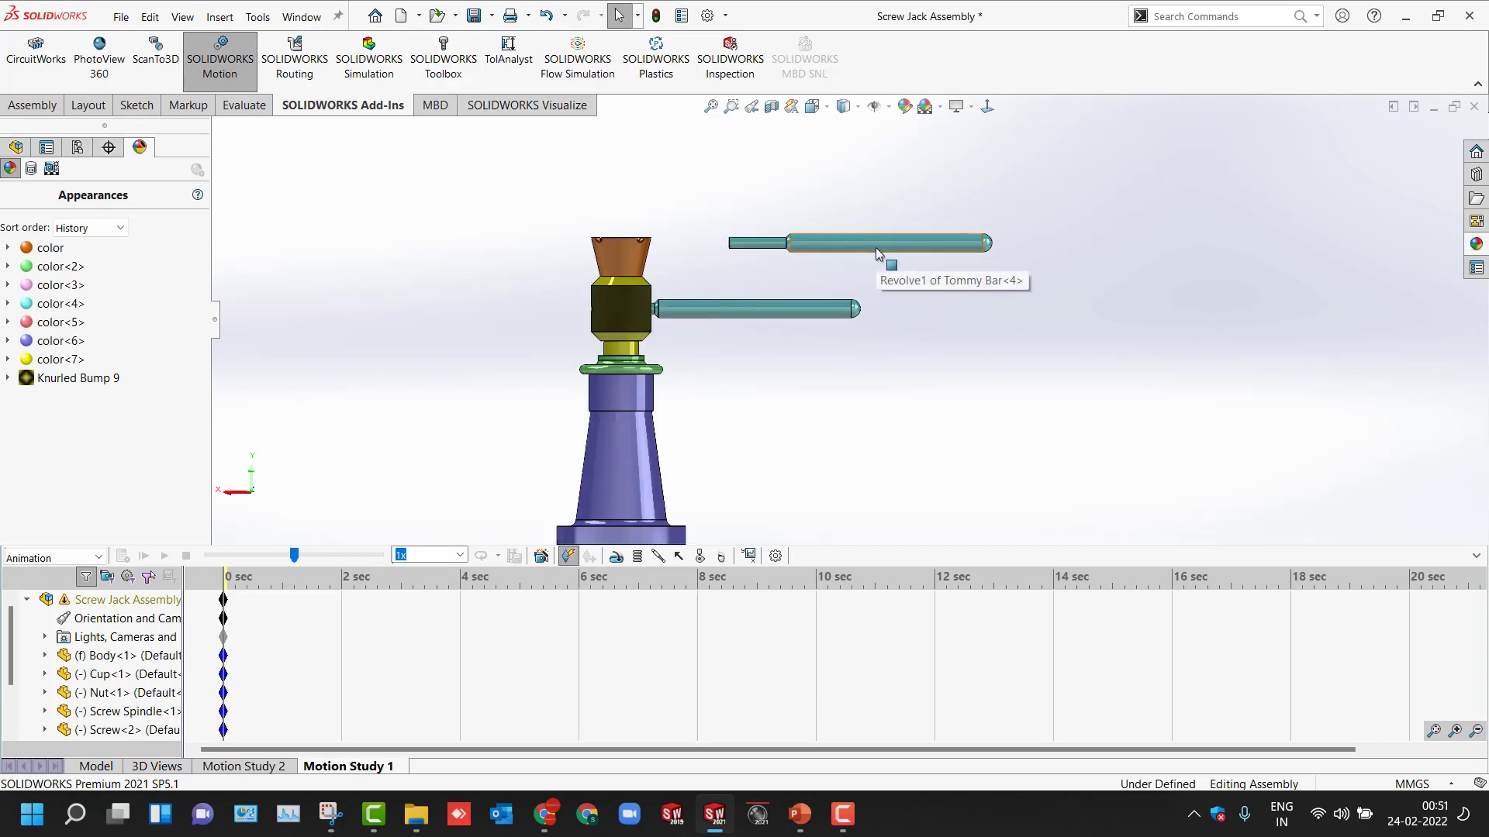
Step: Add an animation key for the copied tommy bar at about 0.3 sec on the timeline
left_click(876, 250)
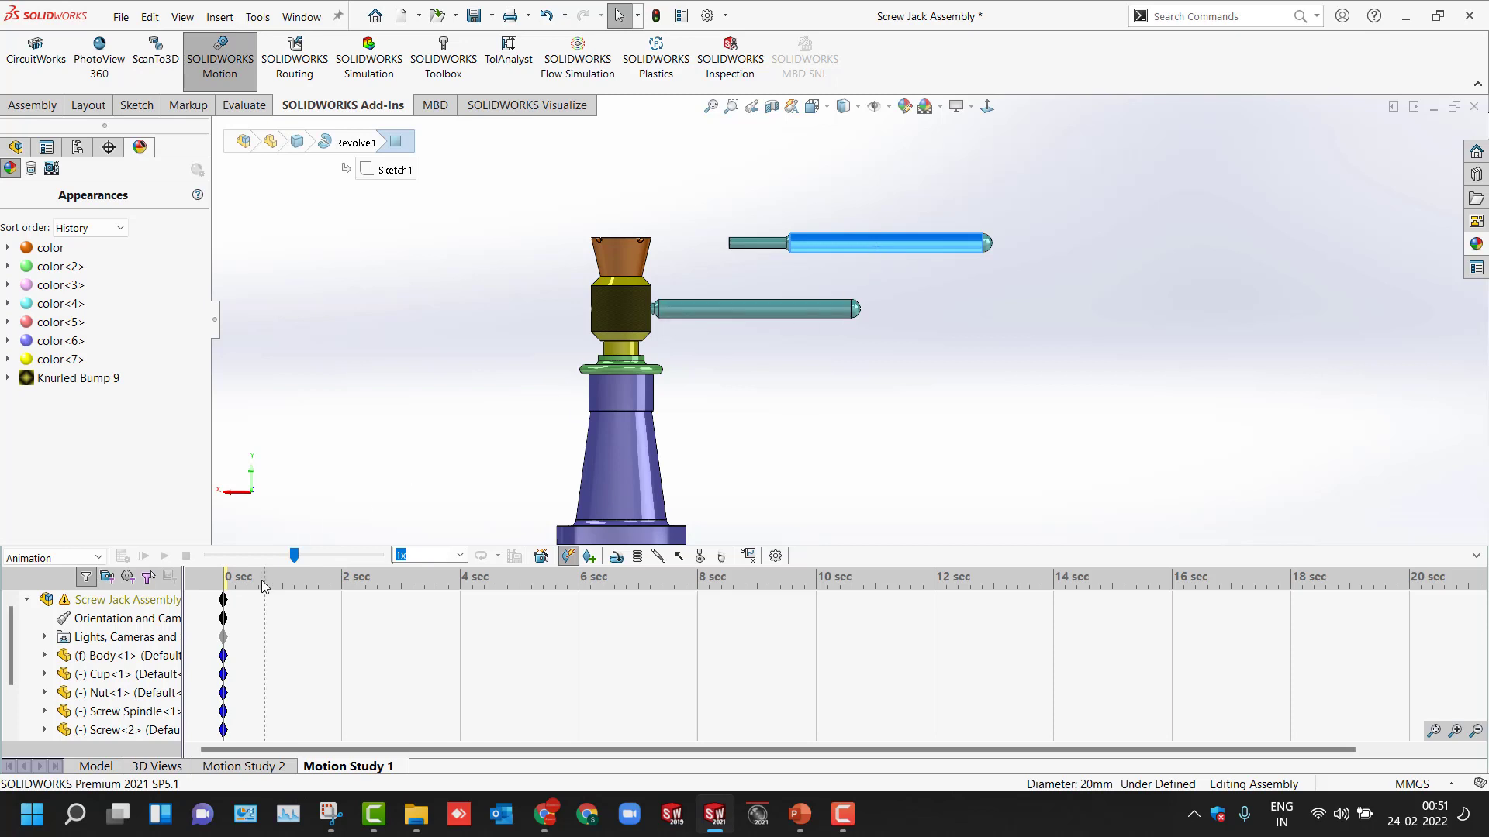
left_click(241, 598)
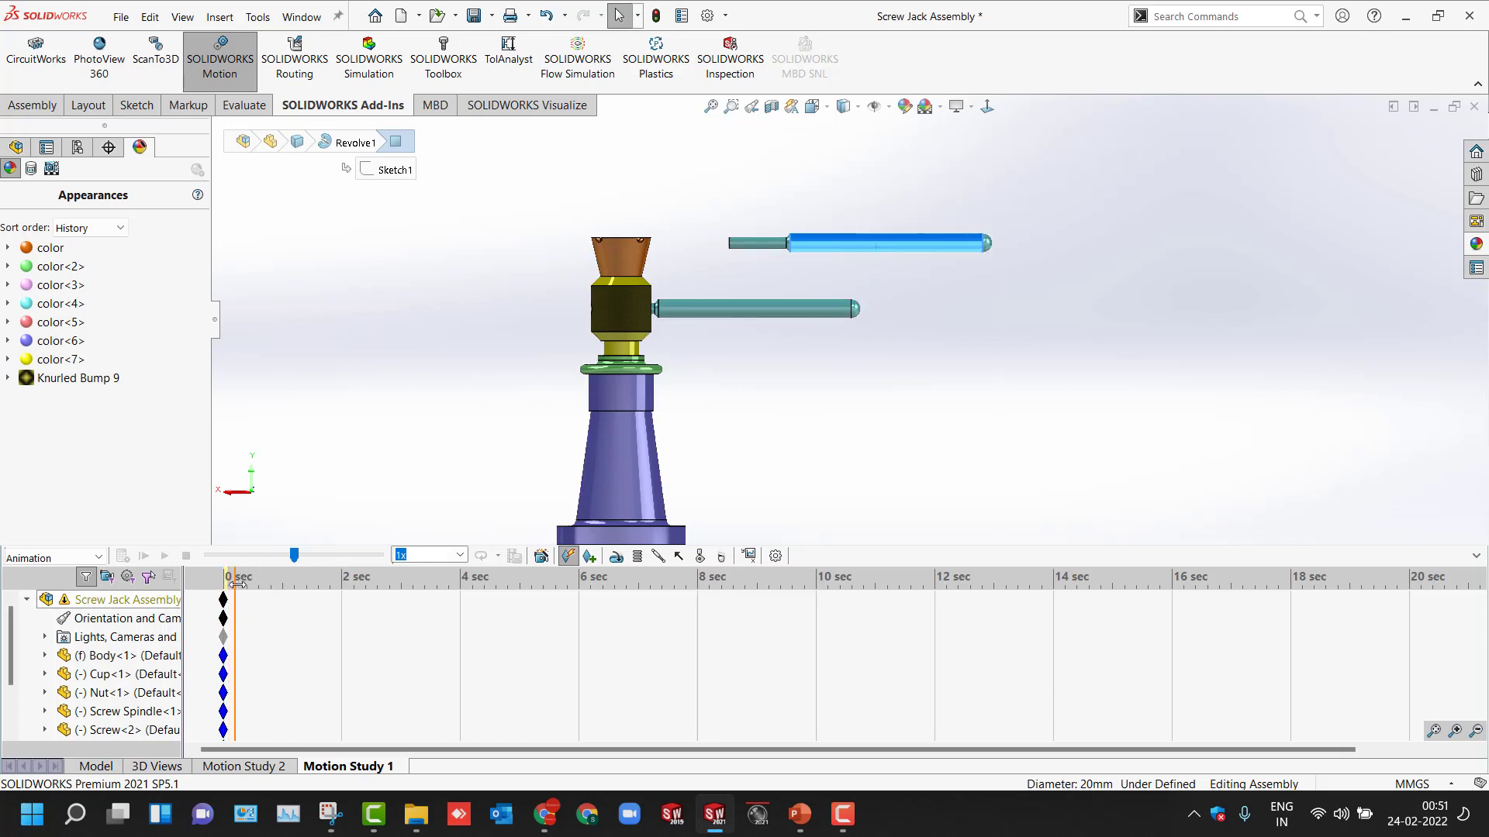
left_click(590, 557)
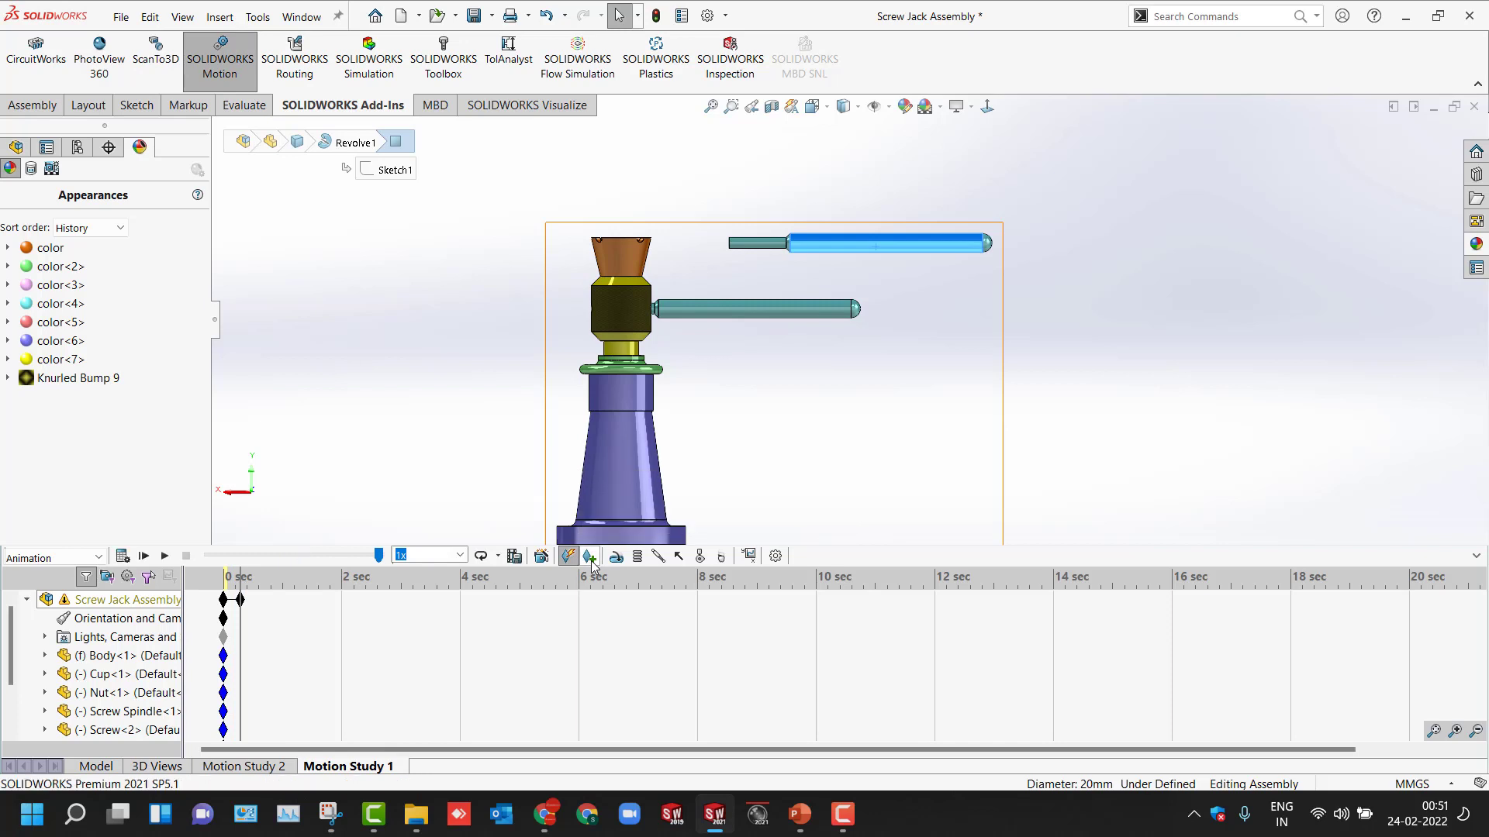
left_click(225, 577)
left_click_drag(226, 577, 240, 578)
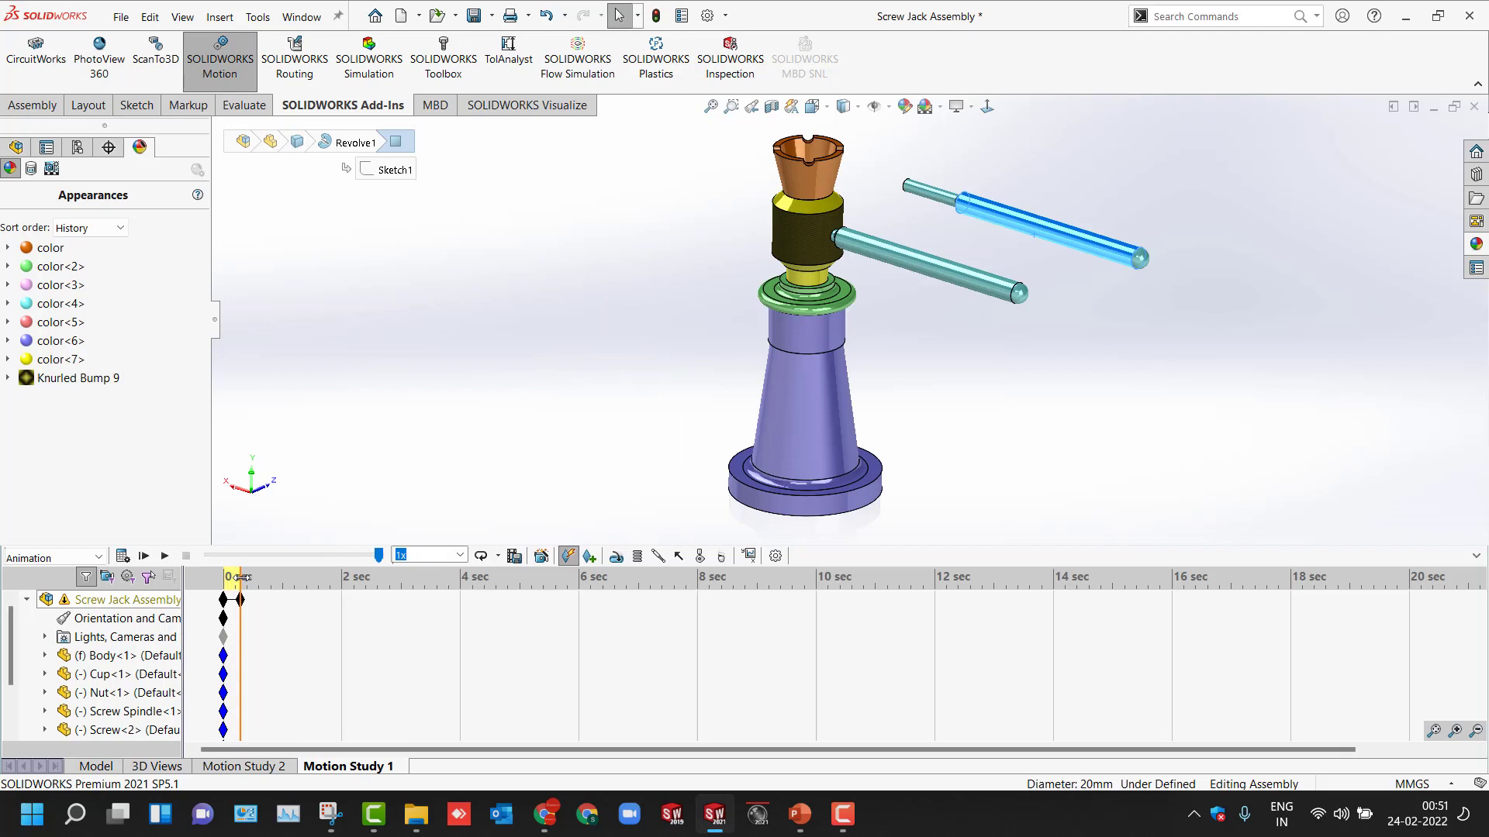
Step: Enable view key creation and record a fitted front view at about 0.3 sec
right_click(124, 625)
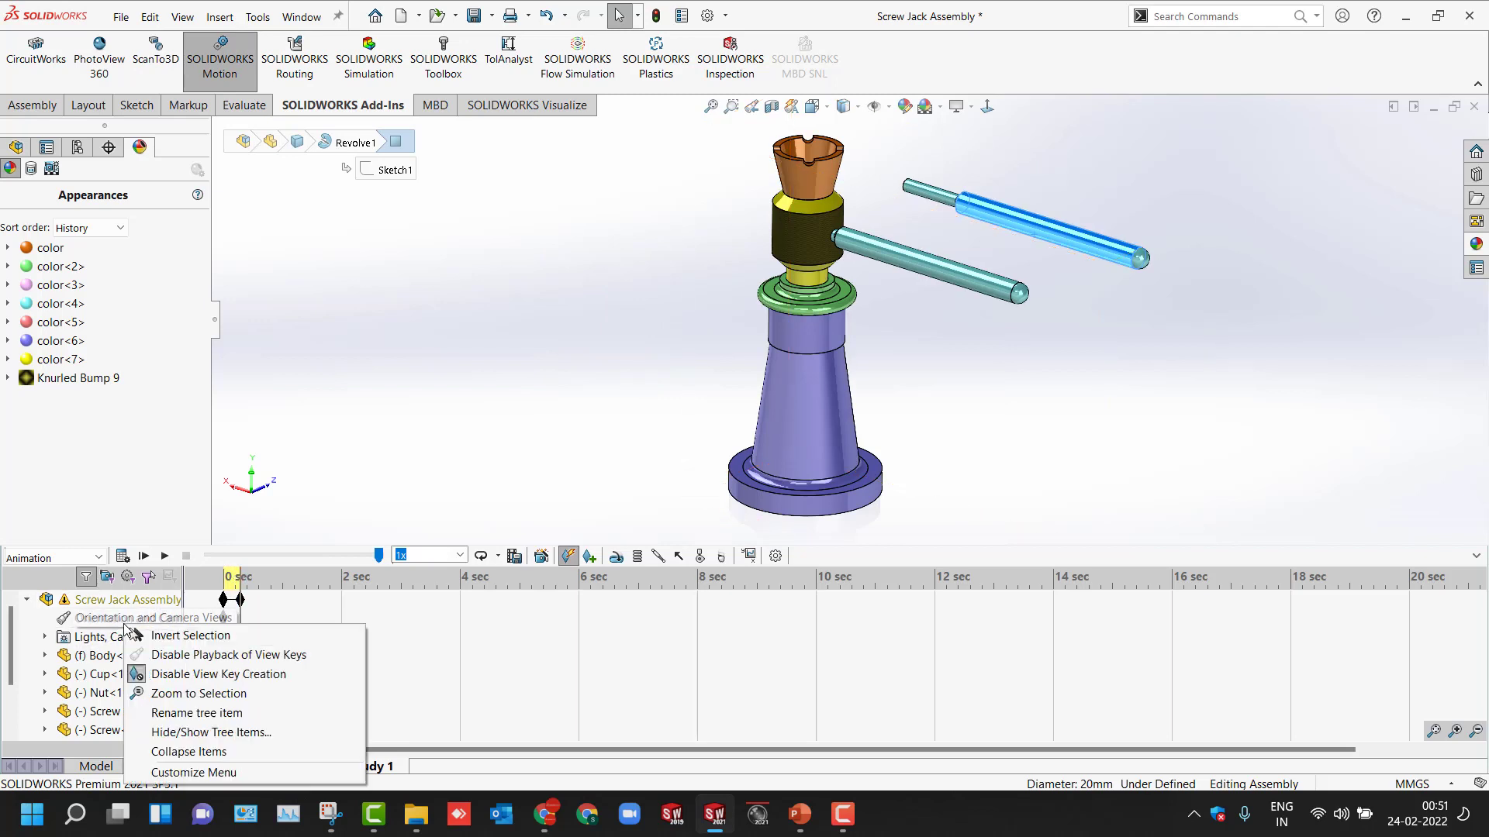
left_click(192, 675)
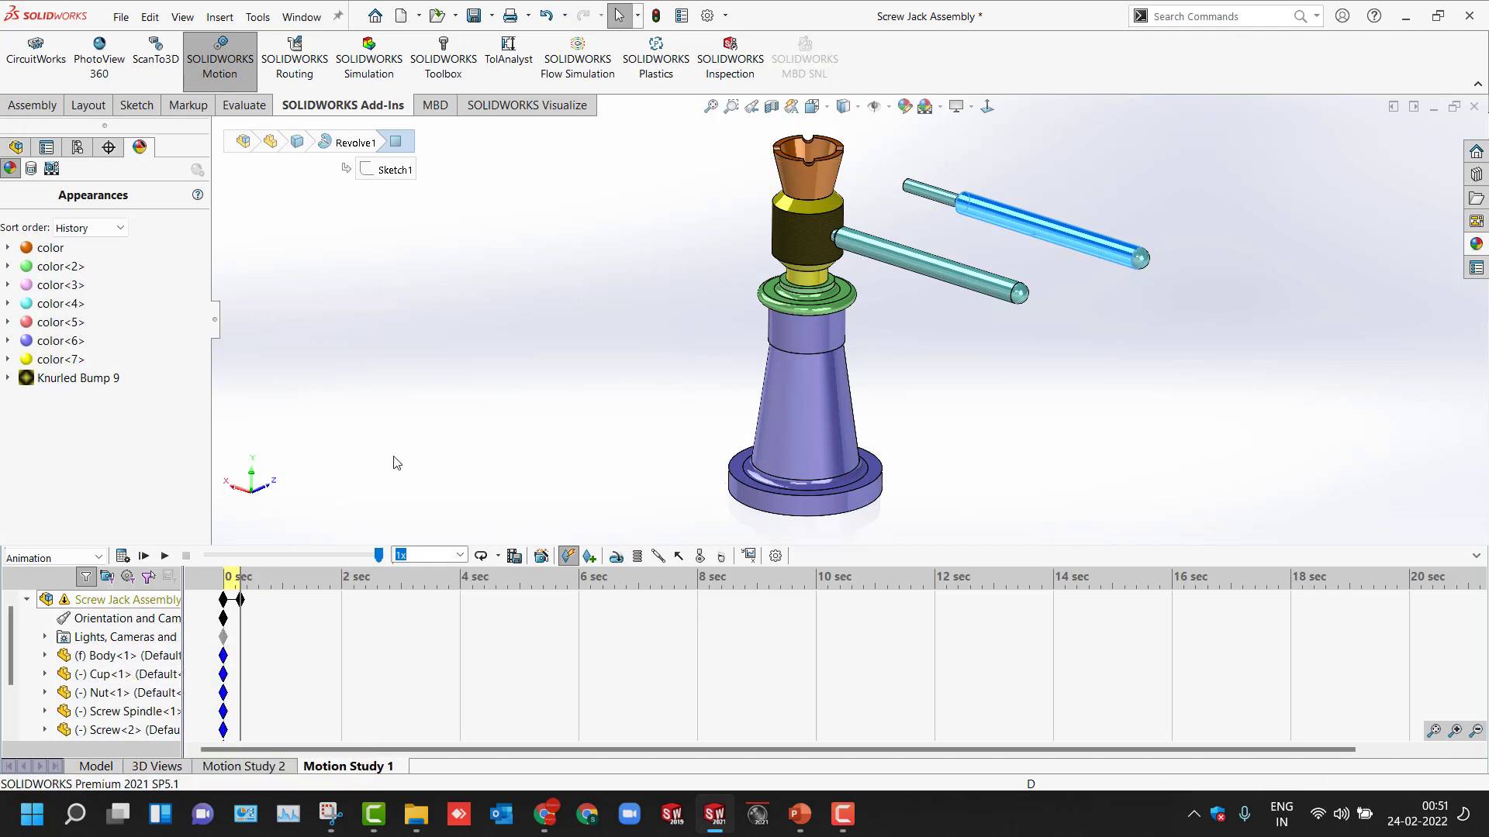
key("ctrl+1")
key("f")
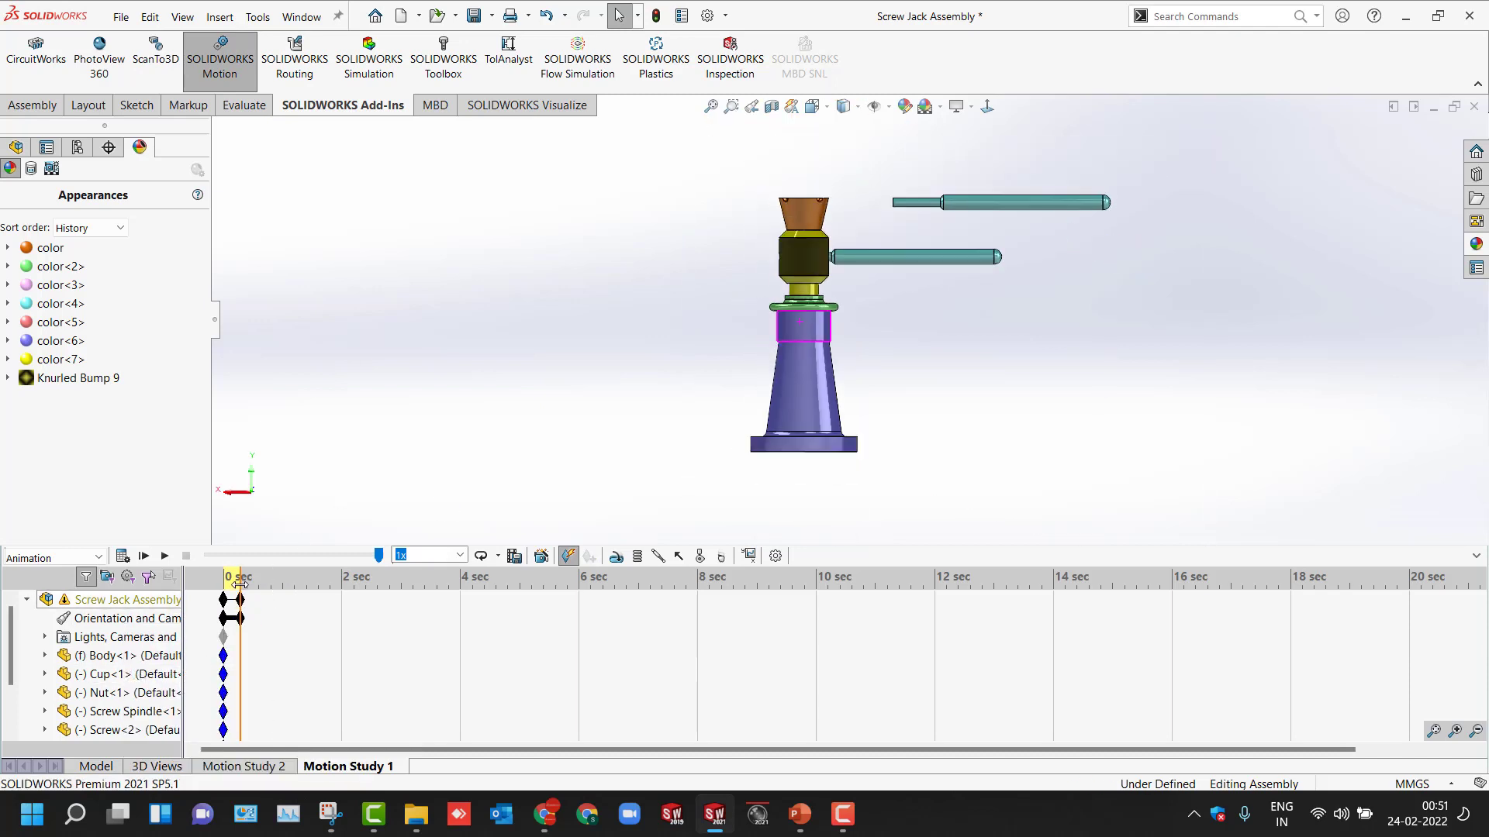
Step: At 2 sec, move the copied tommy bar lower and farther away from the jack to record its motion
left_click_drag(239, 583, 342, 587)
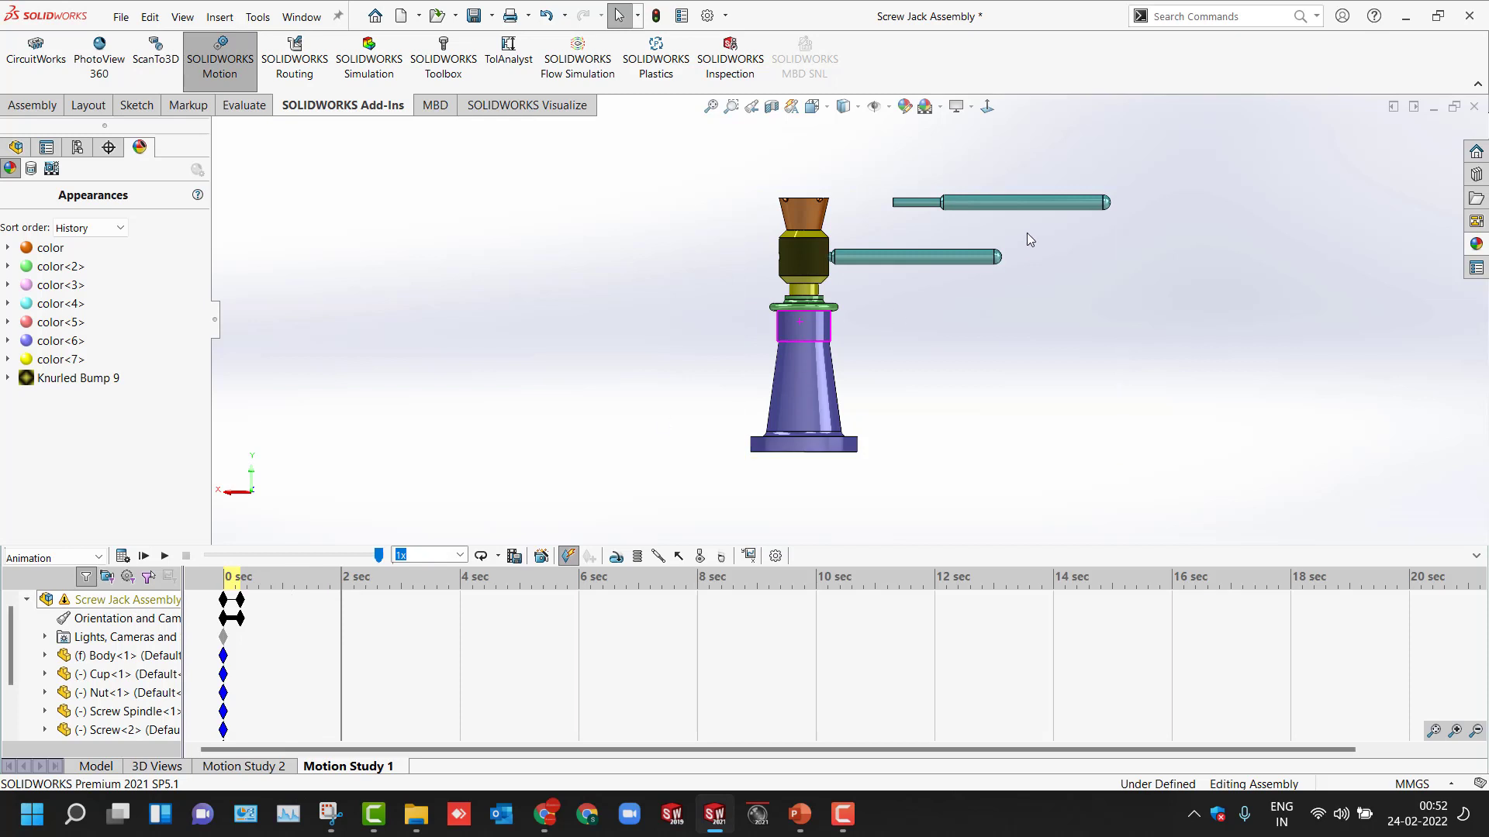
left_click(1029, 202)
left_click_drag(1031, 201, 1251, 346)
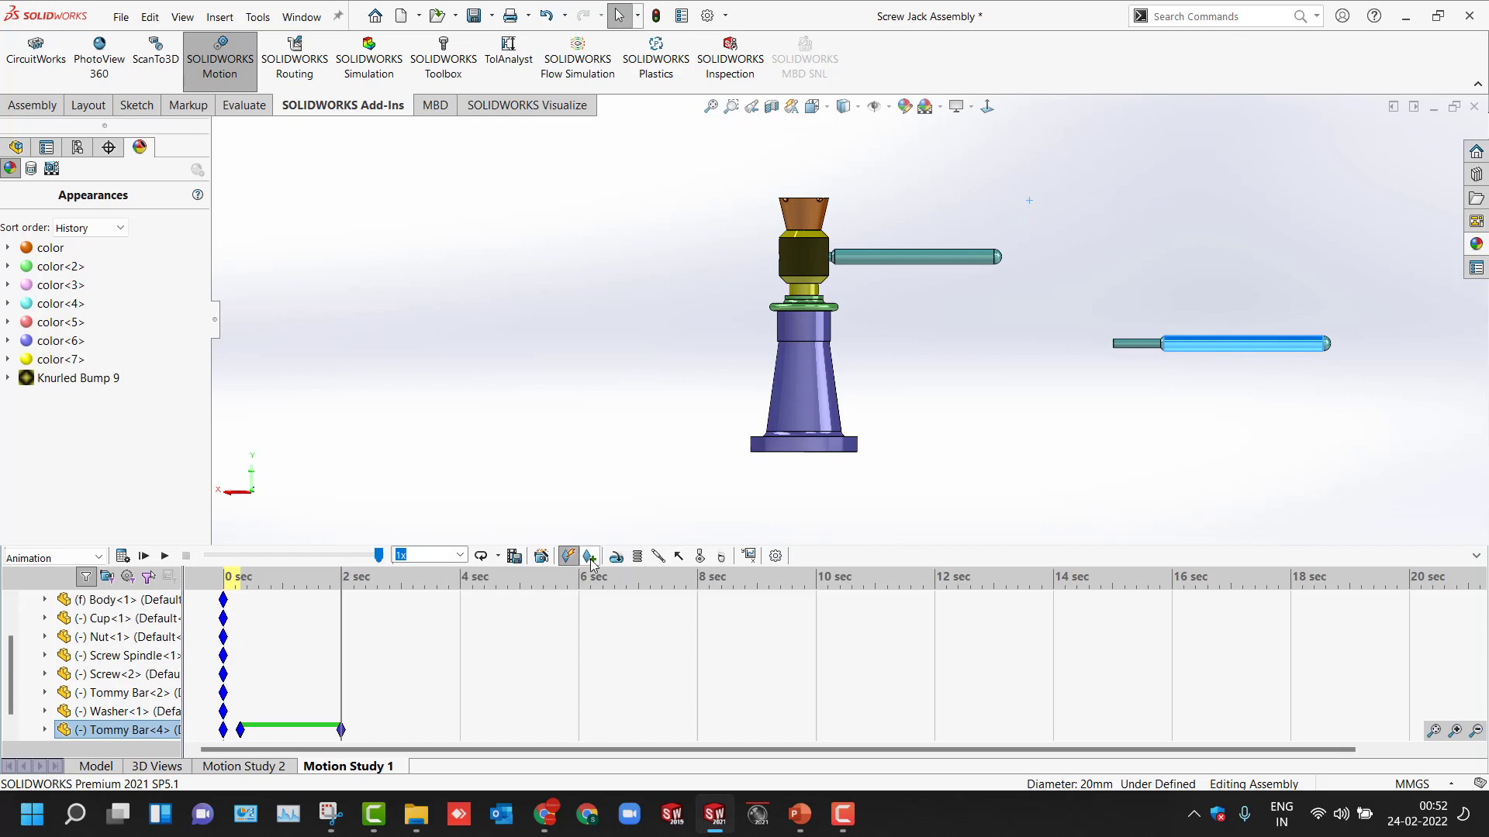
left_click(577, 445)
Step: Record view keys at about 1.9 sec and 2 sec by turning the model from near-front to an angled view
left_click_drag(341, 620, 339, 666)
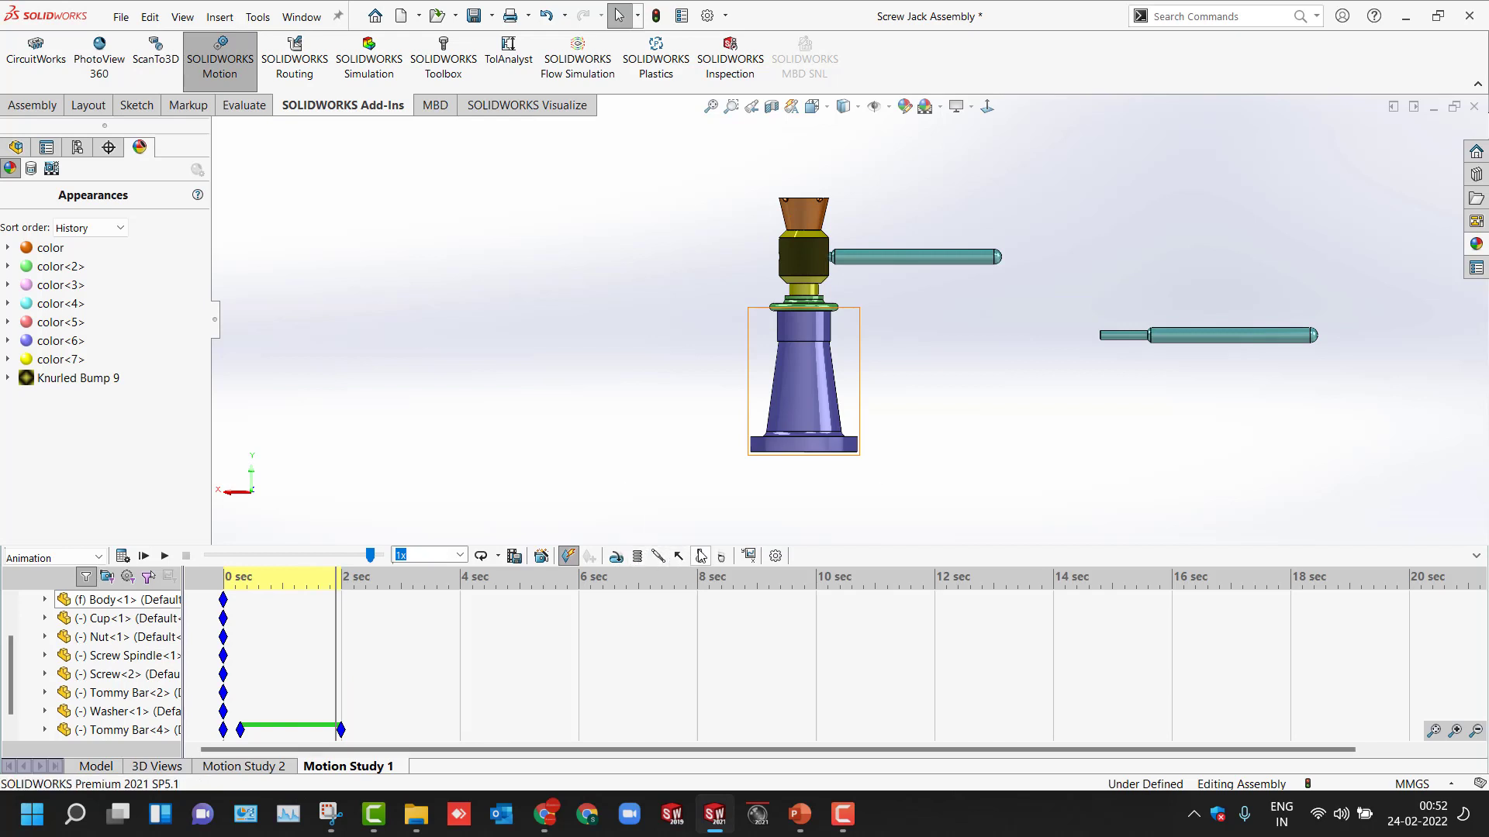
middle_click_drag(618, 472, 611, 464)
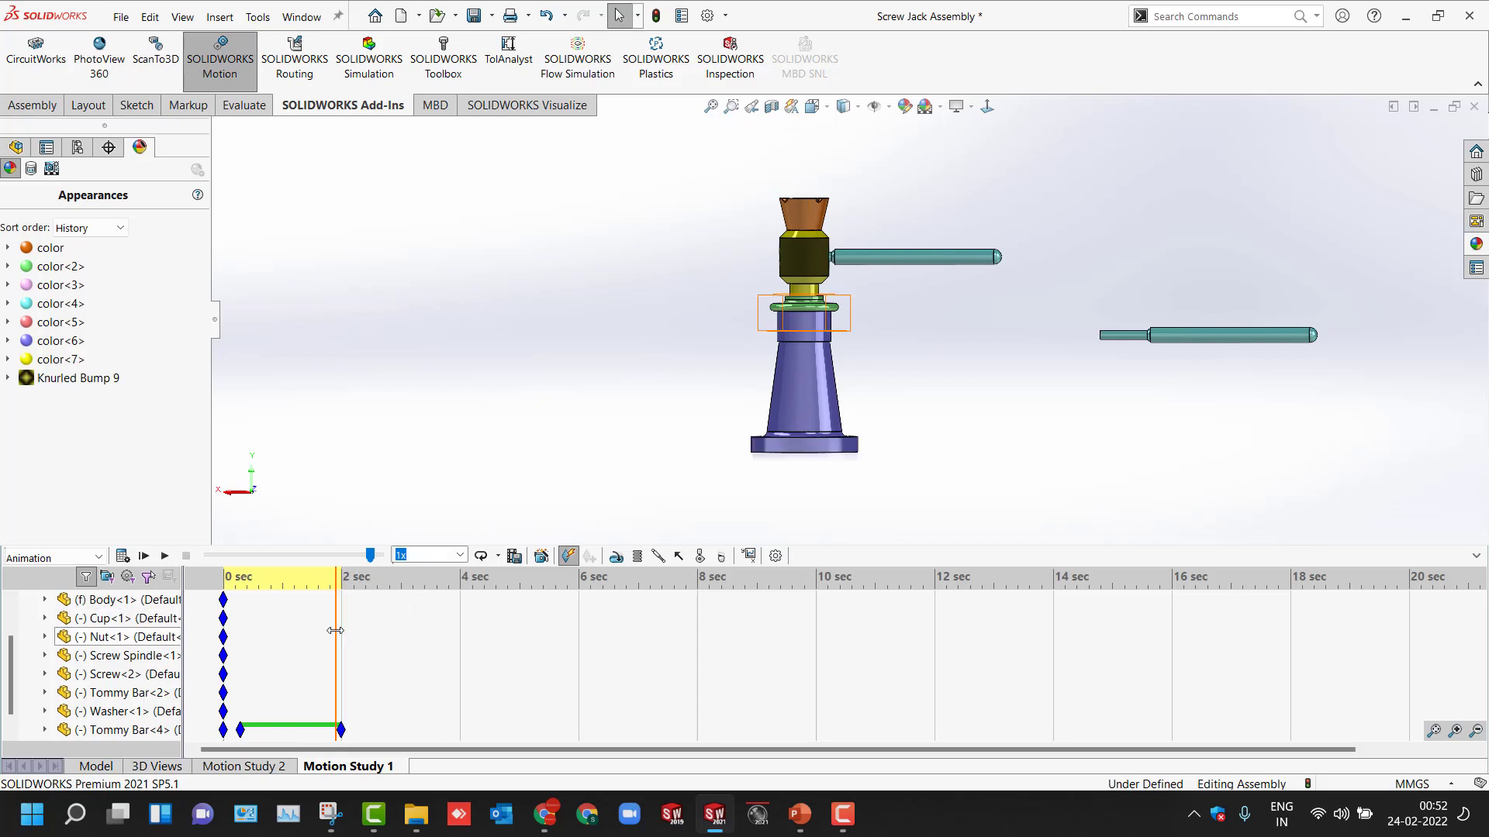
middle_click_drag(472, 411, 545, 423)
middle_click_drag(704, 465, 901, 463)
left_click(217, 620)
scroll(217, 625, "up", 3)
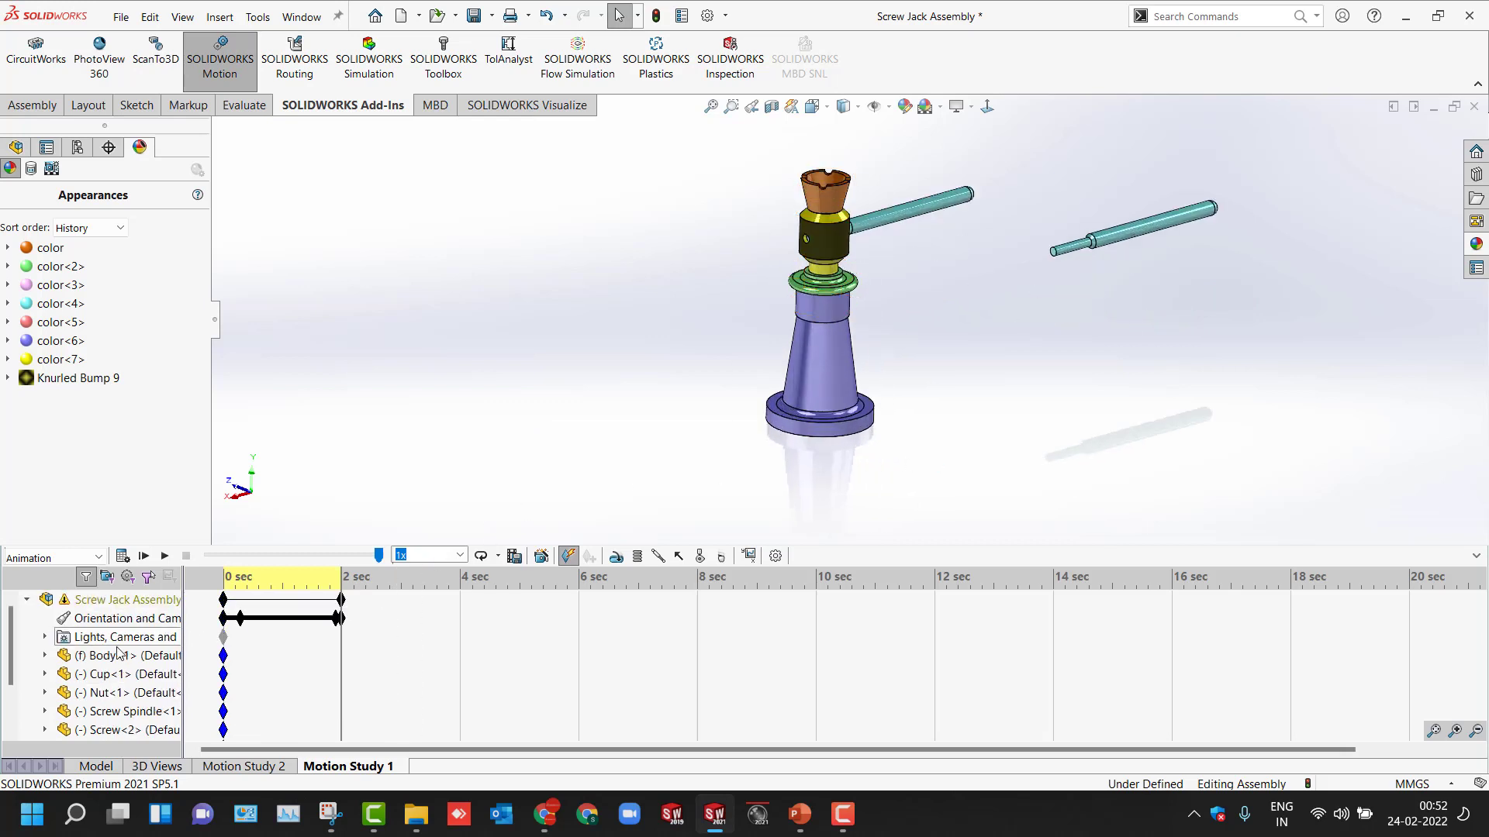
Step: Check the view key options and shift the two view keys near 2 sec to 2.9 sec and about 3.7 sec
right_click(88, 618)
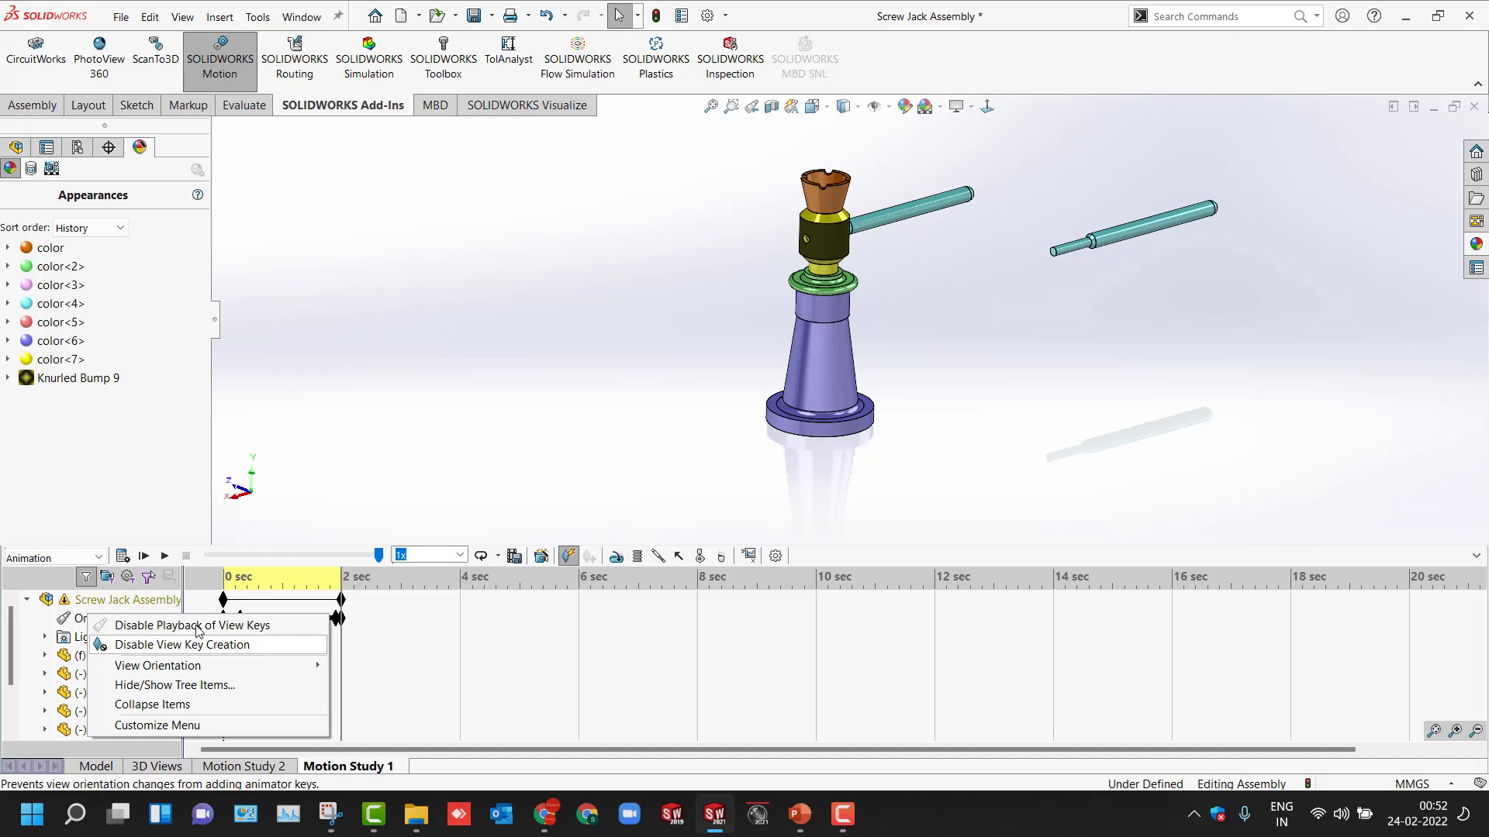
left_click(171, 645)
left_click_drag(342, 623, 395, 619)
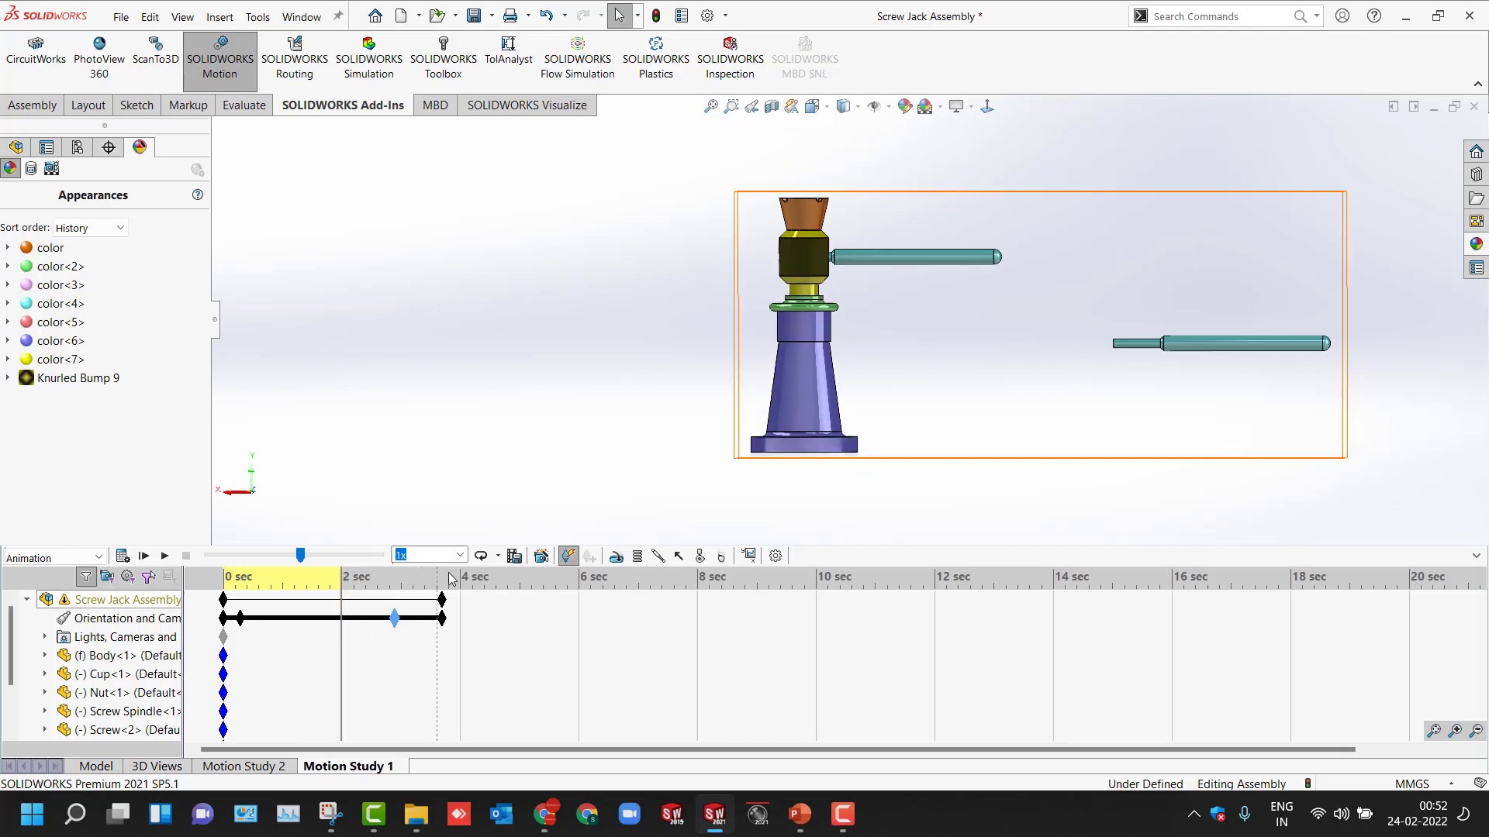
Step: Set the isometric view at 2 sec and replace the view key there with it
left_click(788, 371)
key("ctrl+7")
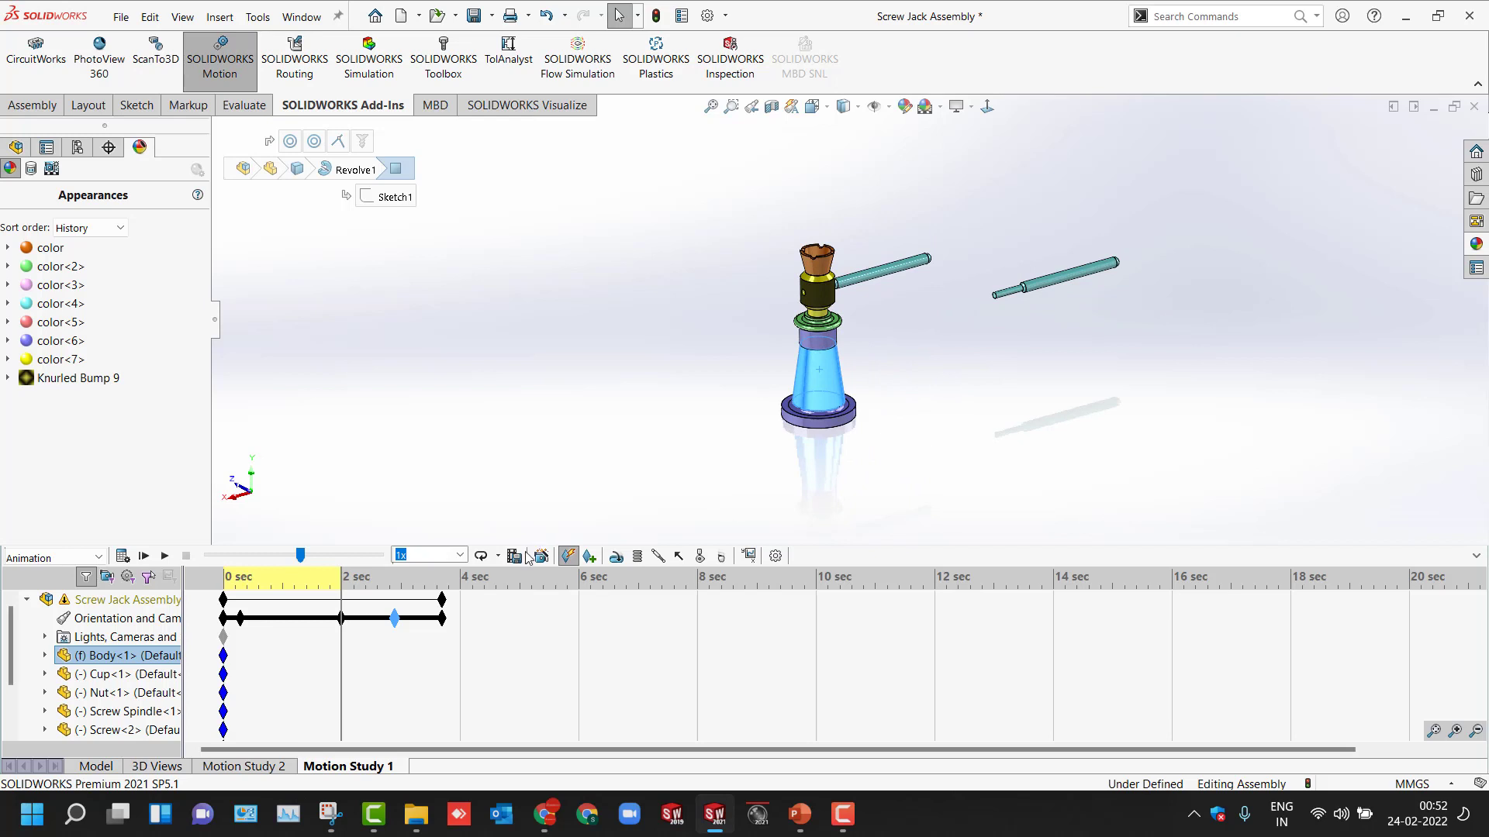
right_click(342, 619)
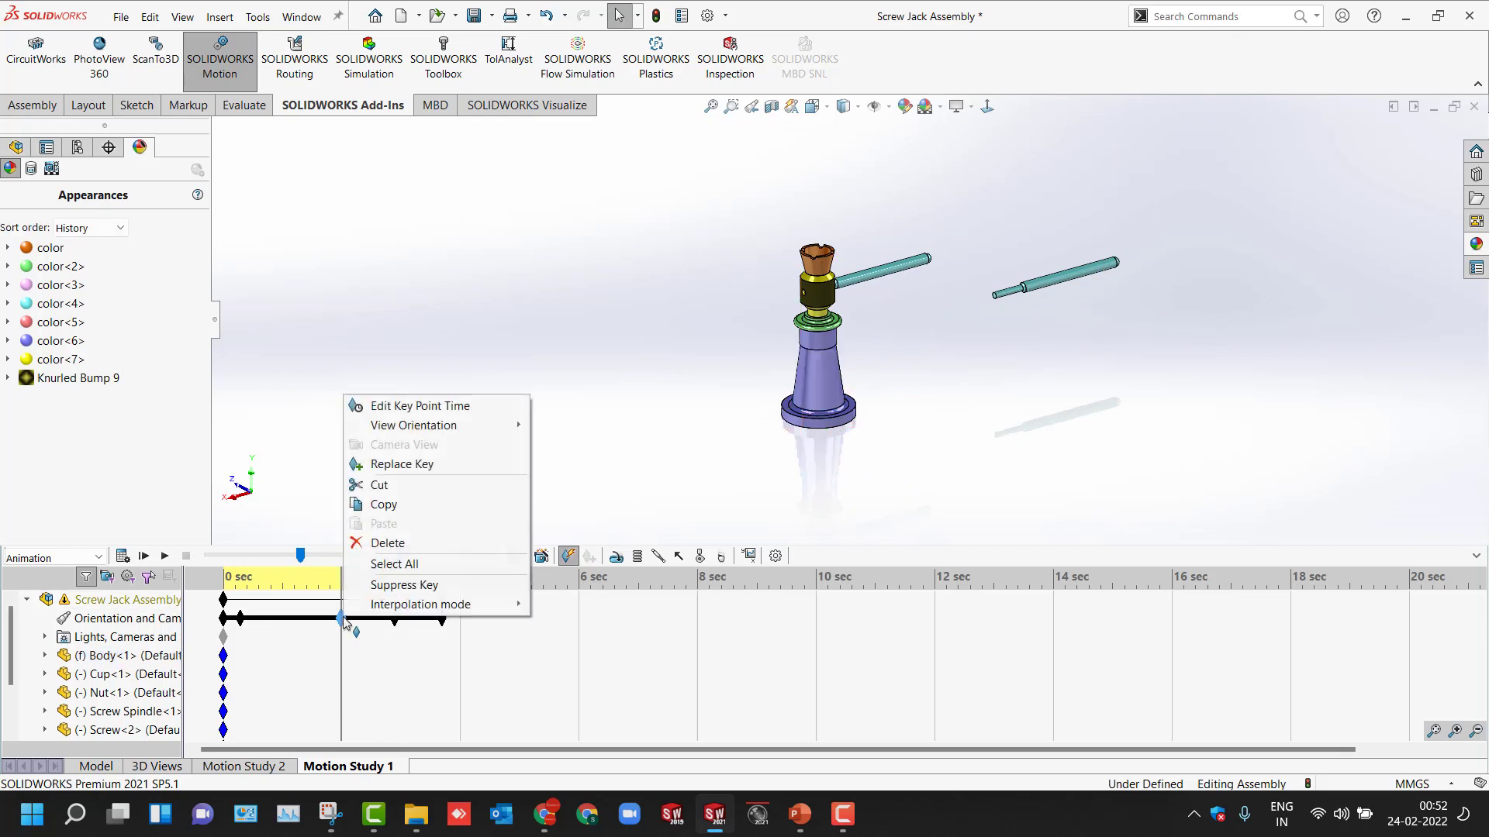
left_click(401, 466)
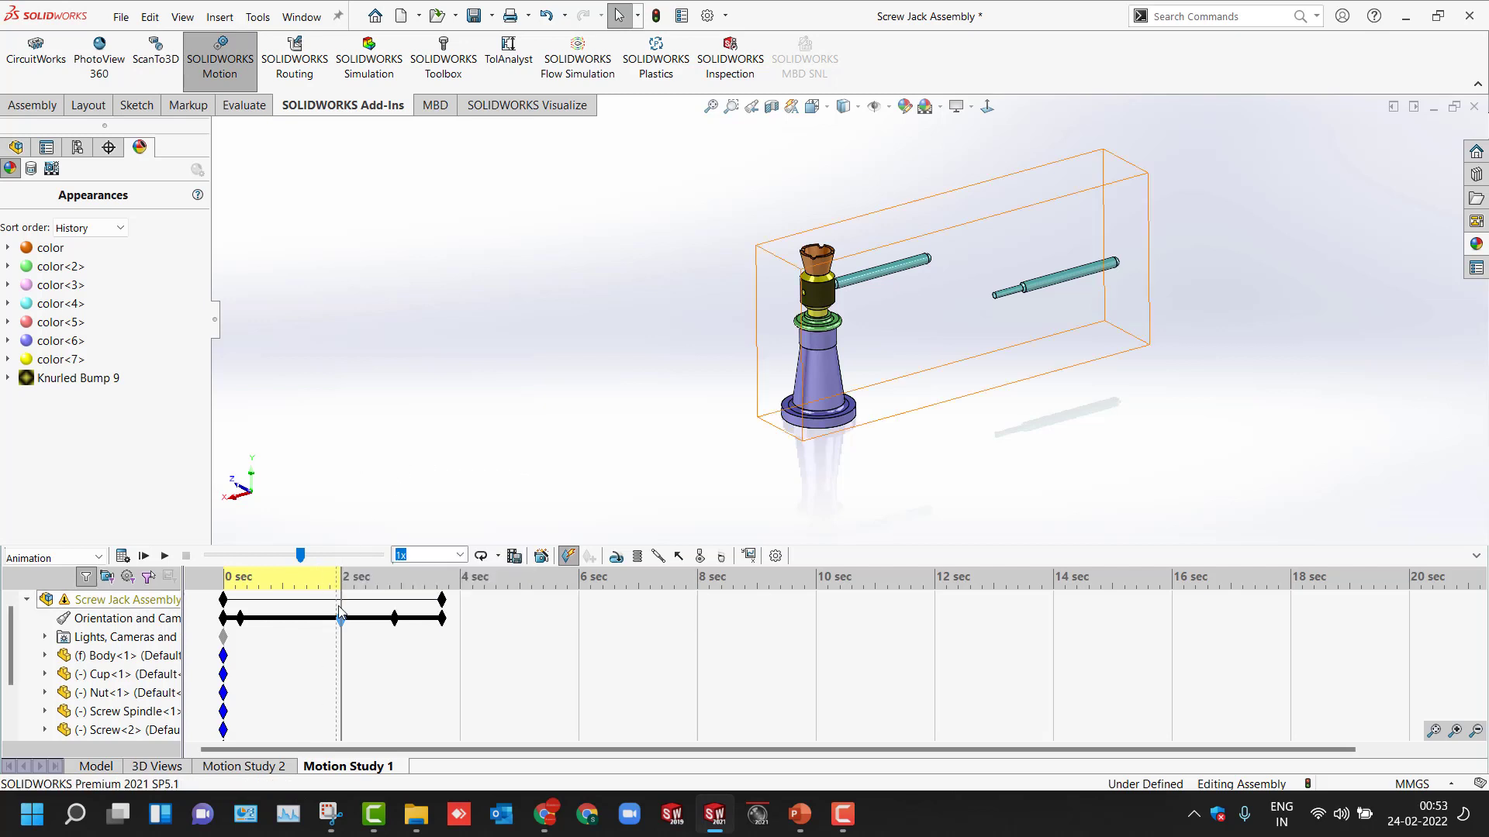
mouse_move(319, 608)
left_mouse_down()
mouse_move(273, 613)
mouse_move(341, 614)
left_mouse_up()
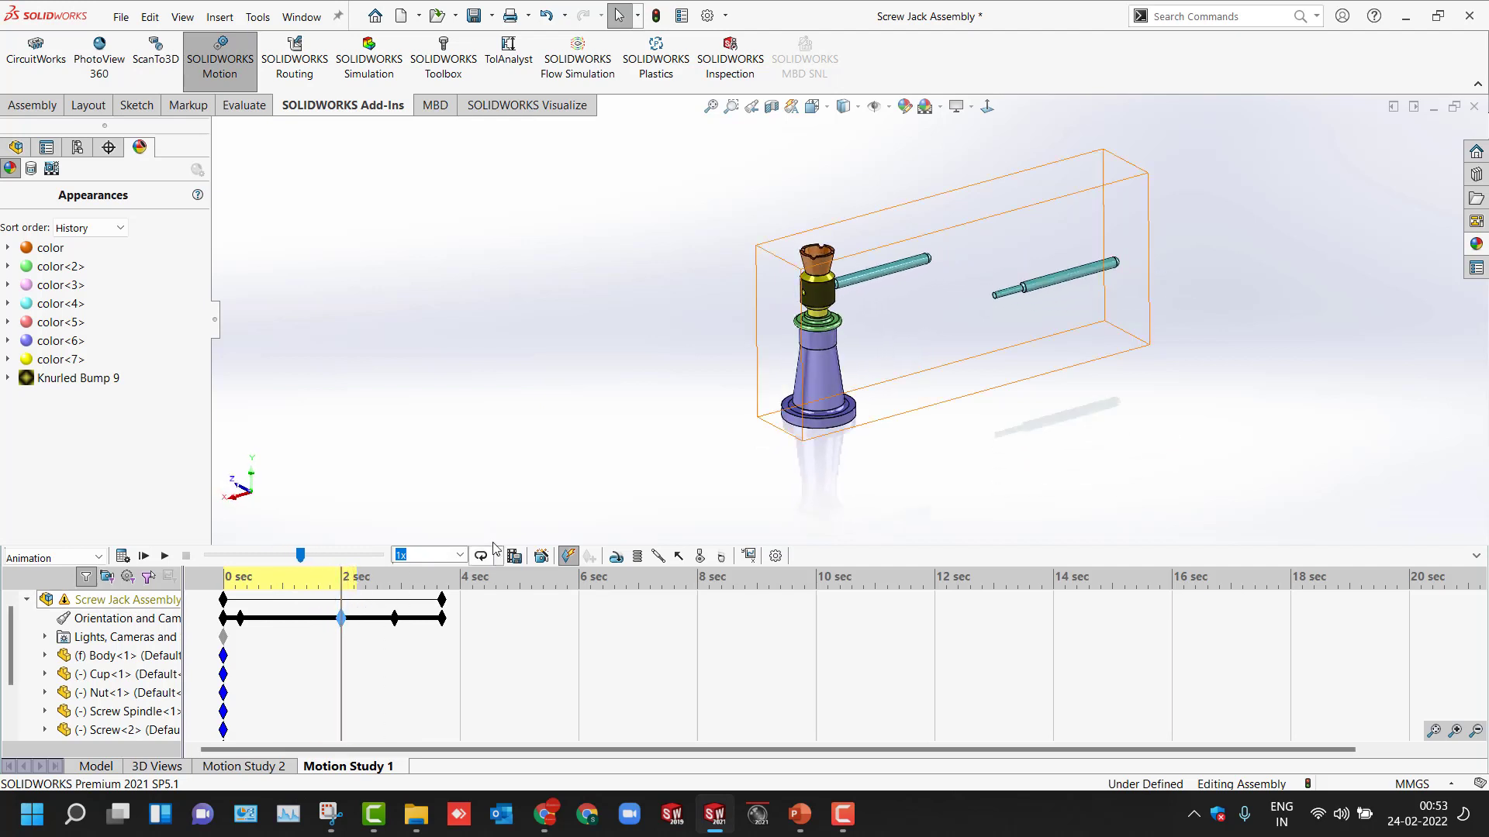
Step: Check the view around 3 sec and record a top view of the jack in the key at about 3.7 sec
left_click(395, 618)
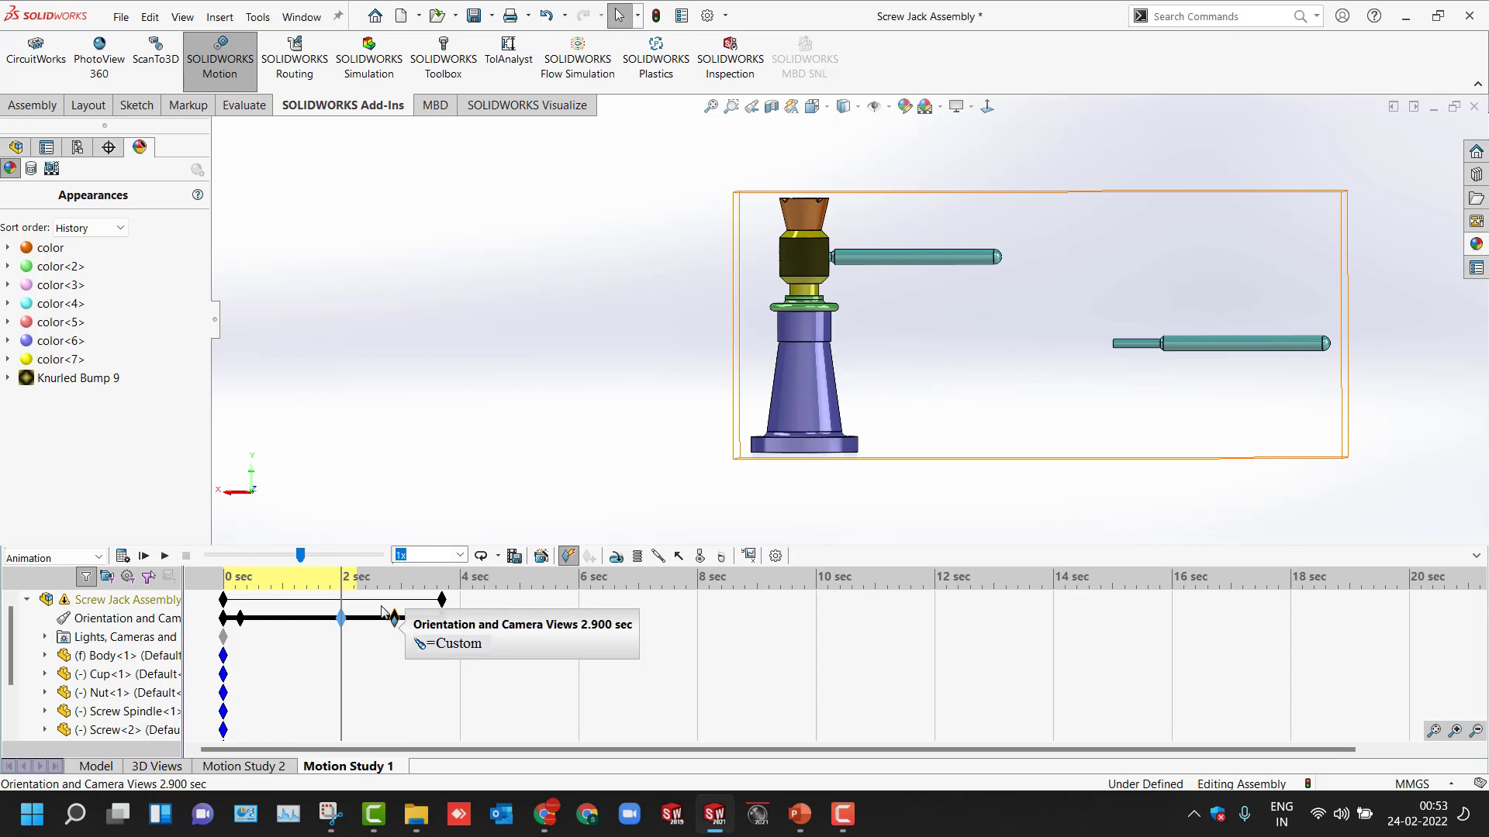
left_click(400, 599)
mouse_move(400, 599)
left_mouse_down()
mouse_move(457, 604)
mouse_move(401, 602)
left_mouse_up()
left_click(442, 618)
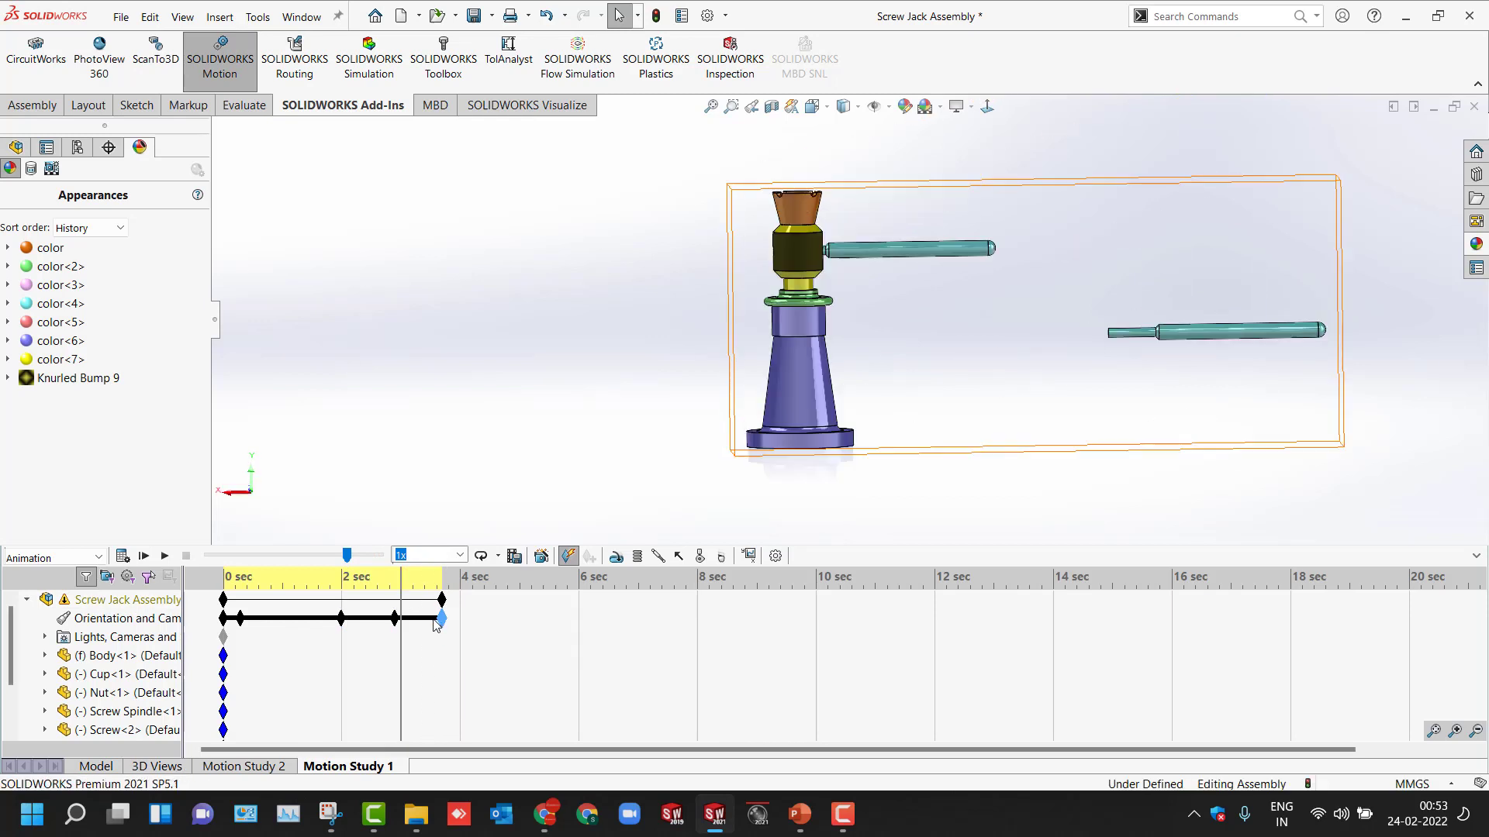
left_click_drag(401, 591, 442, 591)
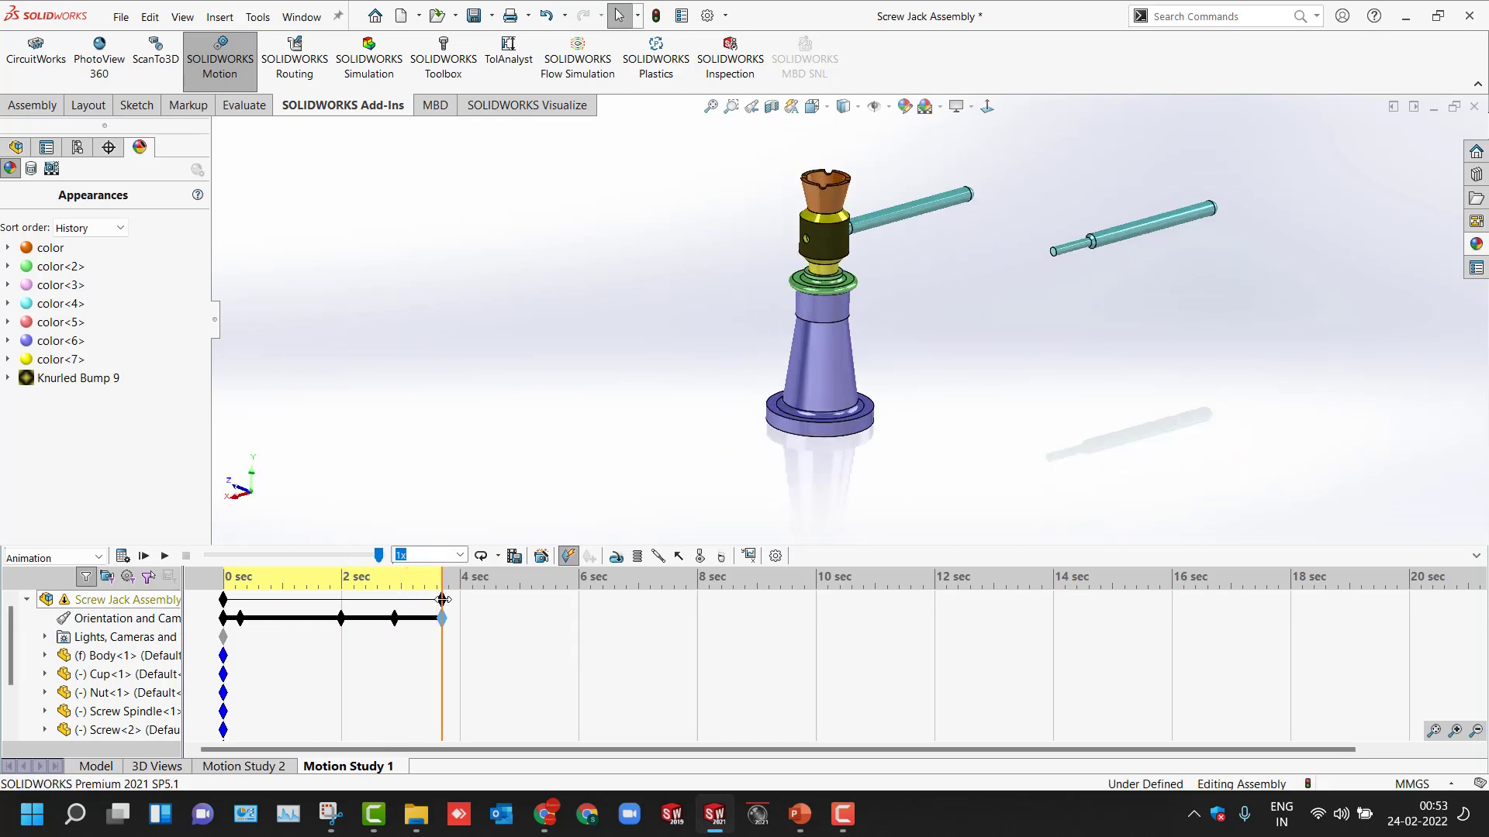
middle_click_drag(668, 399, 791, 421)
key("ctrl+5")
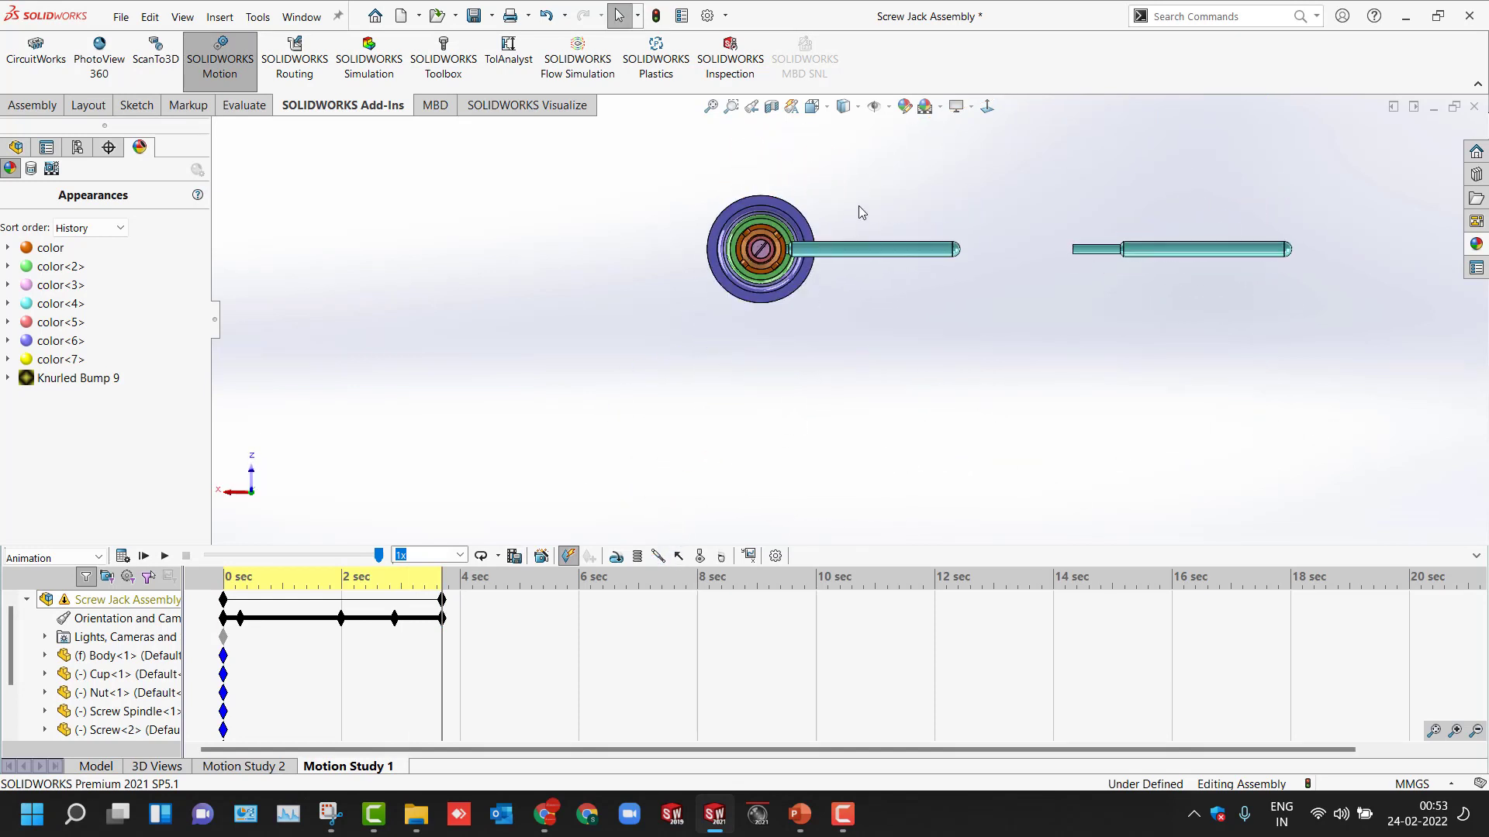
scroll(841, 225, "down", 3)
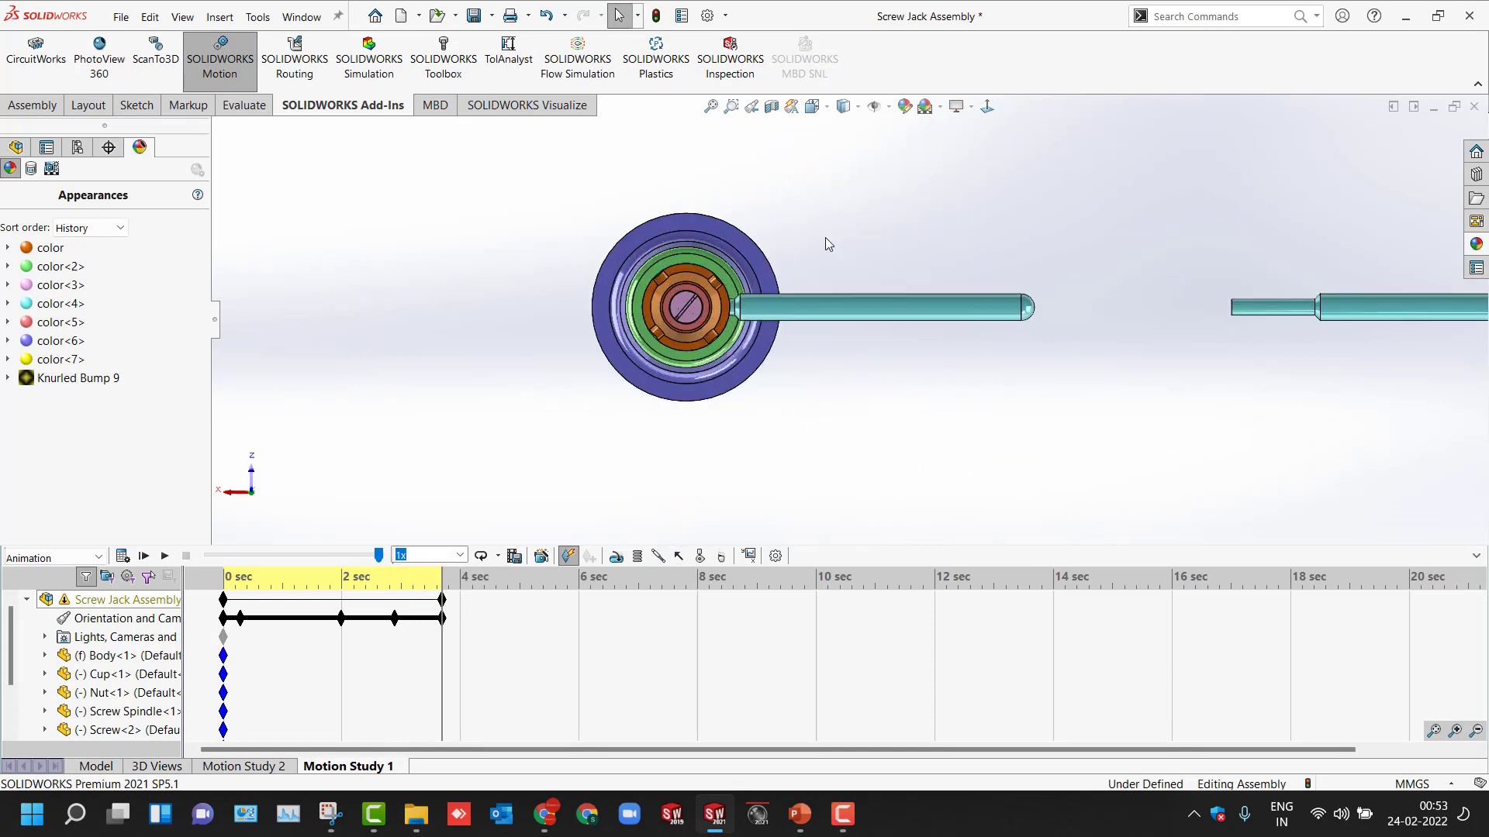
Step: Replace the view key at about 3.7 sec with the current top view of the jack
right_click(443, 618)
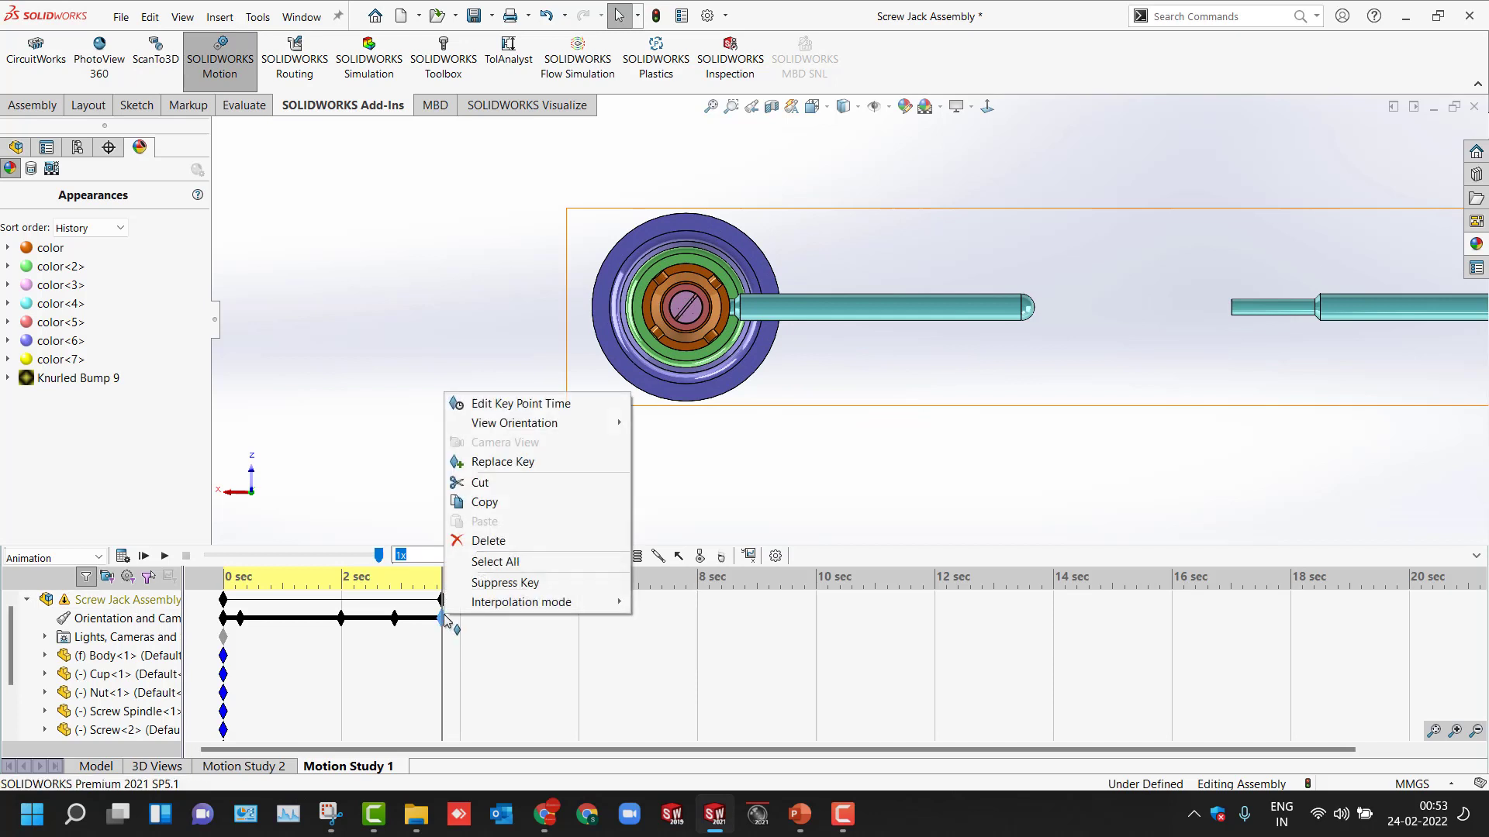
left_click(489, 462)
left_click_drag(444, 574, 442, 624)
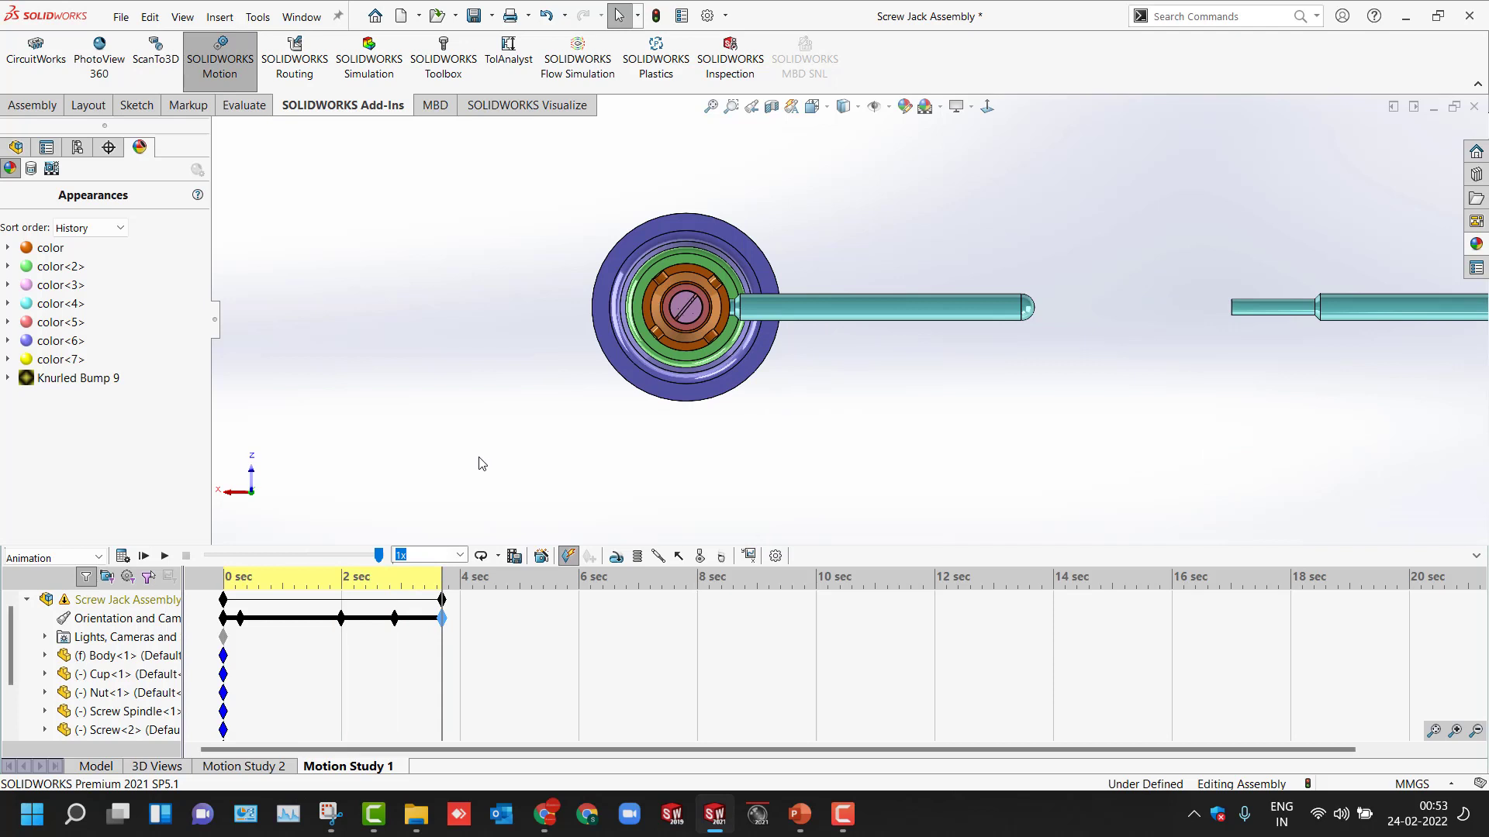
Step: Check the screw jack drawing sheet and its displaced tommy bar, and return to the assembly
mouse_move(718, 821)
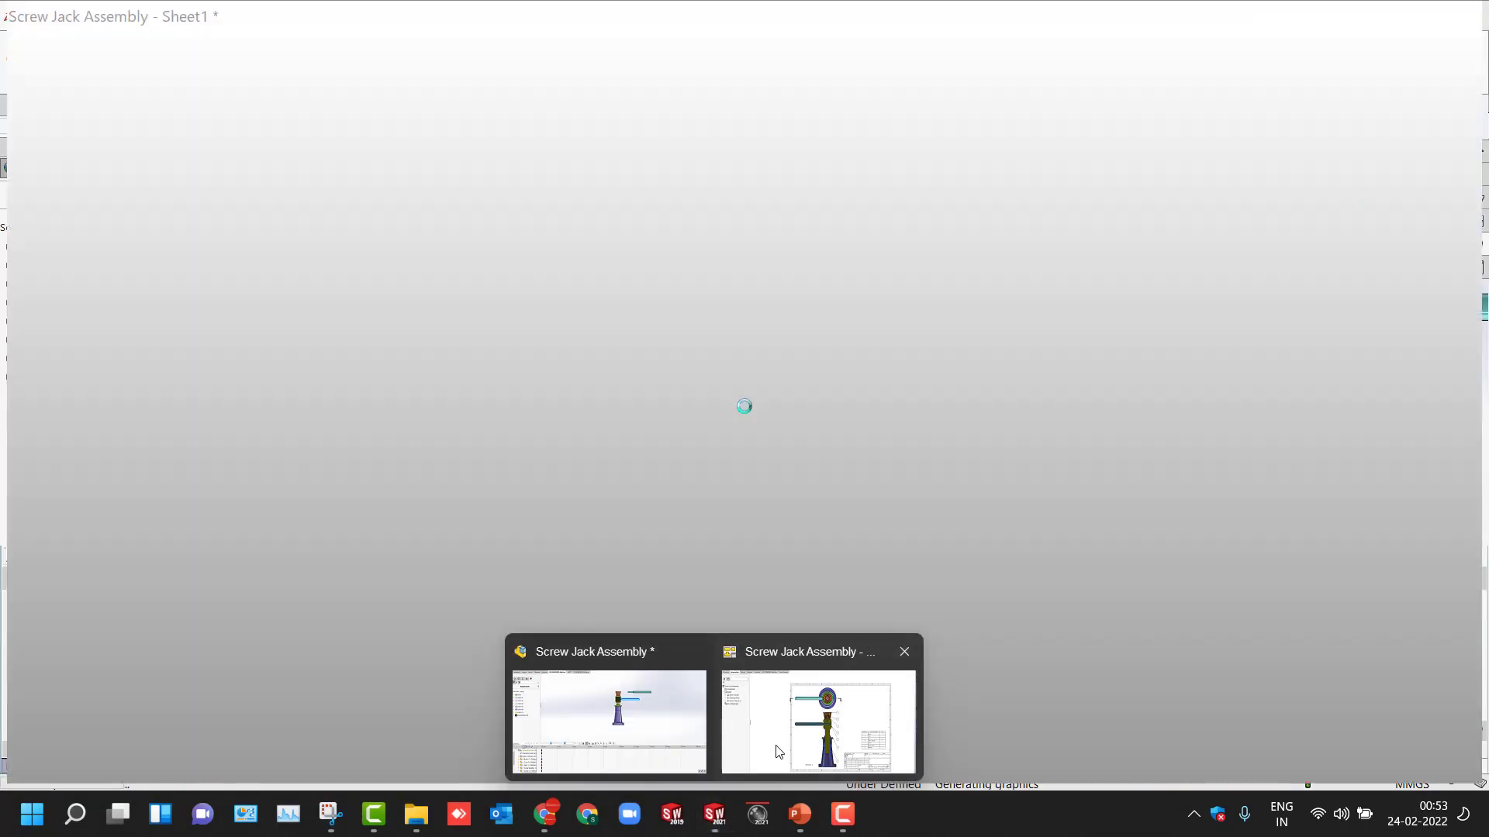
left_click(818, 721)
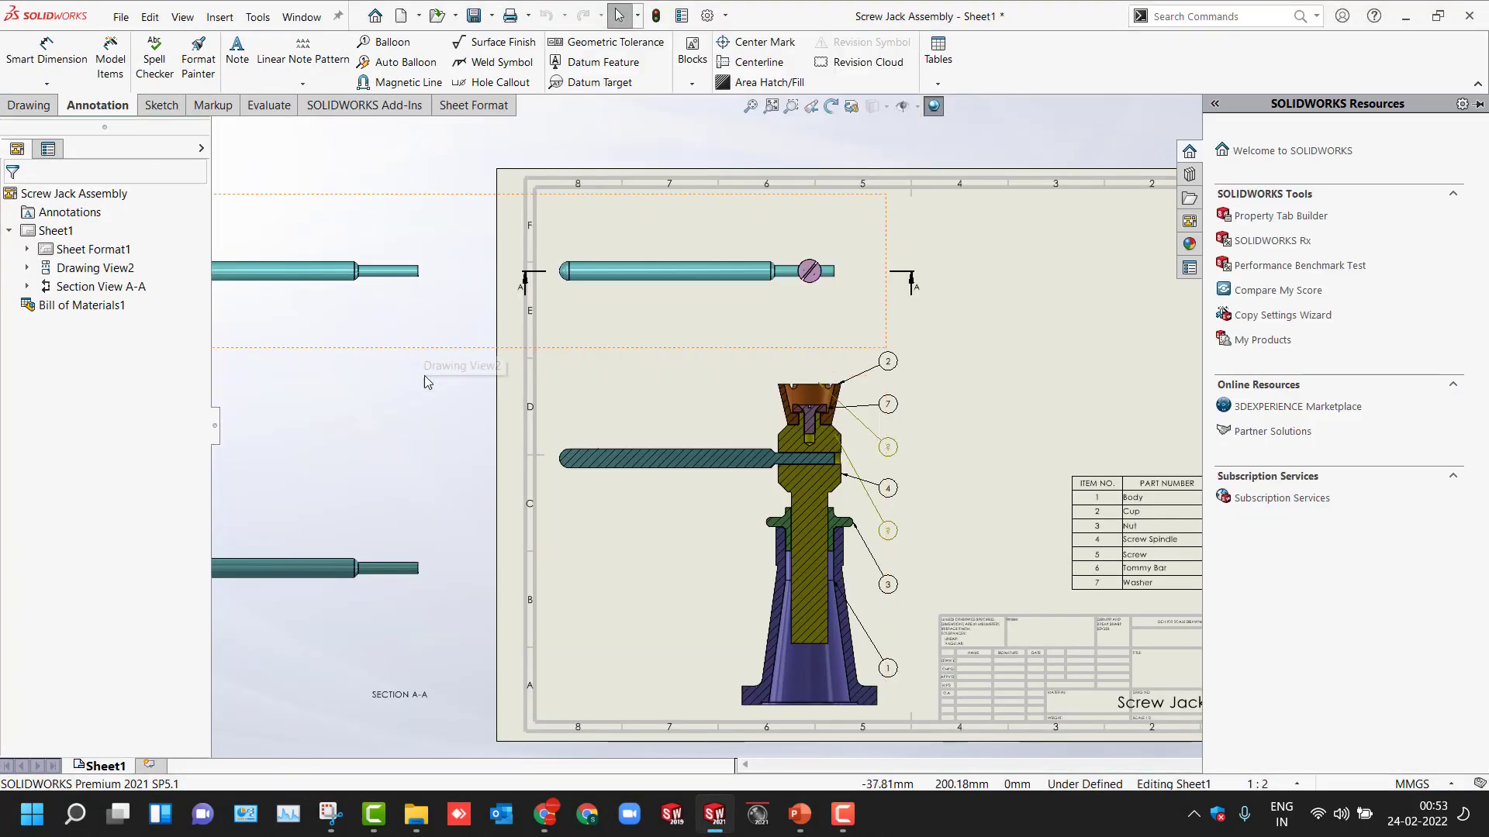
mouse_move(714, 816)
left_click(651, 737)
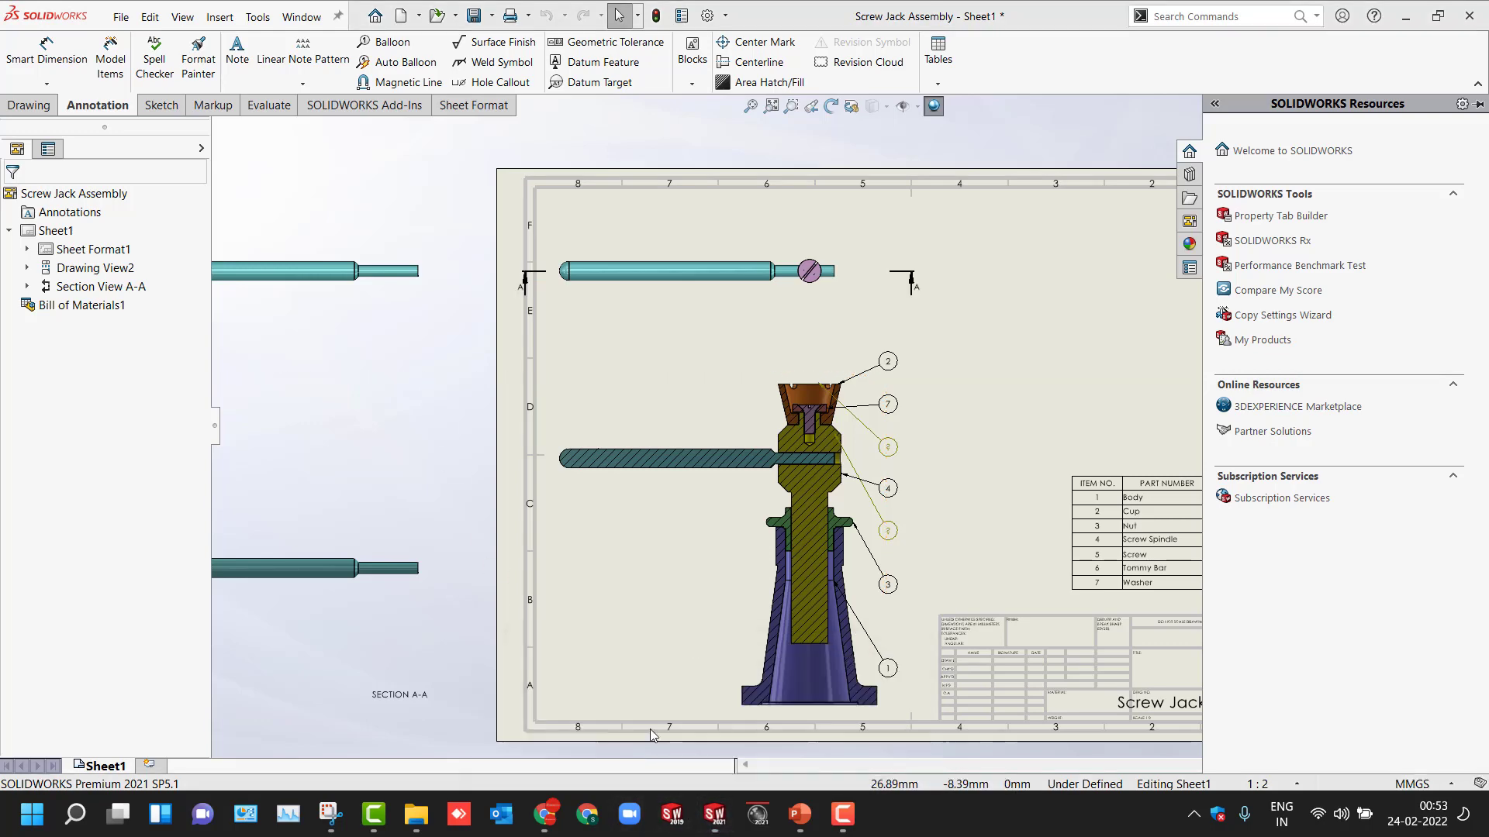
Step: Delete the spare tommy bar lying apart from the jack in the assembly model
left_click(102, 772)
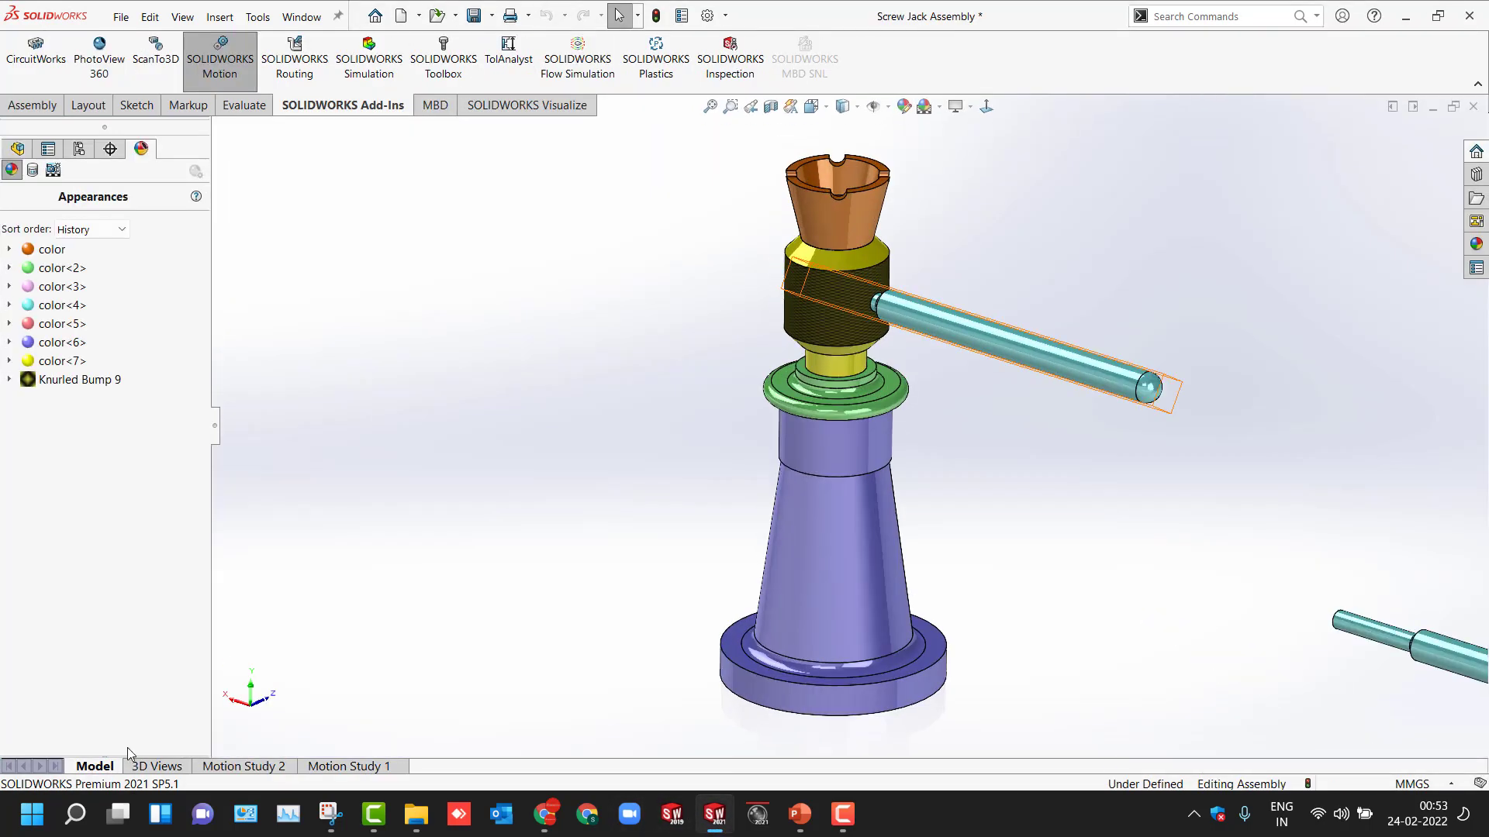
key("z")
left_click(1251, 578)
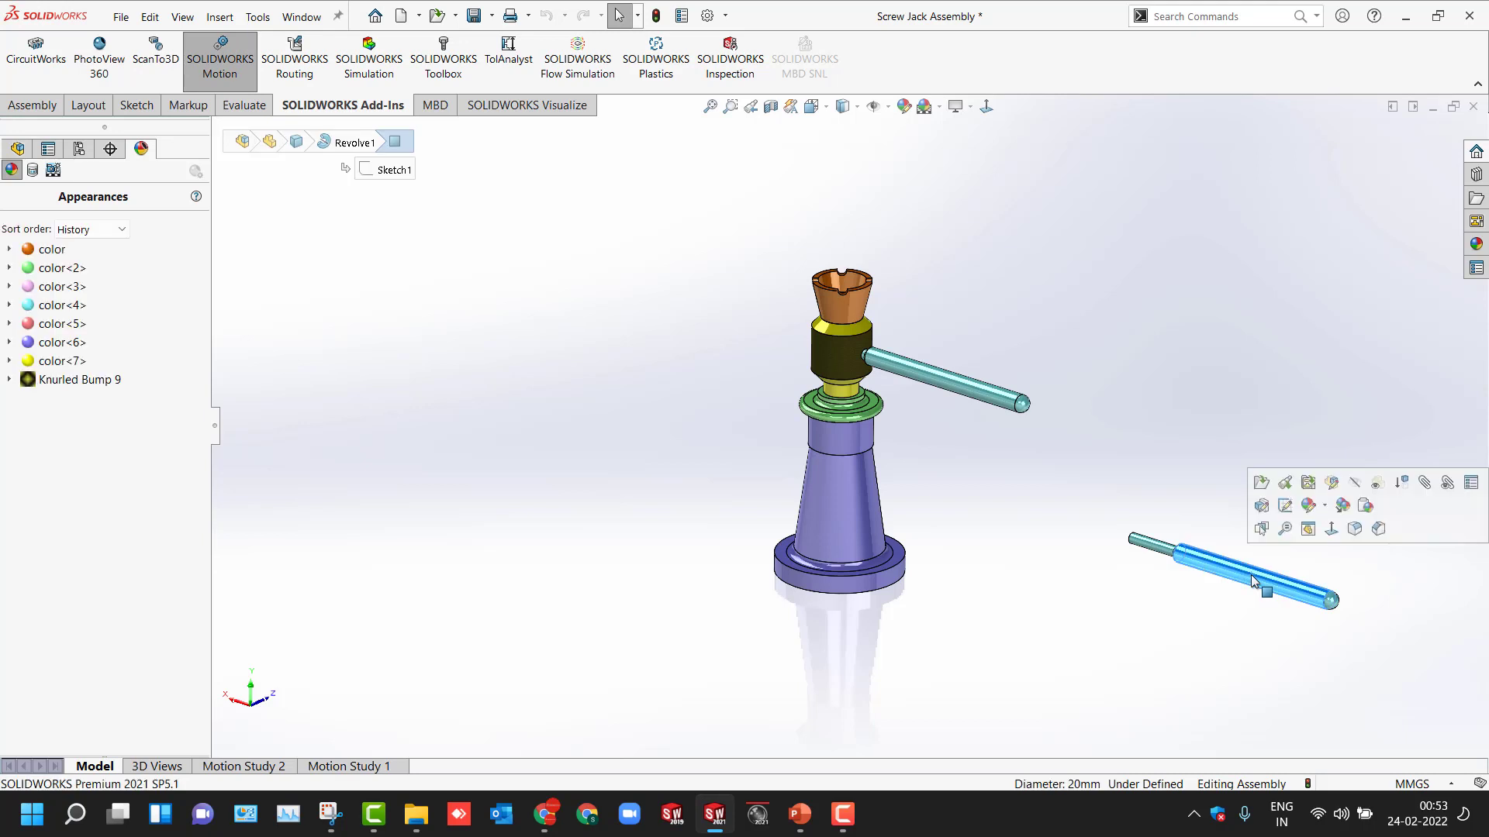
key("Delete")
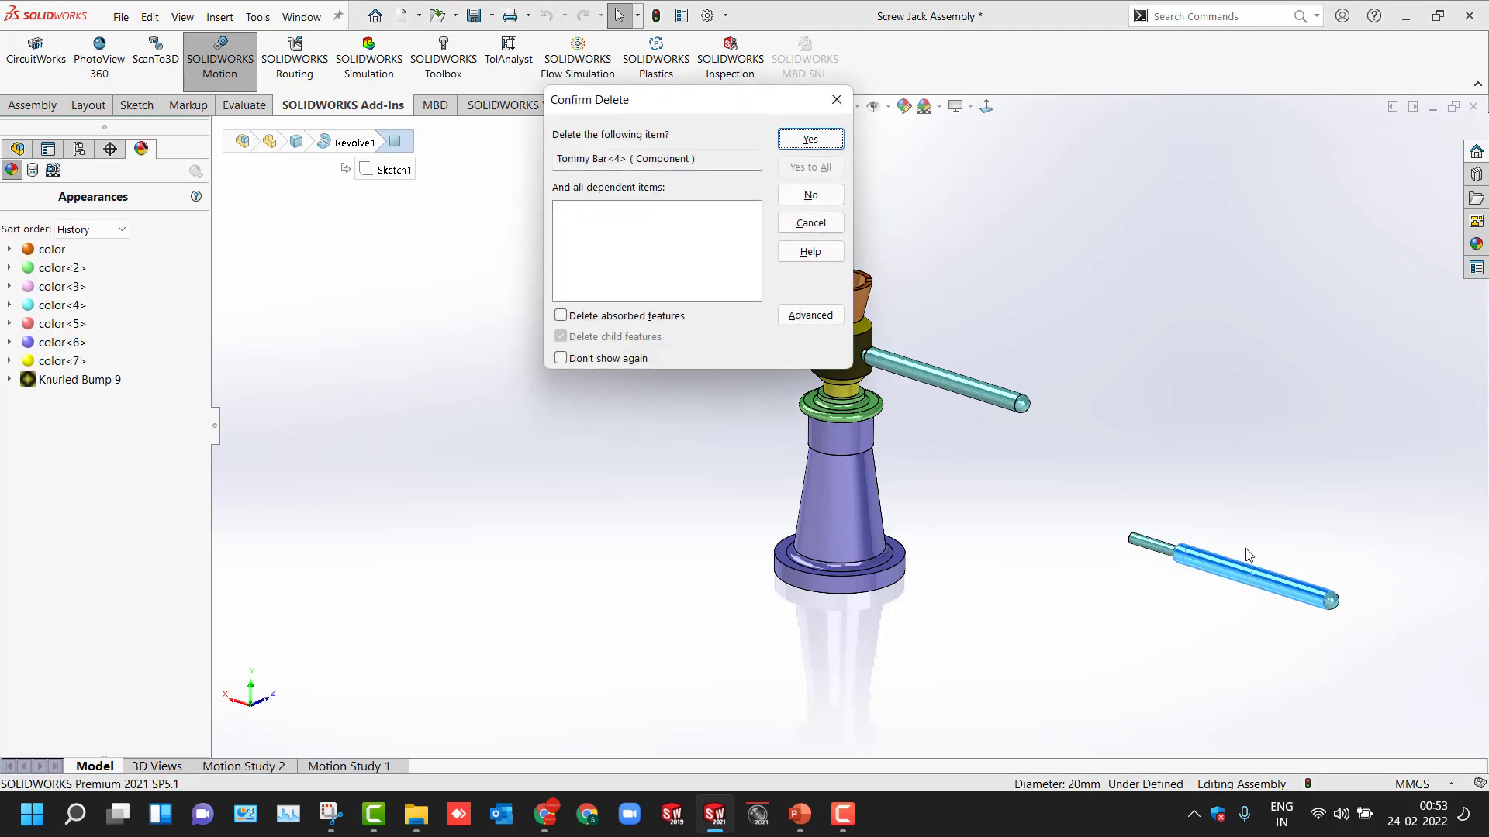
left_click(810, 139)
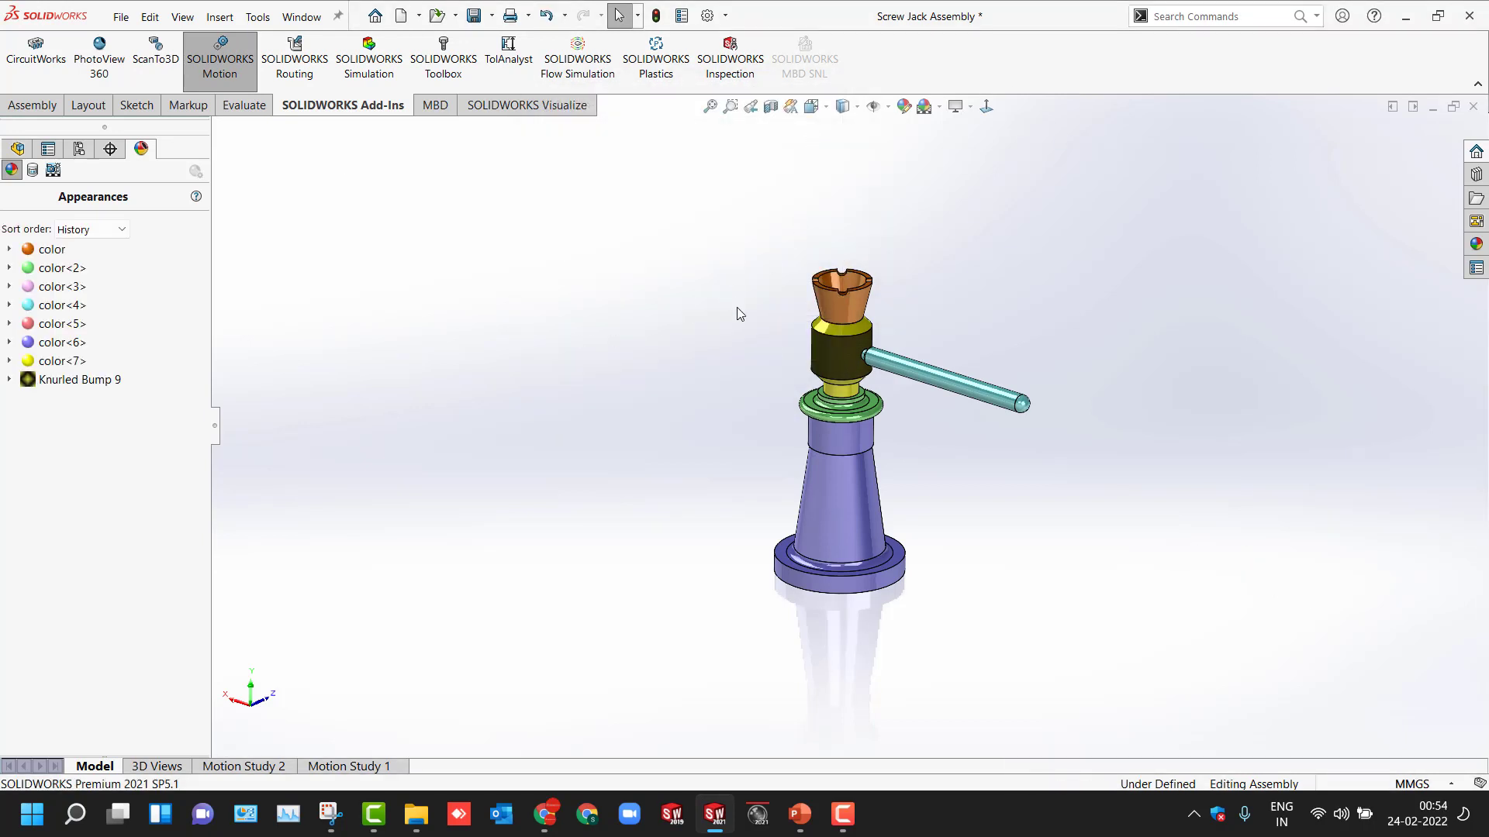
key("f")
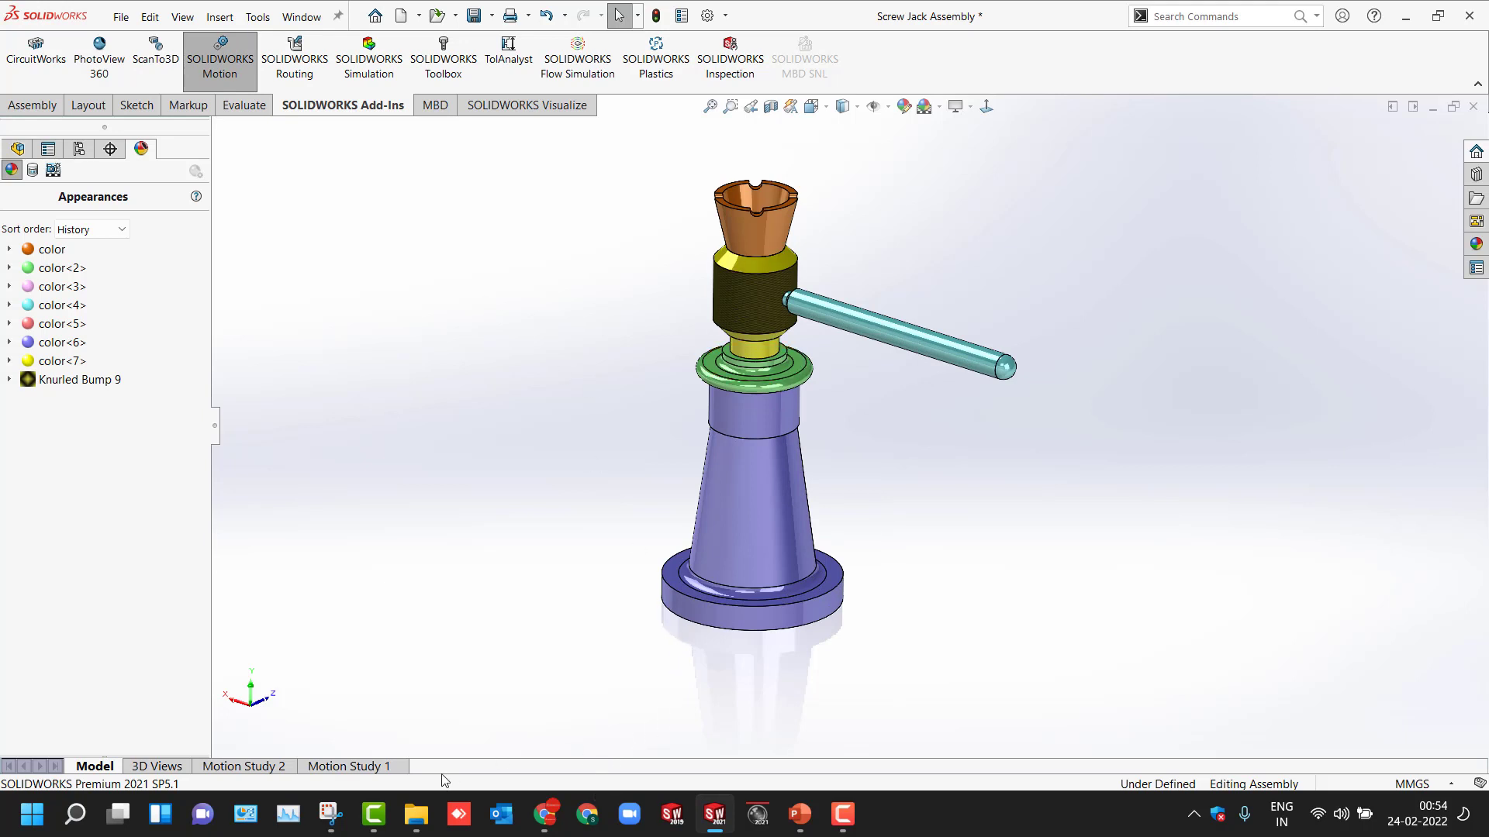
Step: Switch to the Screw Jack Assembly drawing and dismiss its update report
mouse_move(715, 808)
left_click(790, 731)
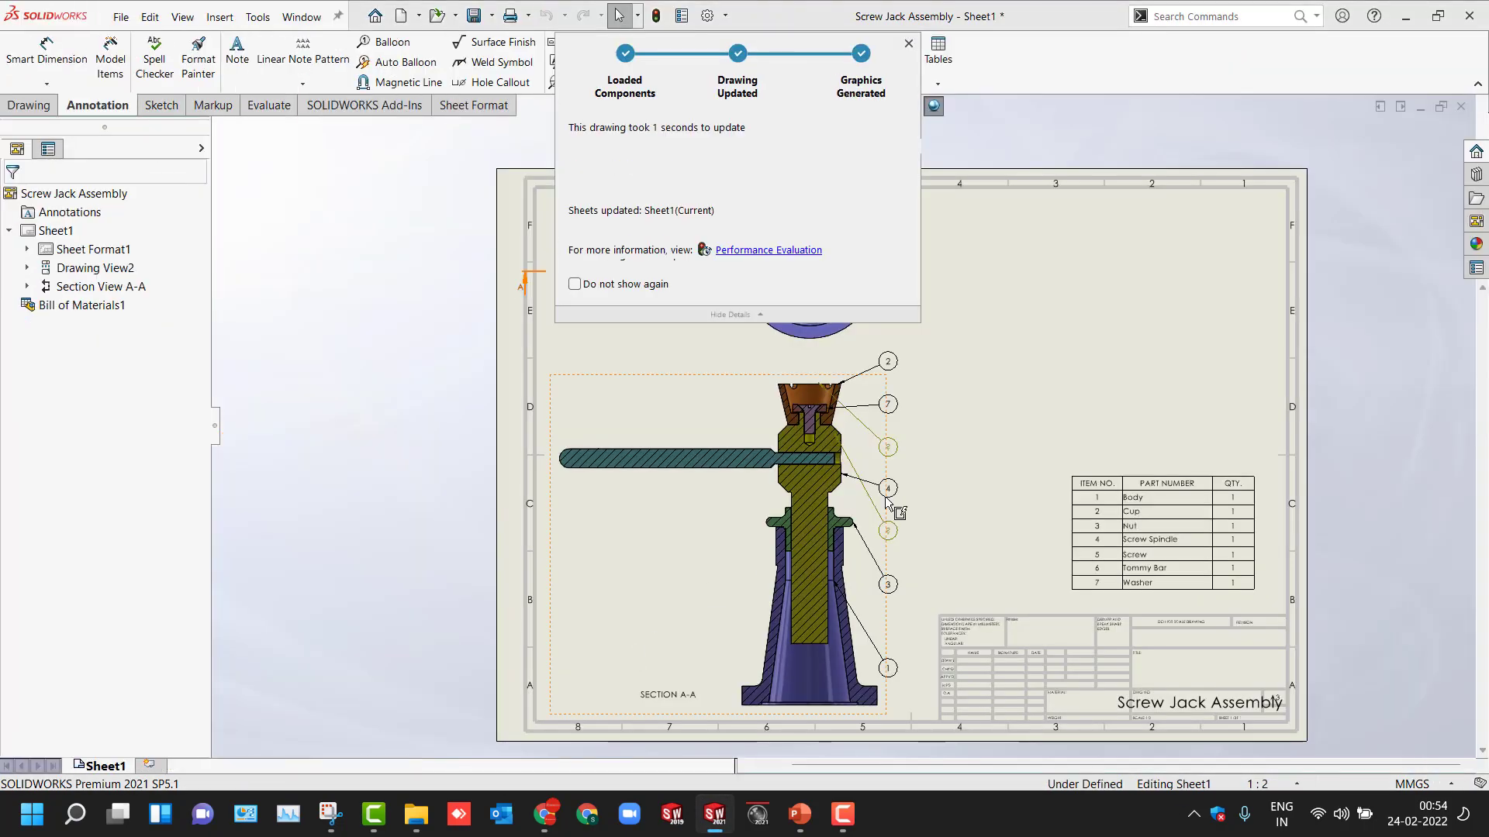
left_click(1003, 453)
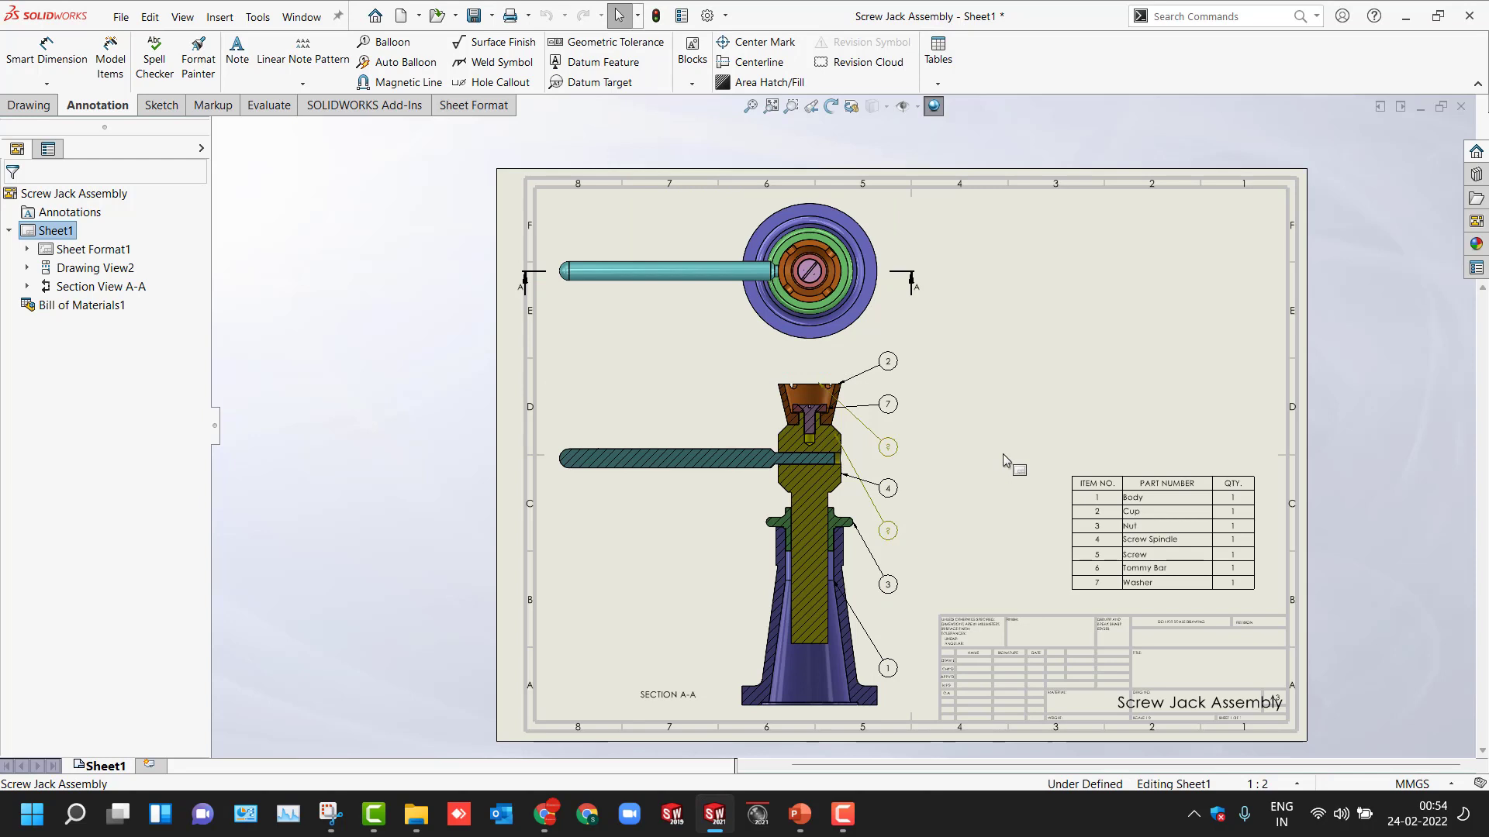
key("f")
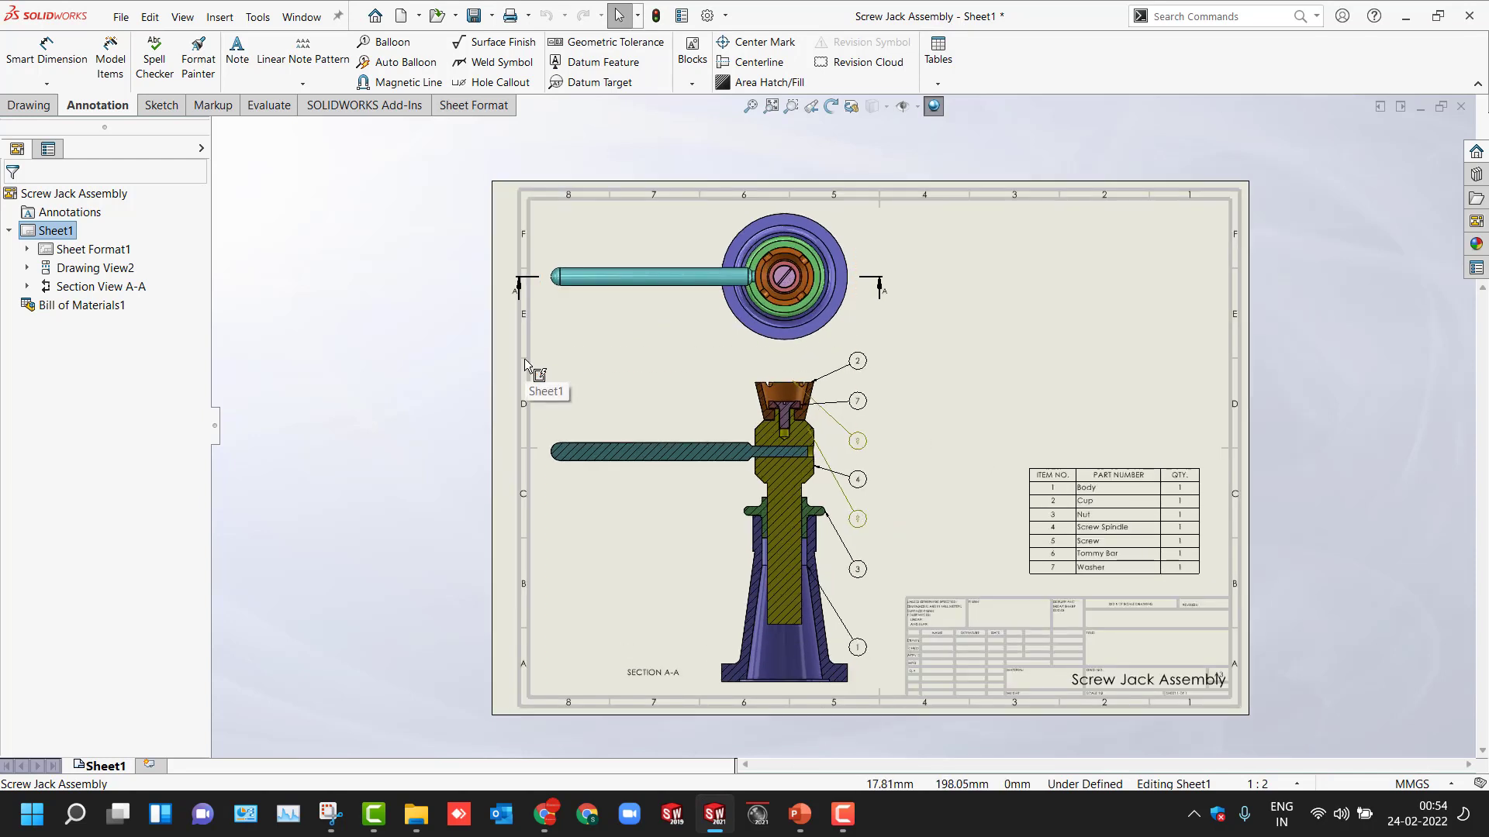
Step: Insert a new column to the right of the QTY. column in the bill of materials
scroll(1194, 494, "down", 1)
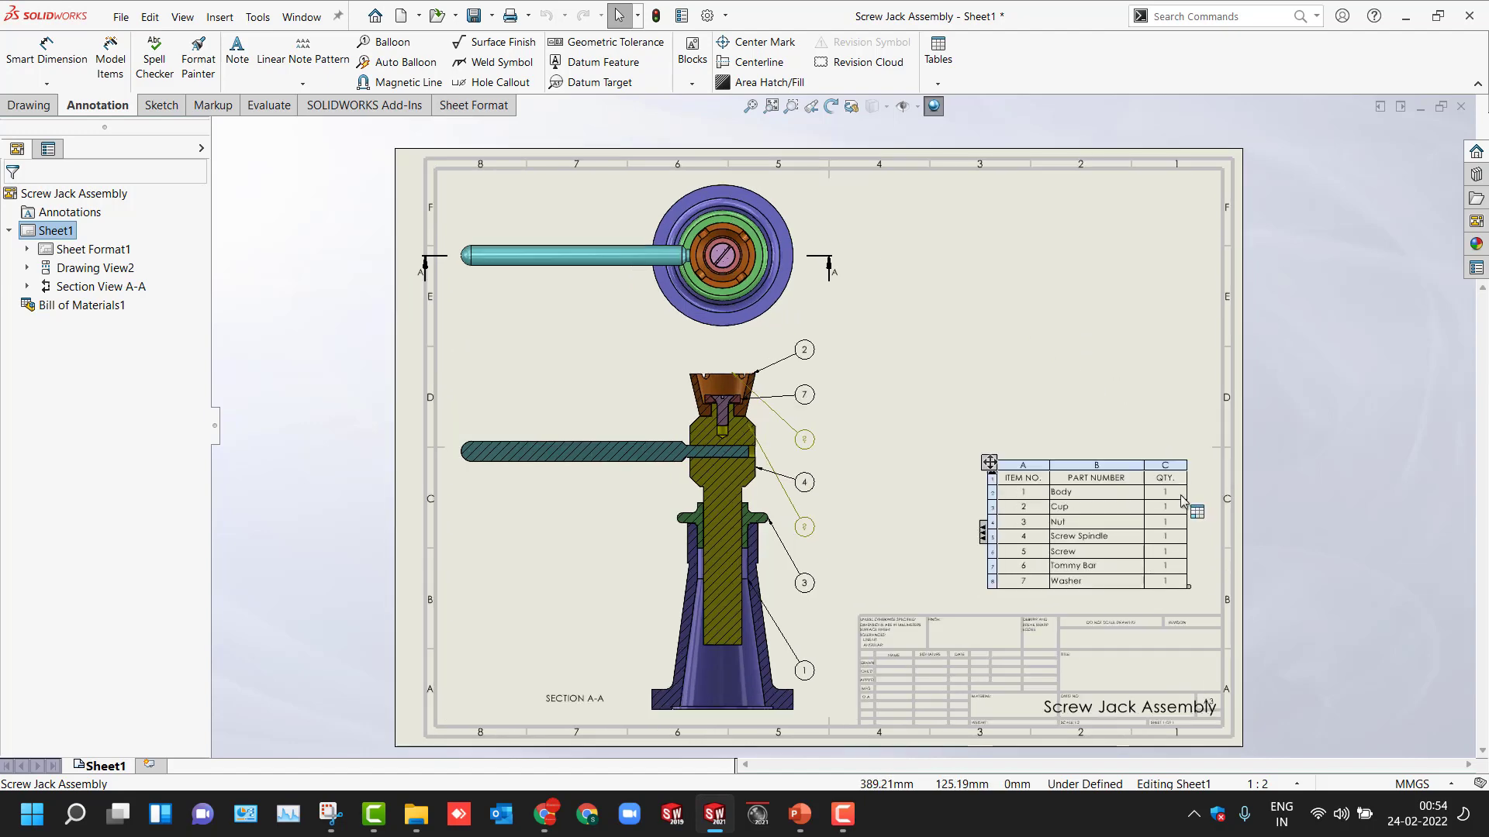
scroll(1182, 501, "down", 1)
right_click(1156, 454)
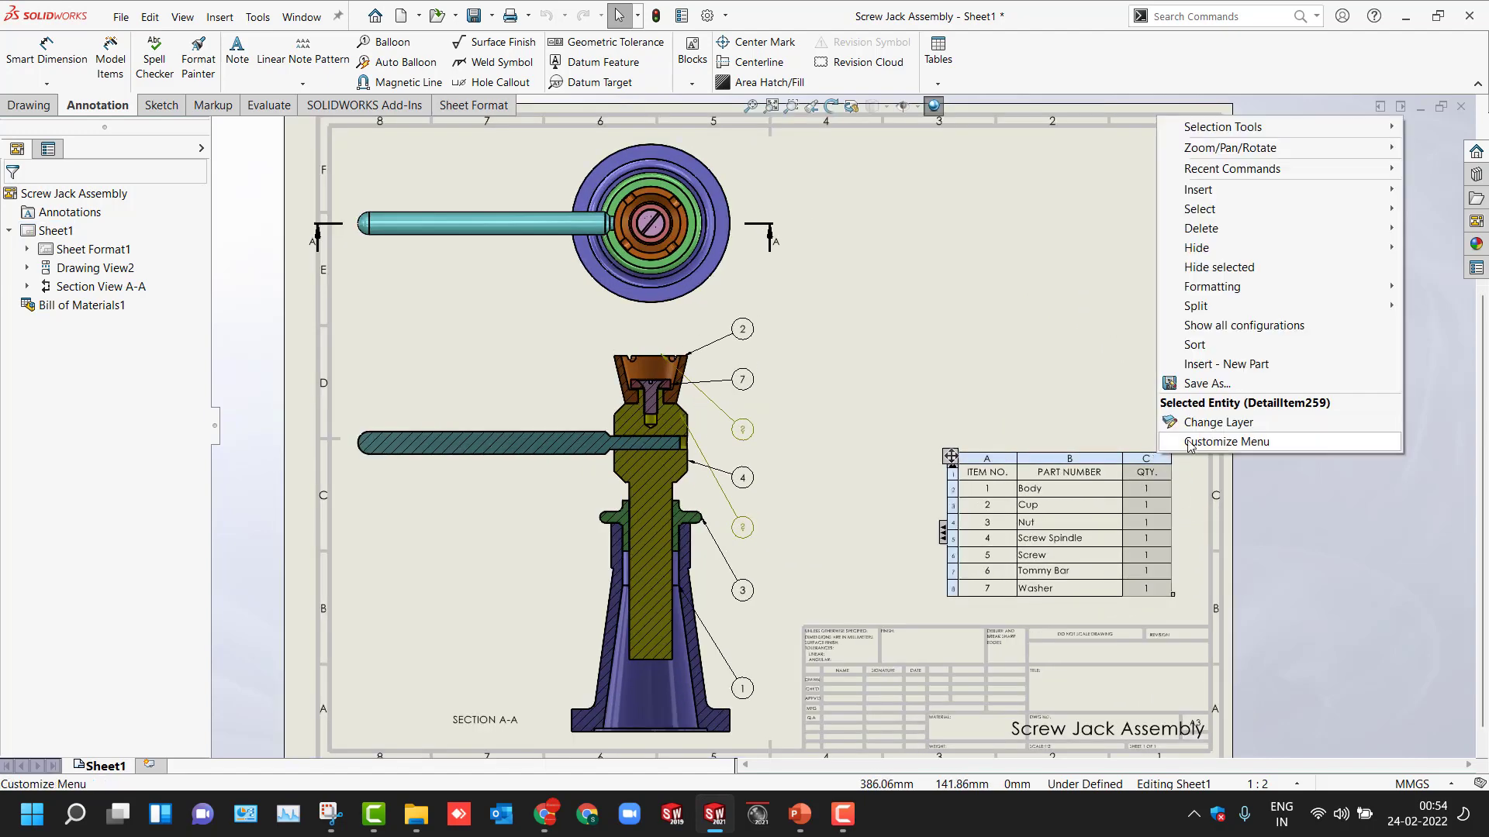
mouse_move(1204, 200)
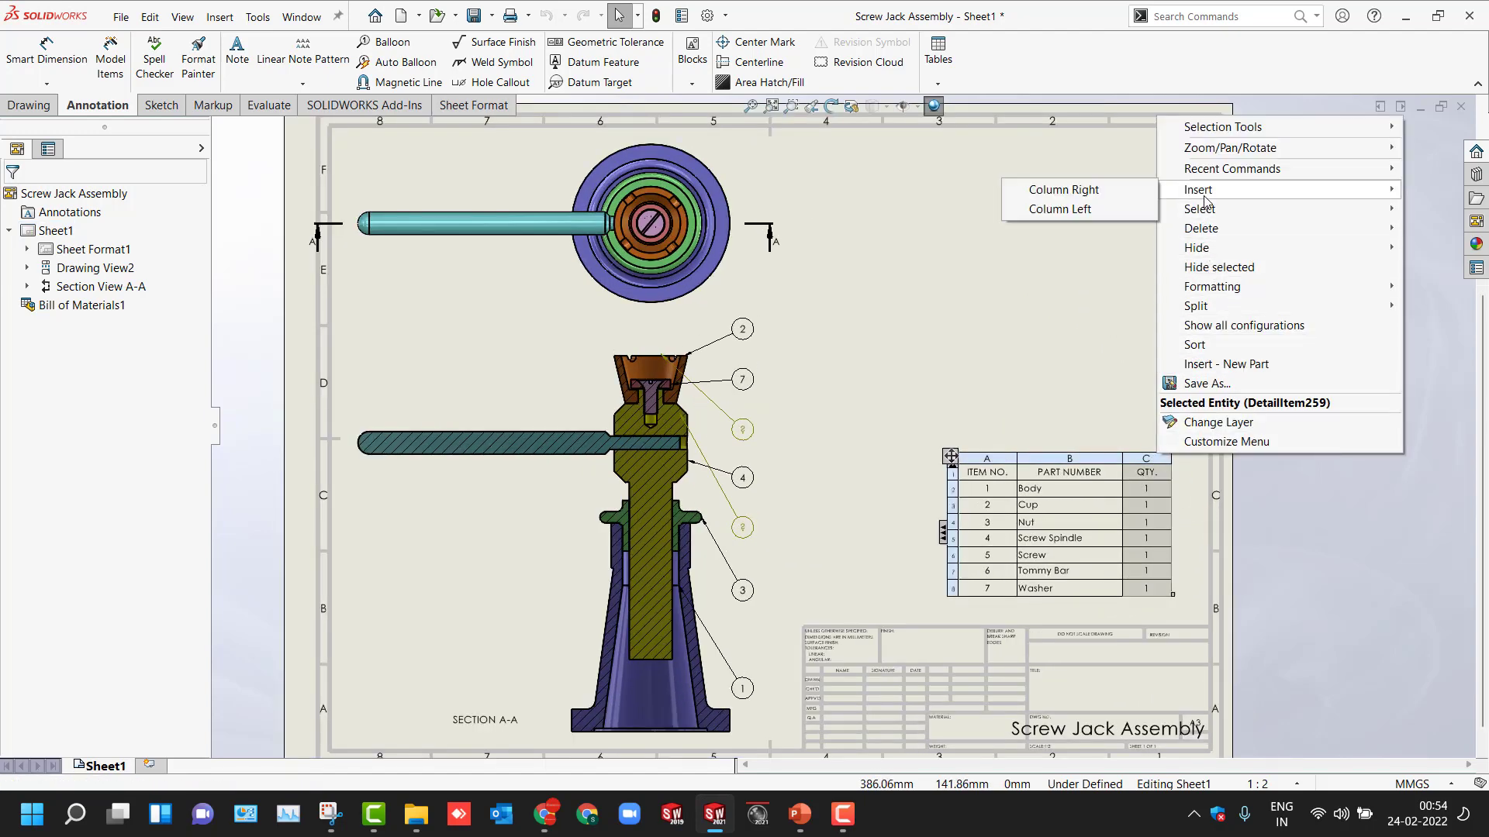
left_click(1077, 194)
Step: Set the new bill of materials column to a custom property with the property name SW-Comments(Comments)
left_click(1205, 397)
left_click(1204, 398)
left_click(1233, 397)
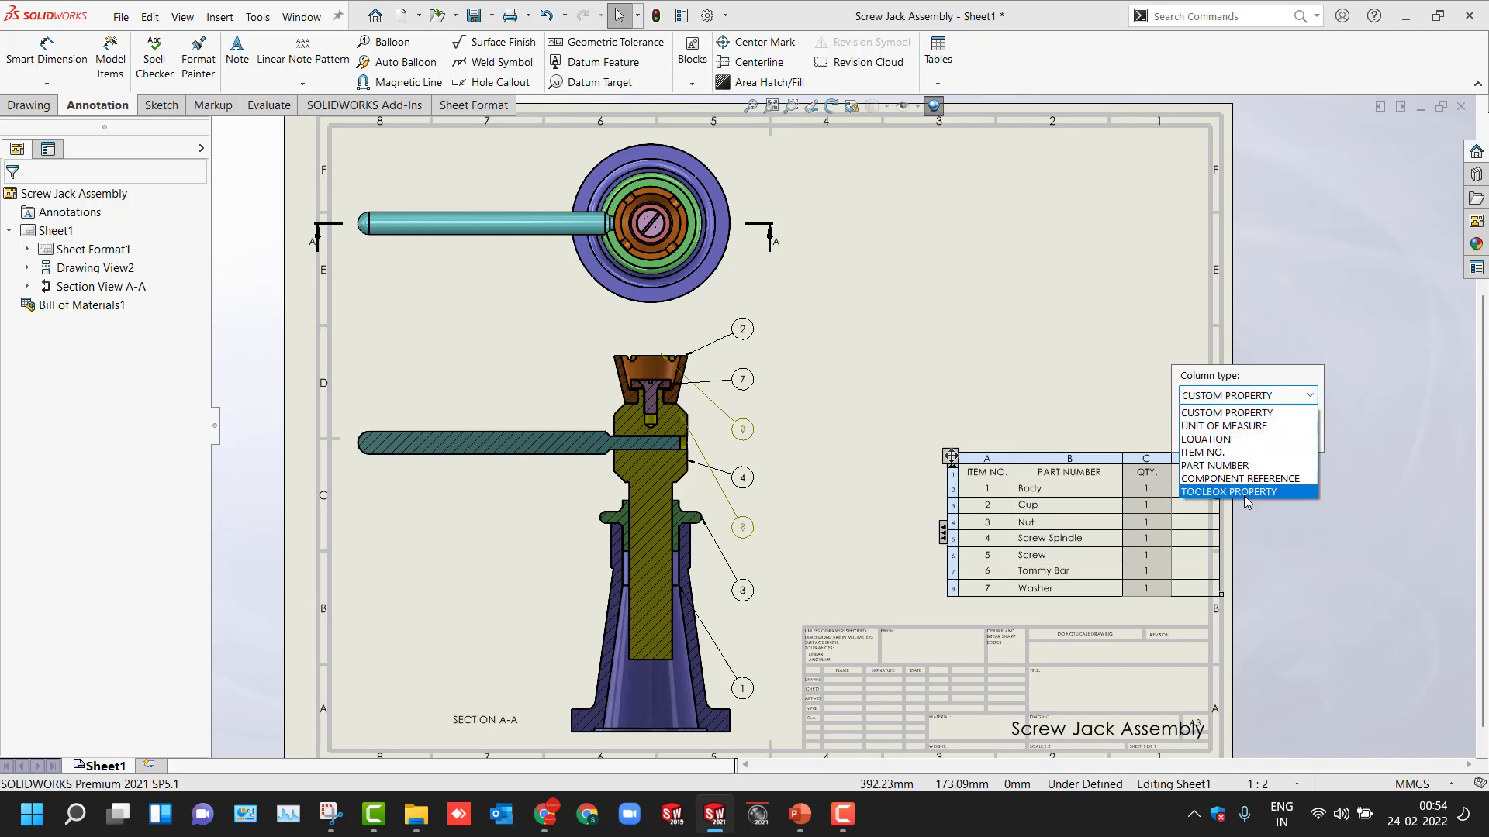
left_click(1214, 413)
left_click(1216, 439)
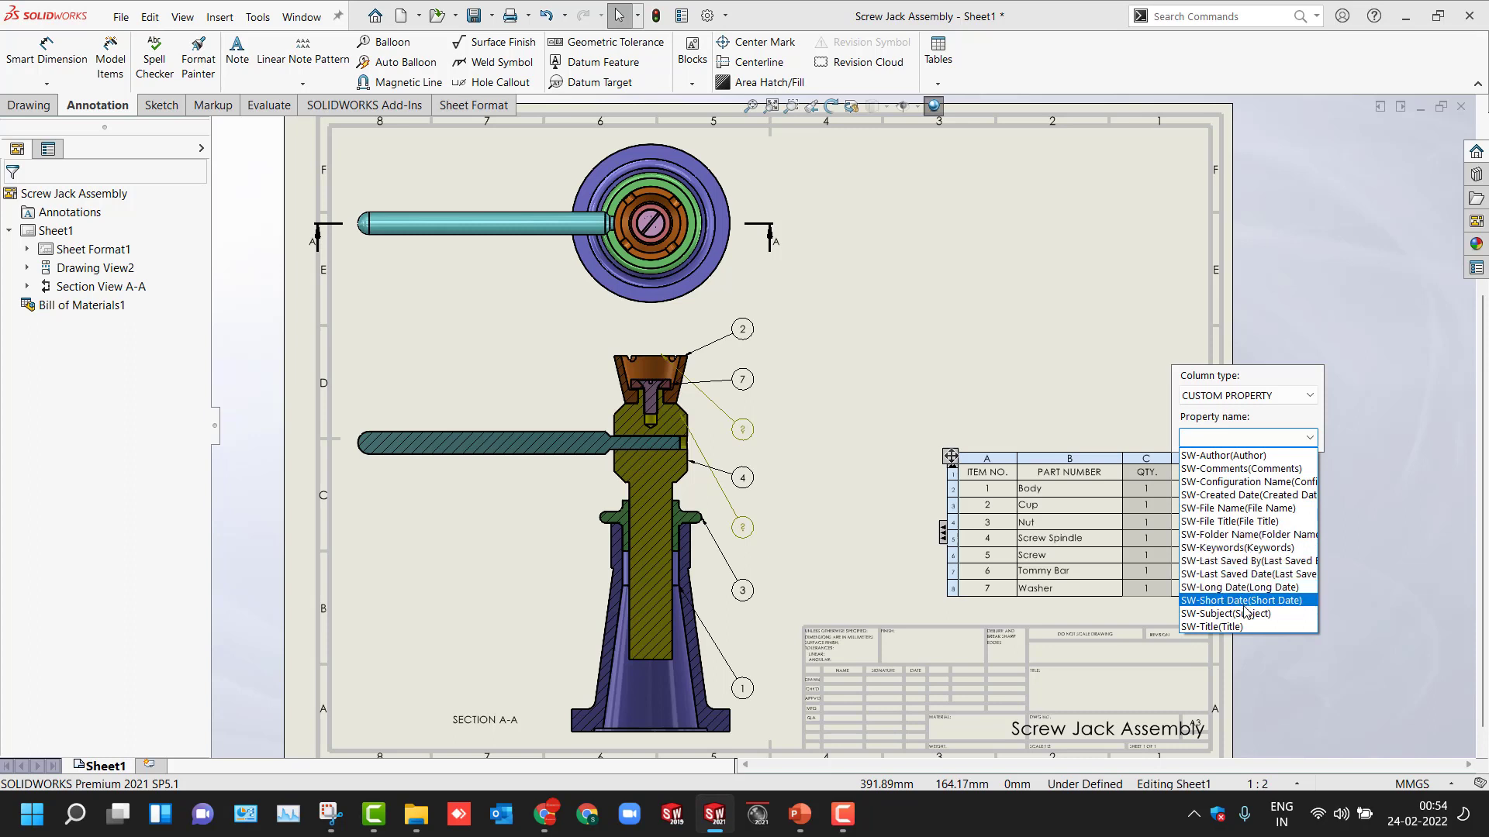
left_click(1225, 469)
Step: Move the bill of materials table inward so it sits inside the sheet border above the title block
left_click_drag(950, 456, 884, 443)
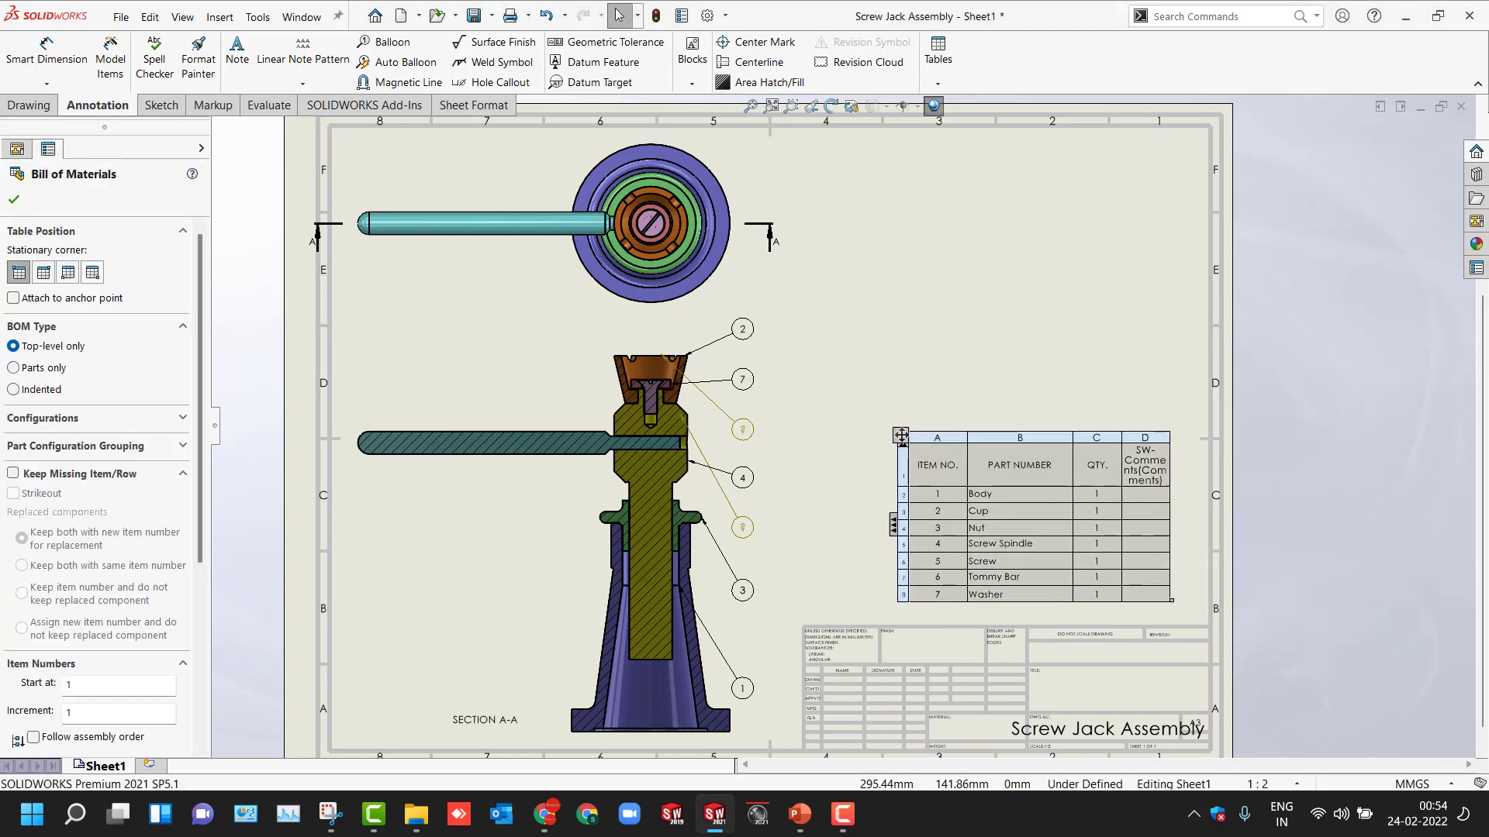
left_click(848, 444)
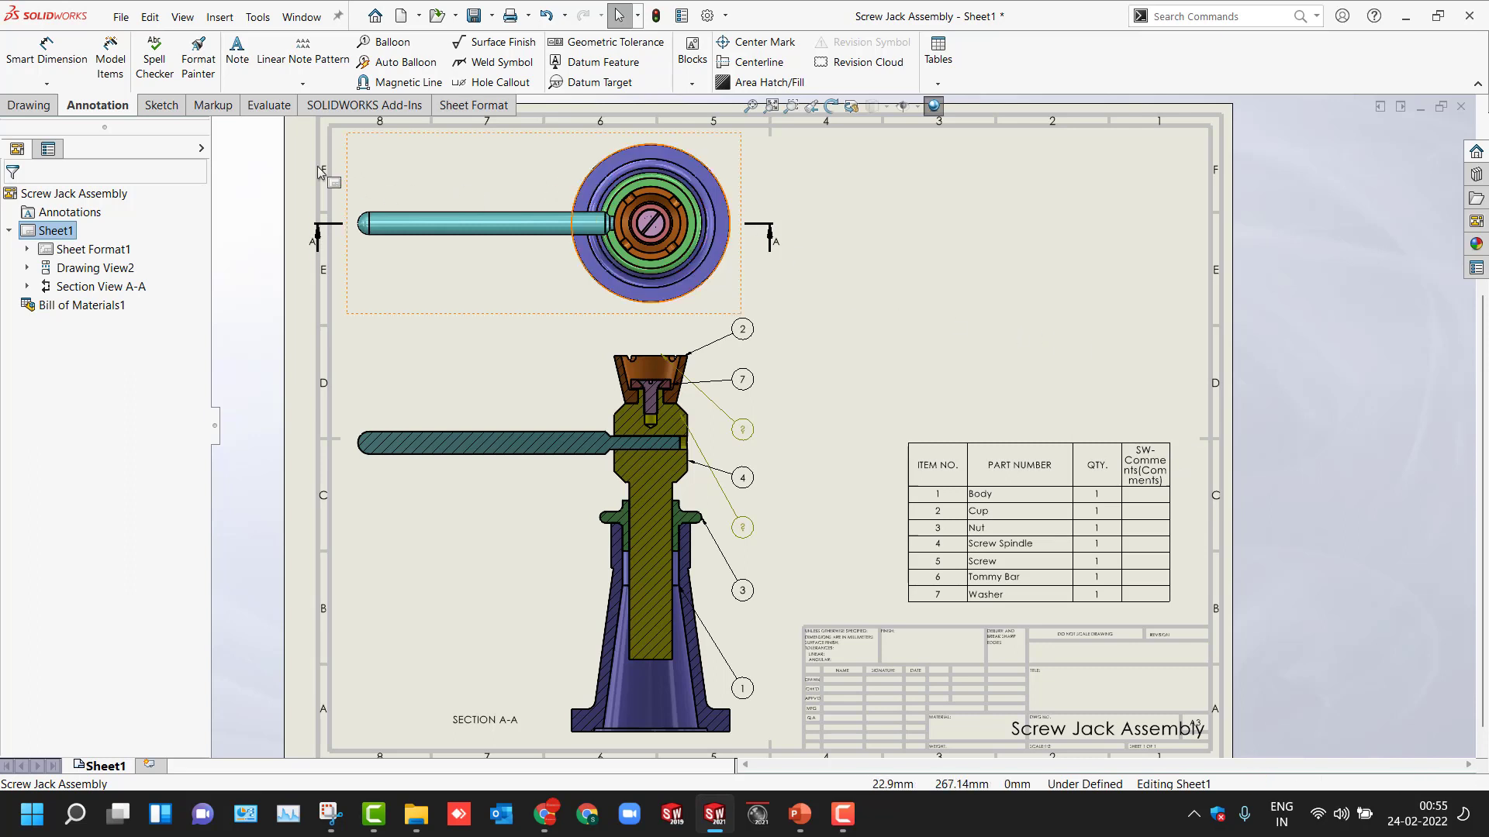
key("f")
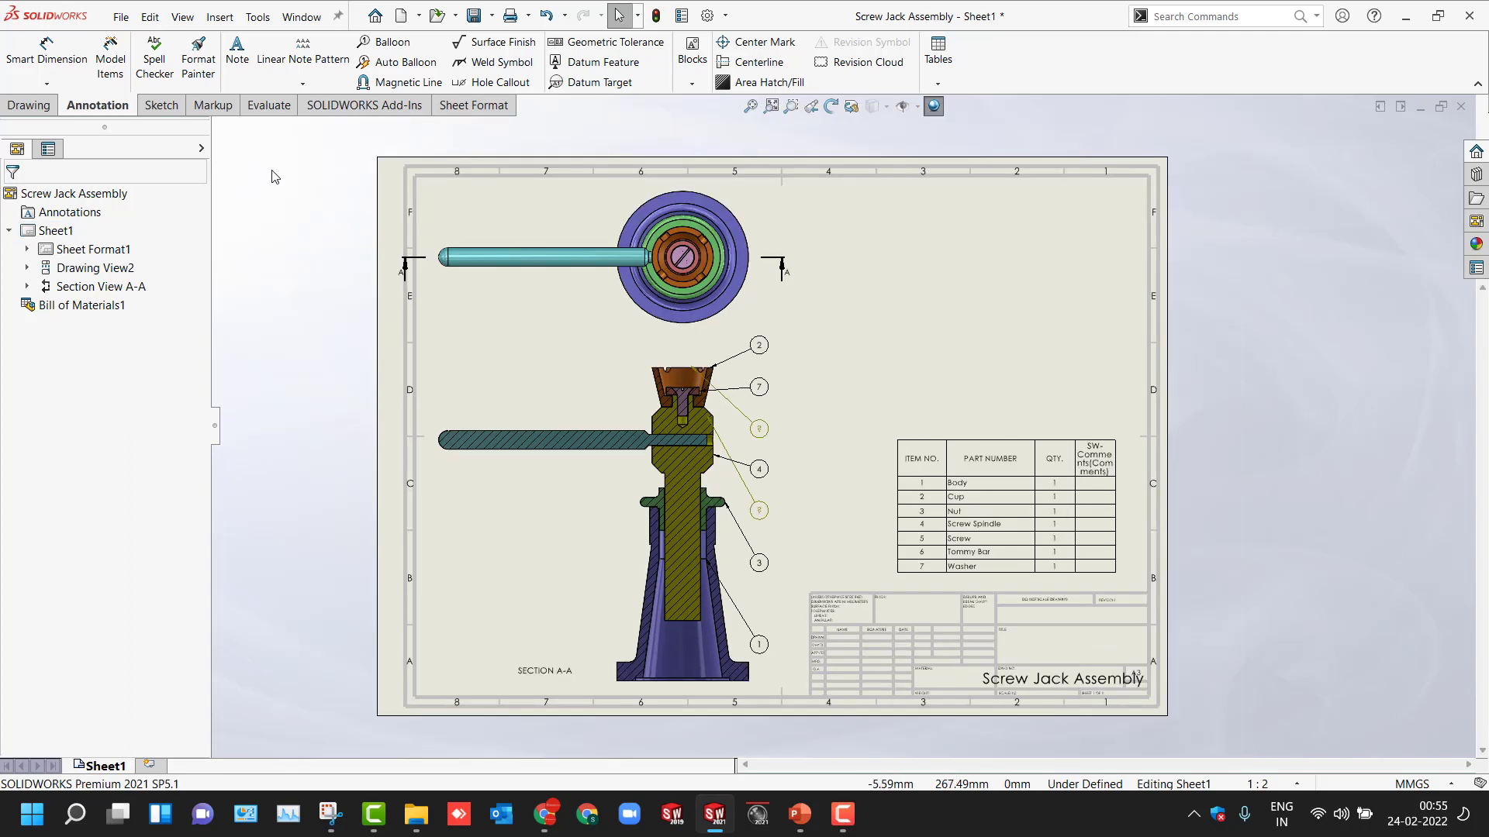
Step: Break section view A-A across the tommy bar's handle with vertical small zigzag break lines and a 10 mm gap
left_click(32, 109)
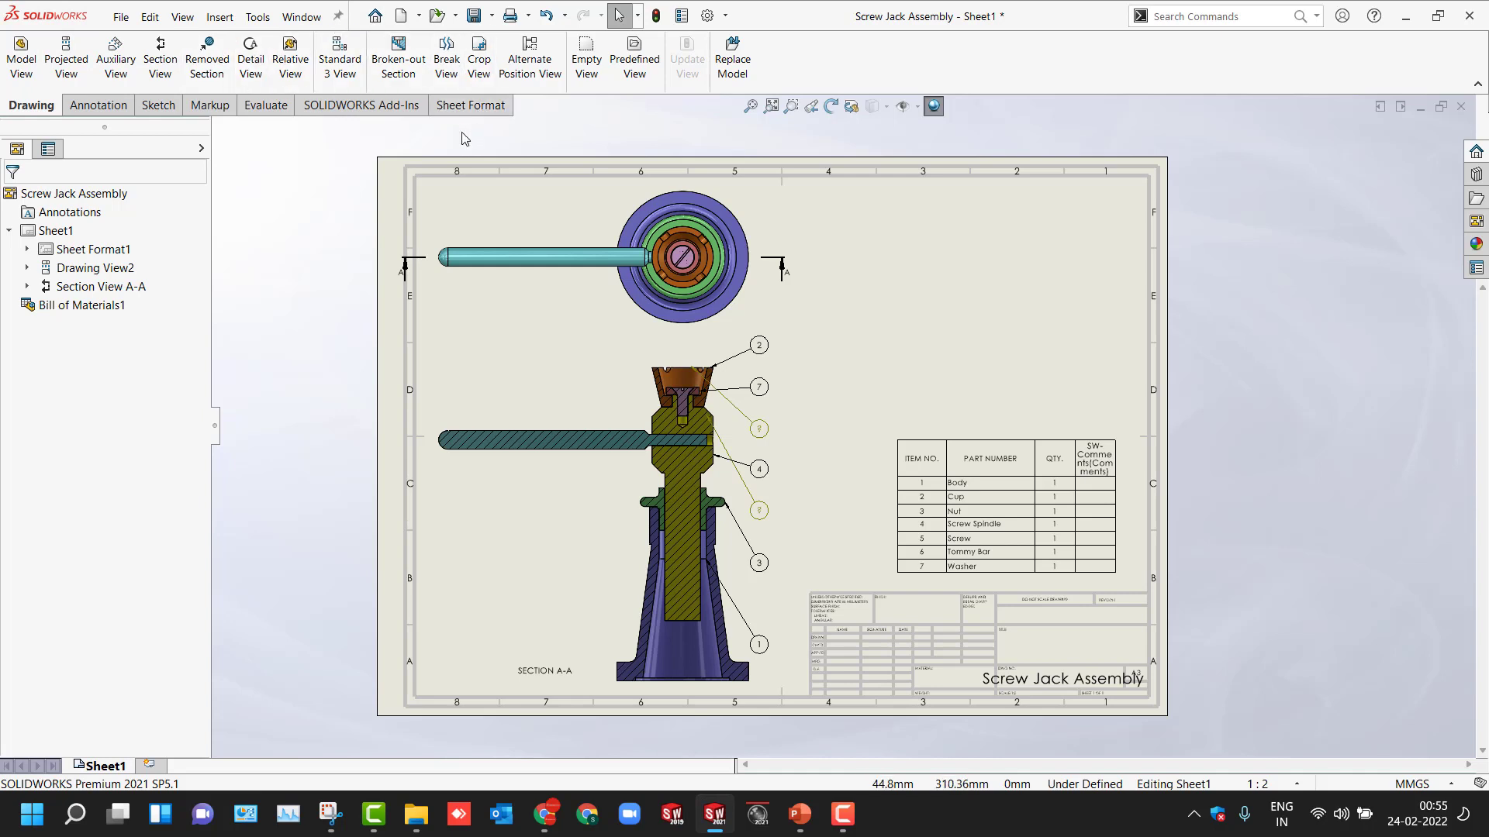
left_click(452, 78)
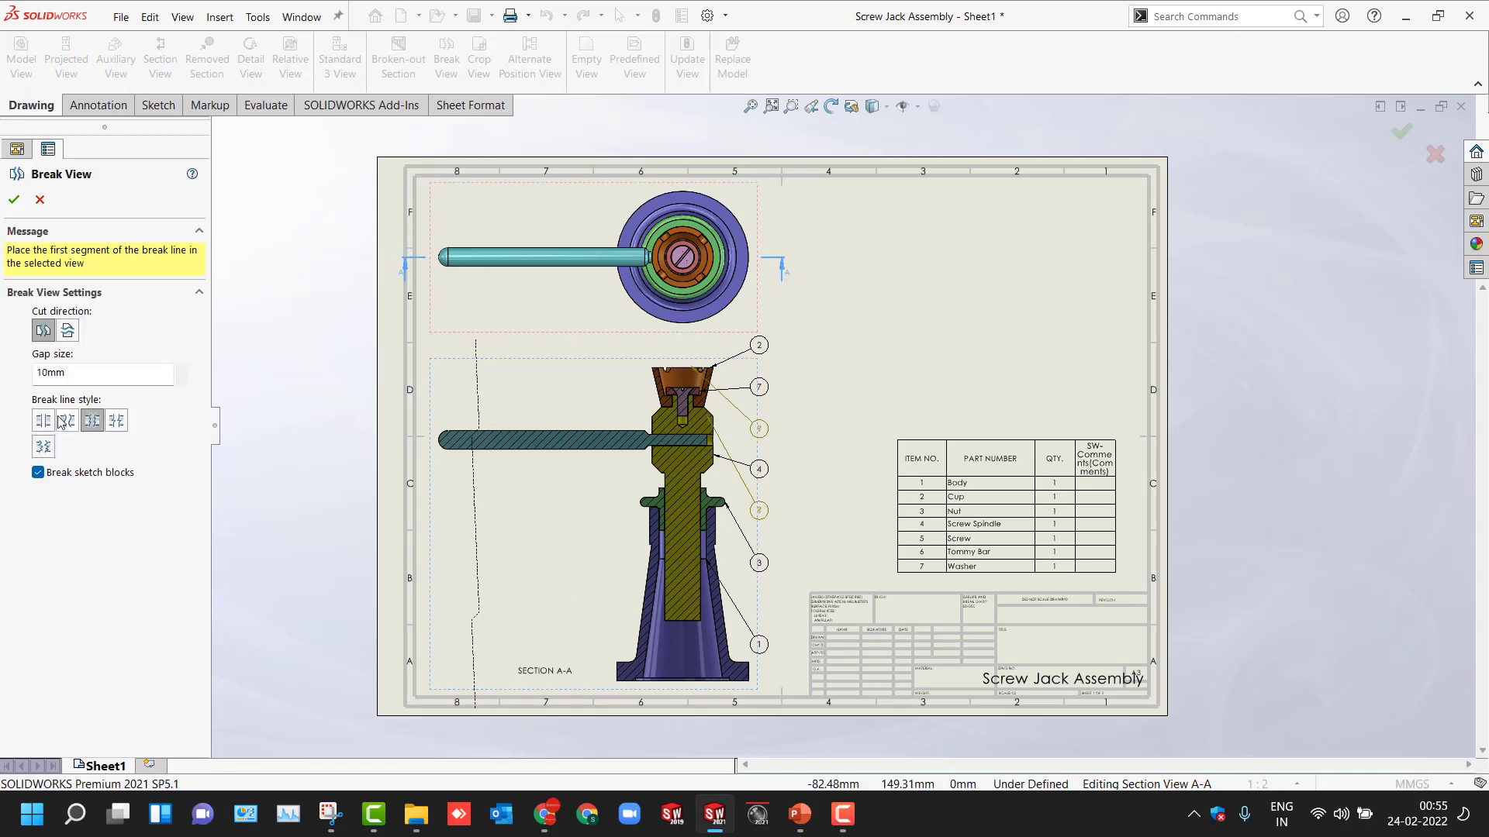
left_click(116, 420)
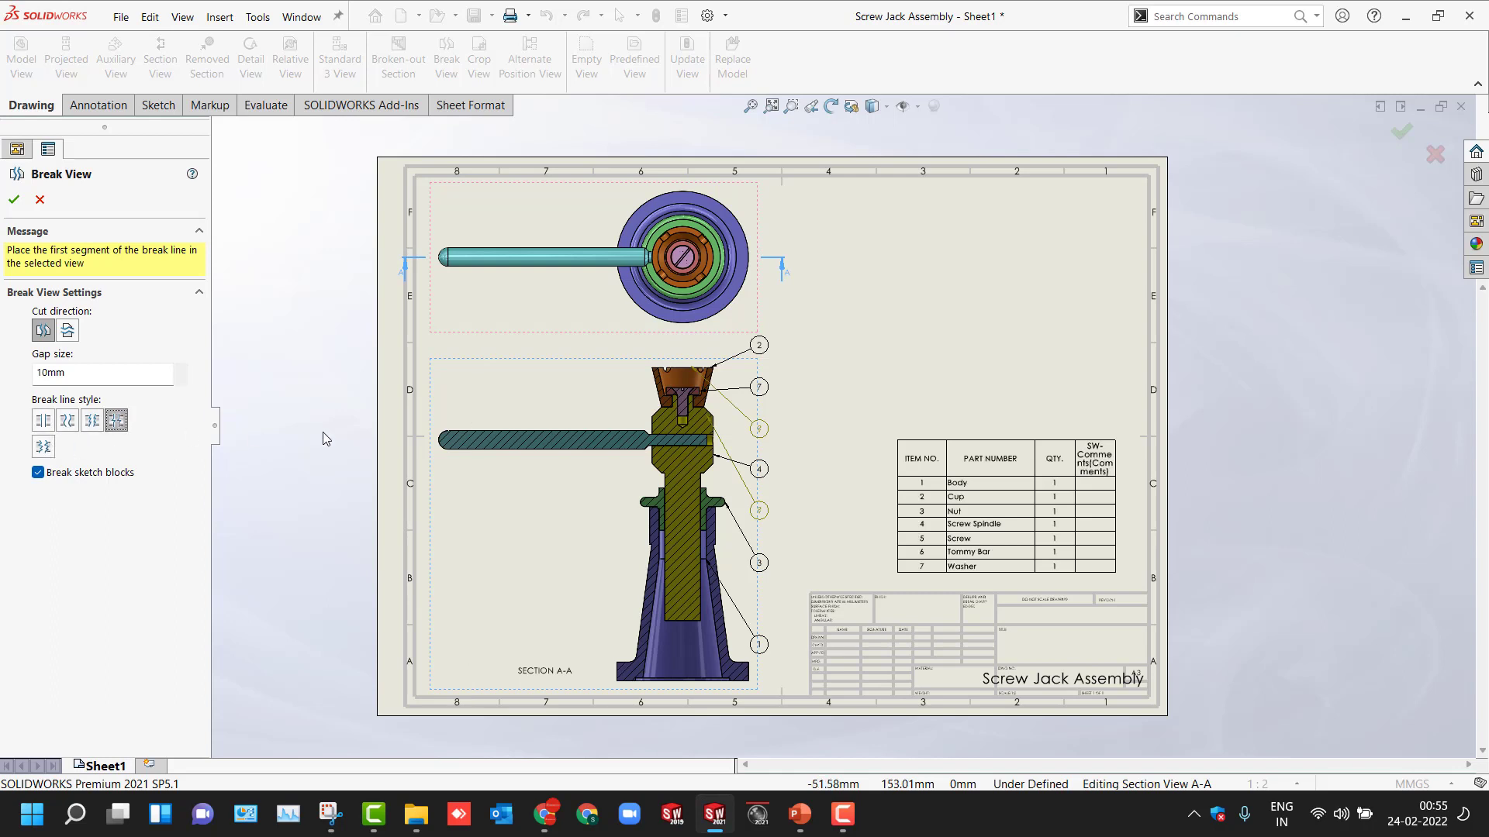
left_click(494, 441)
left_click(551, 448)
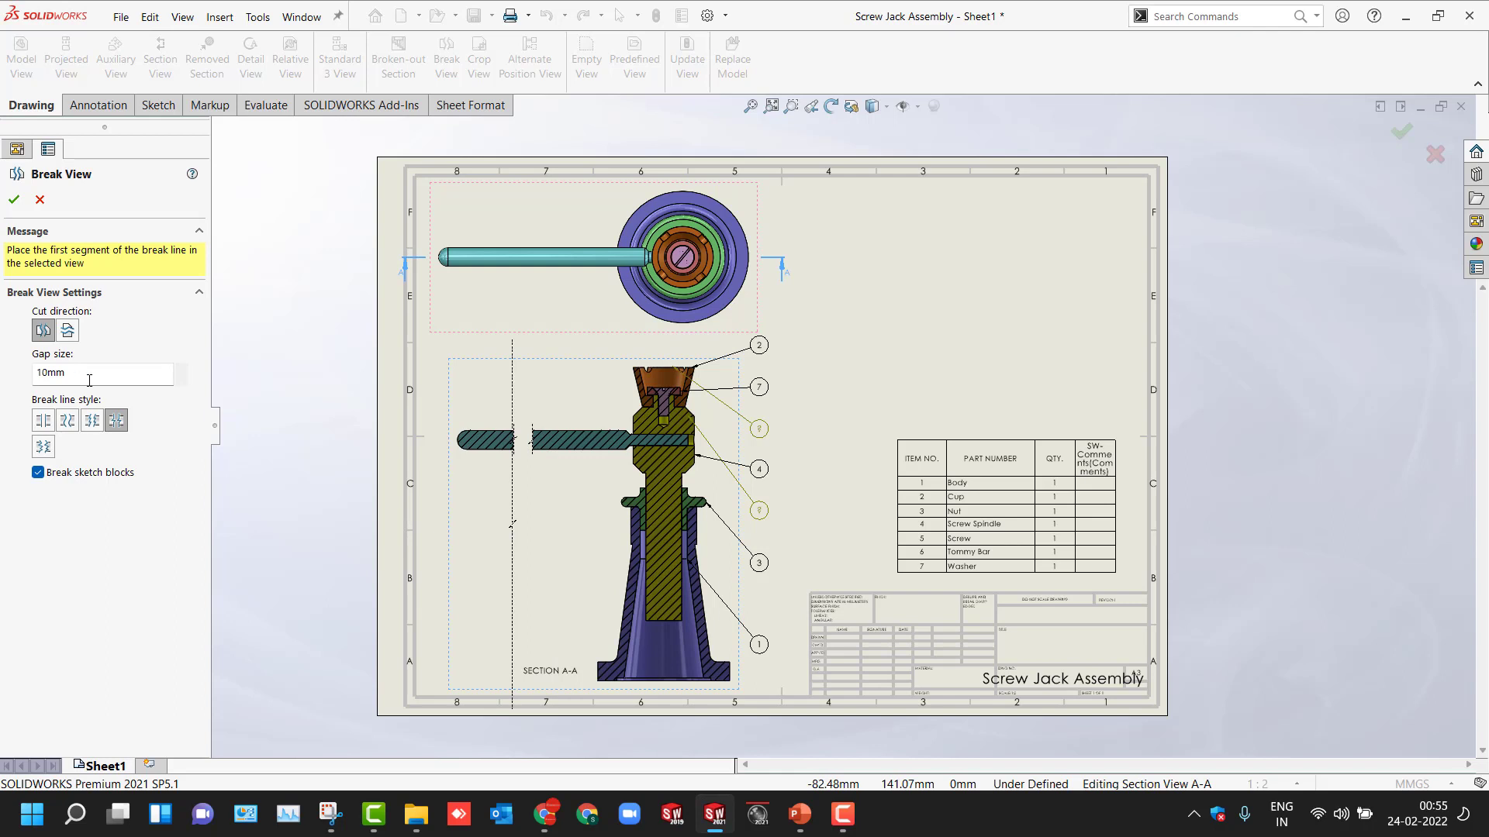
left_click(14, 199)
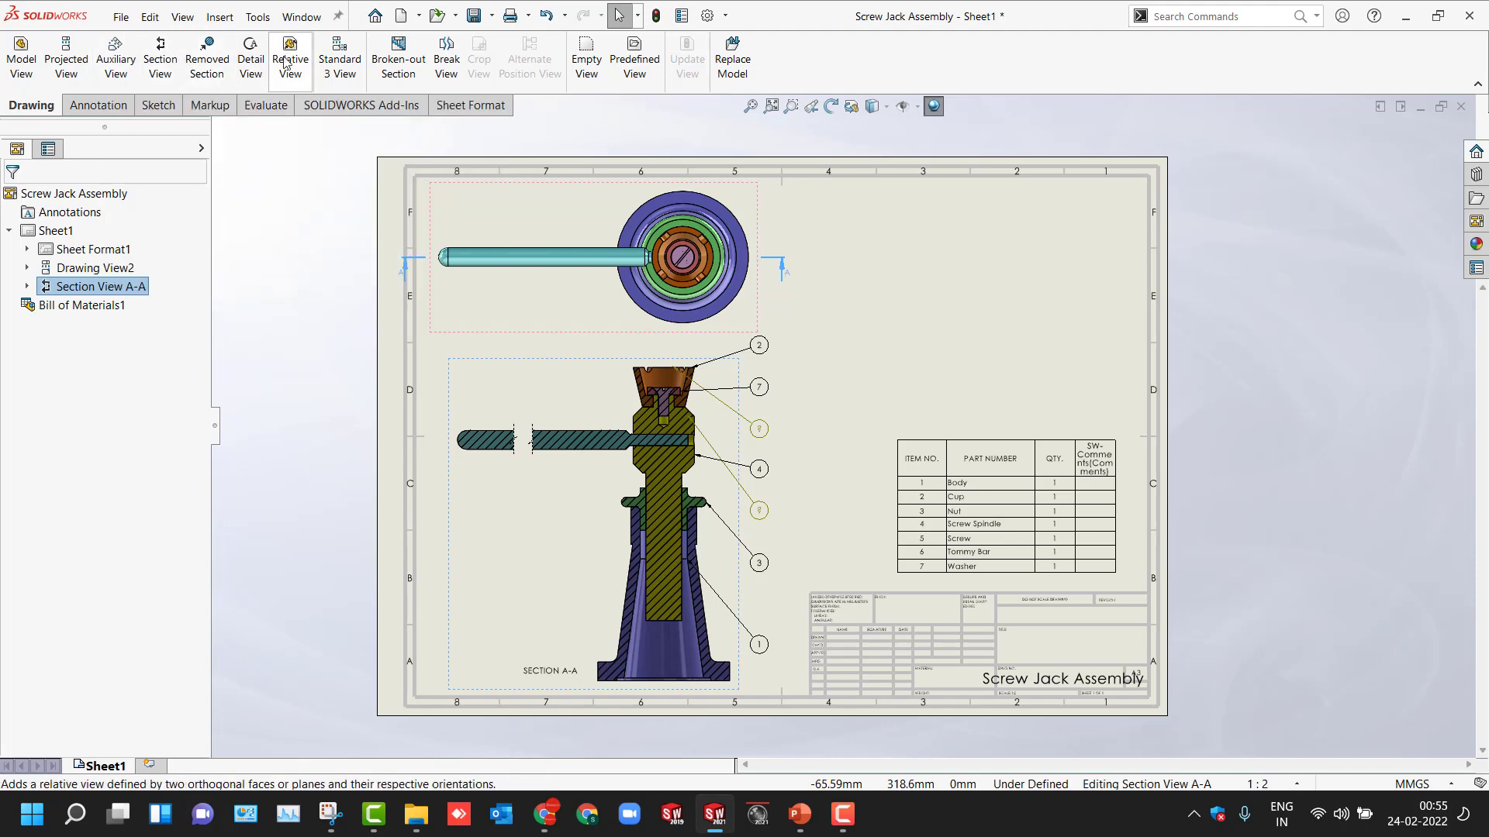
left_click(310, 172)
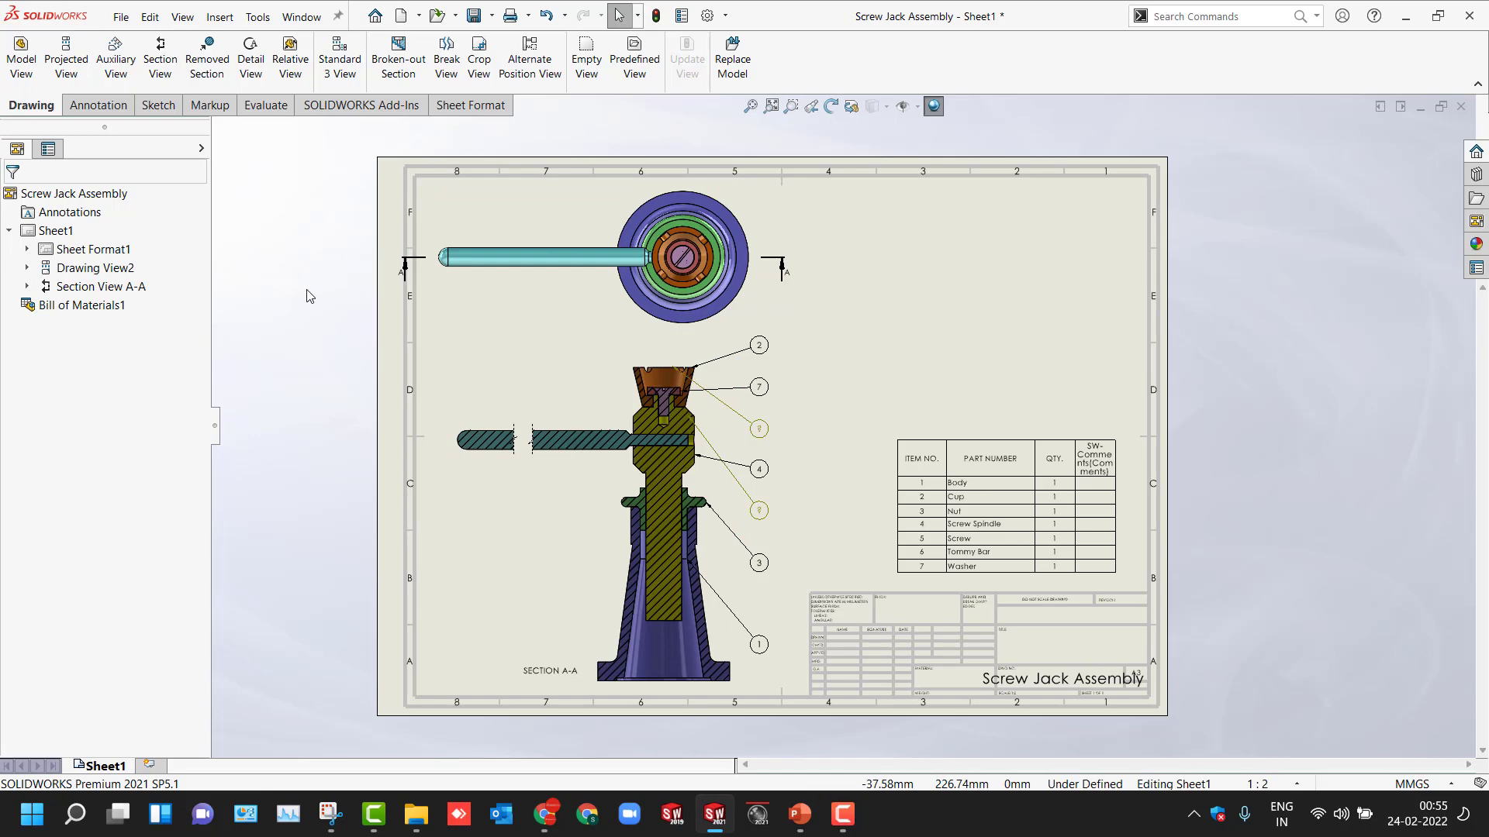
Step: Switch to the PowerPoint presentation and start the slide show at the SUMMARY slide
left_click(799, 814)
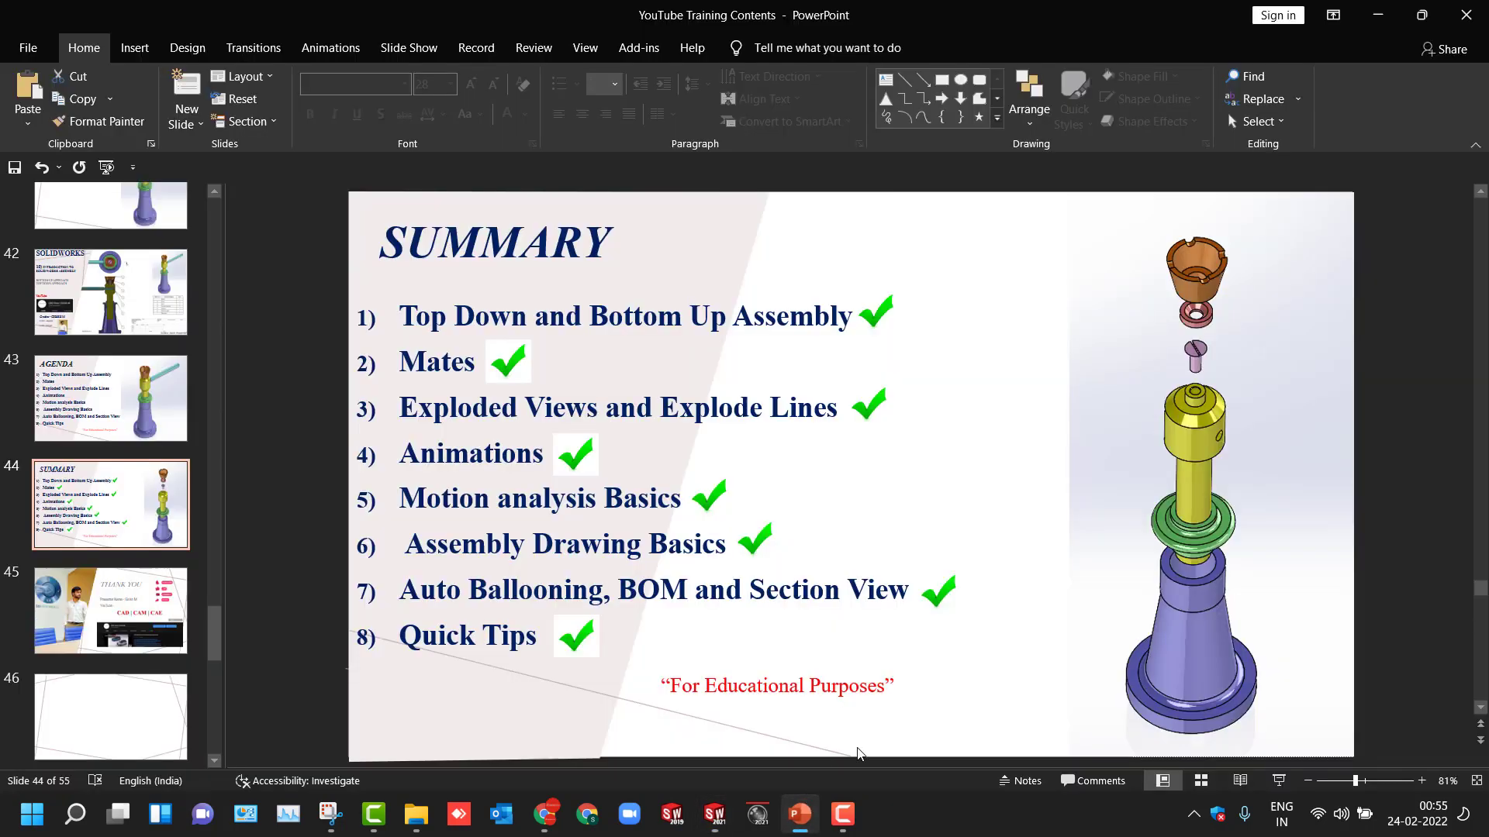
left_click(1279, 780)
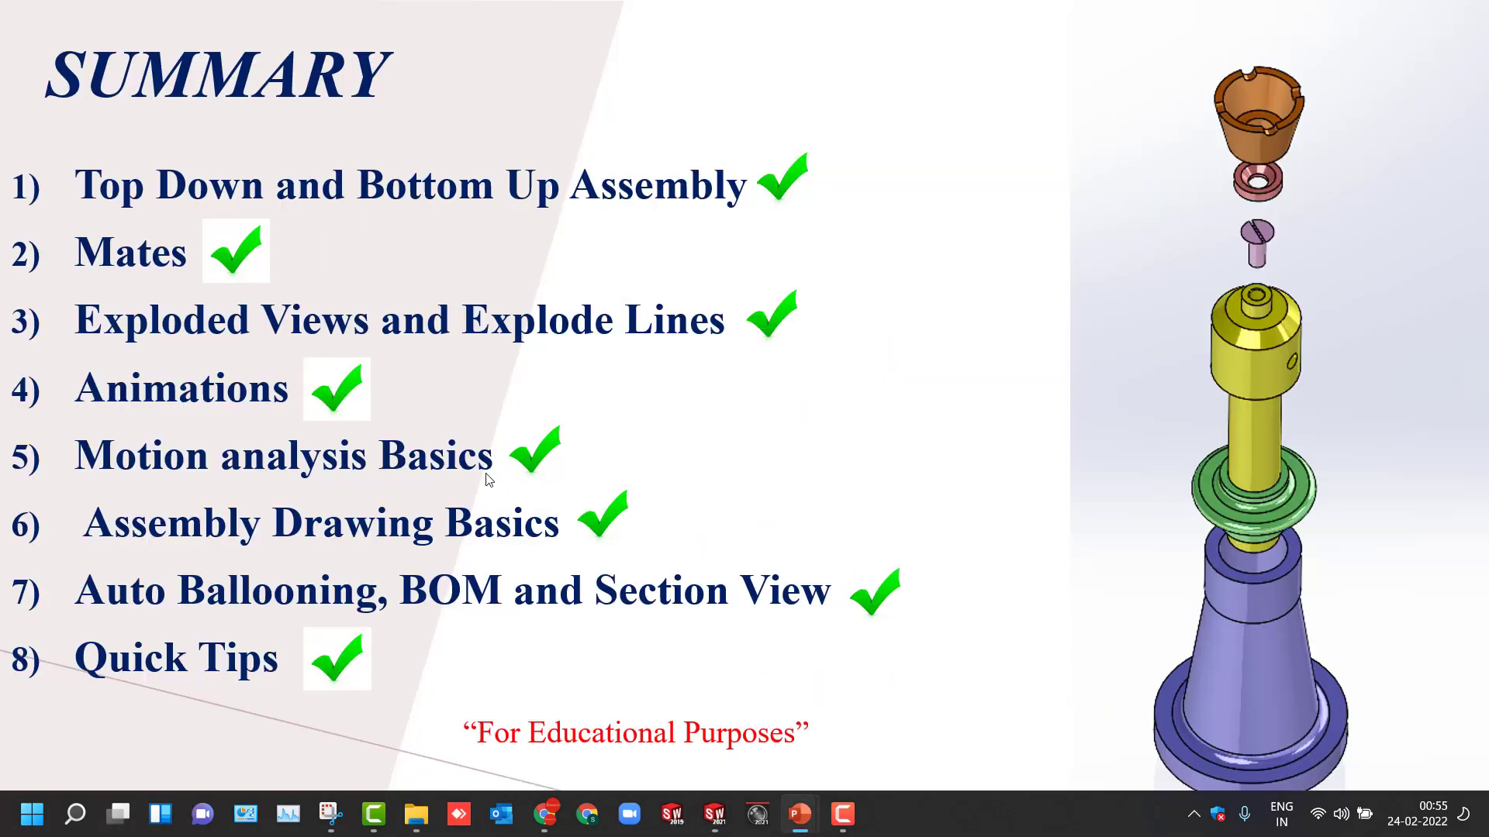